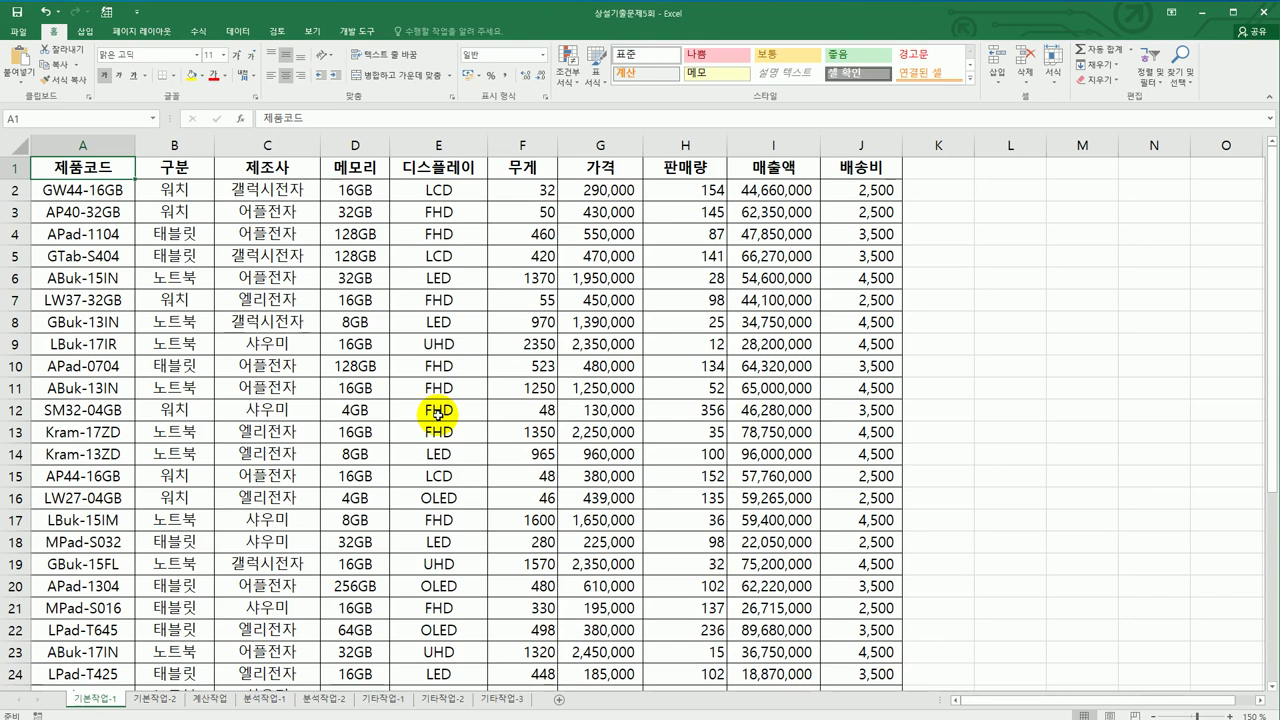
scroll(470, 450, down, 5)
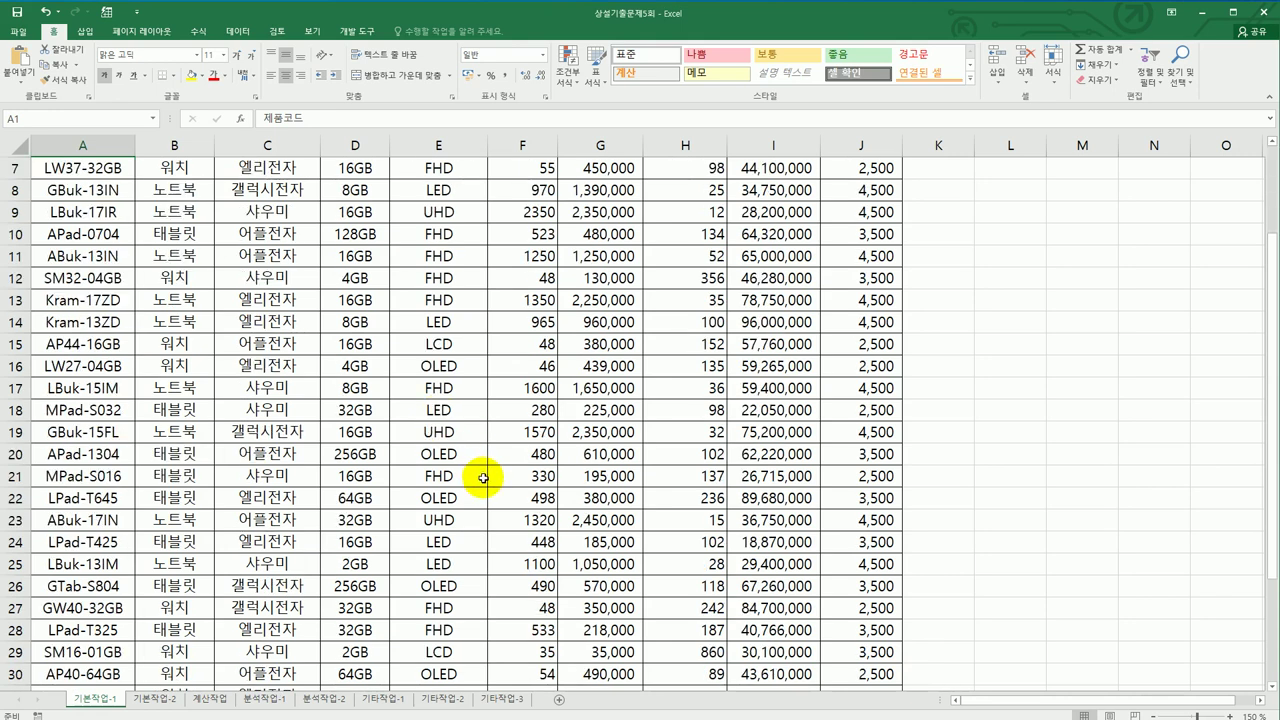
scroll(483, 478, up, 5)
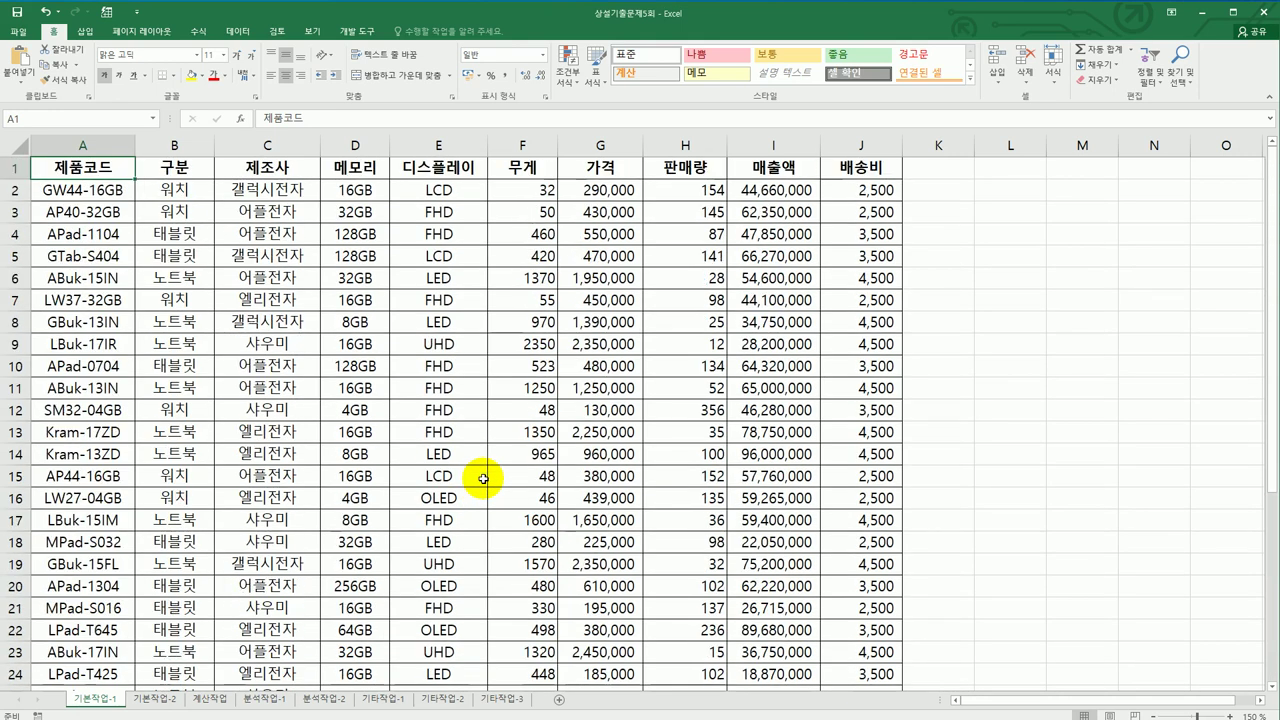
click(444, 172)
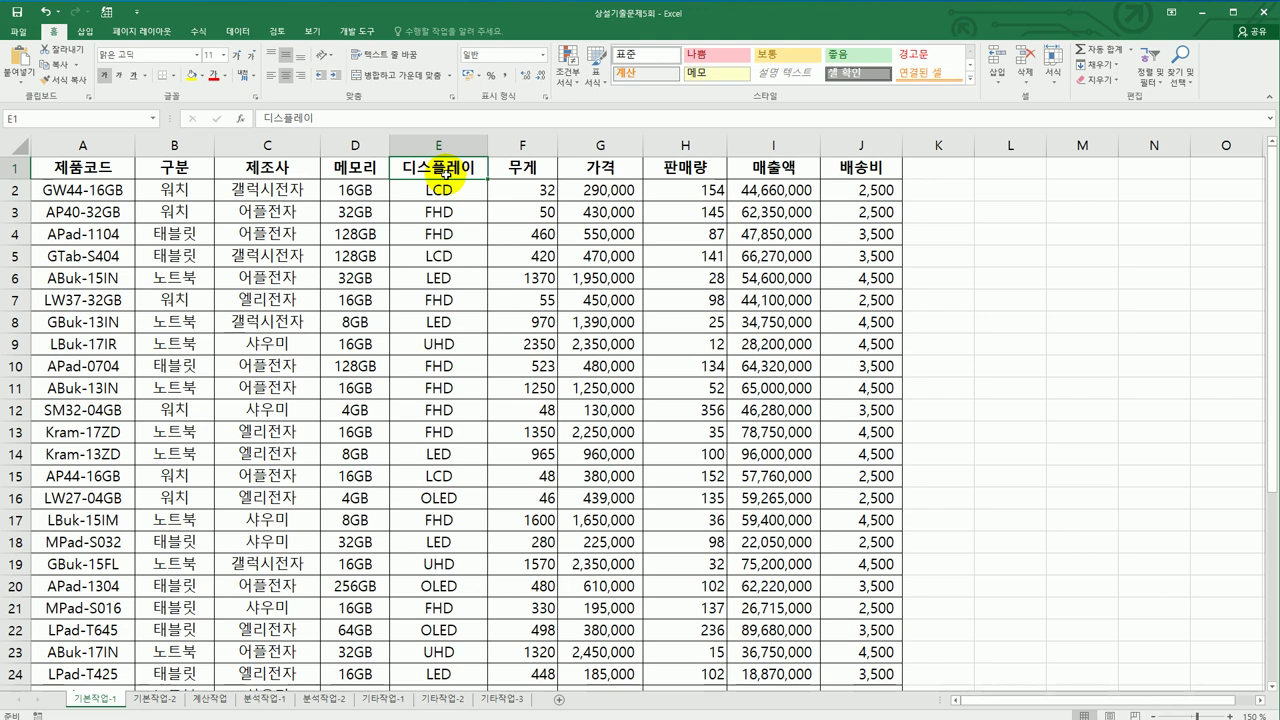
click(752, 168)
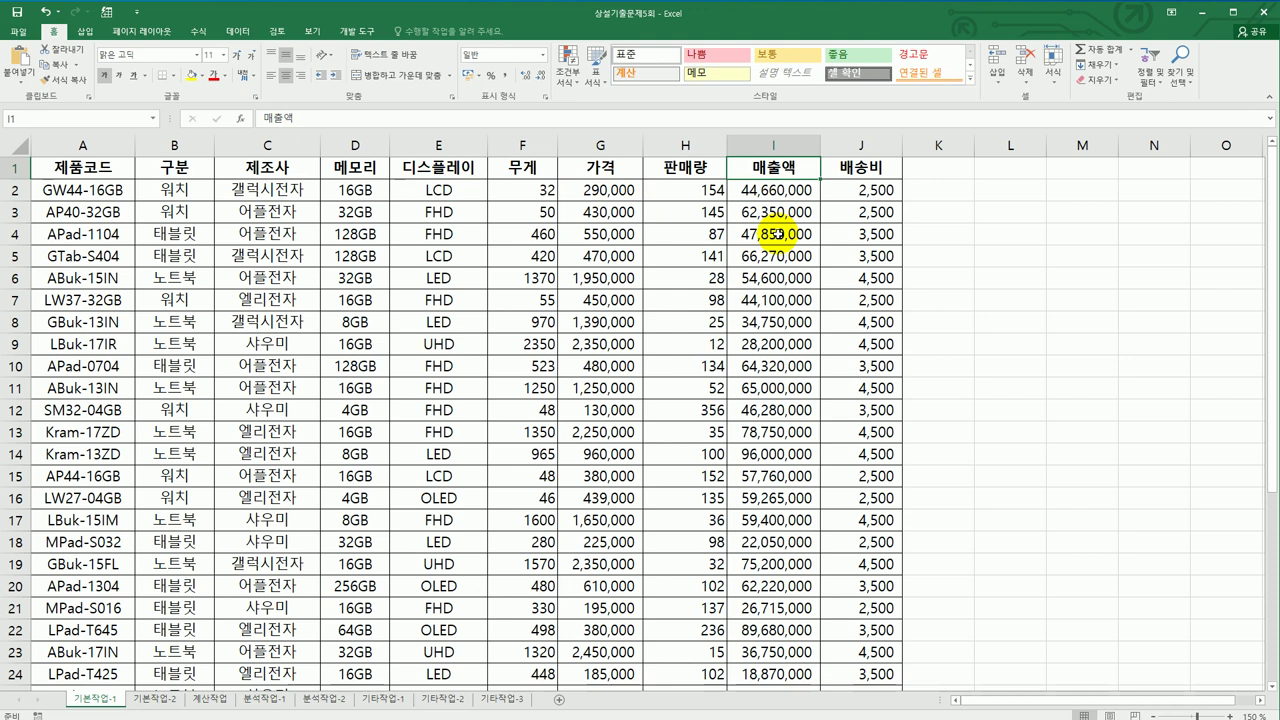
- Enter the criteria heading "조건" in cell A39 below the product table
scroll(777, 234, down, 7)
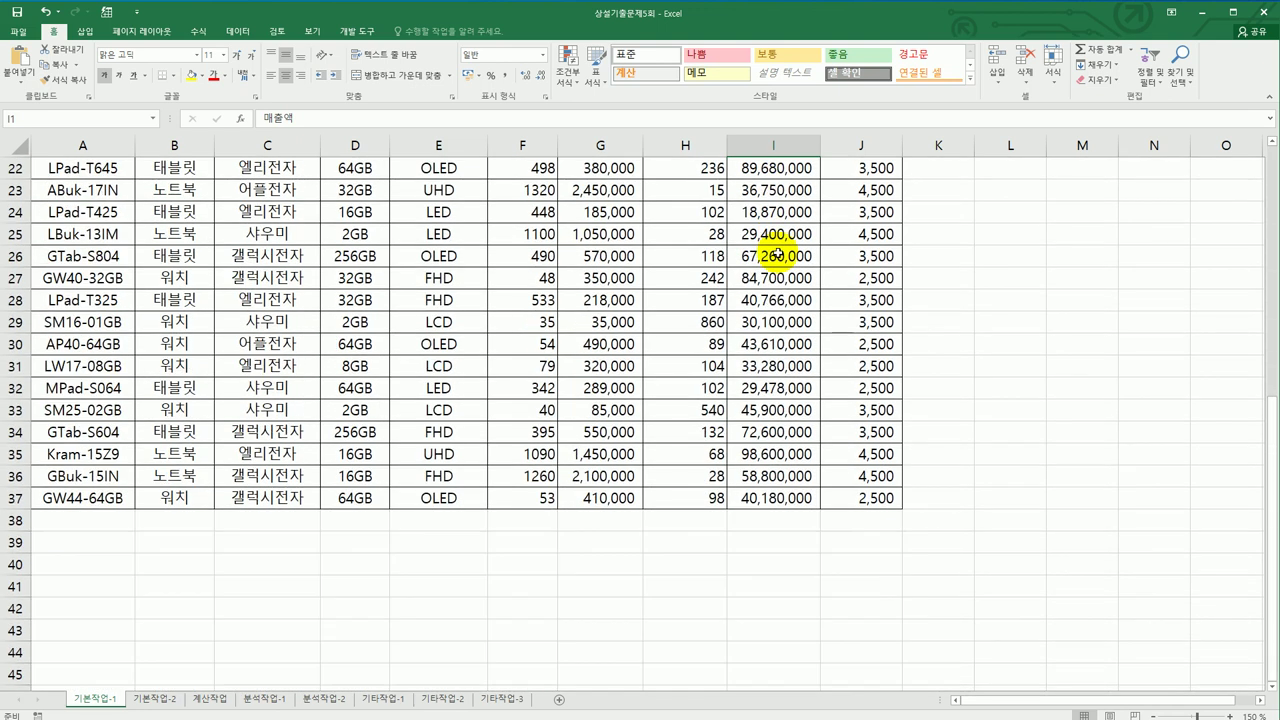
click(115, 544)
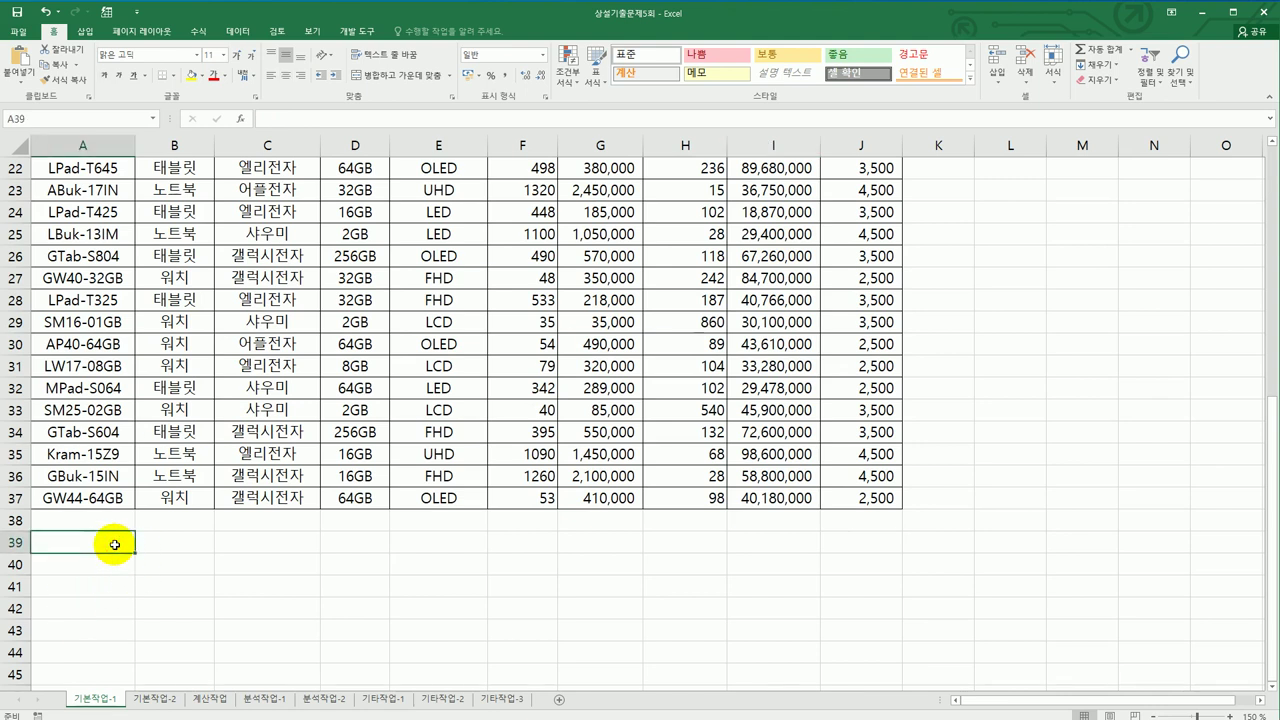
text(=m)
key(BackSpace)
key(BackSpace)
text(조건)
key(Return)
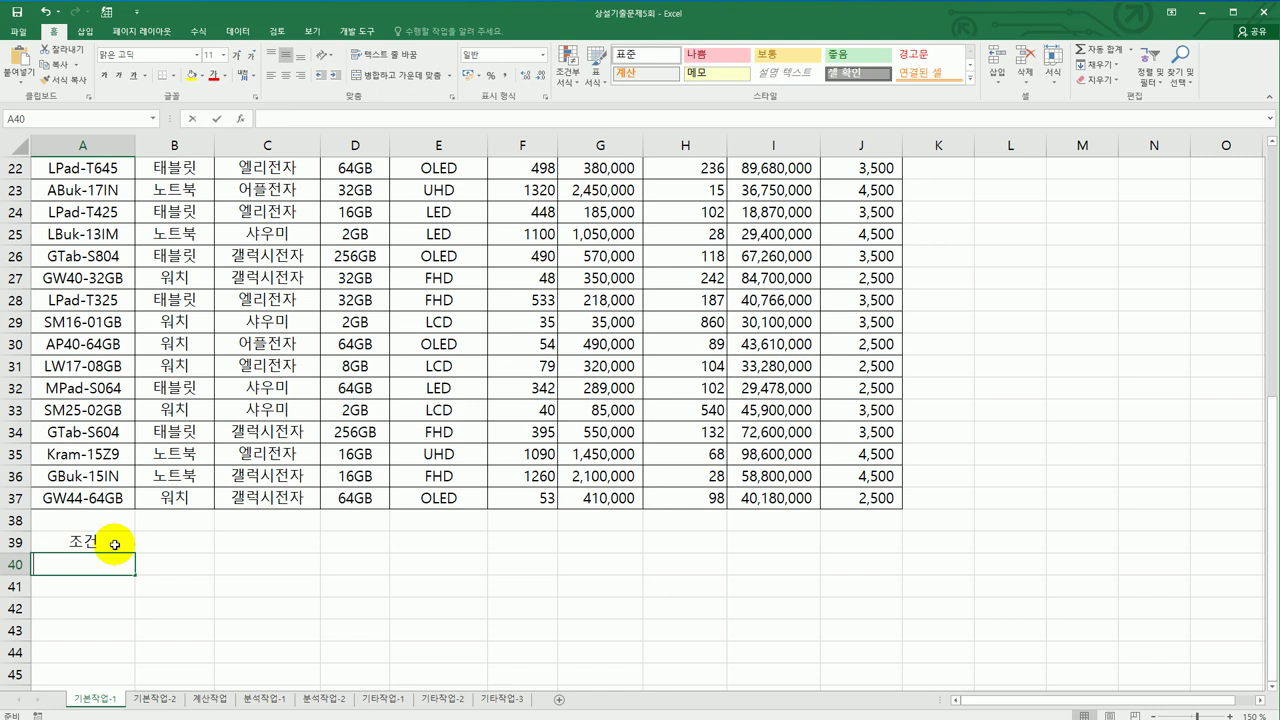
- Begin an AND formula in cell A40 whose first condition is RIGHT(E2,2)="HD"
text(=)
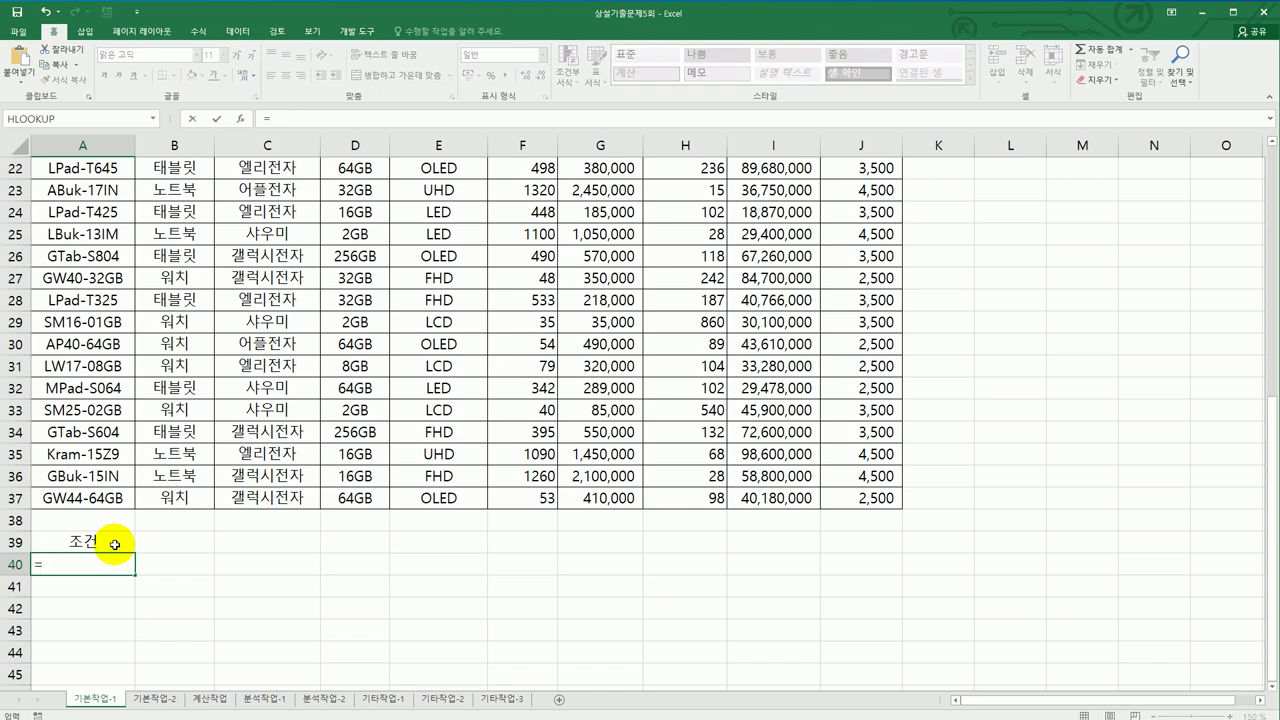
text(and()
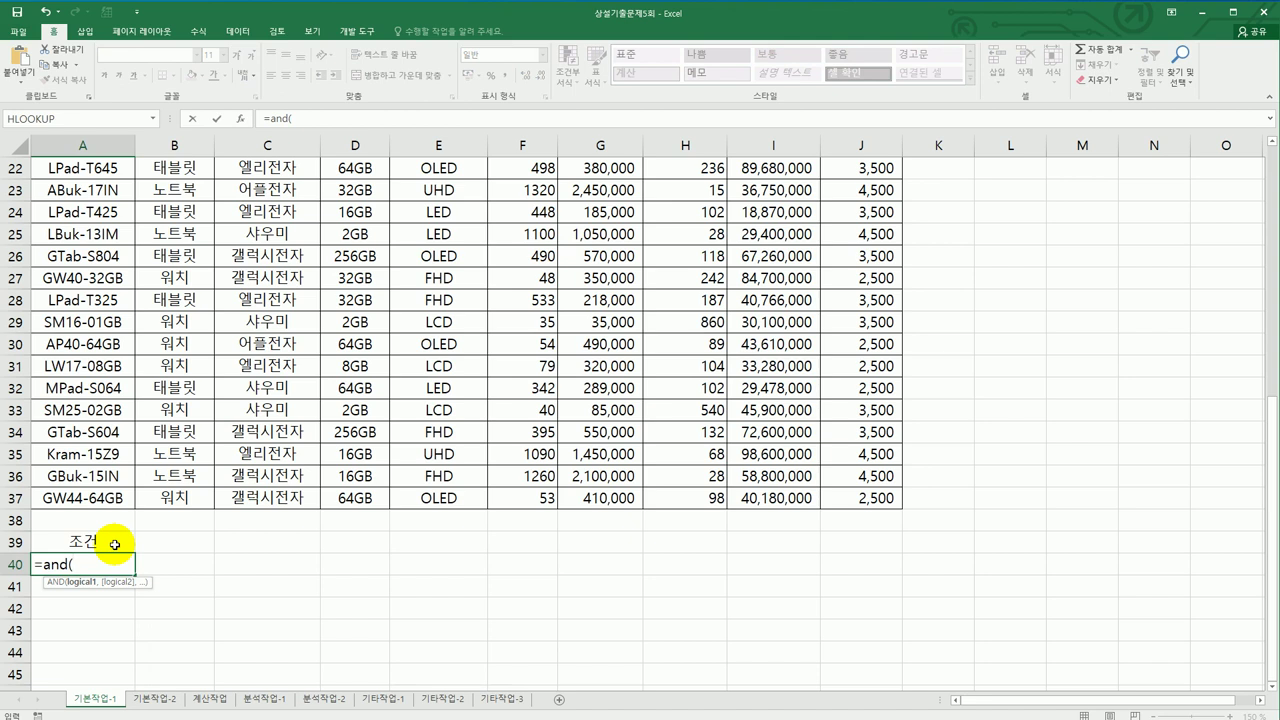
text(righ)
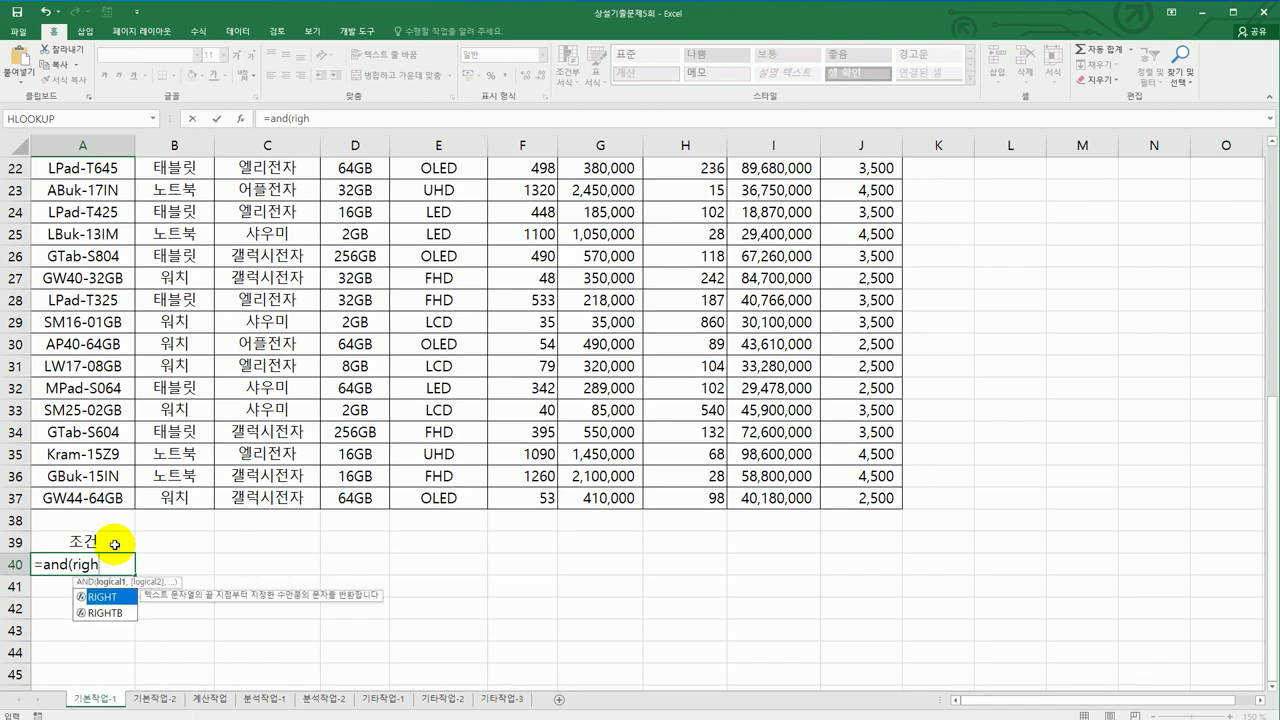
key(Tab)
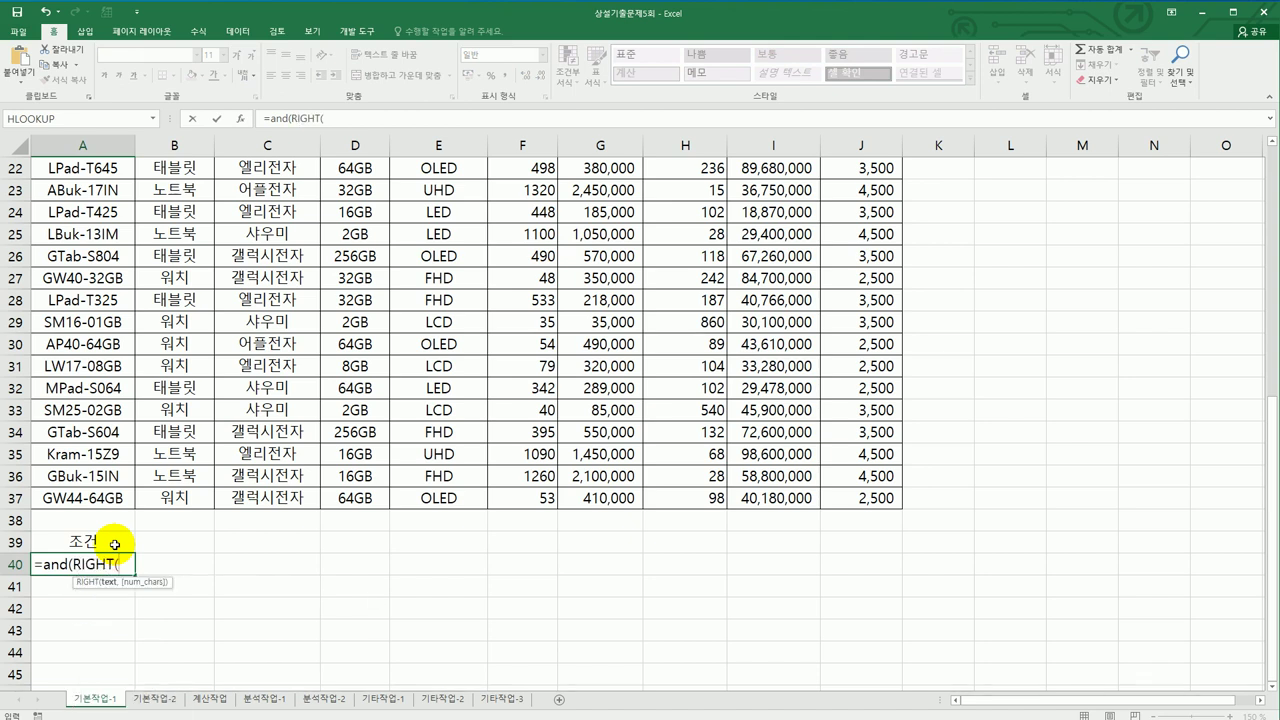
scroll(272, 591, up, 4)
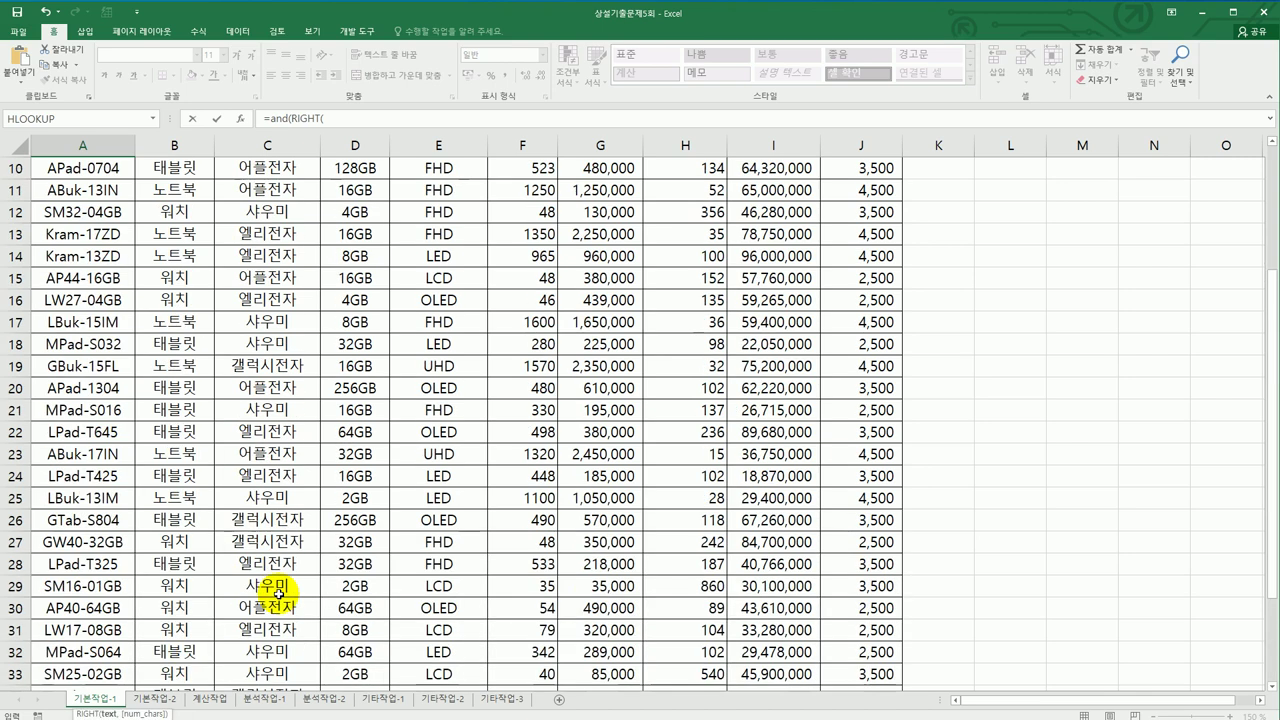
scroll(278, 593, up, 3)
click(458, 188)
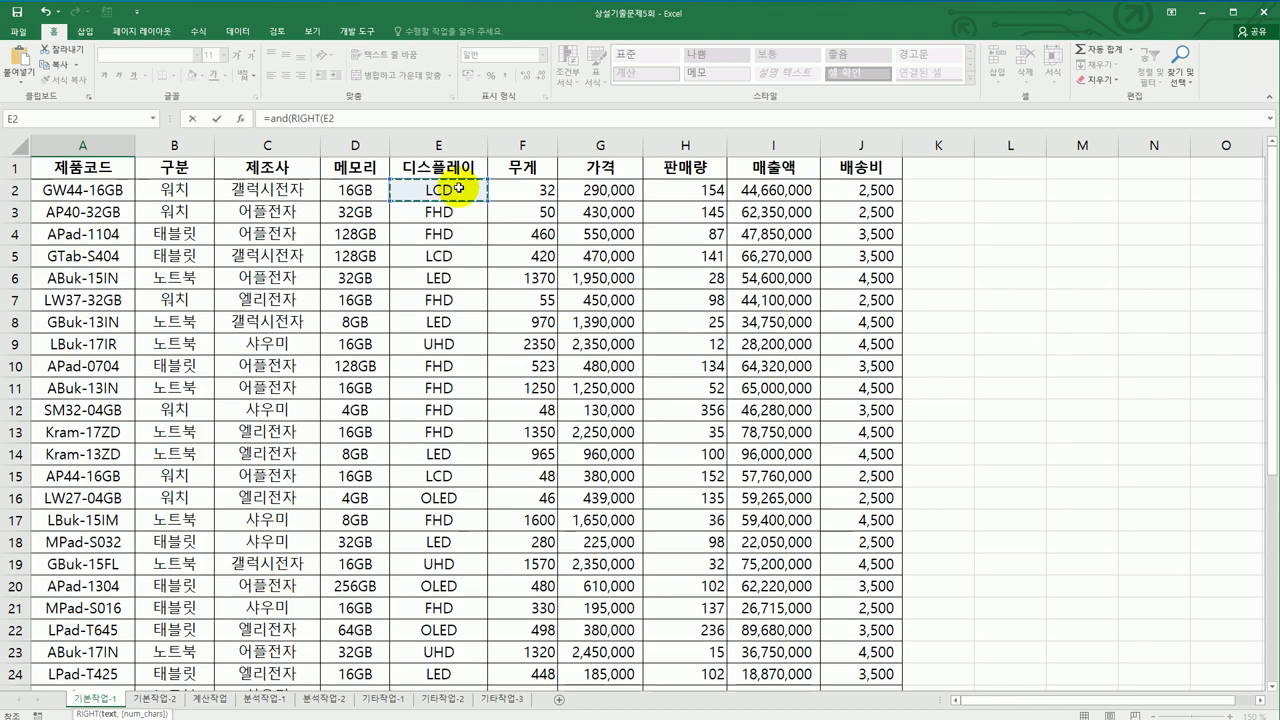
text(,2)
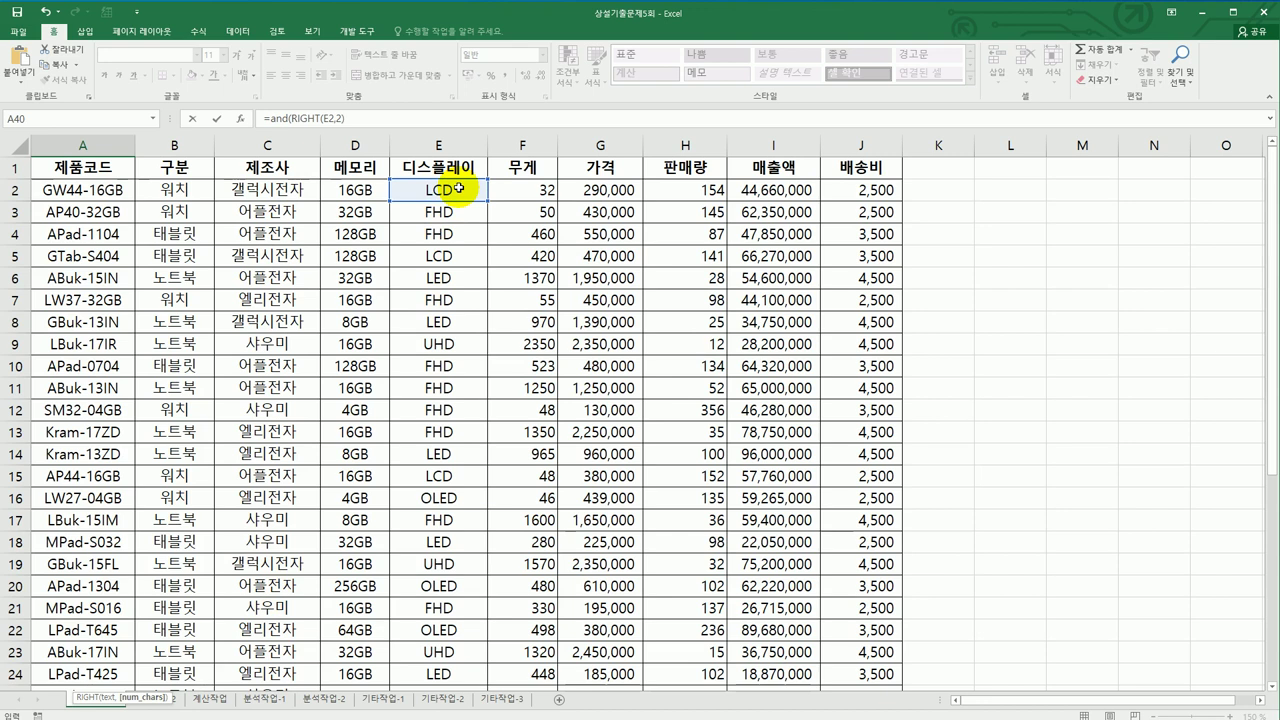
scroll(410, 420, down, 9)
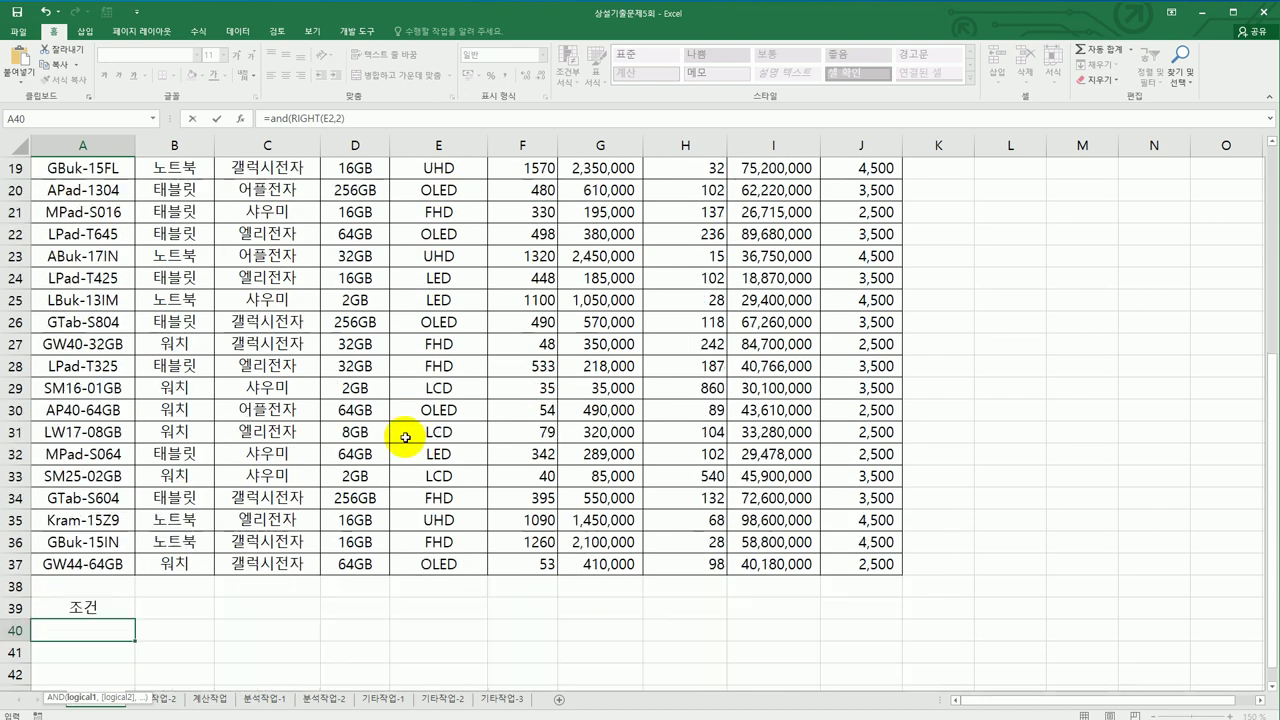
text(2))
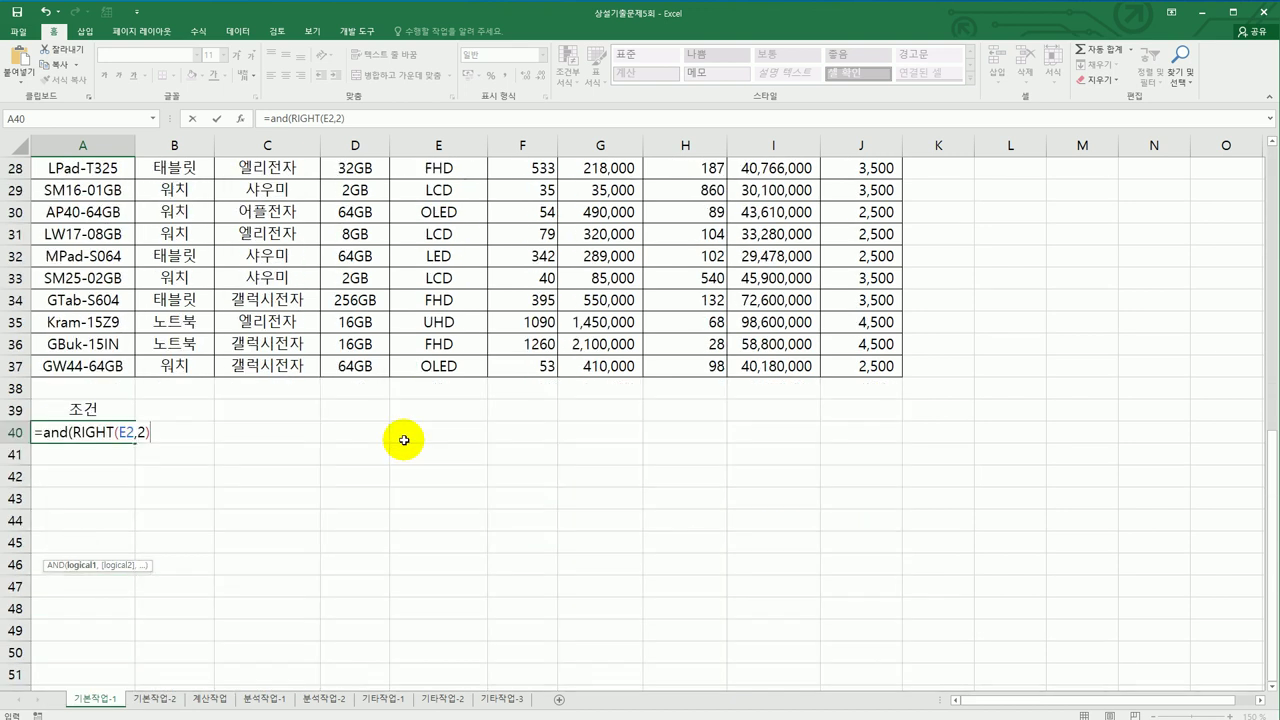
text(=")
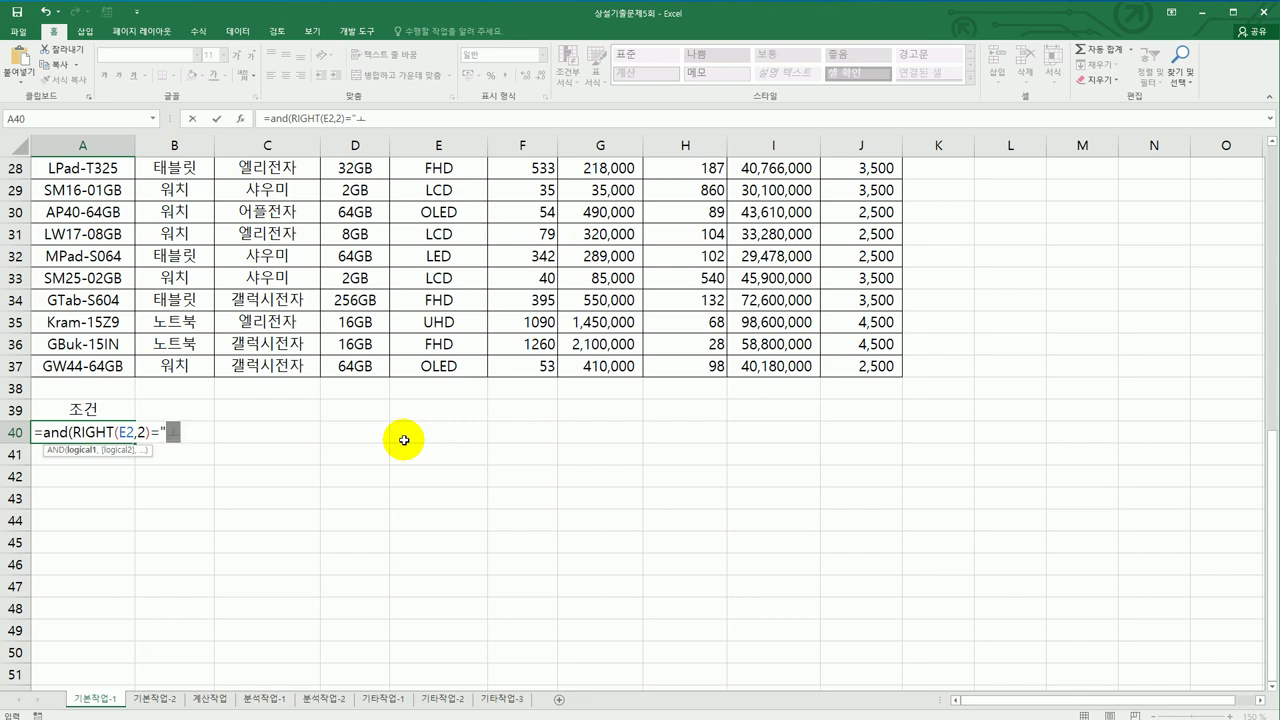
text(HD",)
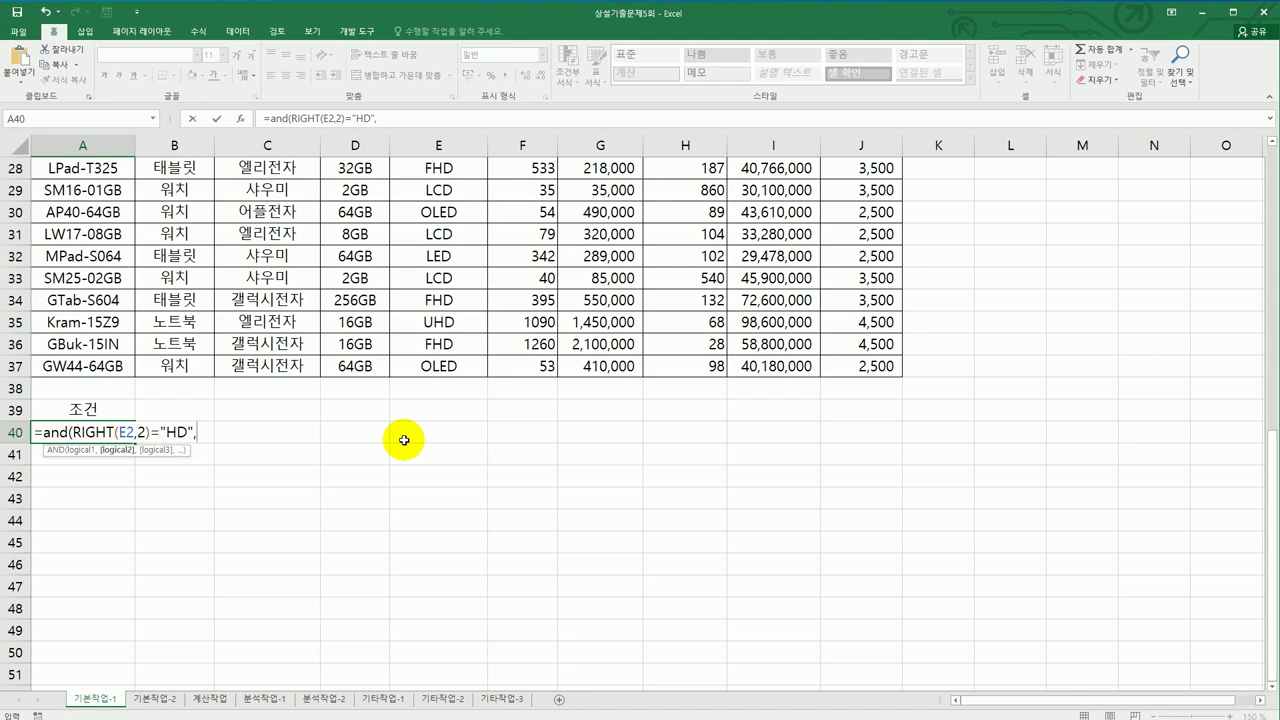
- Begin the AND formula's second condition, testing whether sales amount I2 is greater than an AVERAGE function
scroll(404, 440, up, 9)
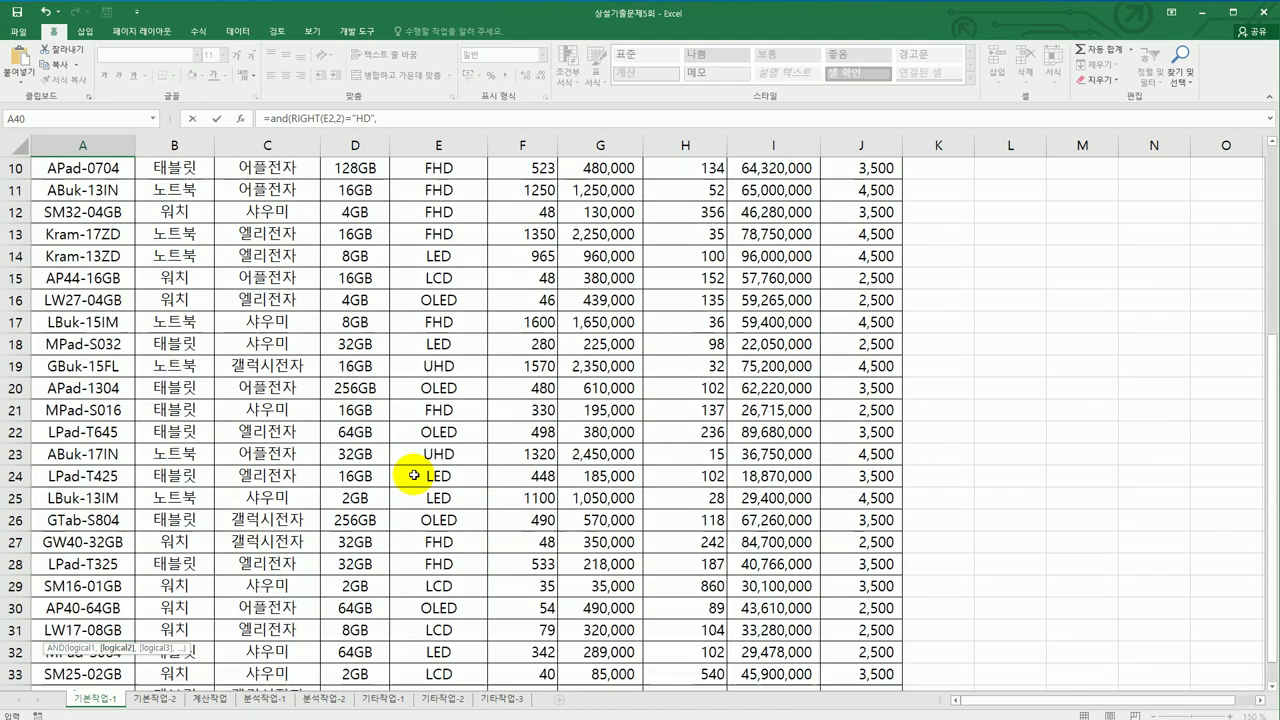
click(763, 191)
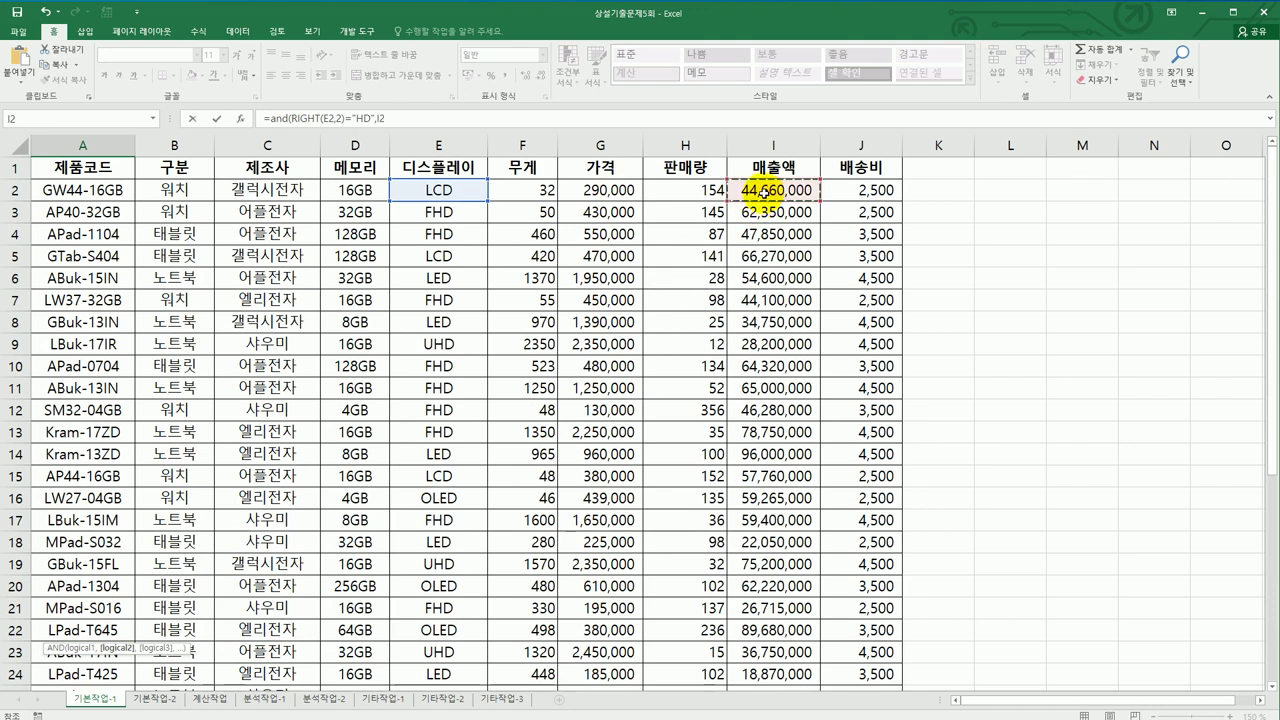
text(>)
scroll(755, 200, down, 9)
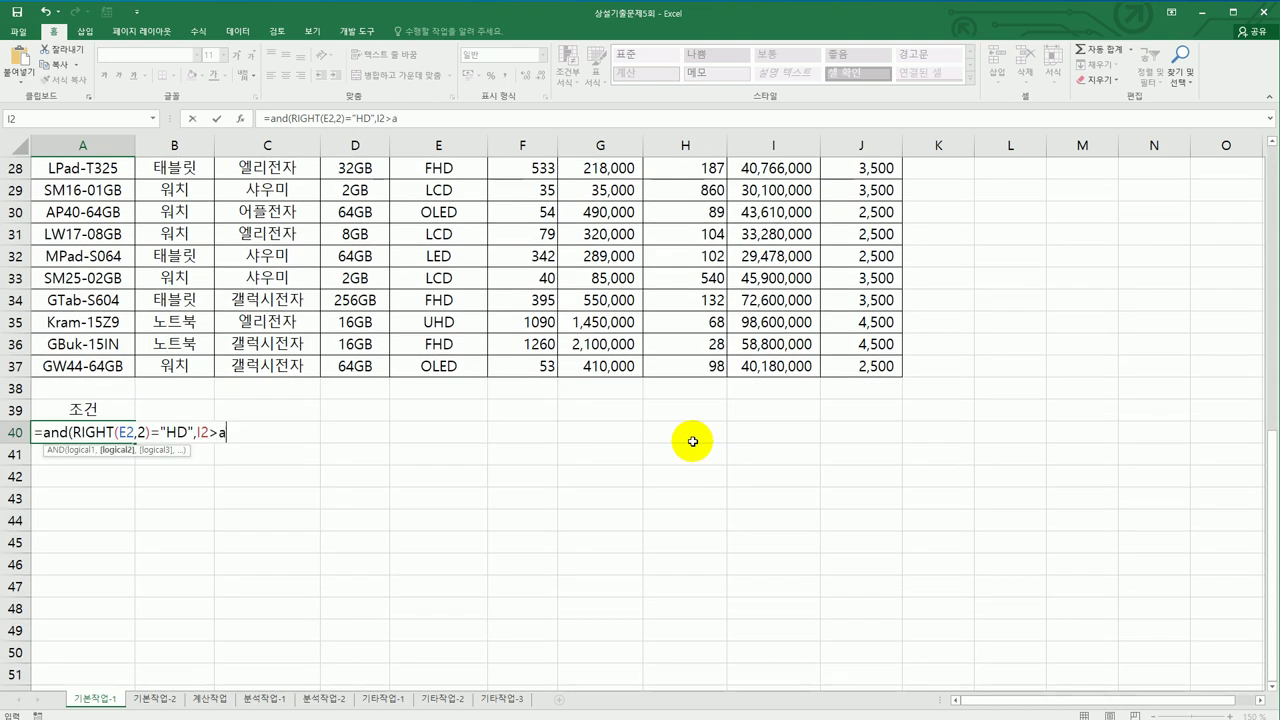
text(av)
key(Down)
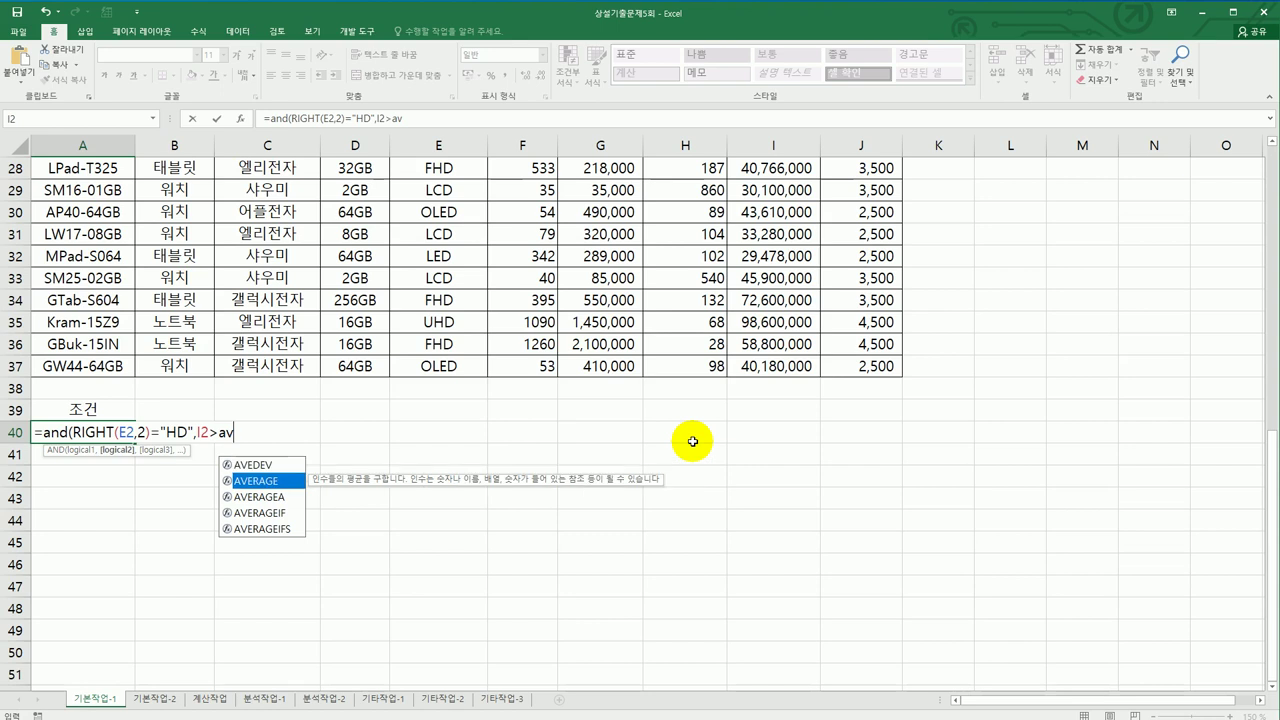
key(Tab)
- Give AVERAGE the absolute range $I$2:$I$37 and complete the AND formula in A40
scroll(692, 457, up, 9)
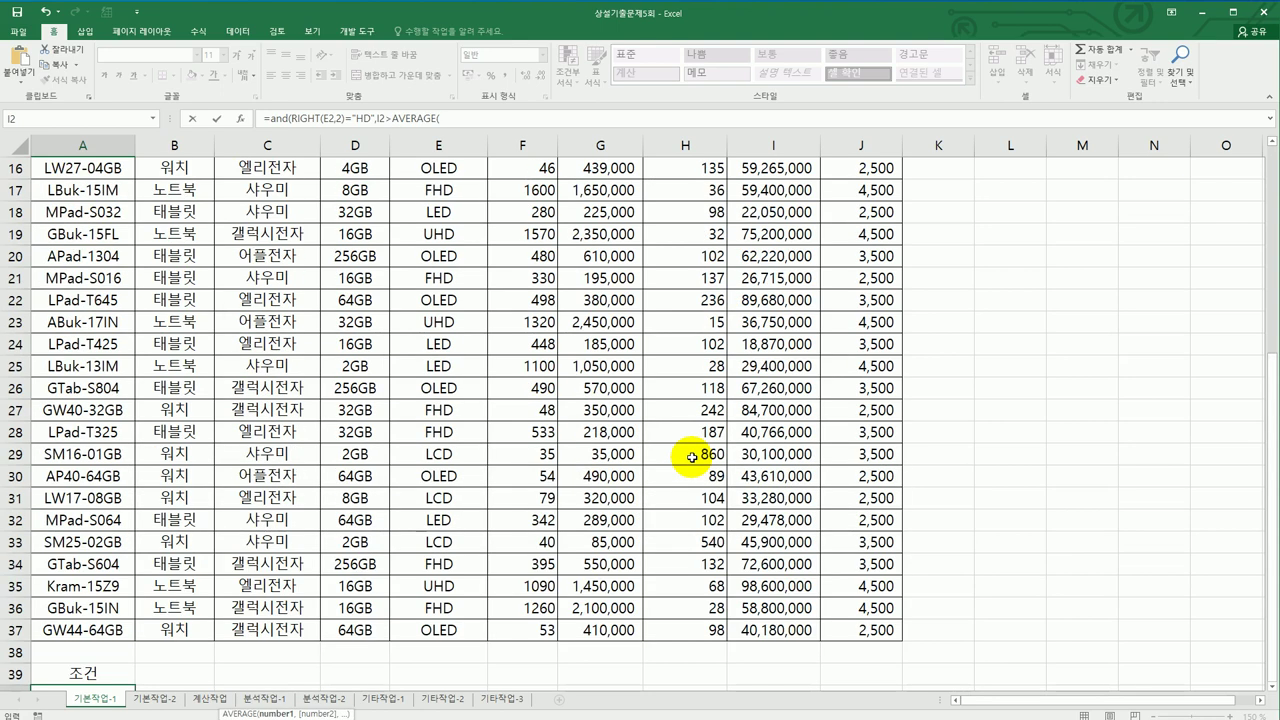
drag(773, 189, 788, 652)
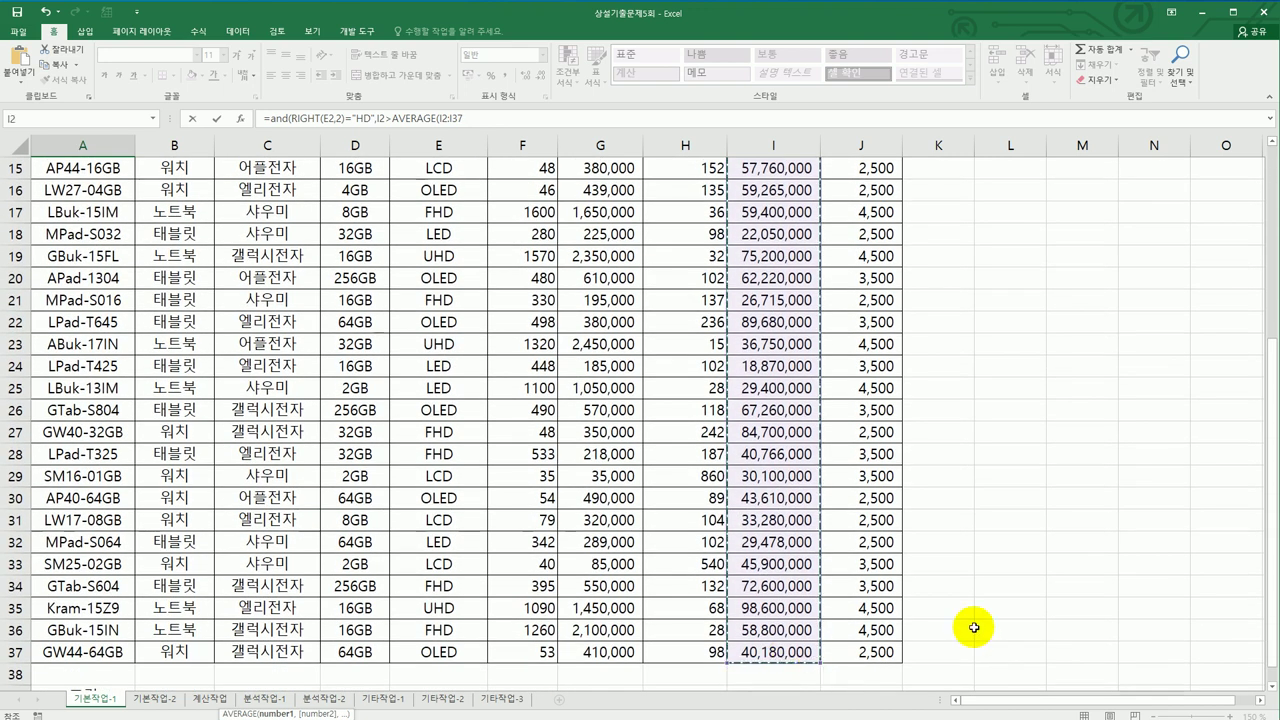
scroll(983, 625, down, 2)
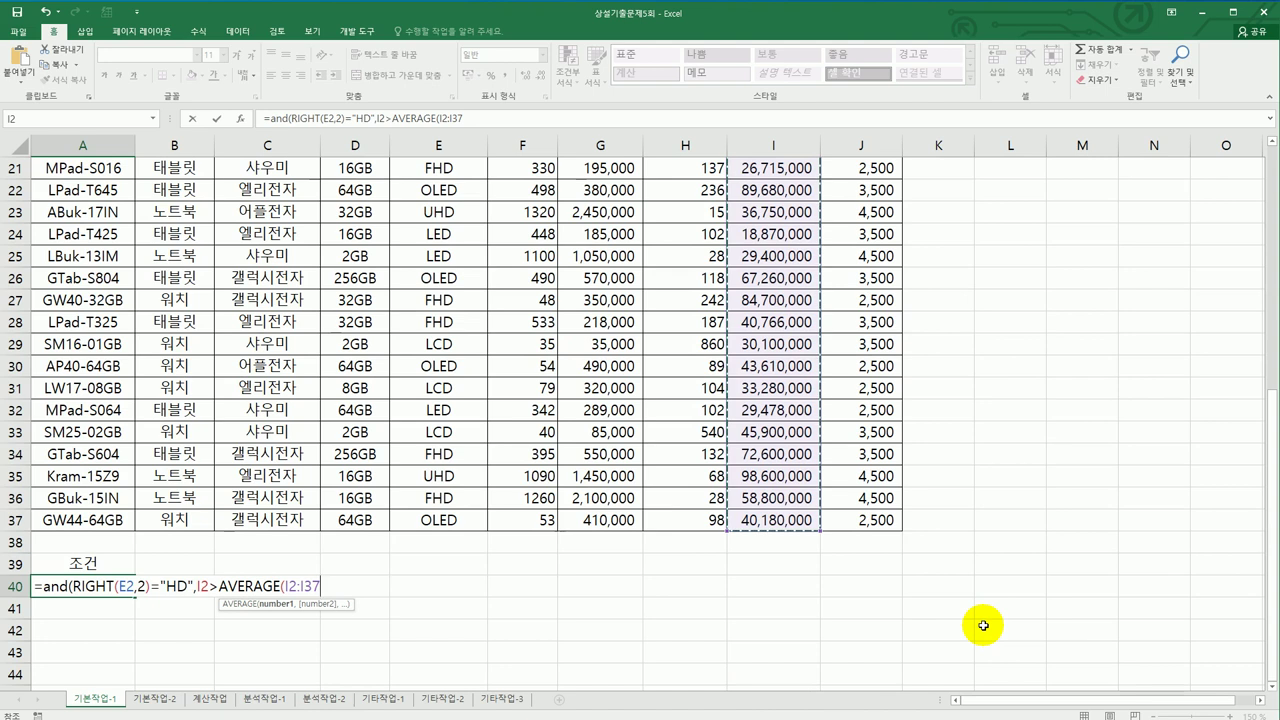
key(F4)
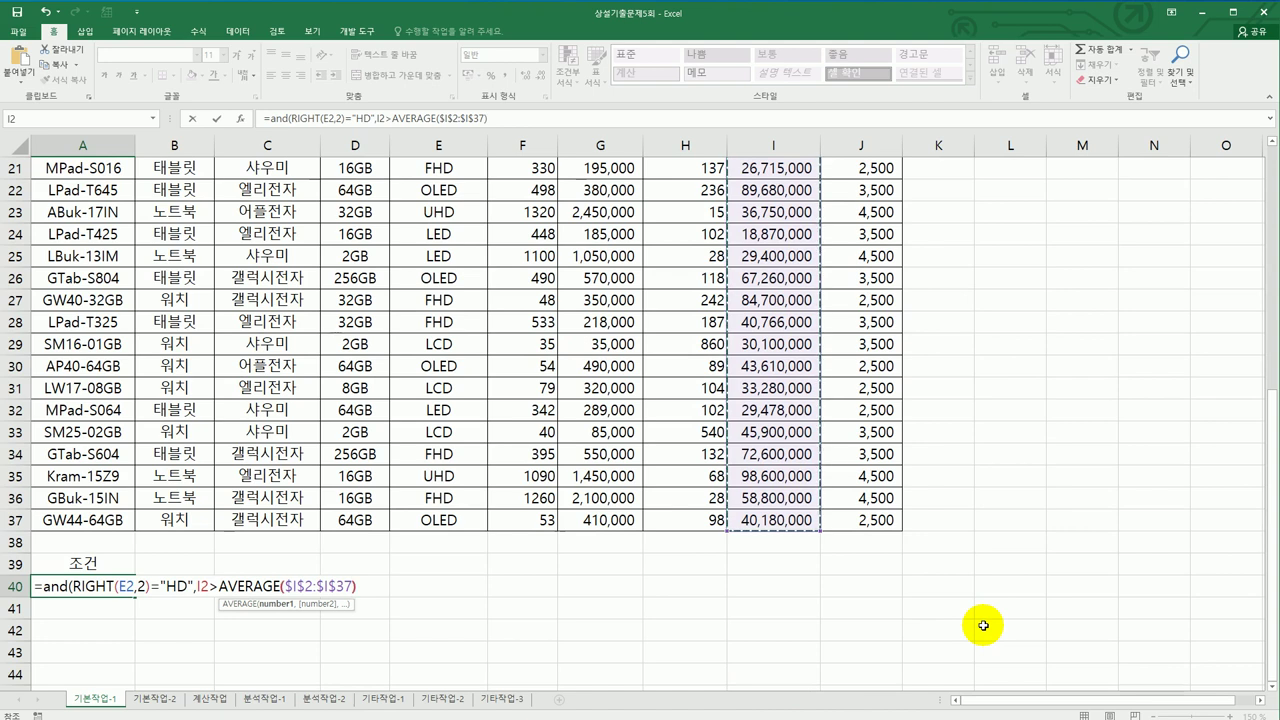
text())
key(ctrl+Return)
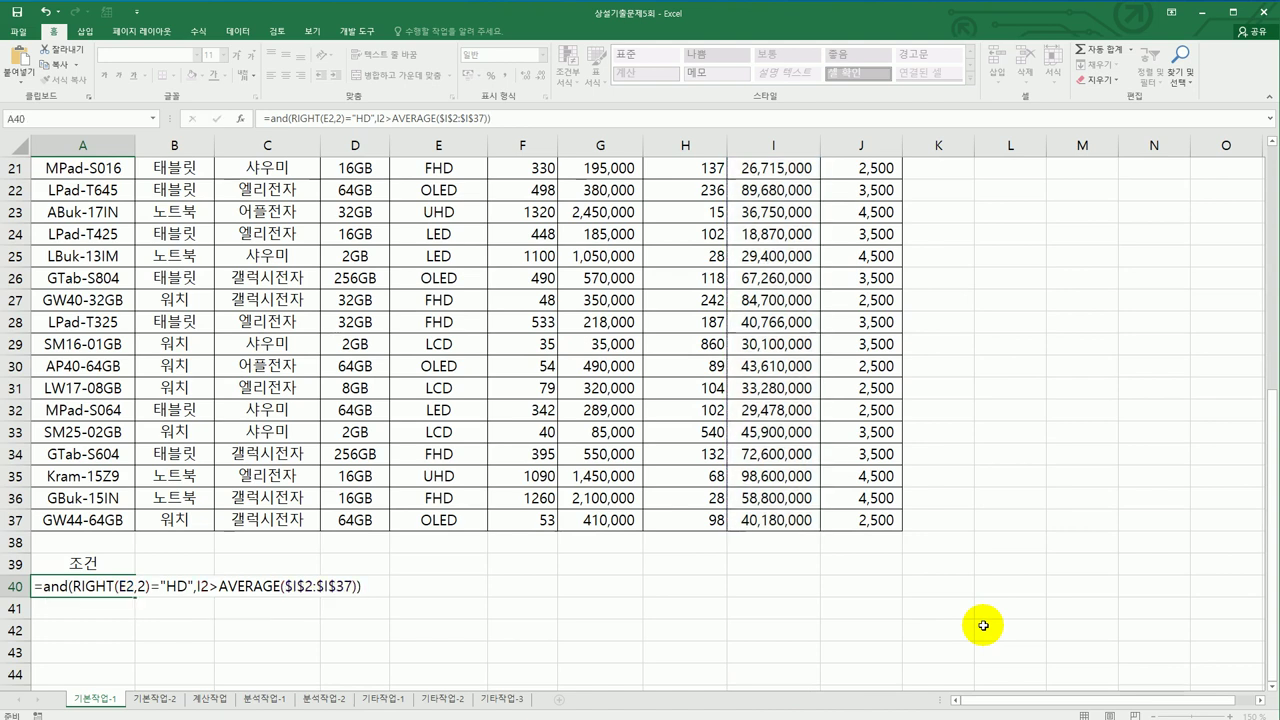
key(Return)
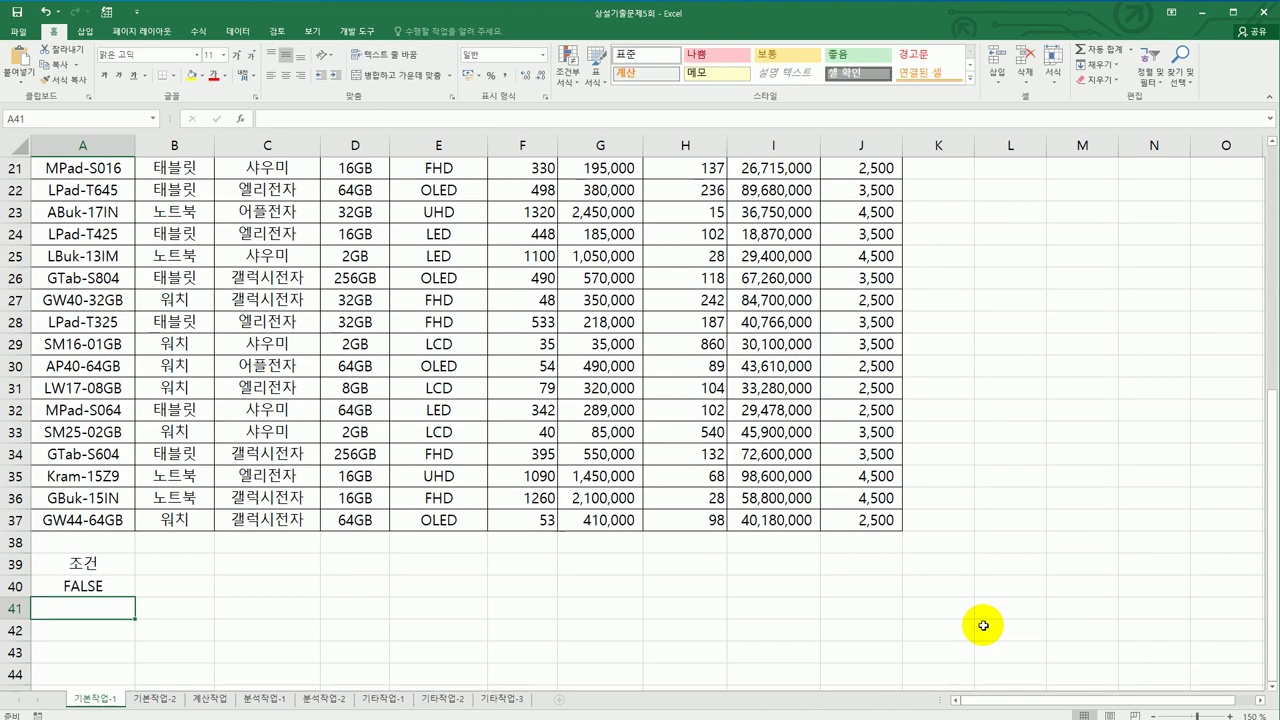
- Start an advanced filter on the product table A1:J37 with A39:A40 as the criteria range
scroll(586, 411, up, 3)
click(543, 365)
scroll(543, 368, up, 4)
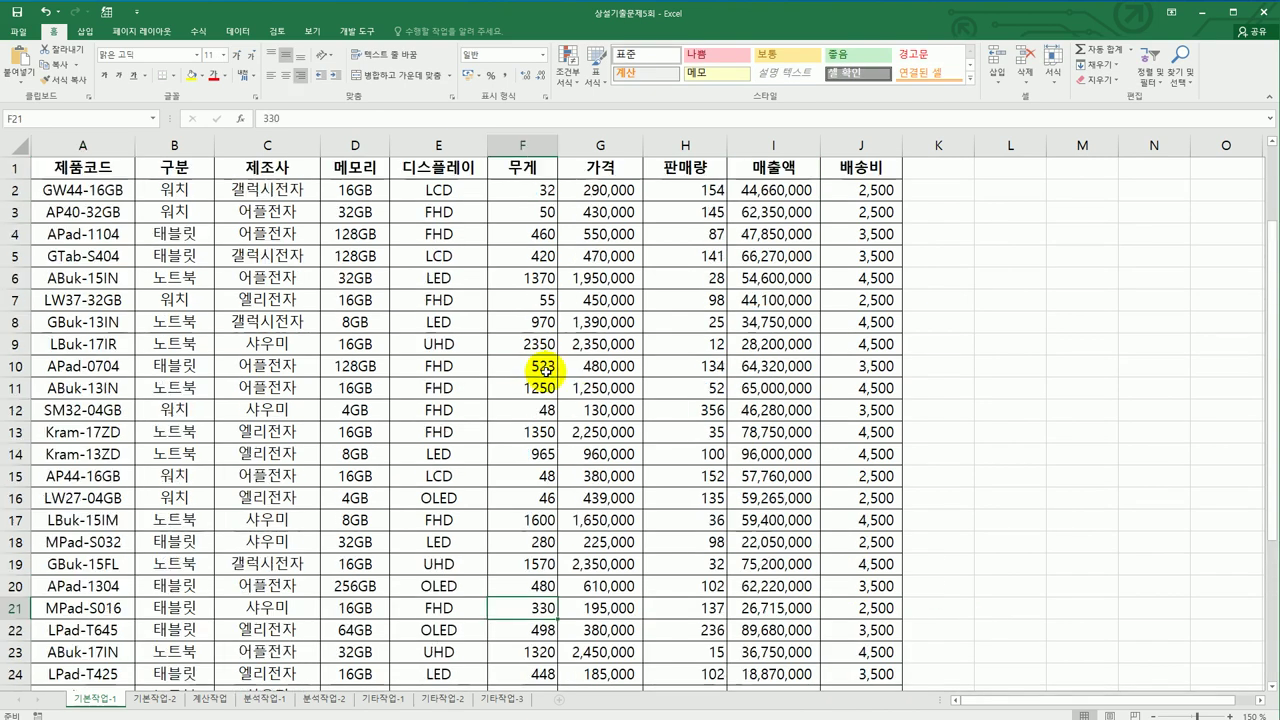
click(240, 34)
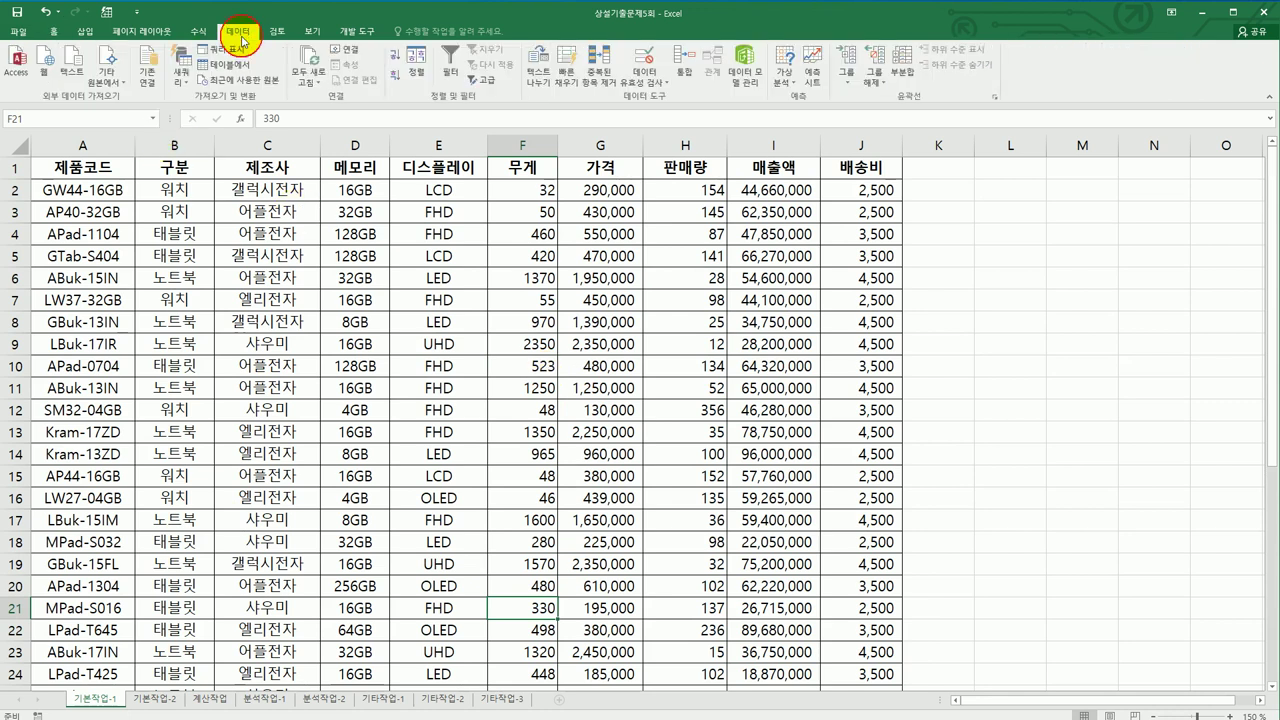
click(484, 82)
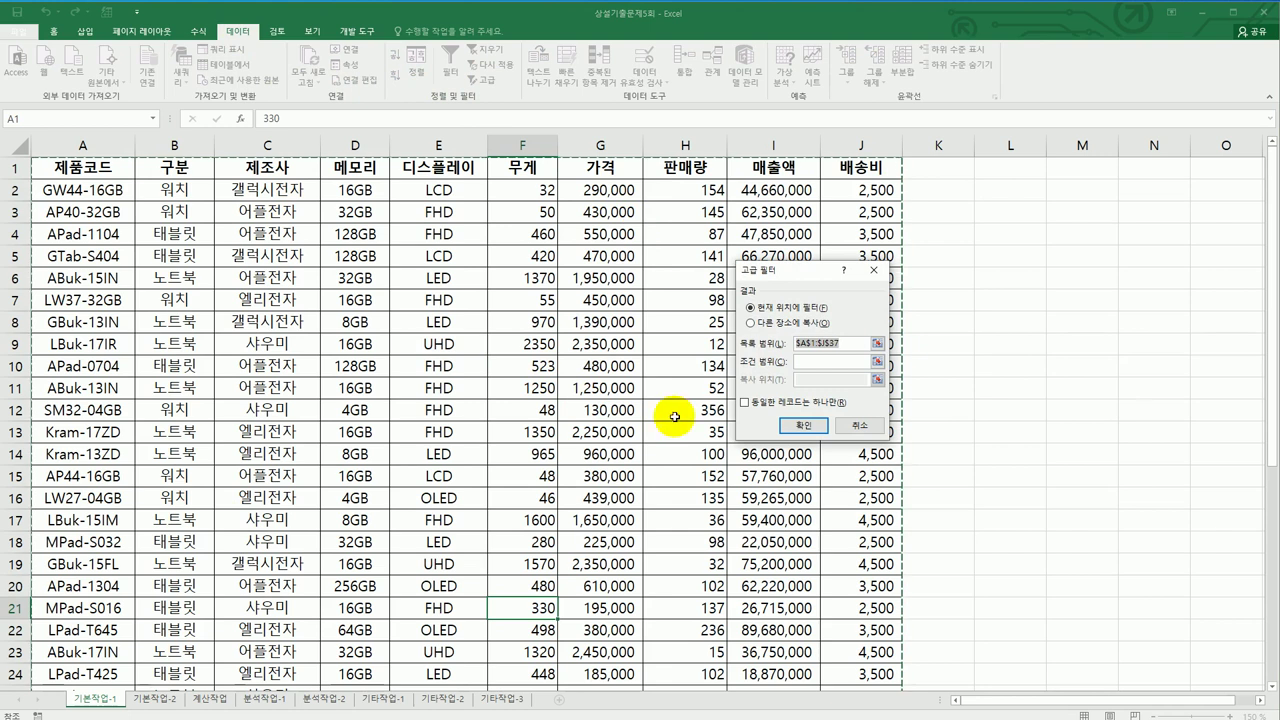
scroll(708, 432, down, 3)
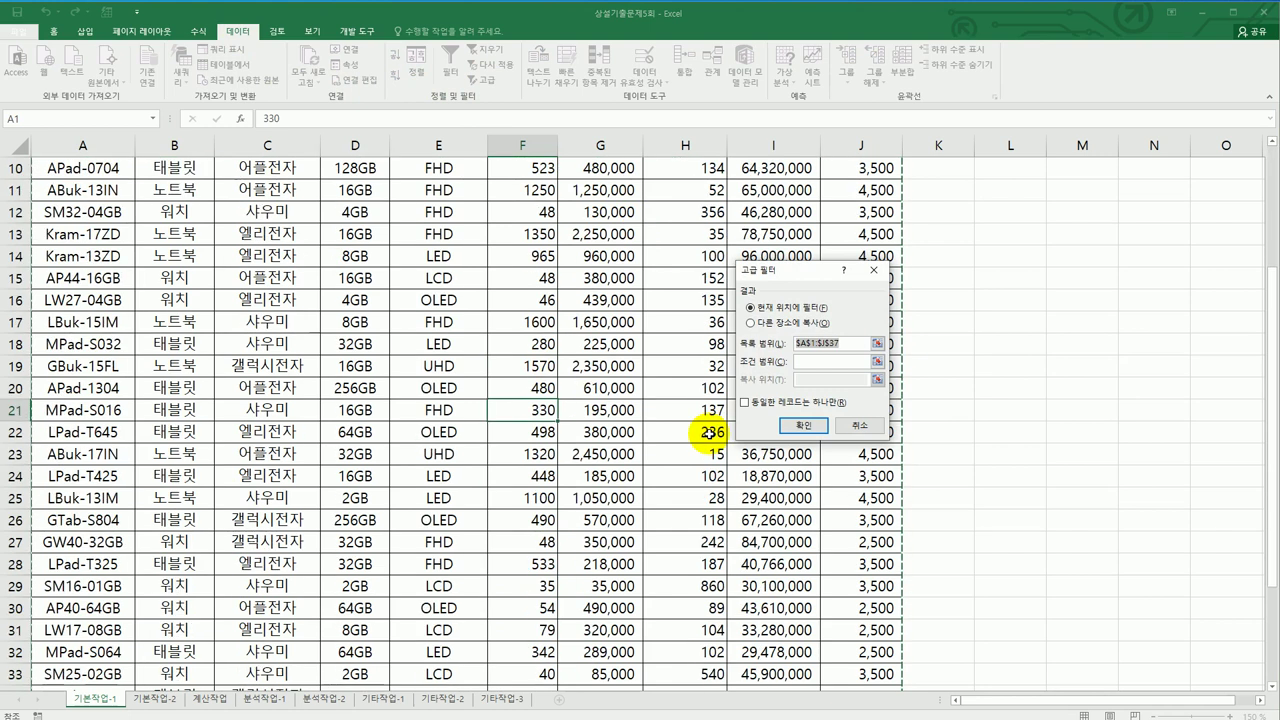
scroll(708, 432, down, 3)
click(810, 362)
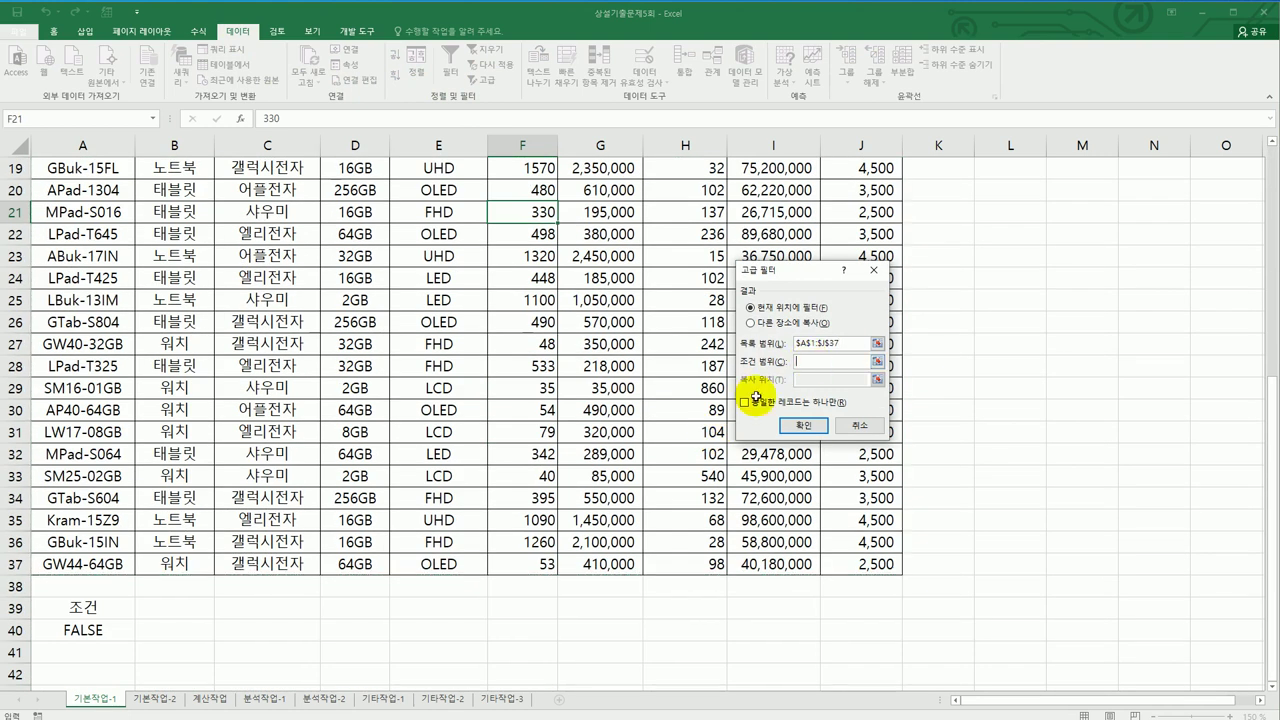
drag(100, 607, 112, 628)
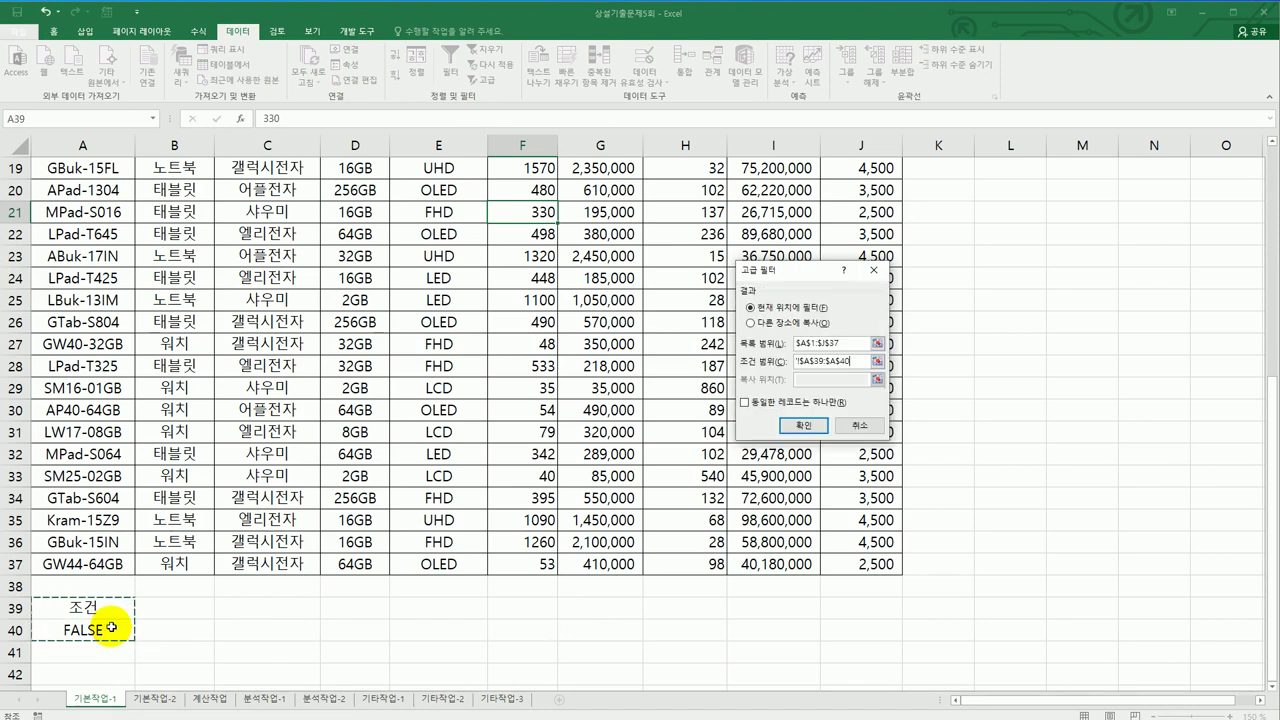
- Set the advanced filter to copy its results to another location starting at A42, and run it
click(751, 324)
click(808, 380)
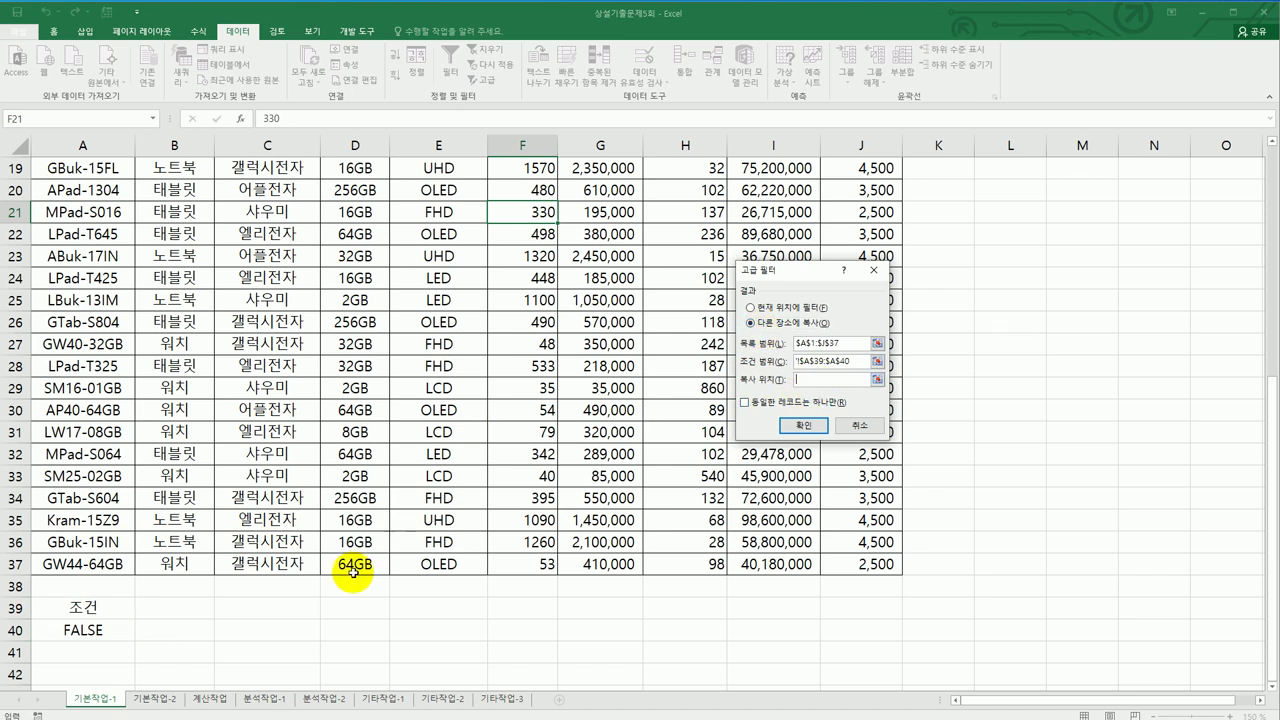
scroll(350, 568, down, 1)
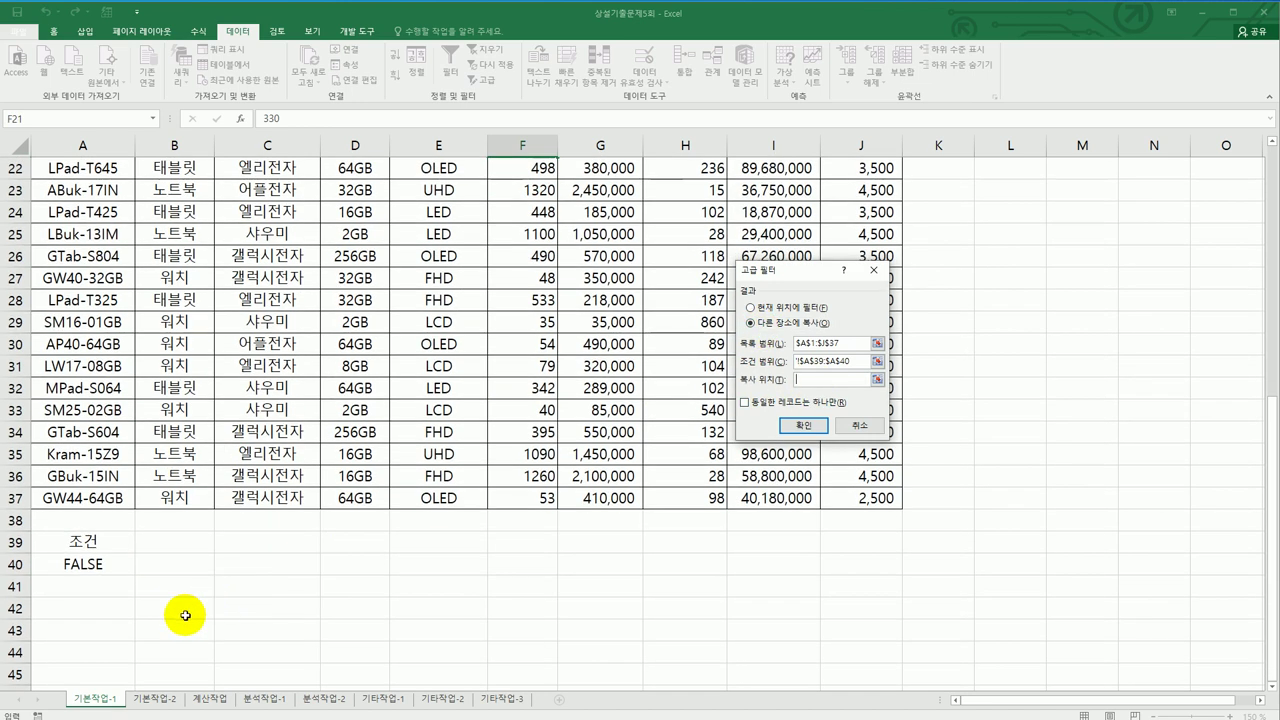
click(82, 616)
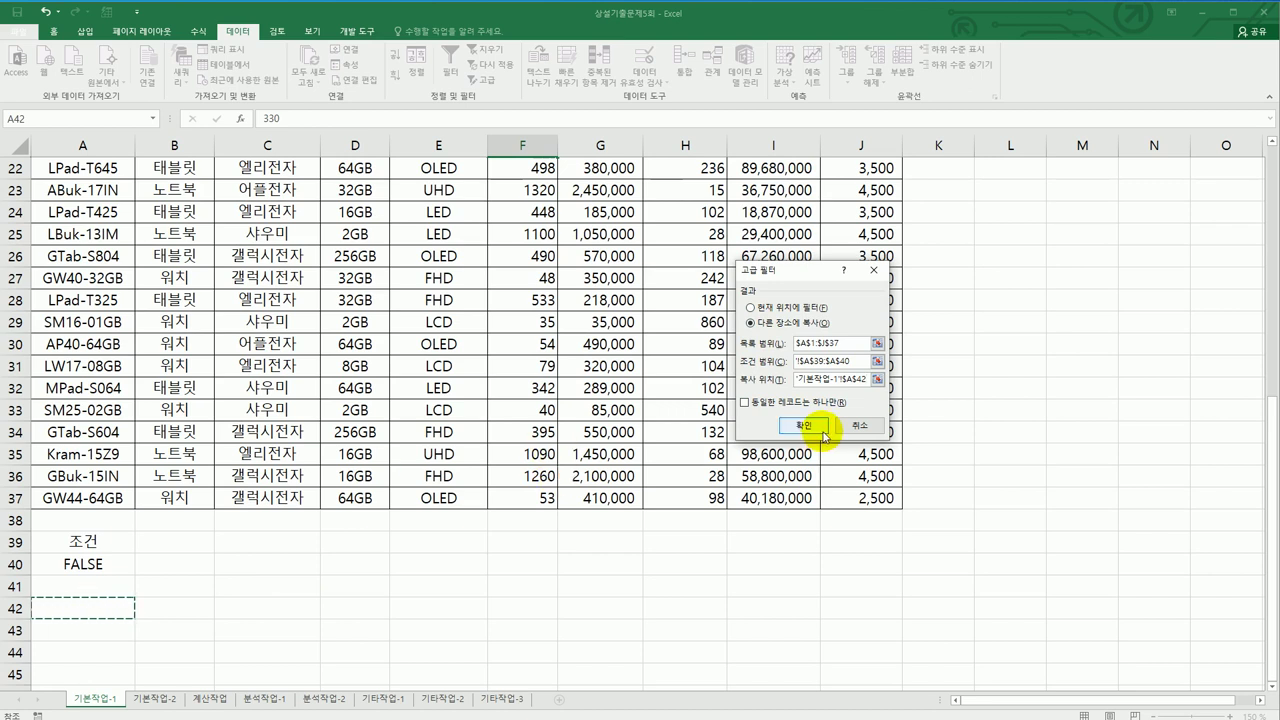
click(804, 426)
- Check the extracted rows' display values and compare their sales amounts with the average of I2:I37
scroll(822, 432, down, 3)
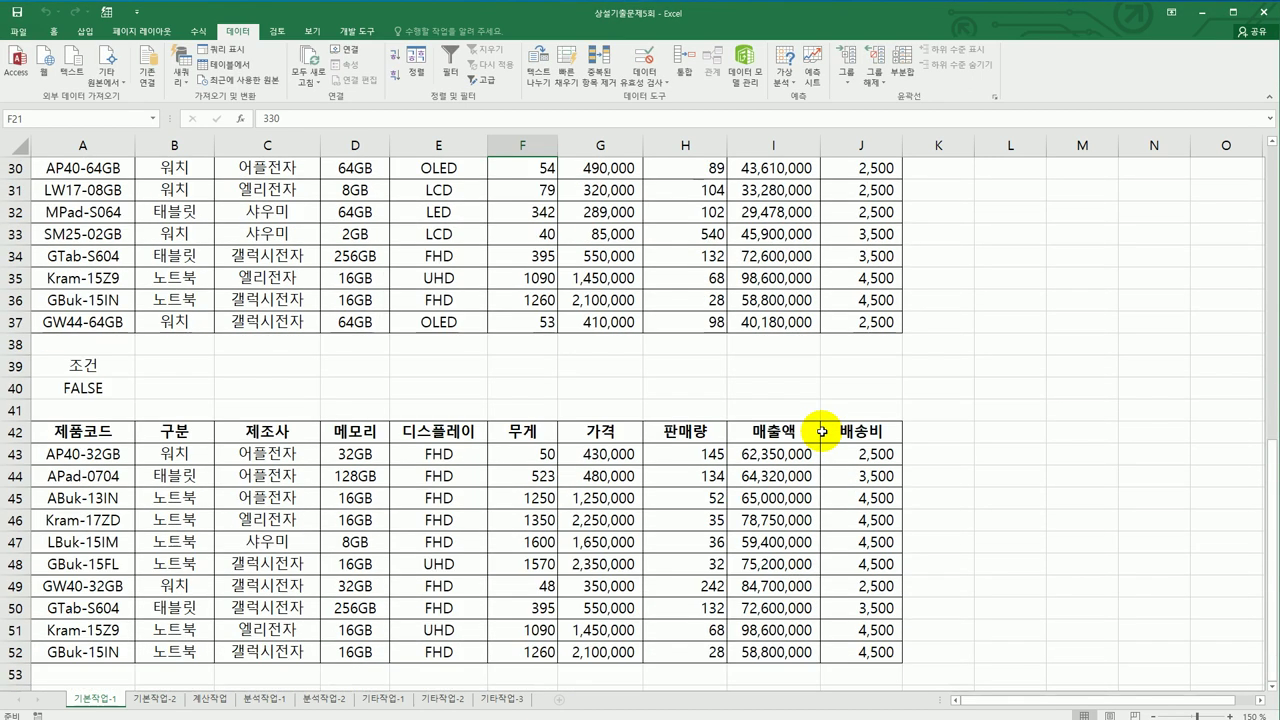
scroll(822, 432, down, 1)
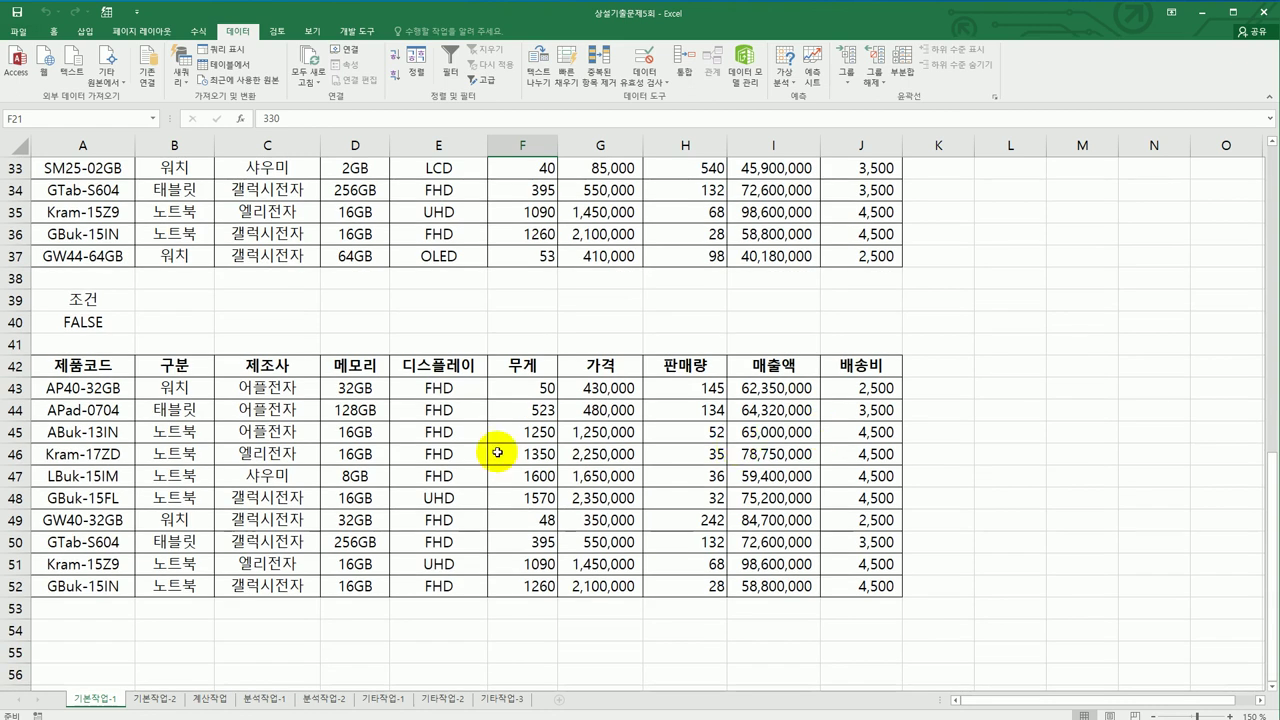
drag(448, 390, 440, 585)
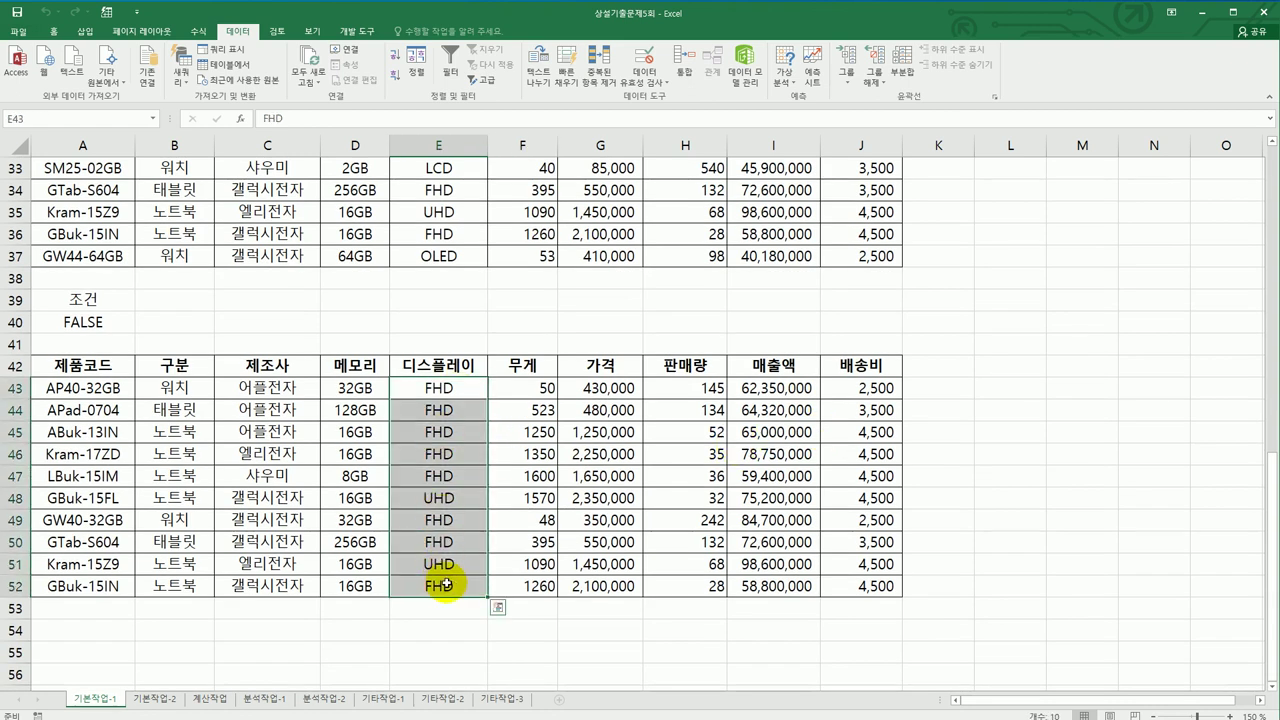
scroll(783, 389, up, 11)
drag(782, 186, 777, 625)
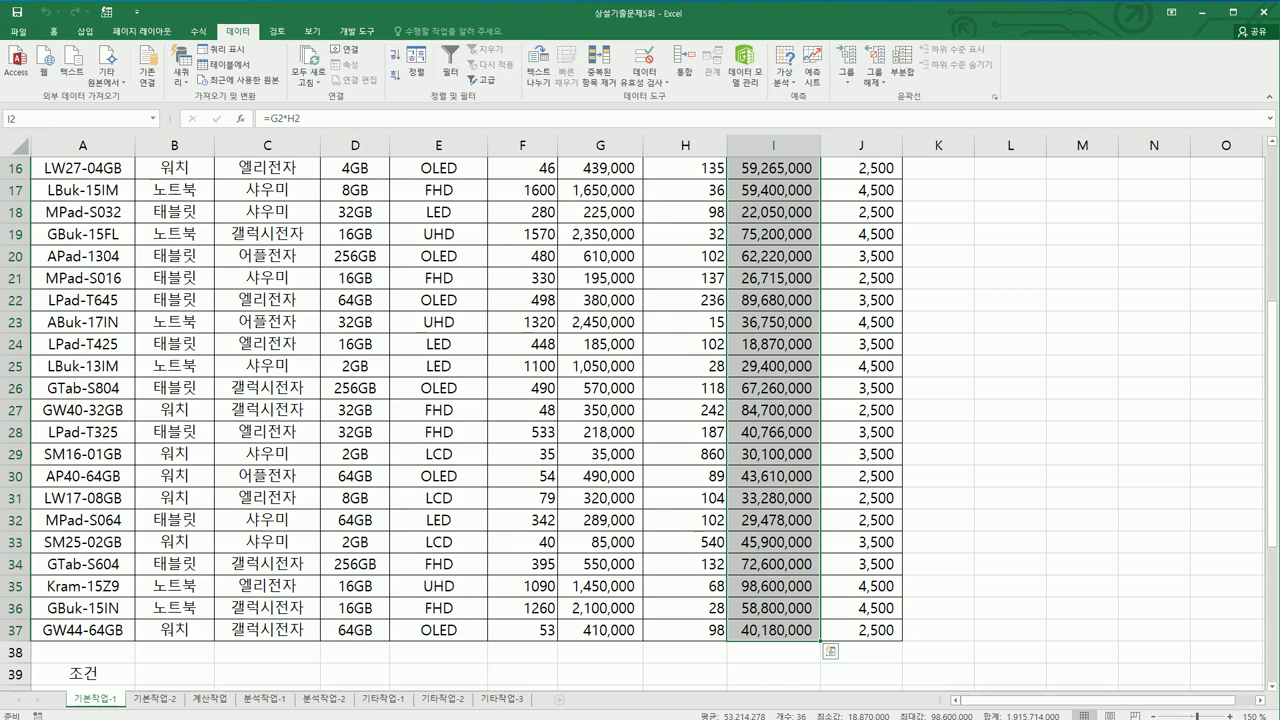
scroll(1003, 573, down, 1)
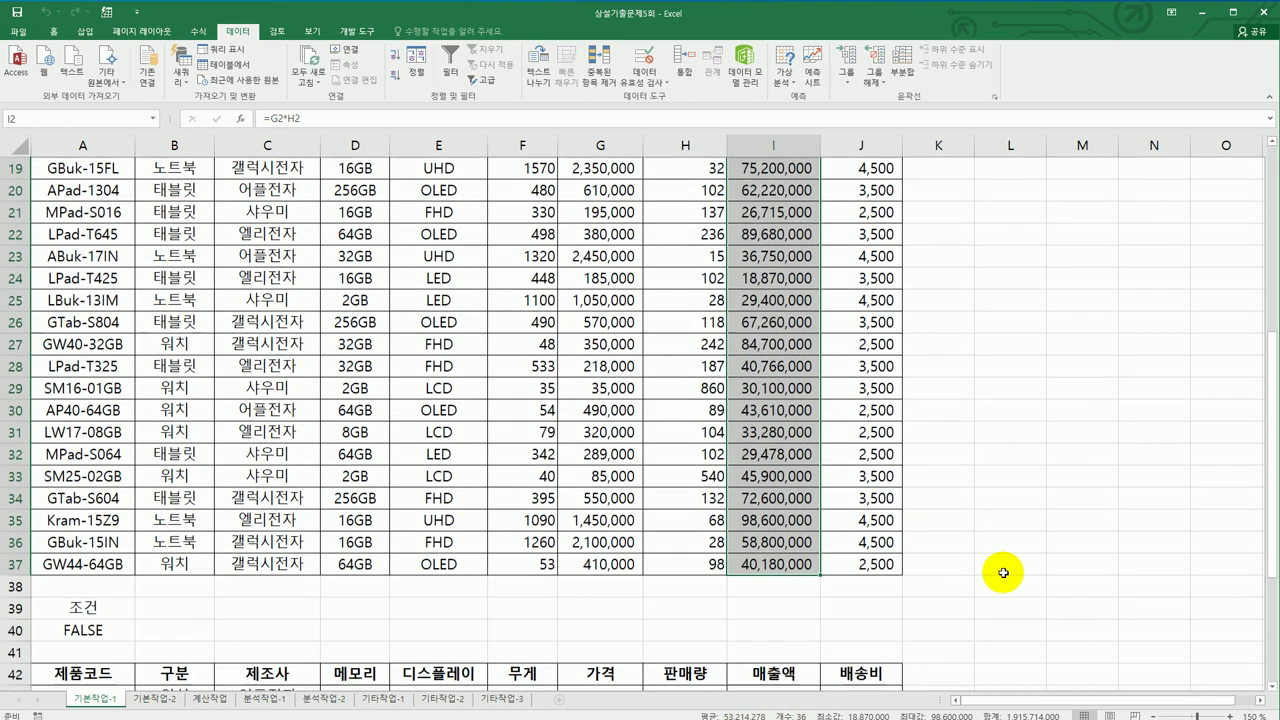
scroll(1003, 573, down, 4)
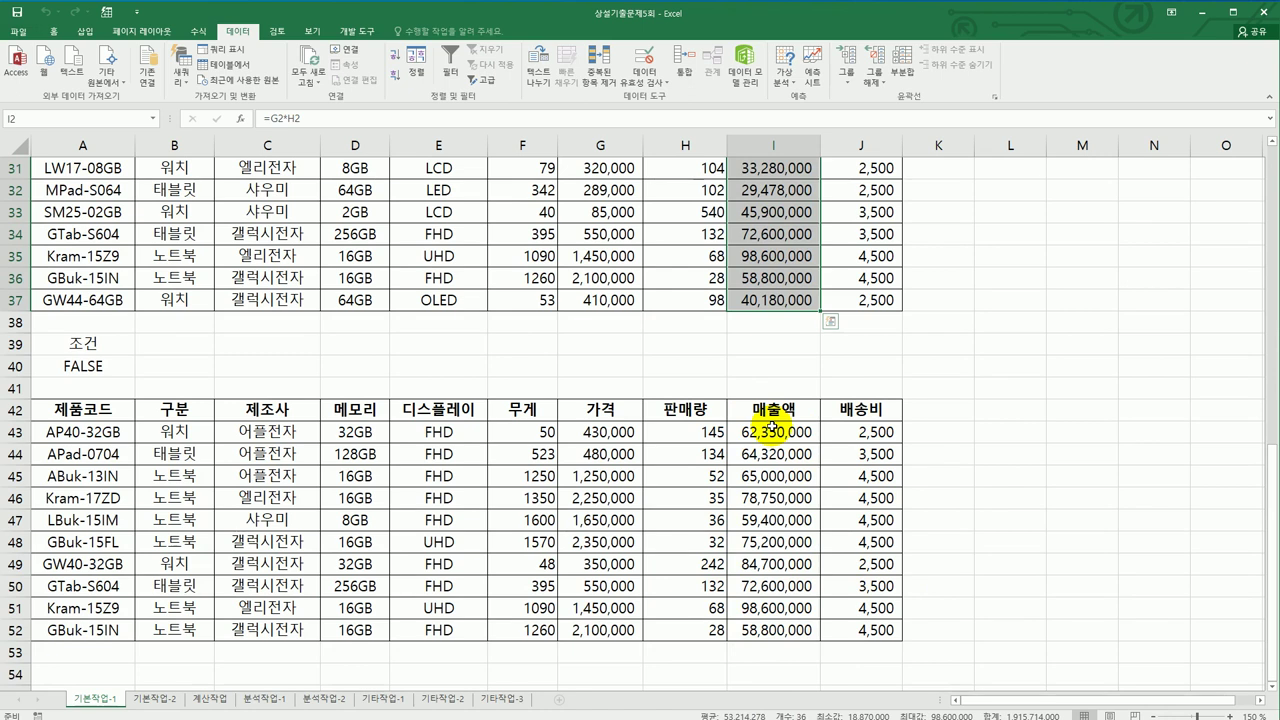
- Start a new formula-based conditional formatting rule for the product data in A2:J37
scroll(772, 428, up, 10)
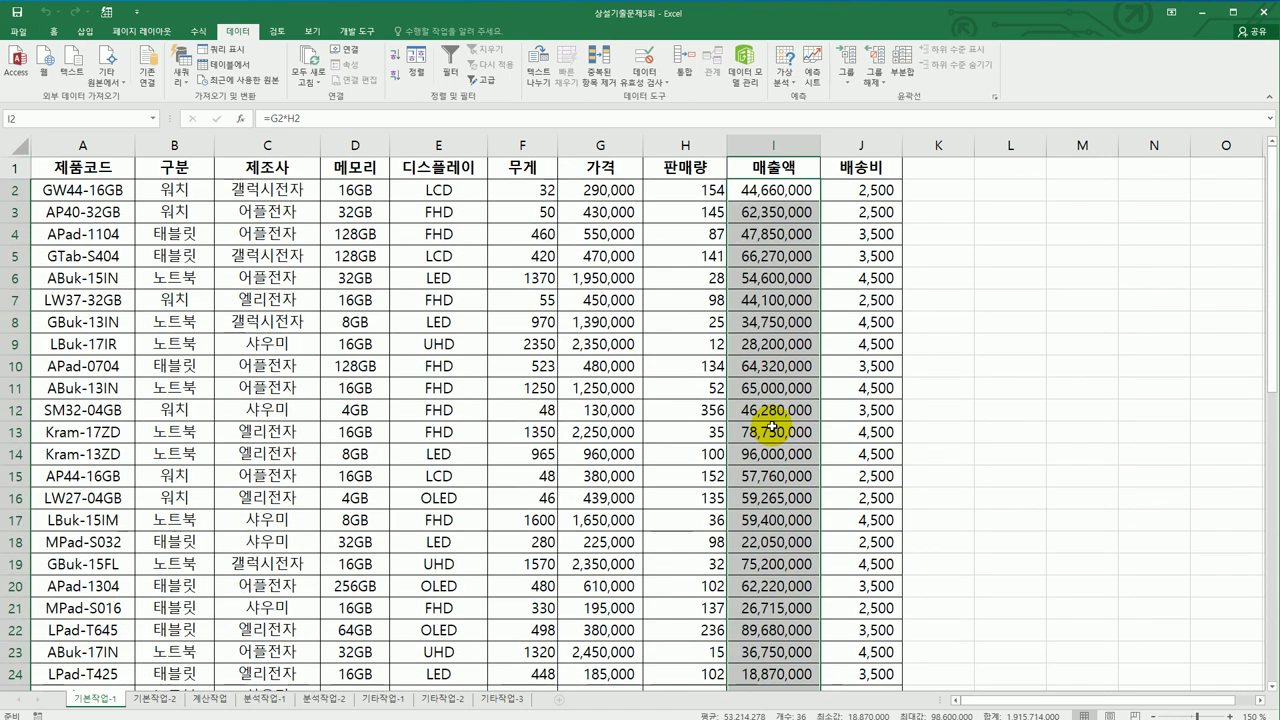
click(88, 190)
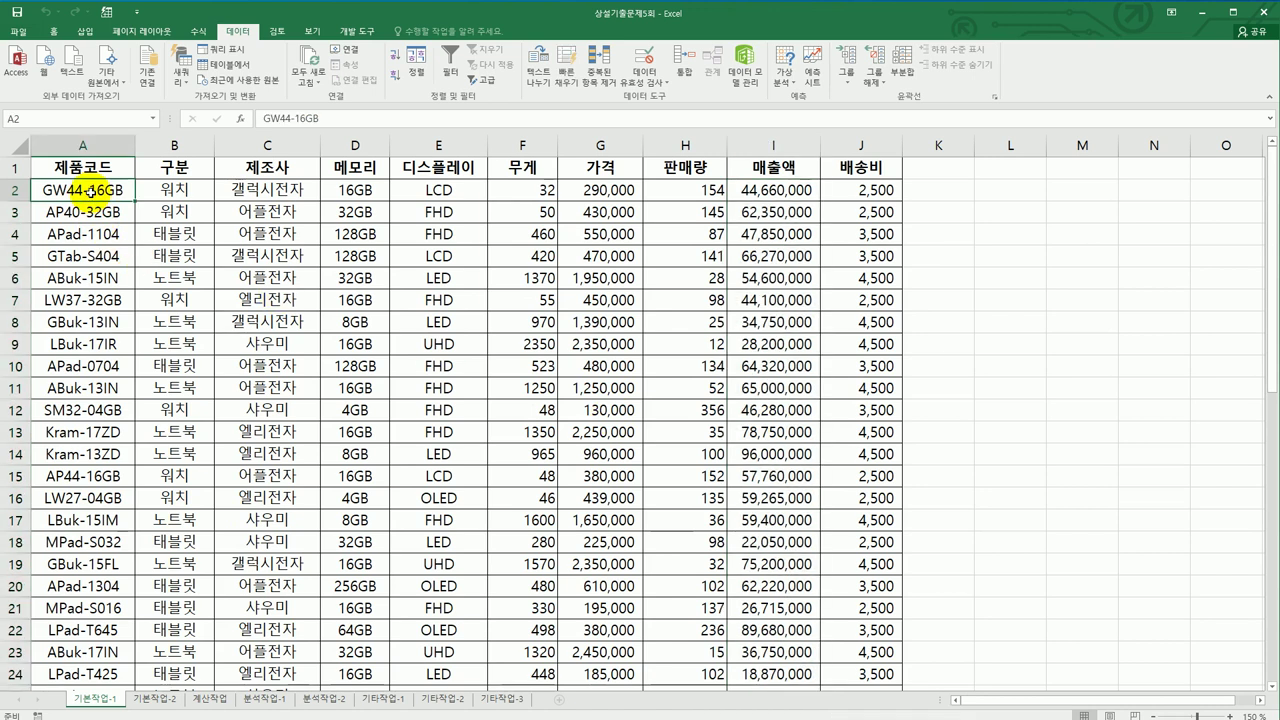
drag(90, 190, 851, 624)
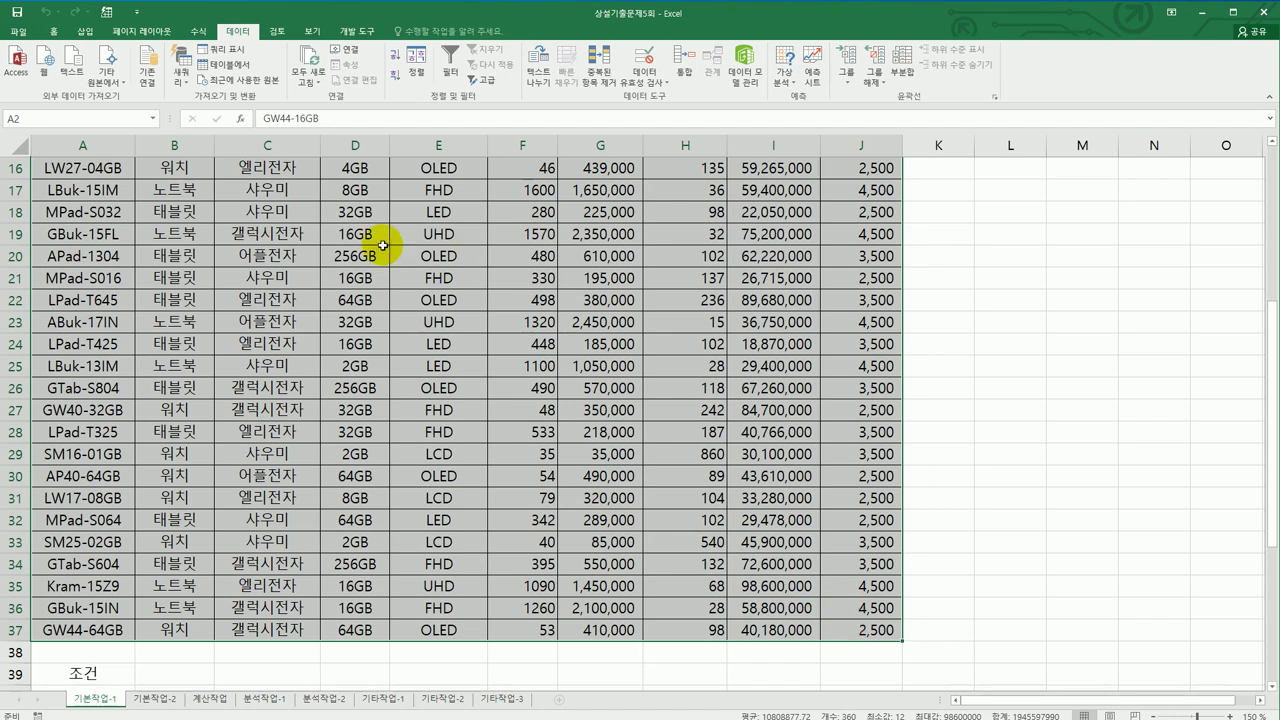
click(50, 33)
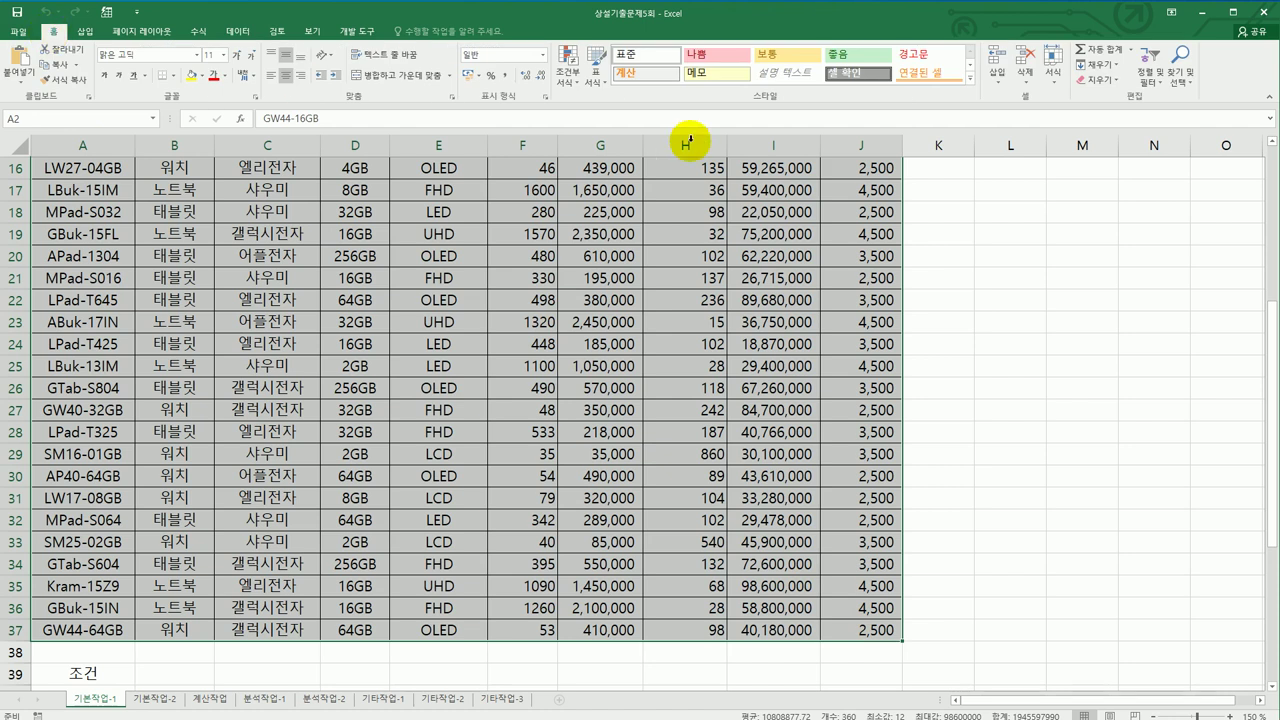
click(568, 85)
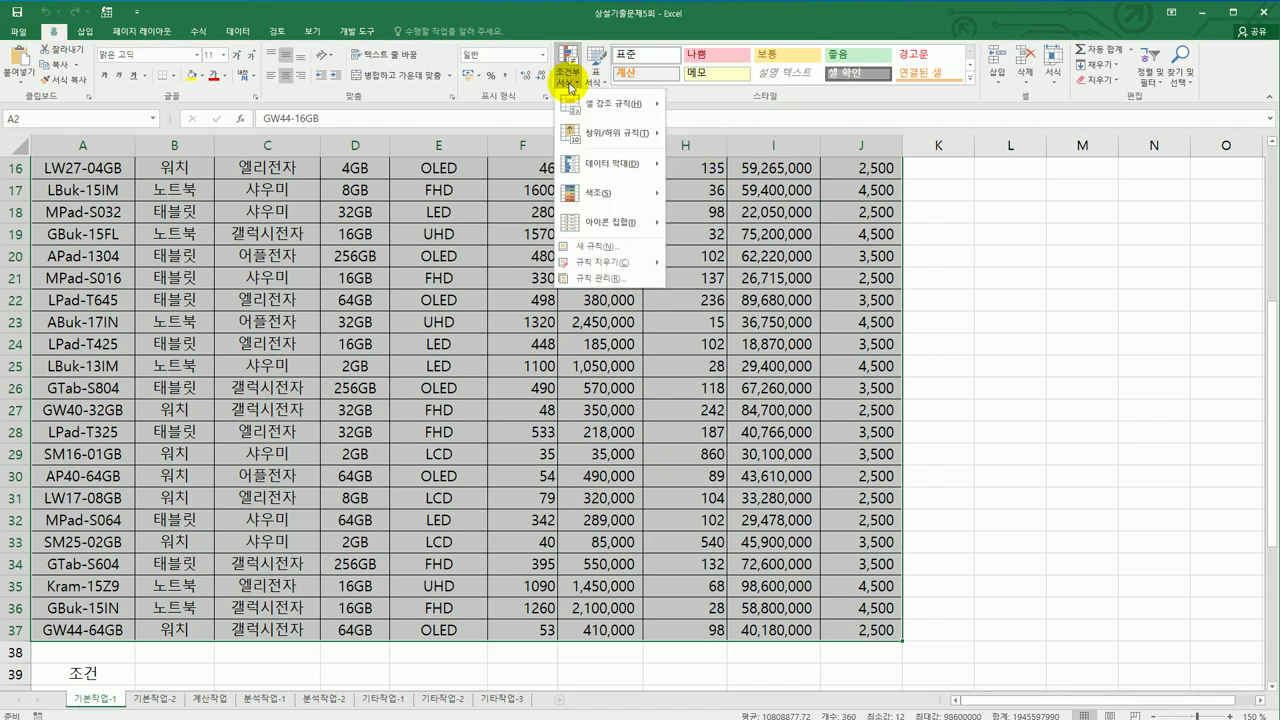
click(580, 246)
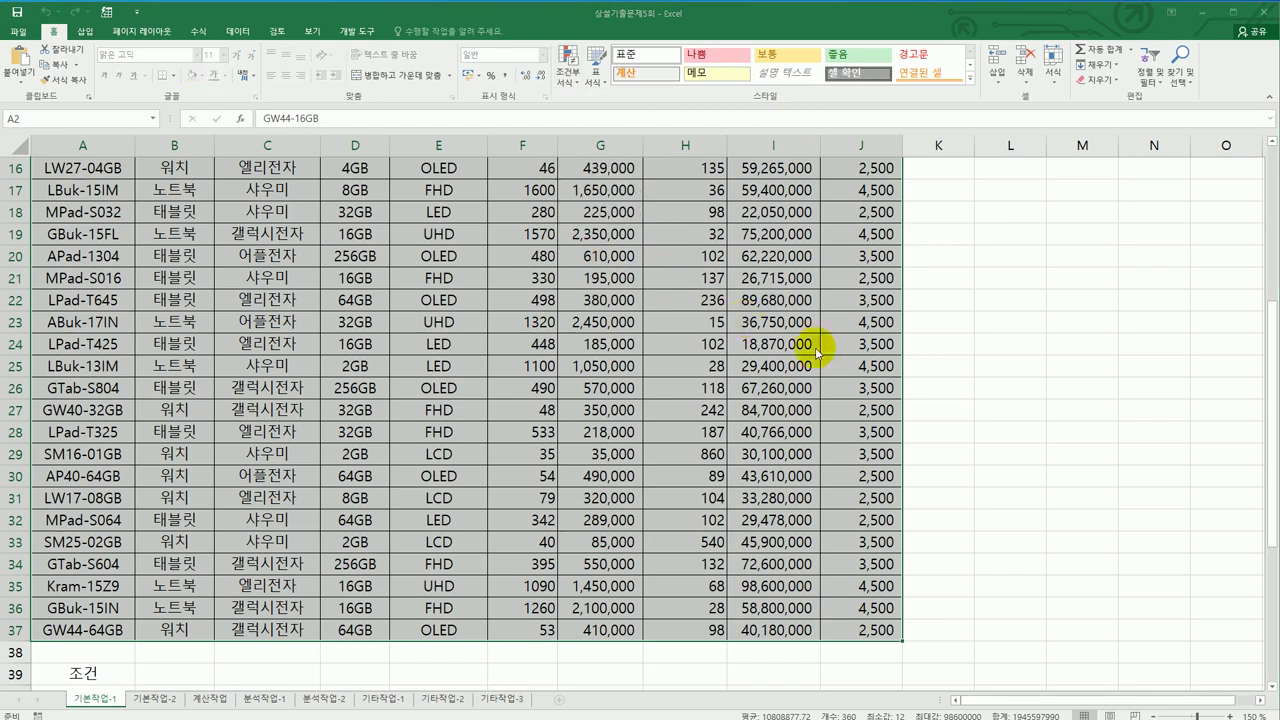
click(808, 350)
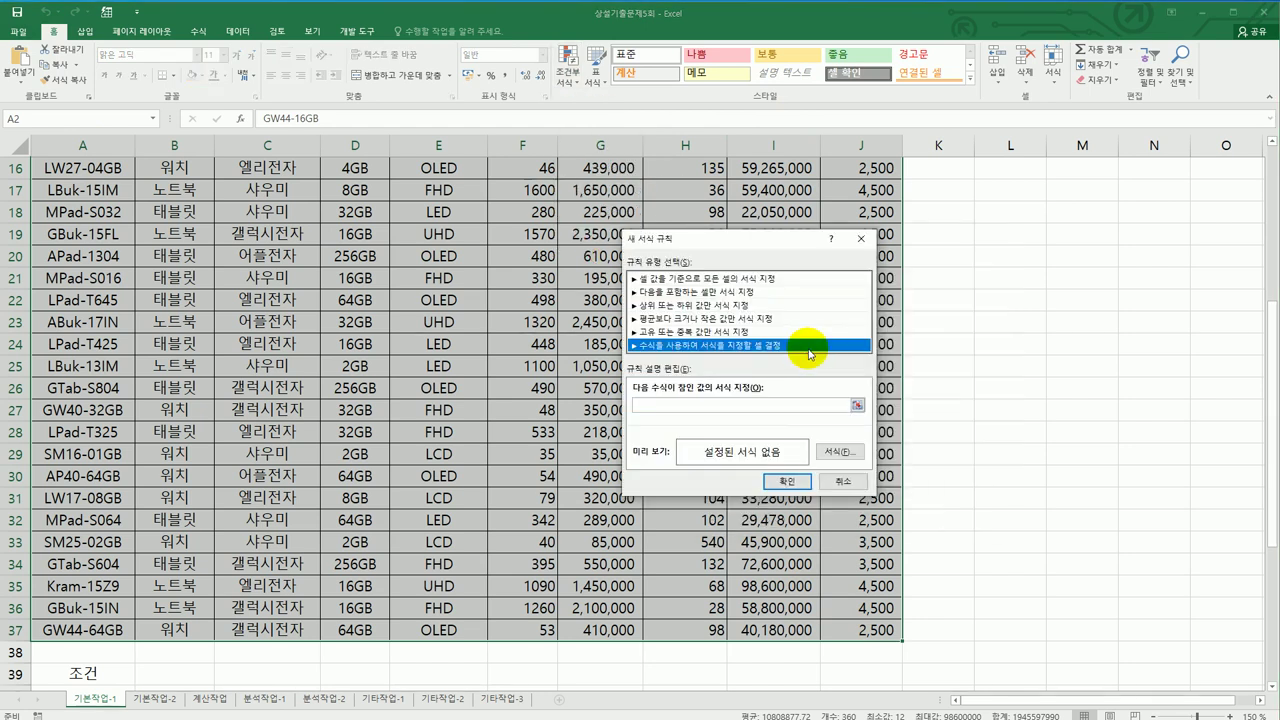
- Begin the rule's OR formula with the top-three sales volume condition LARGE($H$2:$H$37,3)<=$H2
click(758, 405)
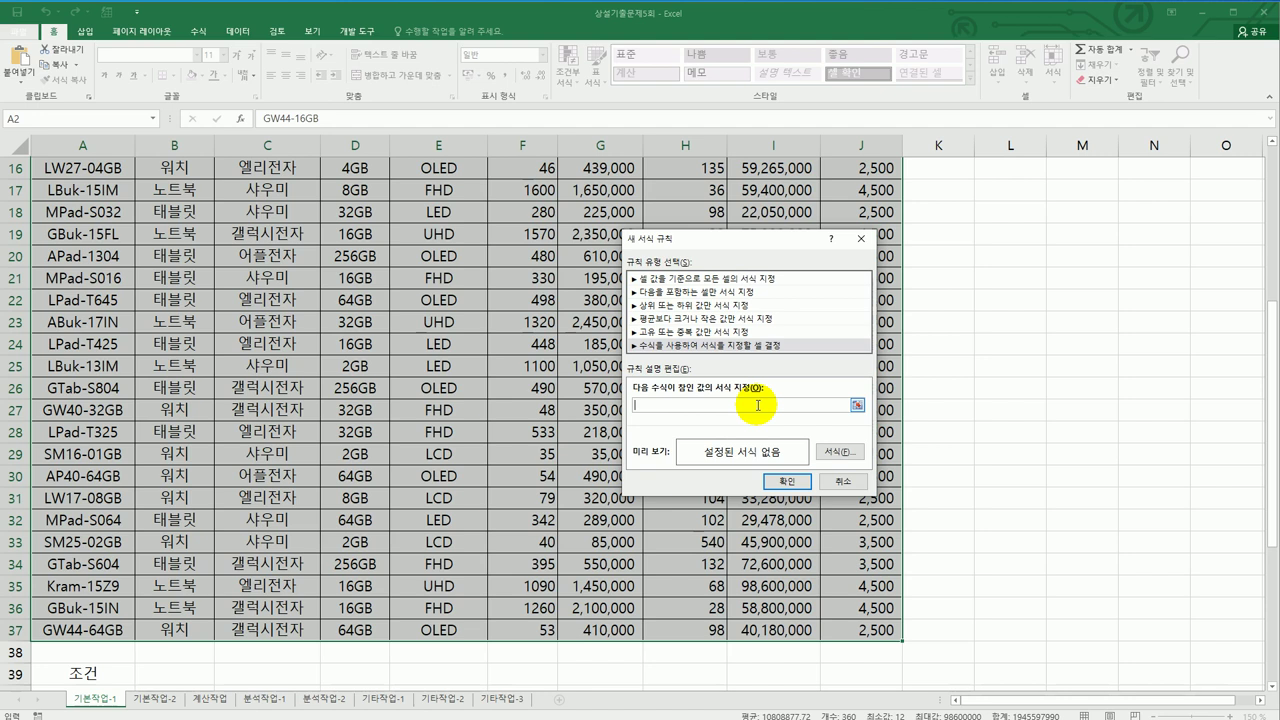
text(=or)
text((large()
scroll(787, 465, up, 5)
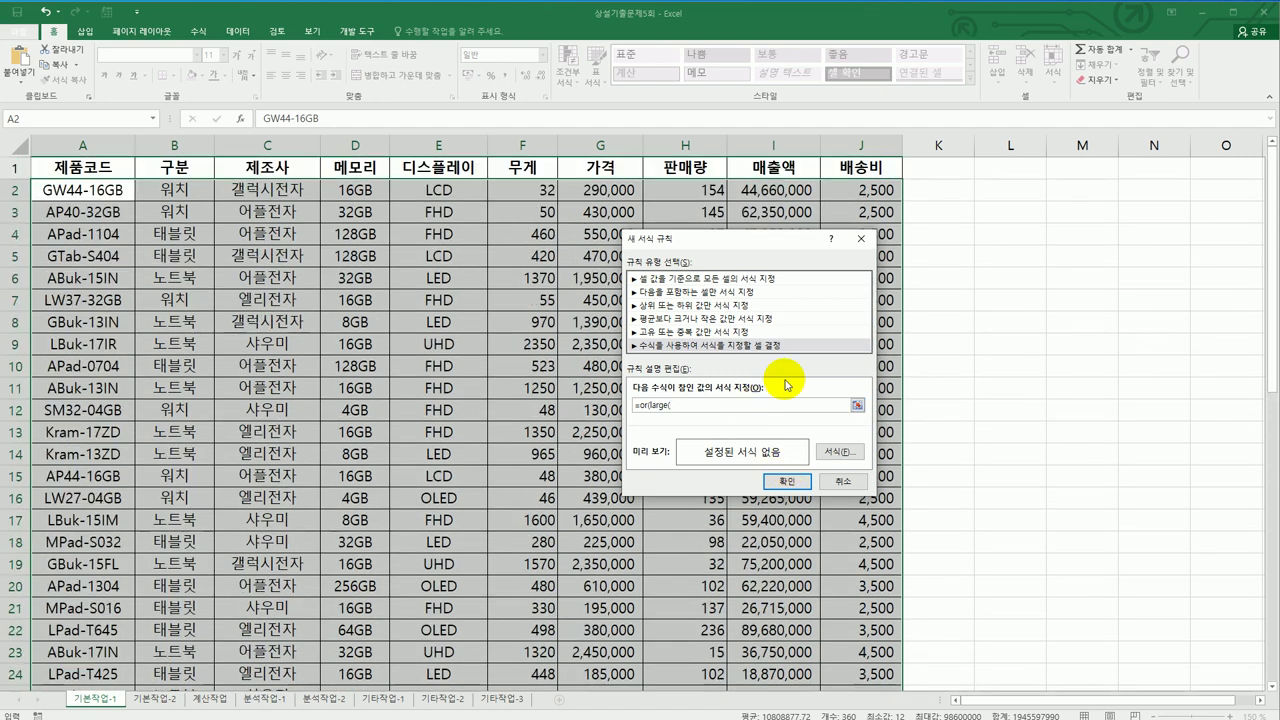
drag(745, 240, 1035, 216)
drag(703, 196, 709, 658)
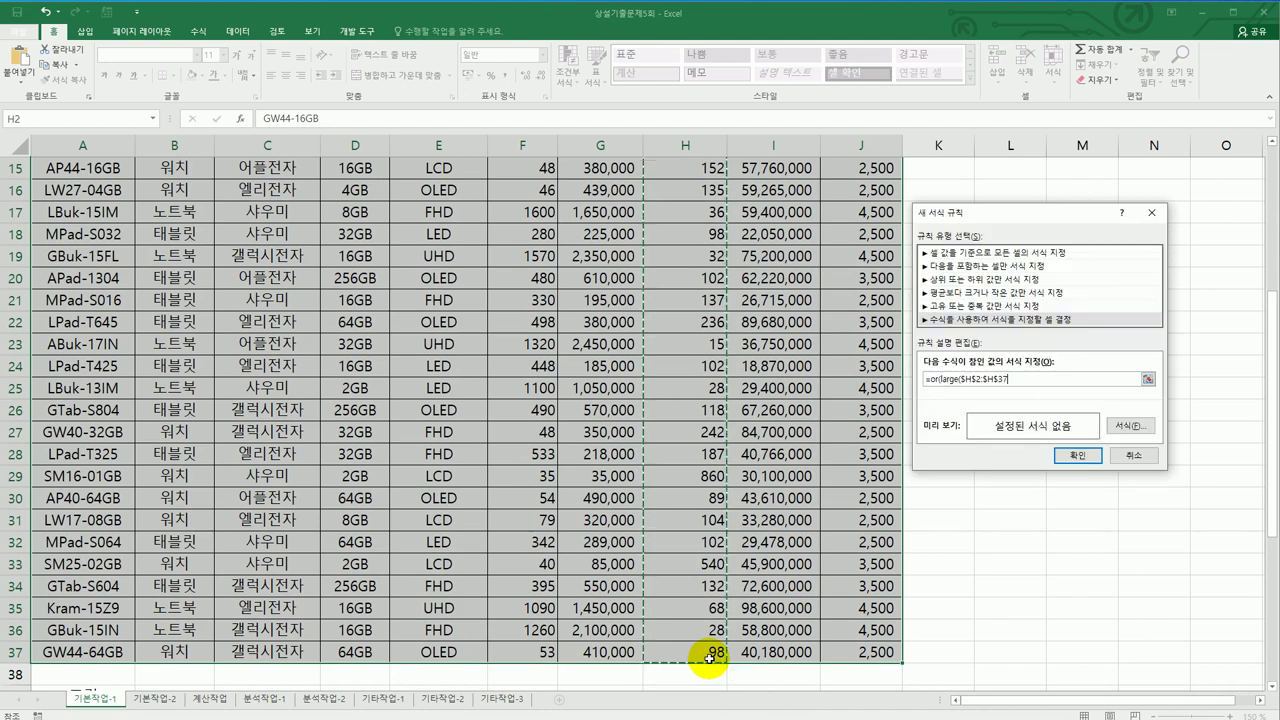
text(,3)<=)
scroll(709, 600, up, 5)
text(a)
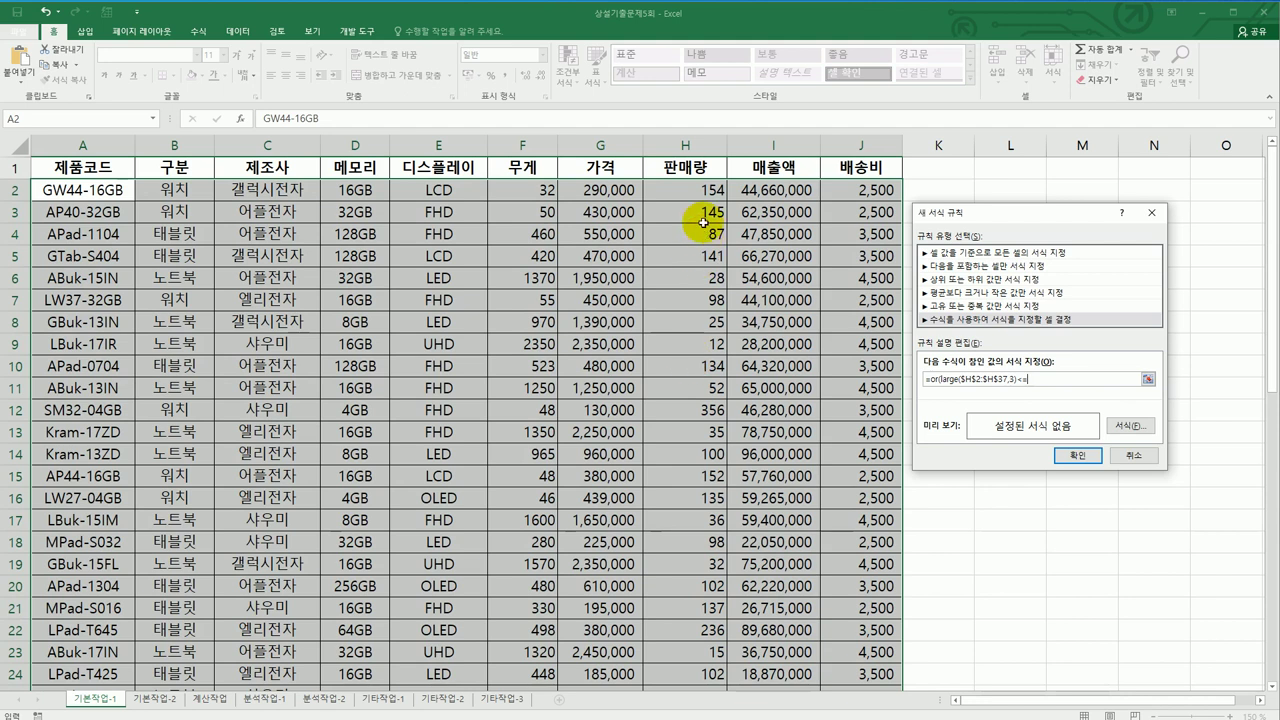
click(699, 199)
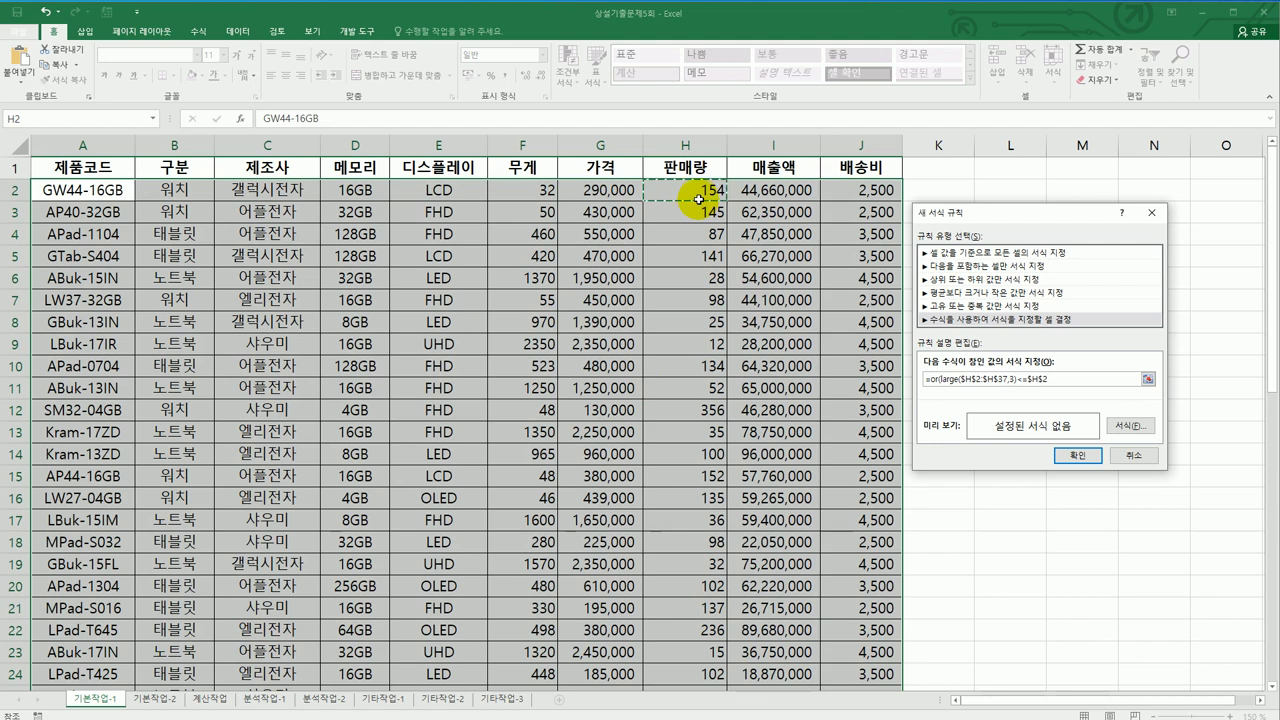
key(F4)
key(F4)
- Add the bottom-three condition SMALL($H$2:$H$37,3)>=$H2 and close the OR formula
text(,small()
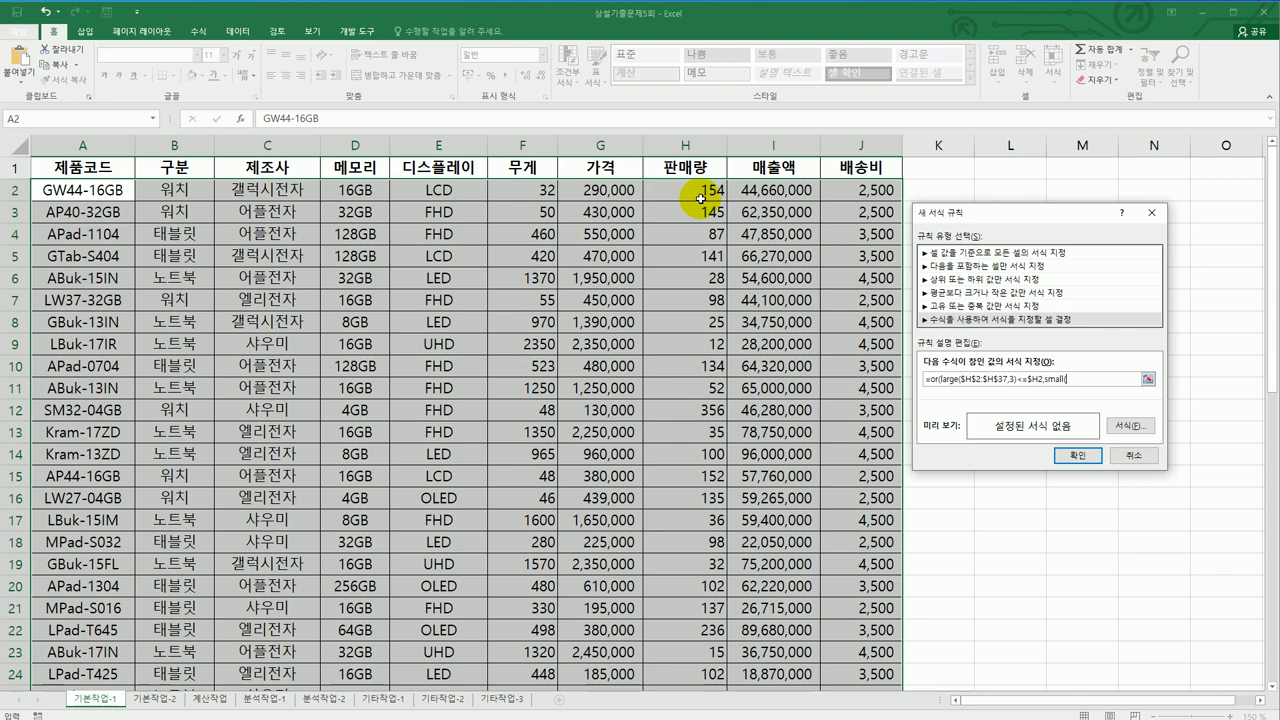
drag(701, 198, 690, 654)
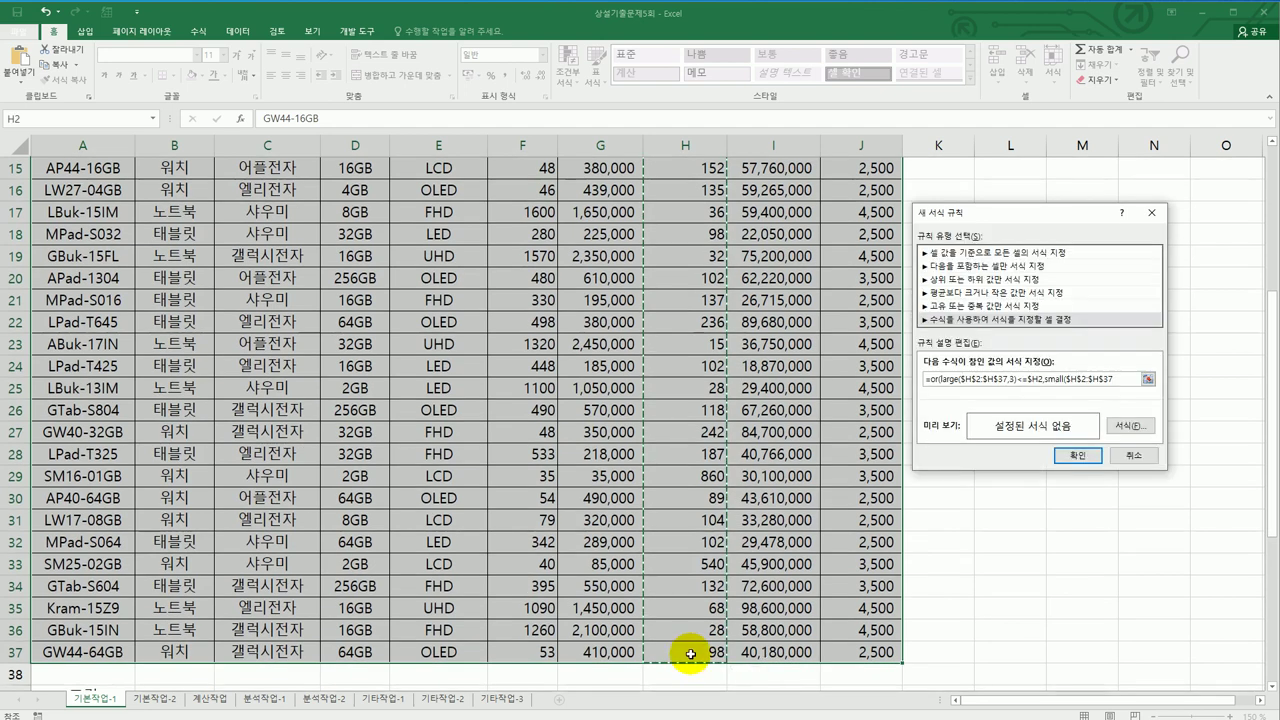
text(,3))>=)
scroll(667, 523, up, 5)
click(697, 188)
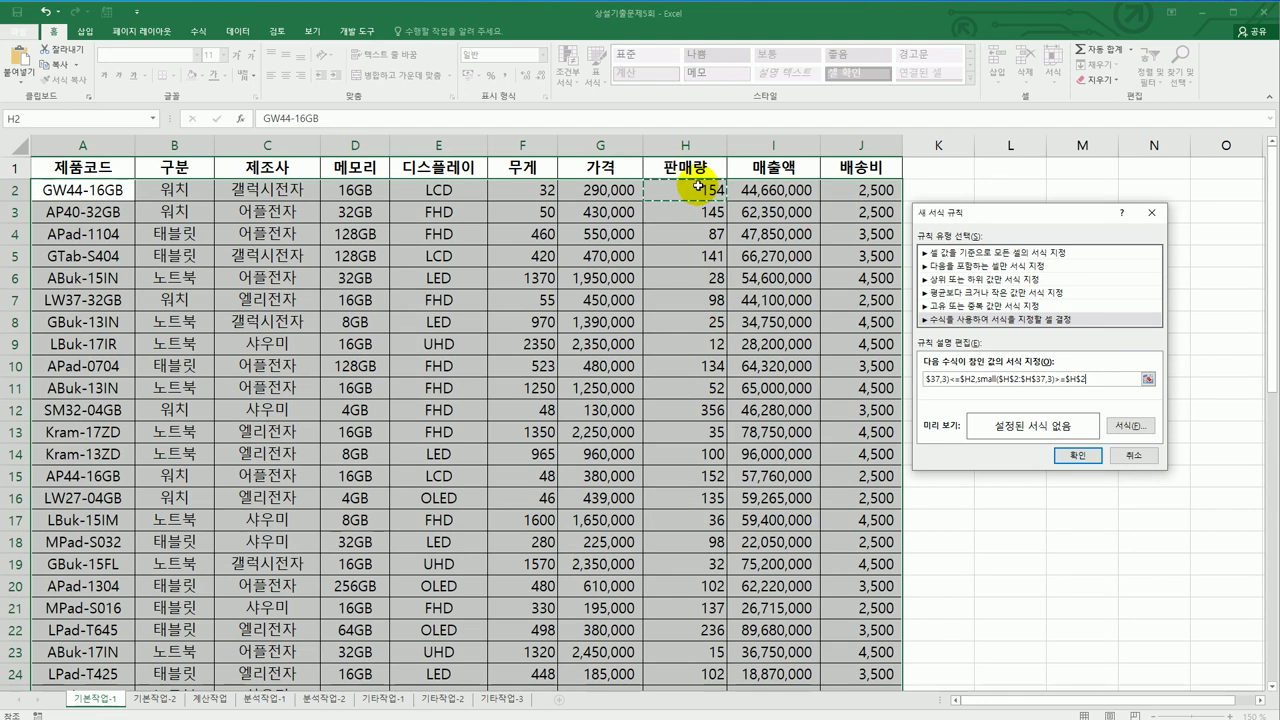
key(F4)
key(F4)
key(F2)
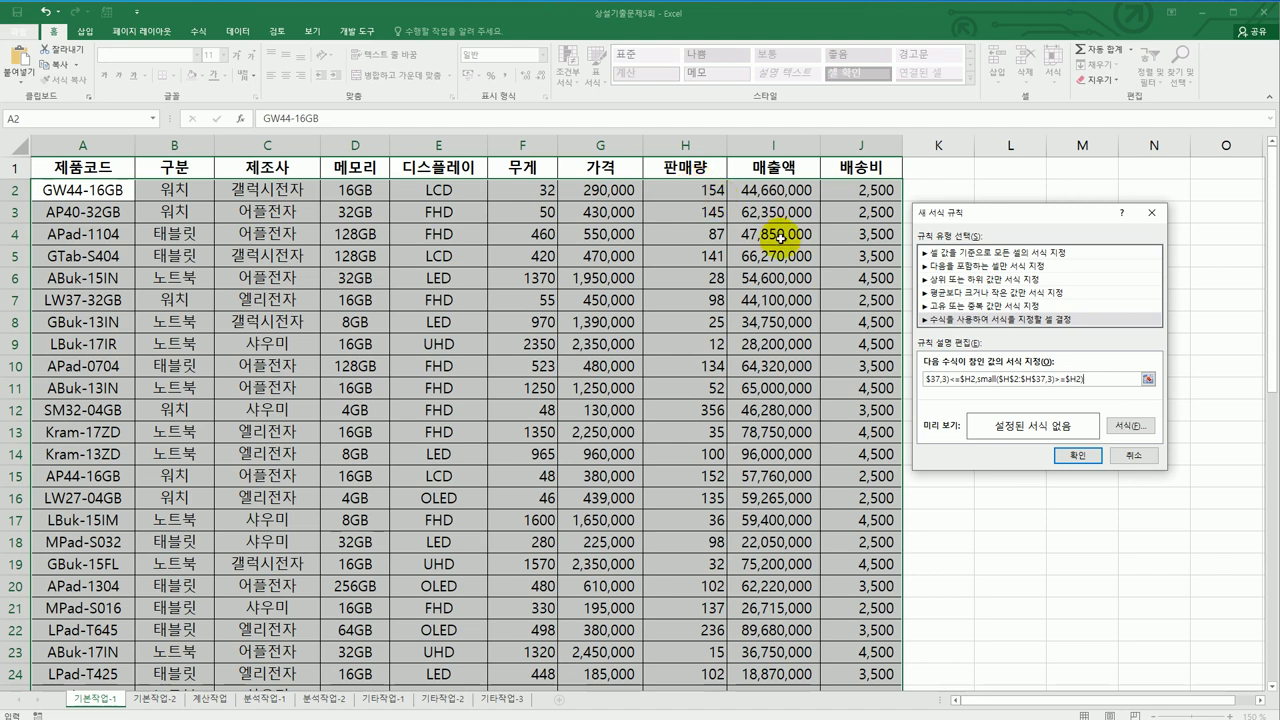
- Give the rule a bold font style in standard red and apply it to the data
click(1118, 428)
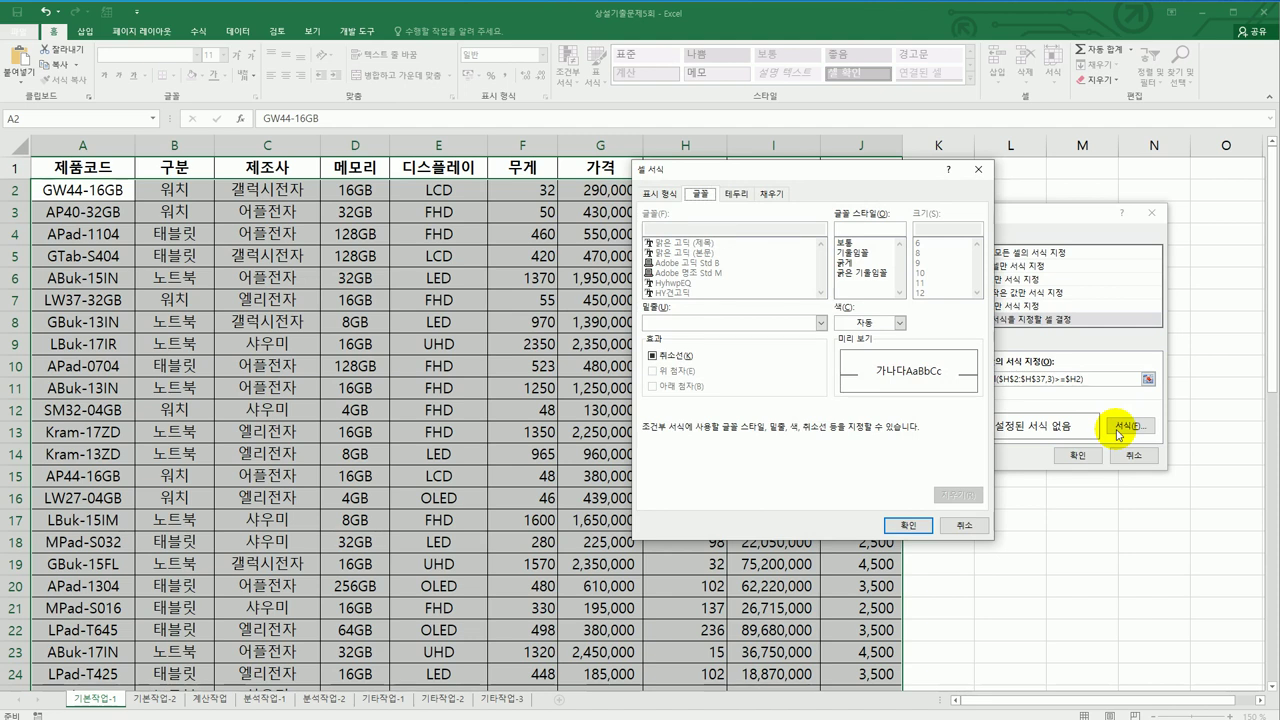
click(857, 264)
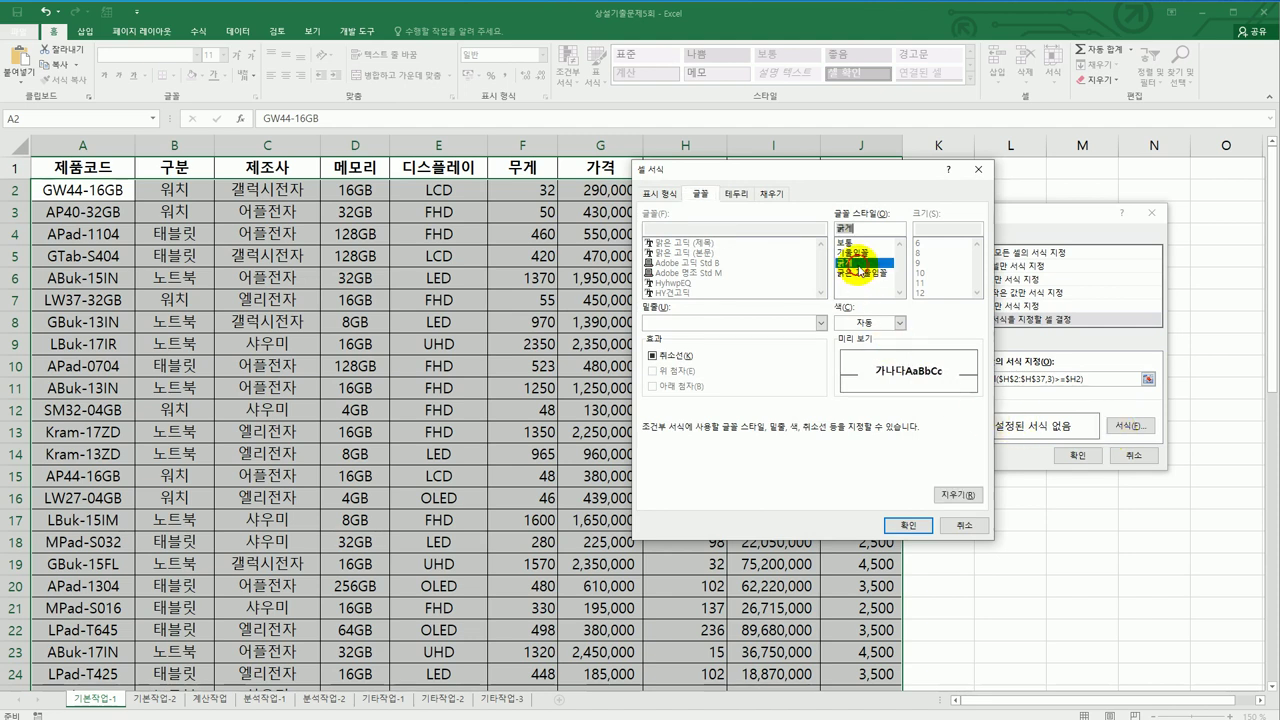
click(900, 322)
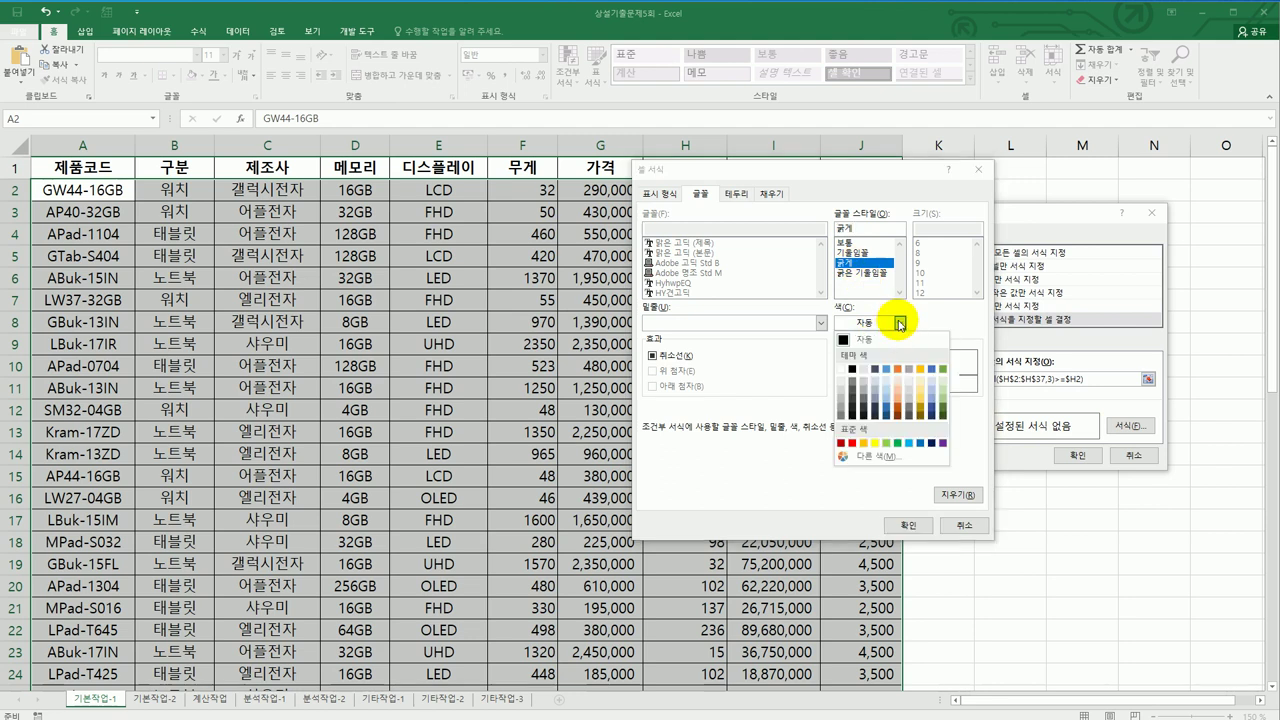
click(851, 443)
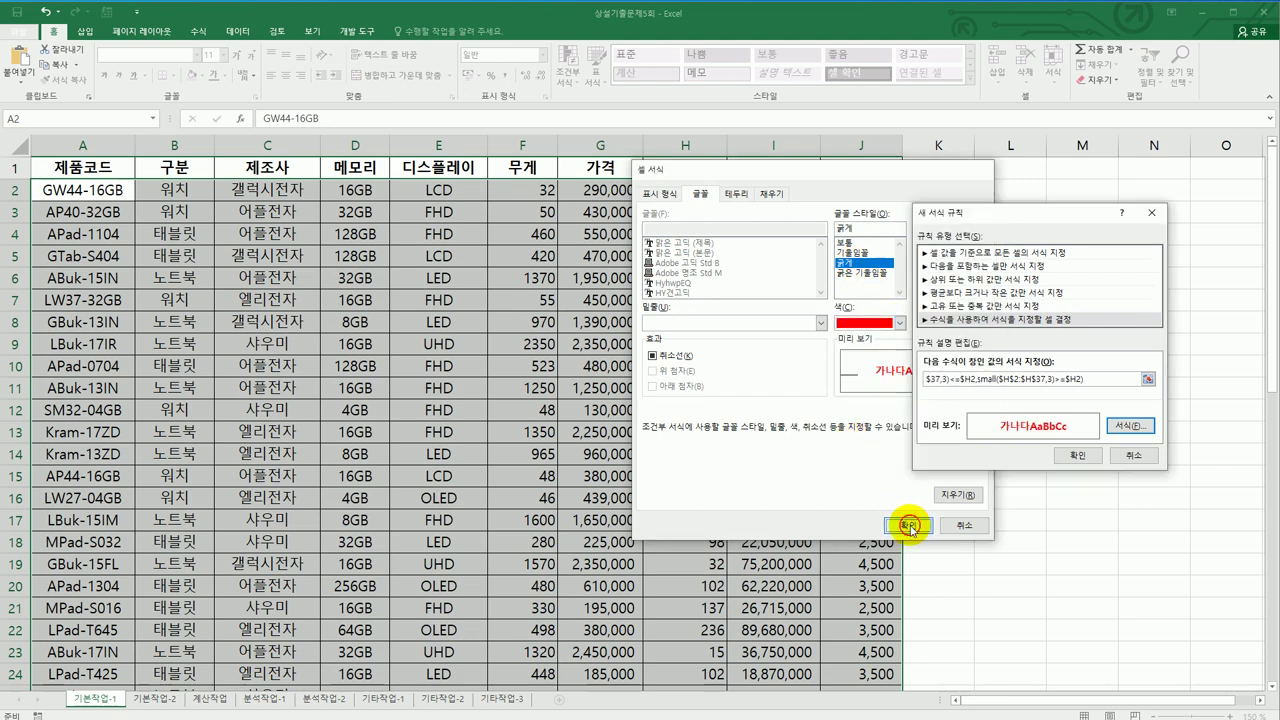
click(907, 524)
click(1078, 457)
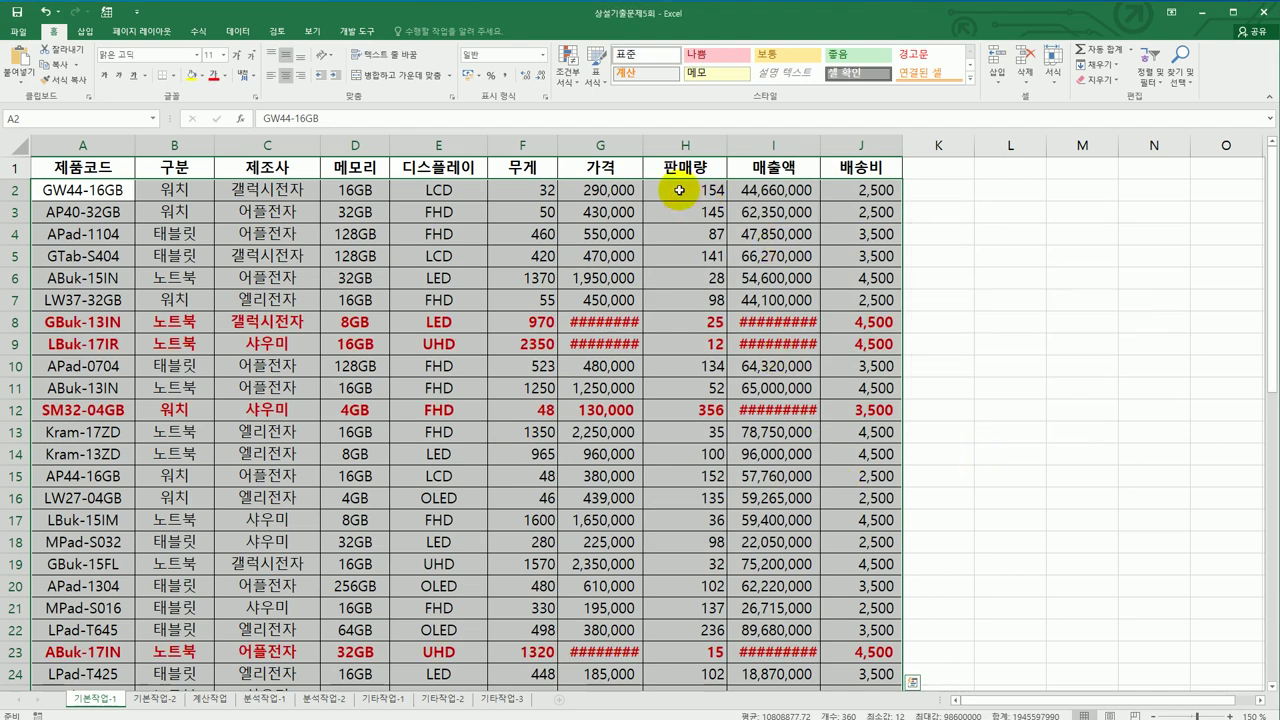
- Autofit the price column G and the sales amount column I, and review the highlighted rows
double_click(644, 145)
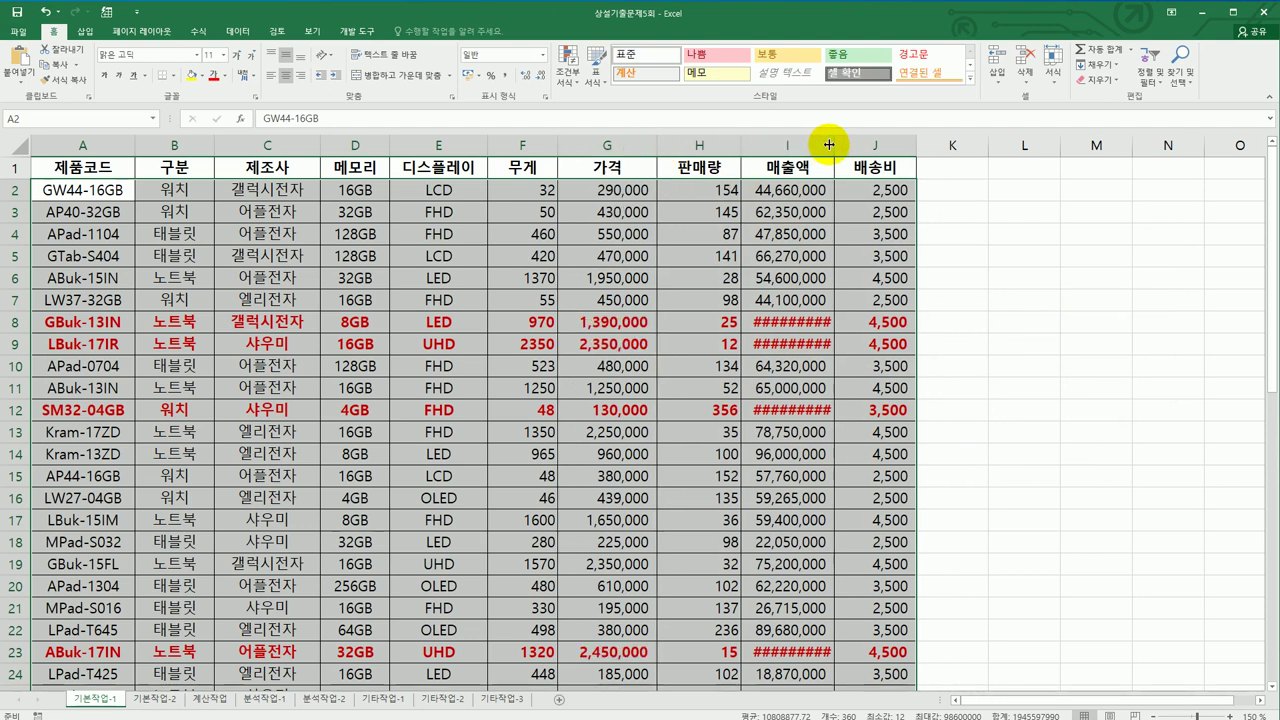
double_click(834, 145)
scroll(916, 366, down, 3)
scroll(916, 366, down, 2)
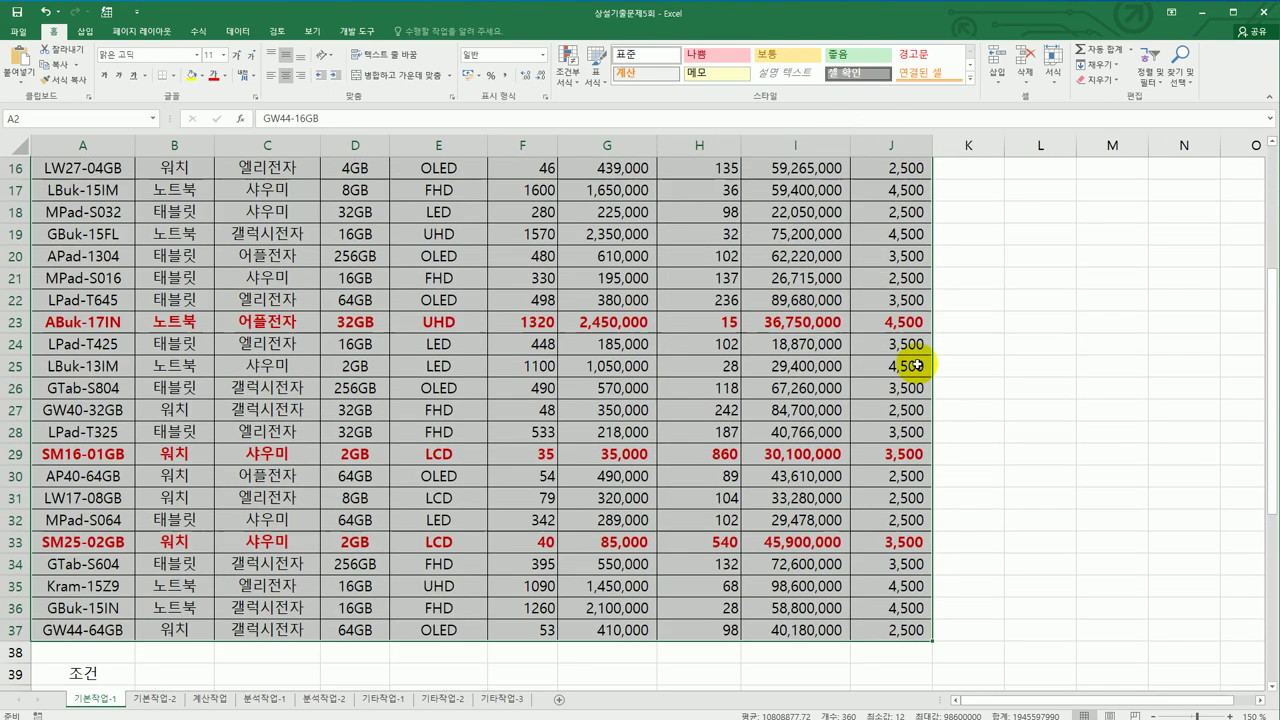
scroll(975, 533, up, 5)
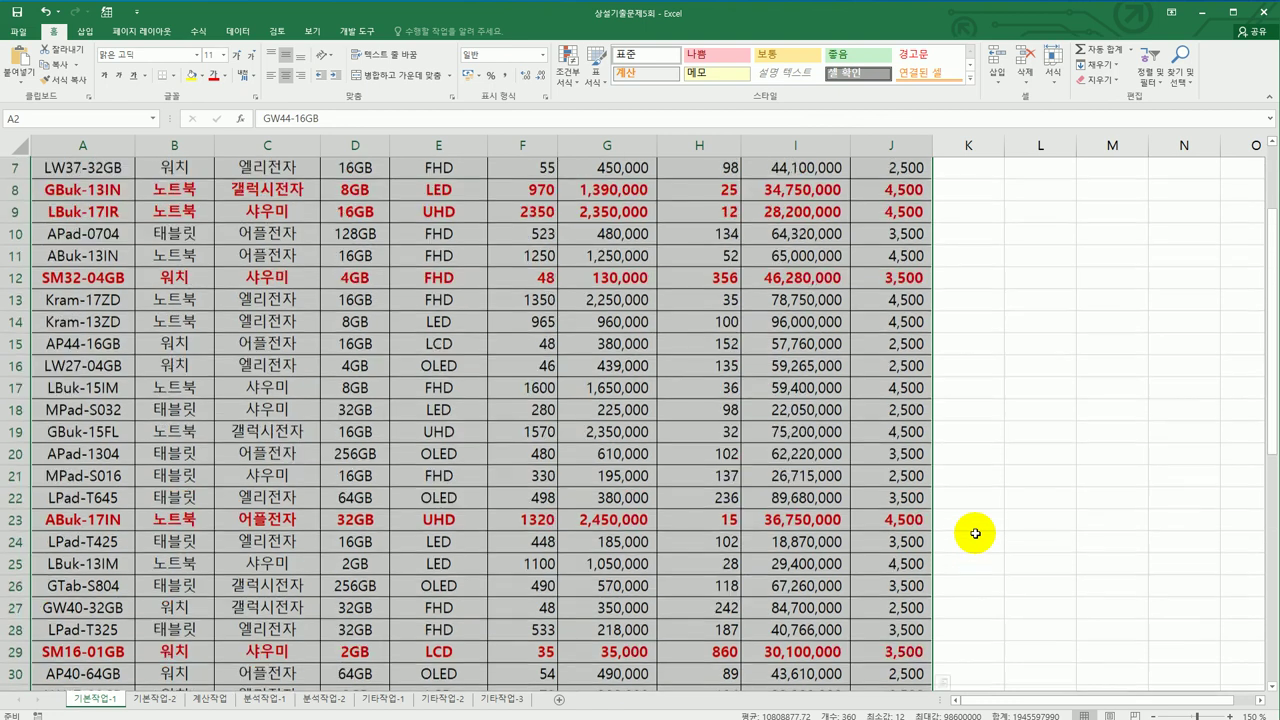
scroll(975, 530, down, 5)
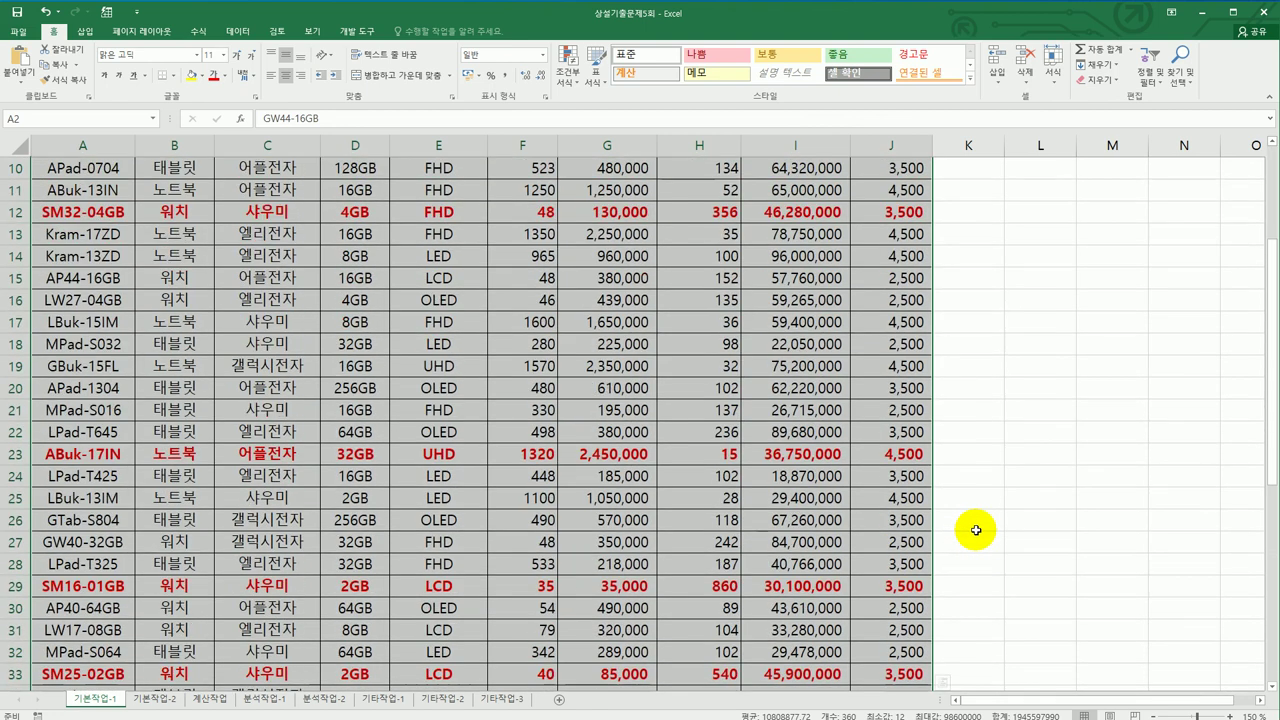
scroll(975, 530, up, 4)
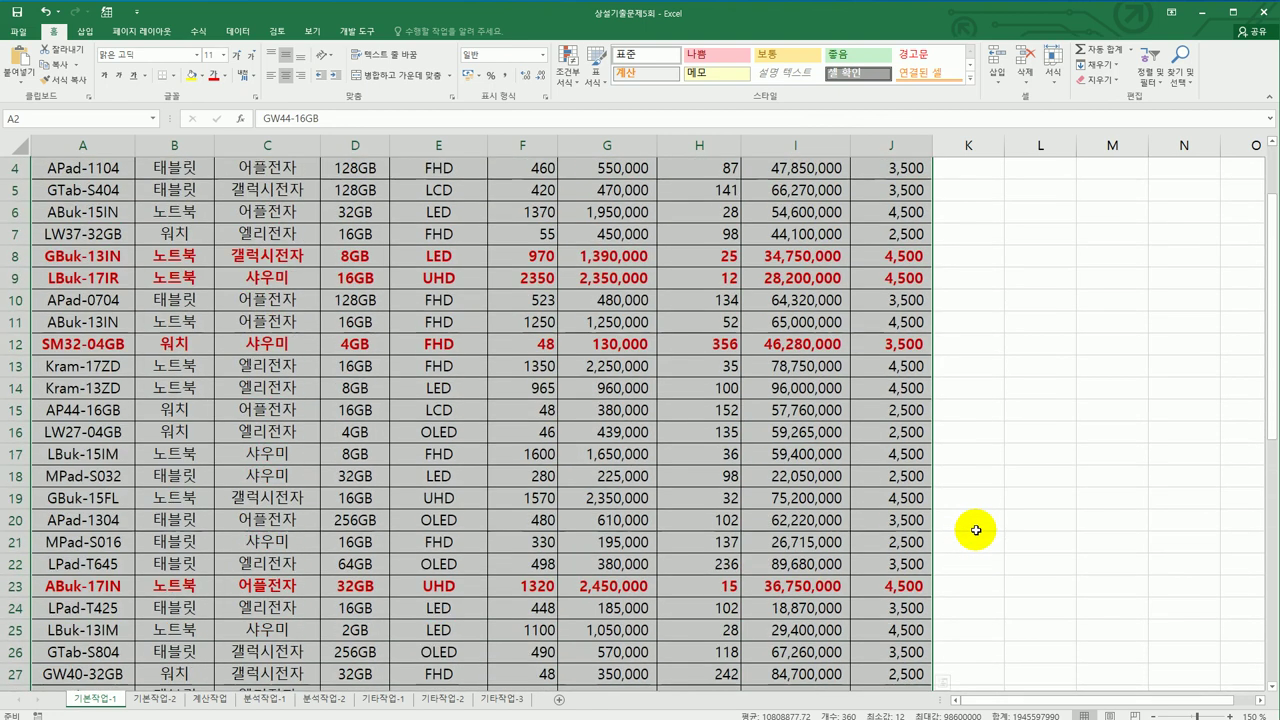
- Check the remaining highlighted rows on 기본작업-1, clear the selection and switch to the product table on the 기본작업-2 sheet
scroll(975, 530, down, 2)
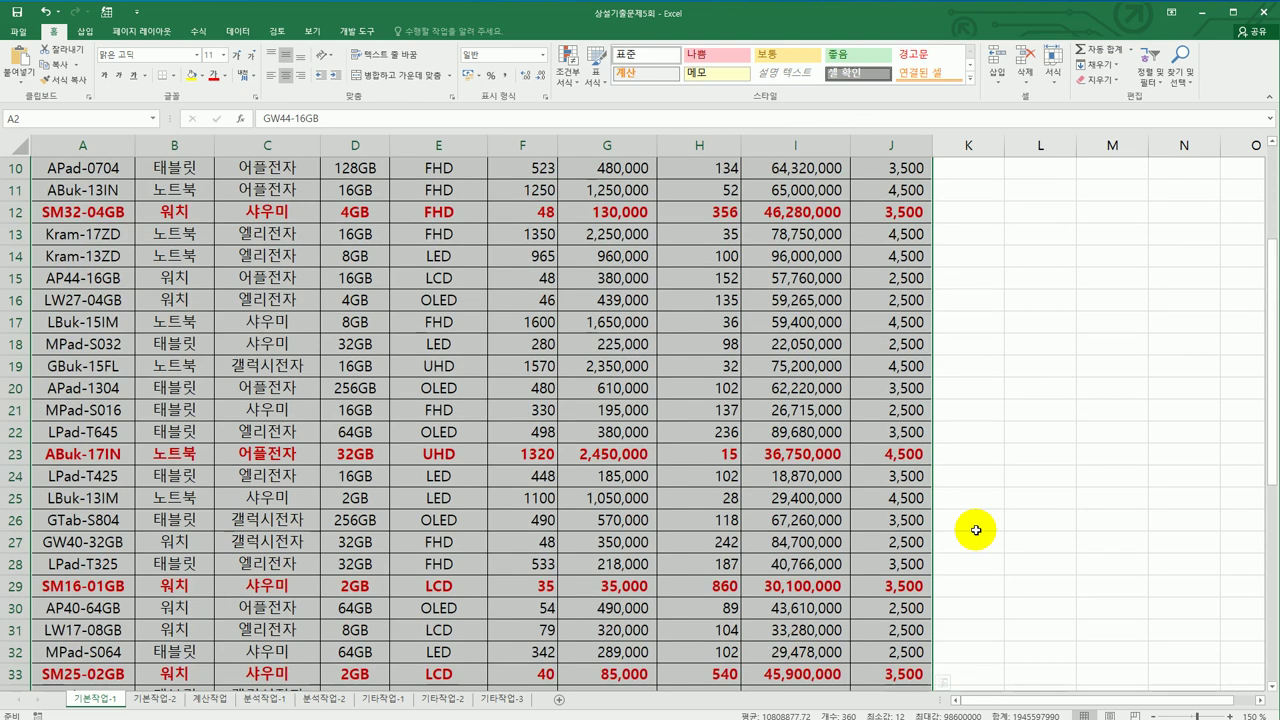
click(910, 541)
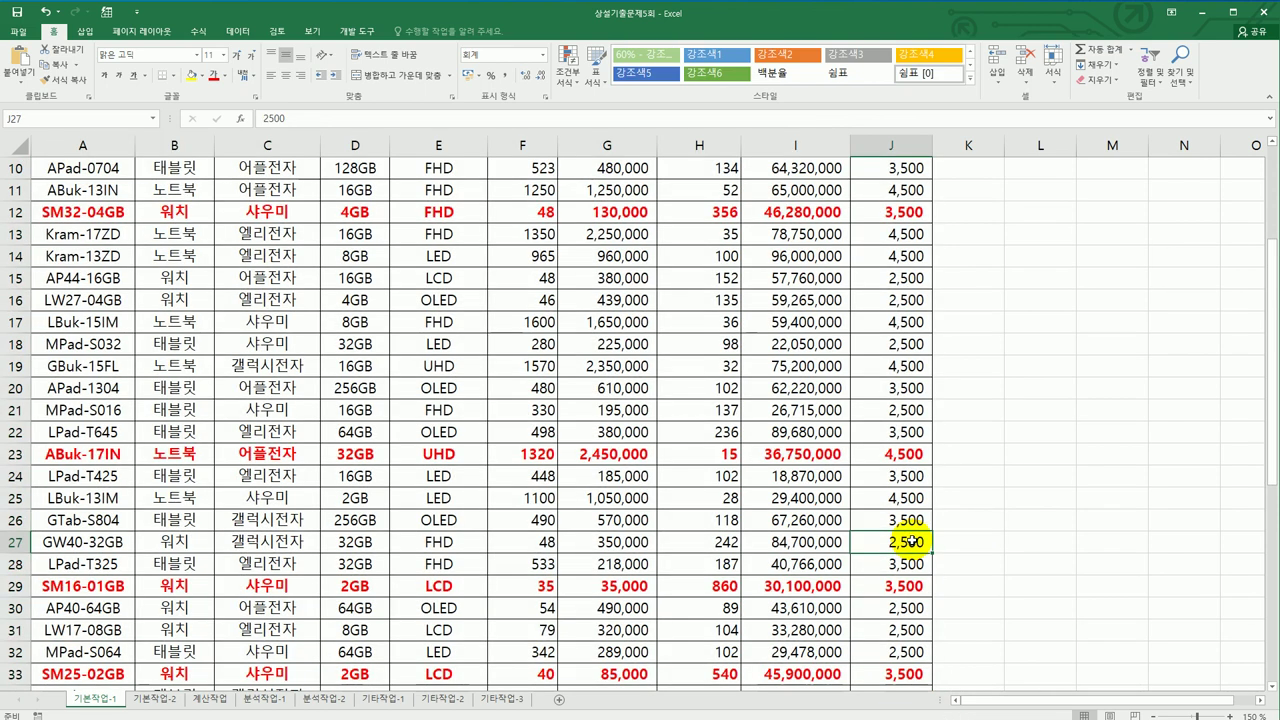
click(156, 698)
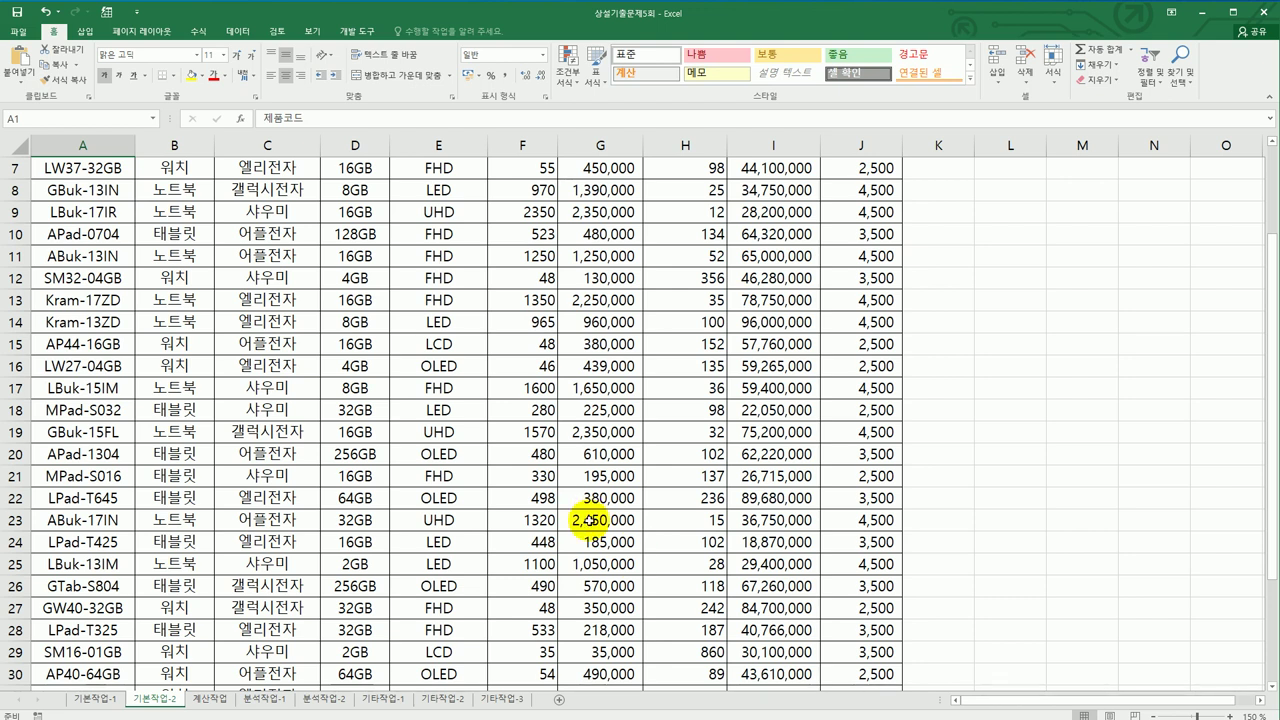
scroll(560, 522, up, 2)
click(294, 278)
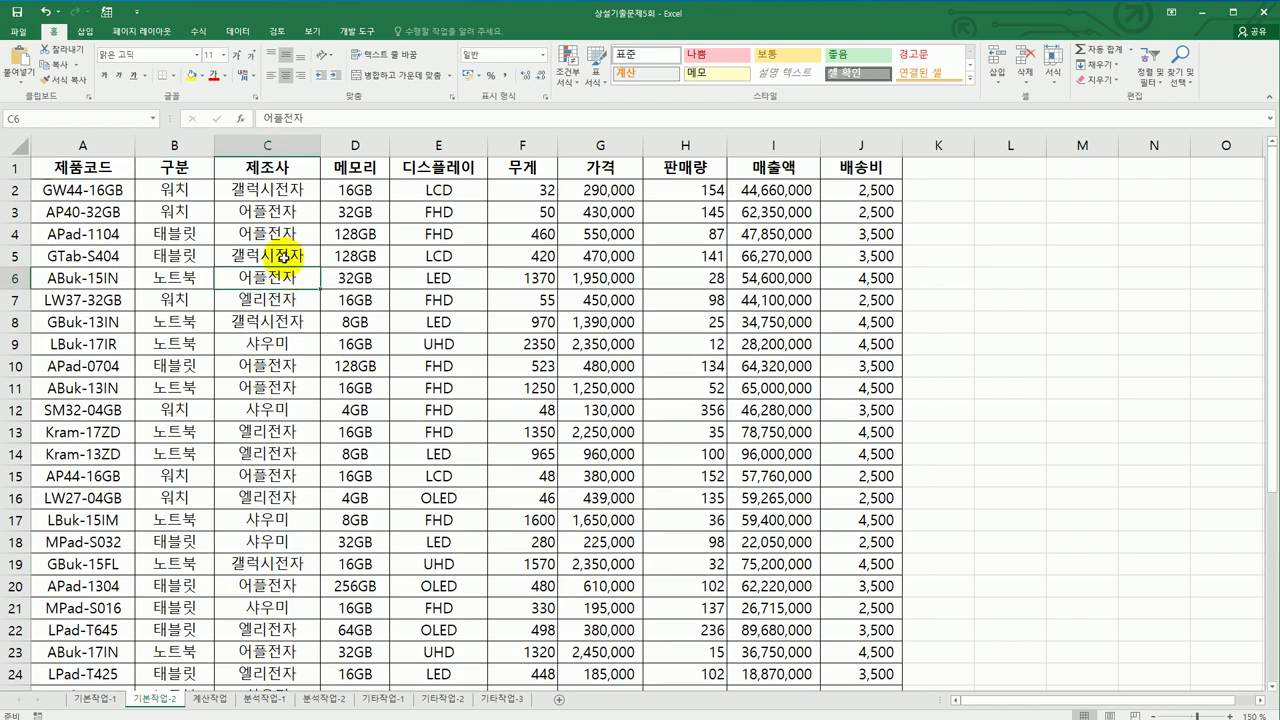
- In Page Setup, set the 기본작업-2 sheet to landscape orientation and center the printout horizontally on the page
click(128, 30)
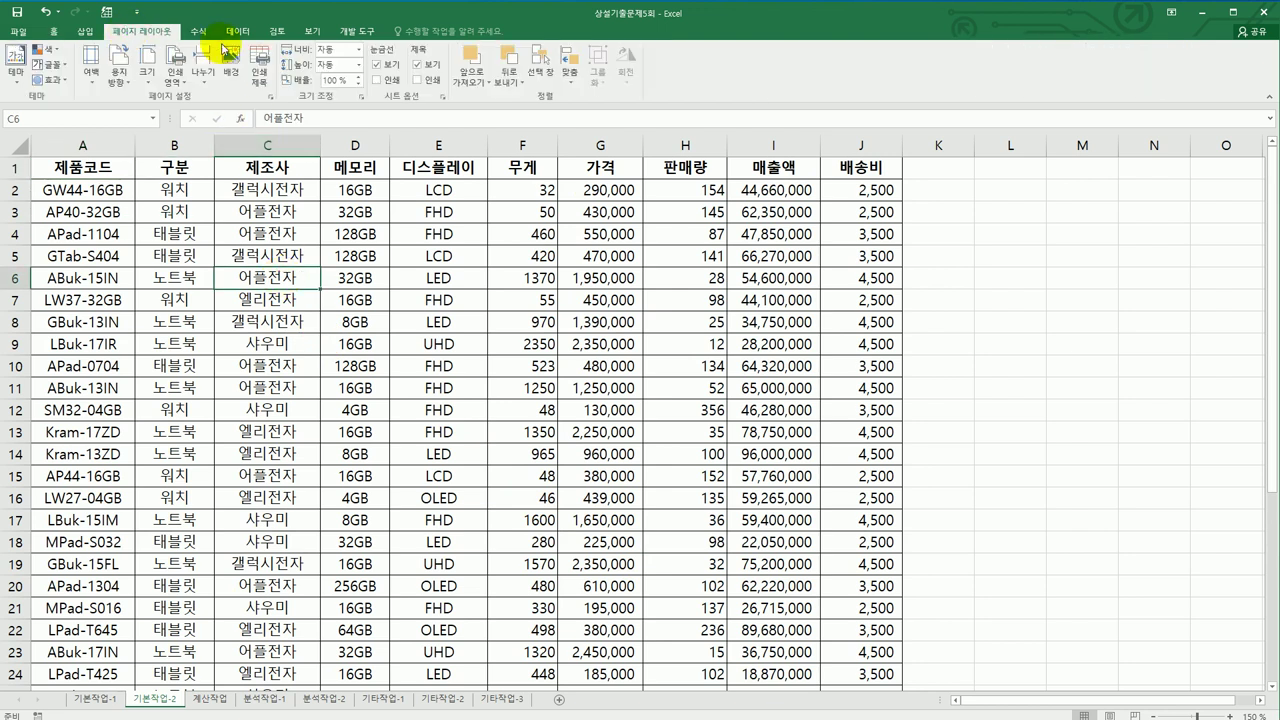
click(270, 98)
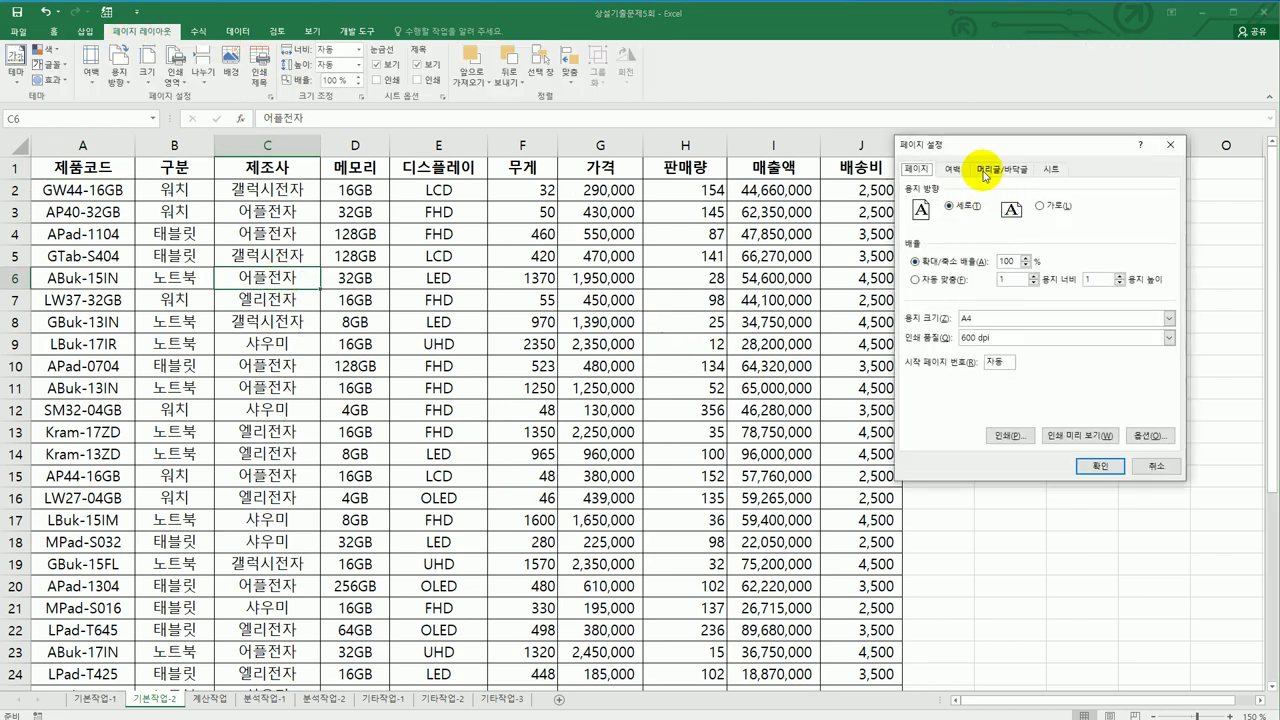
drag(986, 143, 1012, 177)
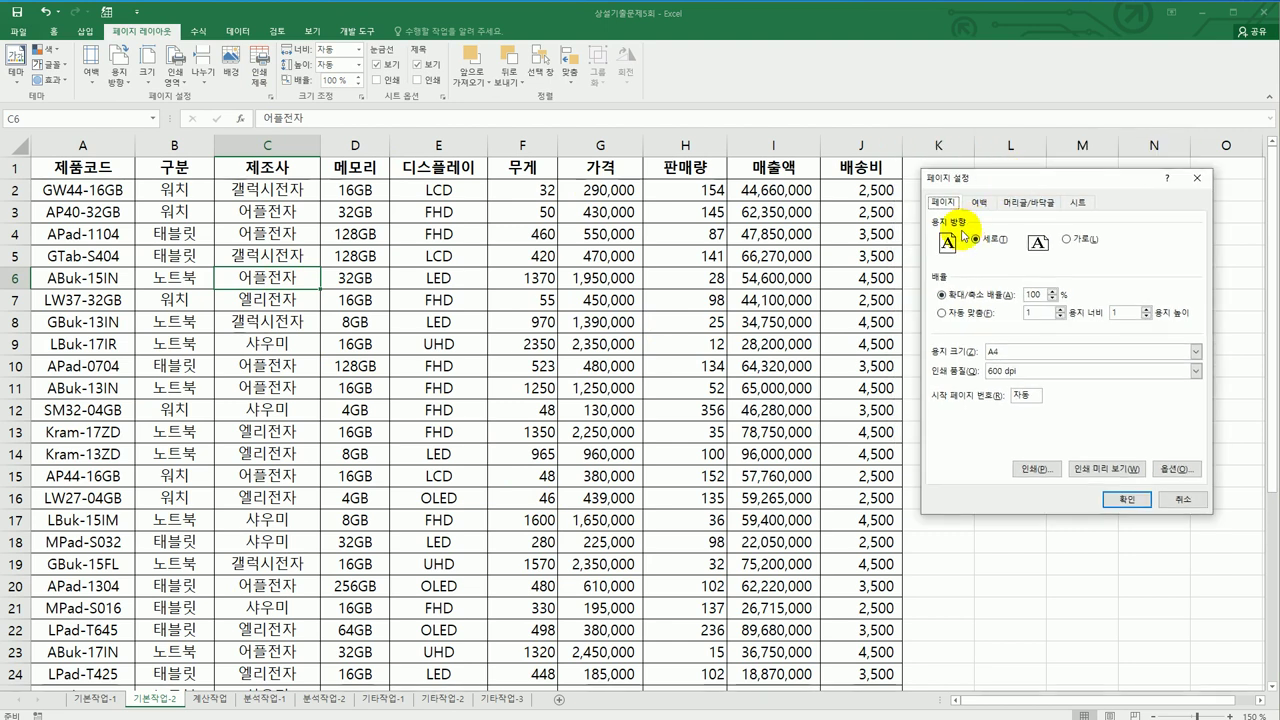
click(1072, 240)
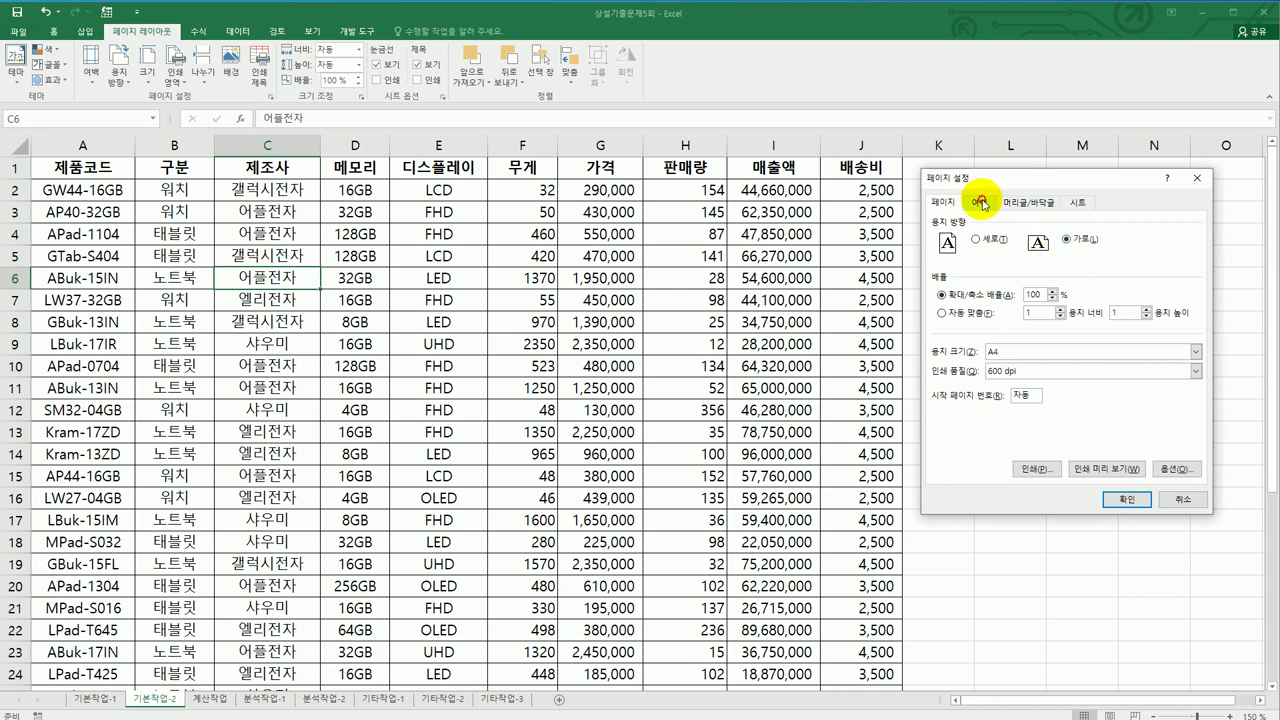
click(979, 202)
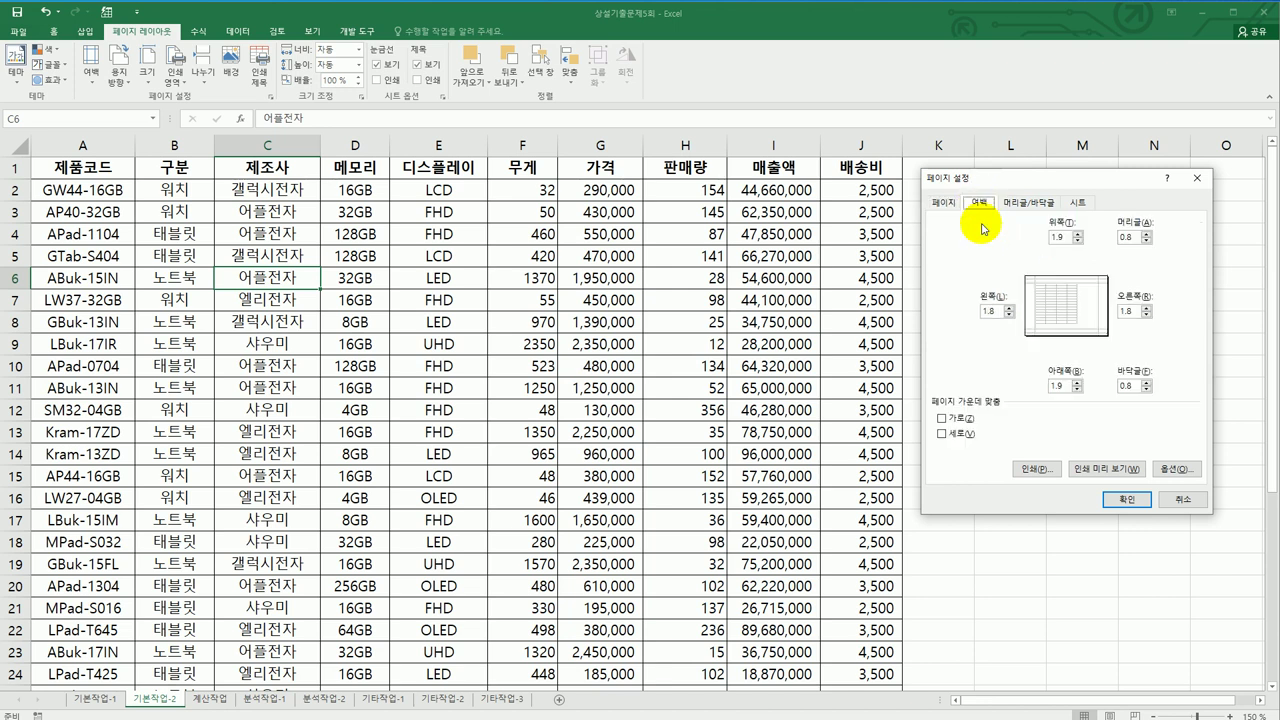
click(961, 421)
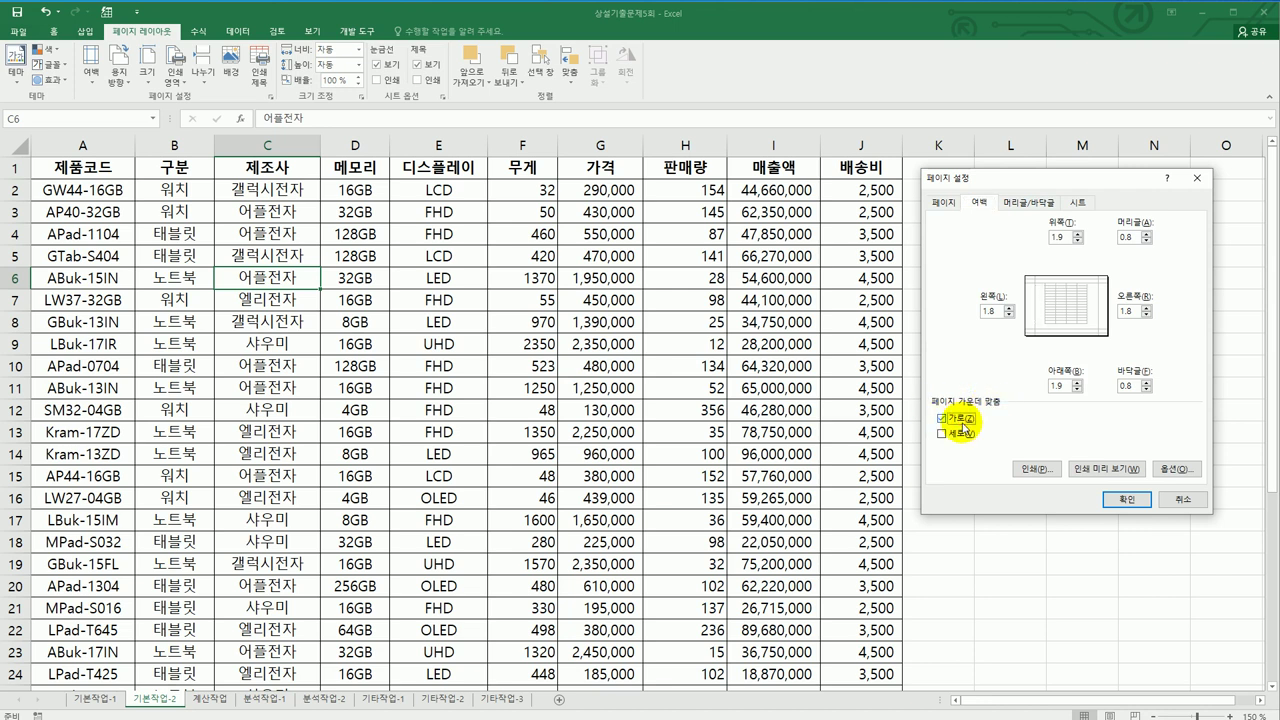
- Create a custom footer with the current date code &[날짜] in its center section
click(1035, 210)
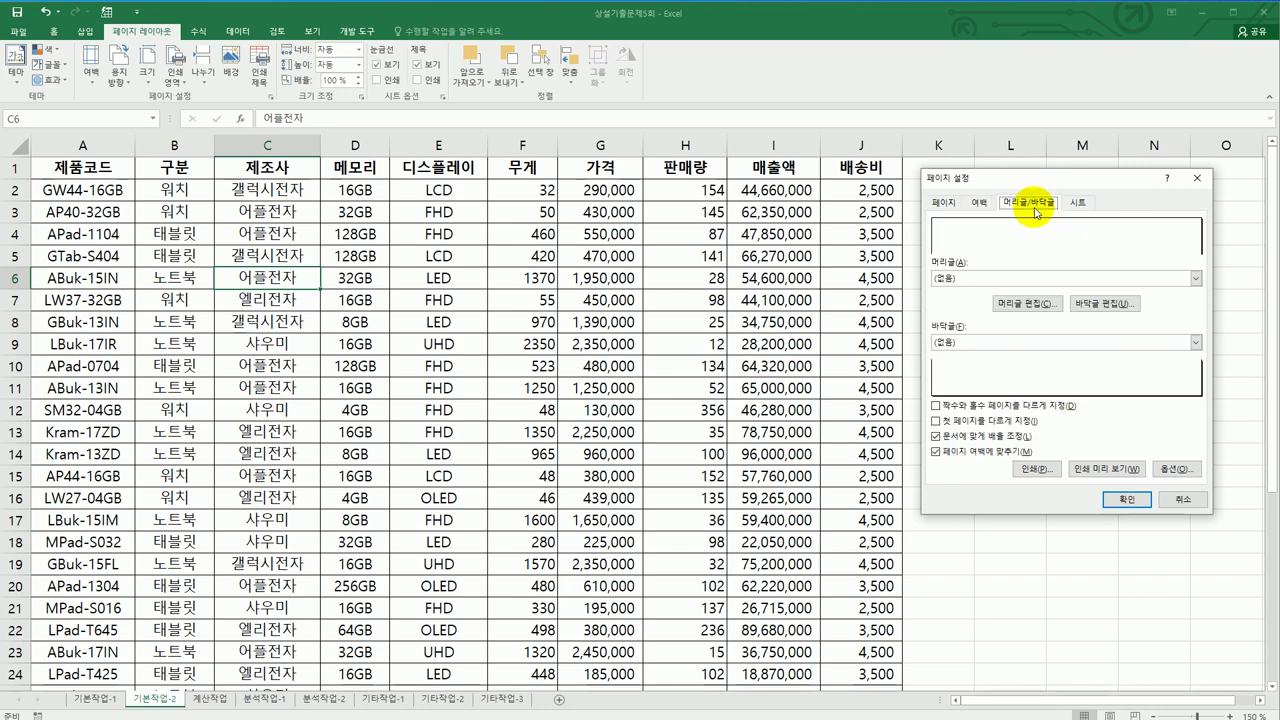
click(1100, 304)
drag(1053, 183, 1013, 235)
click(985, 419)
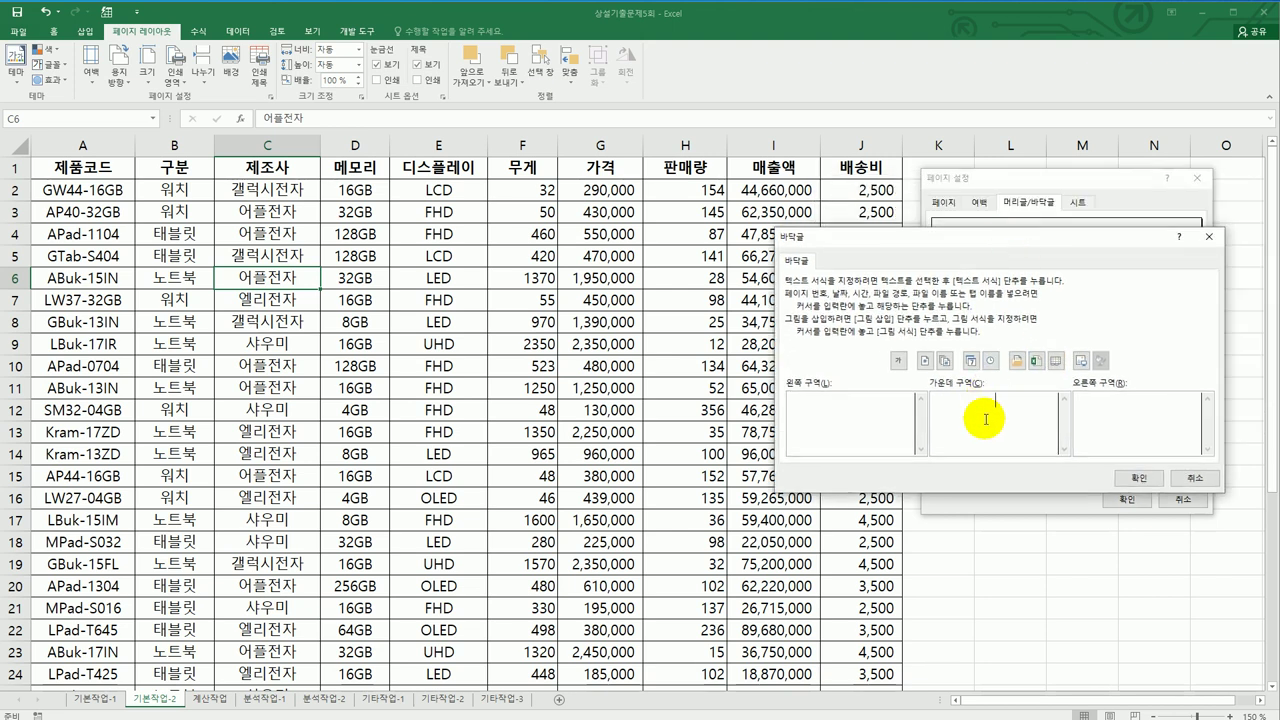
click(972, 362)
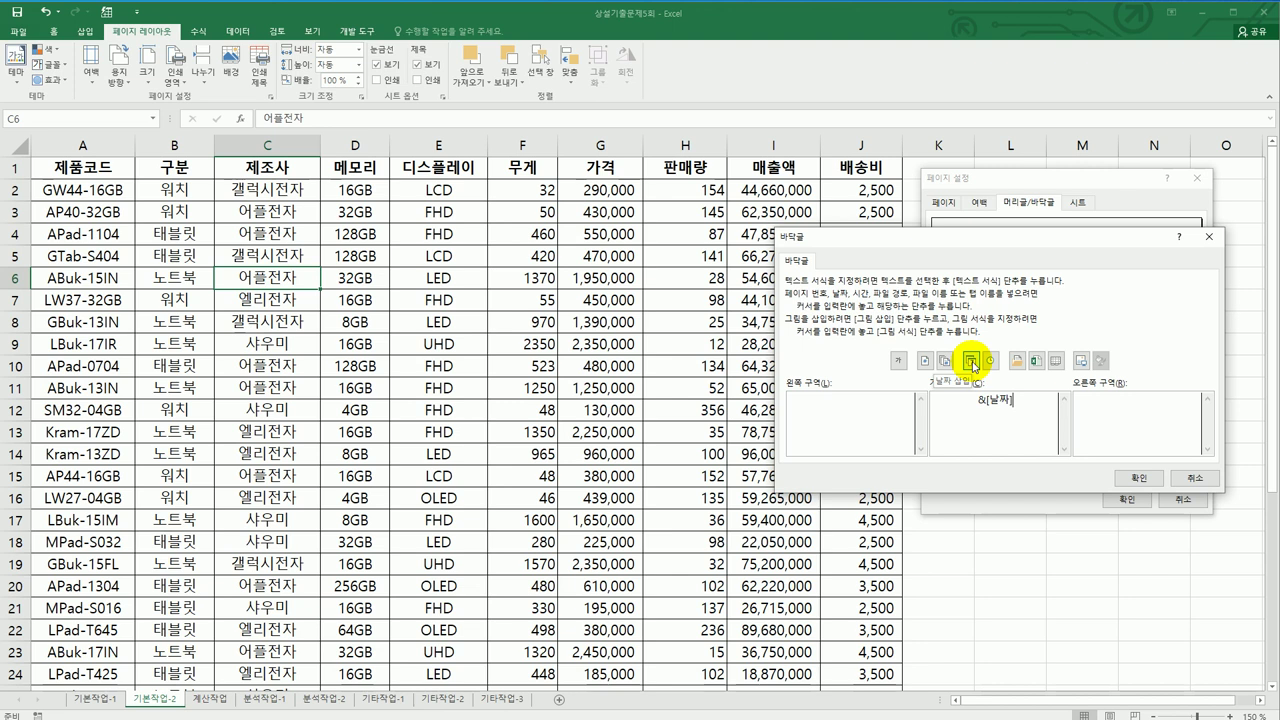
click(1120, 477)
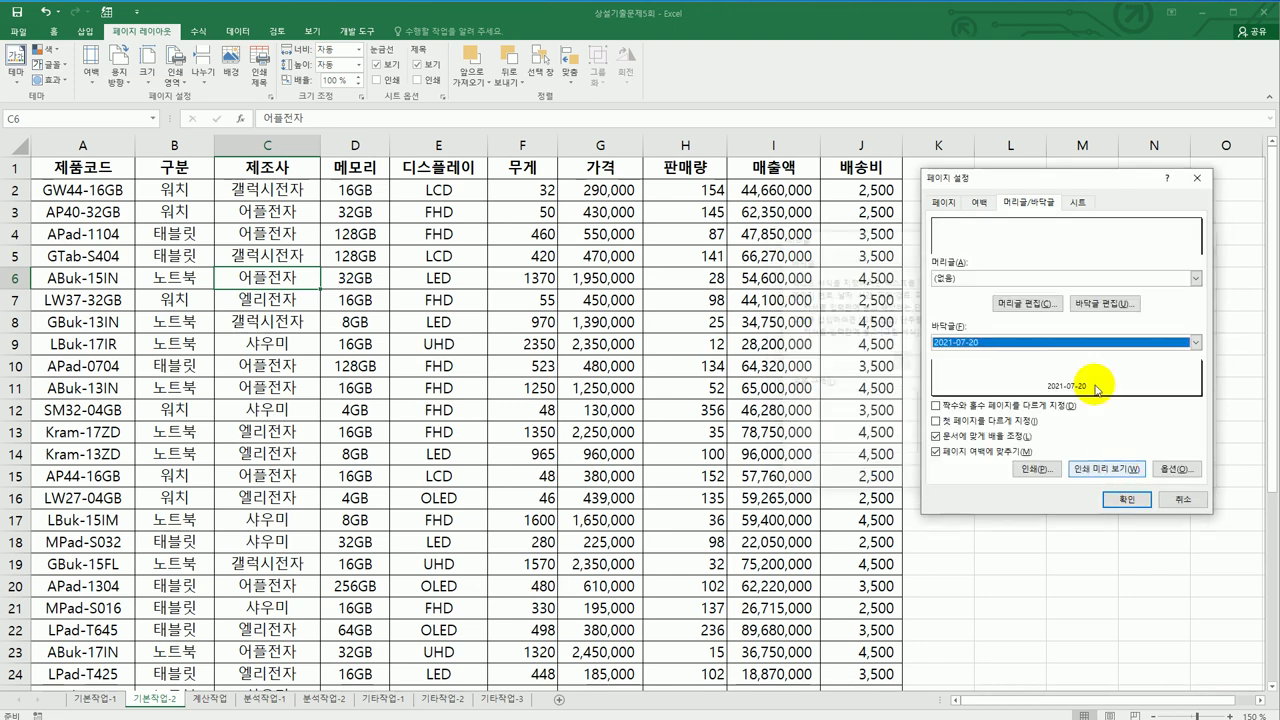
- Set the sheet's print area to $A$1:$J$37
click(1076, 202)
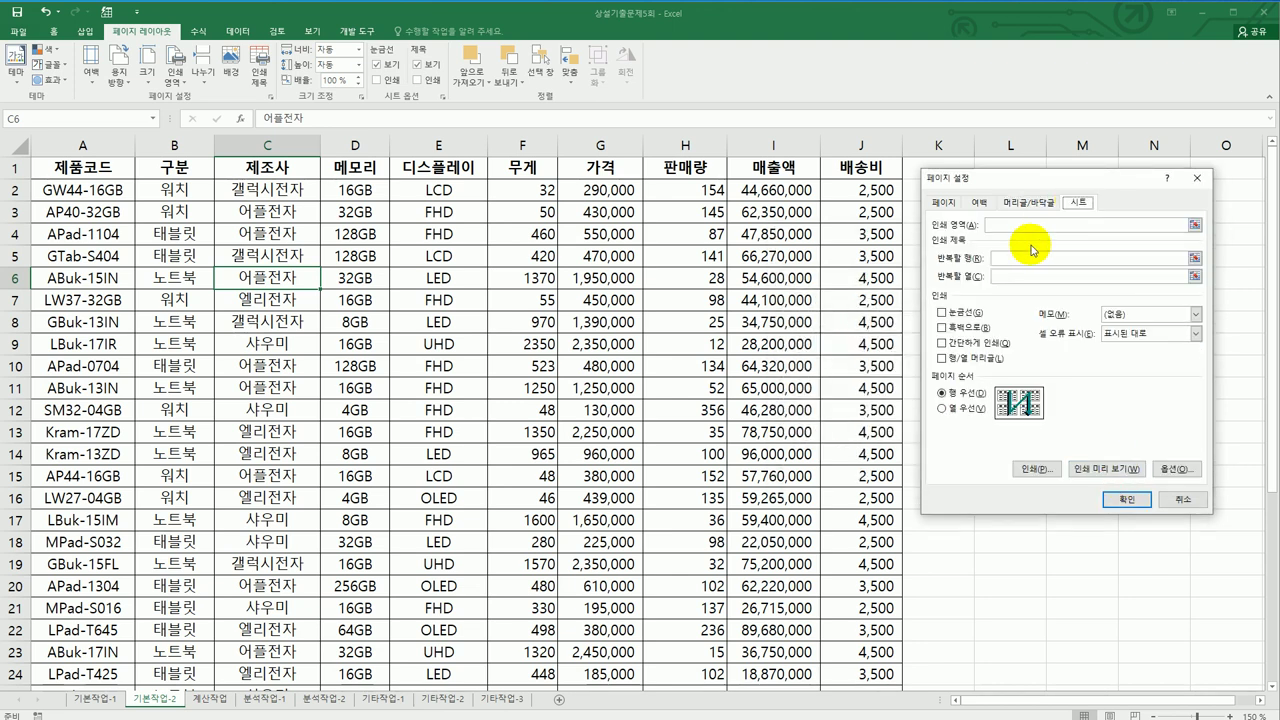
click(1022, 227)
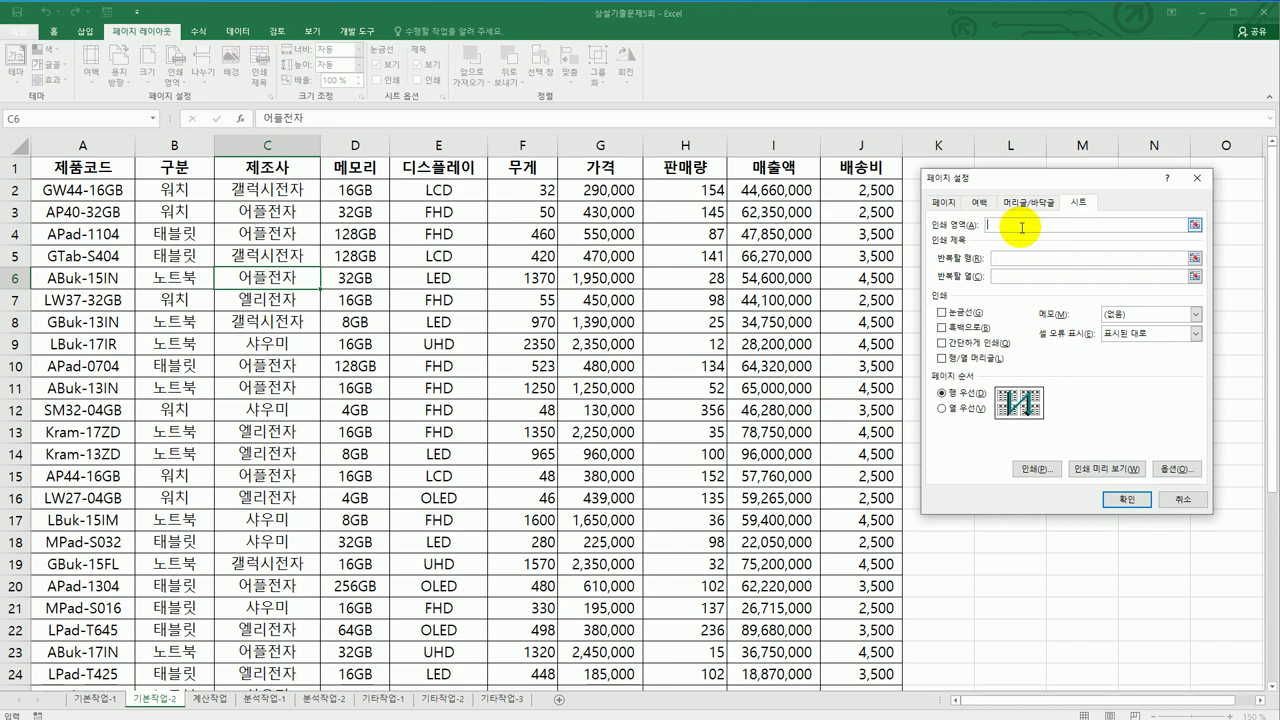
drag(118, 163, 885, 632)
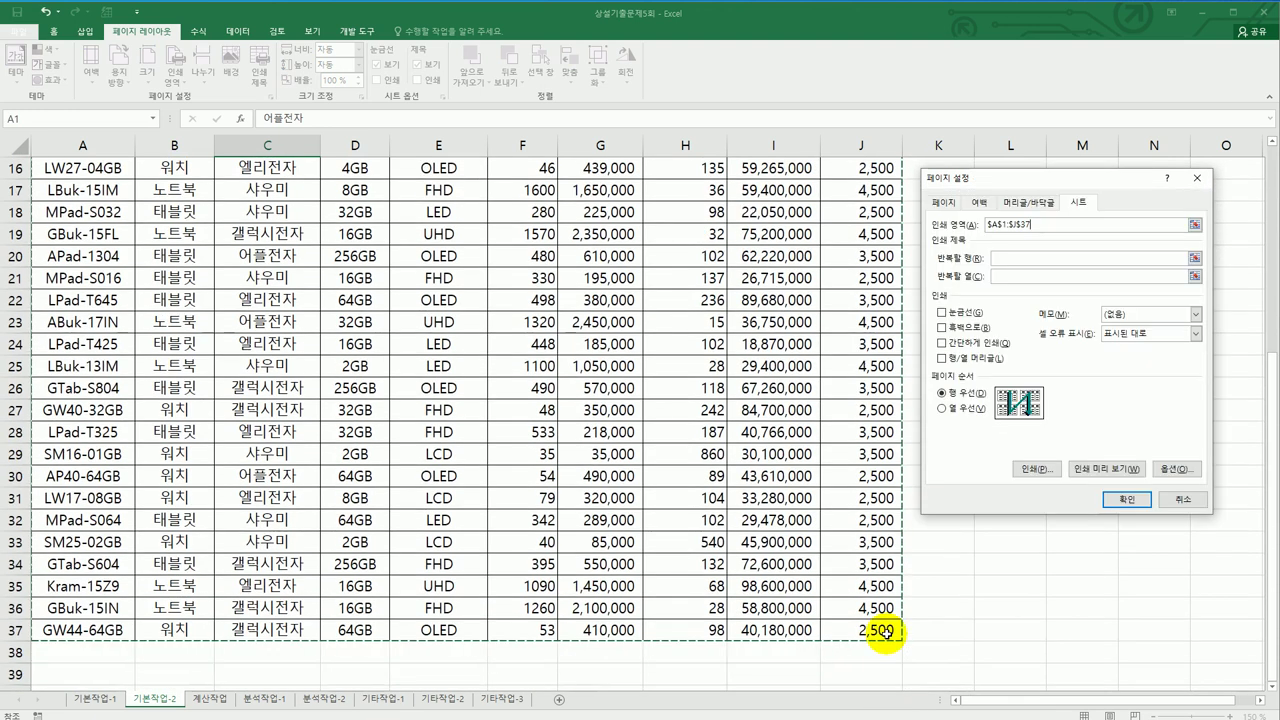
- Repeat row 1 ($1:$1) as the print title, enable printing of row and column headings, and apply the page setup
click(1006, 258)
scroll(680, 420, up, 5)
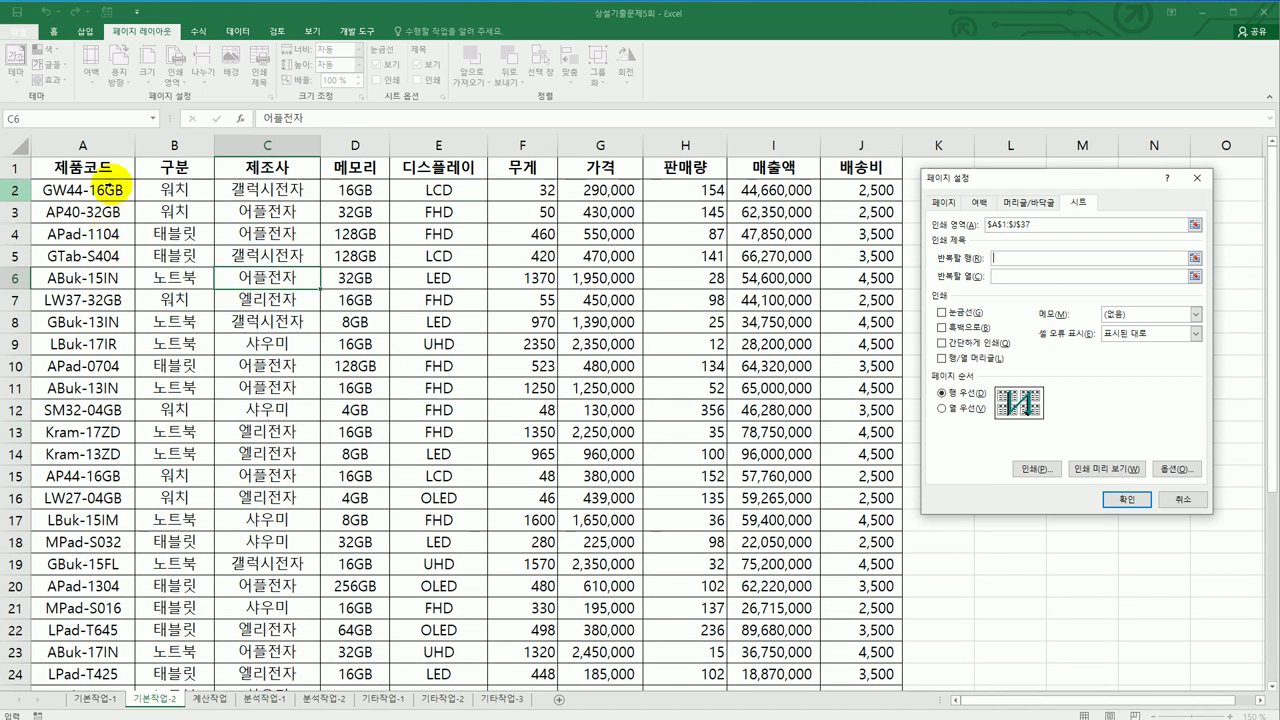
click(19, 166)
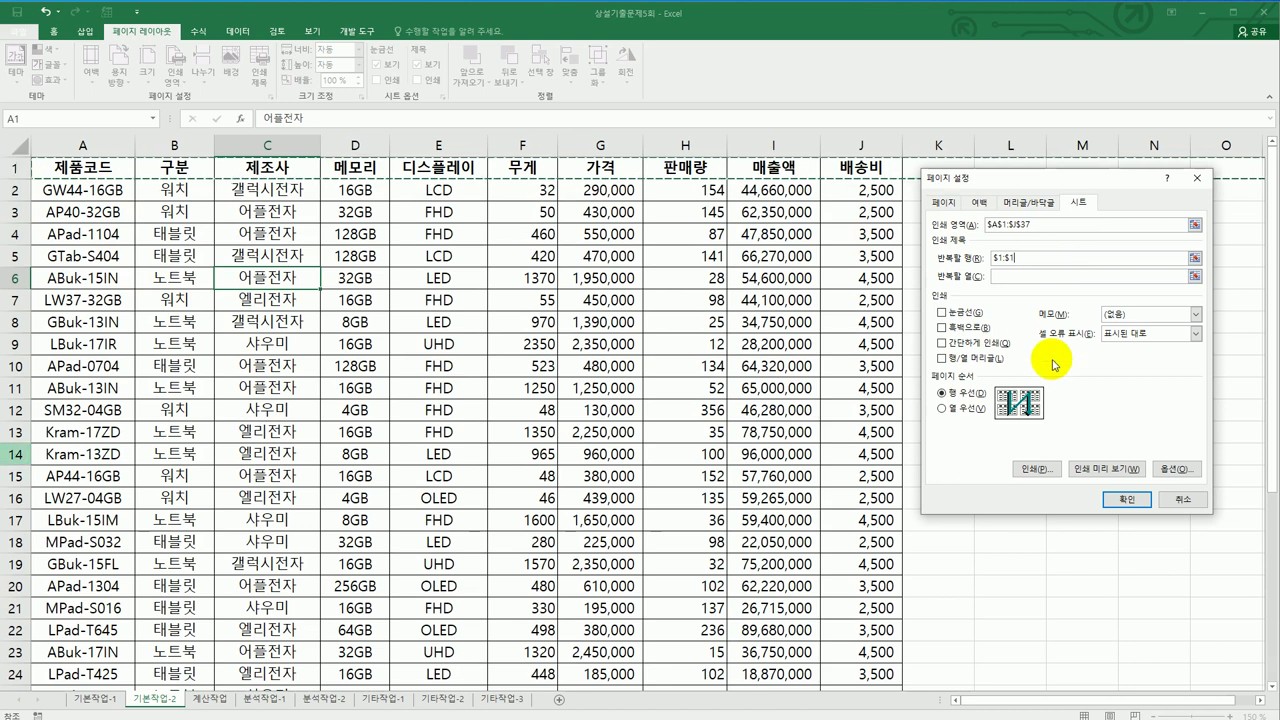
click(995, 368)
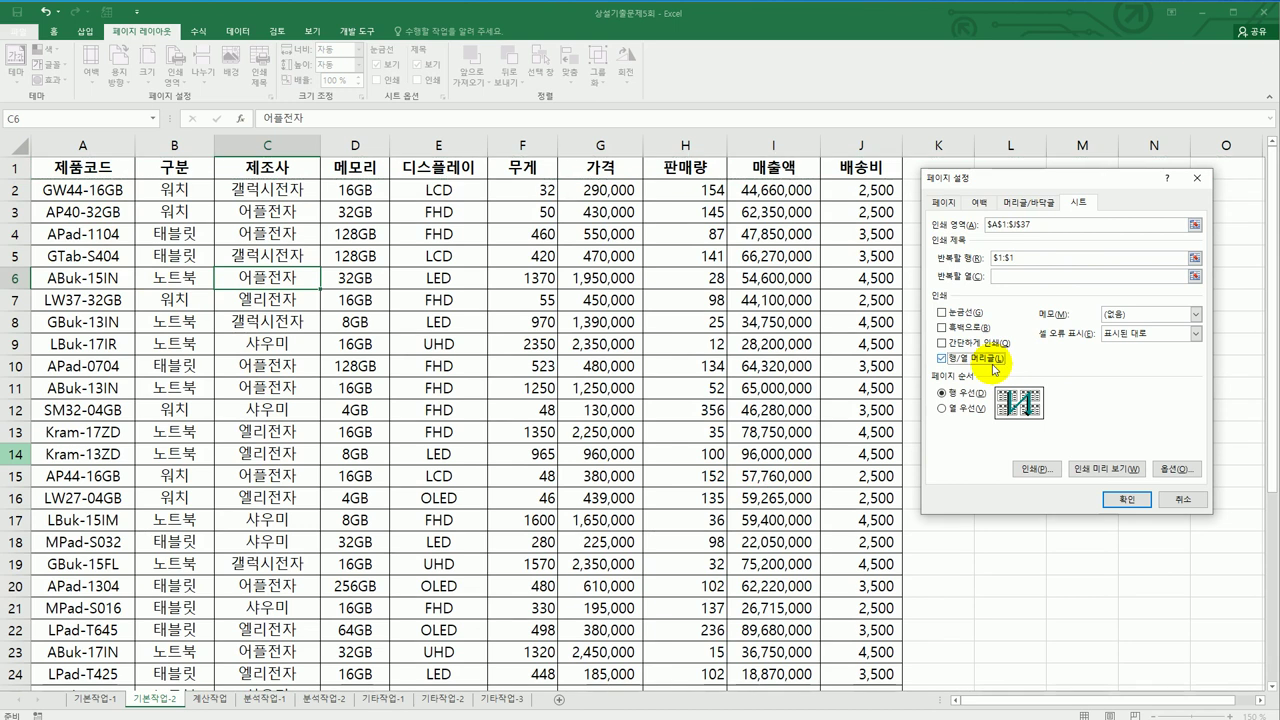
click(1121, 499)
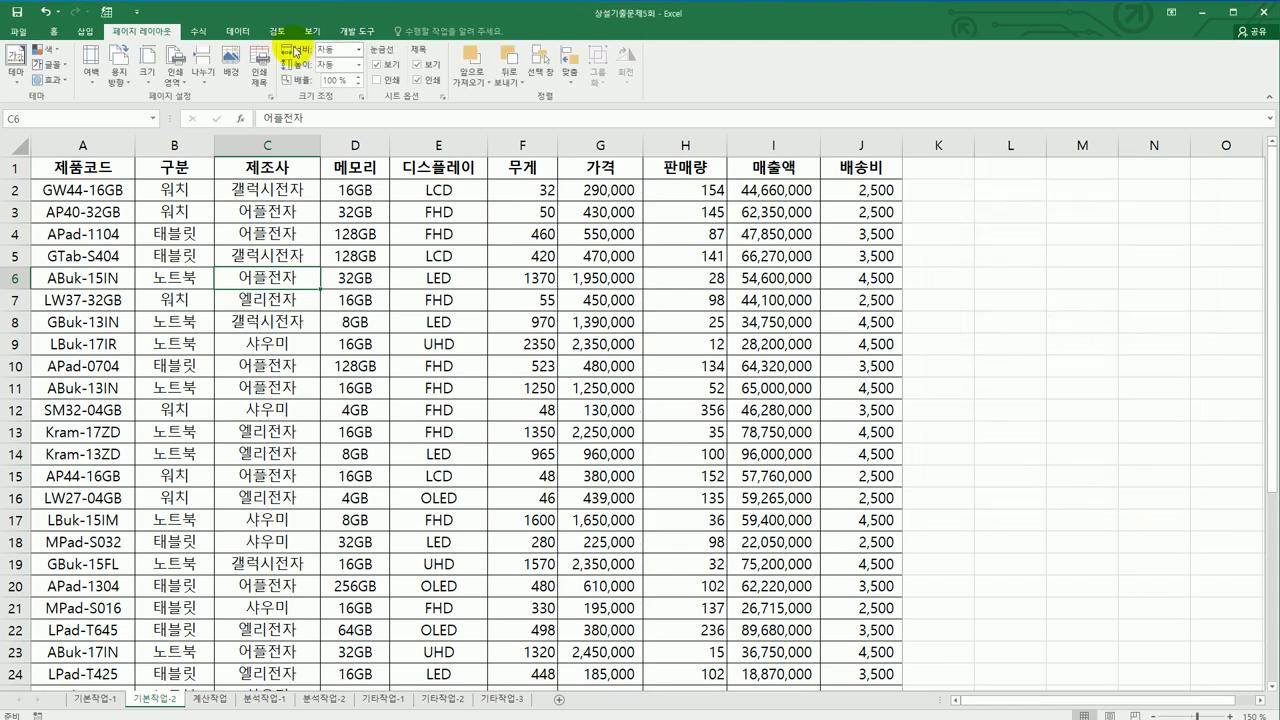
- Check both pages in print preview for the footer date, repeated header row and headings, and return to the sheet
click(12, 36)
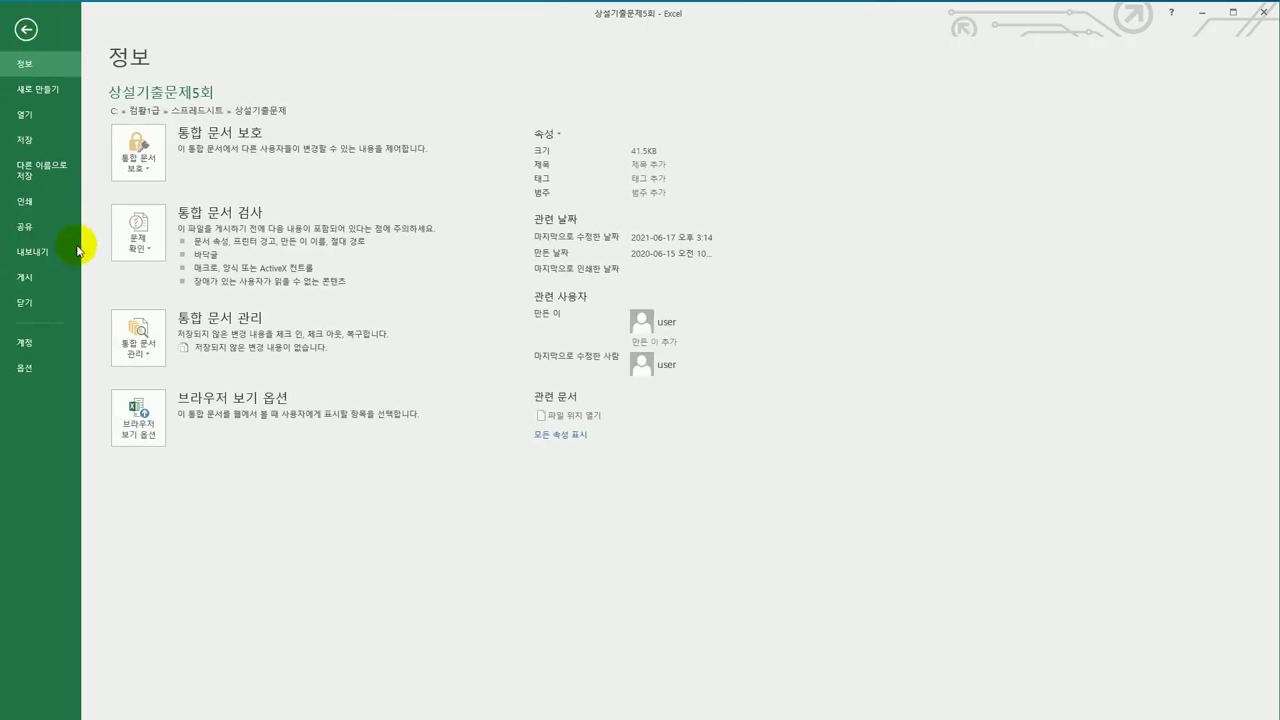
click(41, 201)
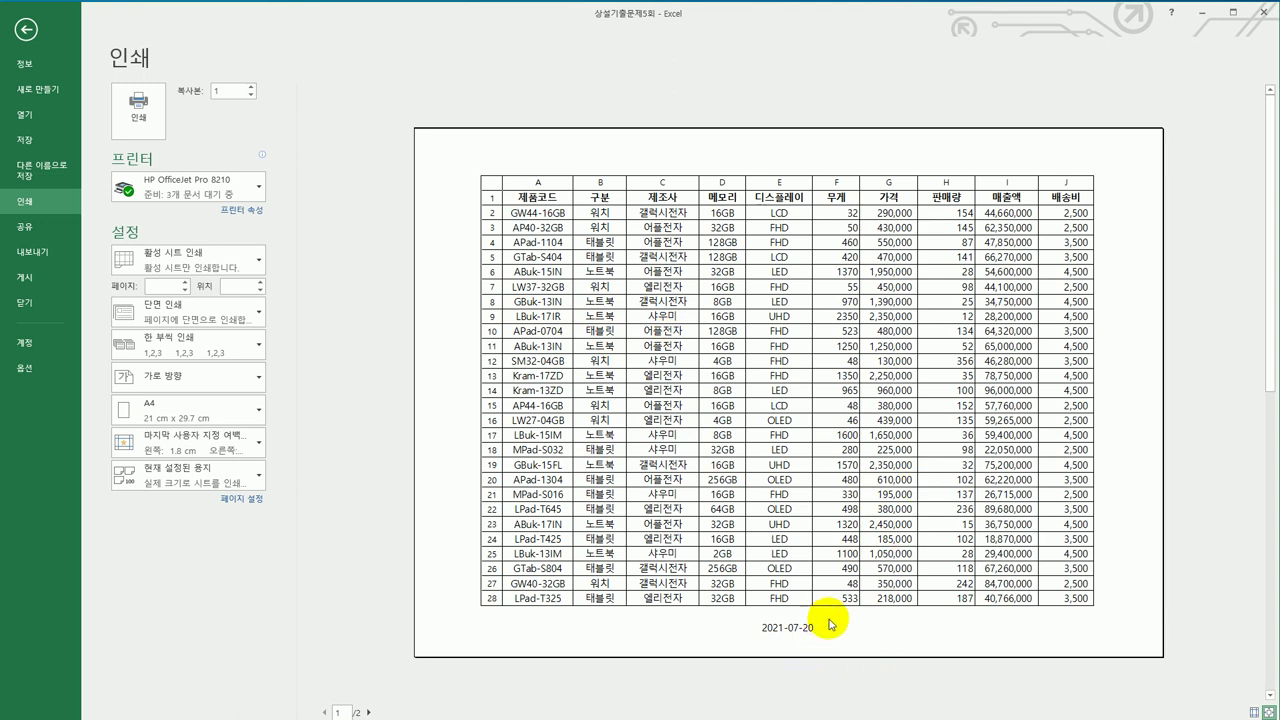
click(368, 712)
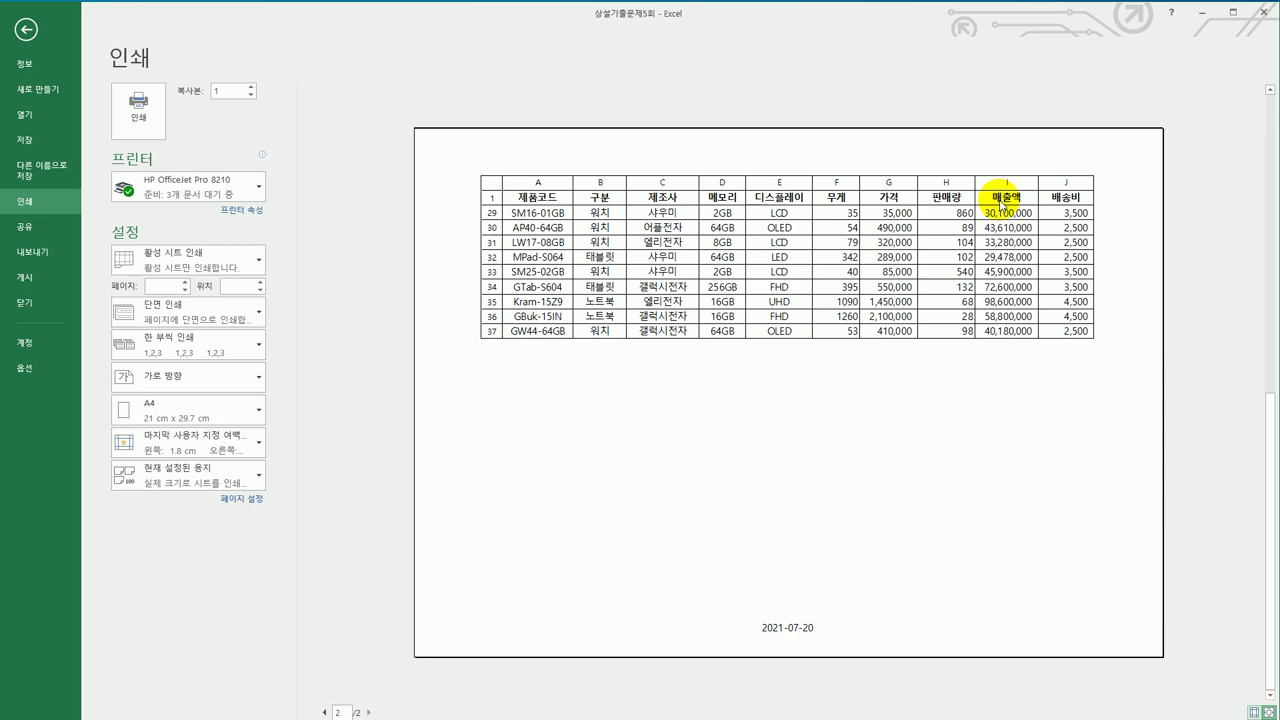
click(26, 30)
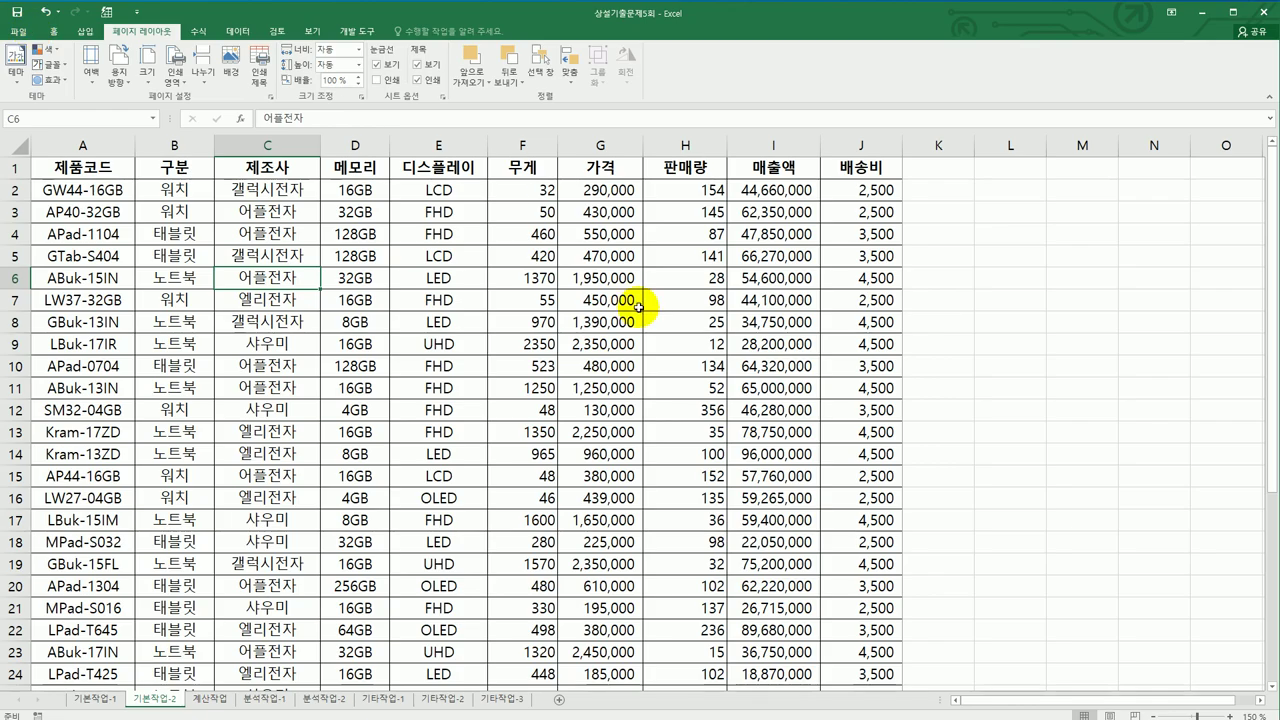
- Switch to the 계산작업 sheet and examine the empty 배송비용 and 5G추천여부 columns and the summary tables 표1 to 표3
click(222, 702)
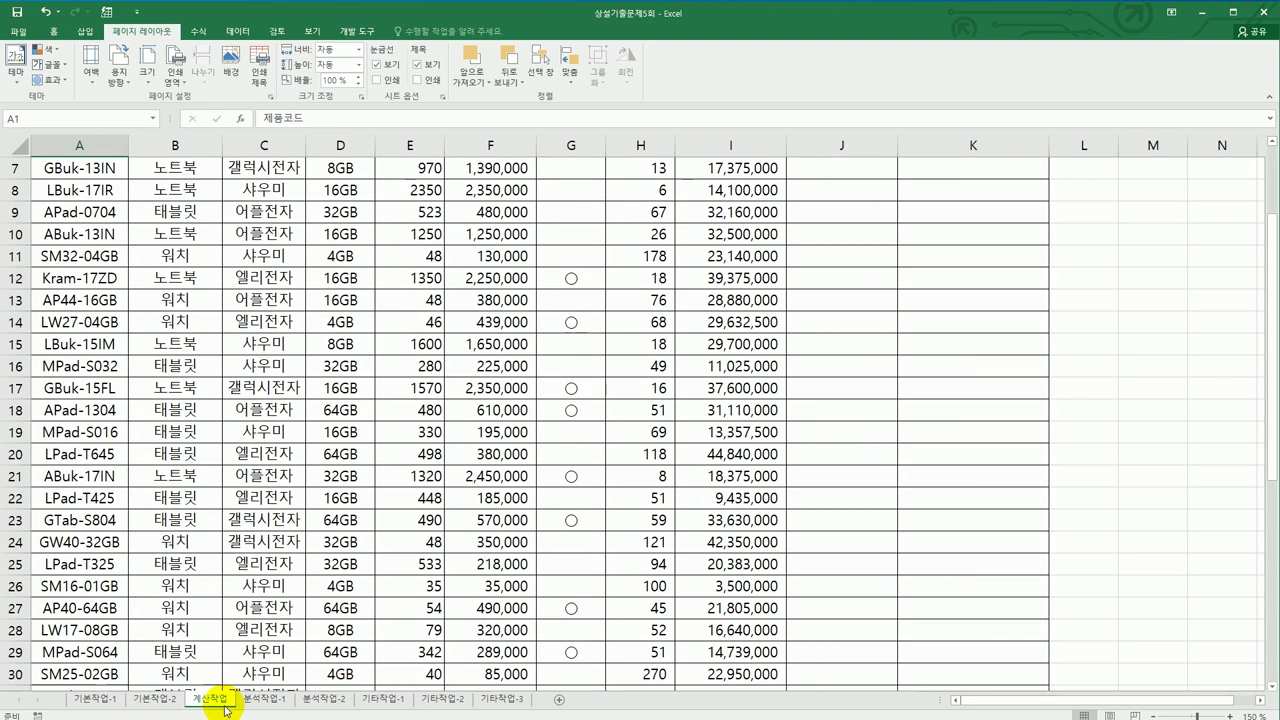
scroll(644, 638, up, 2)
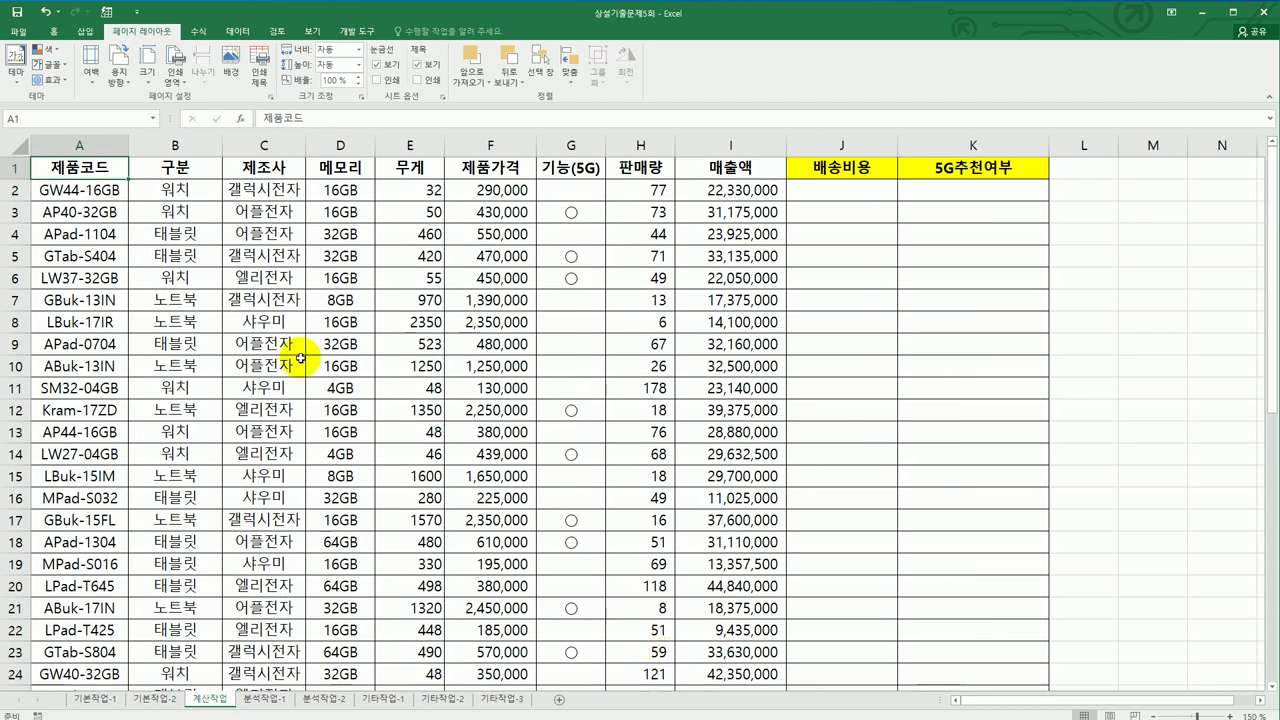
click(440, 169)
click(469, 167)
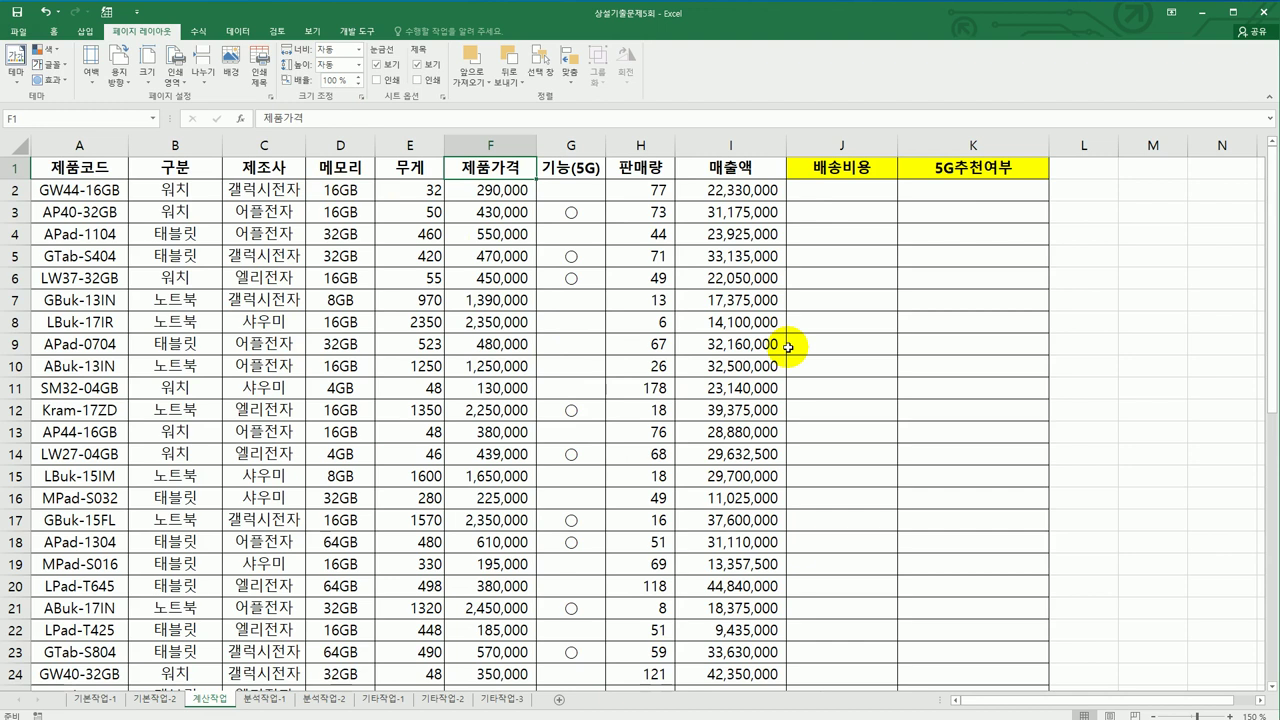
click(817, 196)
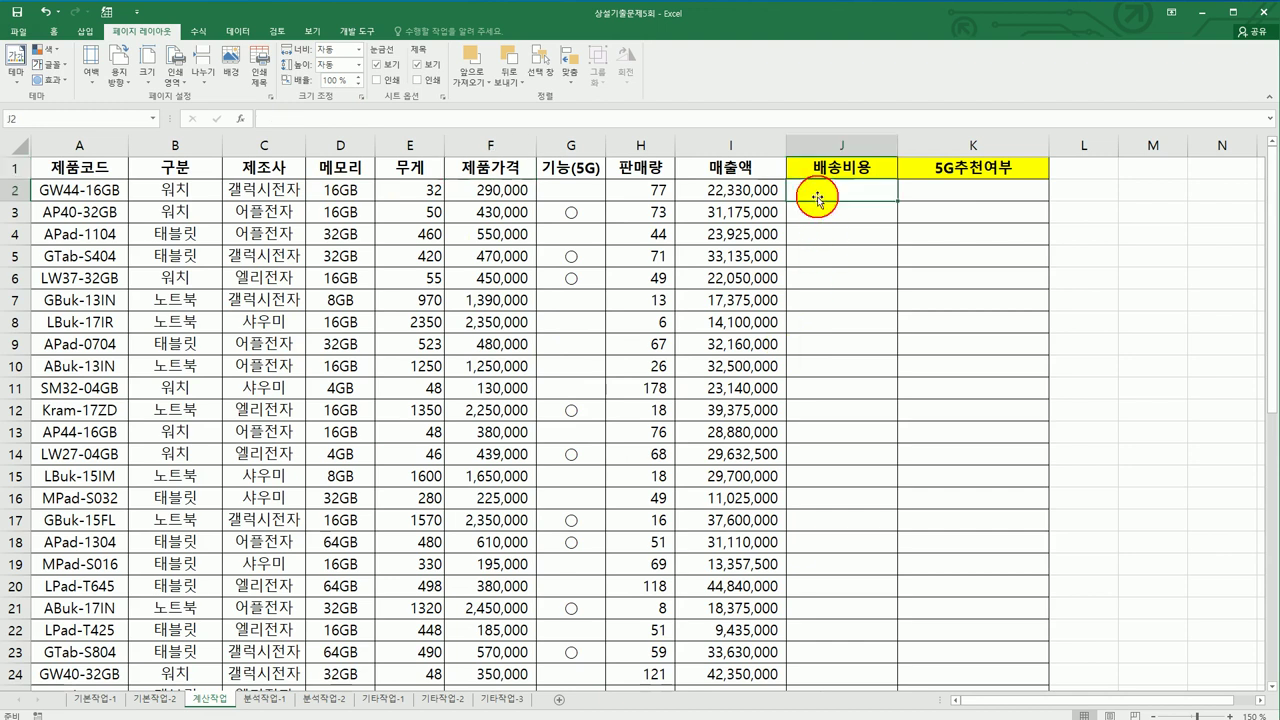
scroll(851, 336, down, 5)
scroll(851, 337, down, 6)
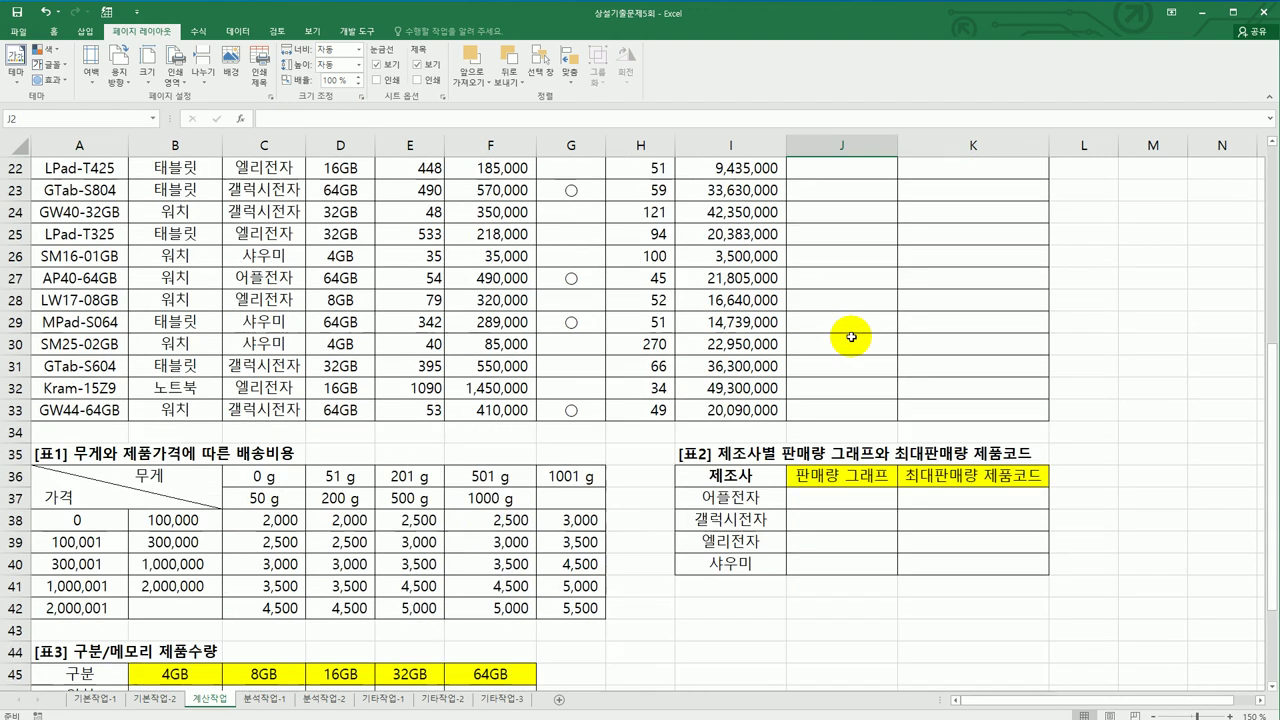
scroll(851, 340, up, 1)
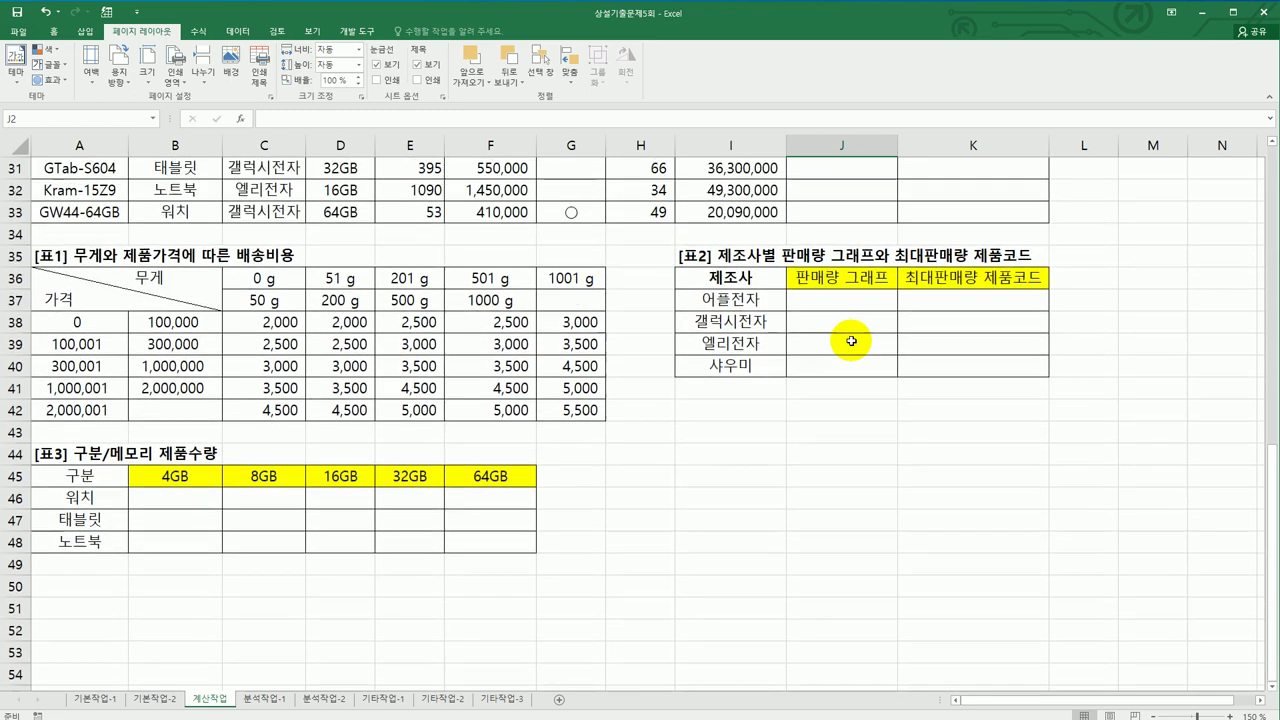
- Examine the price brackets, weight brackets and shipping costs in 표1
drag(99, 293, 567, 413)
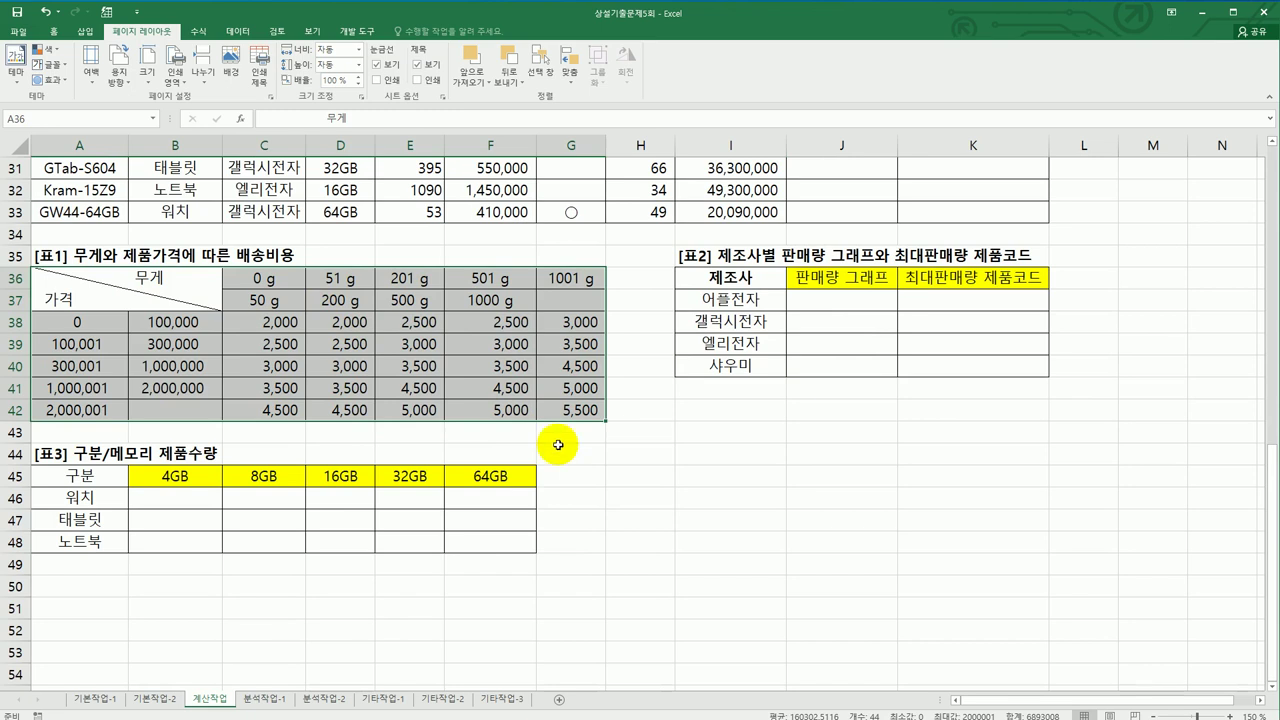
click(78, 322)
drag(78, 322, 78, 410)
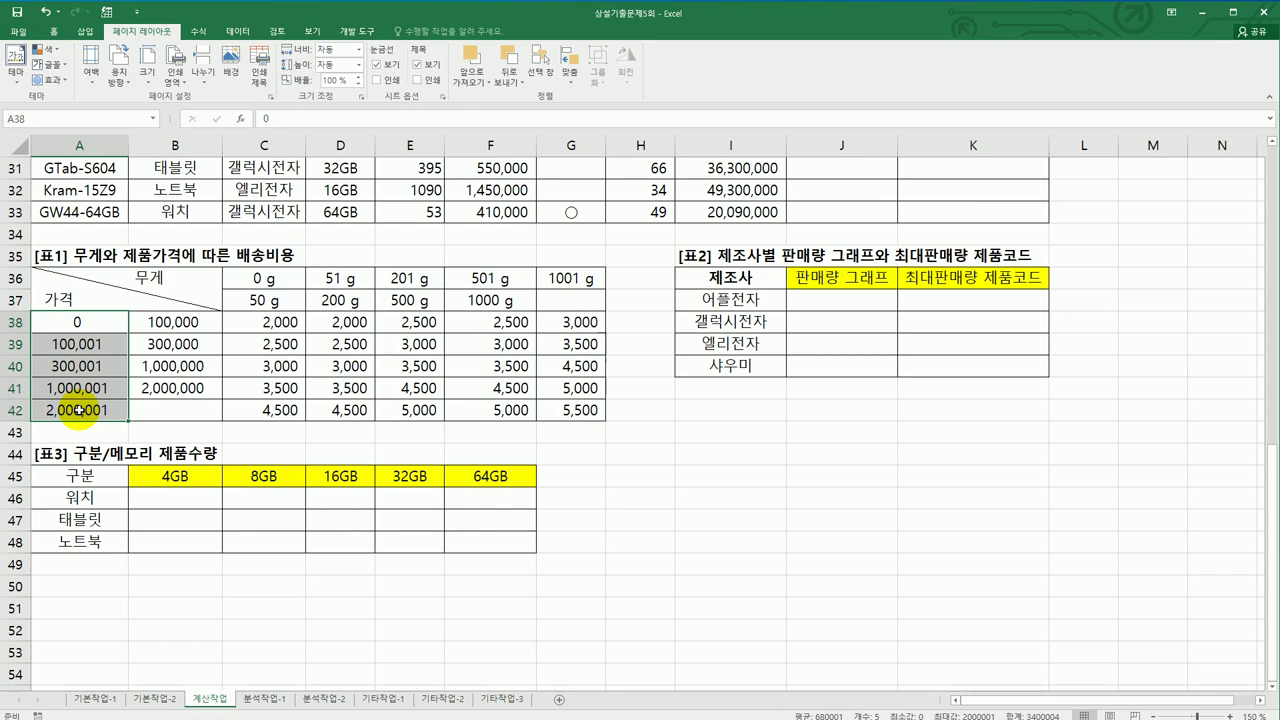
drag(263, 278, 265, 410)
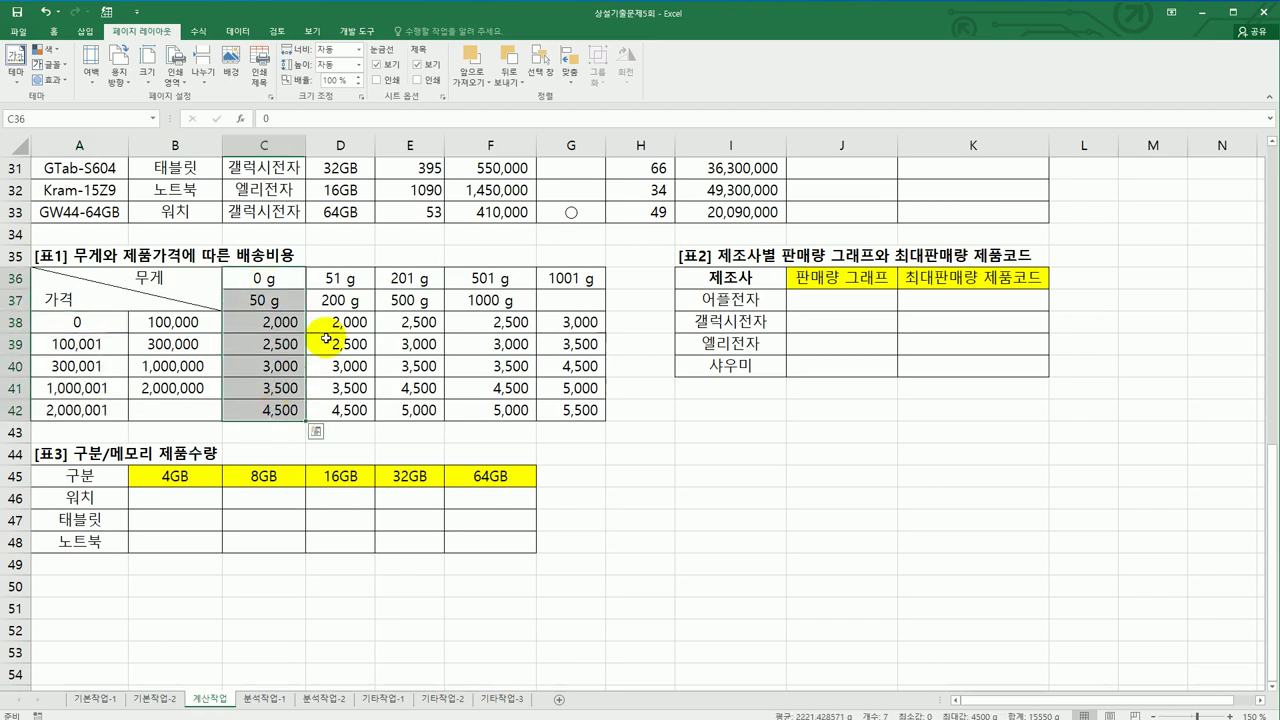
drag(340, 278, 347, 410)
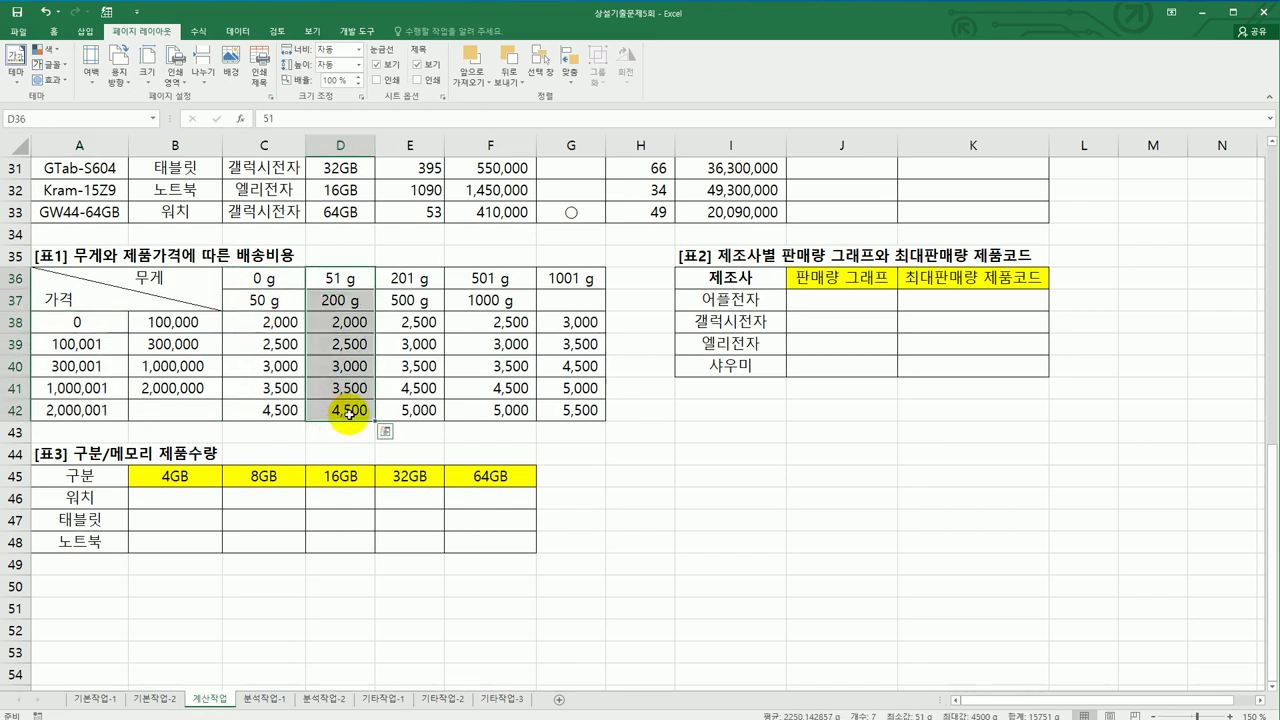
scroll(866, 417, up, 7)
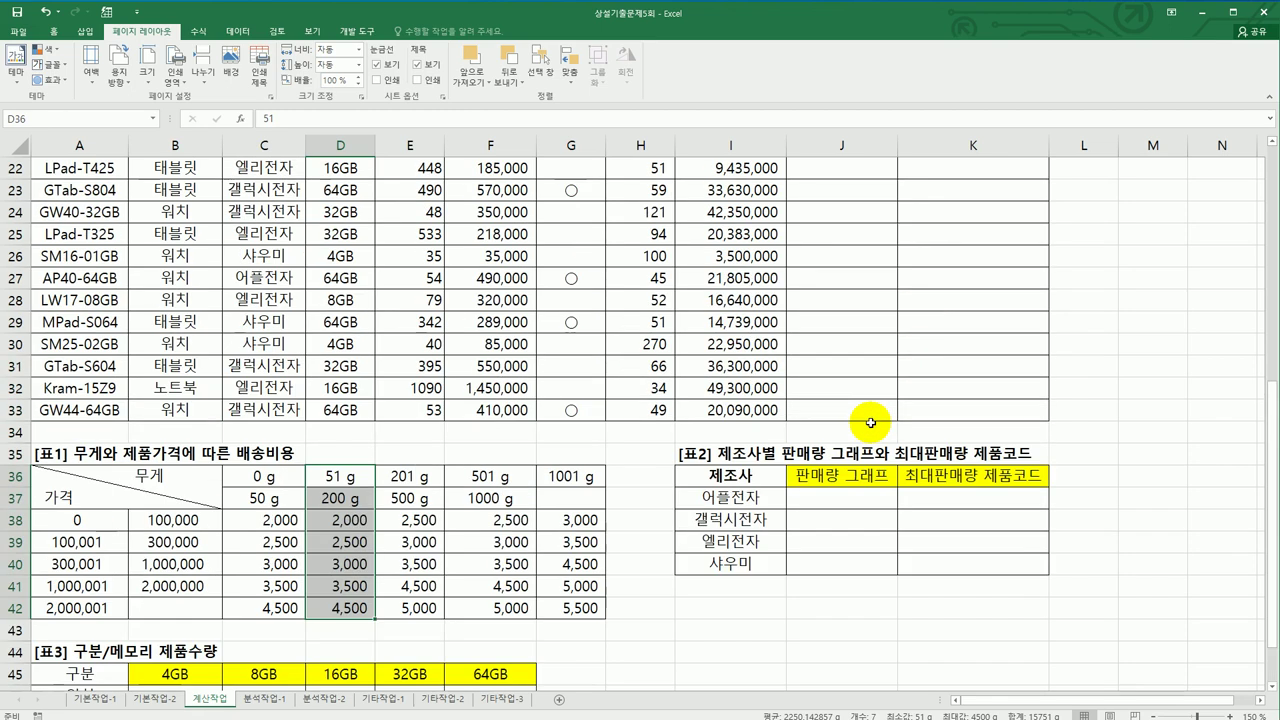
scroll(871, 423, up, 3)
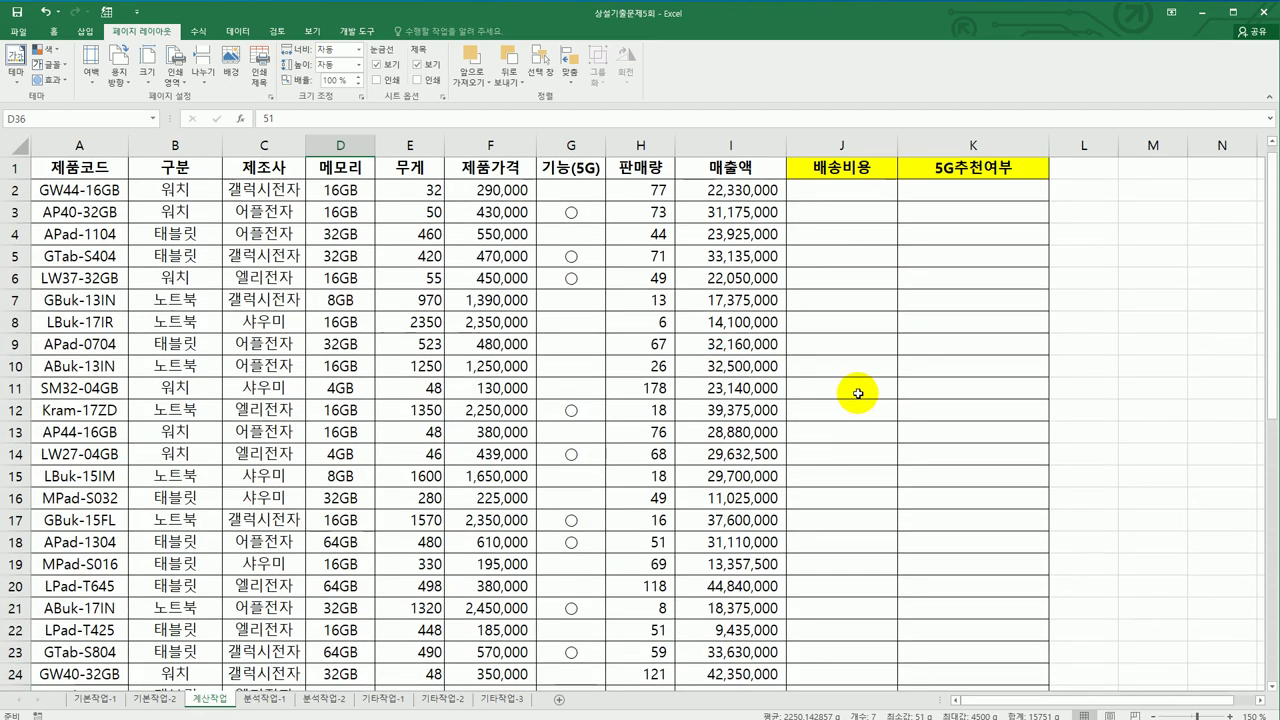
- Start a MATCH formula in cell J2 of the 배송비용 column with the weight in E2 as lookup value
click(828, 200)
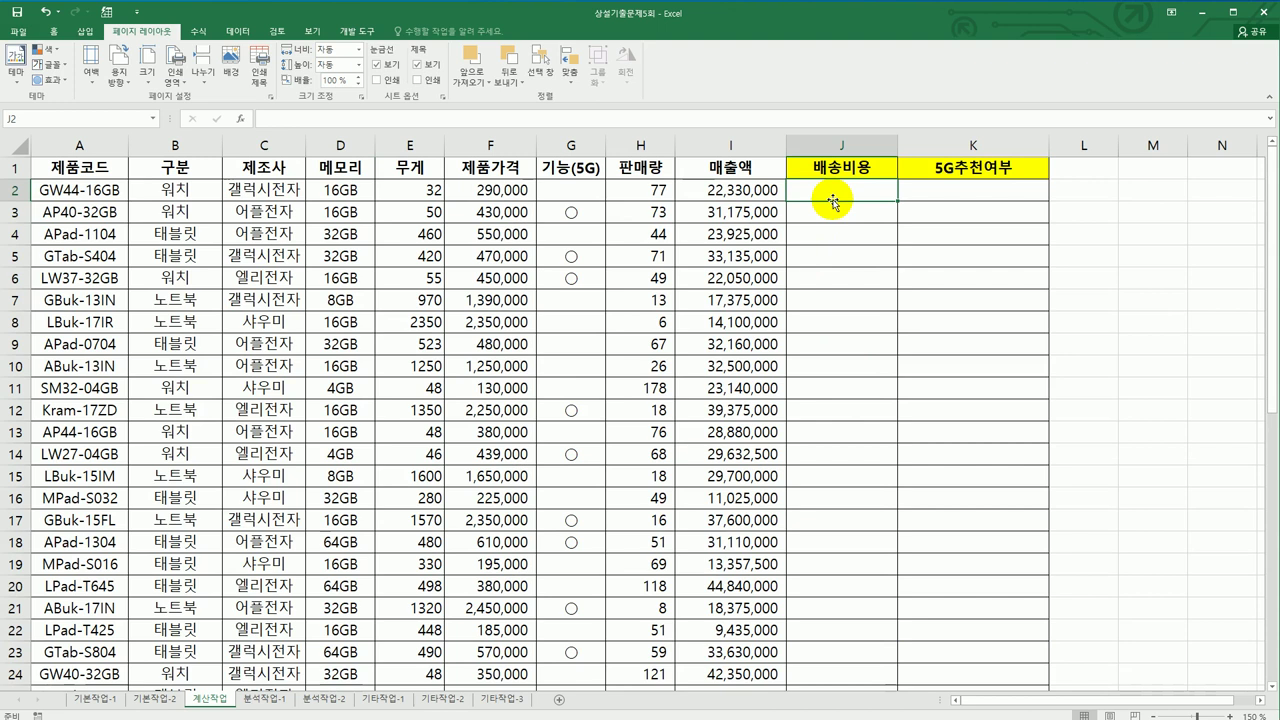
text(=m)
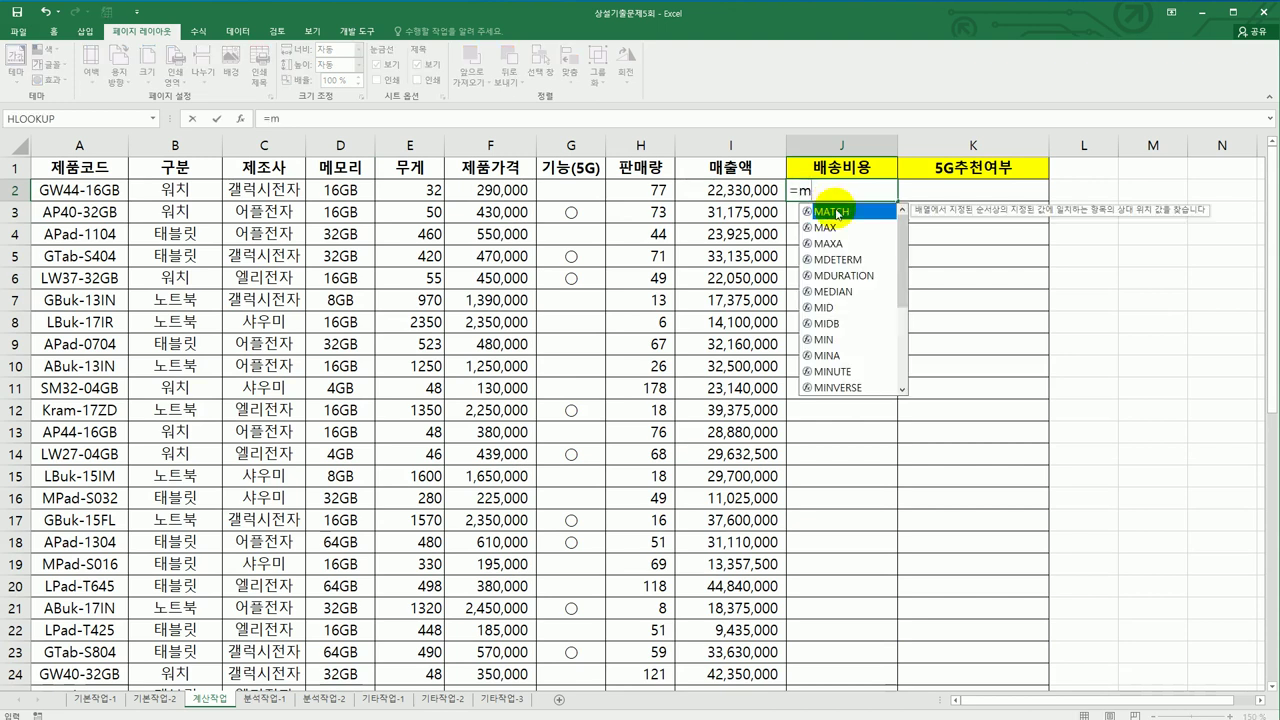
double_click(835, 212)
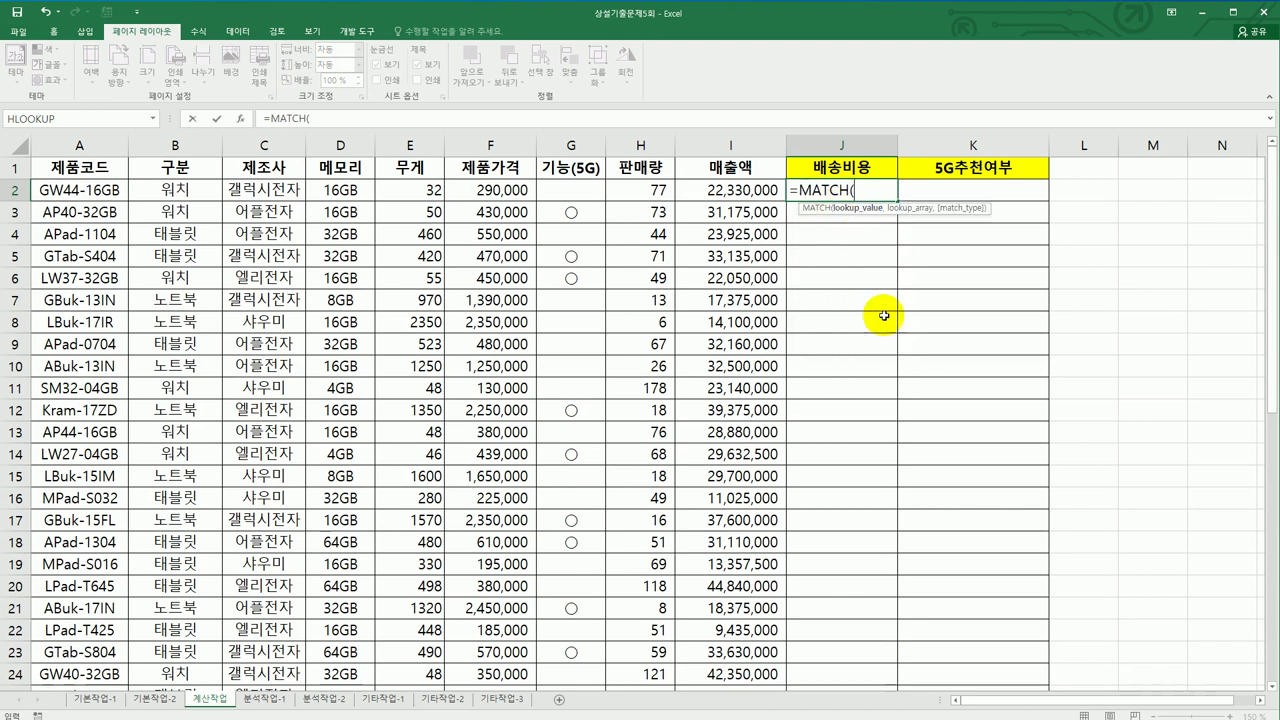
click(408, 193)
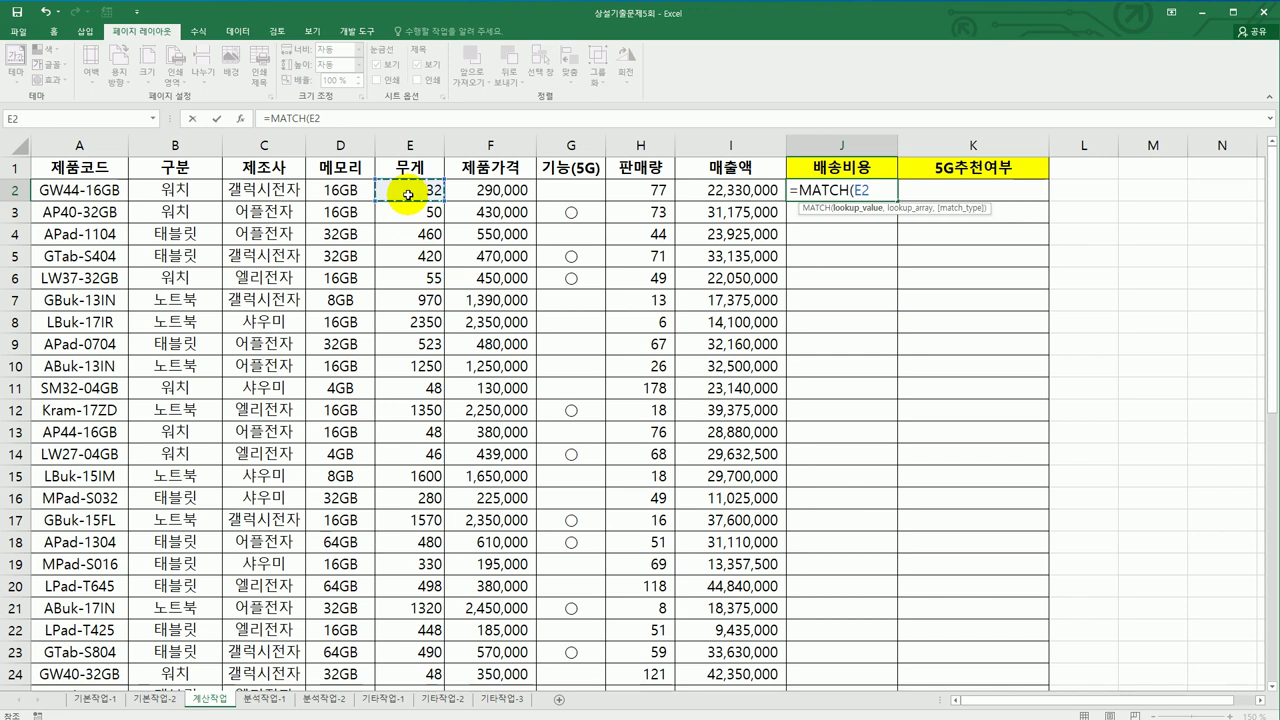
text(,)
- Complete the MATCH formula with 표1's weight row $C$36:$G$36 as absolute lookup array and match type 1, and enter it
scroll(630, 434, down, 2)
scroll(630, 434, down, 5)
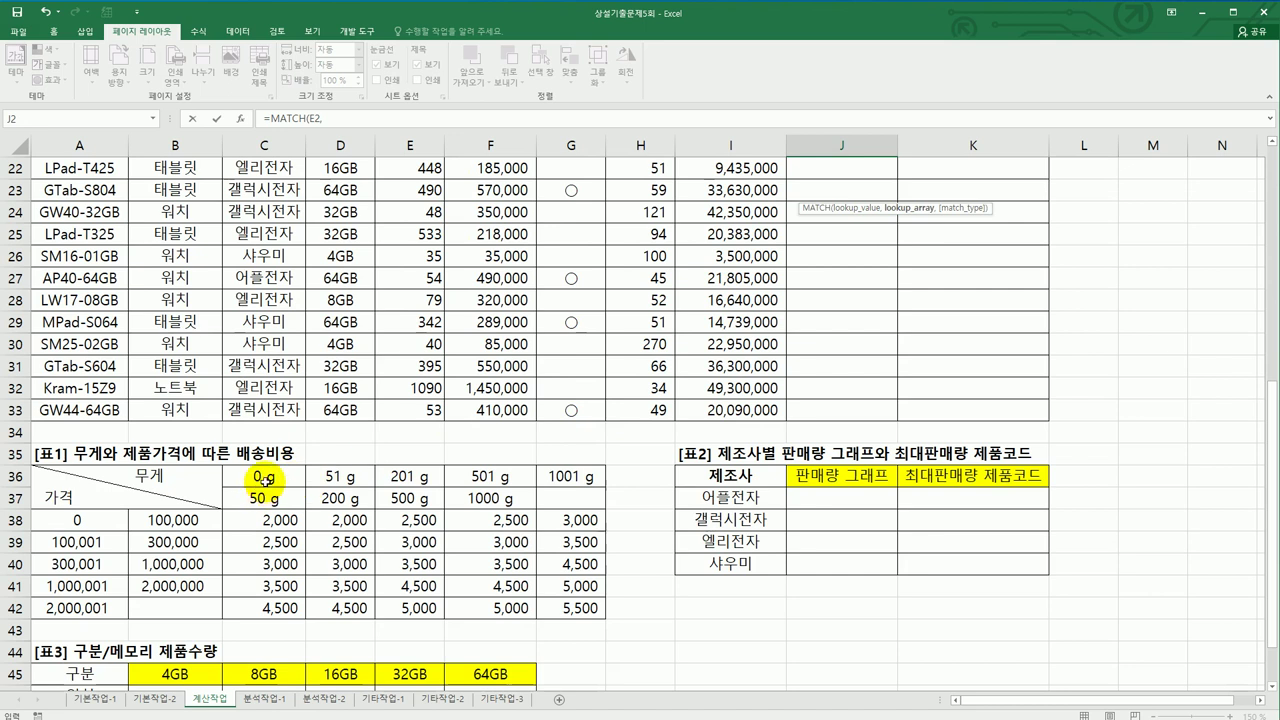
drag(265, 477, 526, 477)
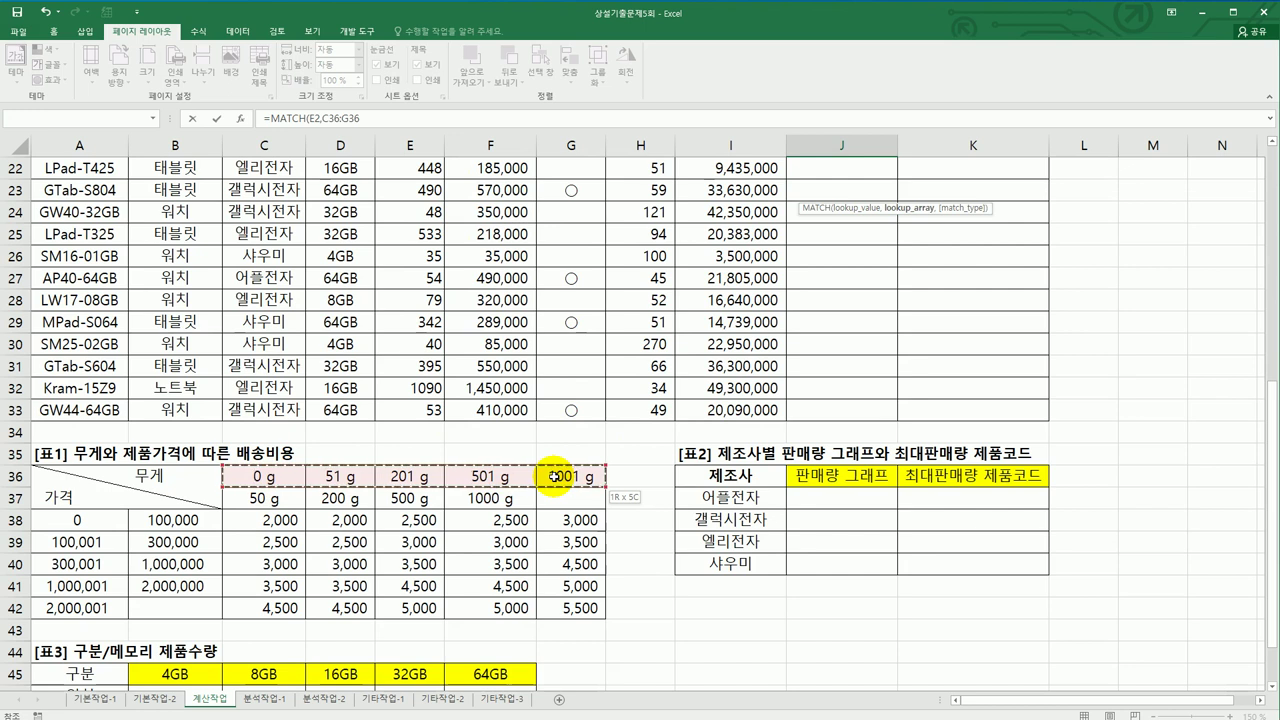
drag(555, 477, 555, 477)
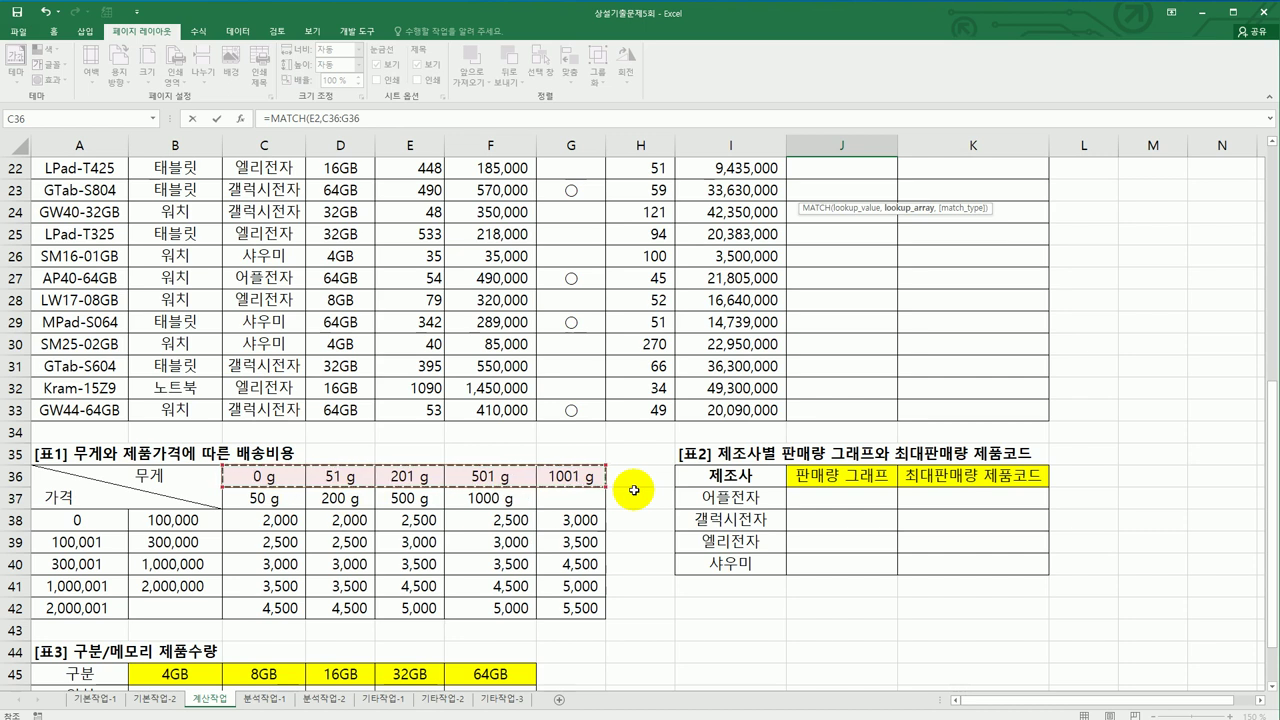
scroll(634, 490, up, 7)
key(F4)
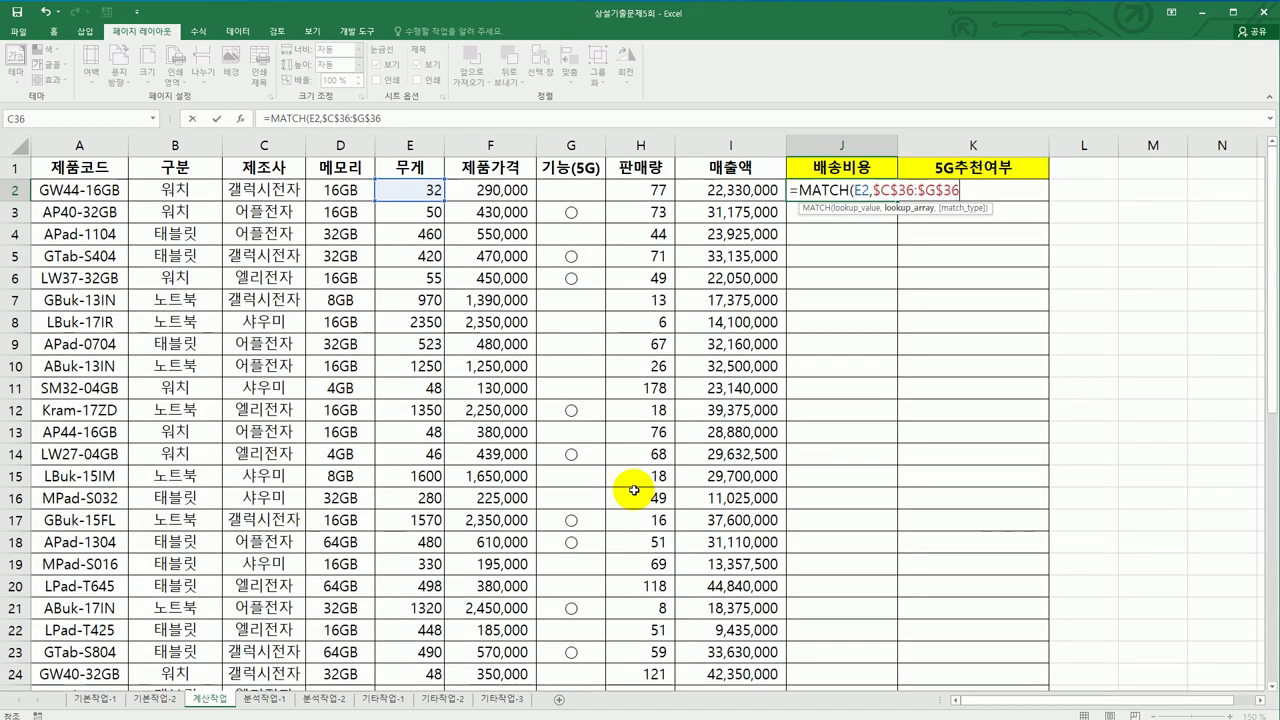
text(,)
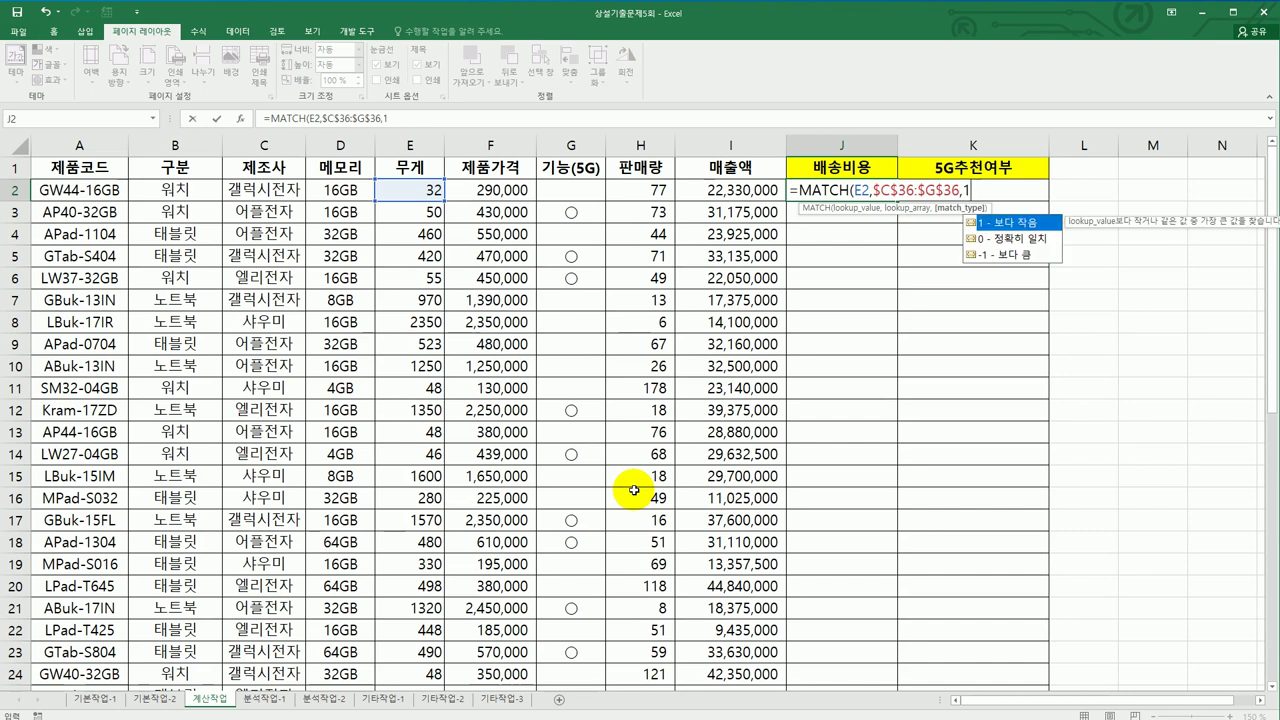
text(1))
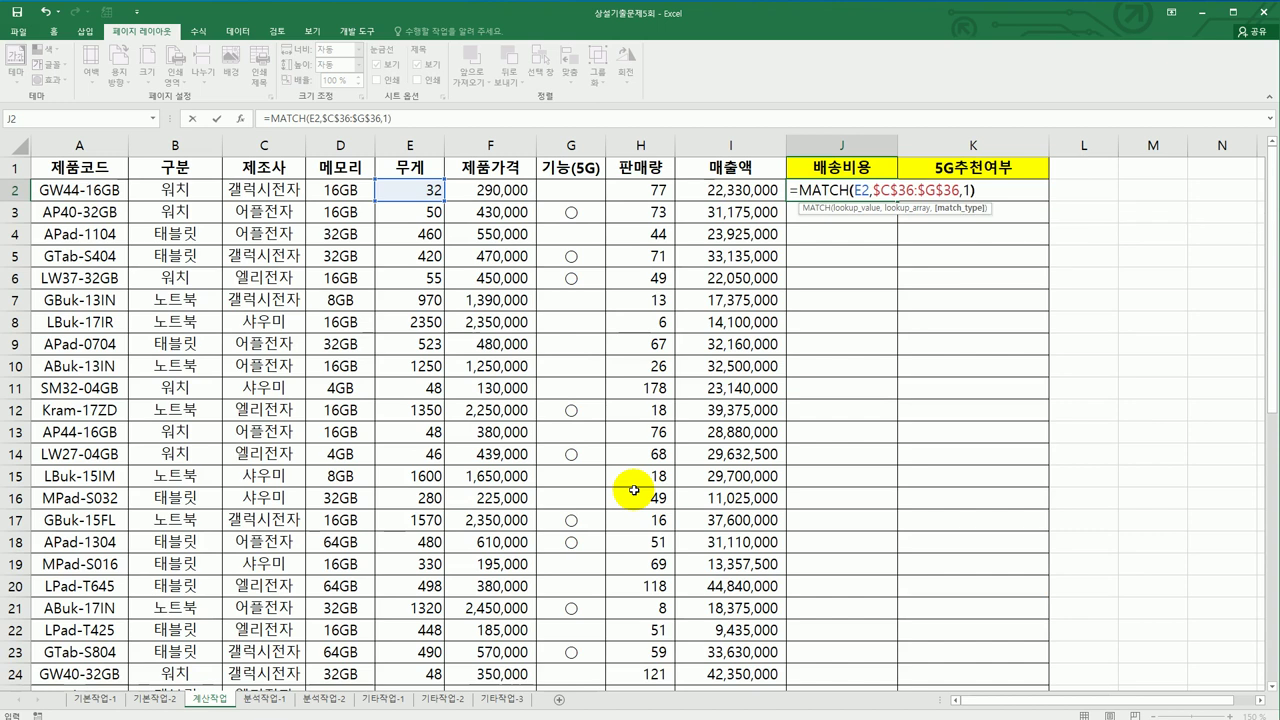
key(Return)
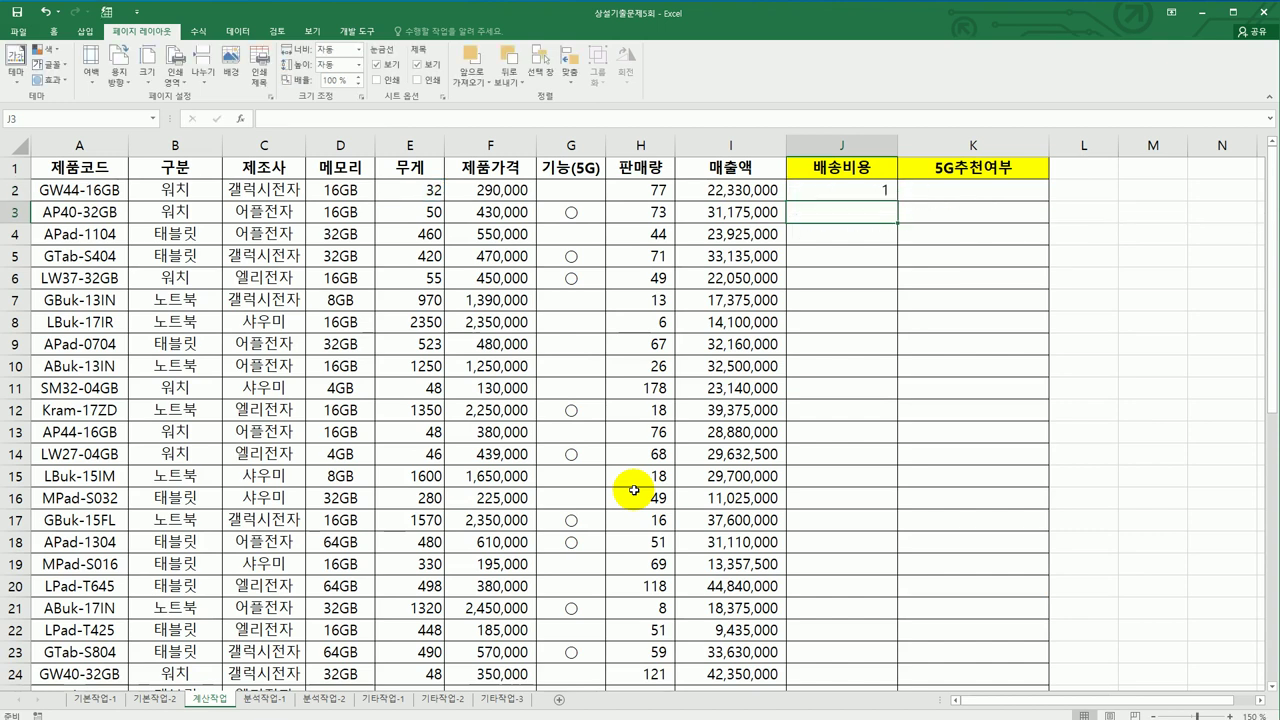
- Fill the MATCH formula from J2 down the 배송비용 column to J33
click(432, 192)
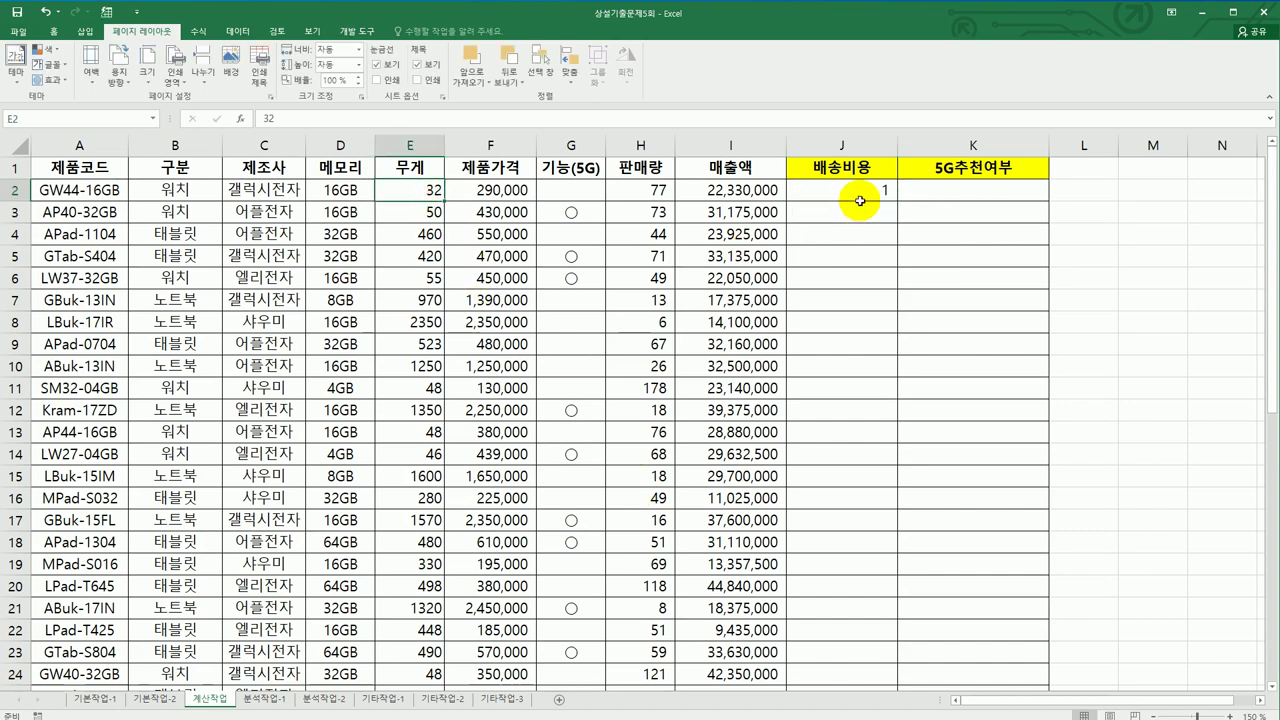
click(860, 193)
drag(899, 203, 894, 660)
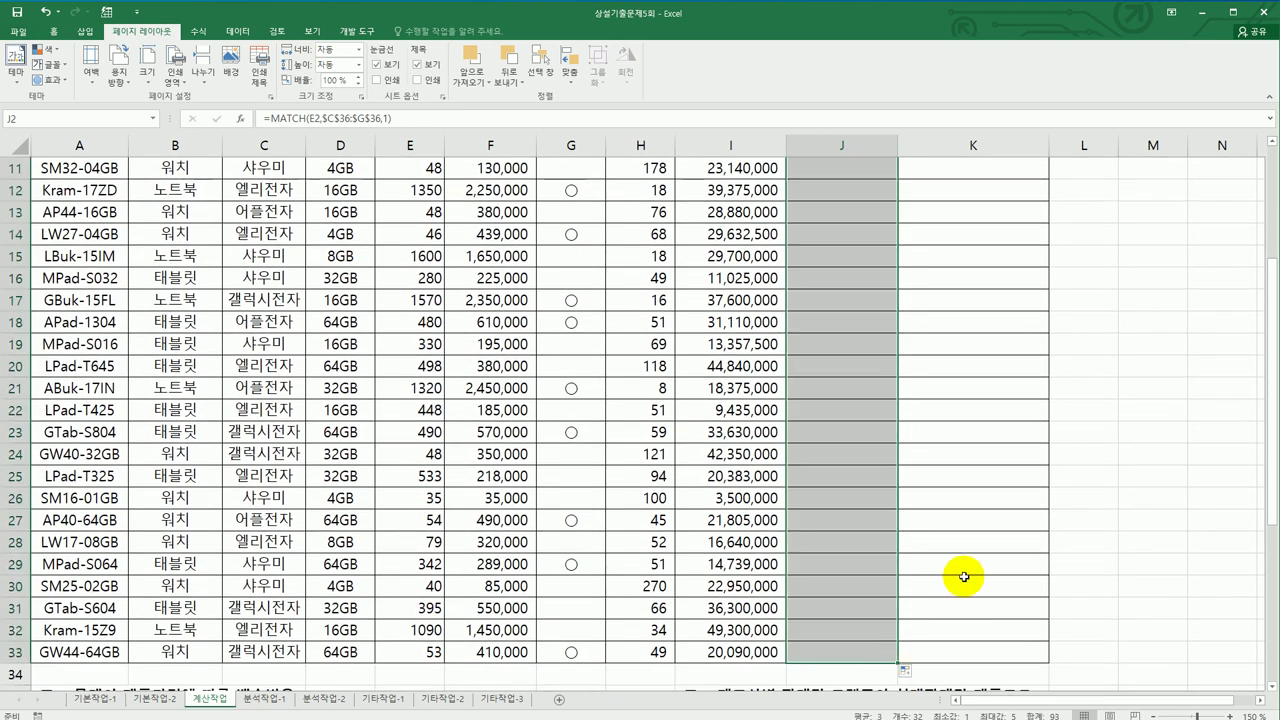
- Compare the matched positions with 표1's weight columns, its price column A38:A42 and the whole table range
scroll(962, 578, down, 2)
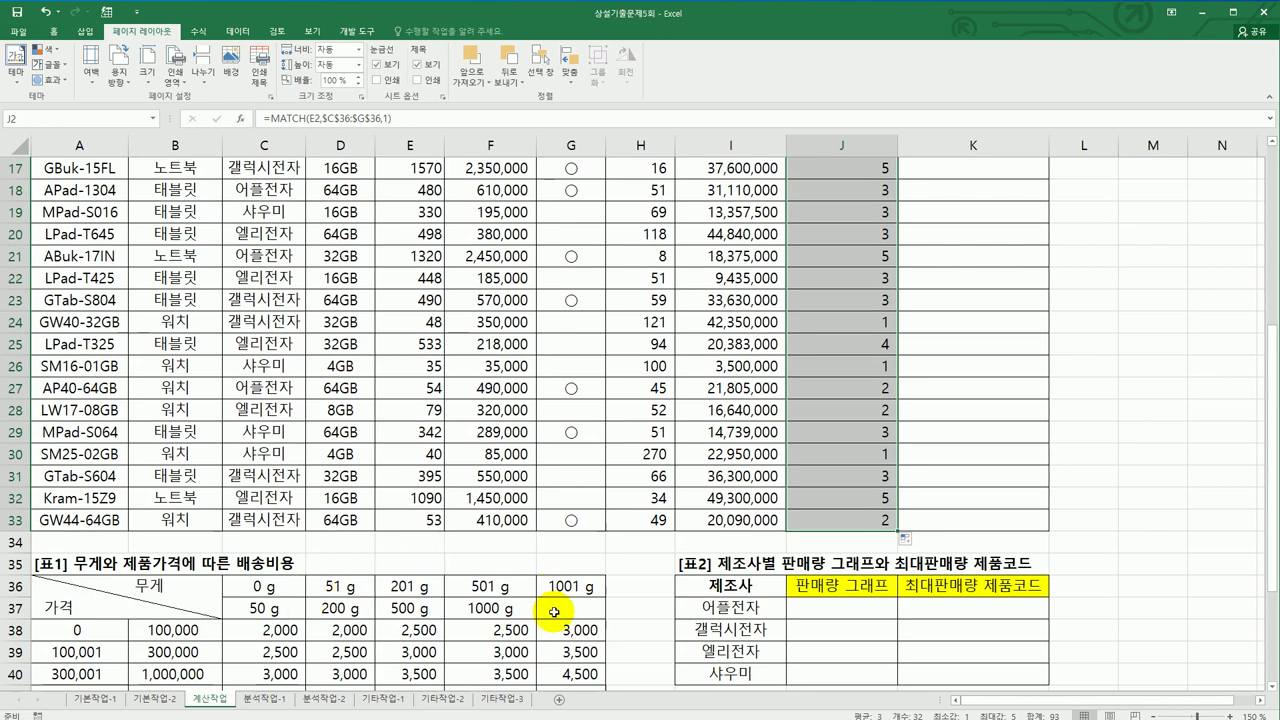
scroll(554, 612, down, 2)
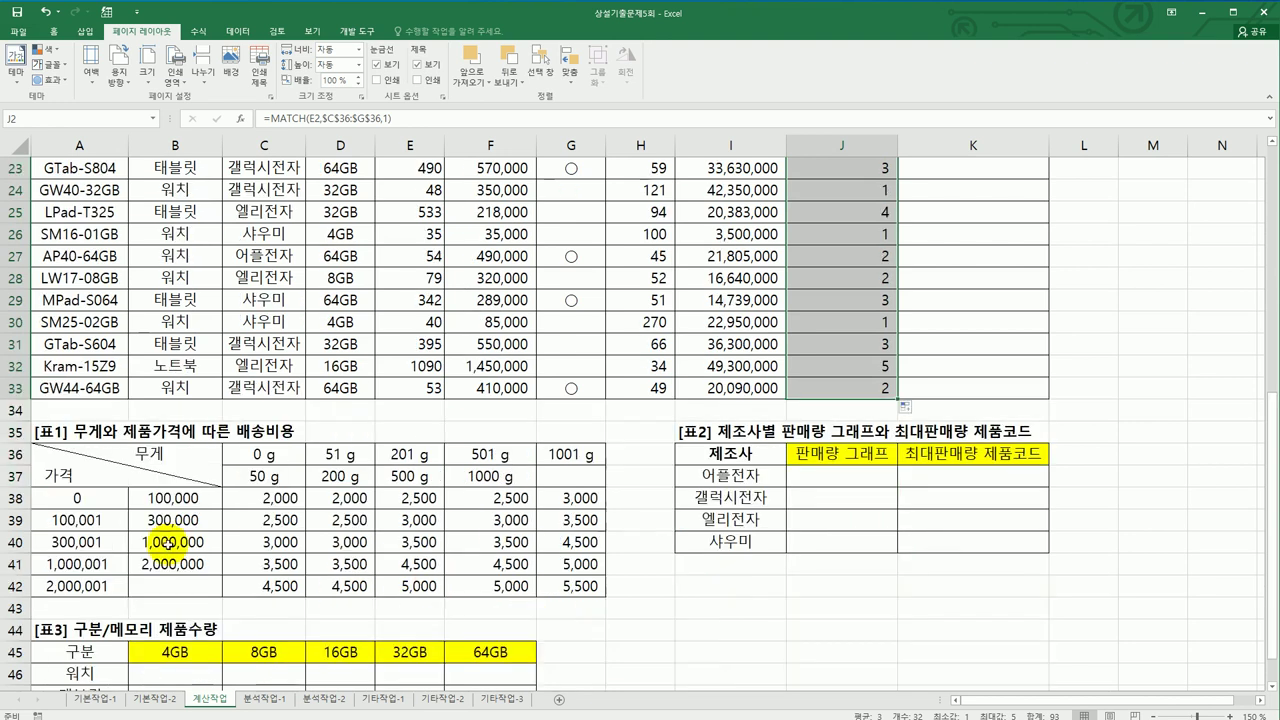
drag(85, 519, 80, 585)
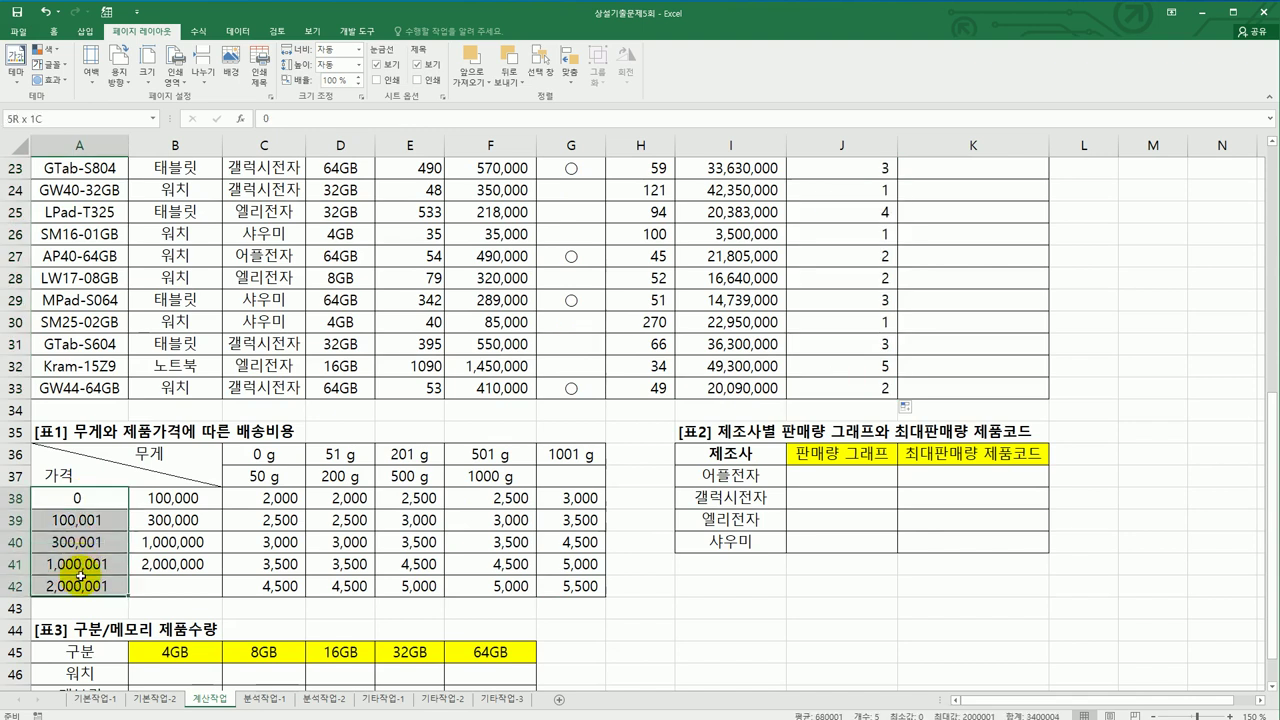
click(215, 478)
drag(215, 478, 567, 588)
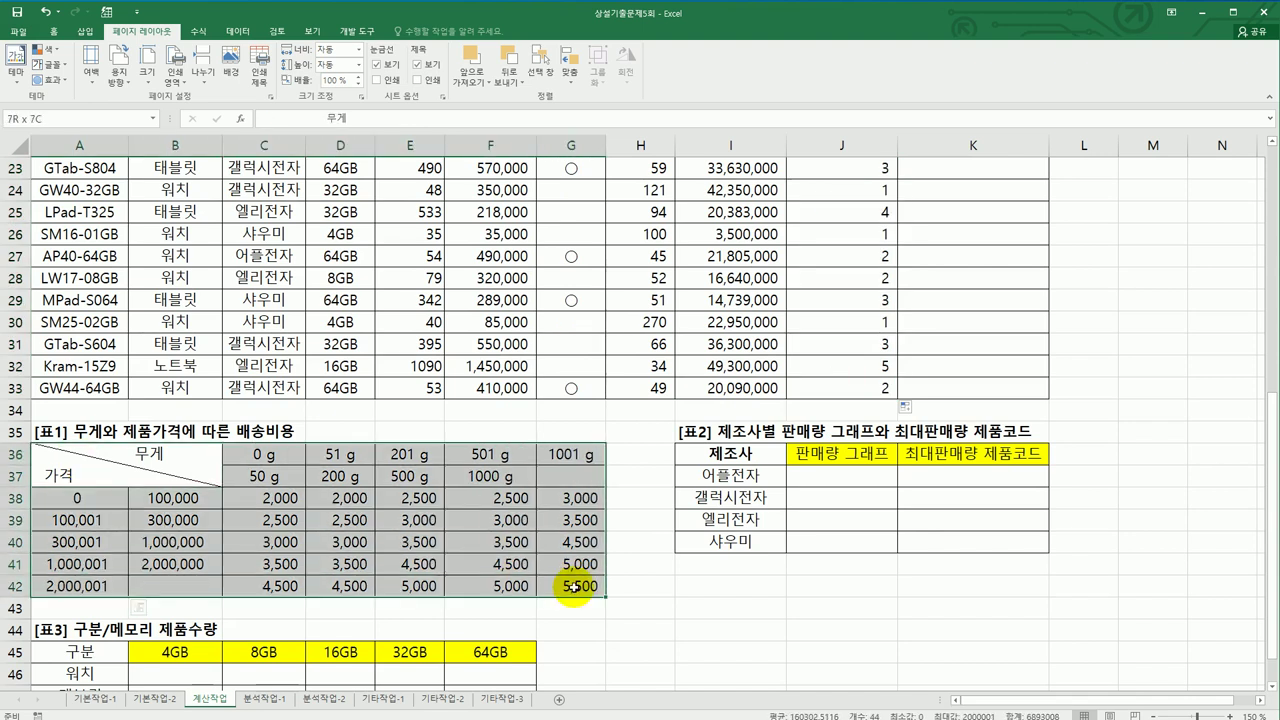
drag(90, 498, 90, 586)
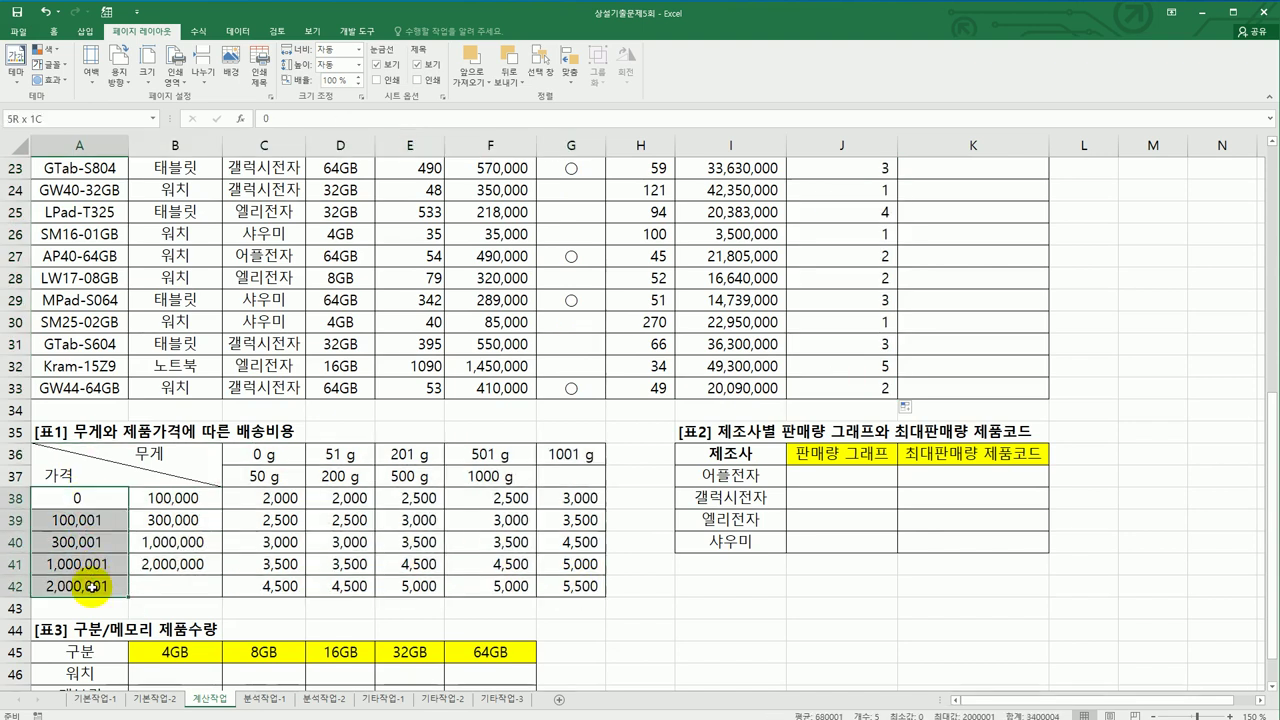
drag(262, 454, 554, 578)
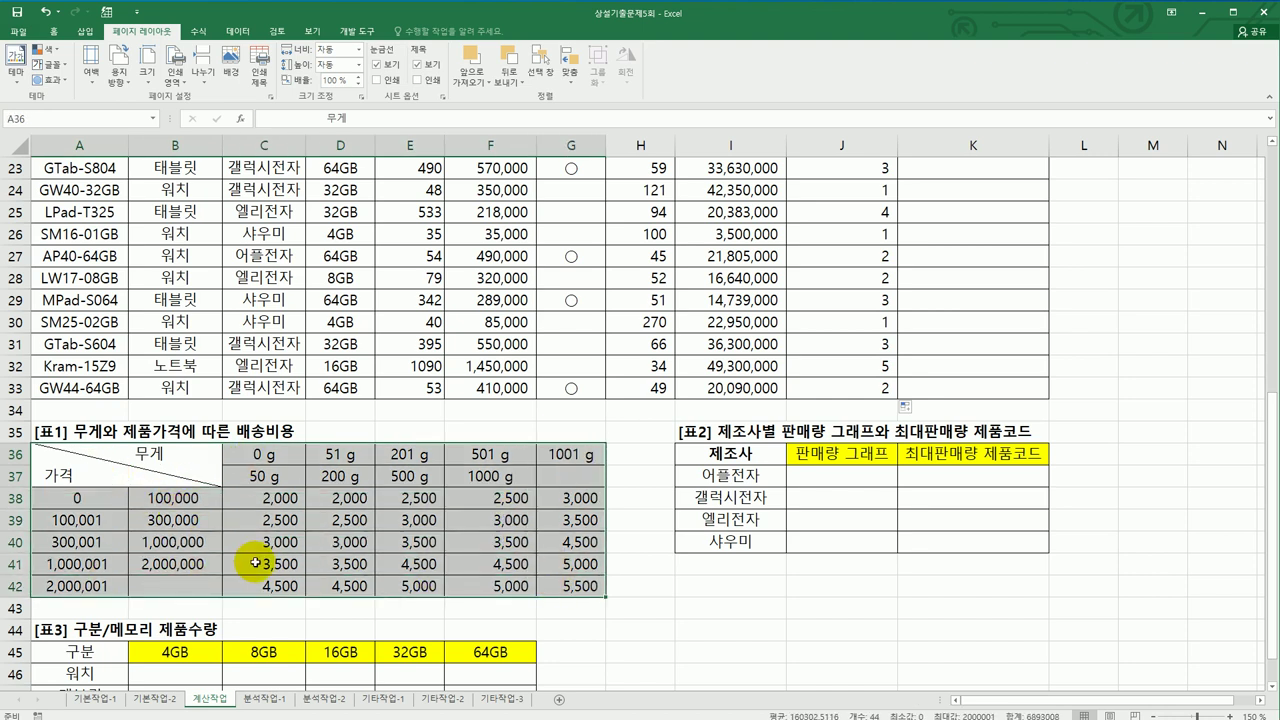
- Append +2 to J2's formula so that it reads =MATCH(E2,$C$36:$G$36,1)+2
scroll(343, 530, up, 7)
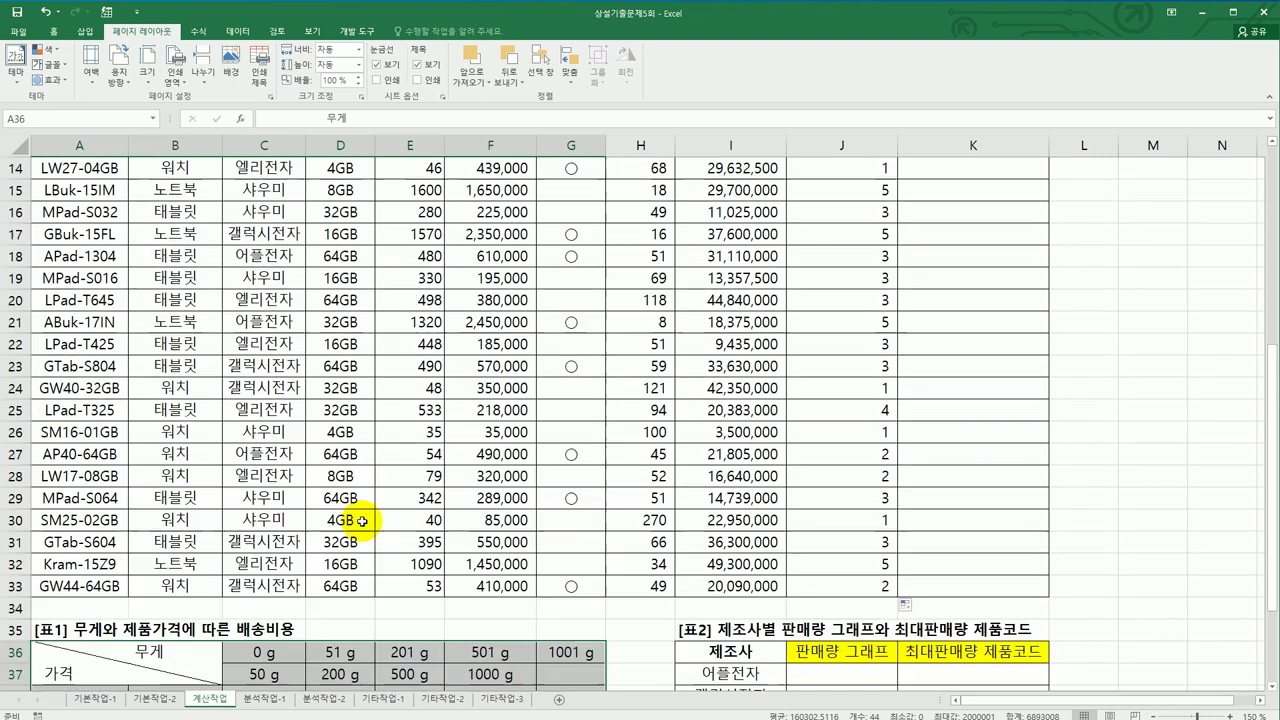
click(815, 190)
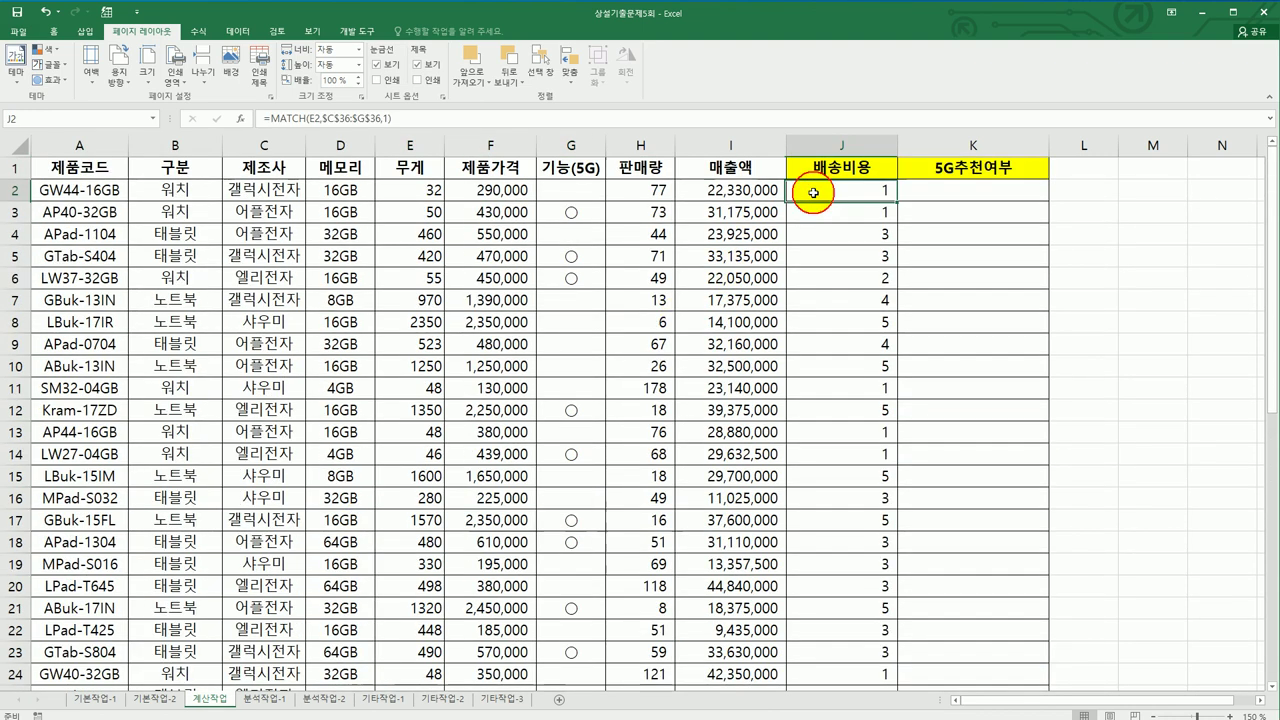
click(472, 119)
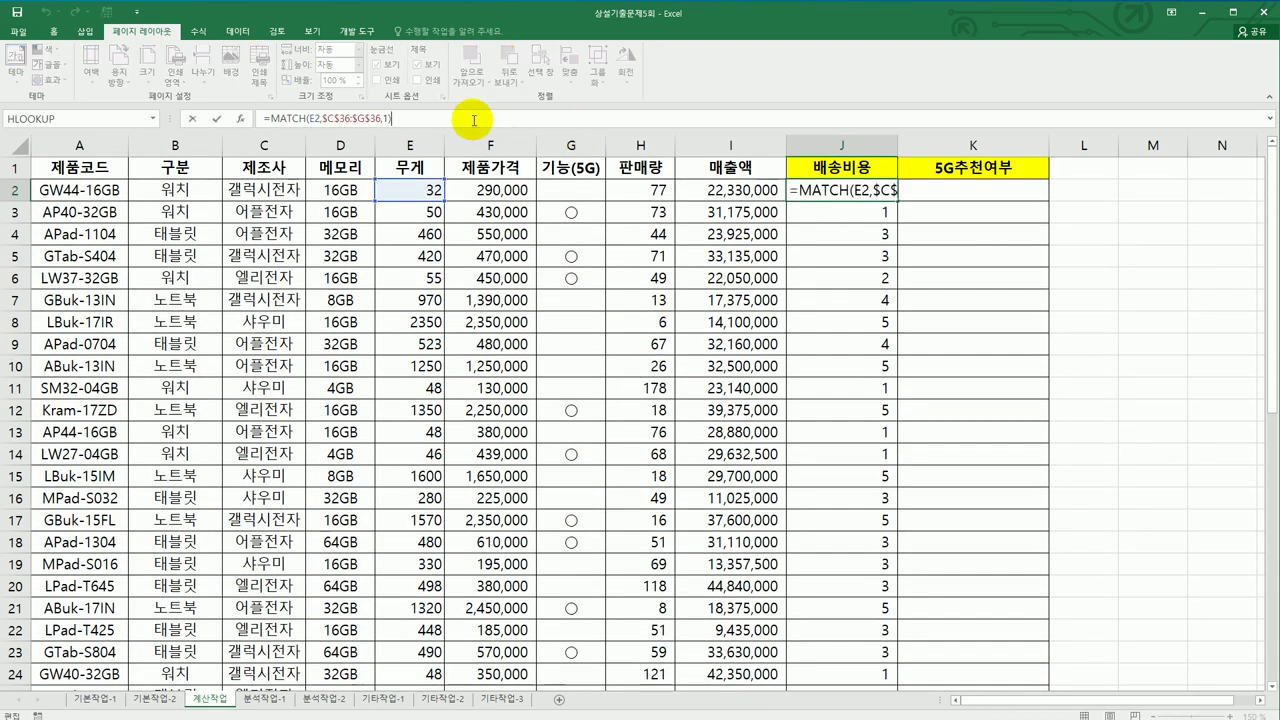
text(+2)
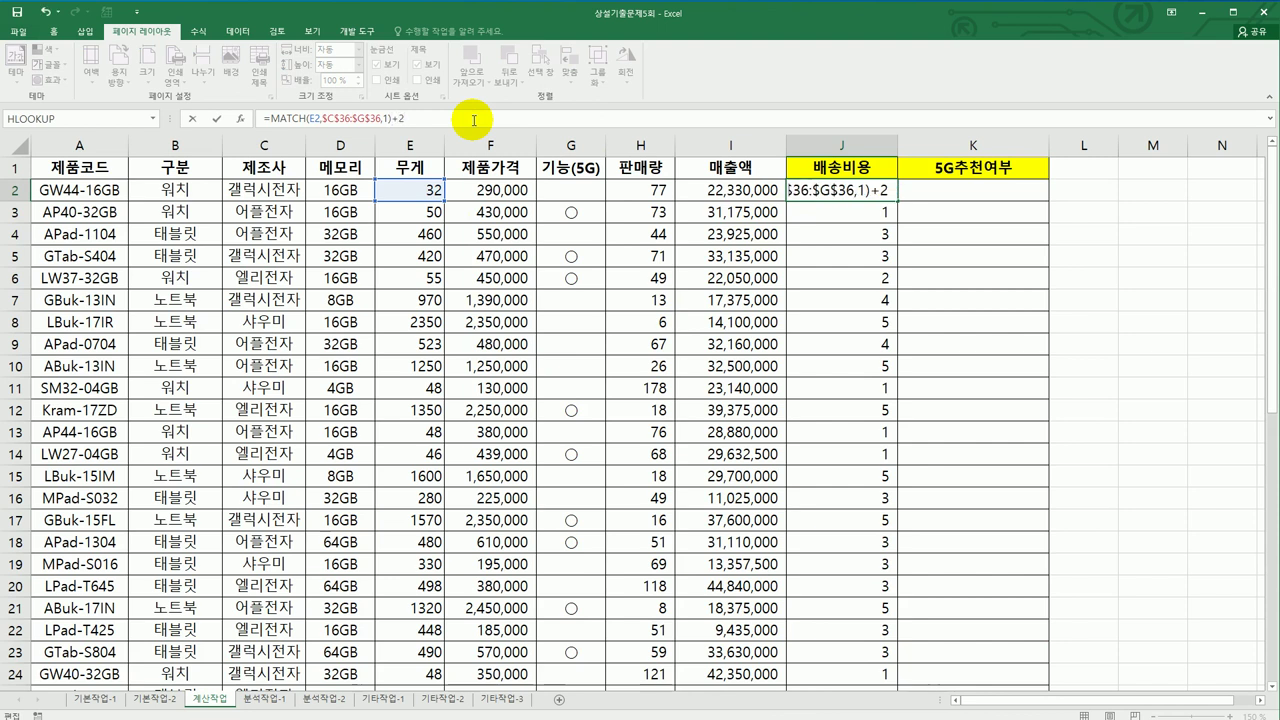
key(Return)
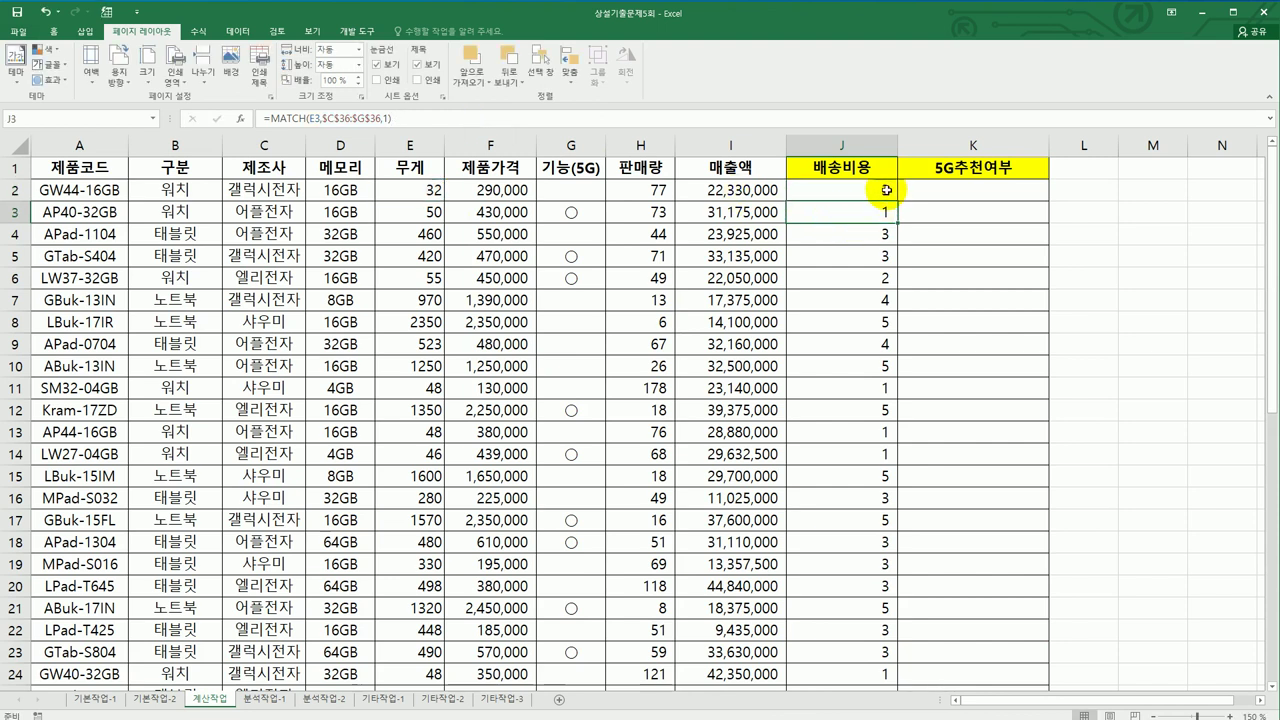
- Fill J2's MATCH formula with the +2 offset down the 배송비용 column to J33
click(885, 196)
mouse_move(897, 201)
mouse_down()
mouse_move(865, 700)
mouse_move(888, 652)
mouse_up()
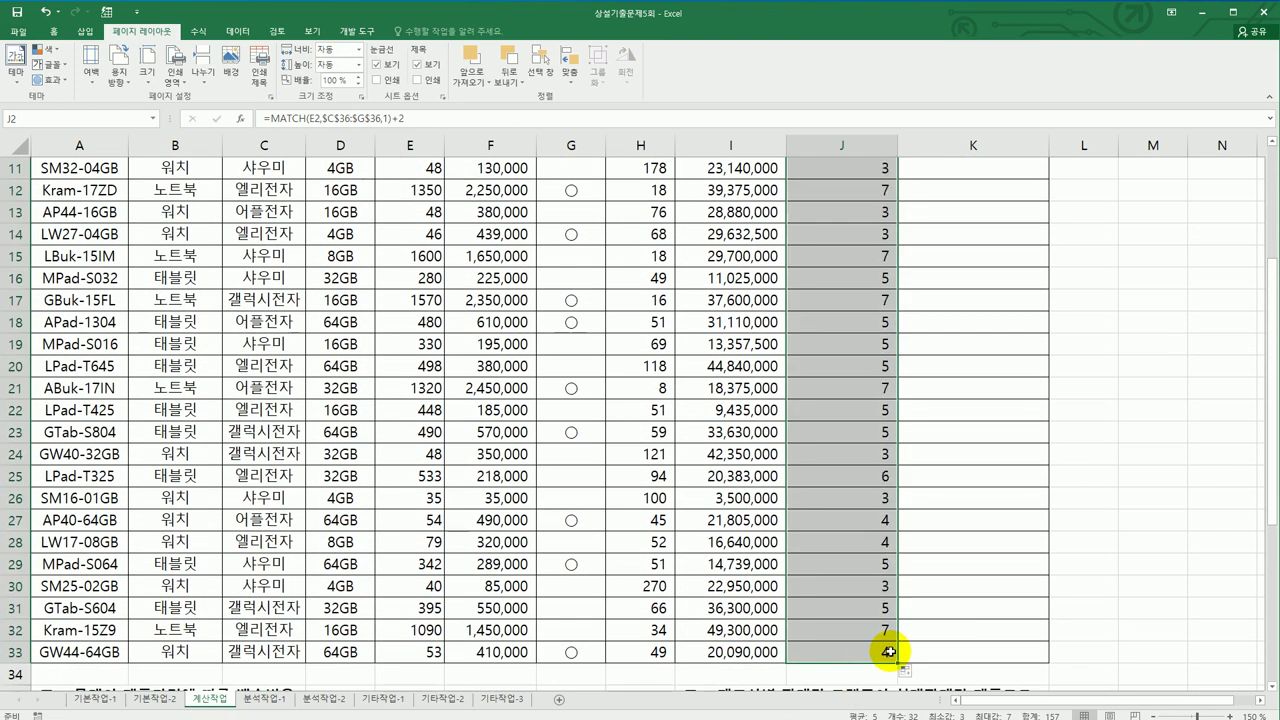
scroll(889, 652, down, 3)
scroll(947, 432, up, 6)
- Wrap J2's MATCH formula in VLOOKUP with the product price F2 as the lookup value
click(820, 190)
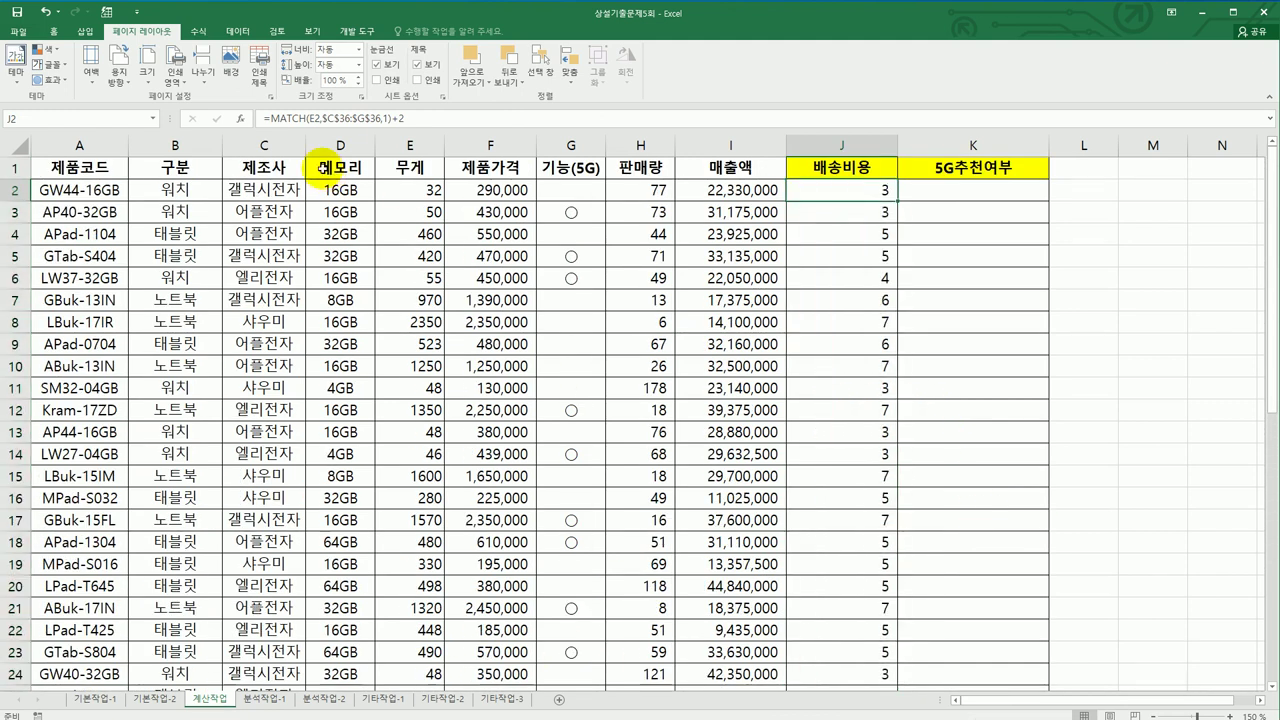
click(269, 118)
text(v;)
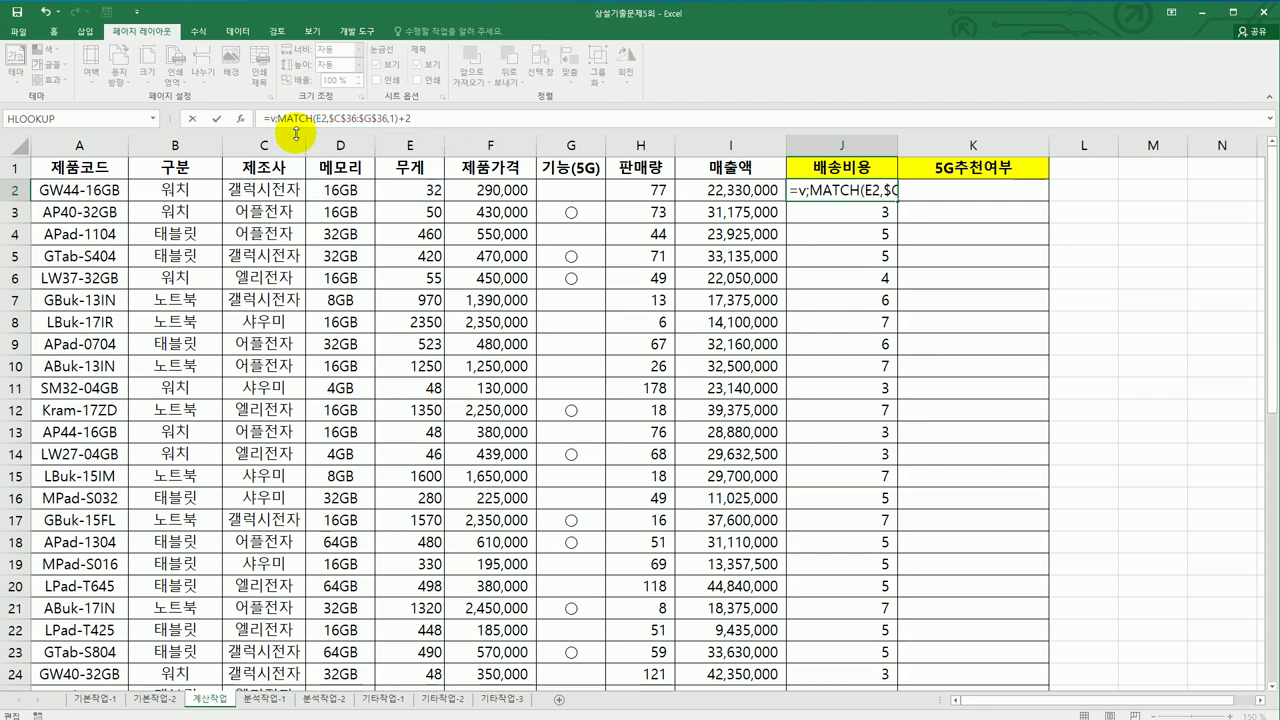
key(BackSpace)
text(l)
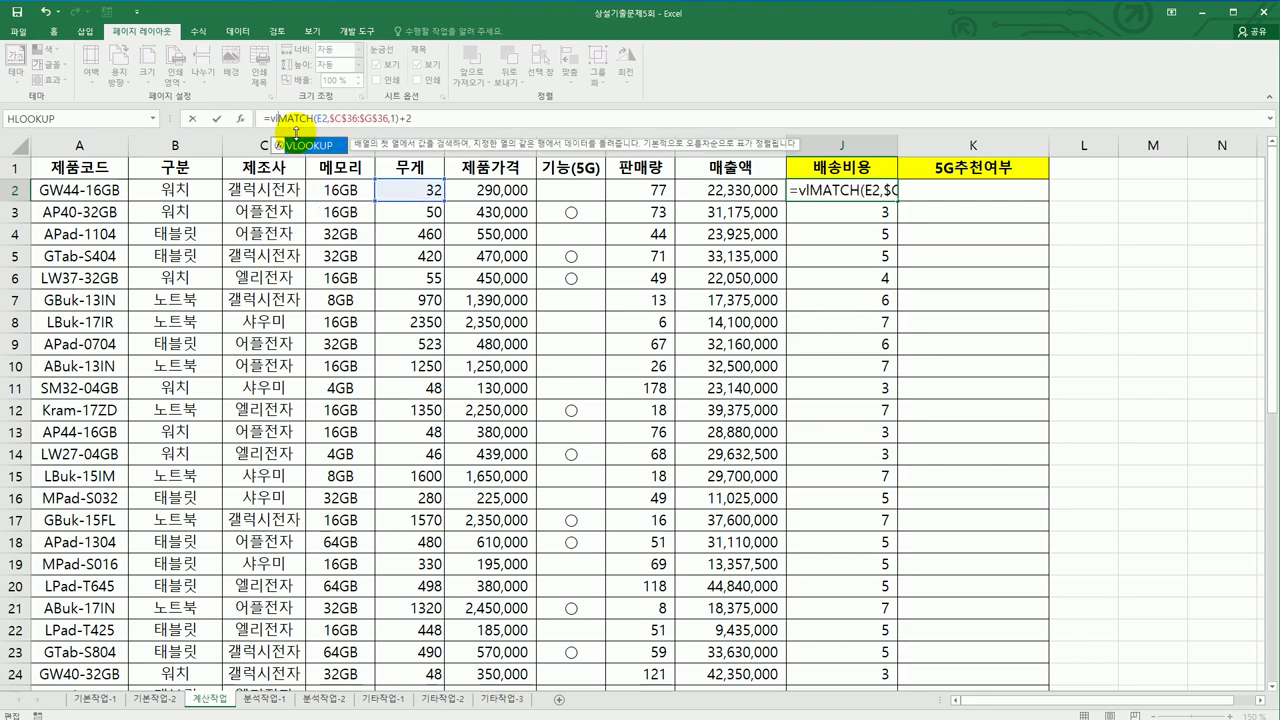
double_click(300, 147)
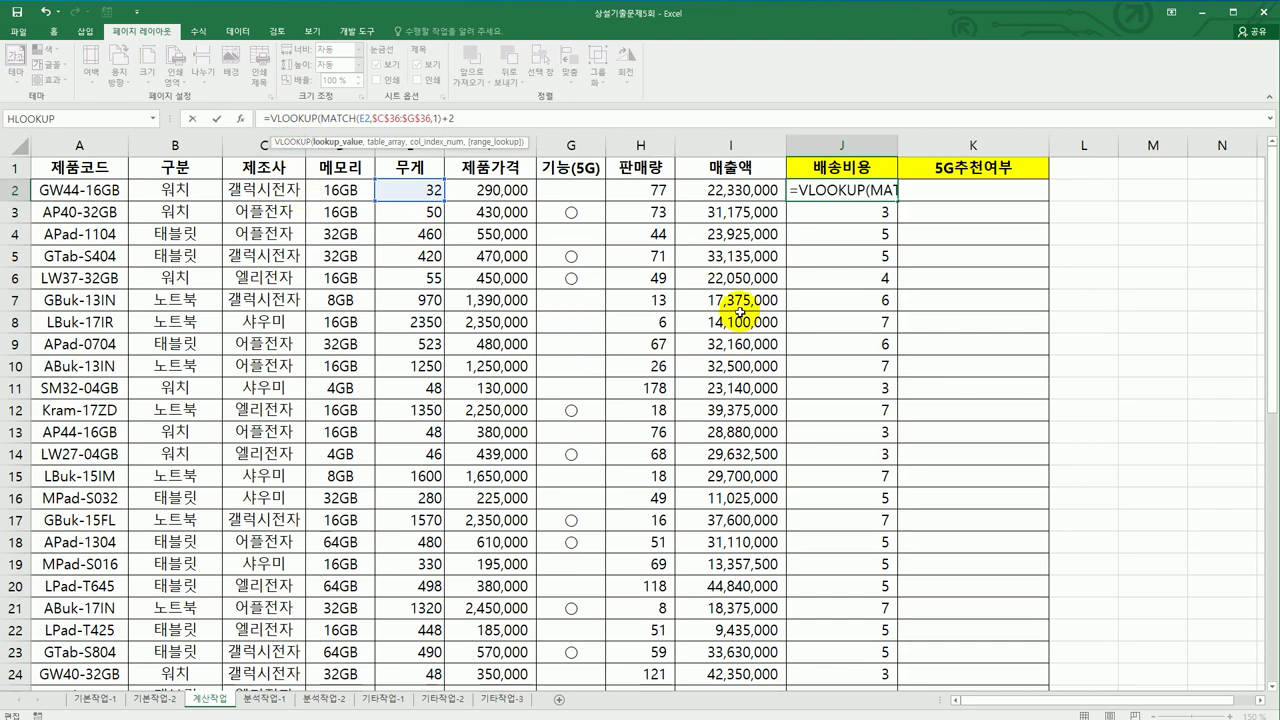
drag(1266, 260, 1249, 402)
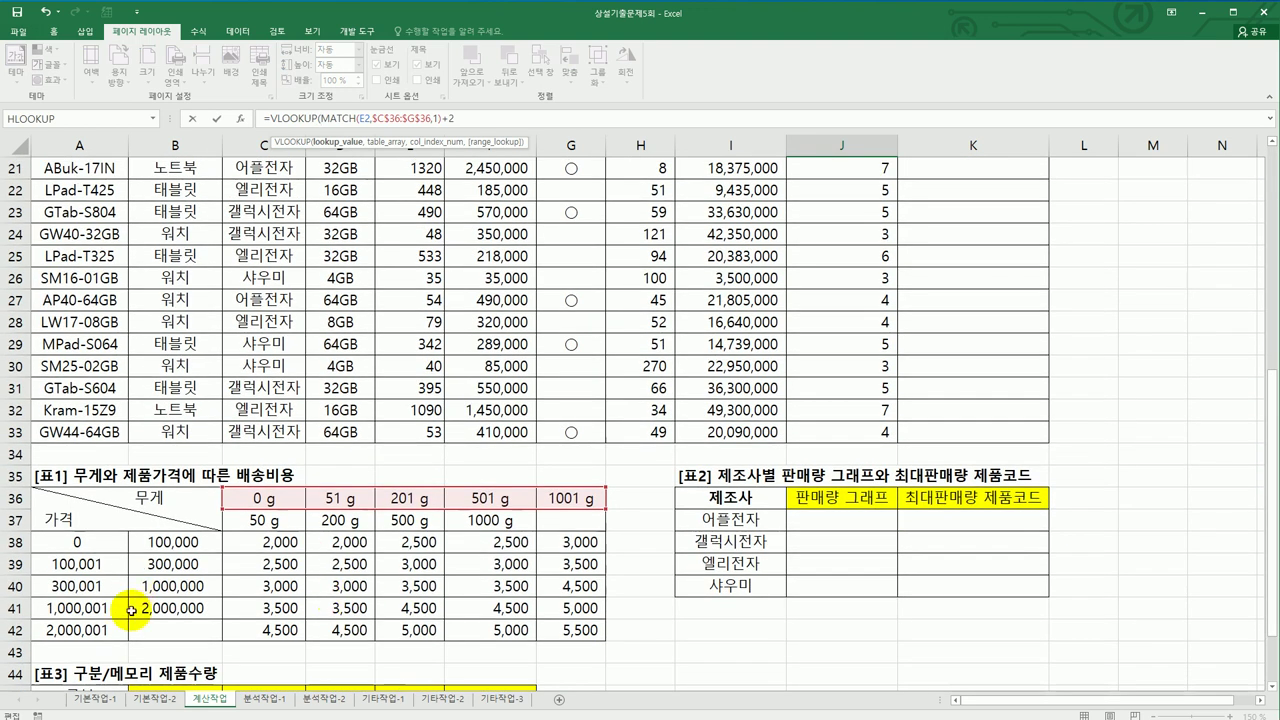
drag(1272, 450, 1266, 215)
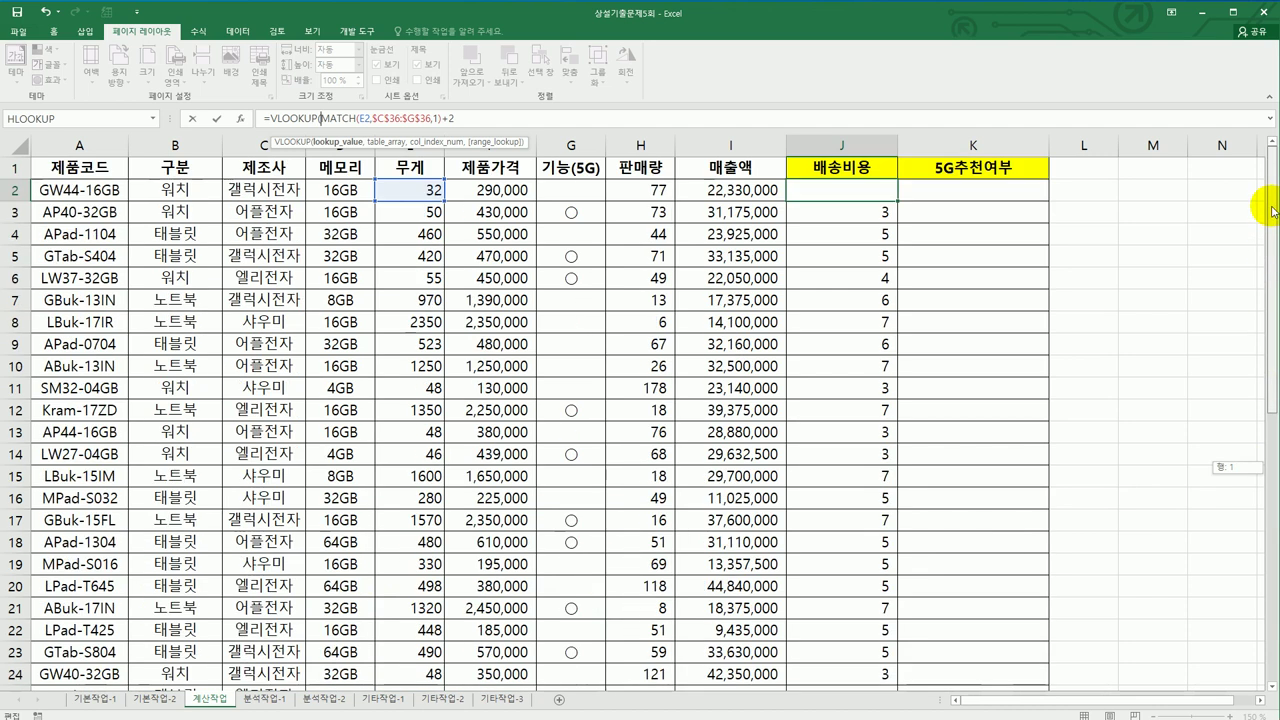
click(520, 189)
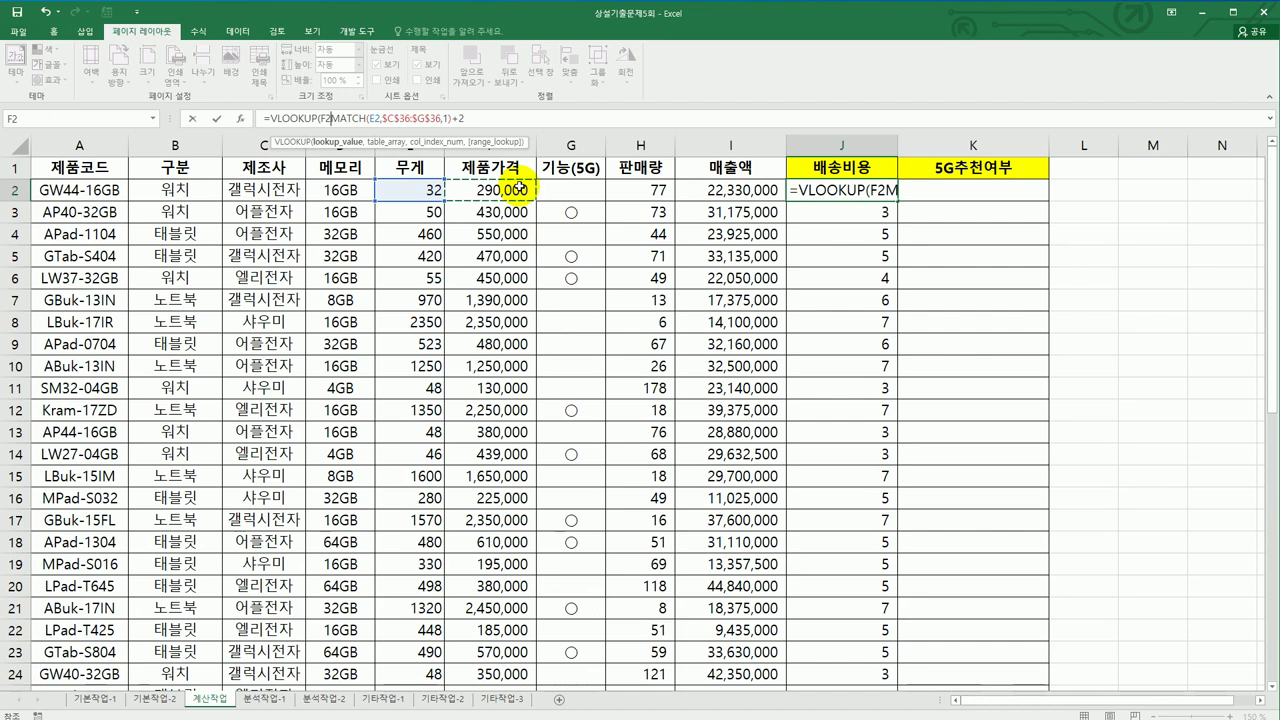
text(,)
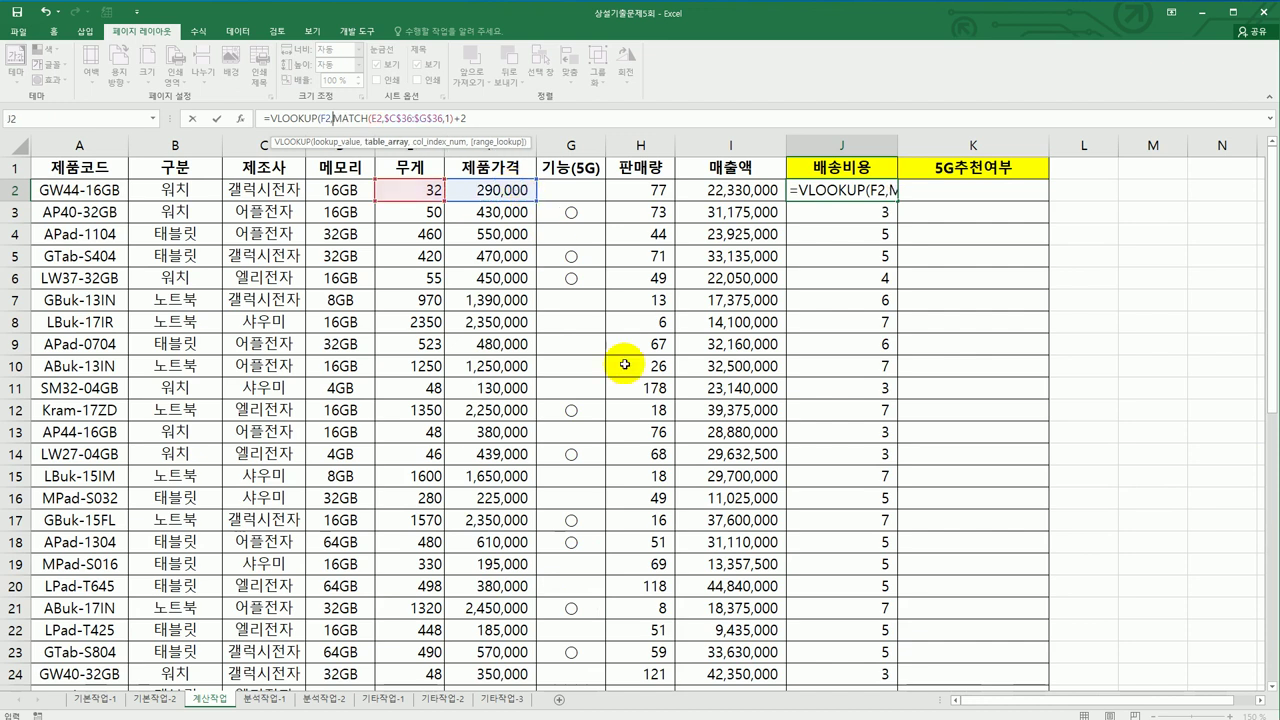
- Add the absolute range $A$38:$G$42 as the table so J2 reads =VLOOKUP(F2,$A$38:$G$42,MATCH(E2,$C$36:$G$36,1)+2)
drag(1270, 232, 1270, 523)
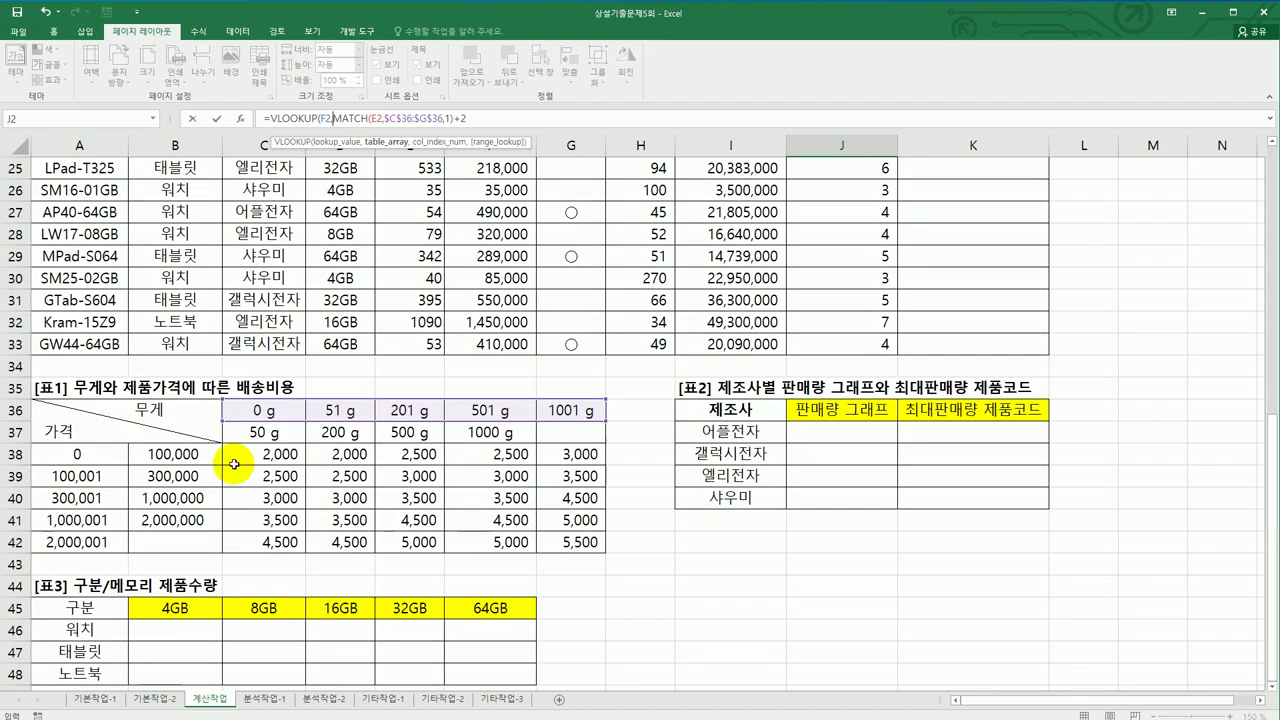
click(80, 458)
drag(80, 458, 560, 552)
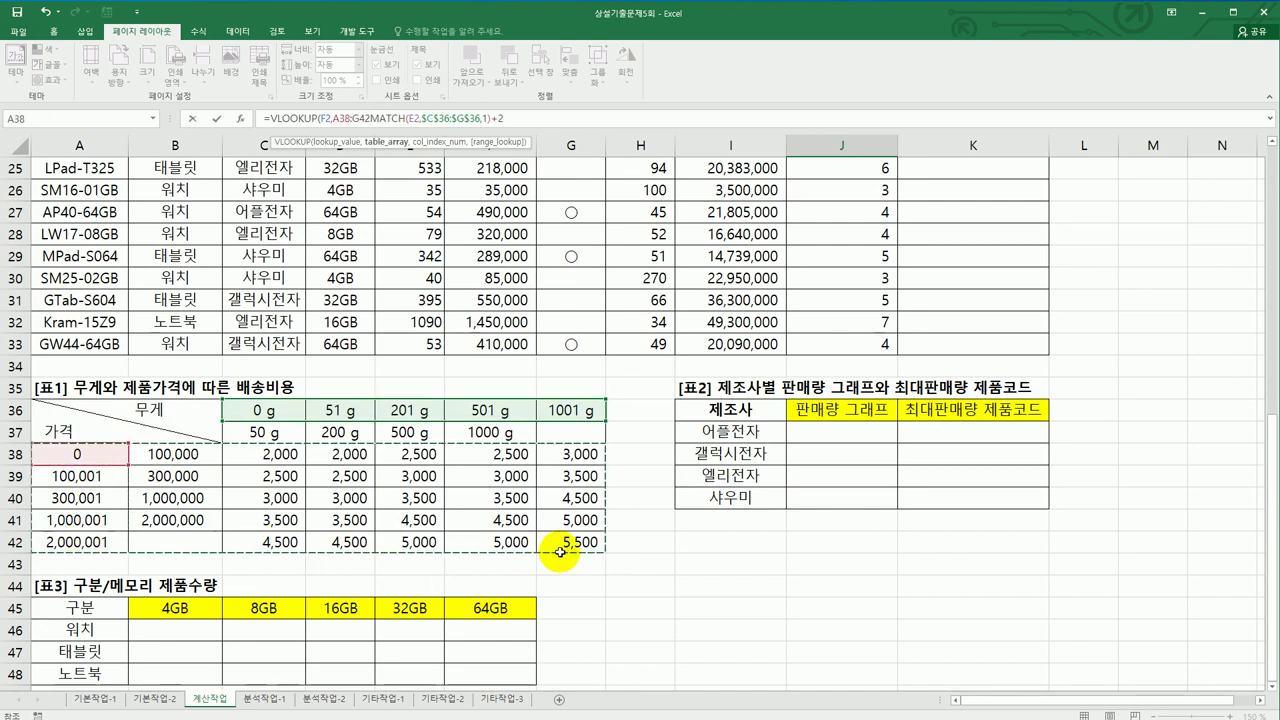
key(F4)
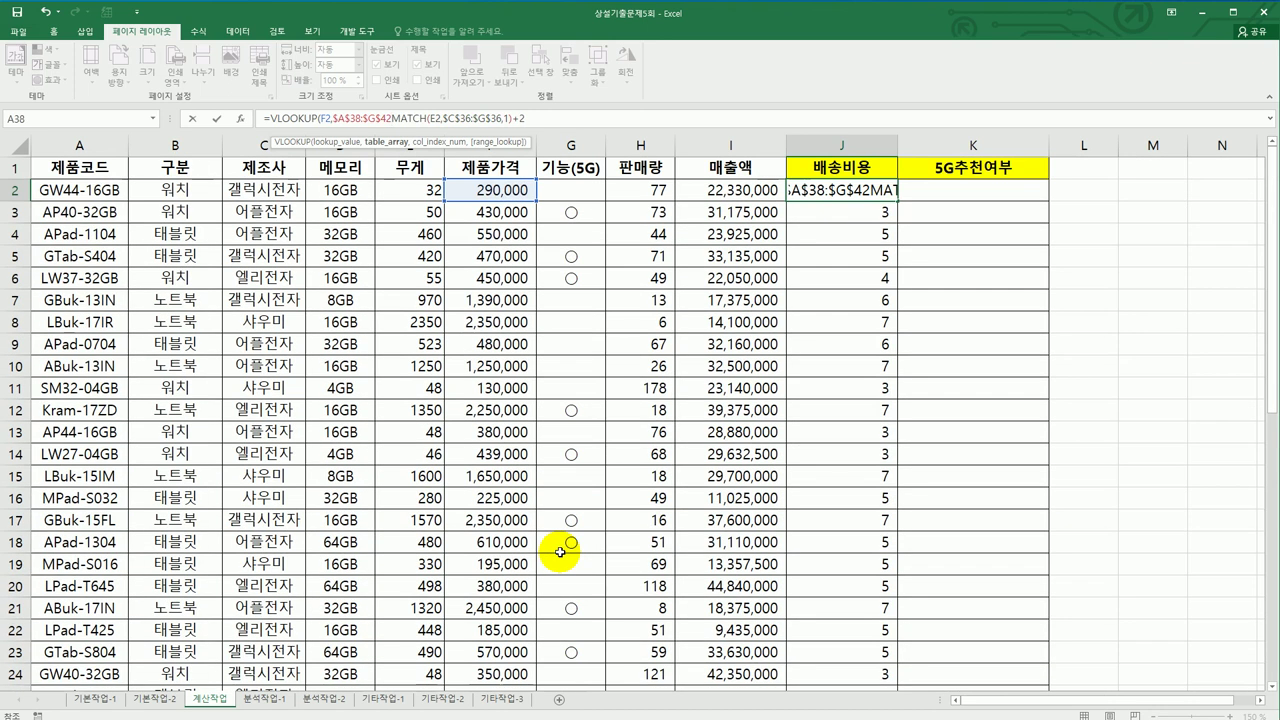
text(,)
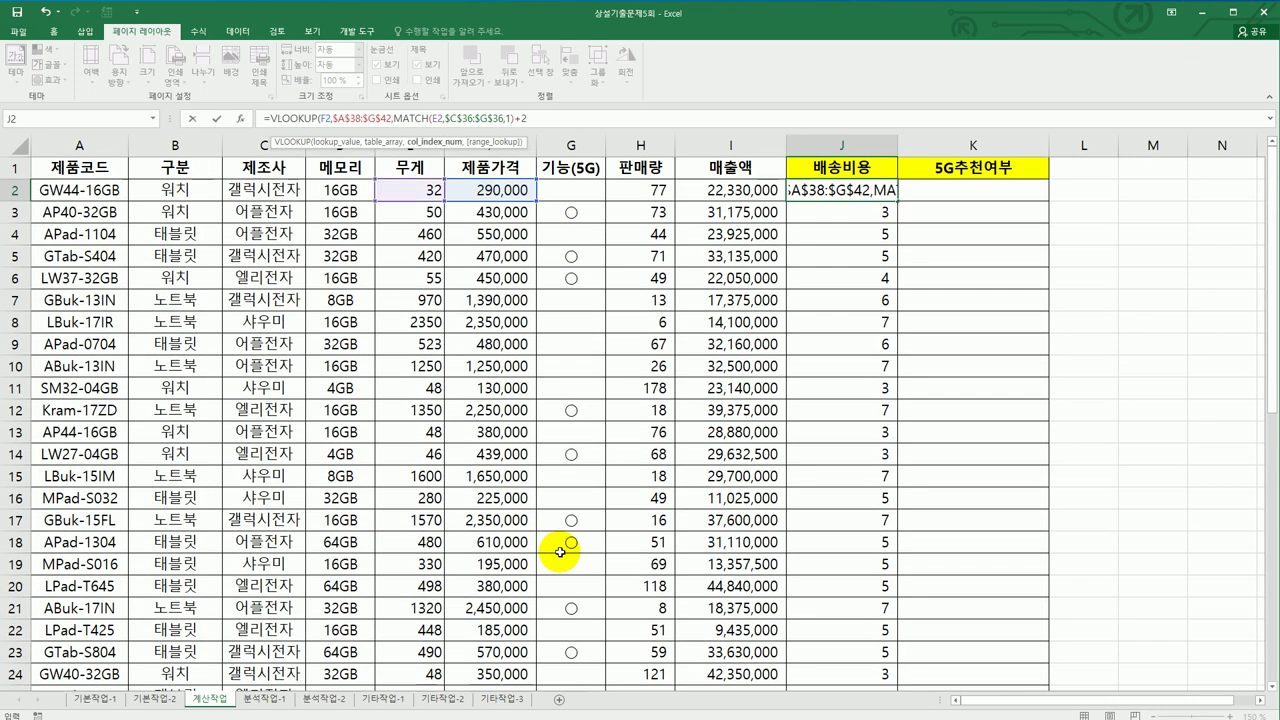
click(538, 121)
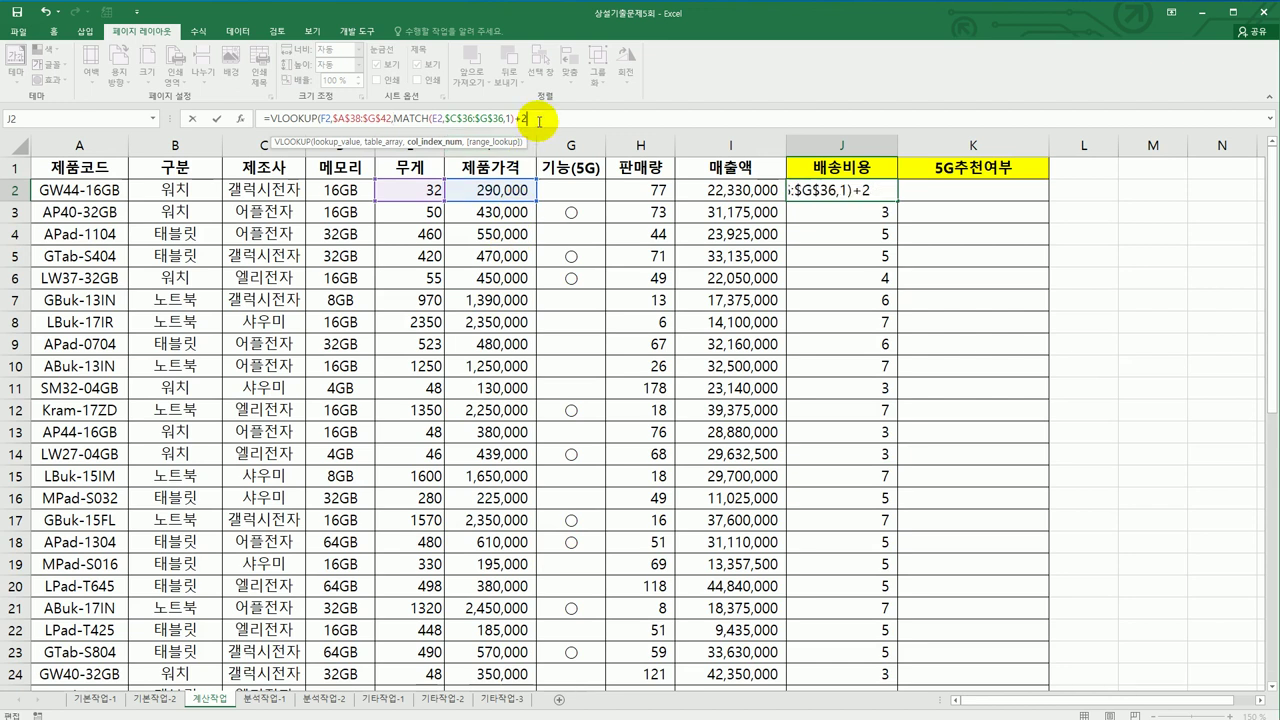
key(Return)
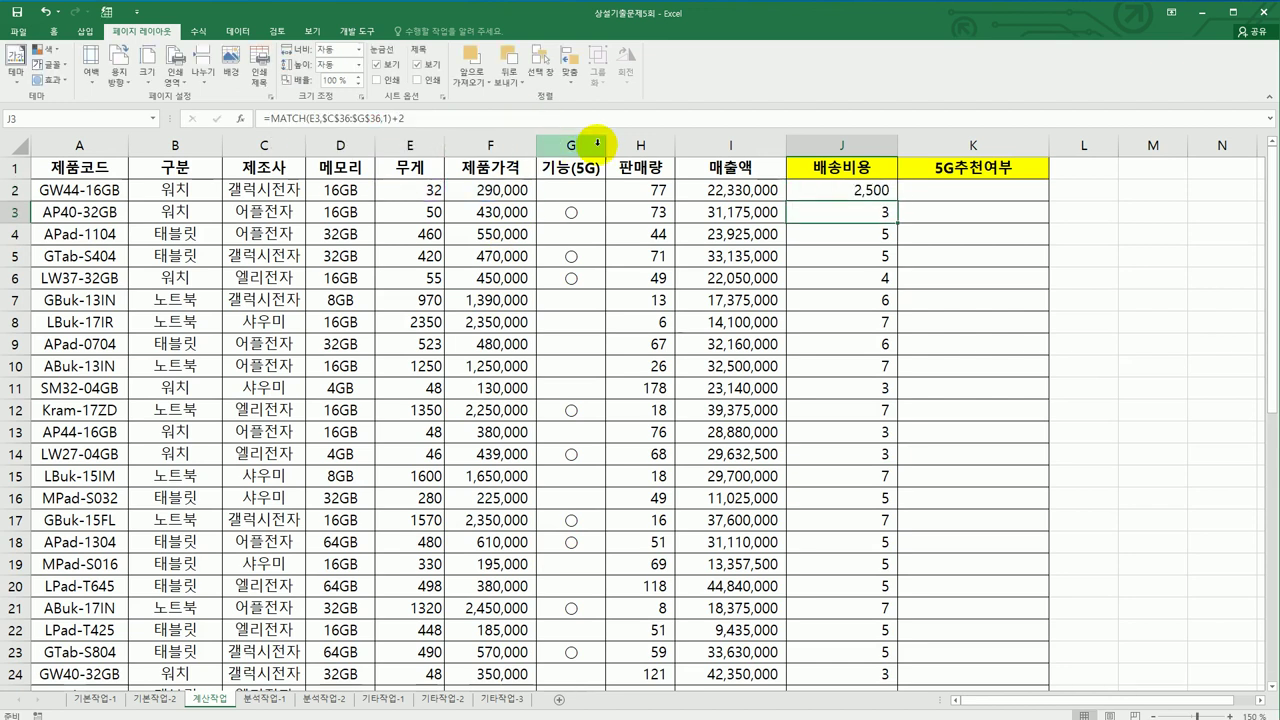
- Fill J2's completed VLOOKUP formula down the 배송비용 column to J33
click(843, 188)
drag(899, 201, 899, 201)
double_click(899, 201)
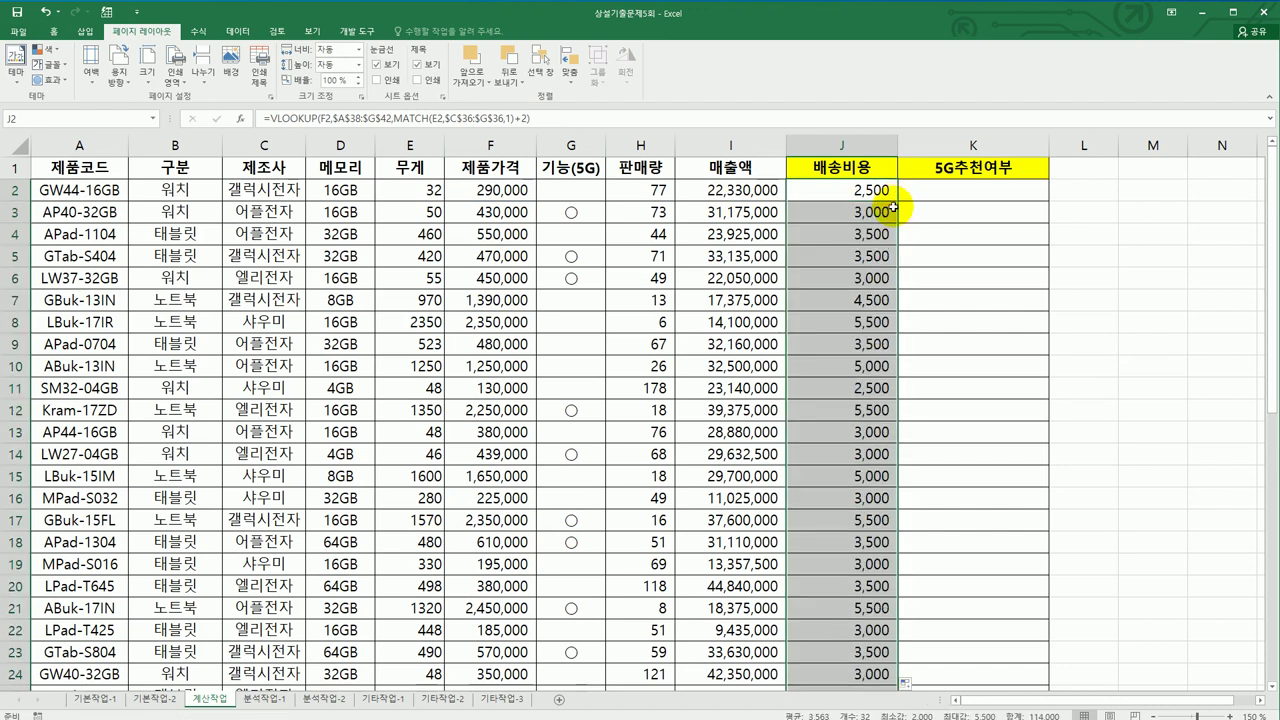
scroll(893, 207, down, 3)
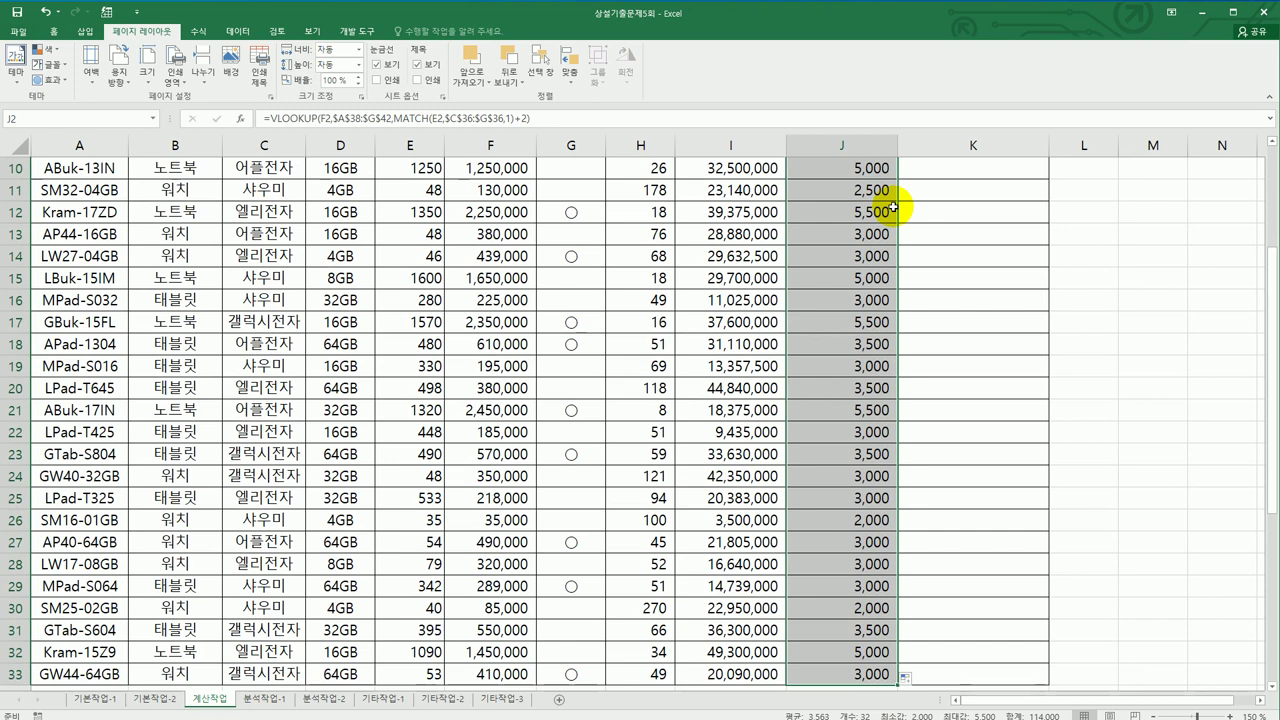
scroll(996, 195, up, 3)
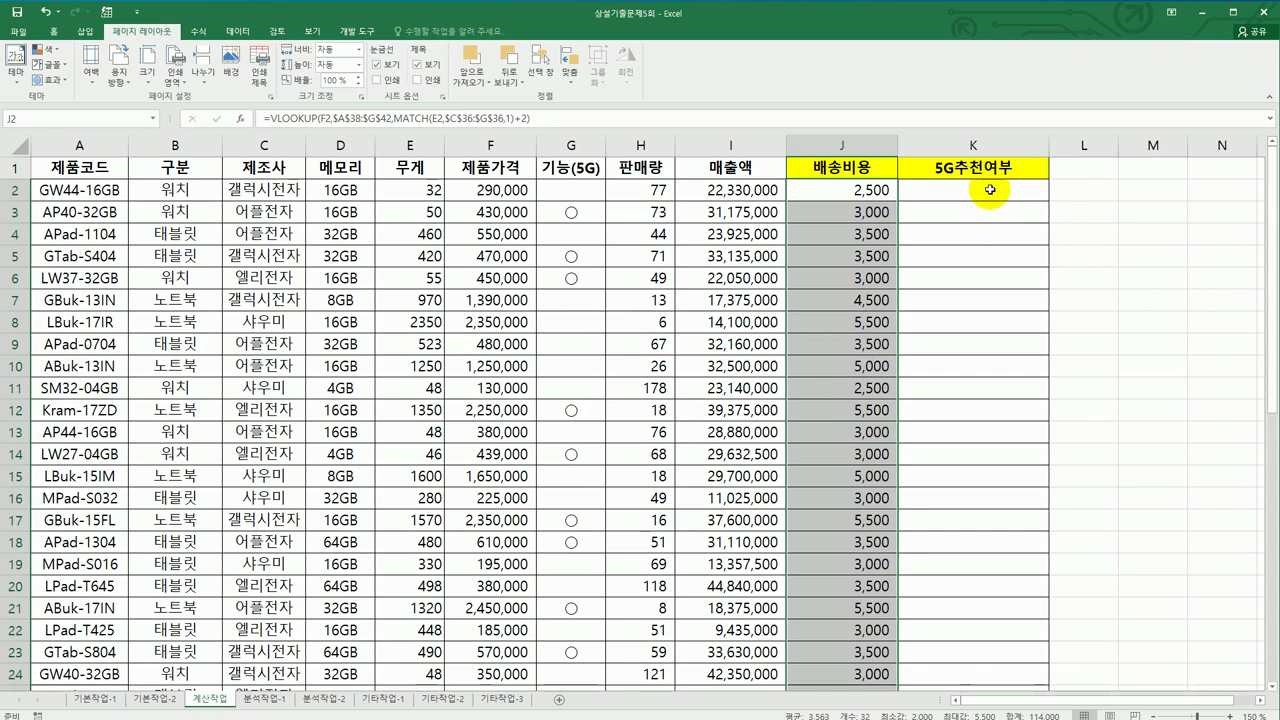
- Switch to the Visual Basic editor and insert a new module for the 5G추천여부 function
click(989, 189)
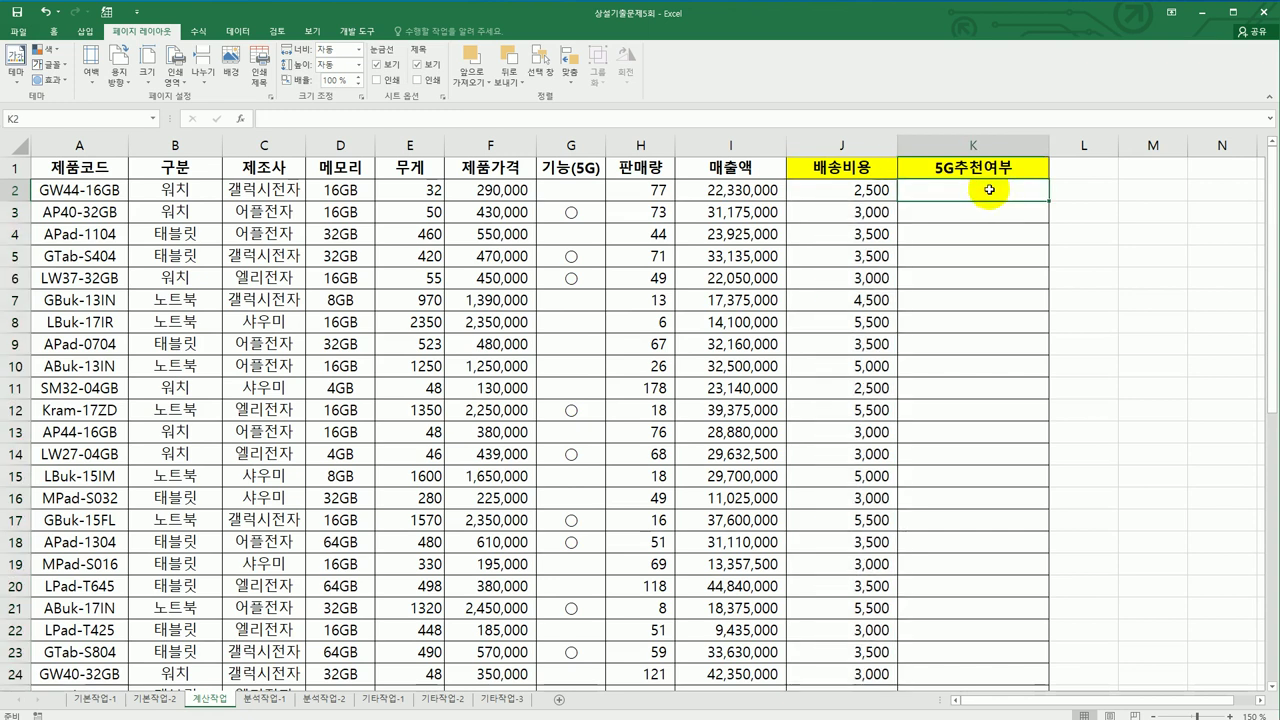
click(352, 32)
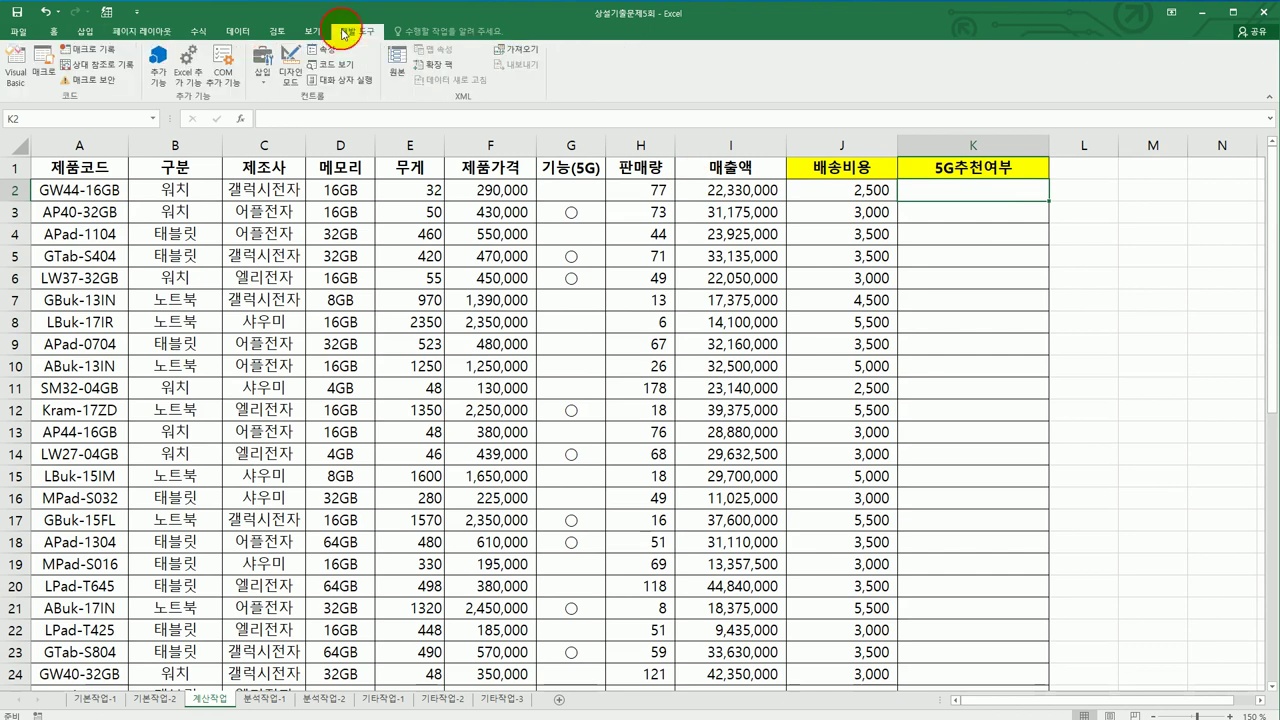
click(15, 70)
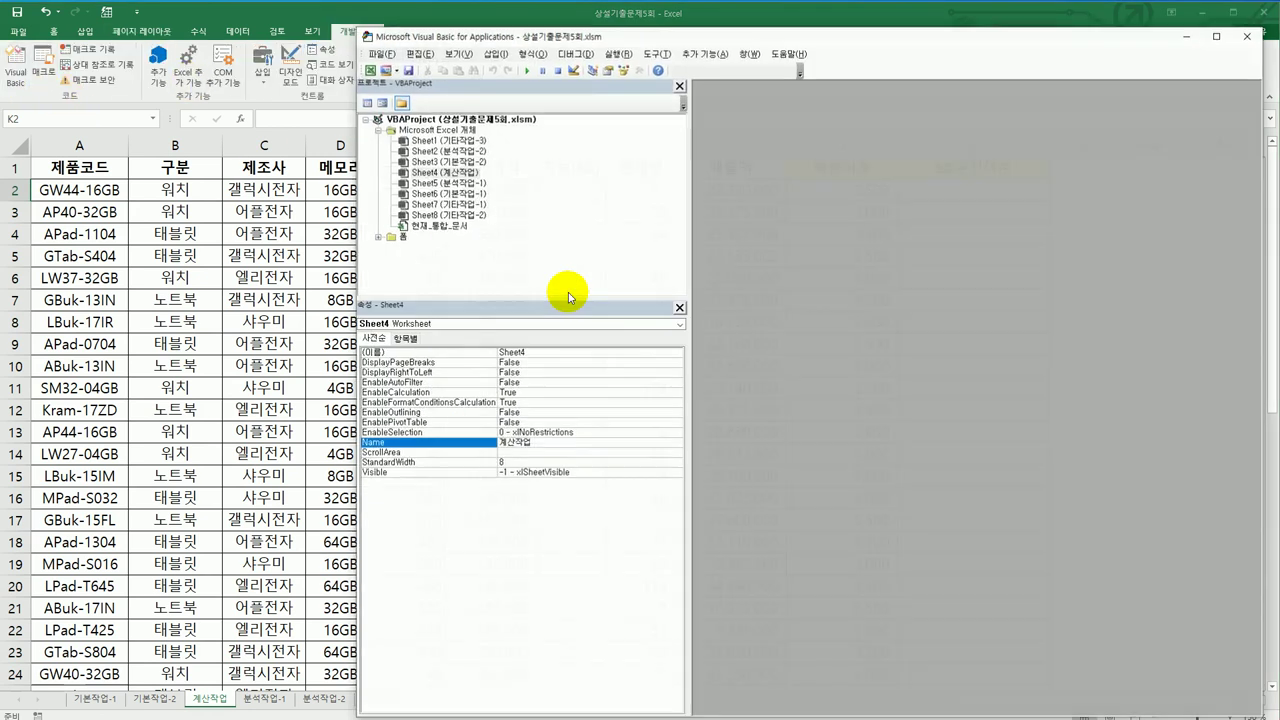
click(493, 54)
click(470, 98)
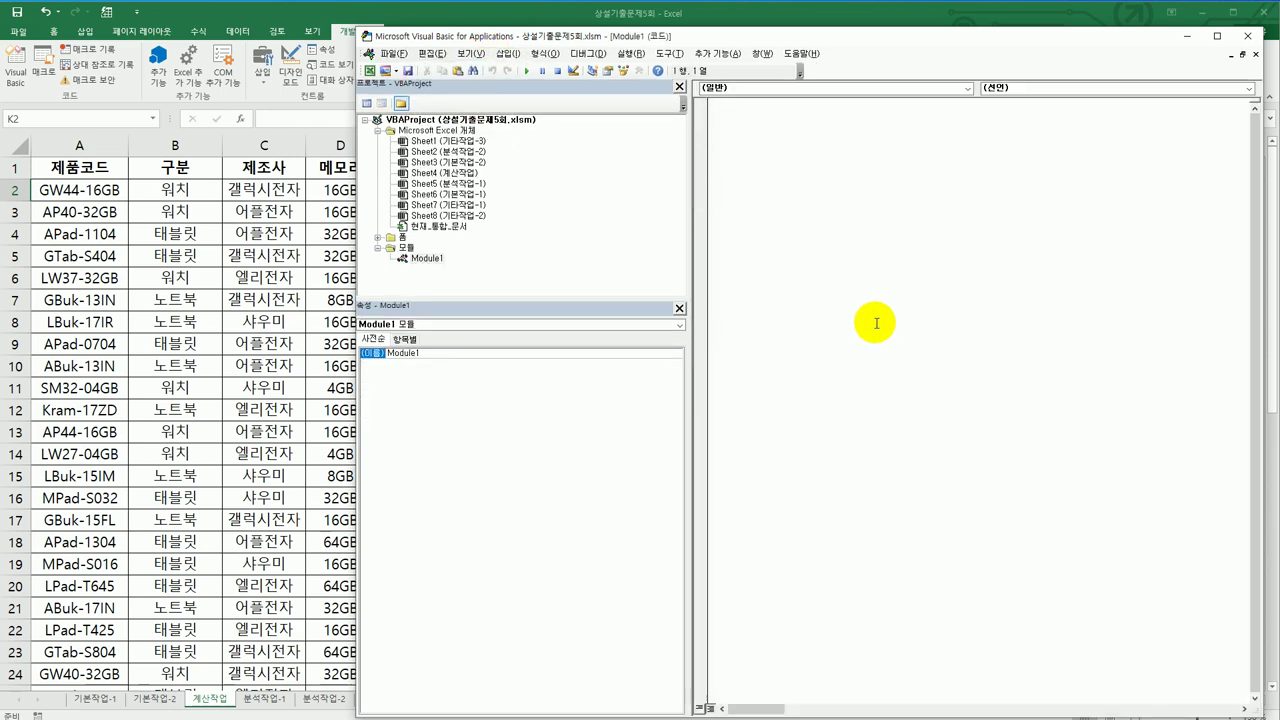
- Declare Public Function fn5G추천여부(무게, 기능) in the module and begin its condition with if 무게 <=100 and
text(ㅁpublic function fn50)
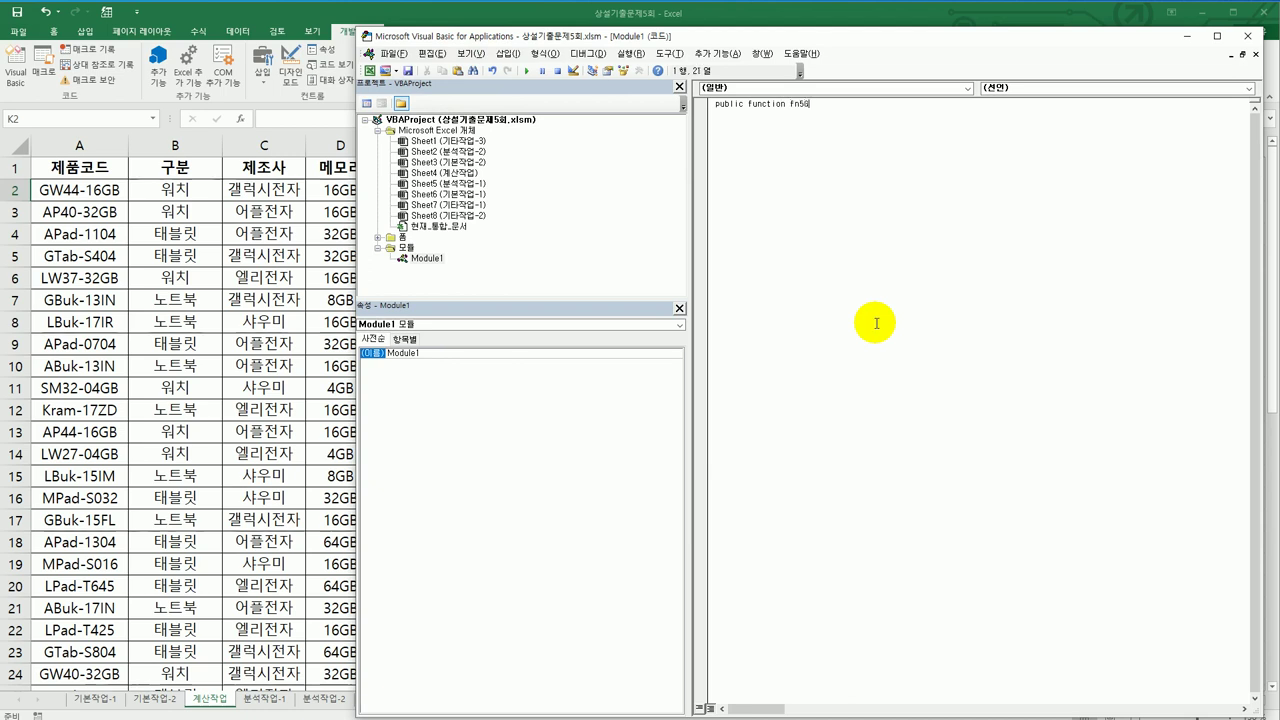
text(cn추천여부()
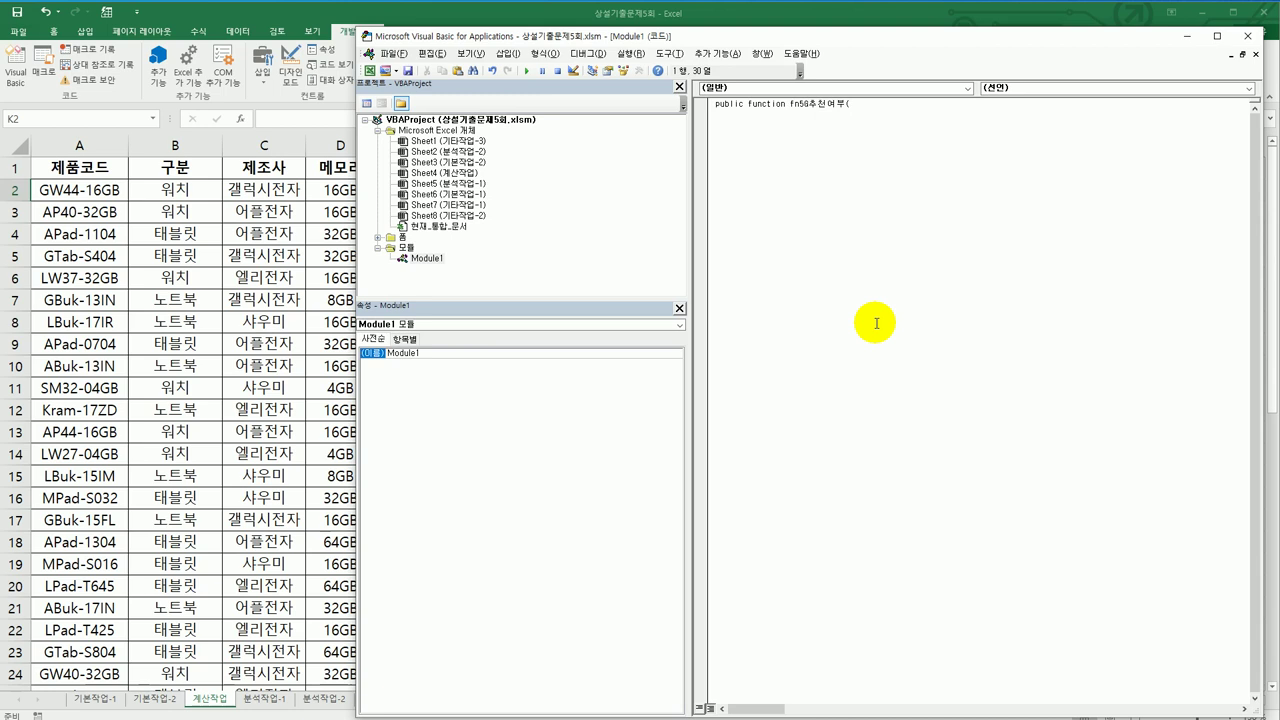
text(무게, 기능))
key(Return)
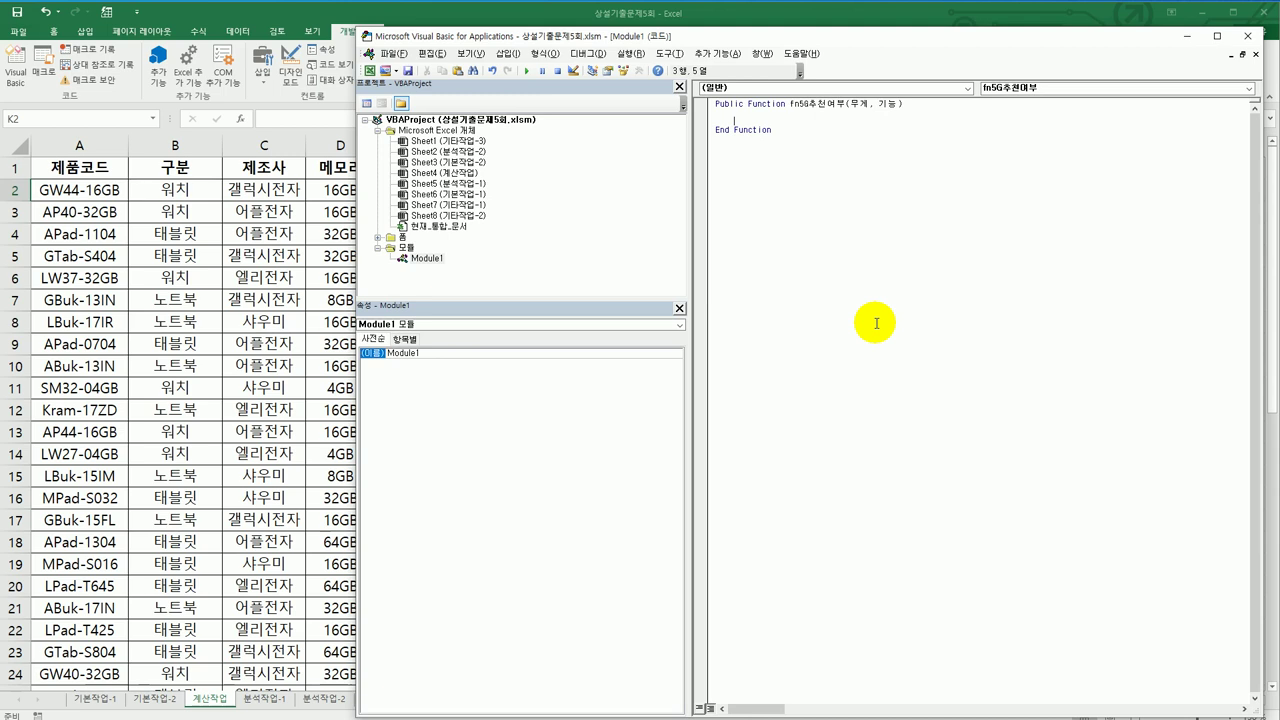
text(if 무게 < =100 and)
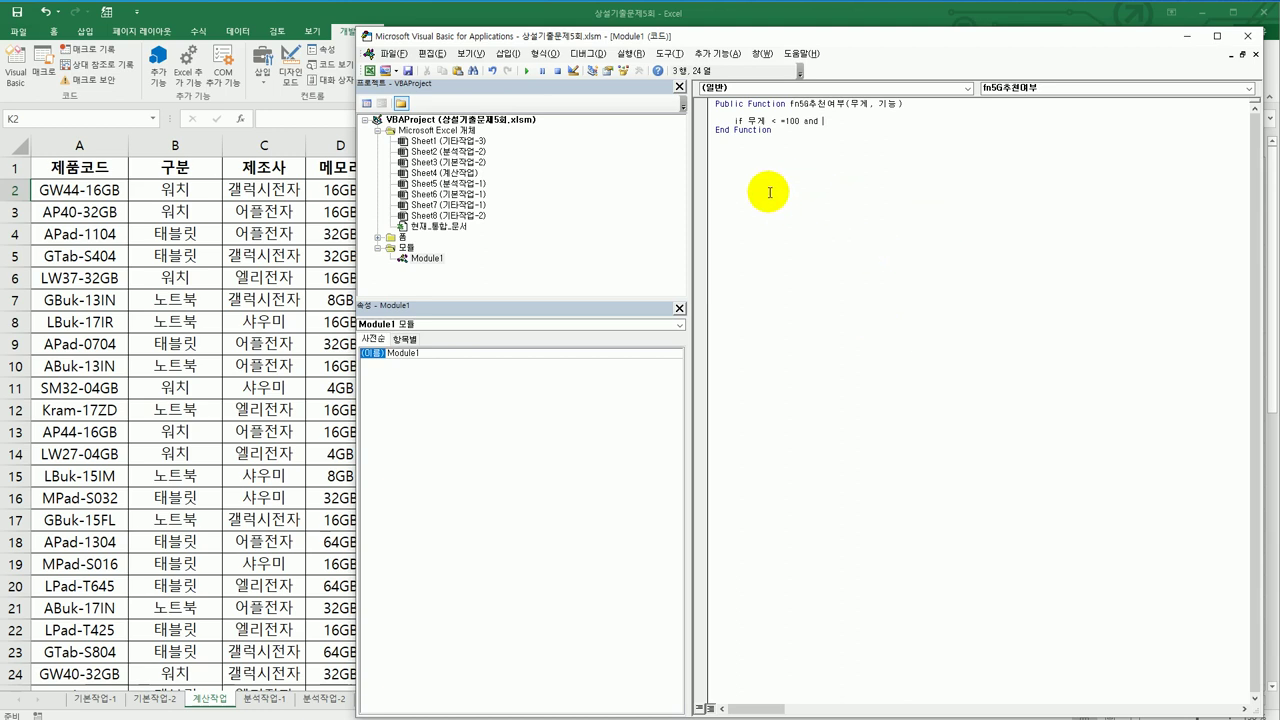
- Switch back to the worksheet and examine the circle symbol stored in G3 of the 기능(5G) column
click(316, 245)
click(576, 213)
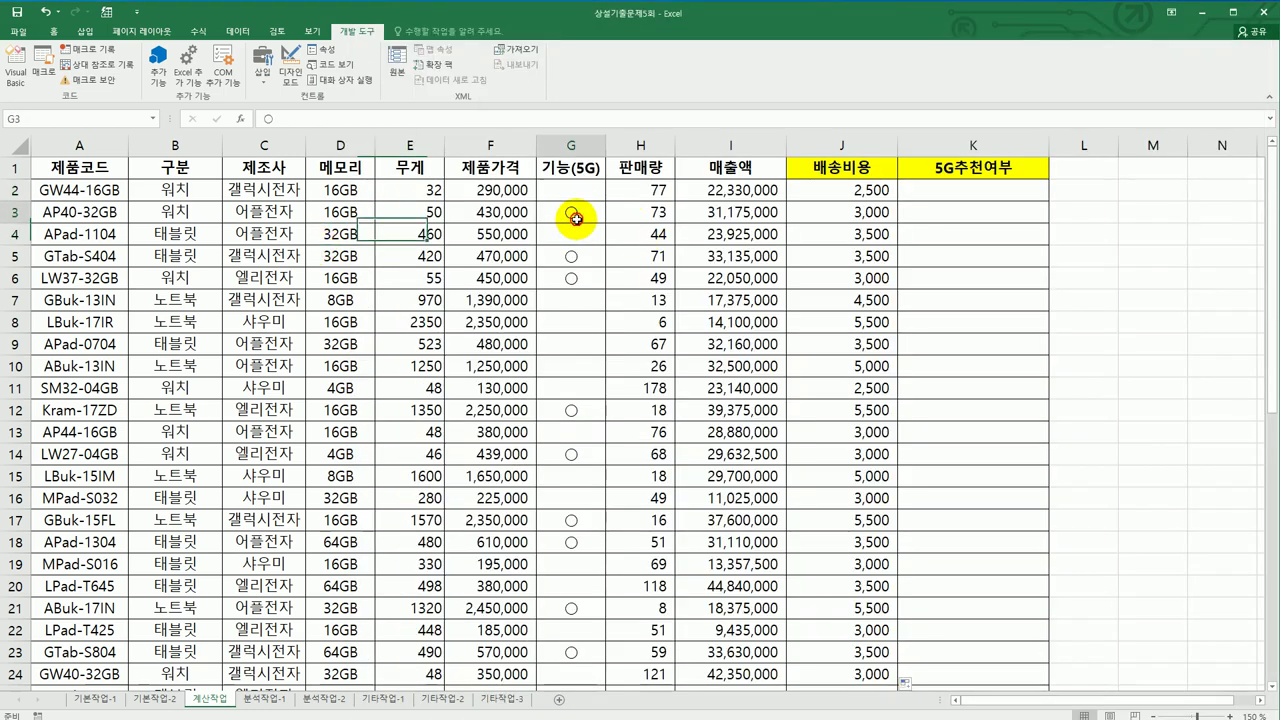
double_click(576, 213)
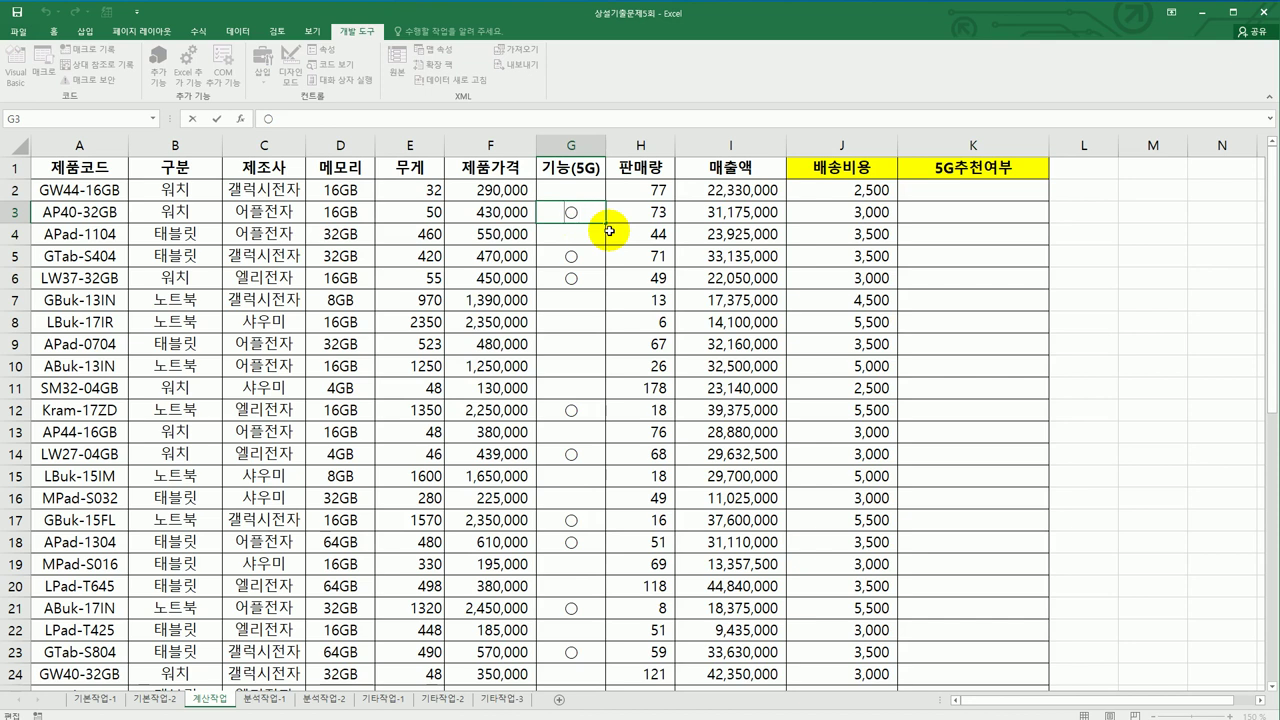
key(Return)
- Enter the special character ○ in G2 from the ㅁ symbol list
key(Up)
key(Up)
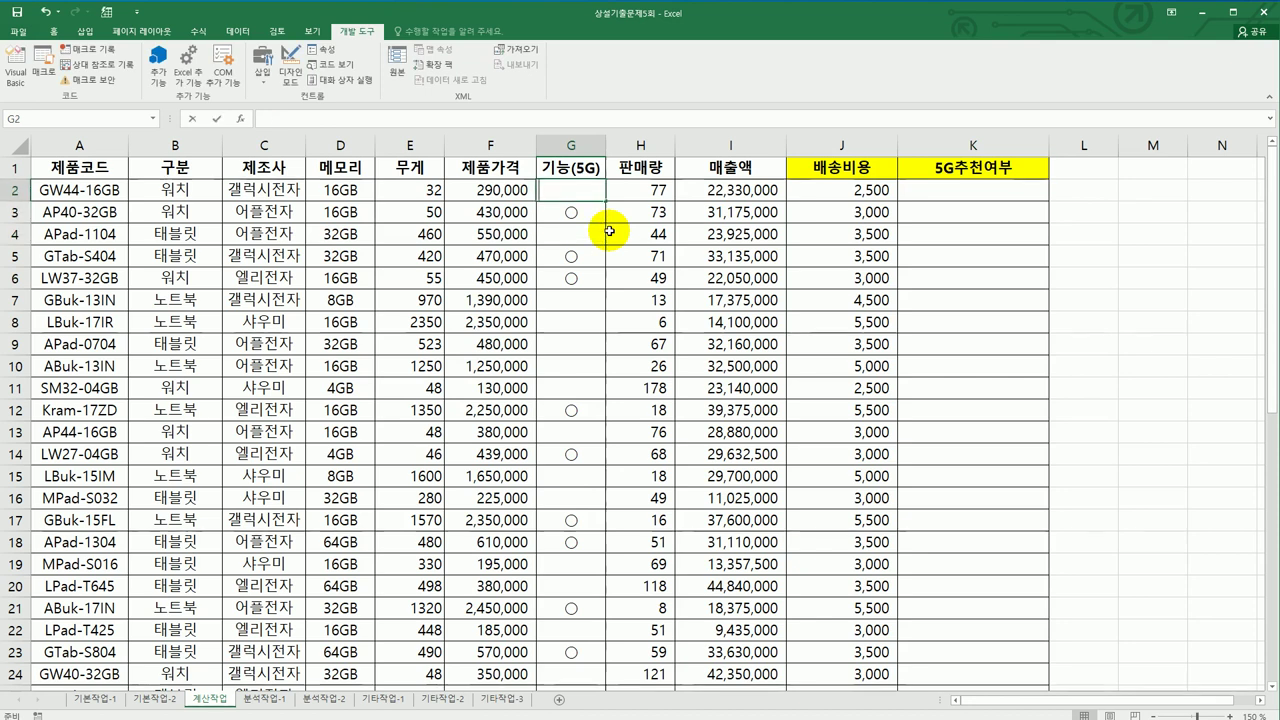
text(ㅁ)
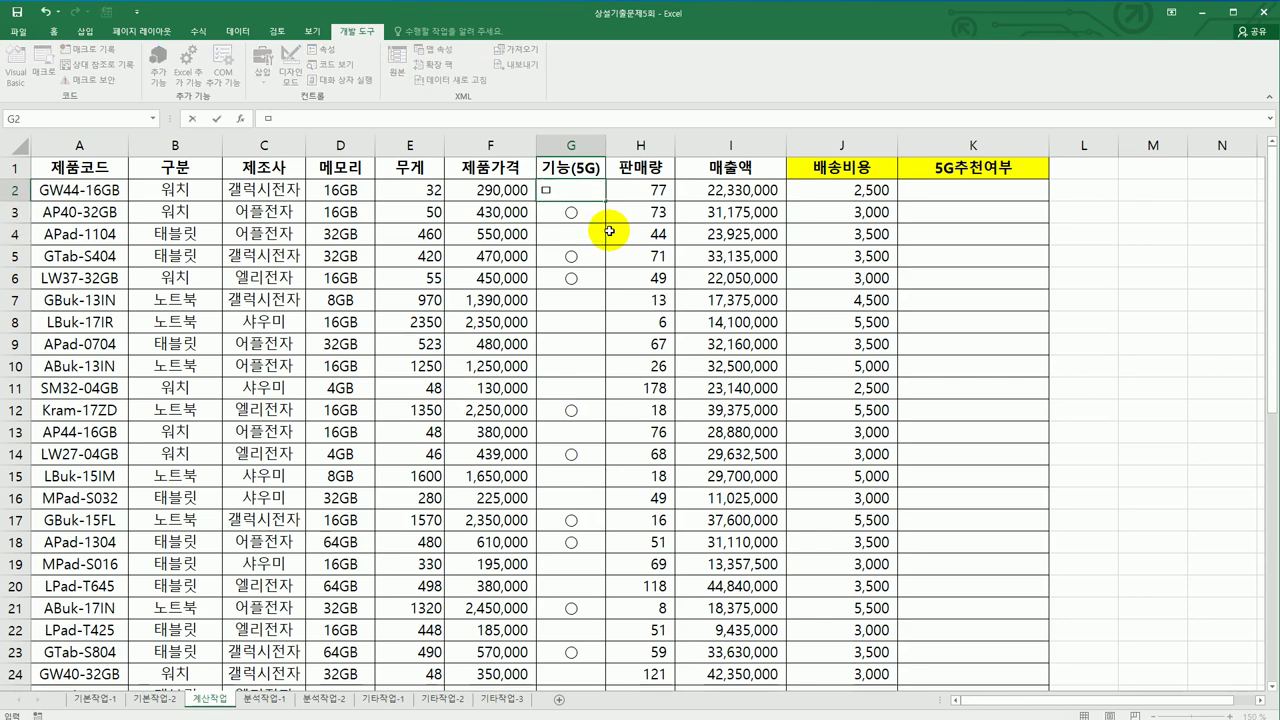
key(Hangul_Hanja)
click(547, 361)
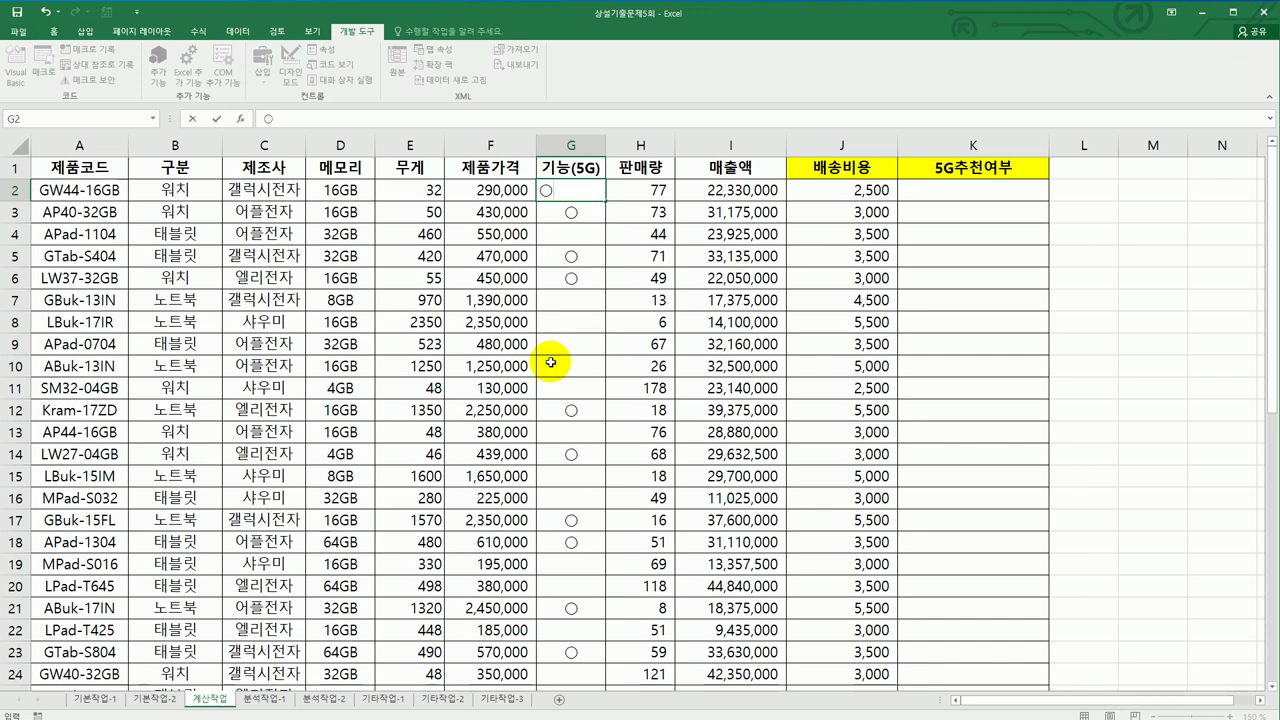
- Enter the Korean consonant ㅇ in G4 for comparison and clear both G4 and G2
click(575, 236)
key(Delete)
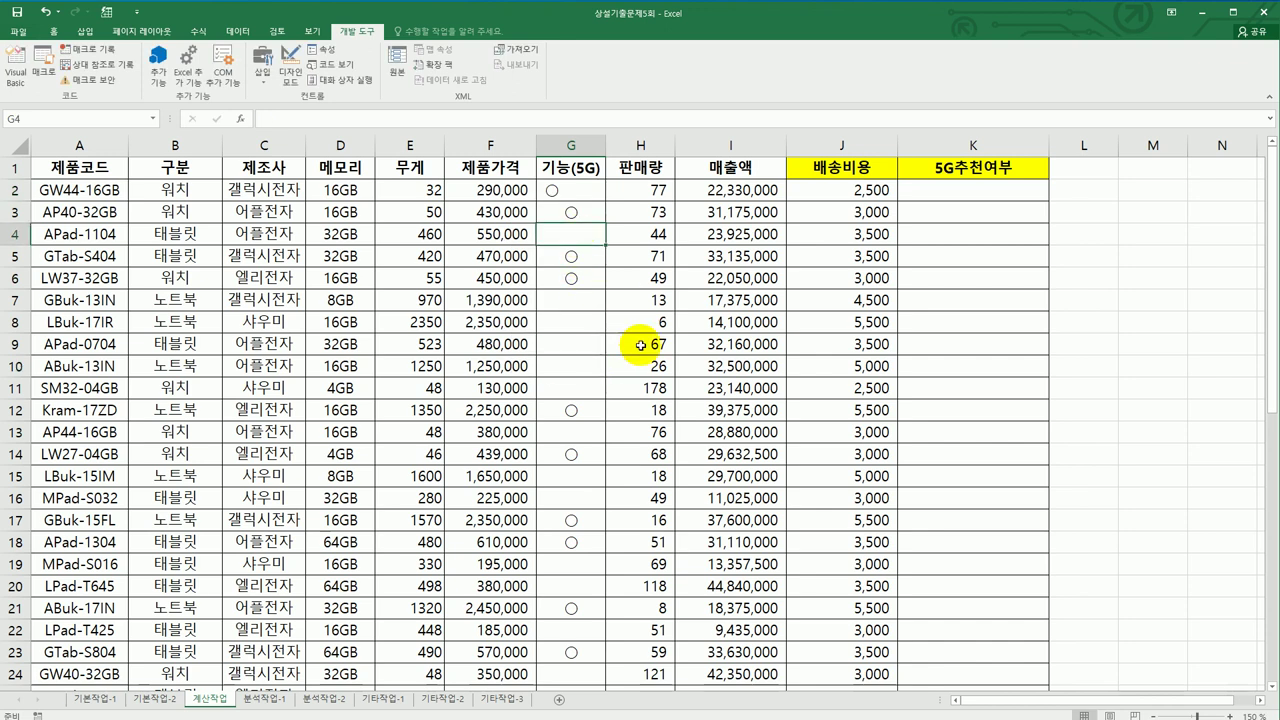
text(ㅇ)
key(Return)
key(Up)
key(Delete)
key(Up)
key(Up)
key(Delete)
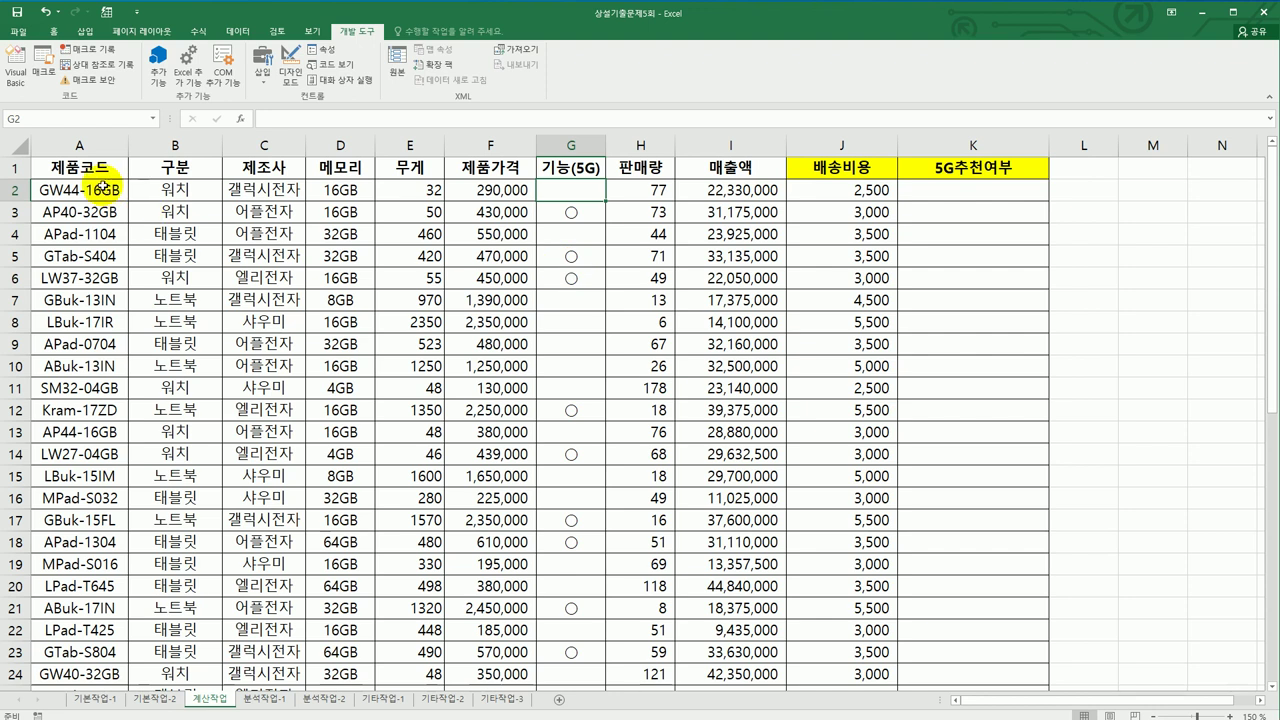
- Return to the Visual Basic module and complete the If condition with 기능 = "○" Then, using the circle special character
click(18, 74)
click(851, 132)
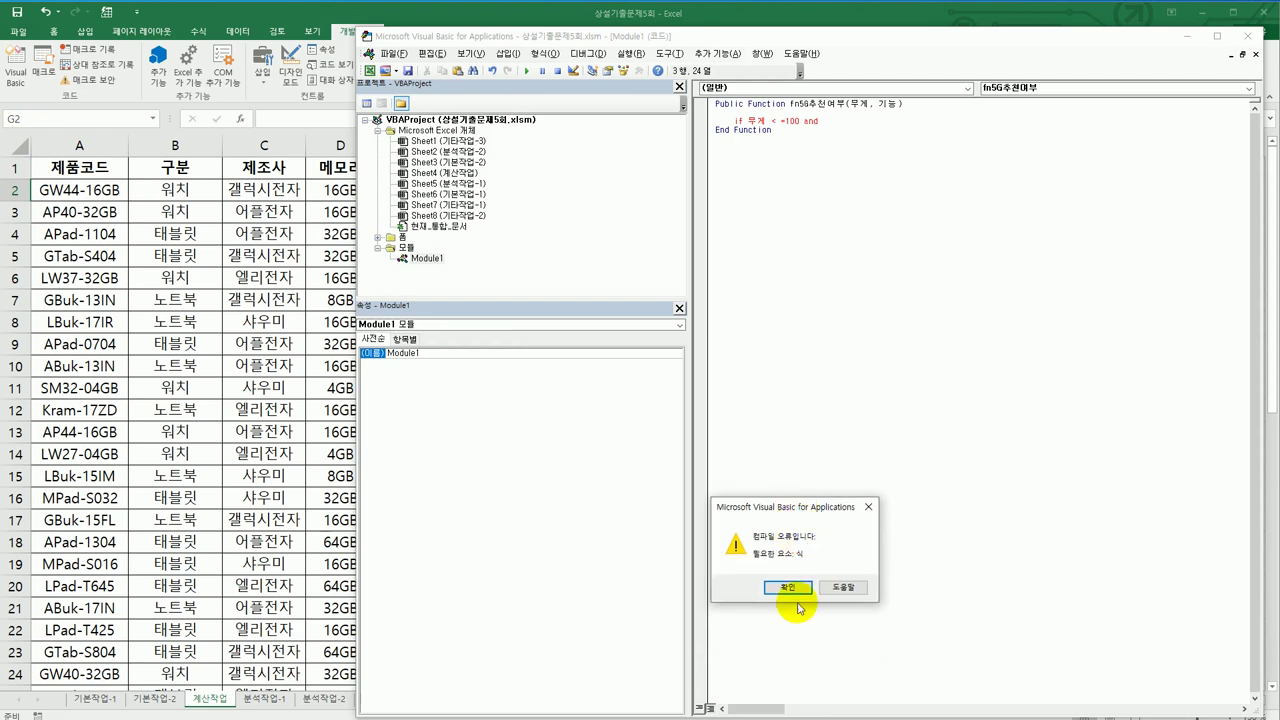
click(868, 507)
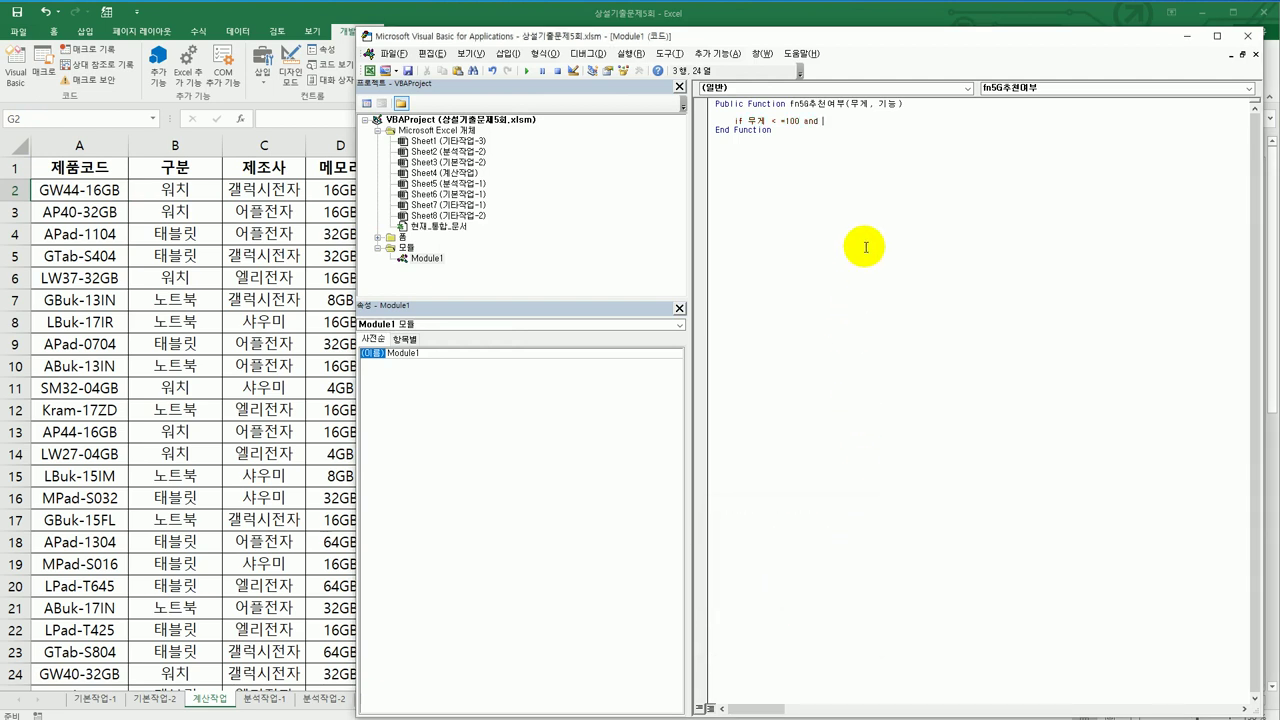
text(rls)
key(BackSpace)
key(BackSpace)
text(기능 = "ㅁ)
key(Hangul_Hanja)
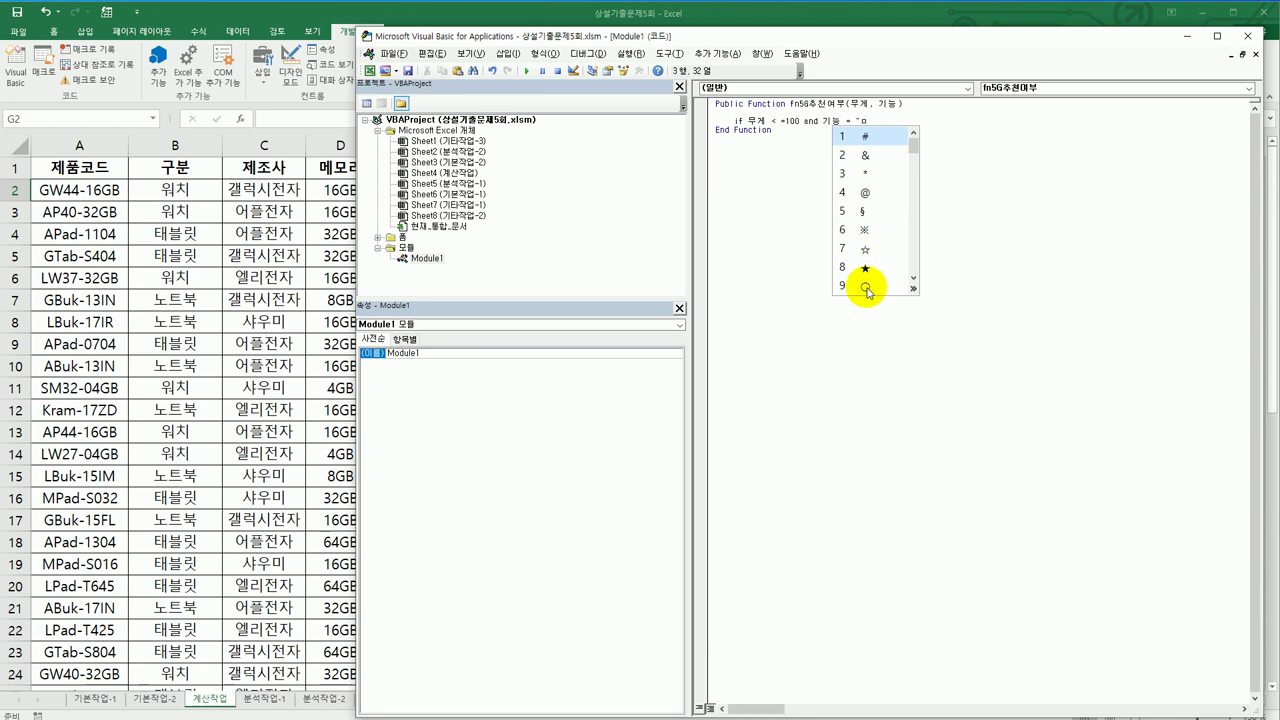
click(866, 287)
text(")
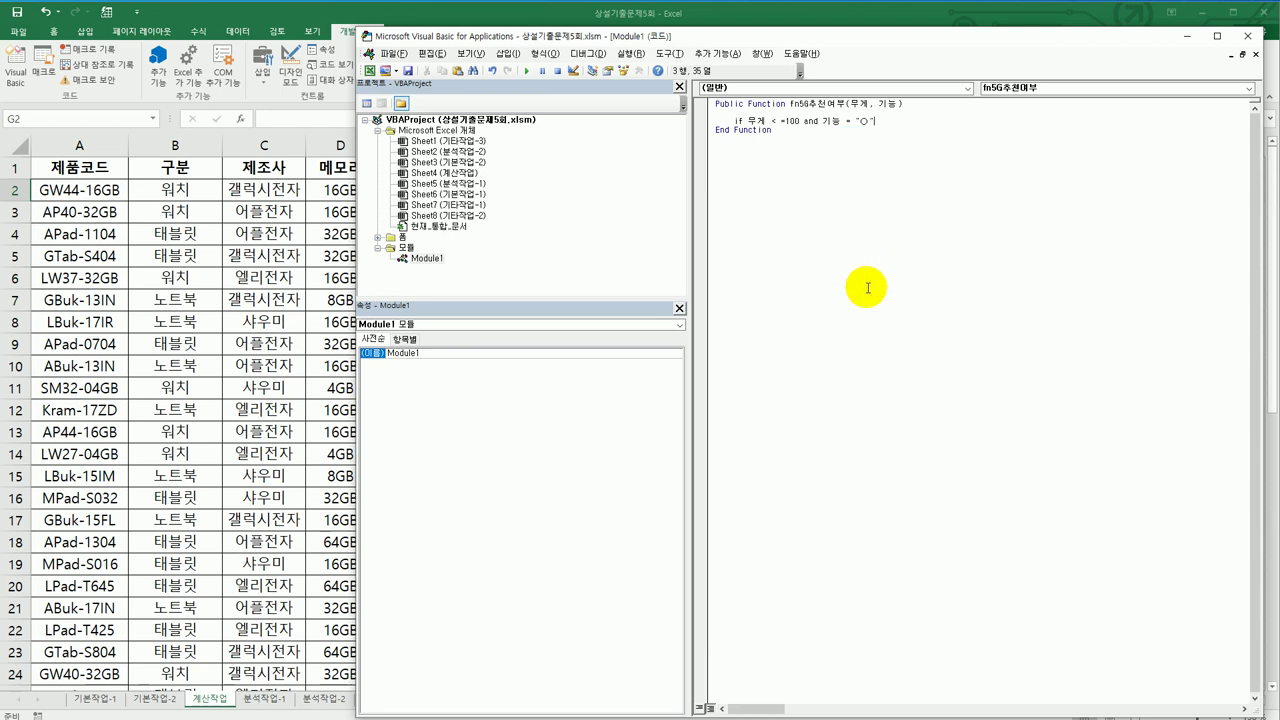
text( then)
key(Return)
- Assign "추천" to fn5G추천여부 inside the If branch
text(fn5G추천여부 =)
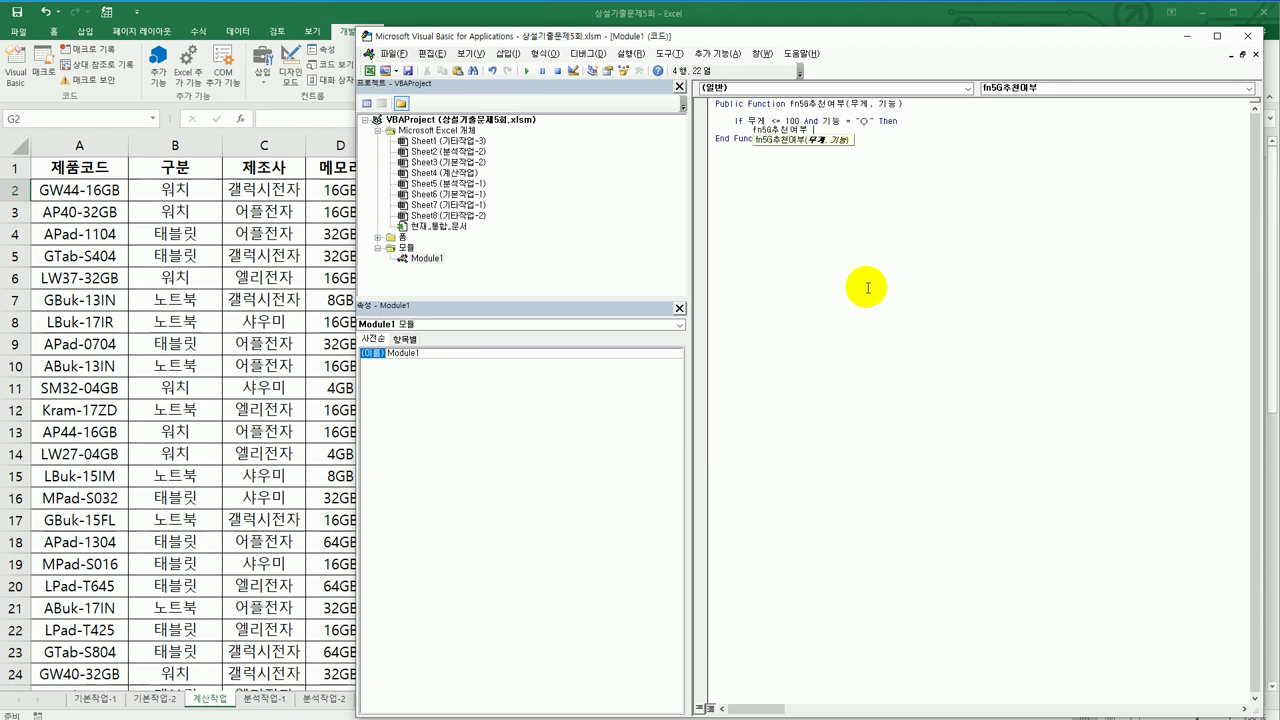
text(추천")
key(Return)
- Add an Else branch with a copy of the assignment line, changed so that fn5G추천여부 returns an empty string ""
text(els)
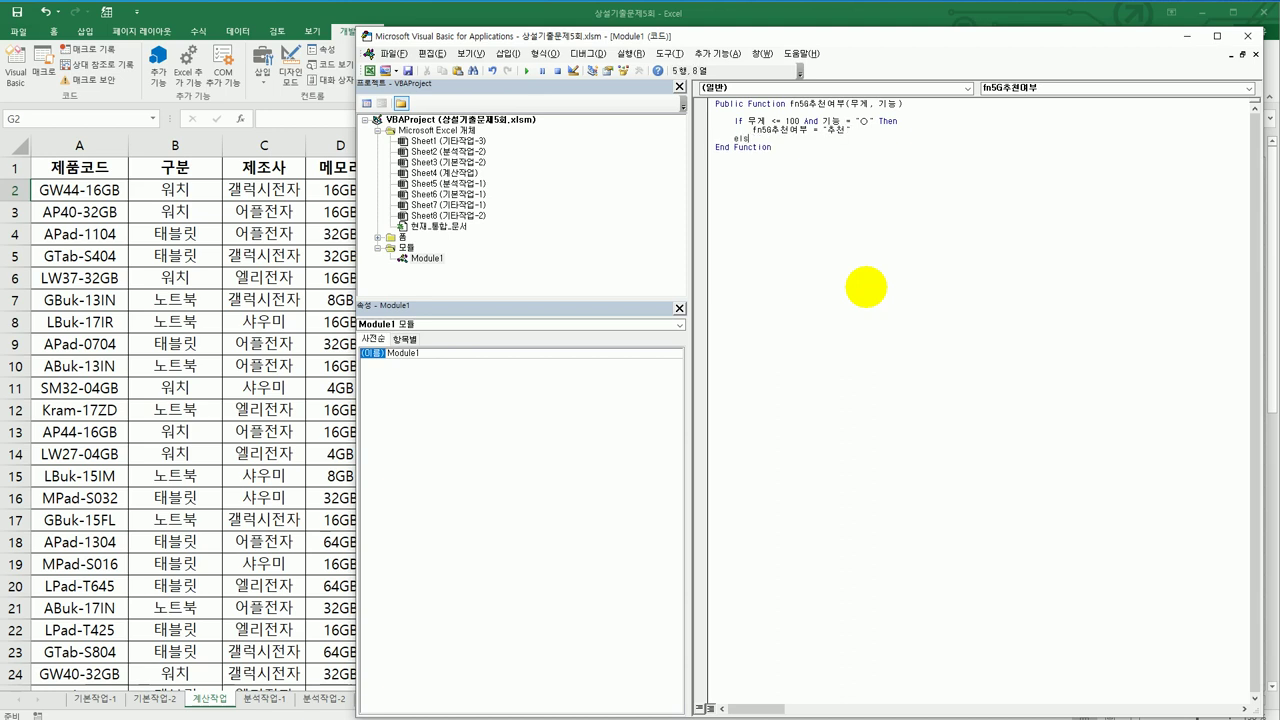
text(e)
key(Return)
key(shift+End)
key(ctrl+c)
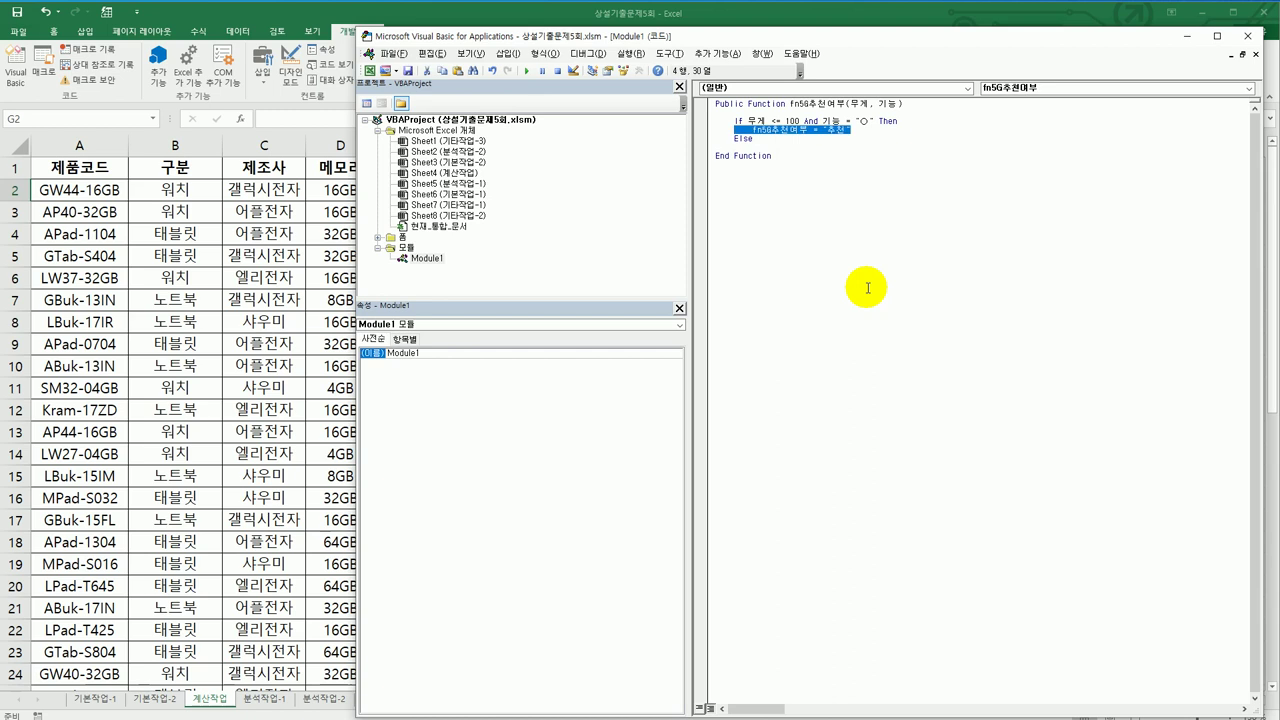
key(Down)
key(Down)
key(ctrl+v)
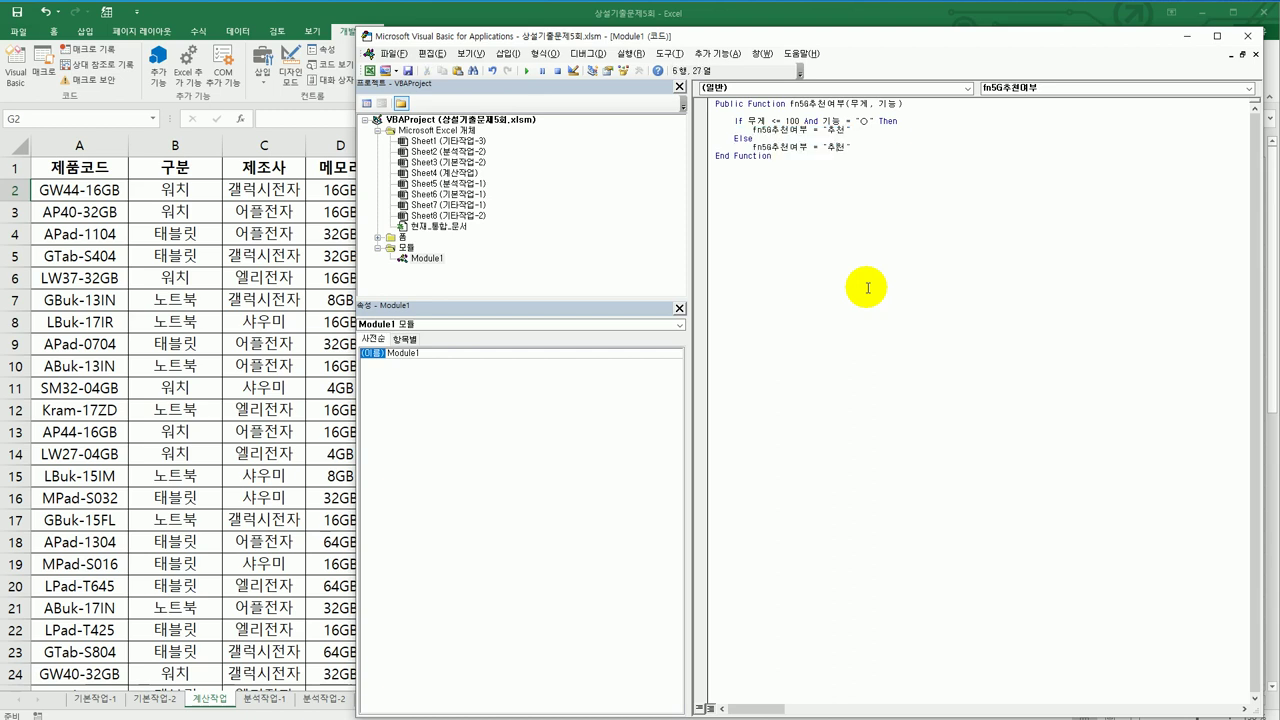
key(Right)
key(shift+Right)
key(shift+Right)
key(BackSpace)
- Finish the condition block with End If and close the Visual Basic editor
key(Return)
text(ed)
key(BackSpace)
text(nd if)
key(Return)
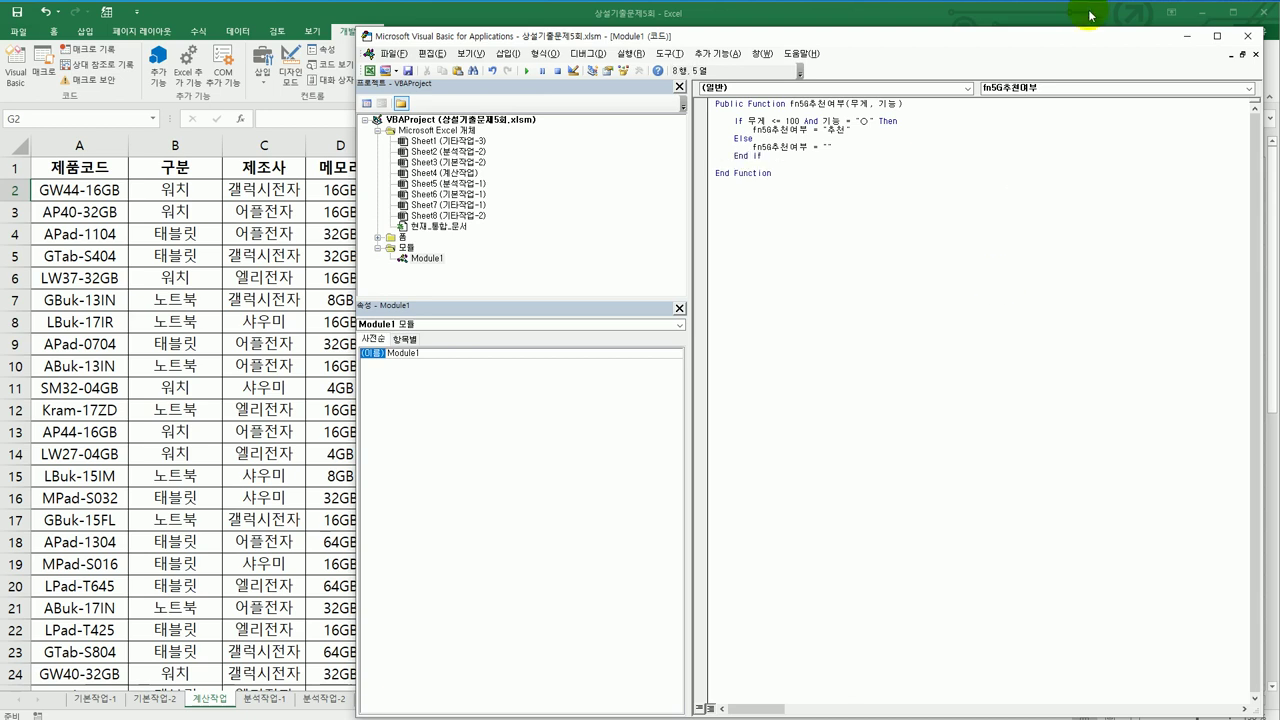
click(1247, 36)
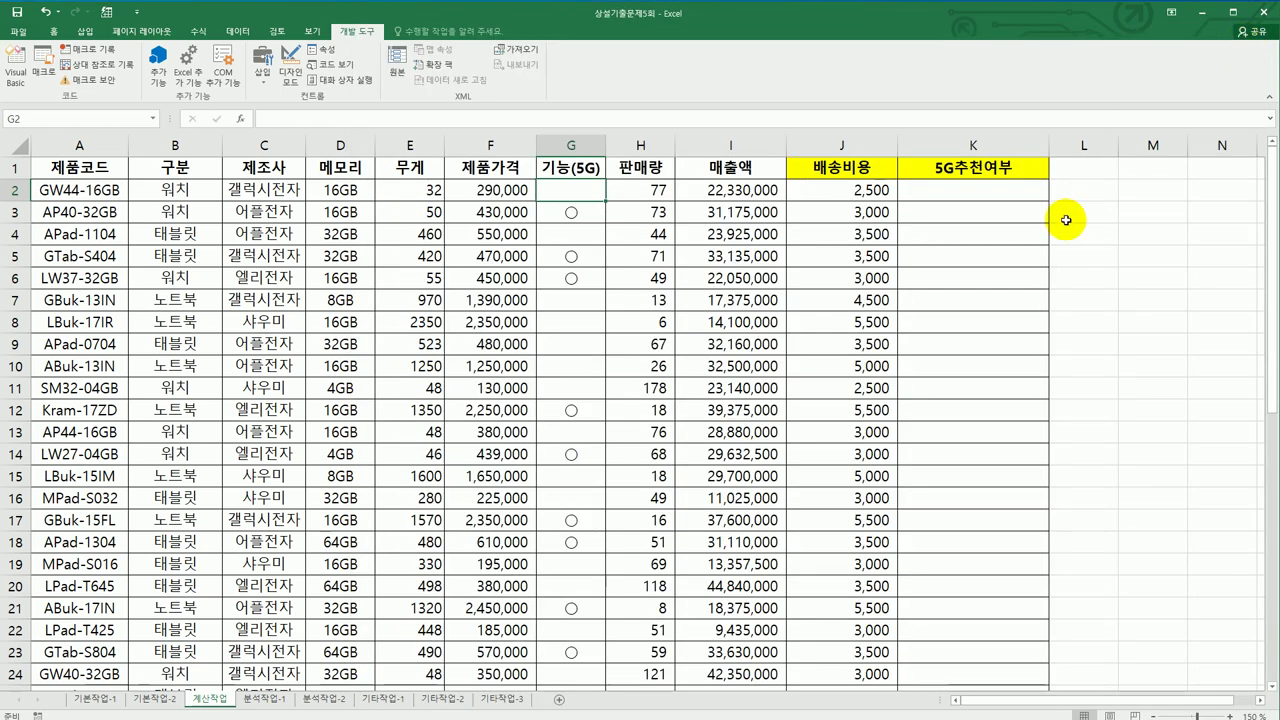
- Insert the user-defined function fn5G추천여부 in K2 with E2 as 무게 and G2 as 기능, and fill it down the column
click(956, 193)
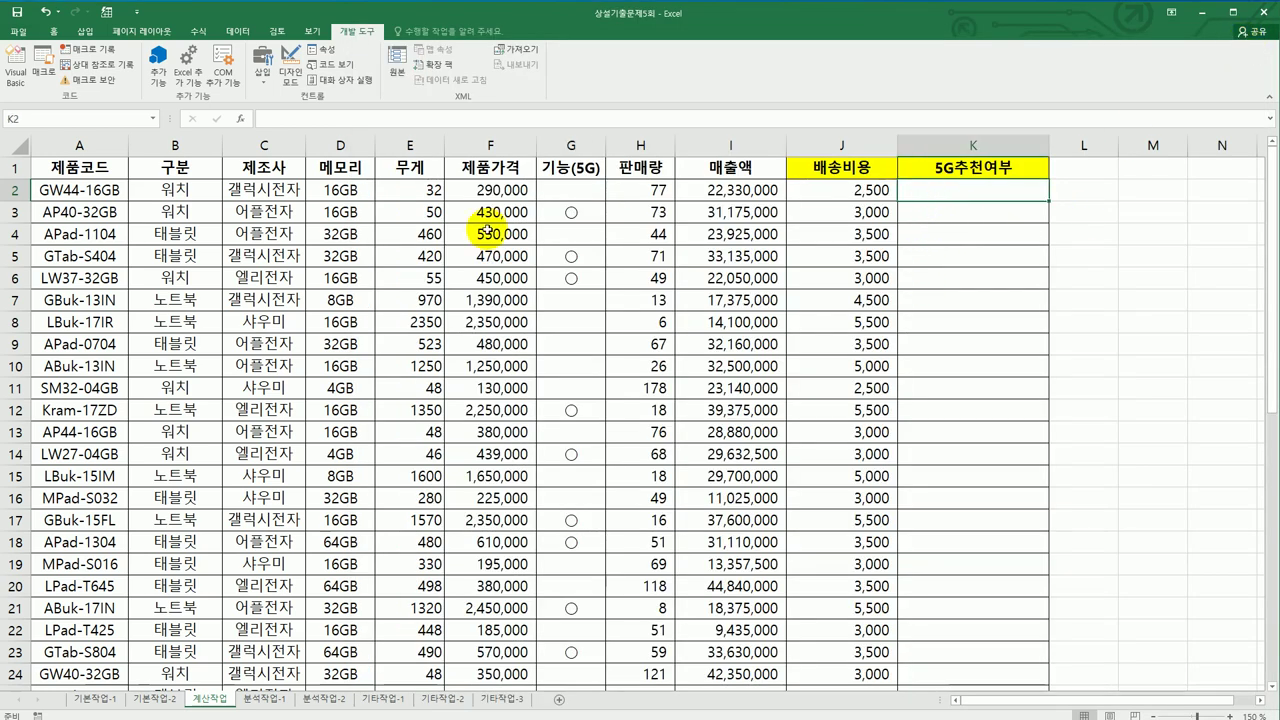
click(241, 119)
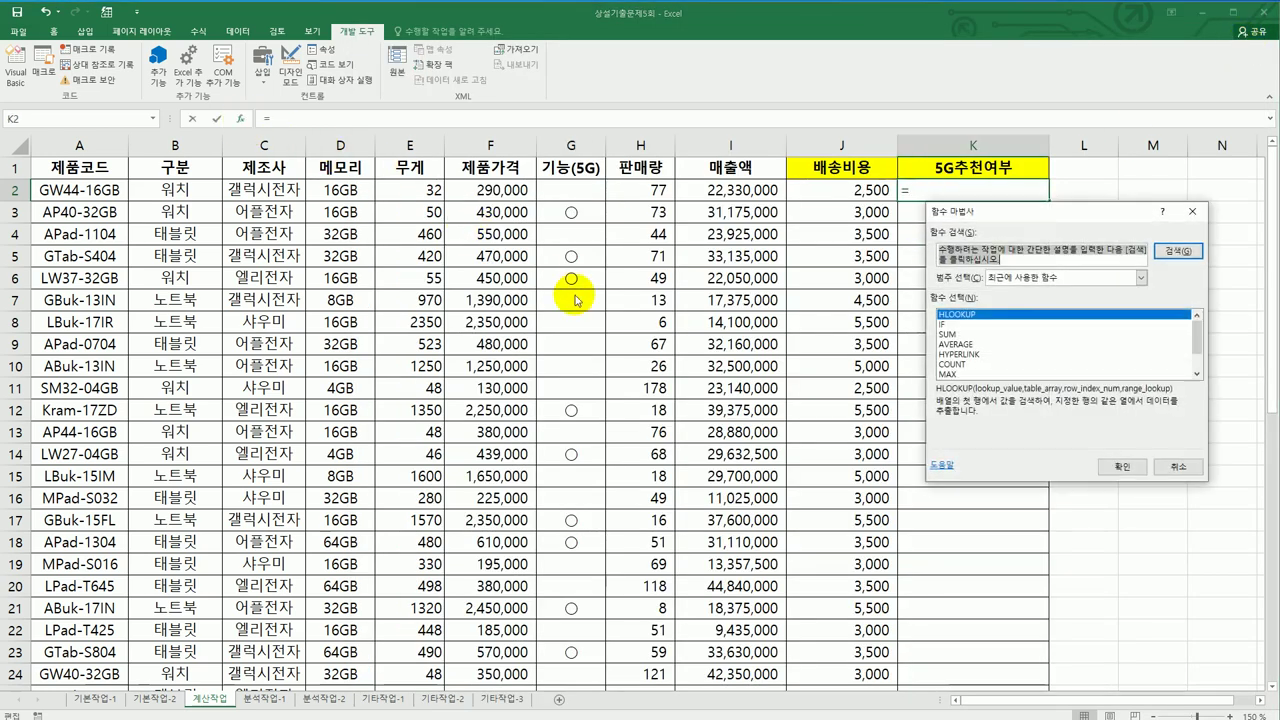
click(1030, 277)
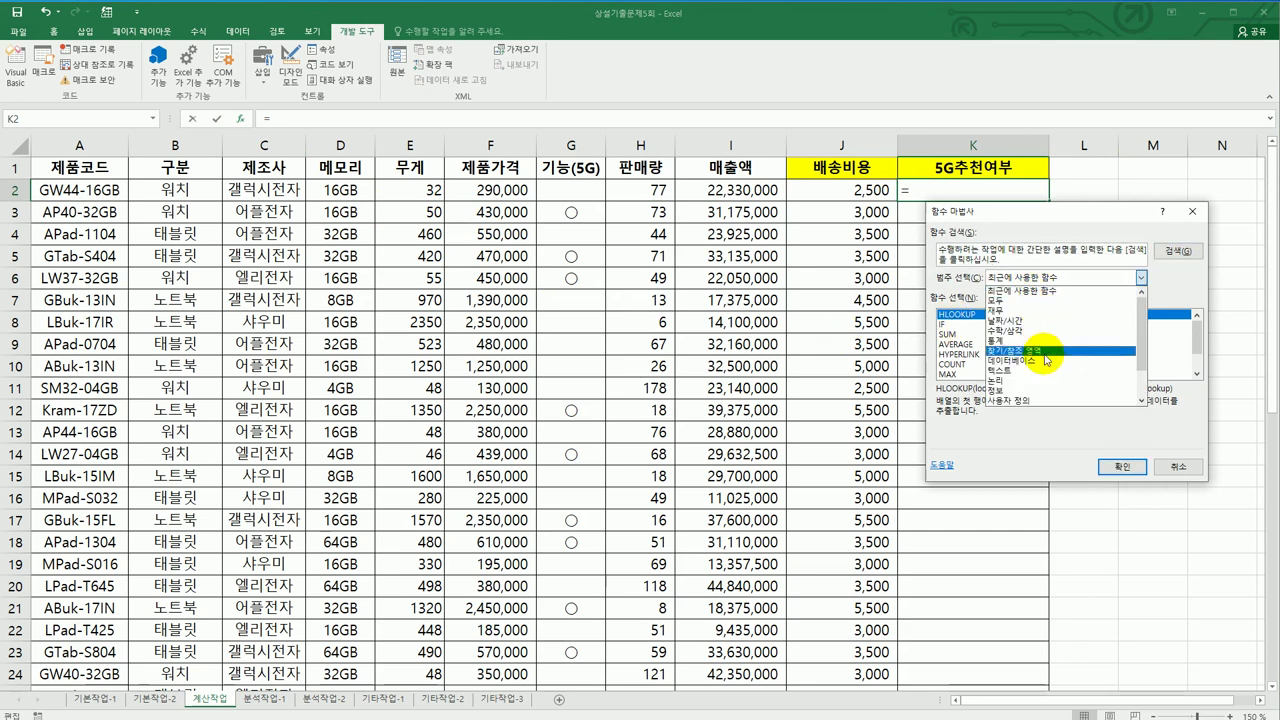
click(1040, 399)
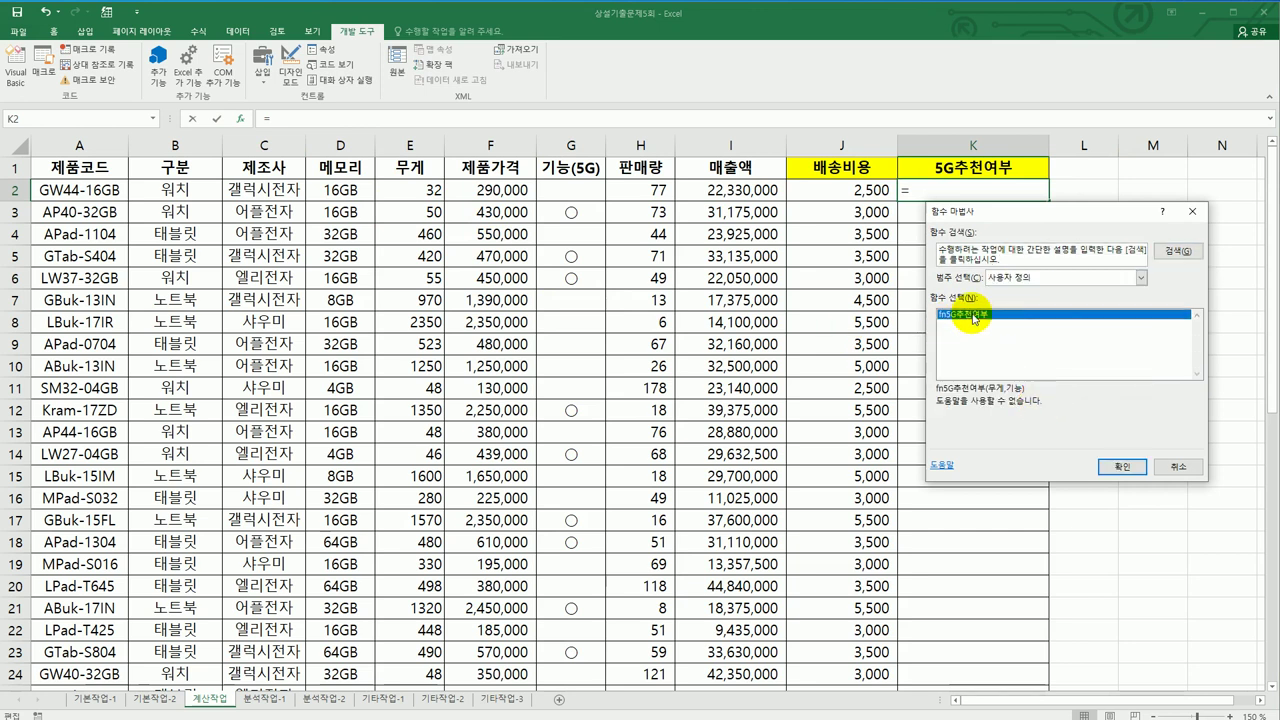
click(1119, 468)
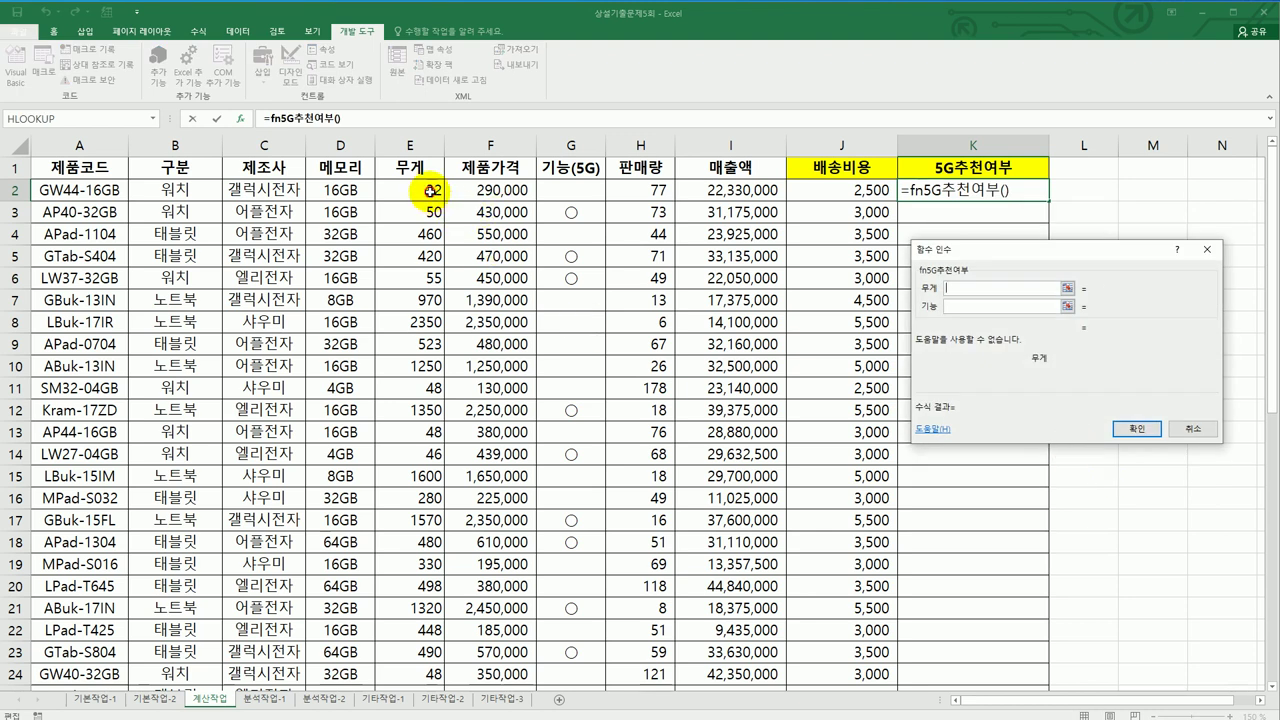
click(432, 187)
click(955, 306)
click(571, 190)
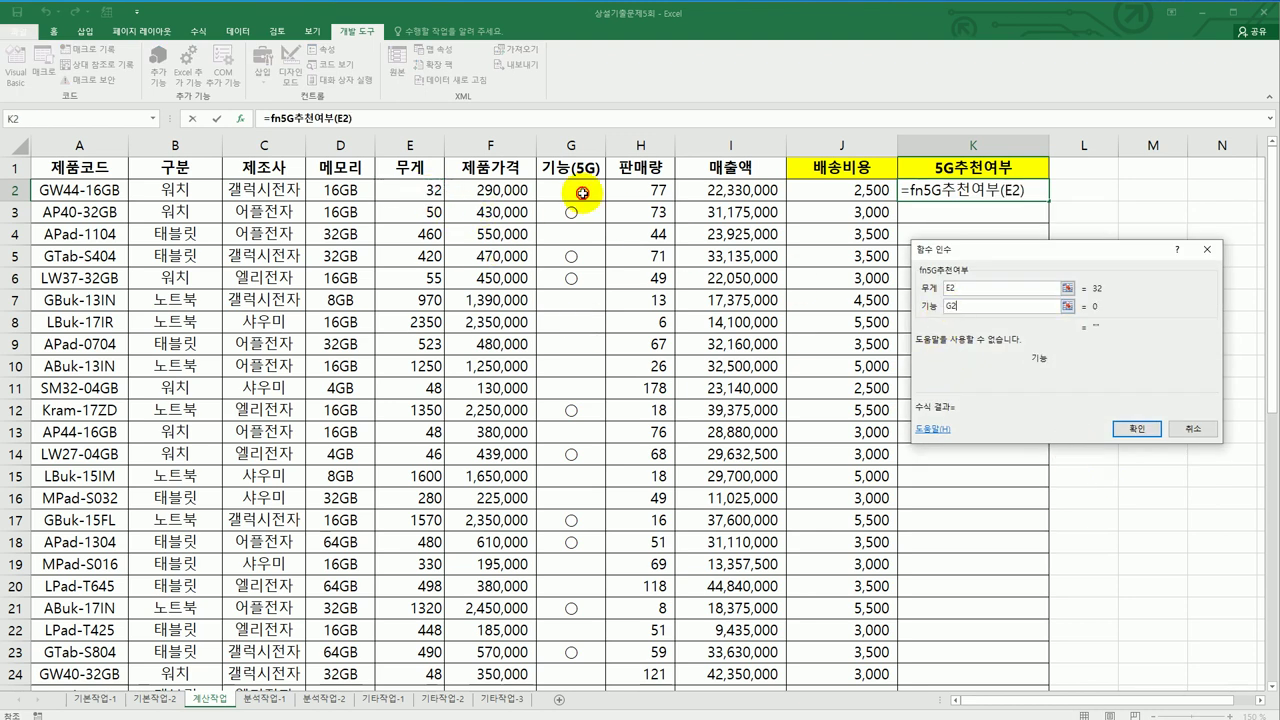
click(1122, 427)
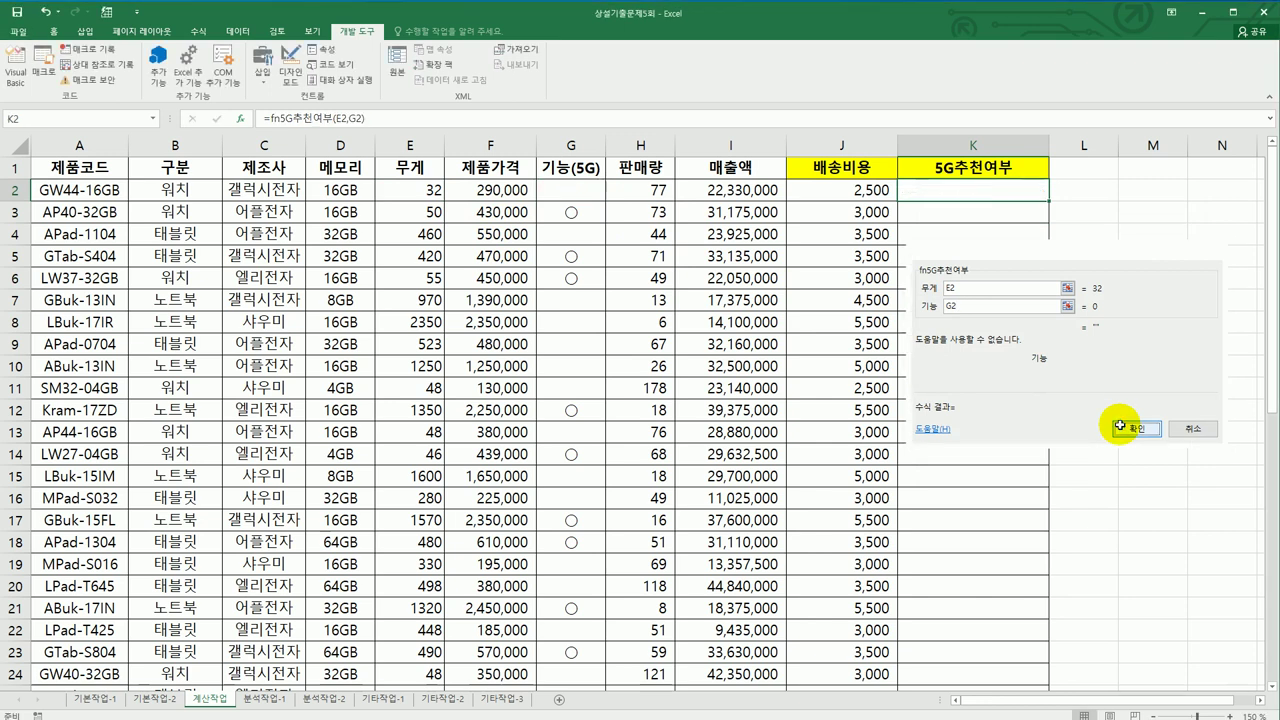
double_click(1048, 201)
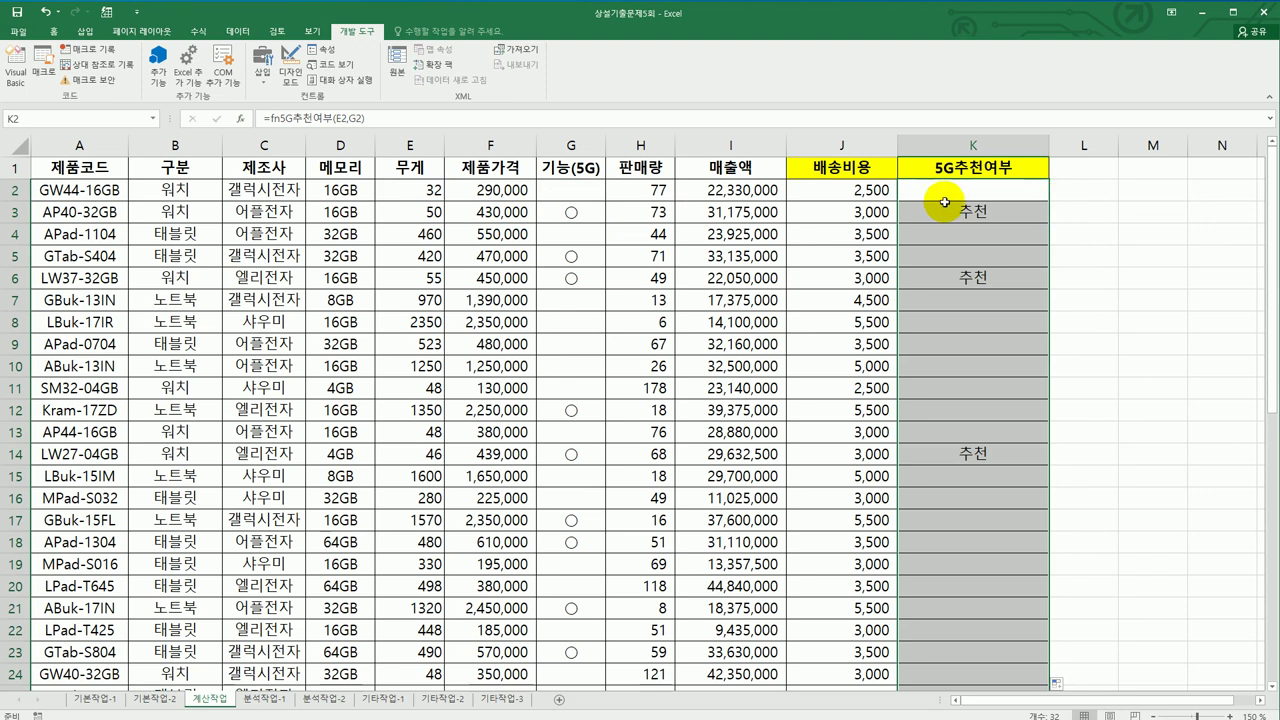
- Check the 무게 and 기능(5G) values in rows 3, 6 and 14 against the 5G추천여부 results
drag(427, 213, 557, 212)
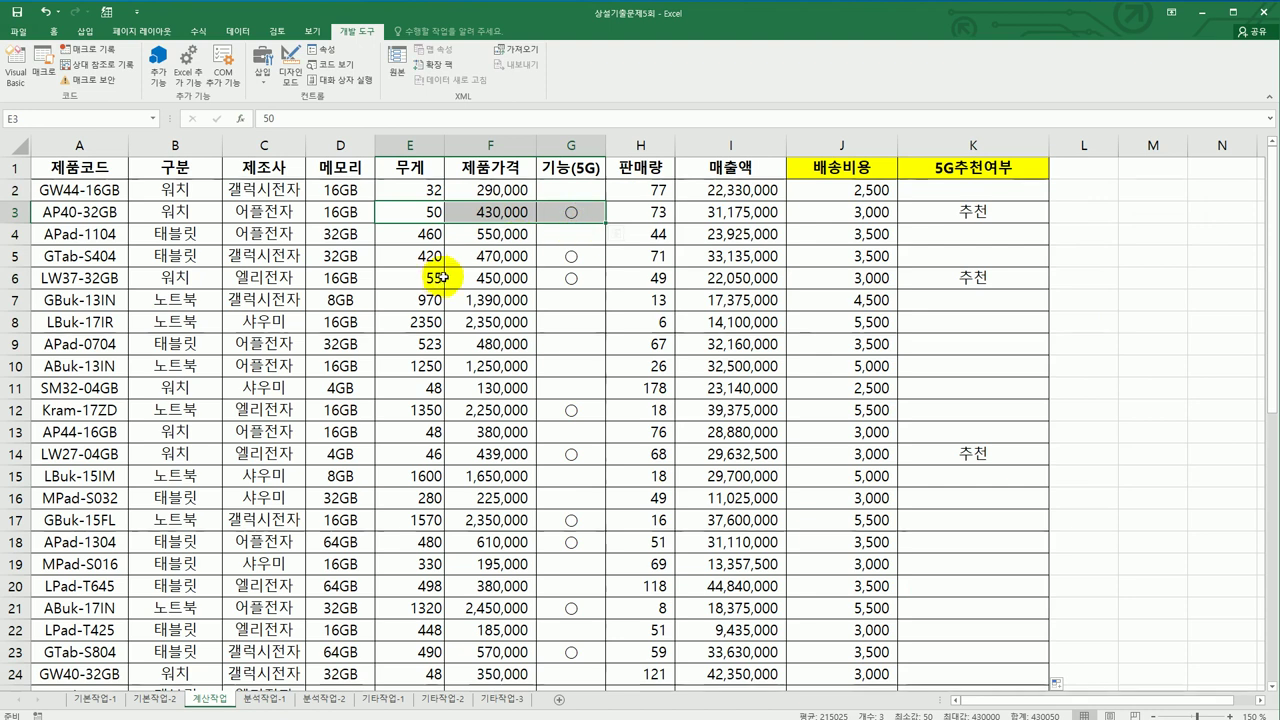
drag(428, 277, 538, 277)
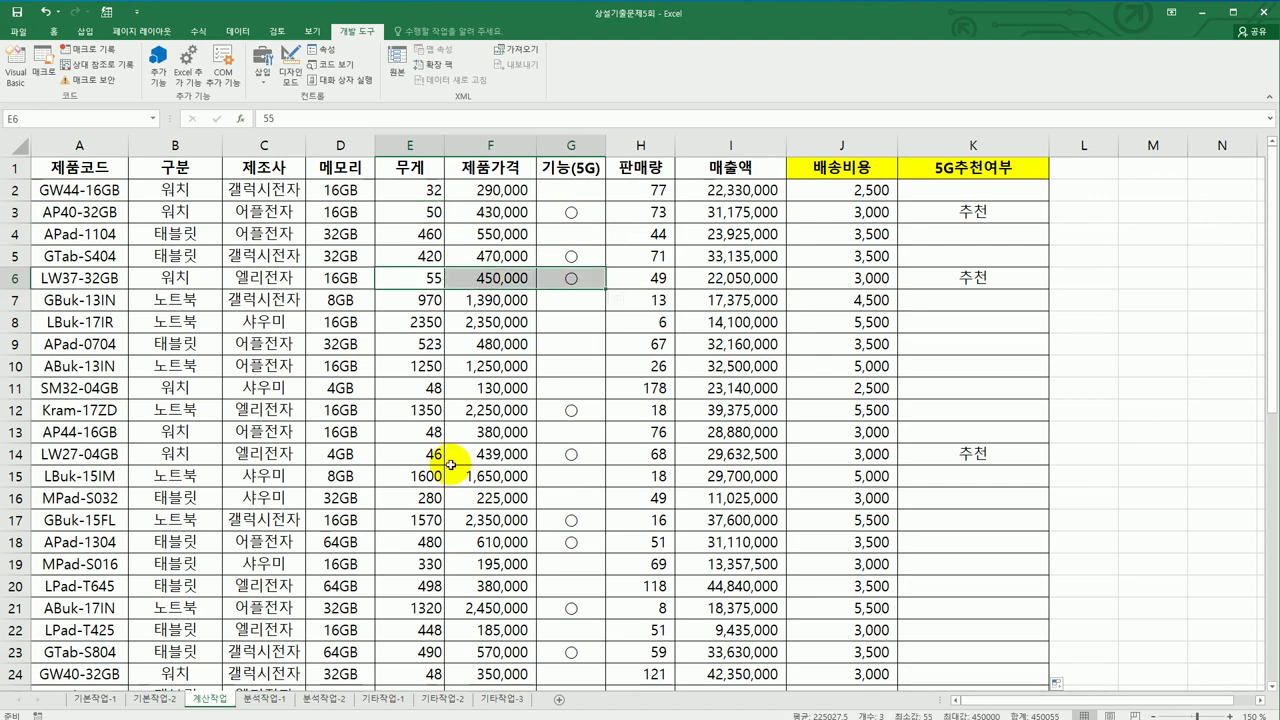
drag(434, 453, 563, 457)
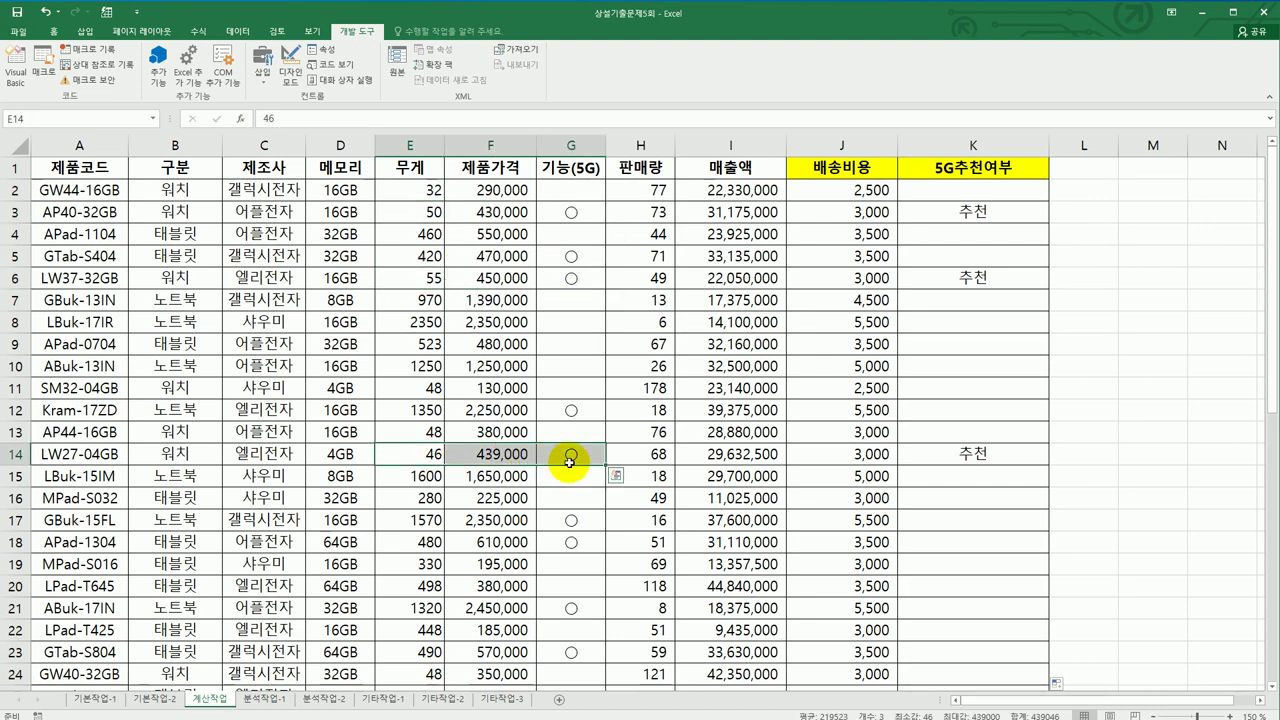
click(937, 453)
click(940, 186)
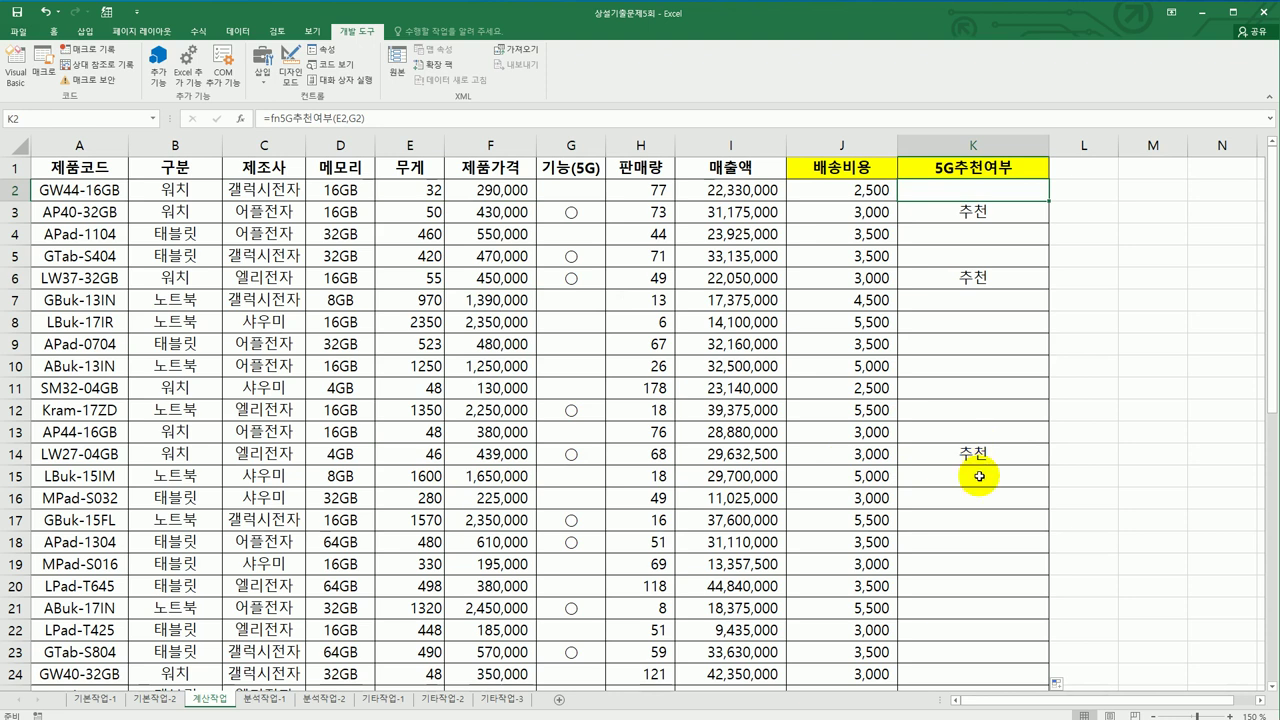
- Start the 판매량 그래프 formula in J37 of 표2 with =sum(if(
scroll(978, 460, down, 6)
scroll(978, 475, down, 1)
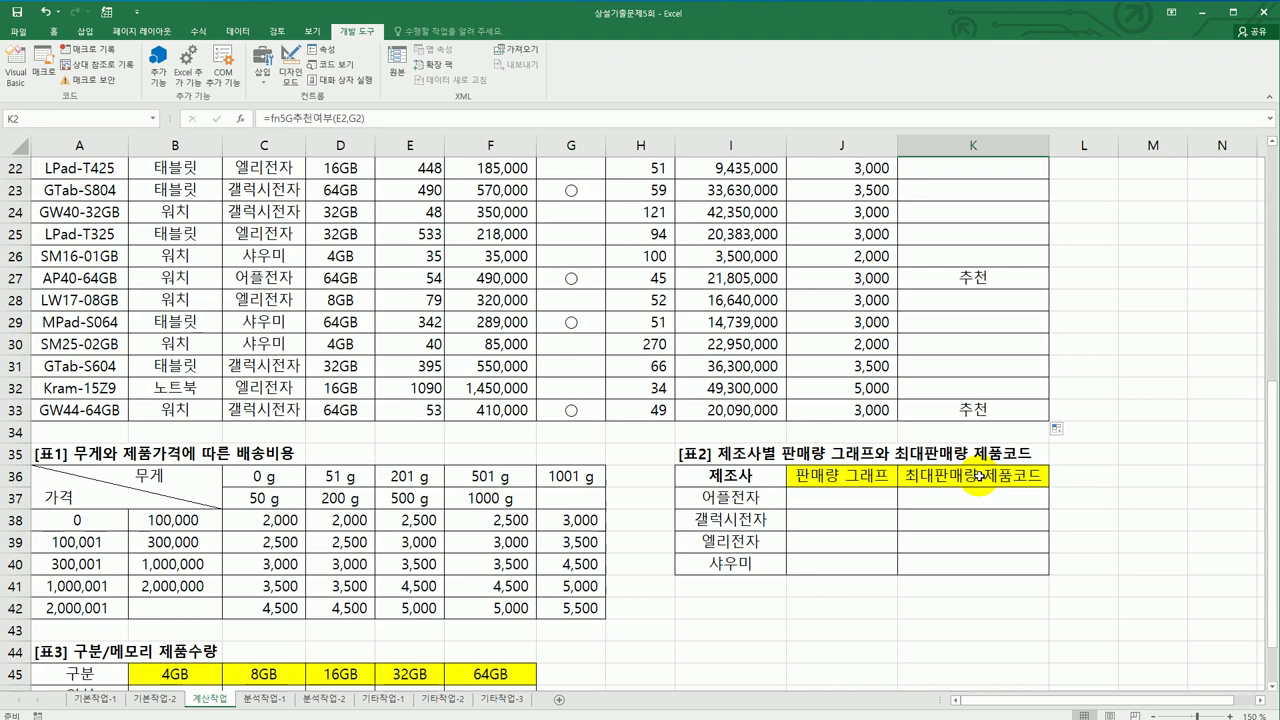
click(842, 500)
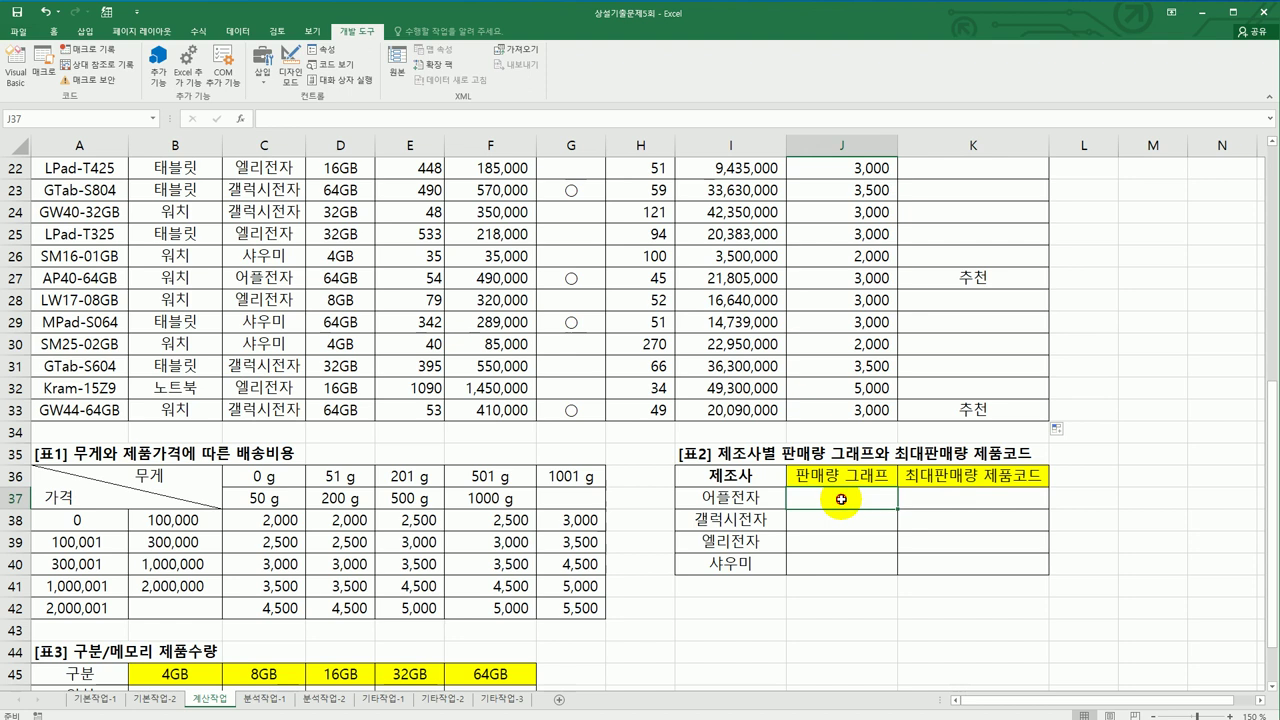
drag(842, 500, 842, 560)
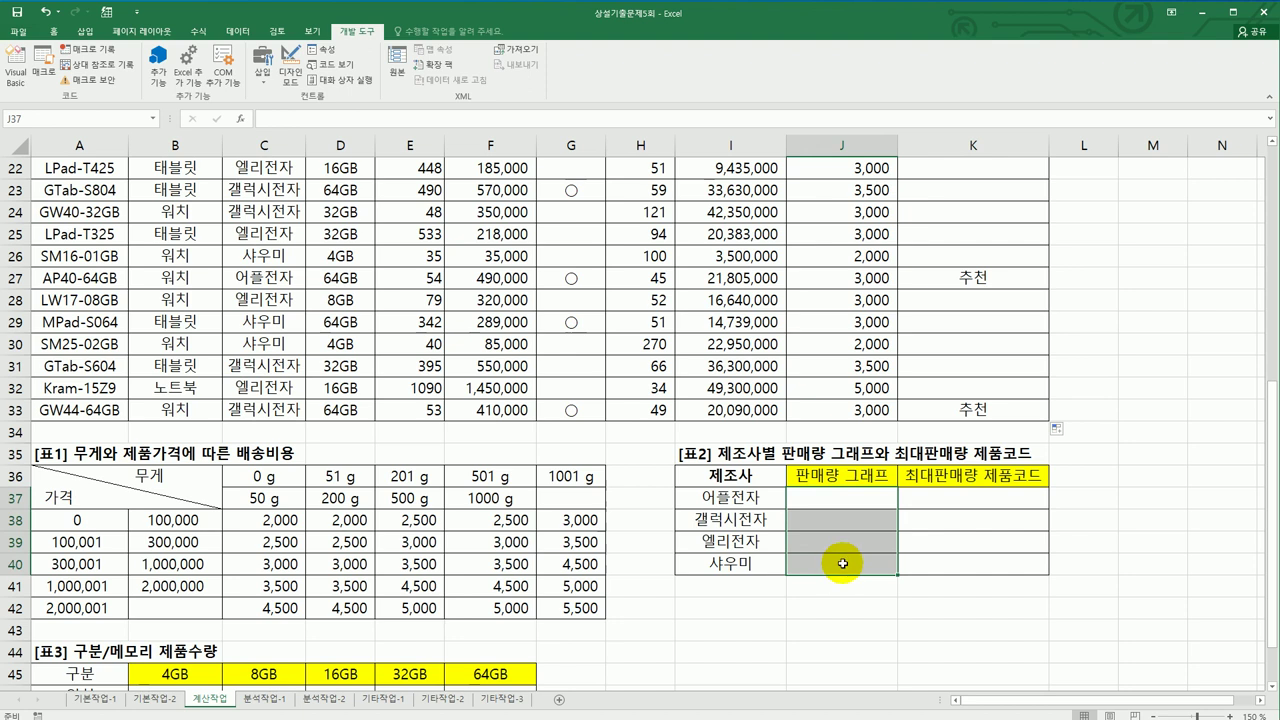
click(845, 598)
click(844, 502)
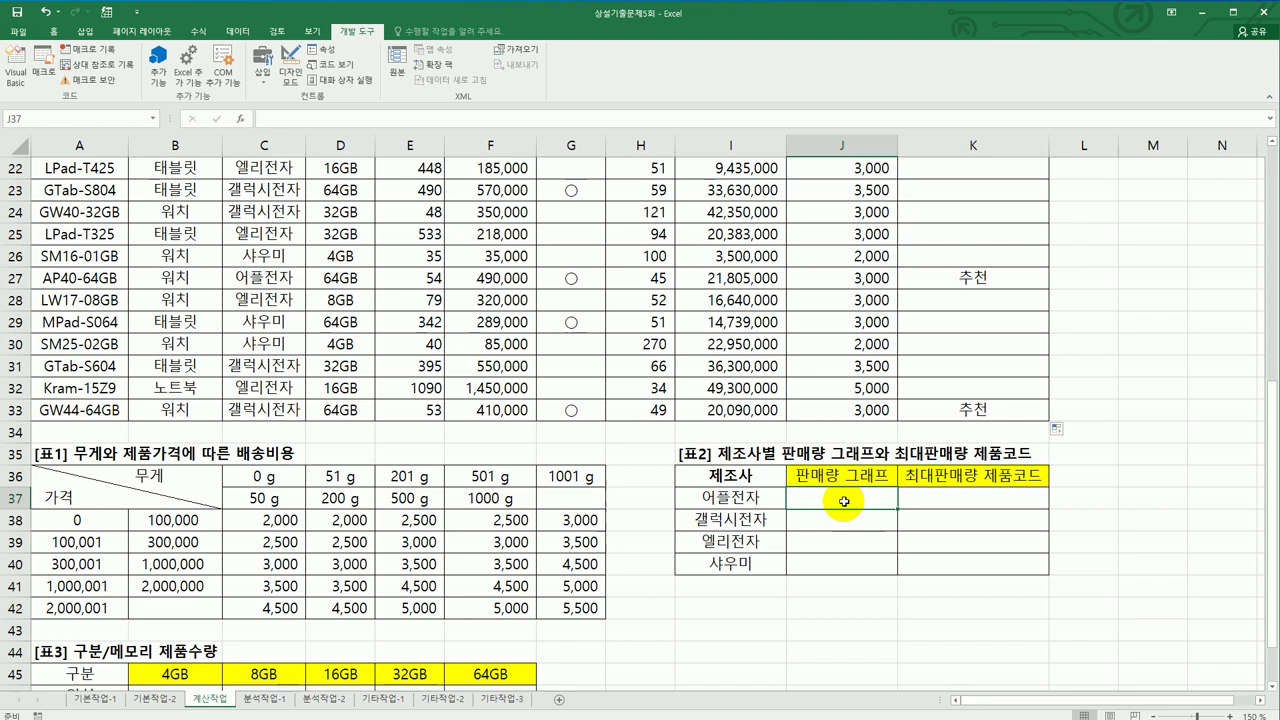
text(=s)
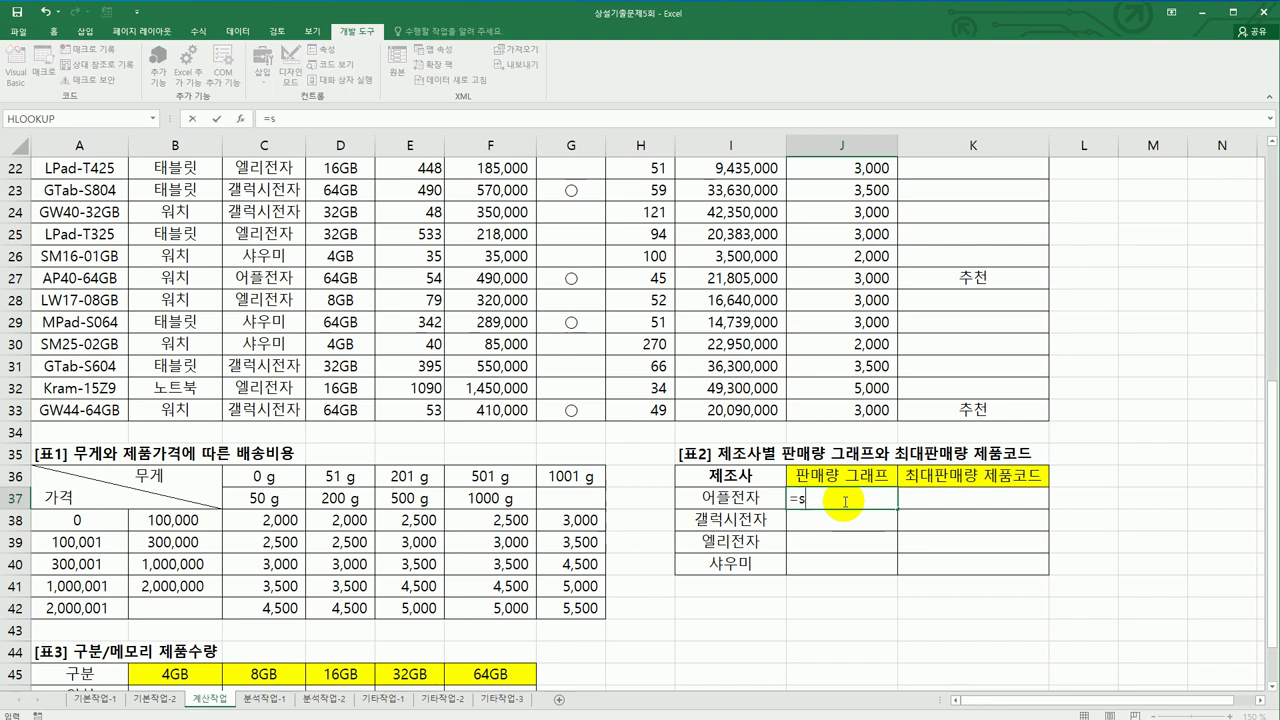
text(um(if()
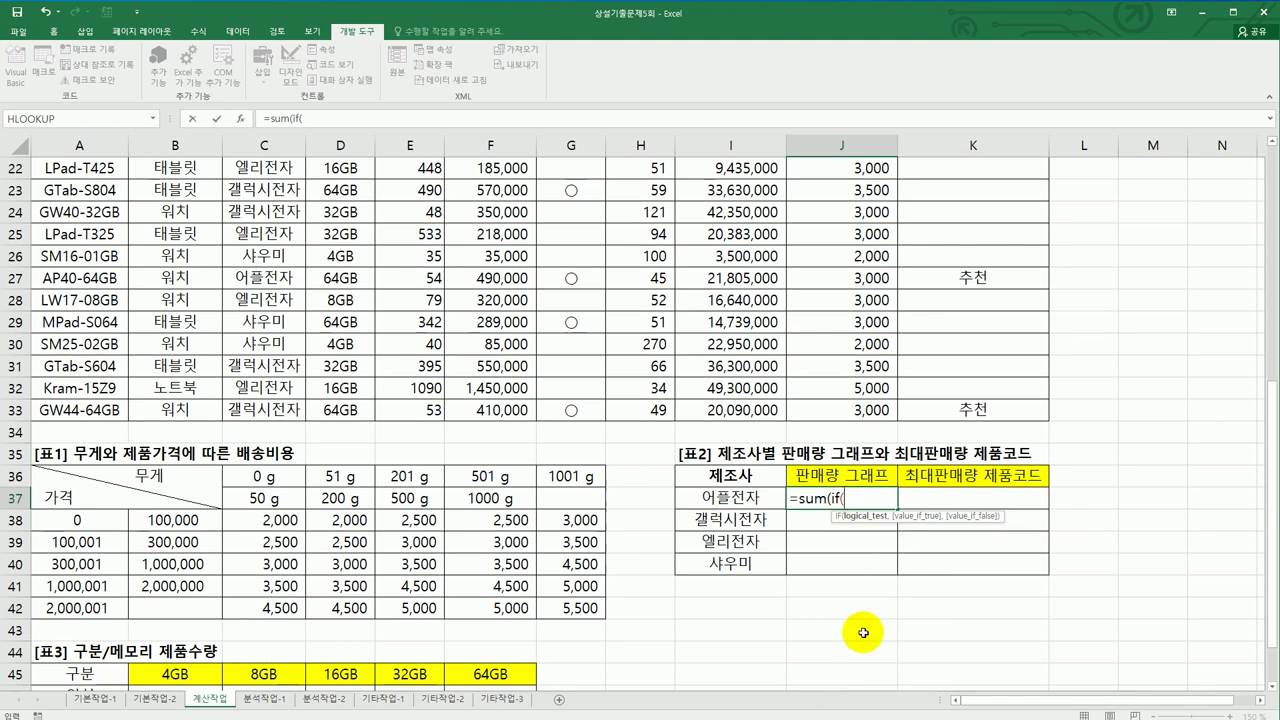
- Enter the IF condition that compares the absolute 제조사 range $C$2:$C$33 with I37
scroll(845, 490, up, 7)
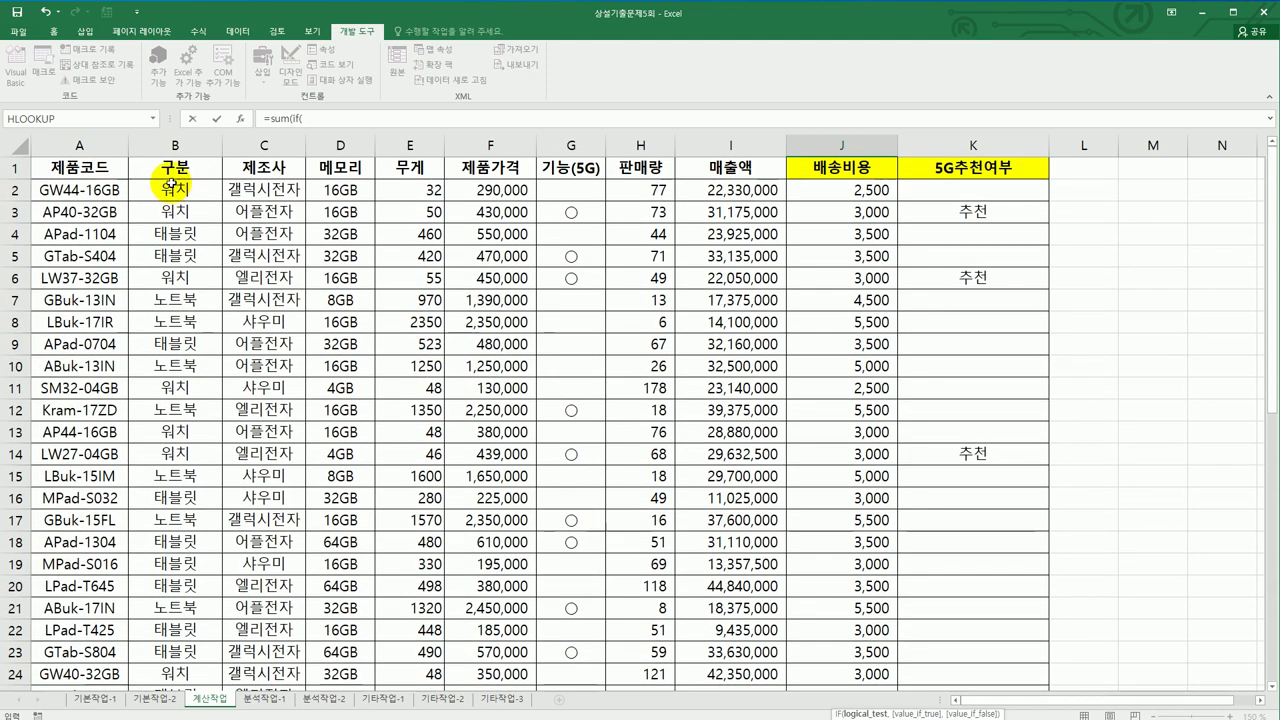
drag(250, 190, 278, 630)
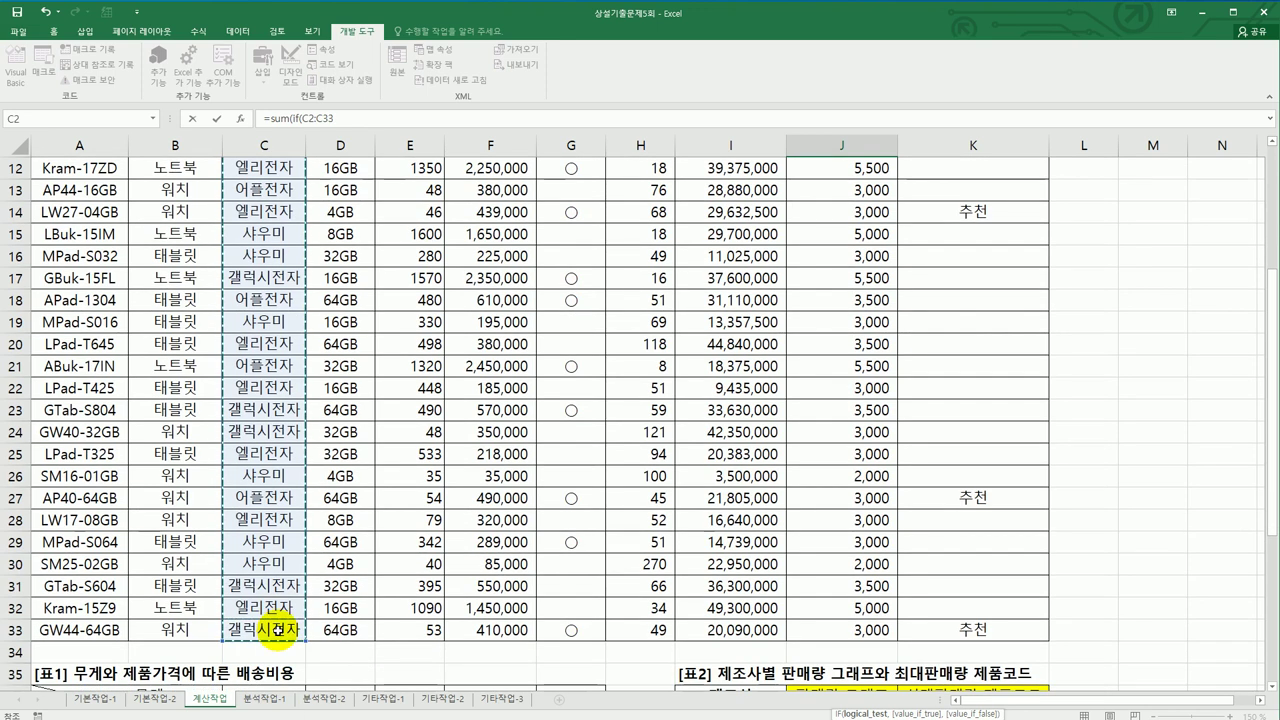
scroll(278, 630, down, 4)
key(F4)
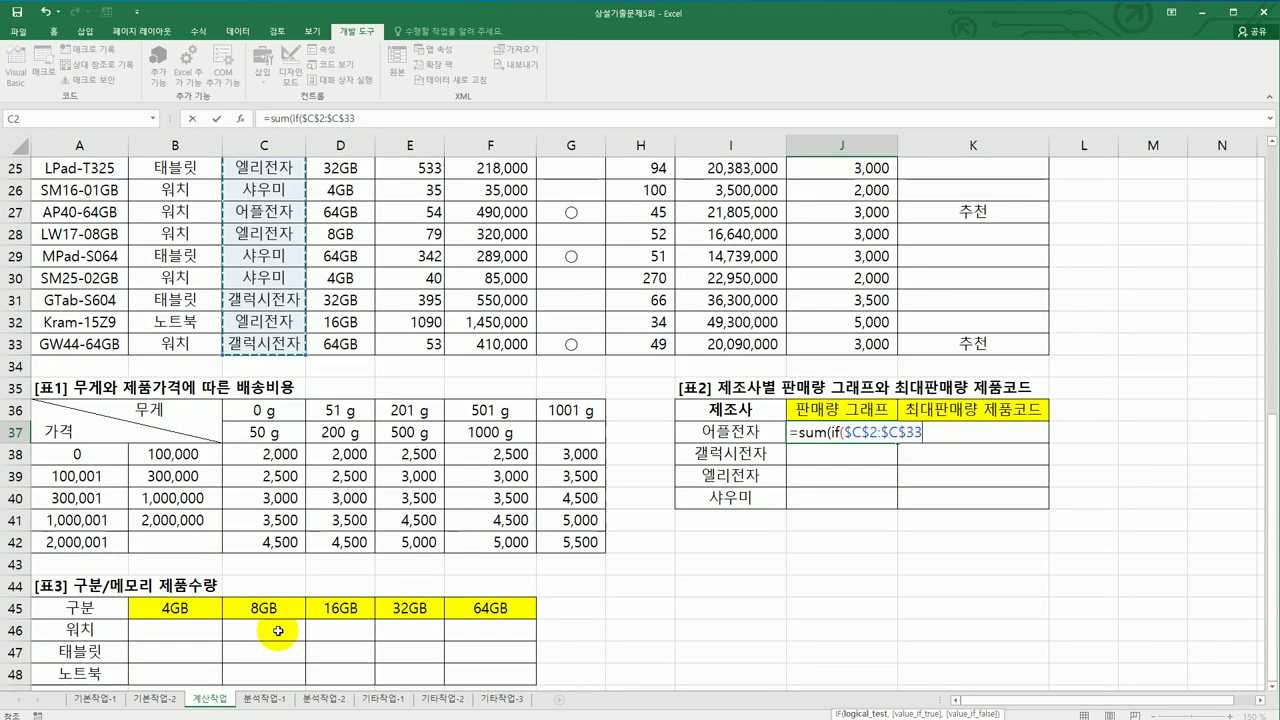
text(=)
click(708, 433)
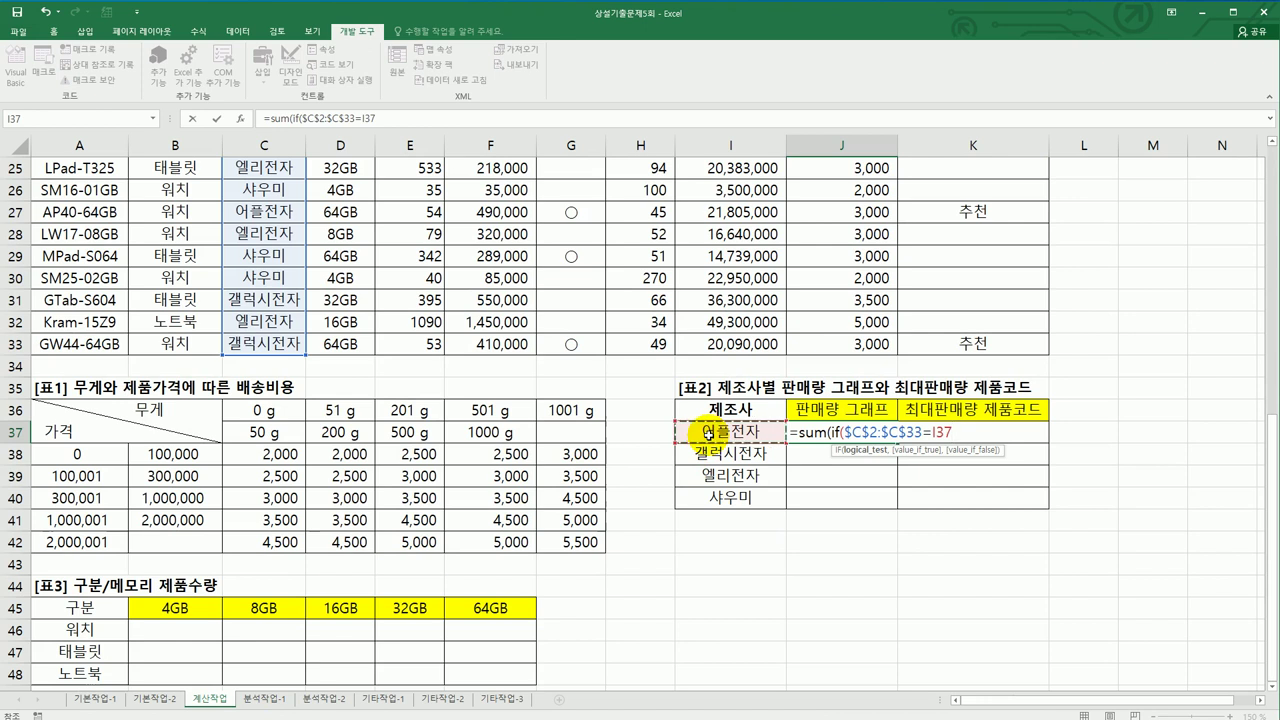
text(,)
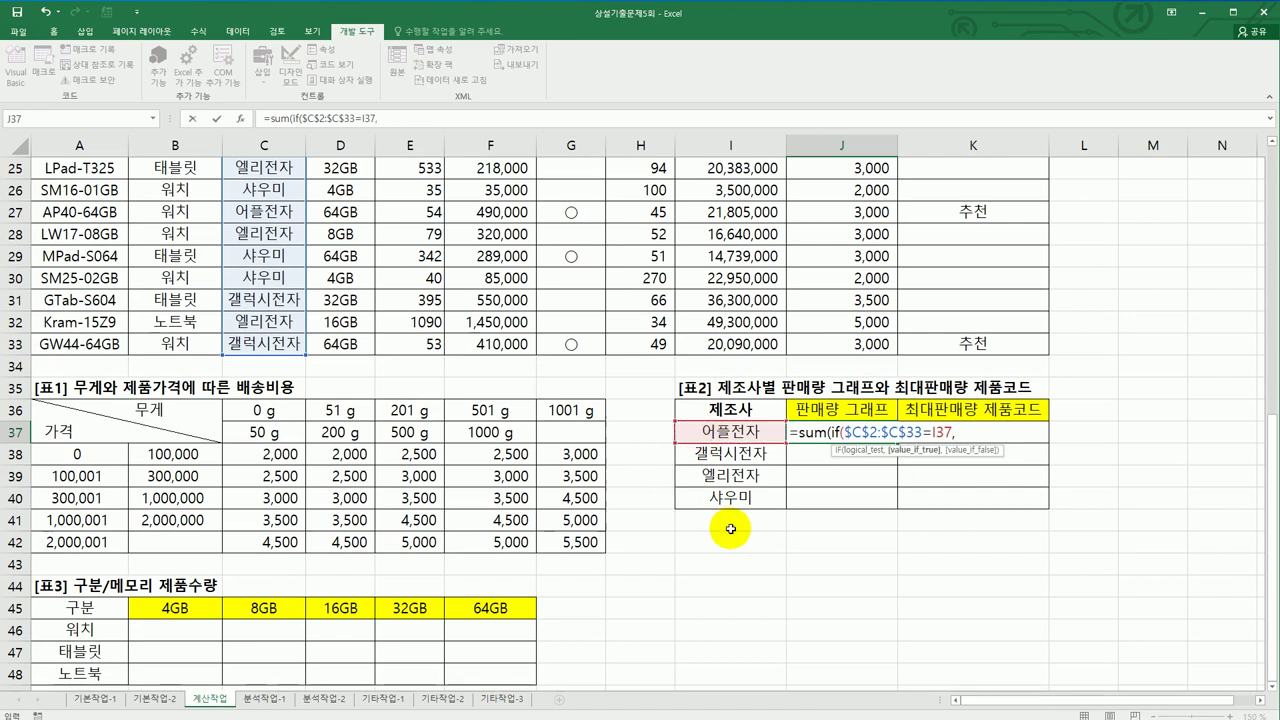
- Supply the 판매량 range $H$2:$H$33 as an absolute reference for the IF function's true value
scroll(731, 529, up, 8)
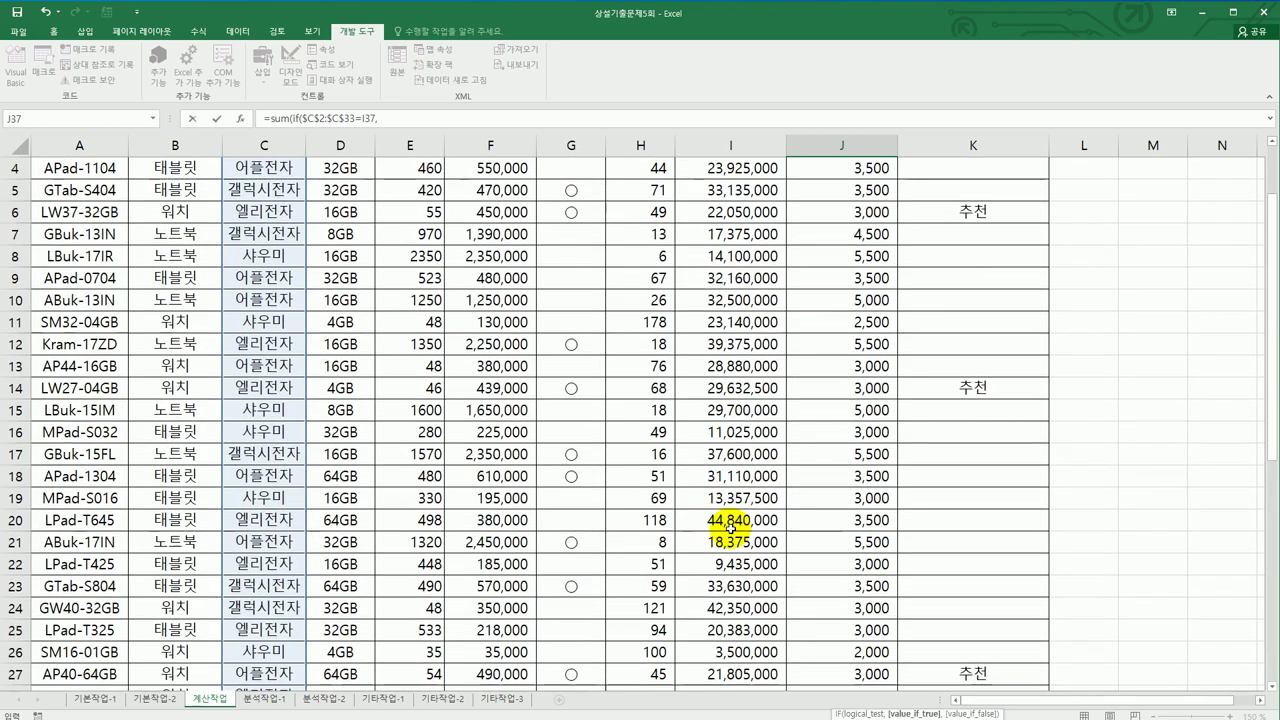
drag(647, 189, 628, 657)
scroll(628, 657, down, 5)
key(F4)
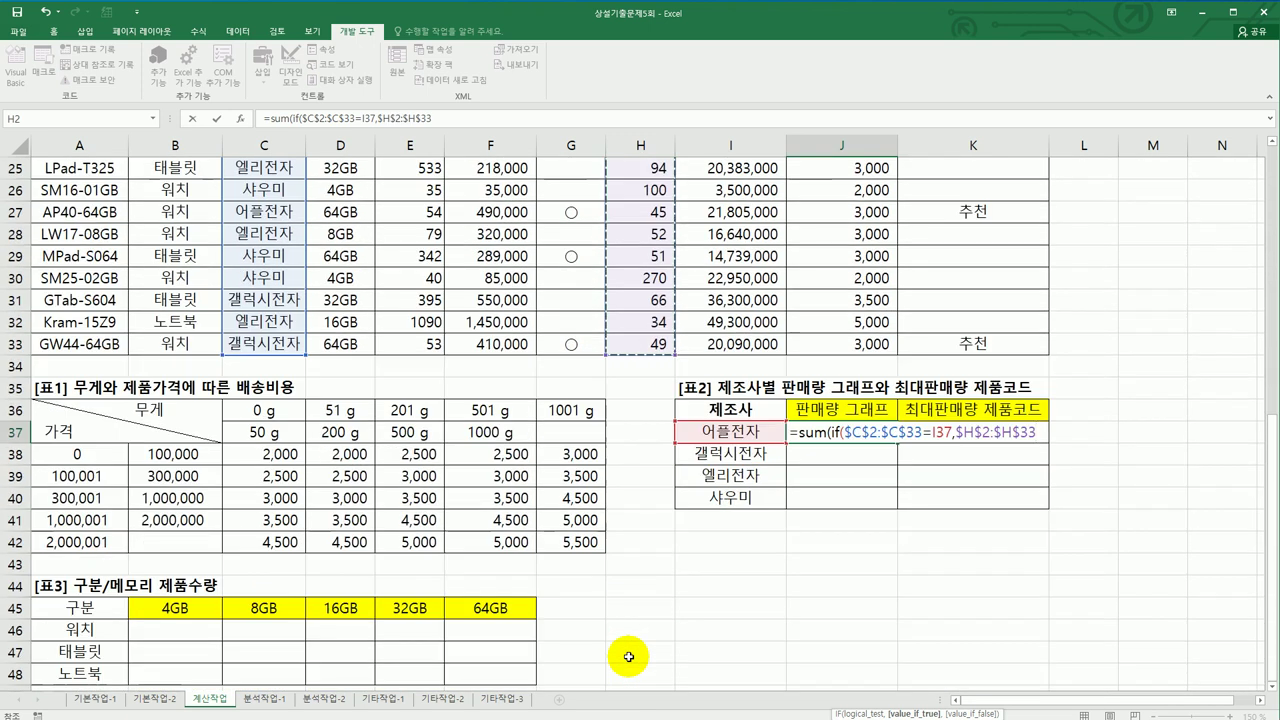
- Close the IF and SUM functions in J37 and enter the formula as an array formula
text())
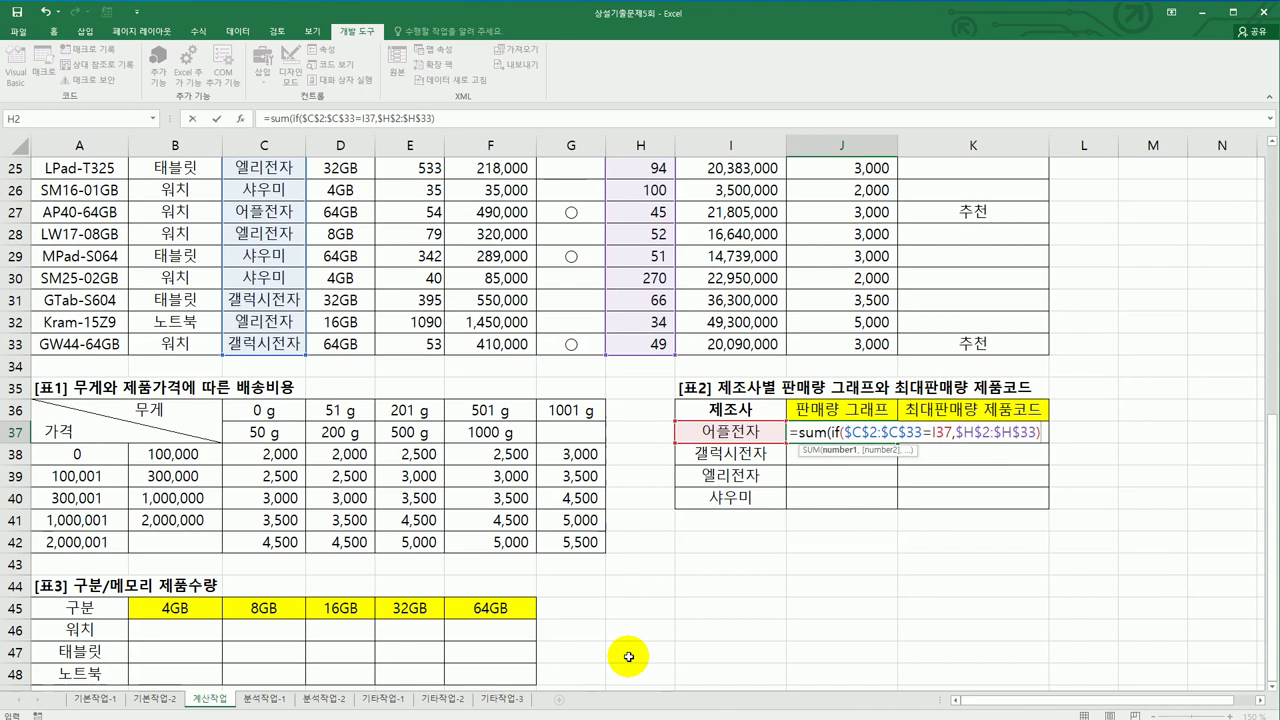
text())
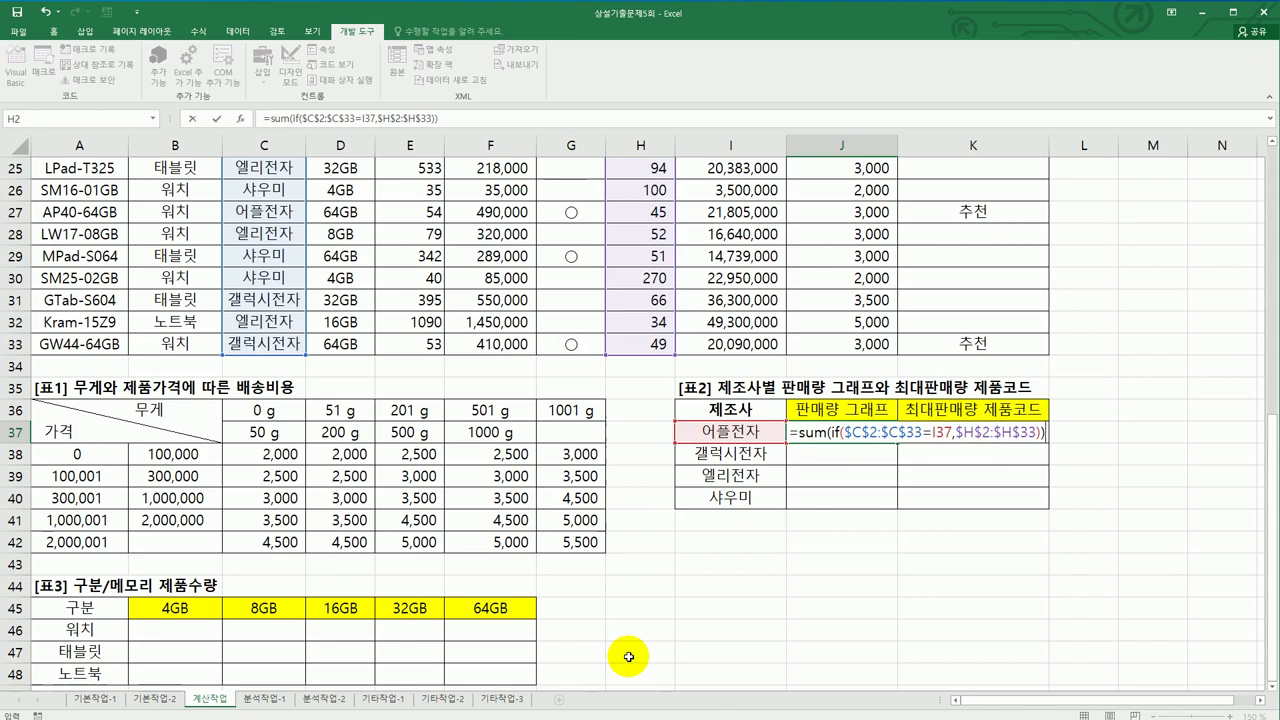
key(ctrl+shift+Return)
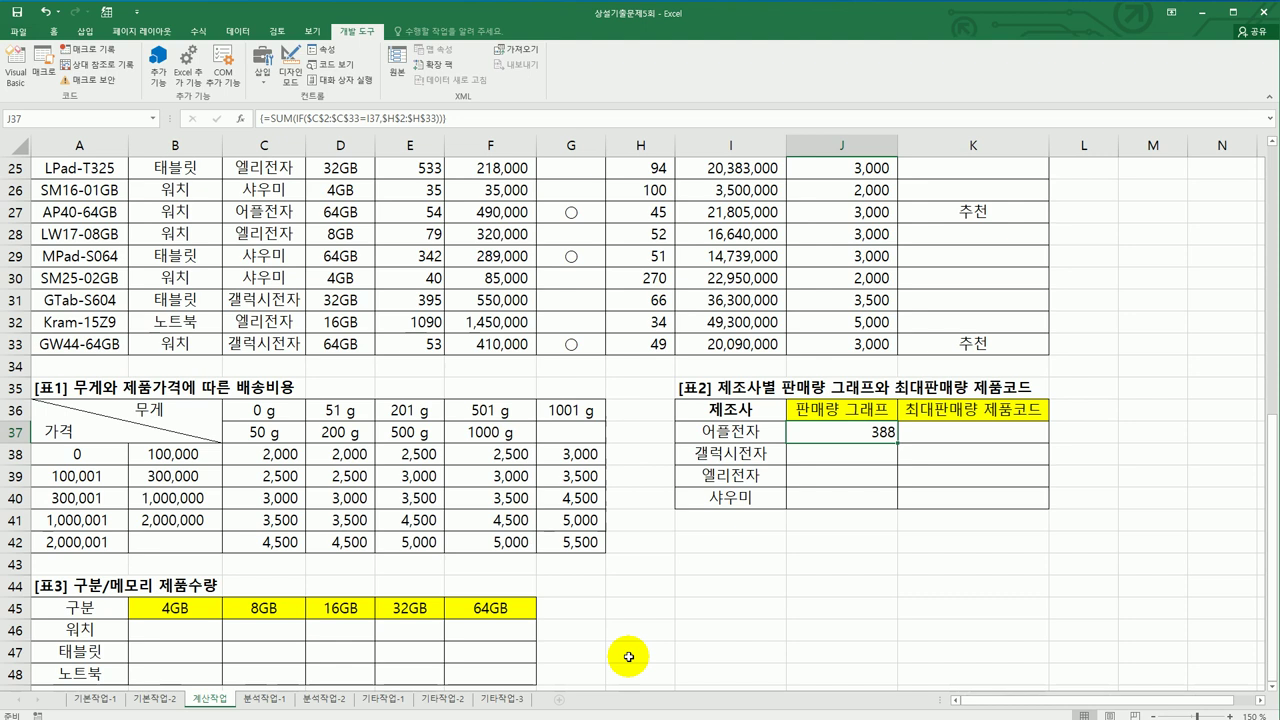
- Append /100 to the SUM formula in J37 and re-enter it as an array formula
click(480, 118)
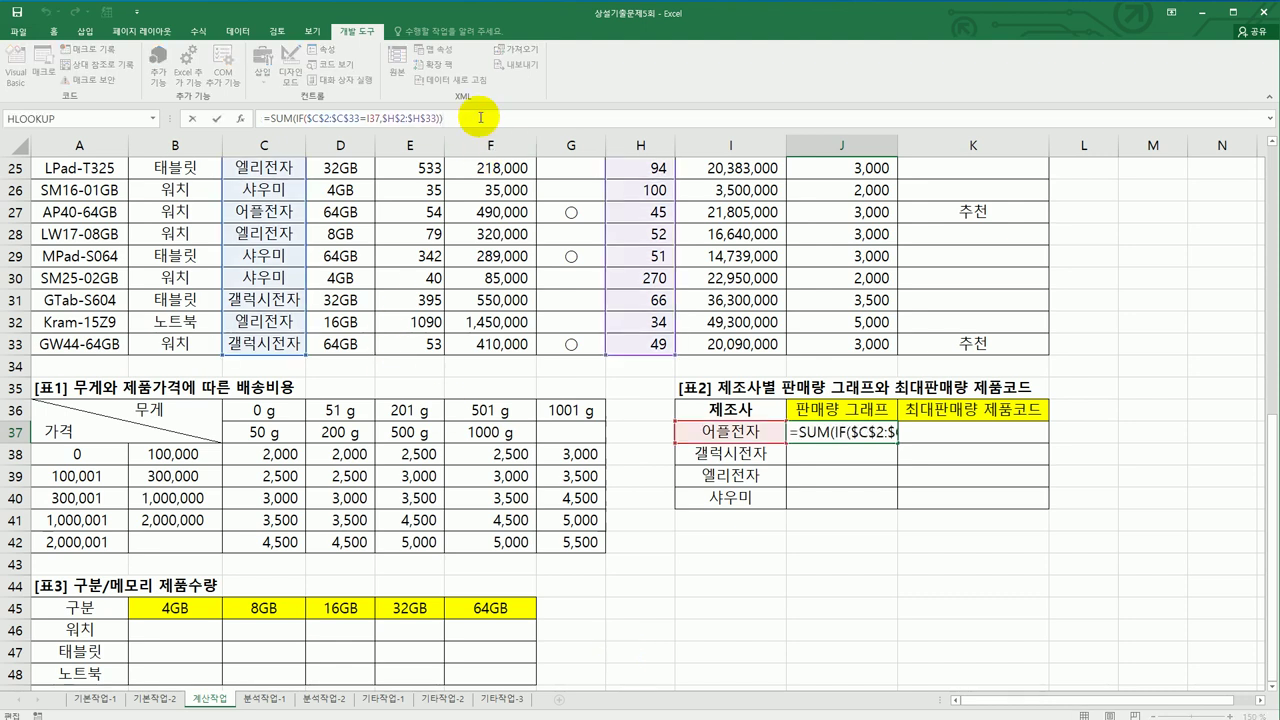
text(/100)
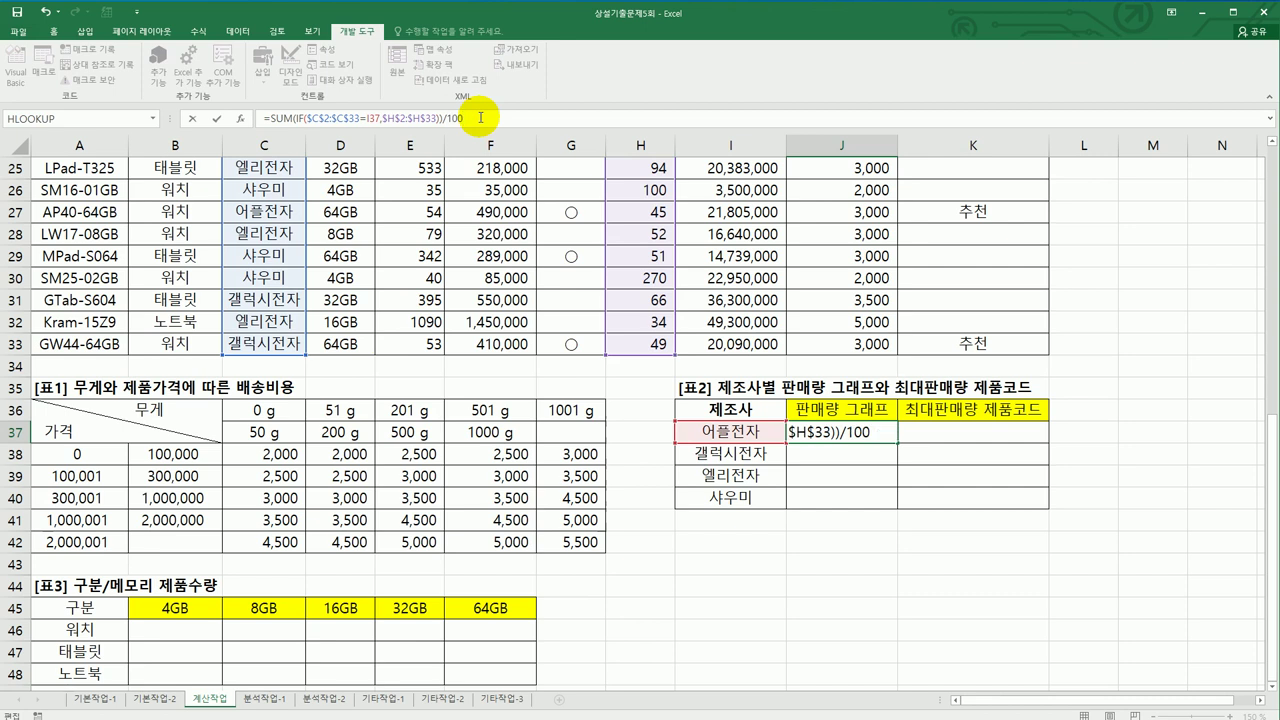
key(ctrl+shift+Return)
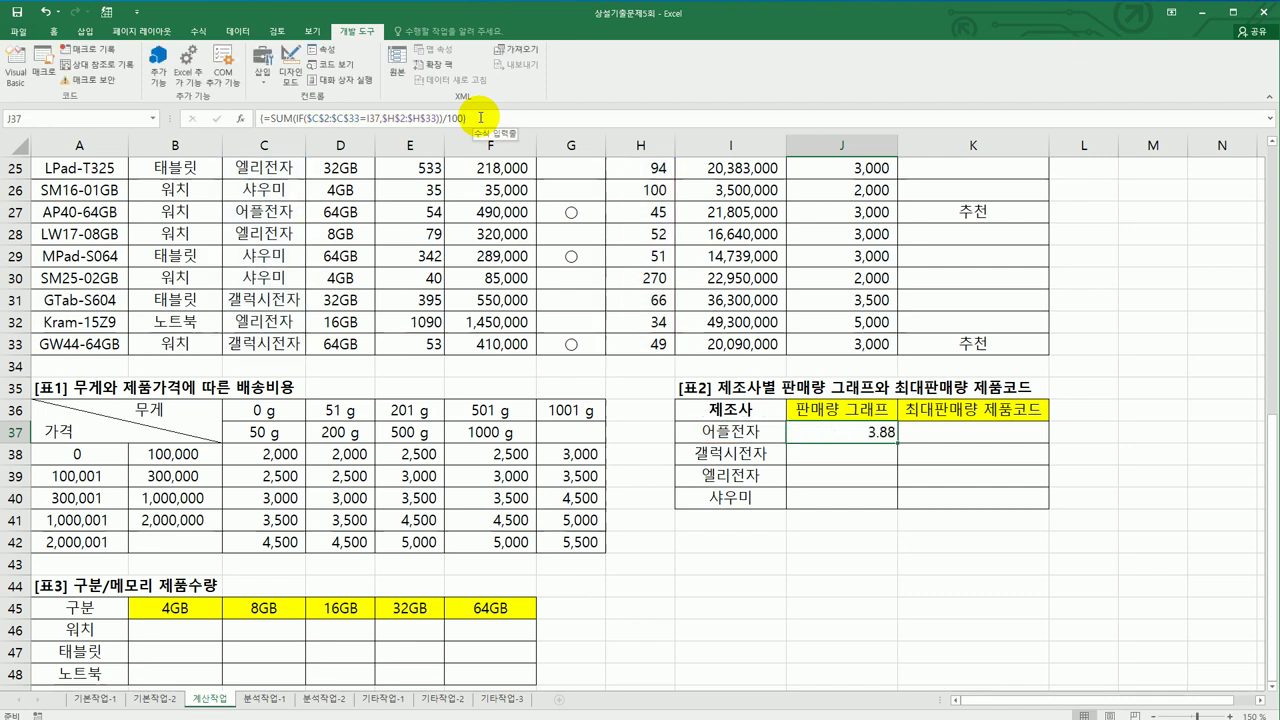
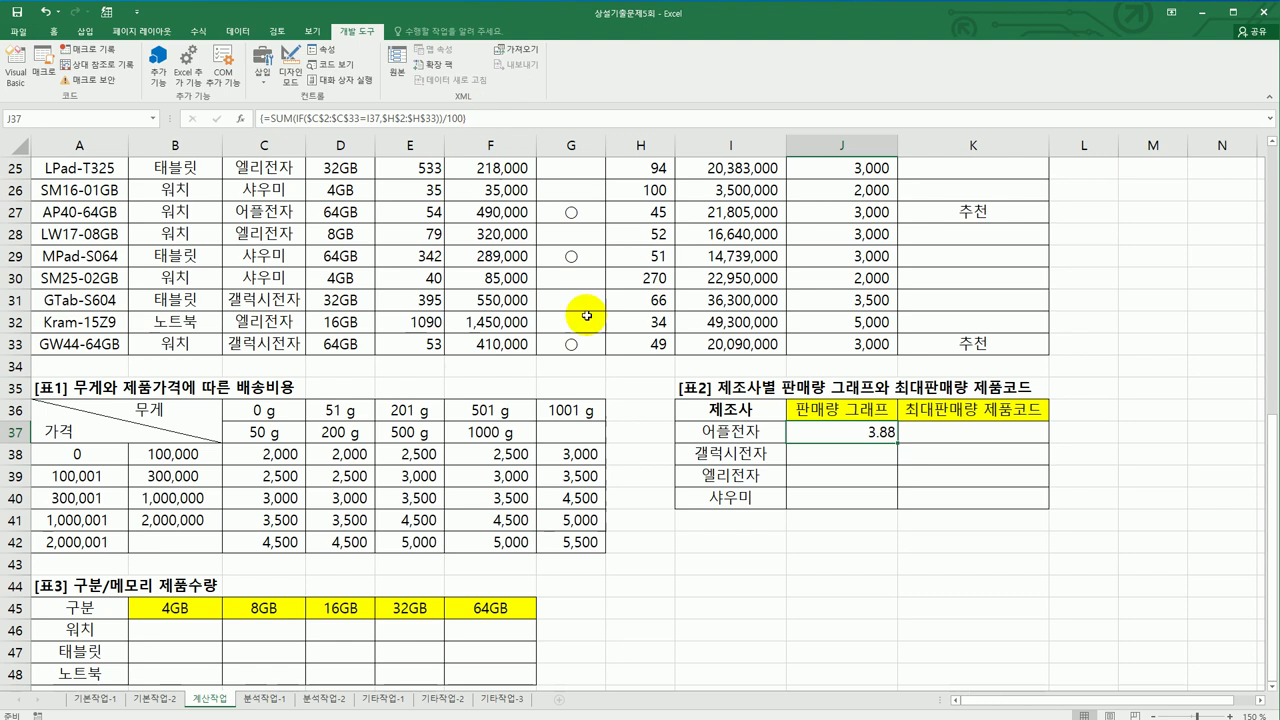
- Wrap the J37 calculation in a REPT function with the special character "■" as its text argument, followed by a comma
click(272, 118)
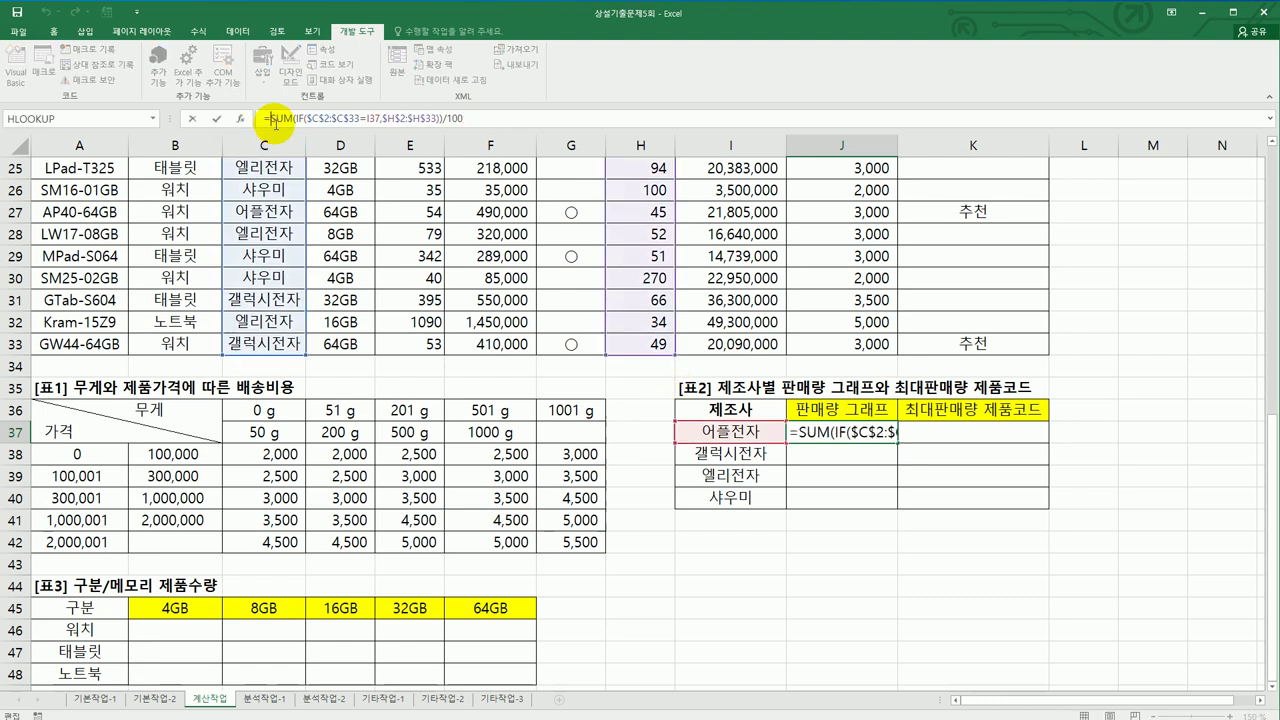
text(rept)
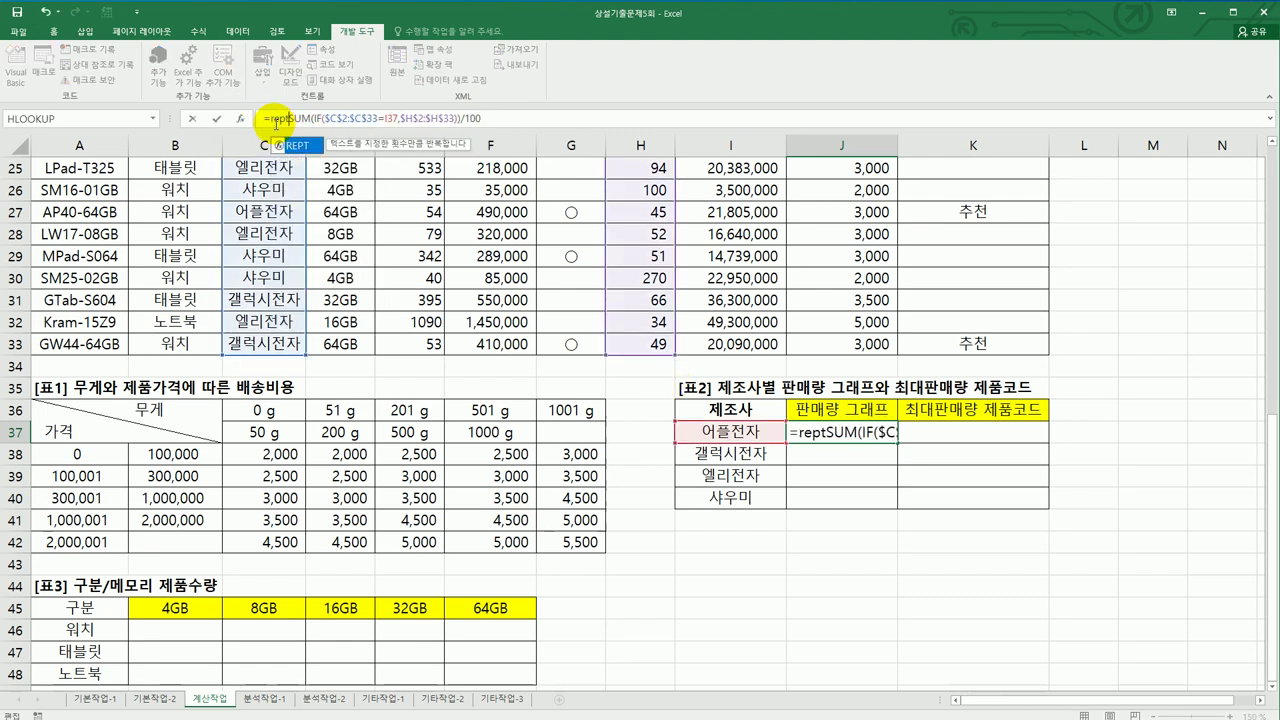
text(()
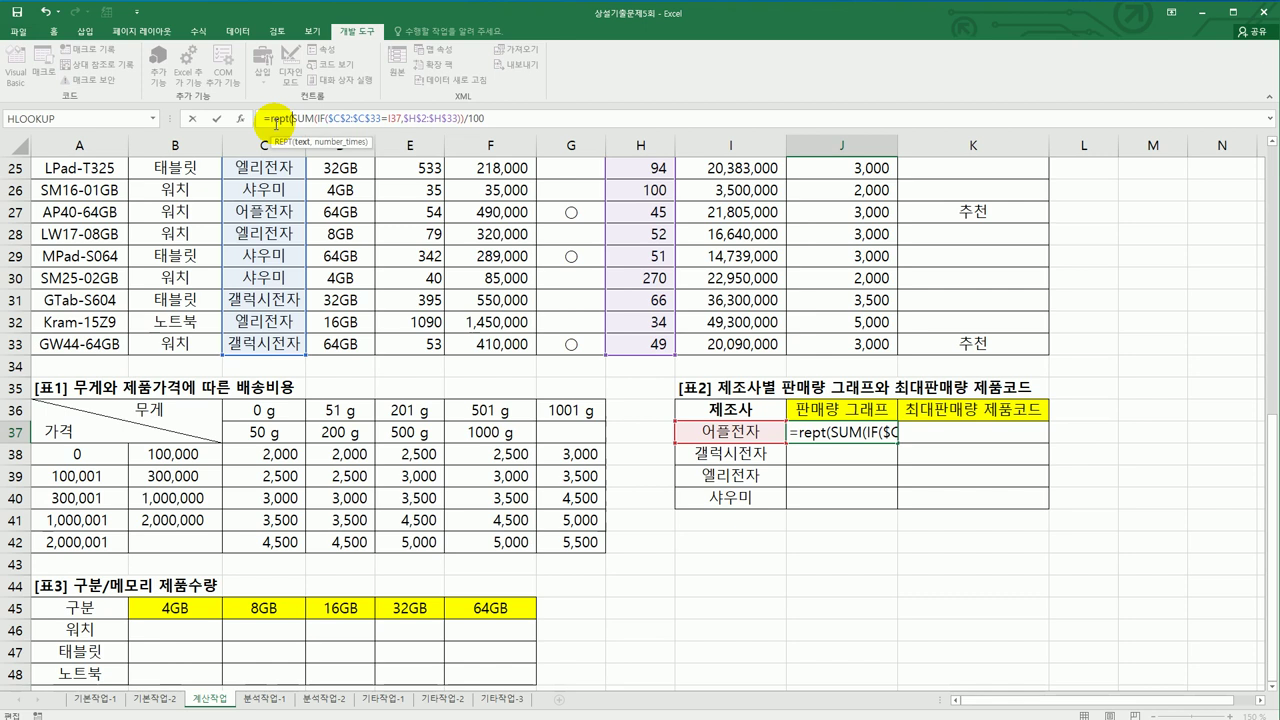
text("a)
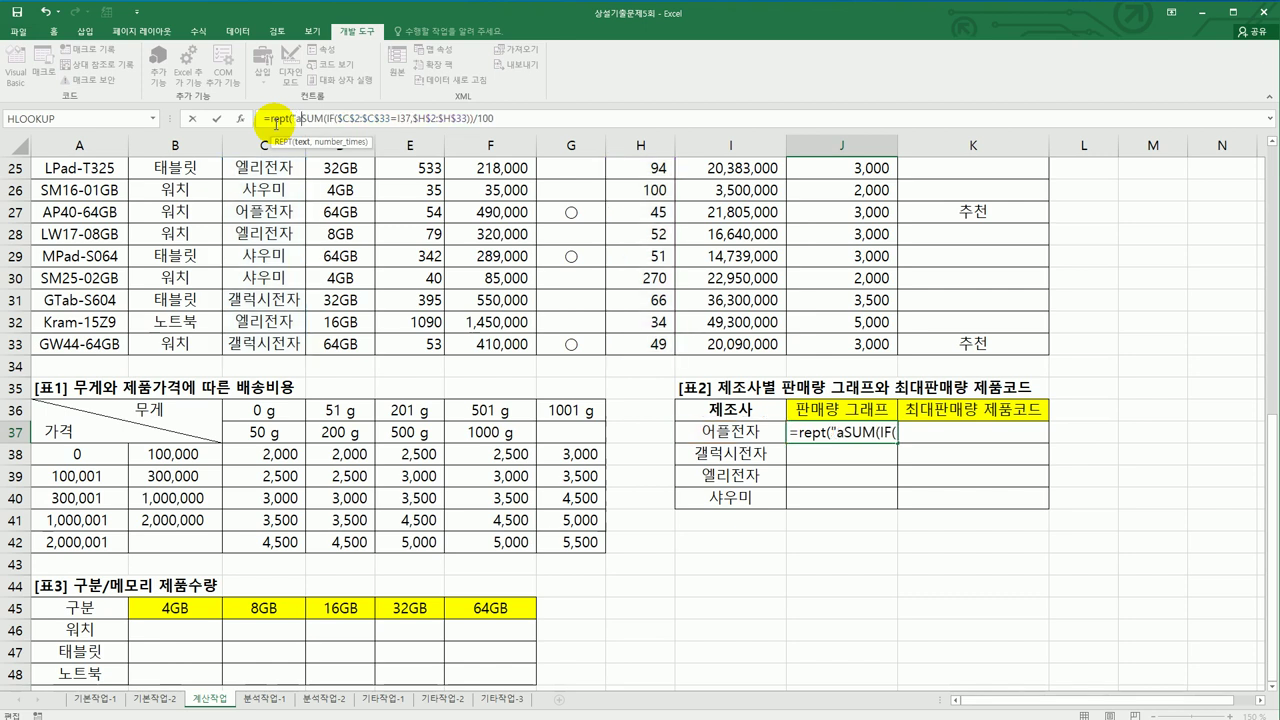
key(BackSpace)
key(Hangul)
text(ㅁ)
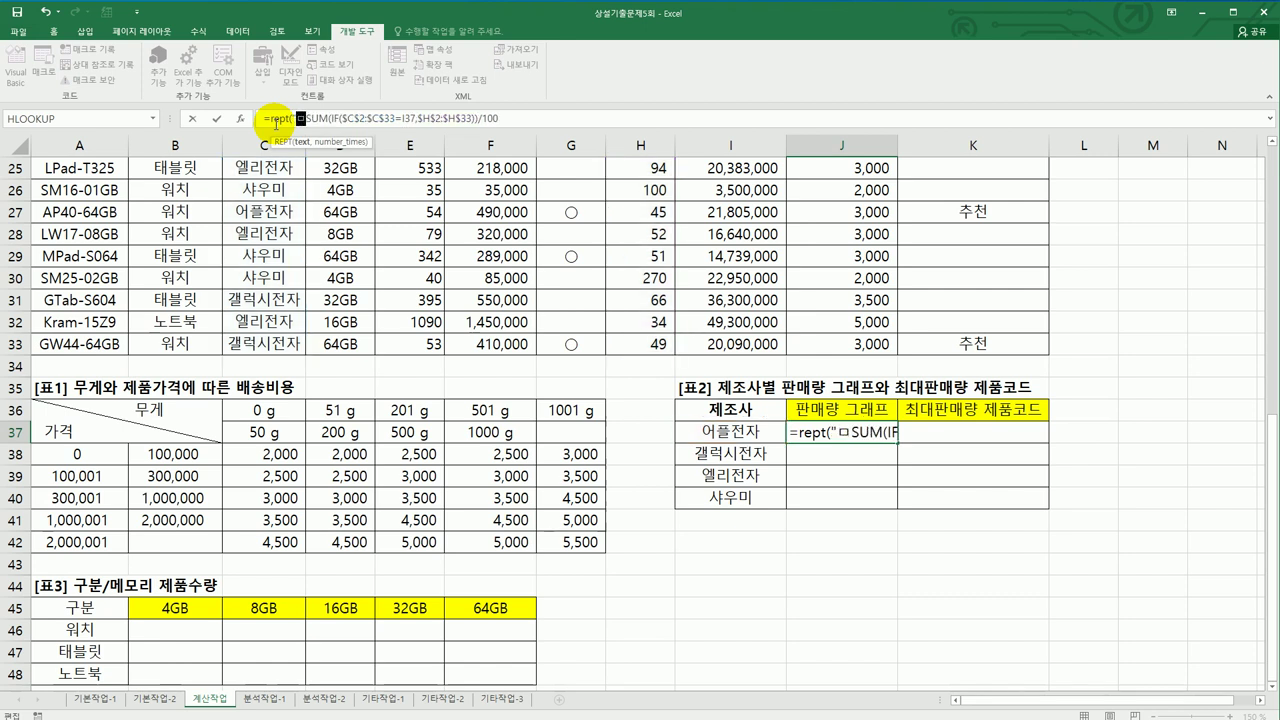
key(Hangul_Hanja)
click(349, 288)
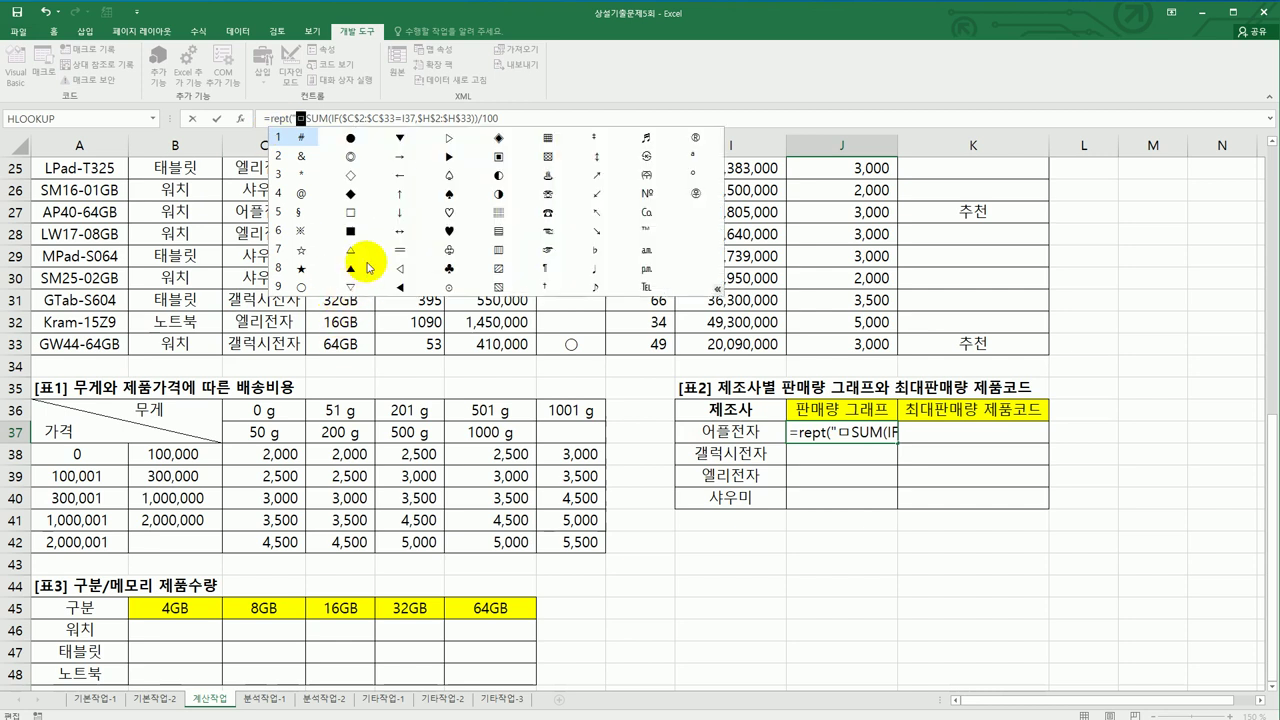
click(350, 232)
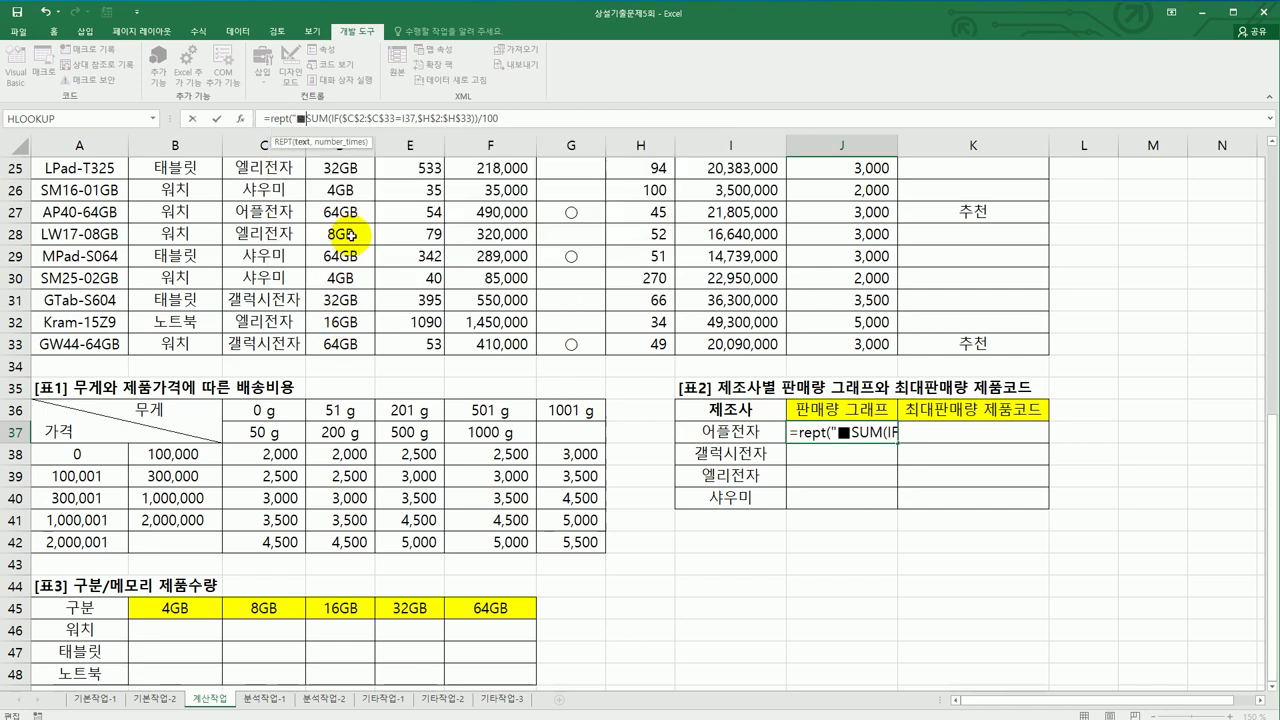
text(")
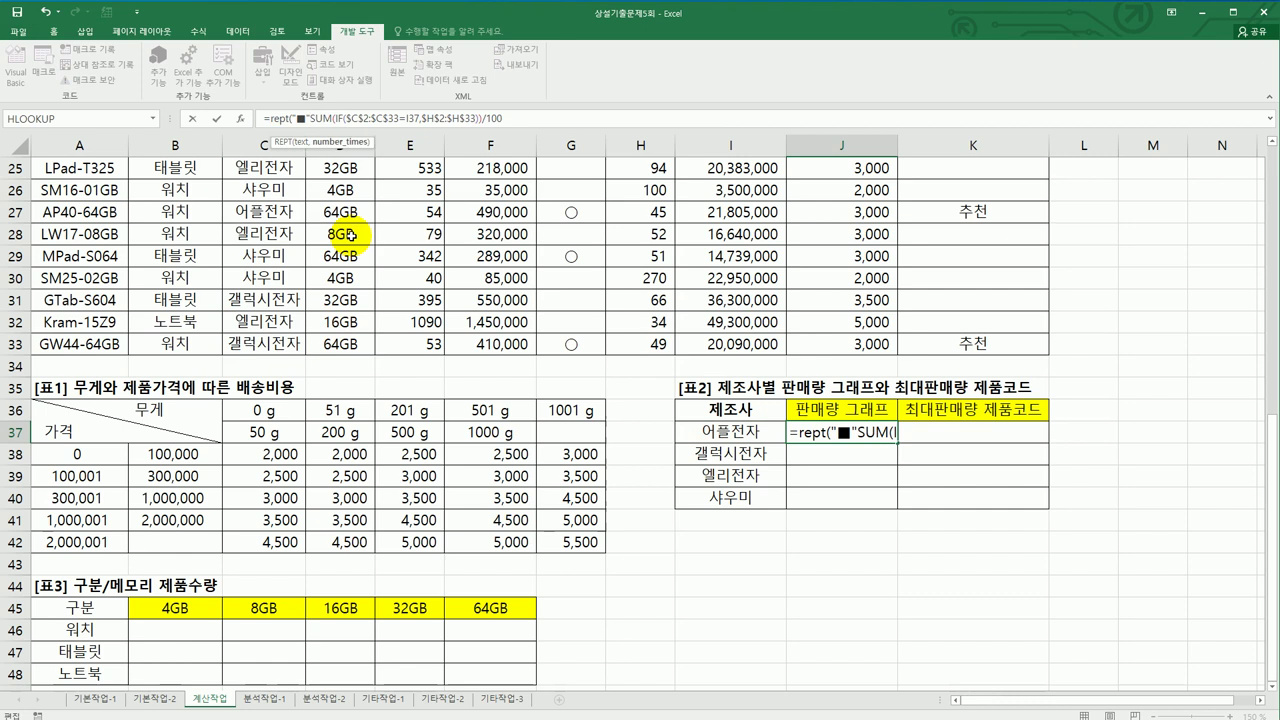
text(,)
- Close the REPT function, enter J37 as an array formula and fill it down through J40
click(521, 120)
text())
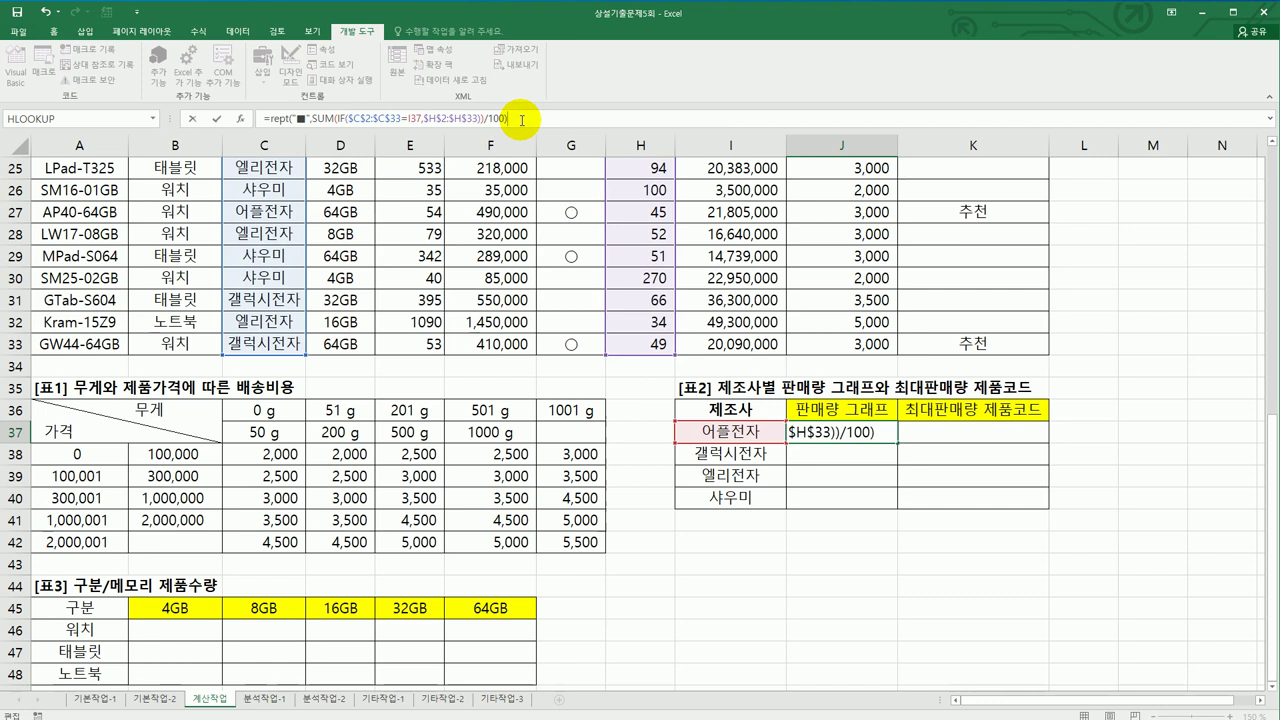
key(ctrl+shift+Return)
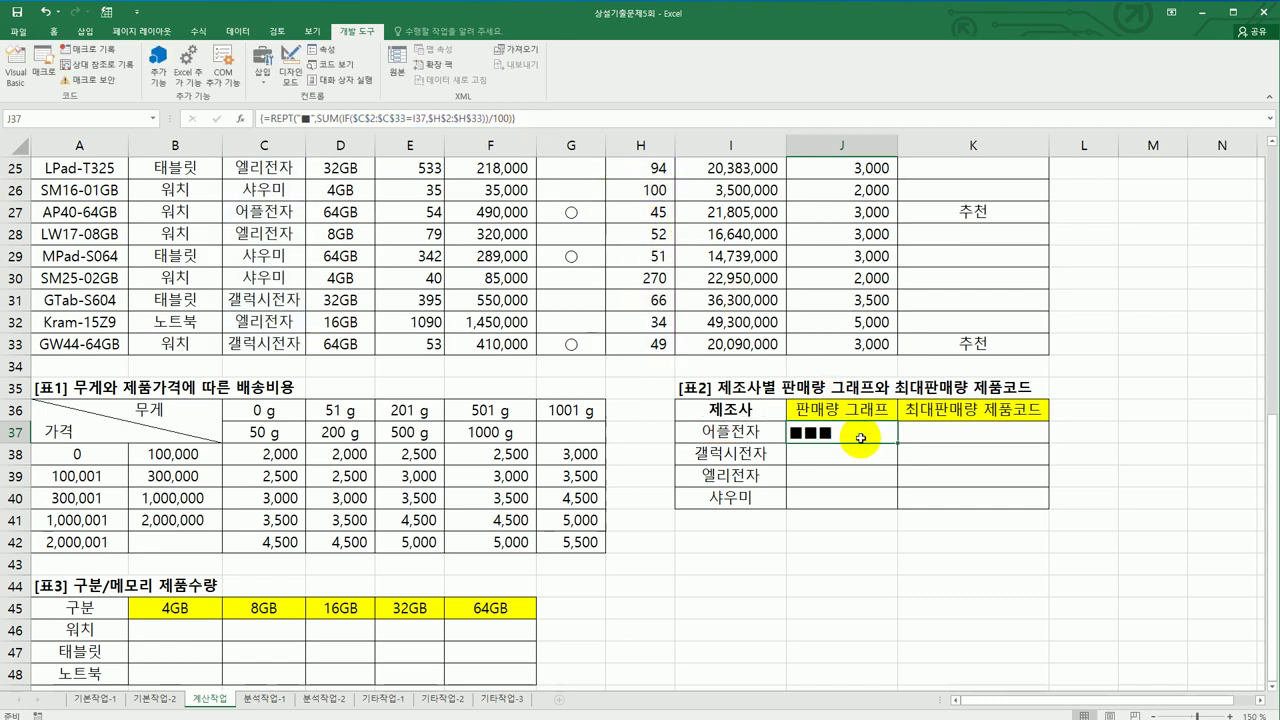
drag(897, 440, 894, 508)
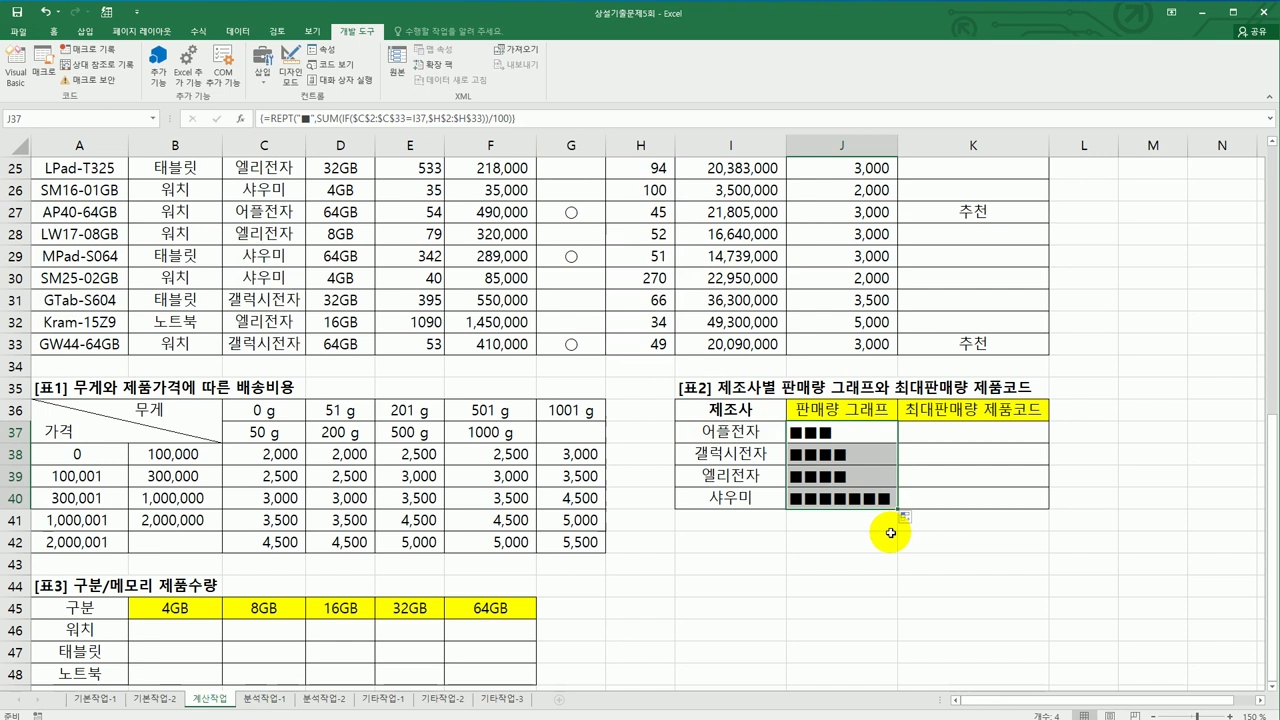
- Start the 최대판매량 제품코드 formula in K37 of 표2 with =INDEX(
click(940, 438)
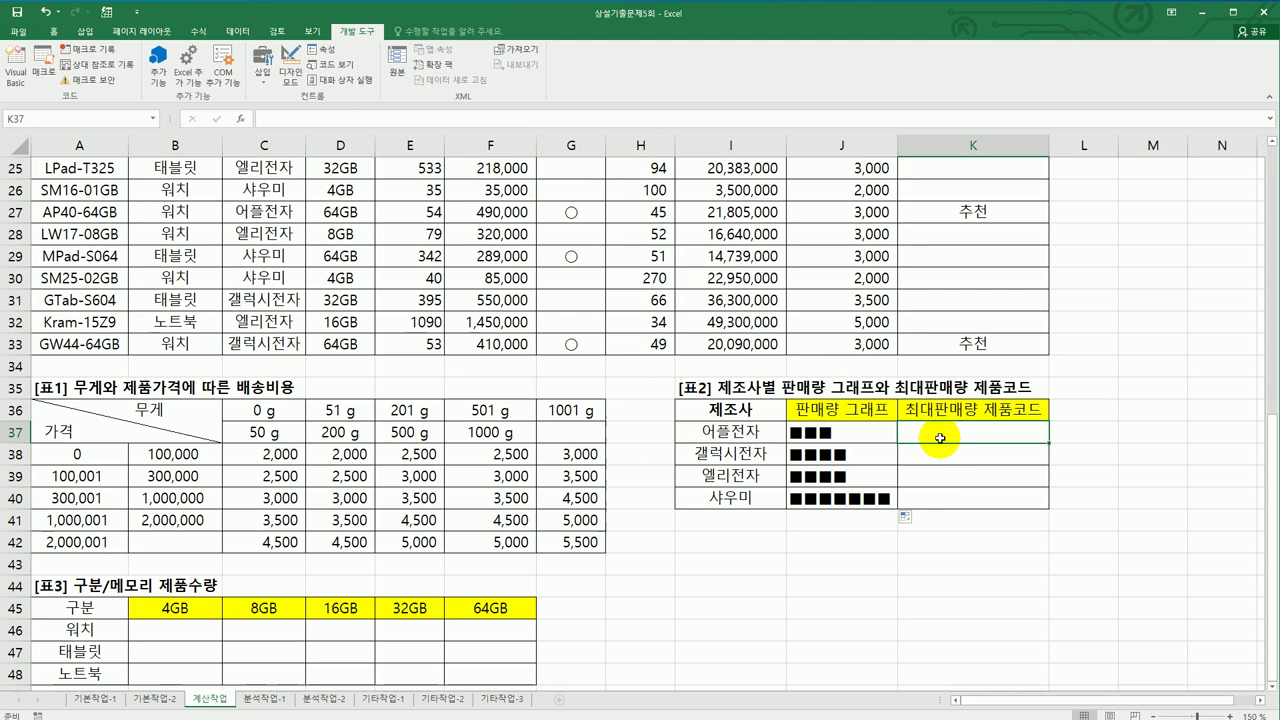
click(942, 499)
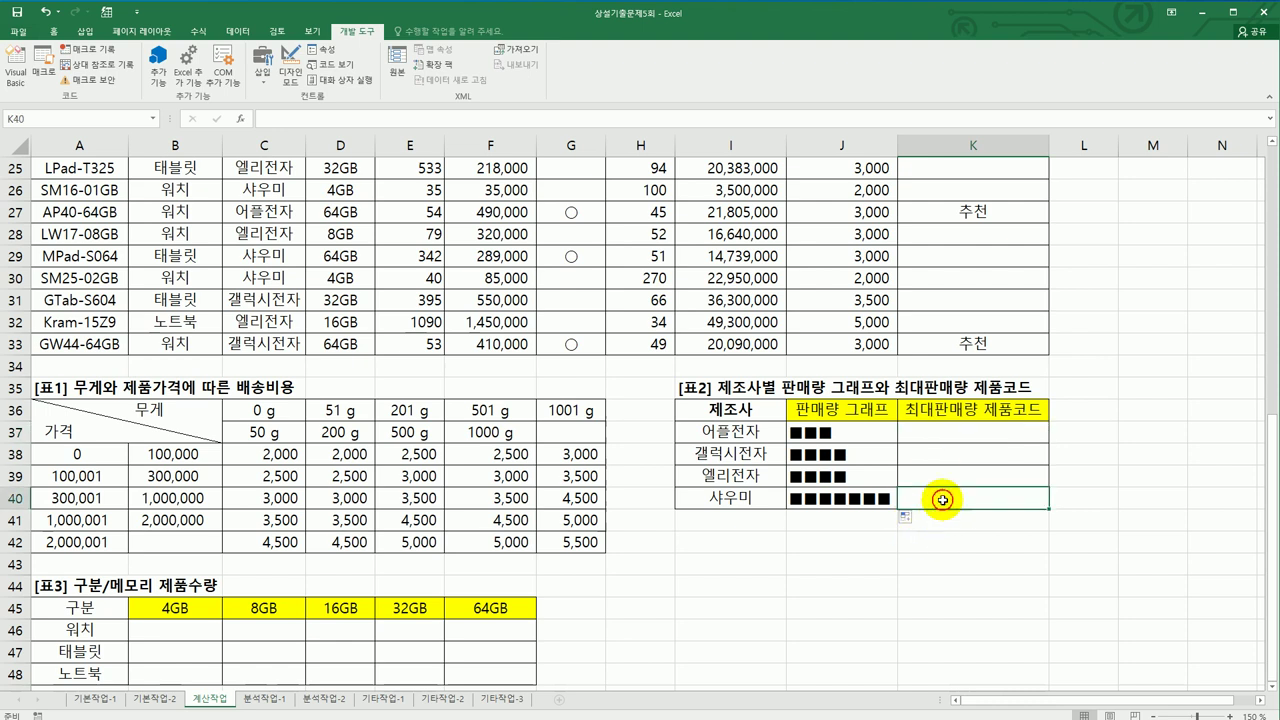
scroll(942, 499, up, 1)
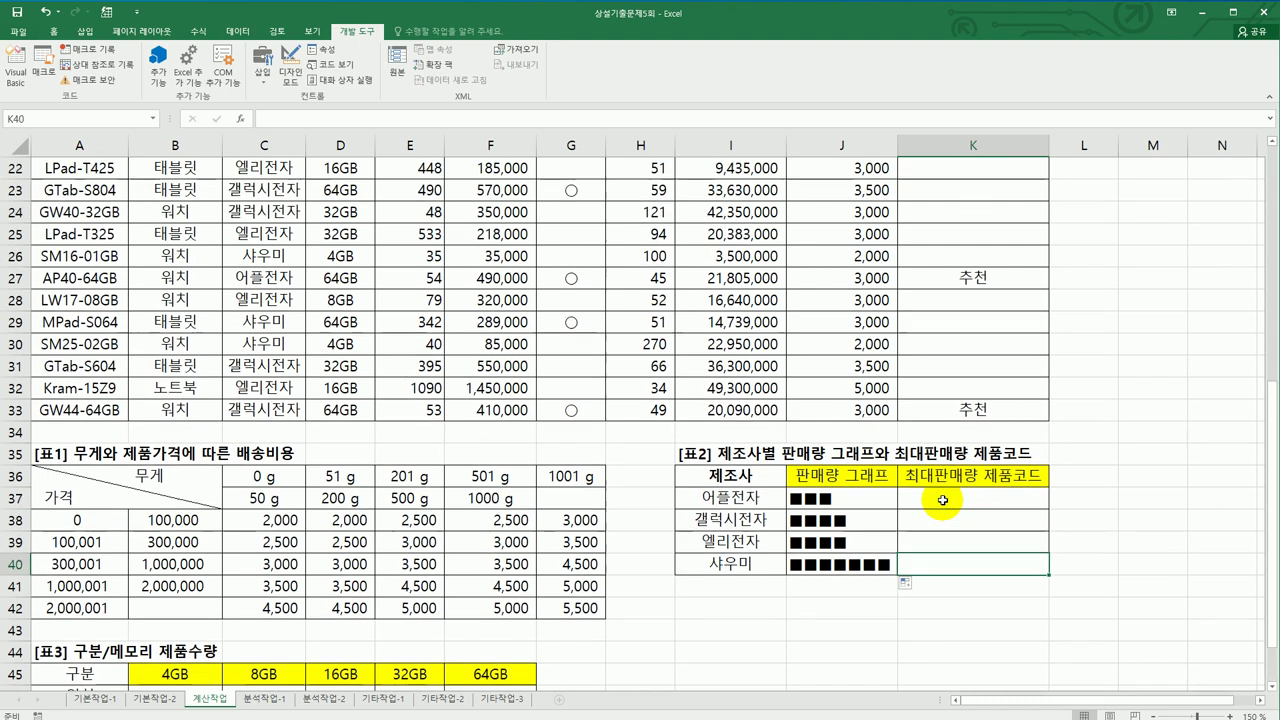
click(942, 499)
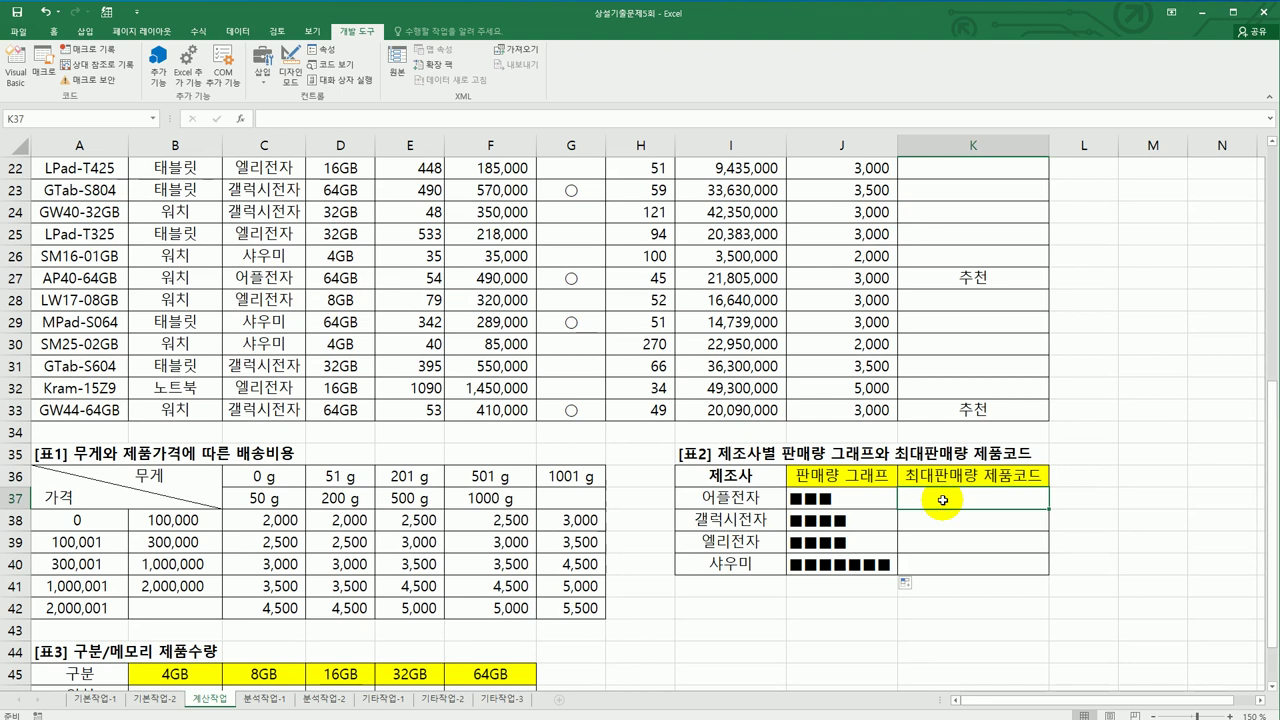
scroll(942, 499, up, 7)
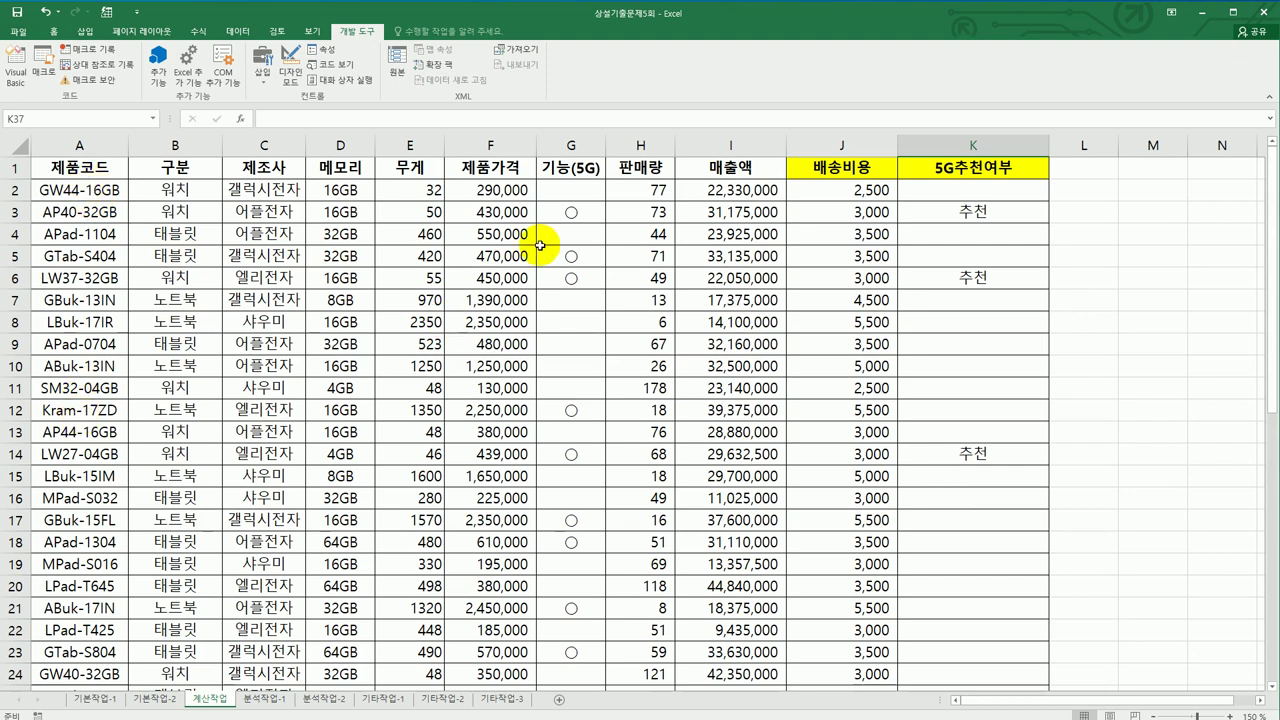
scroll(590, 390, down, 5)
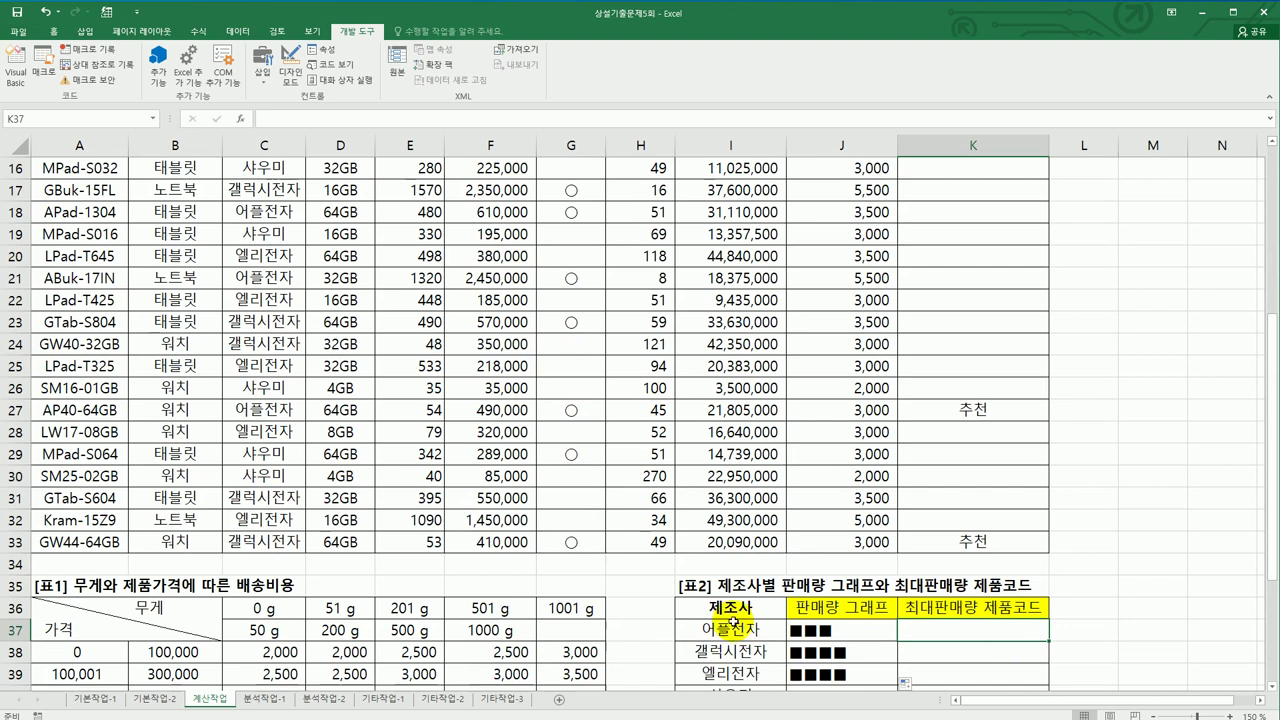
scroll(960, 634, down, 1)
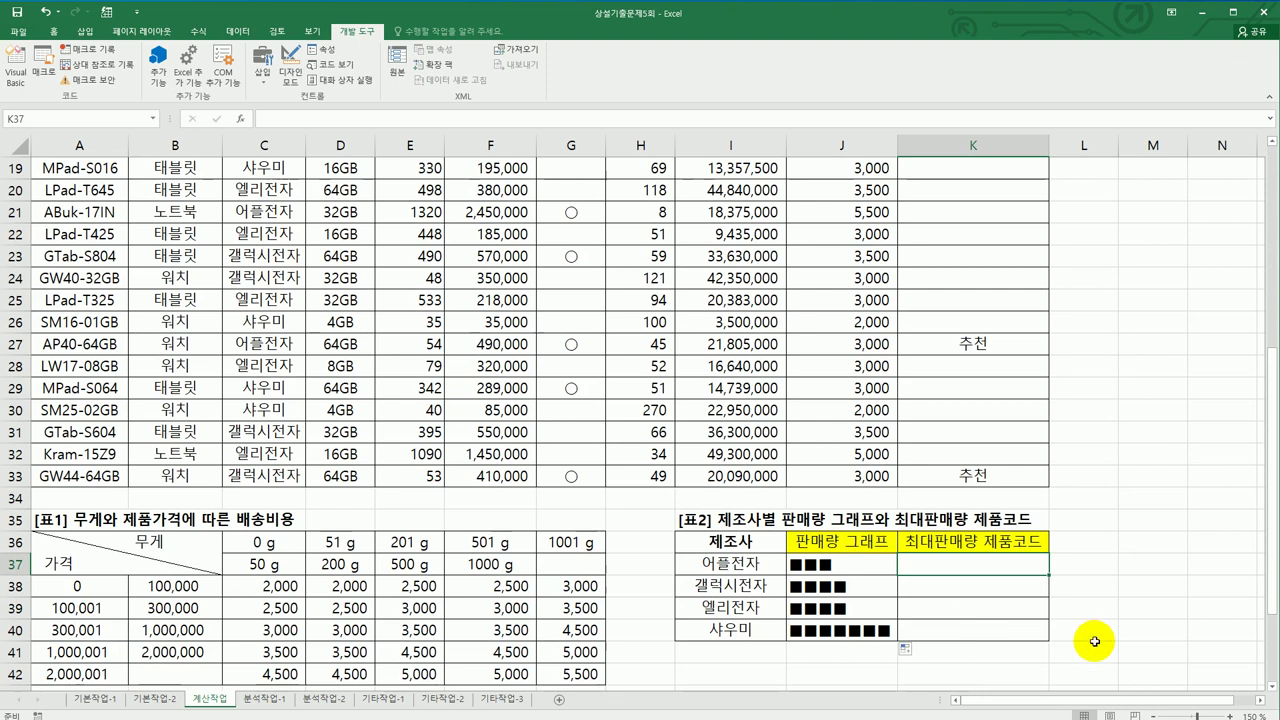
scroll(1094, 641, down, 1)
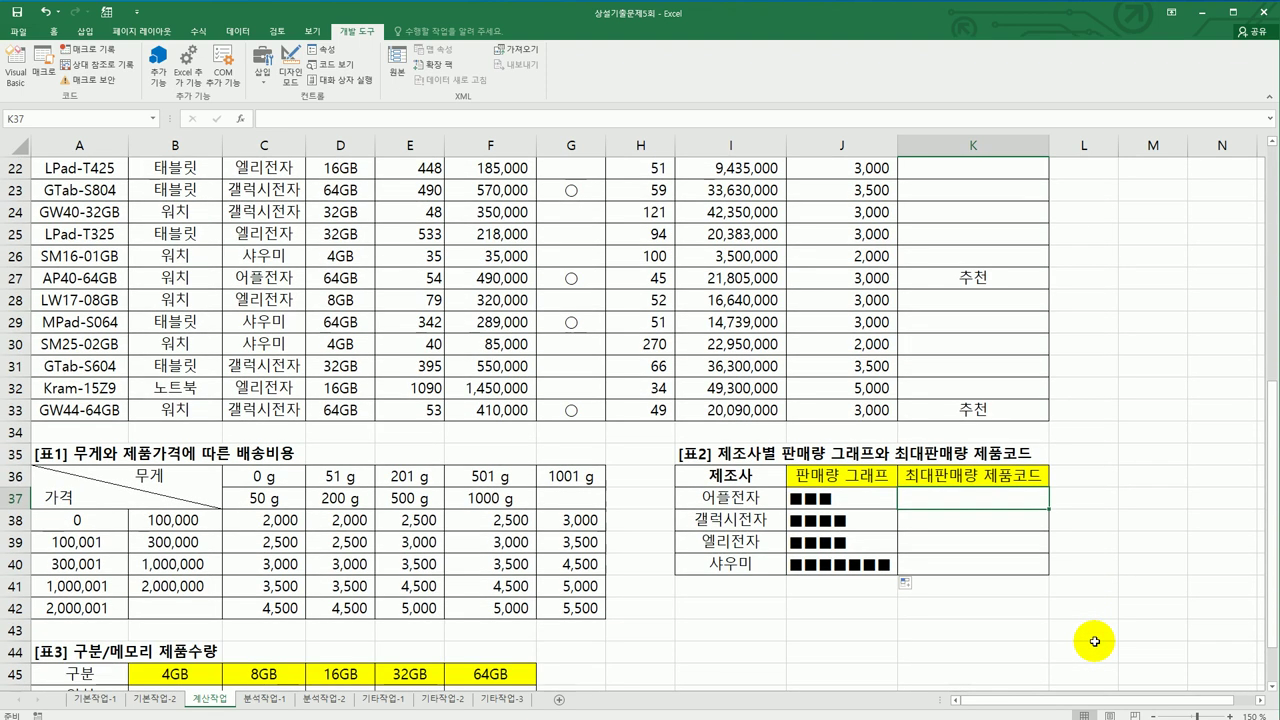
text(=)
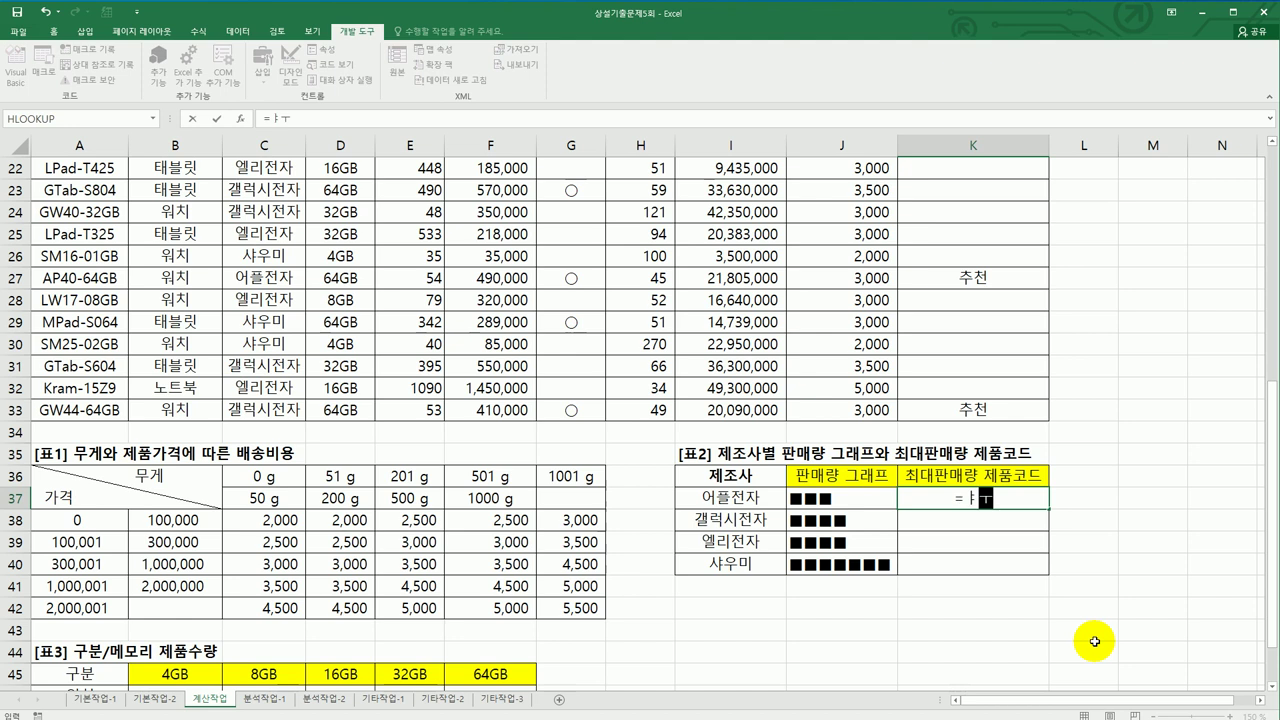
text(inde)
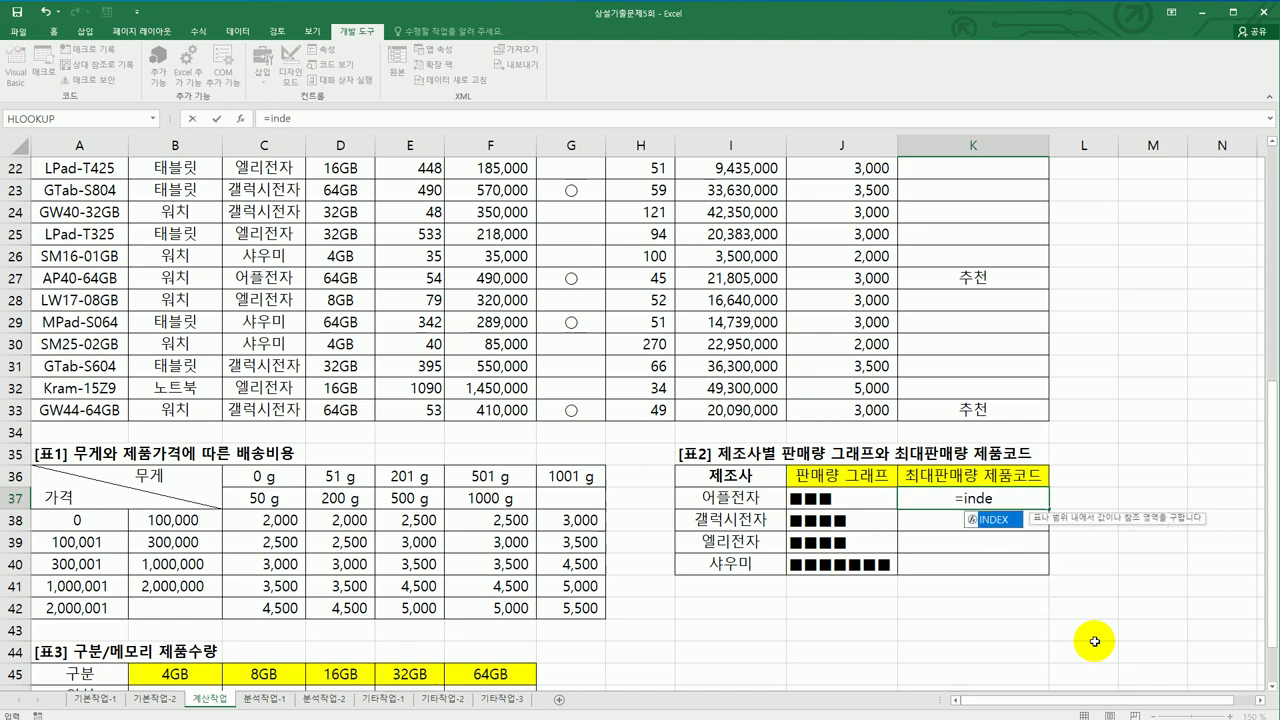
key(Tab)
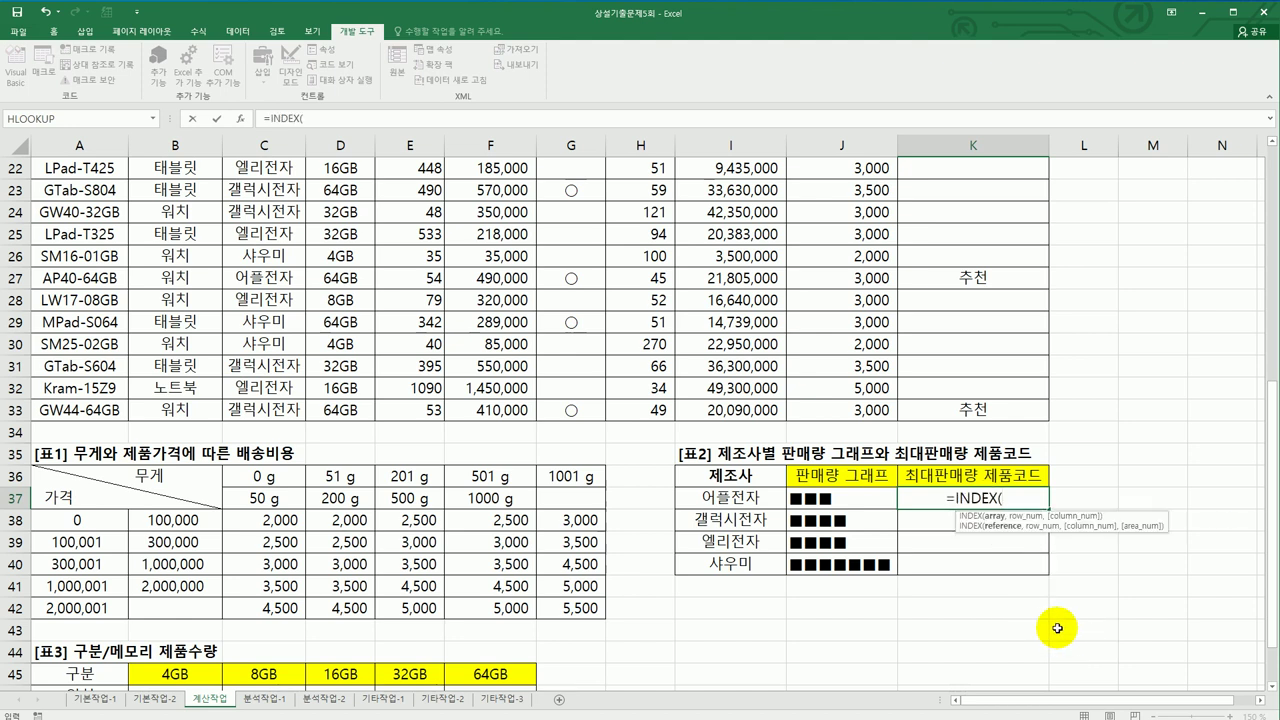
- Supply the 제품코드 range $A$2:$A$33 as the absolute array argument of INDEX, followed by a comma
scroll(580, 477, up, 7)
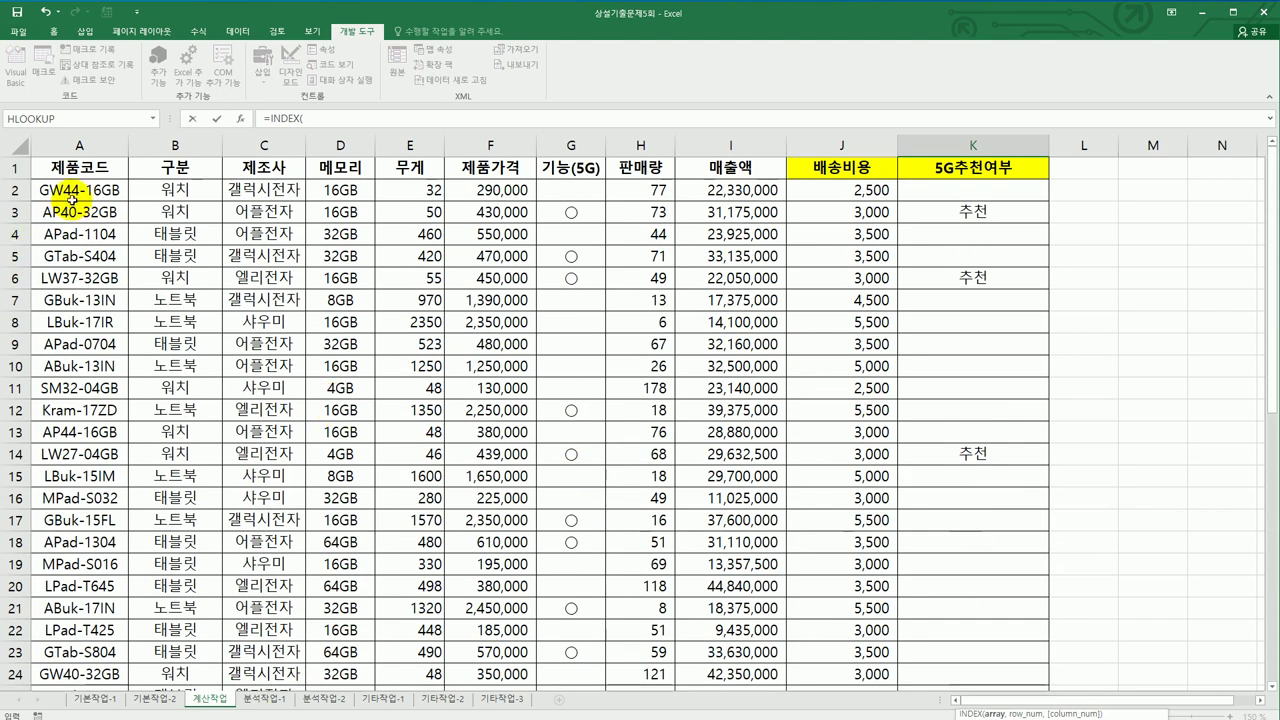
drag(68, 190, 66, 652)
key(F4)
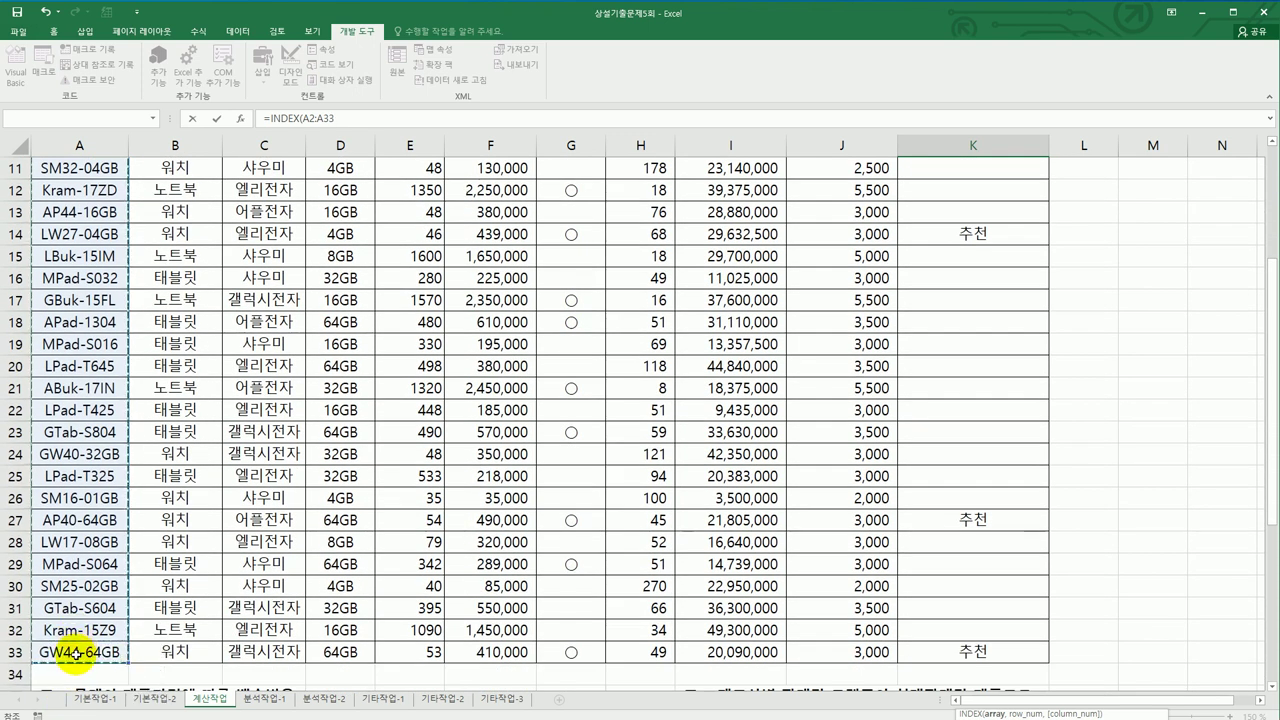
scroll(75, 652, down, 5)
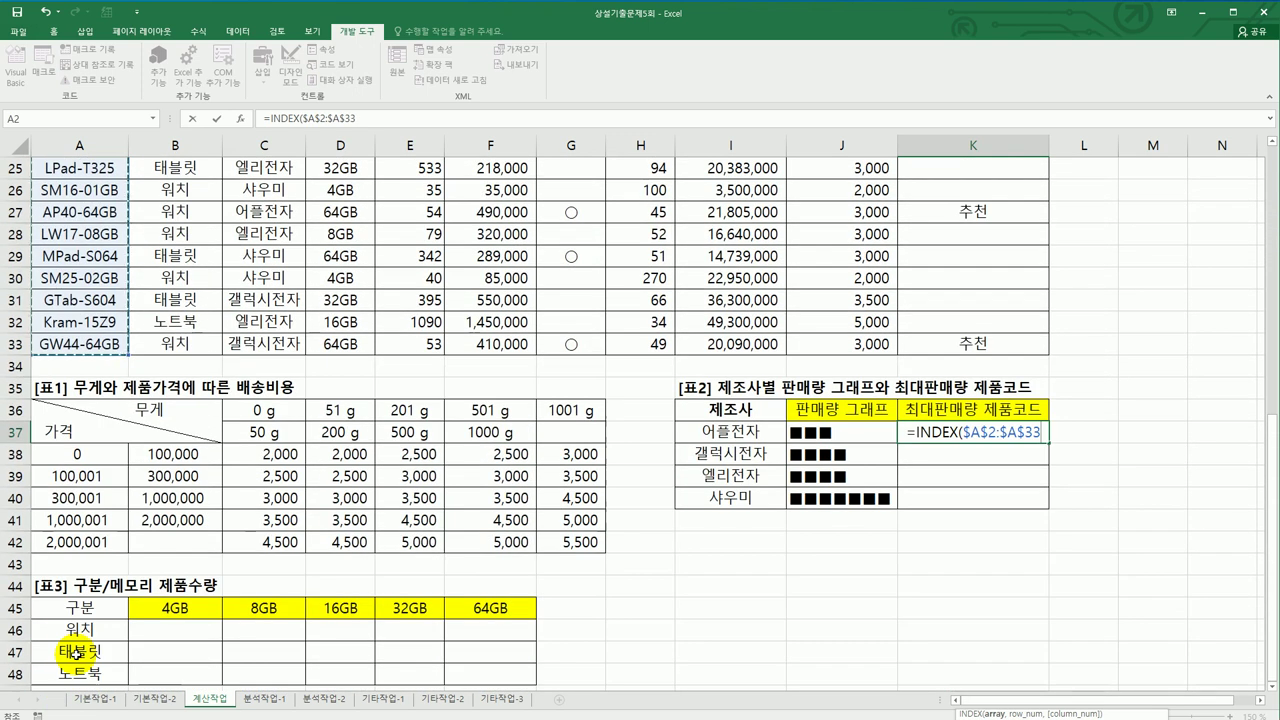
text(,)
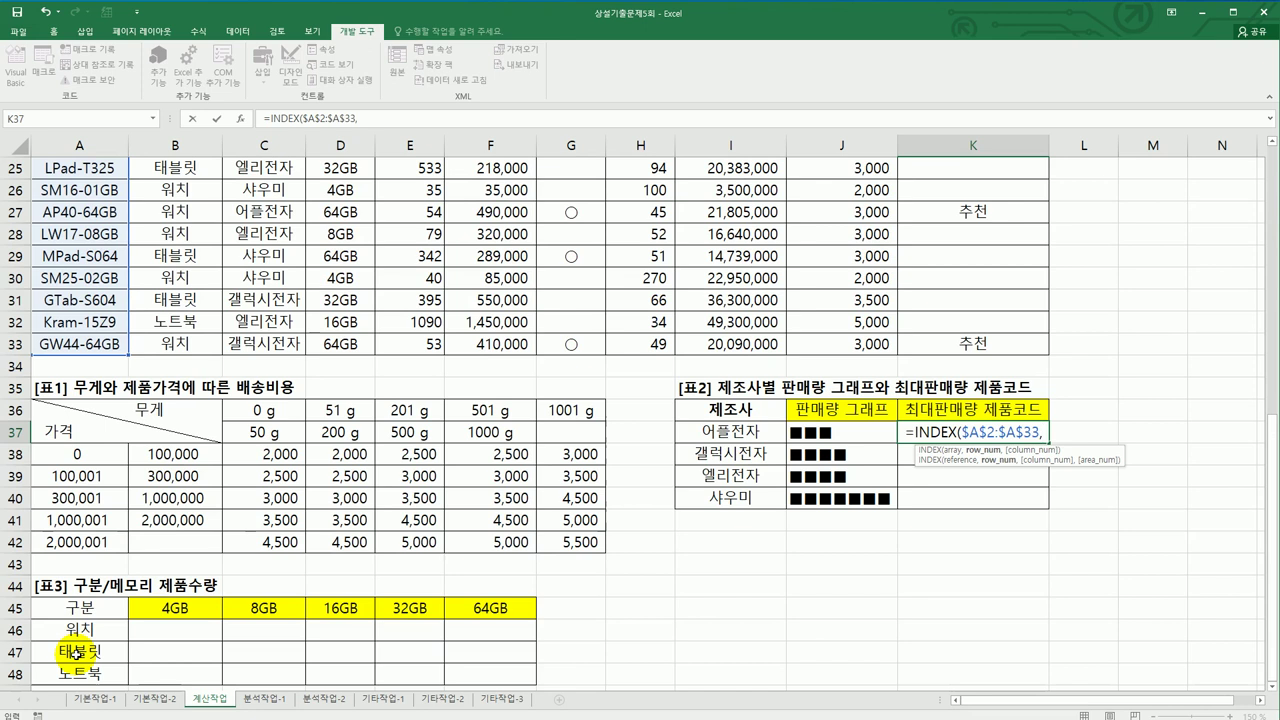
- Nest MATCH and MAX in the K37 INDEX formula, opening MAX with the manufacturer condition ($C$2:$C$33=I37)
text(match)
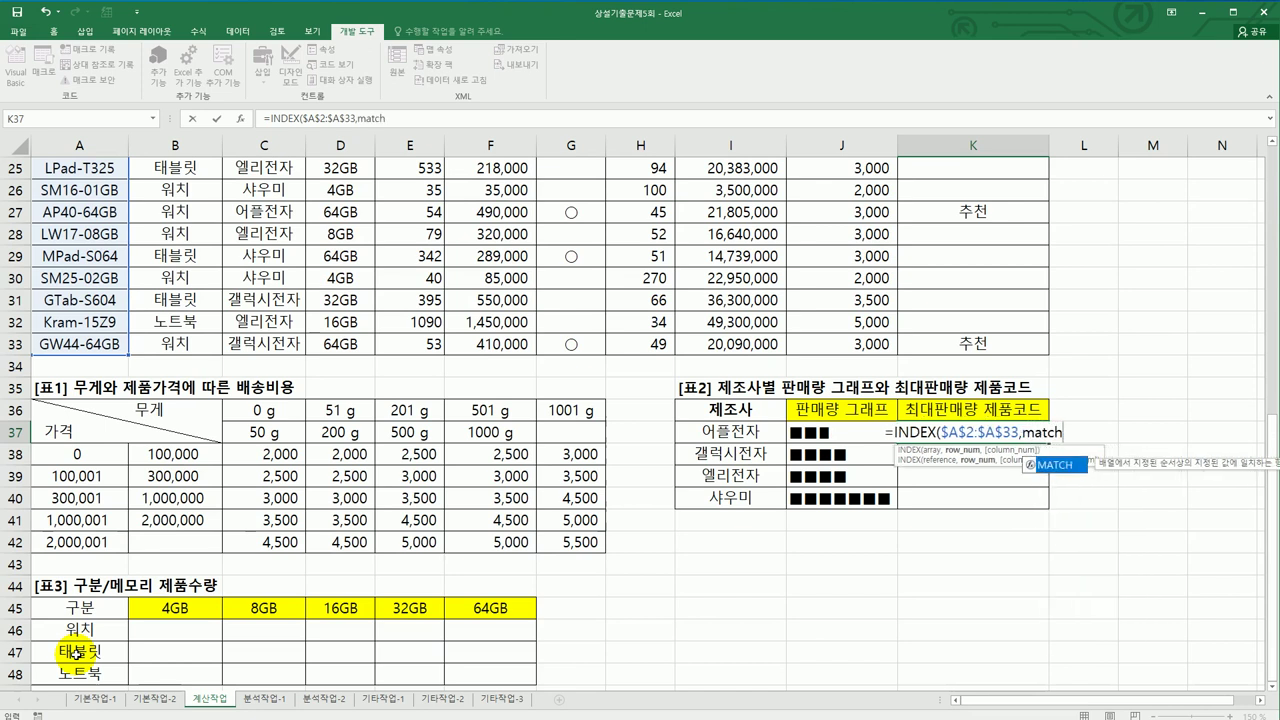
key(Tab)
text(max()
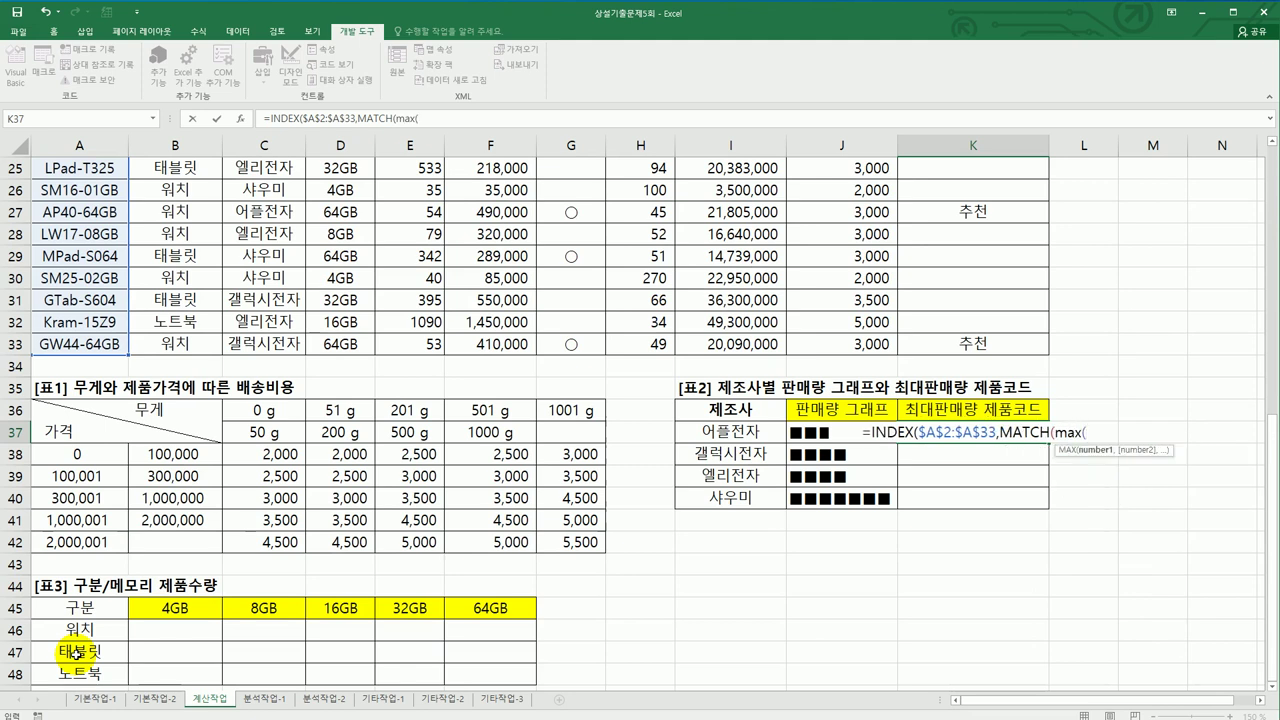
text(()
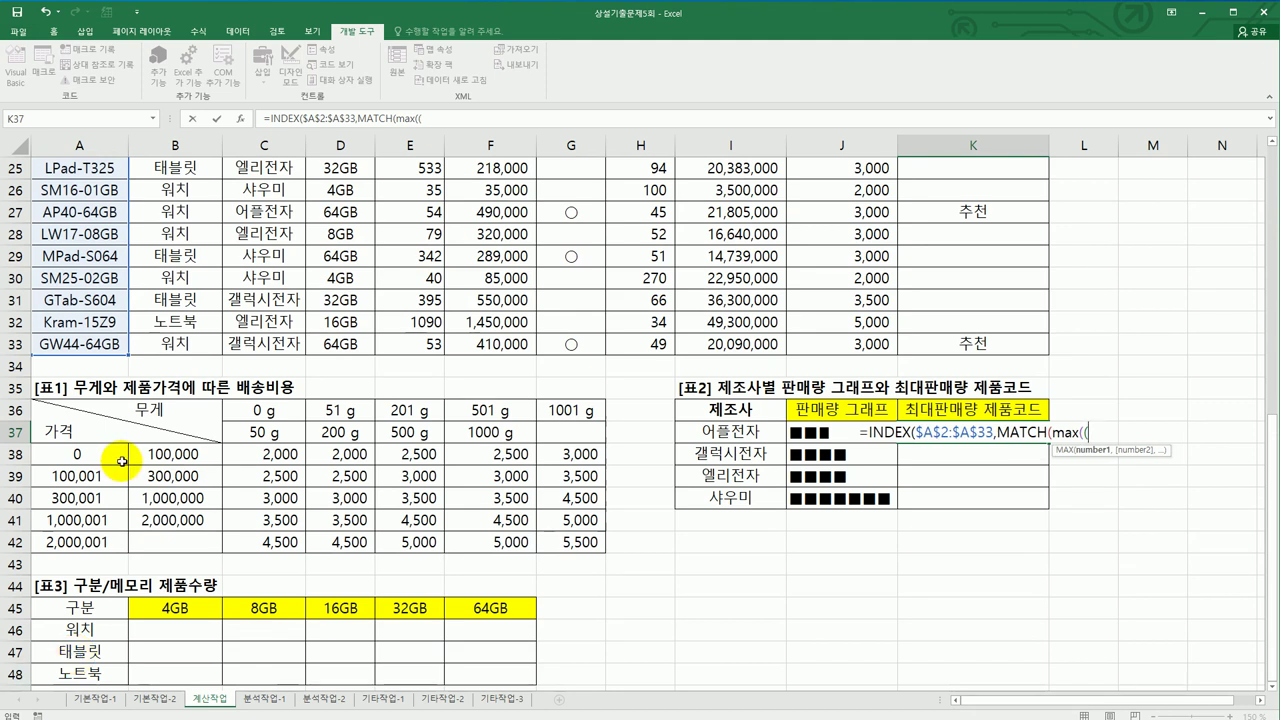
scroll(188, 442, up, 7)
scroll(188, 440, up, 1)
drag(255, 190, 268, 615)
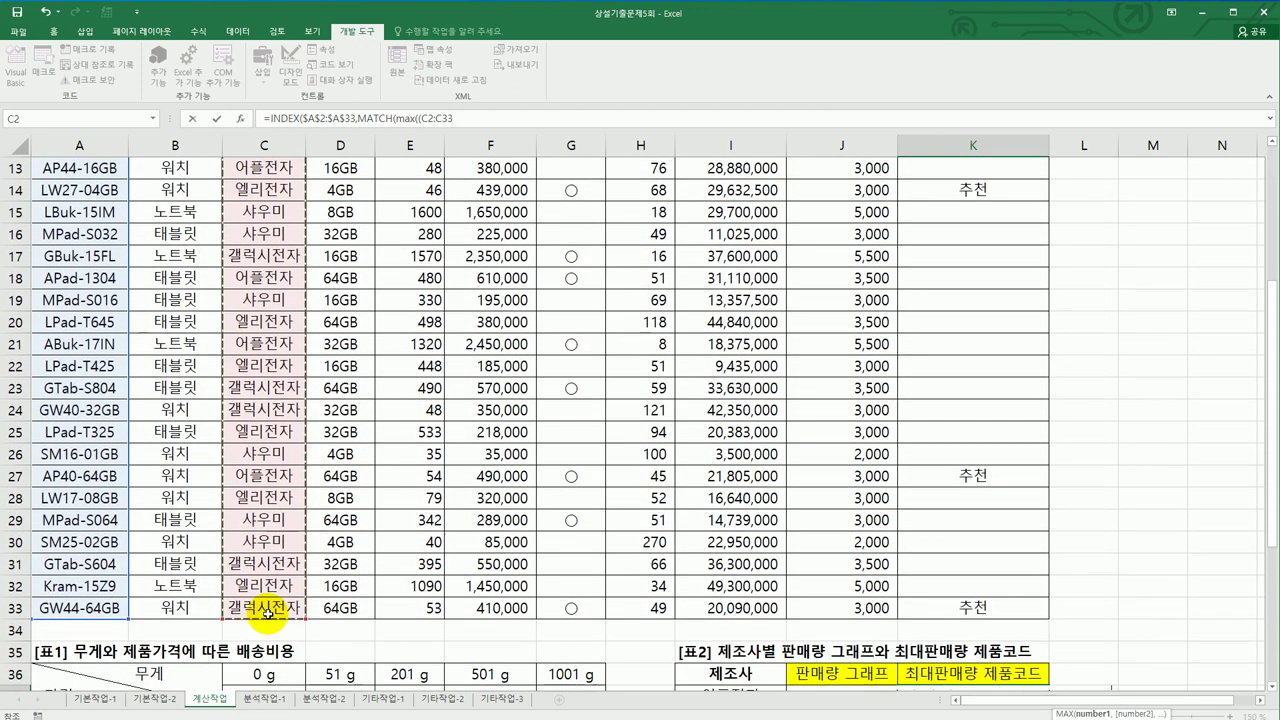
key(F4)
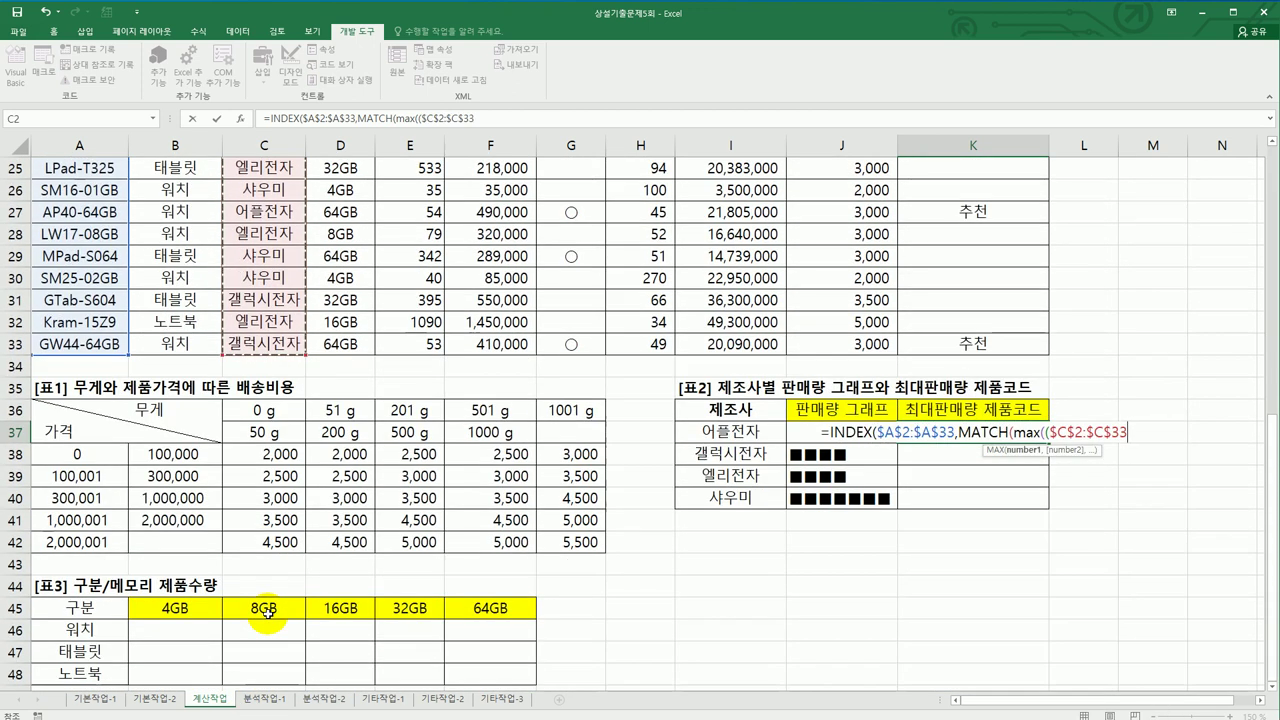
text(=)
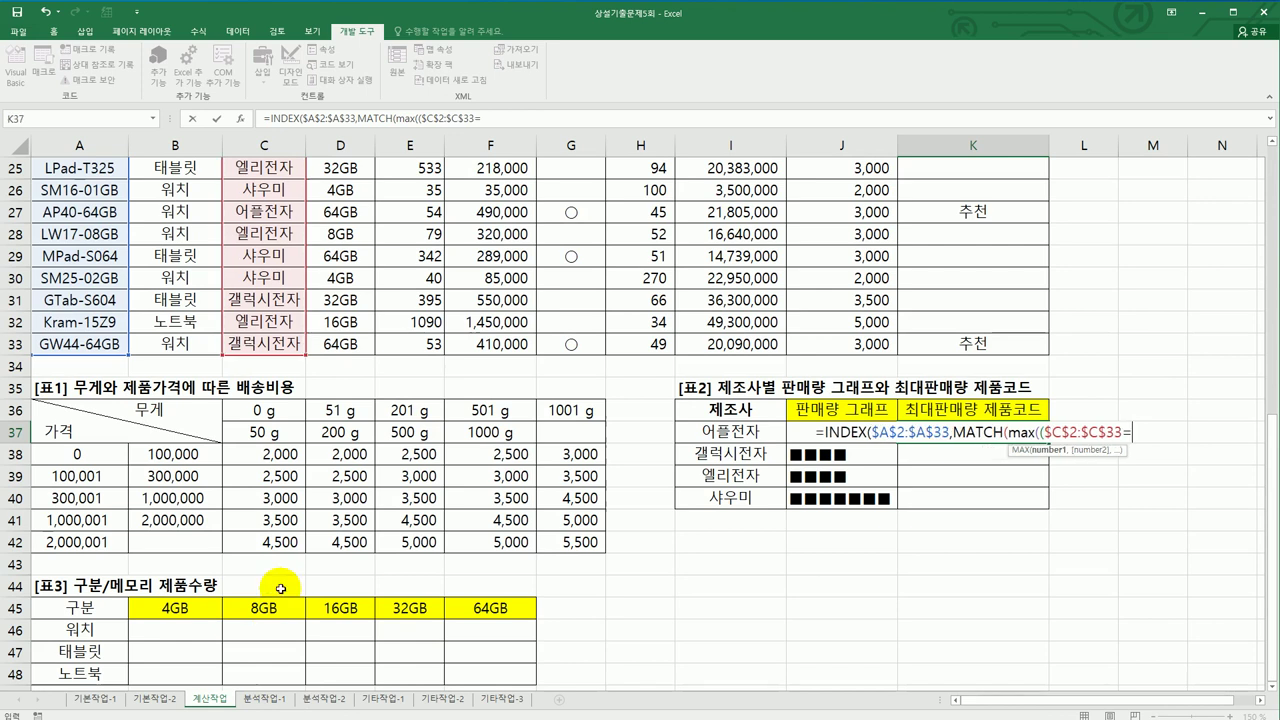
click(741, 437)
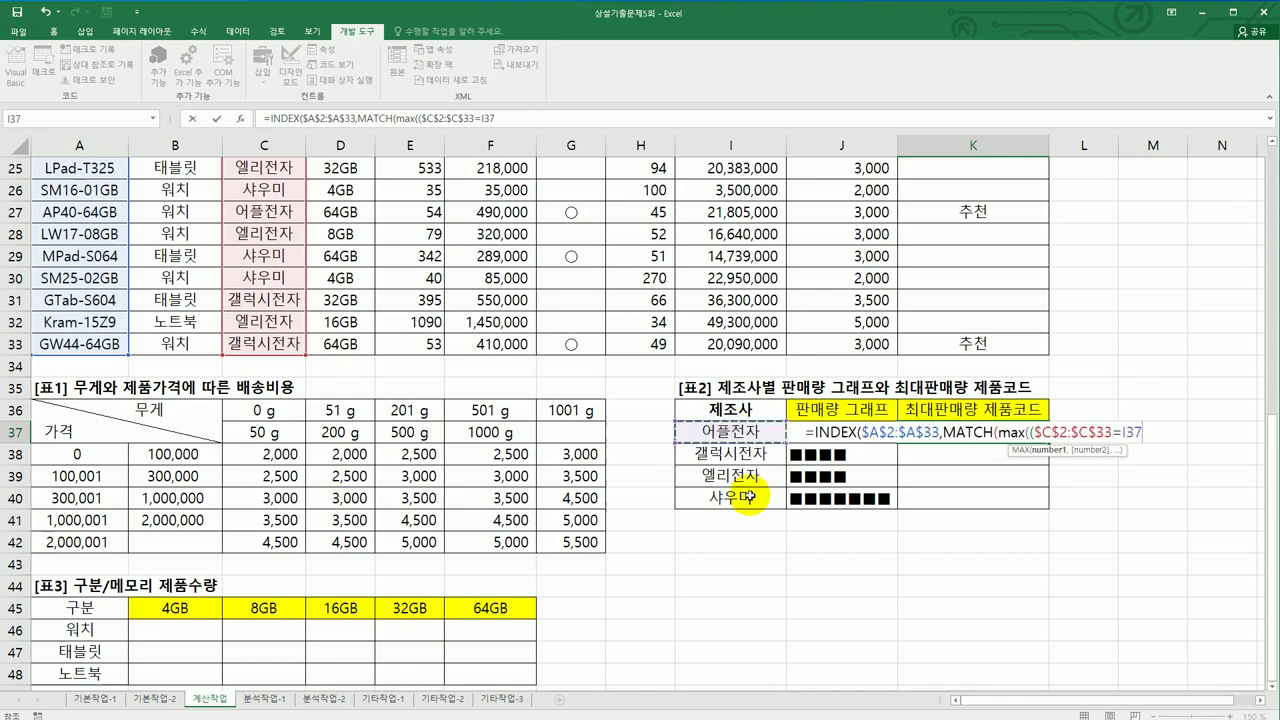
text())
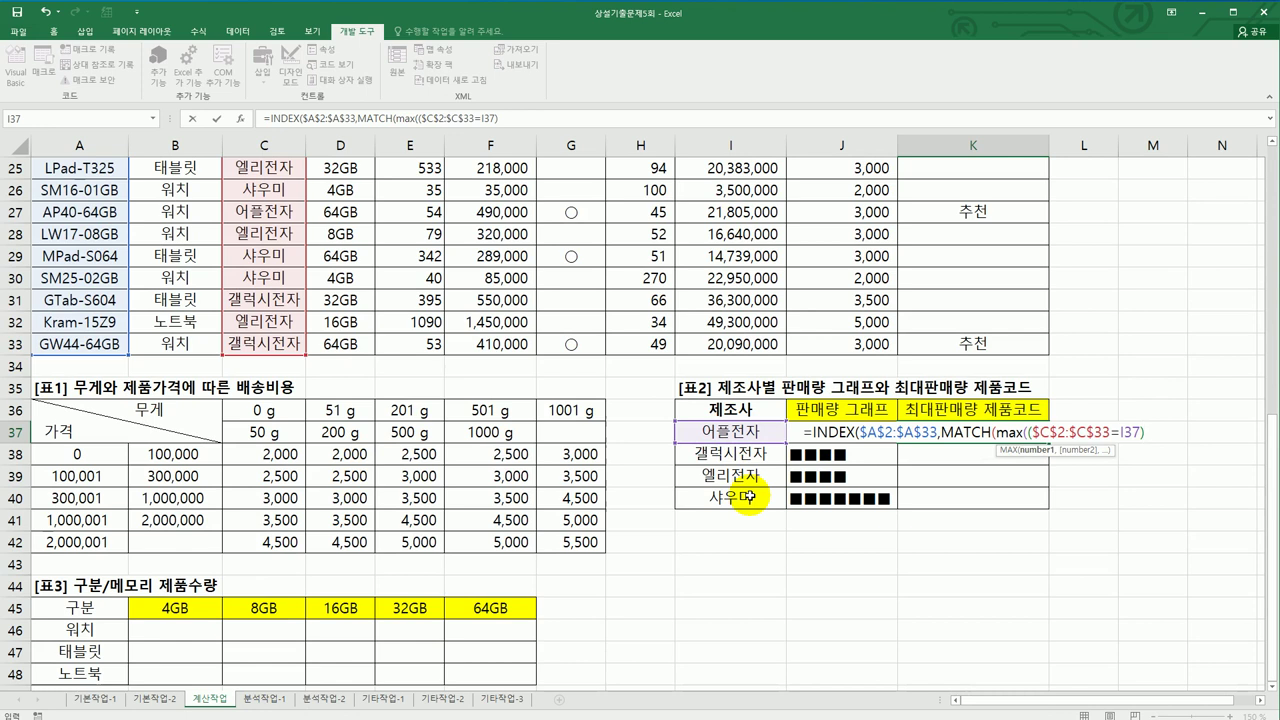
- Multiply the manufacturer condition by the absolute 판매량 range $H$2:$H$33 and close MAX, followed by a comma
text(*)
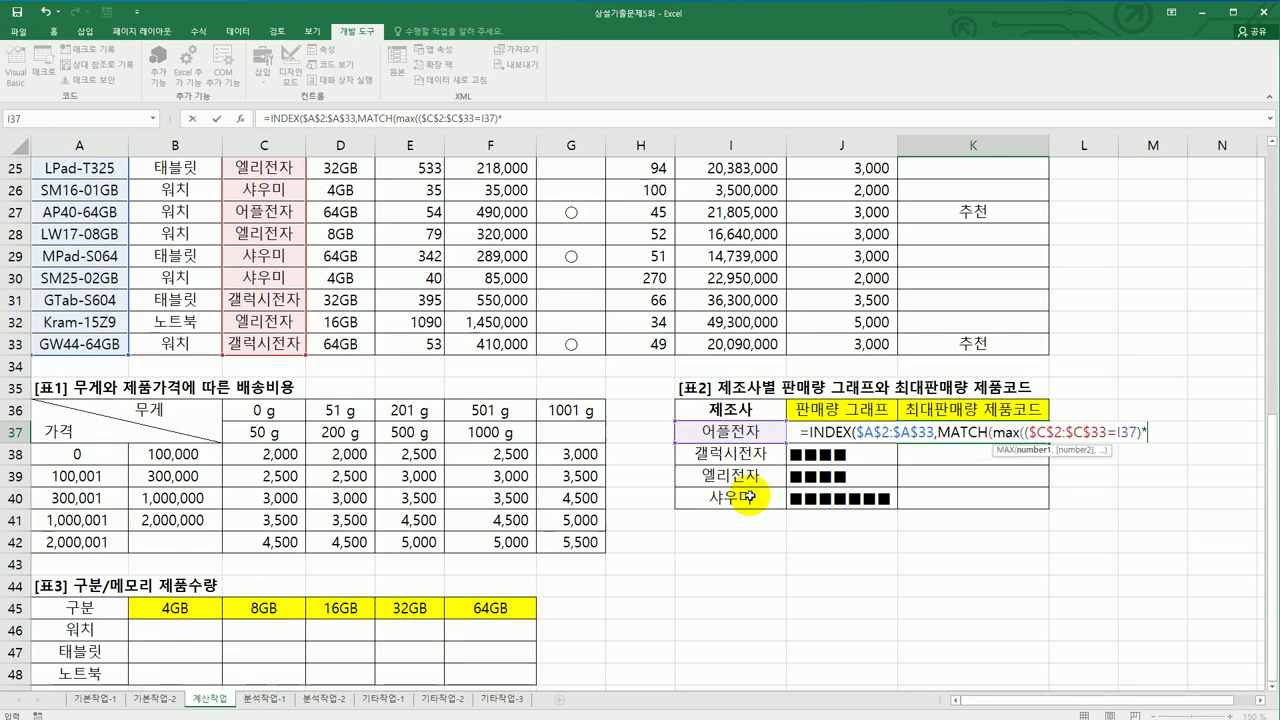
scroll(728, 530, up, 1)
scroll(728, 530, up, 7)
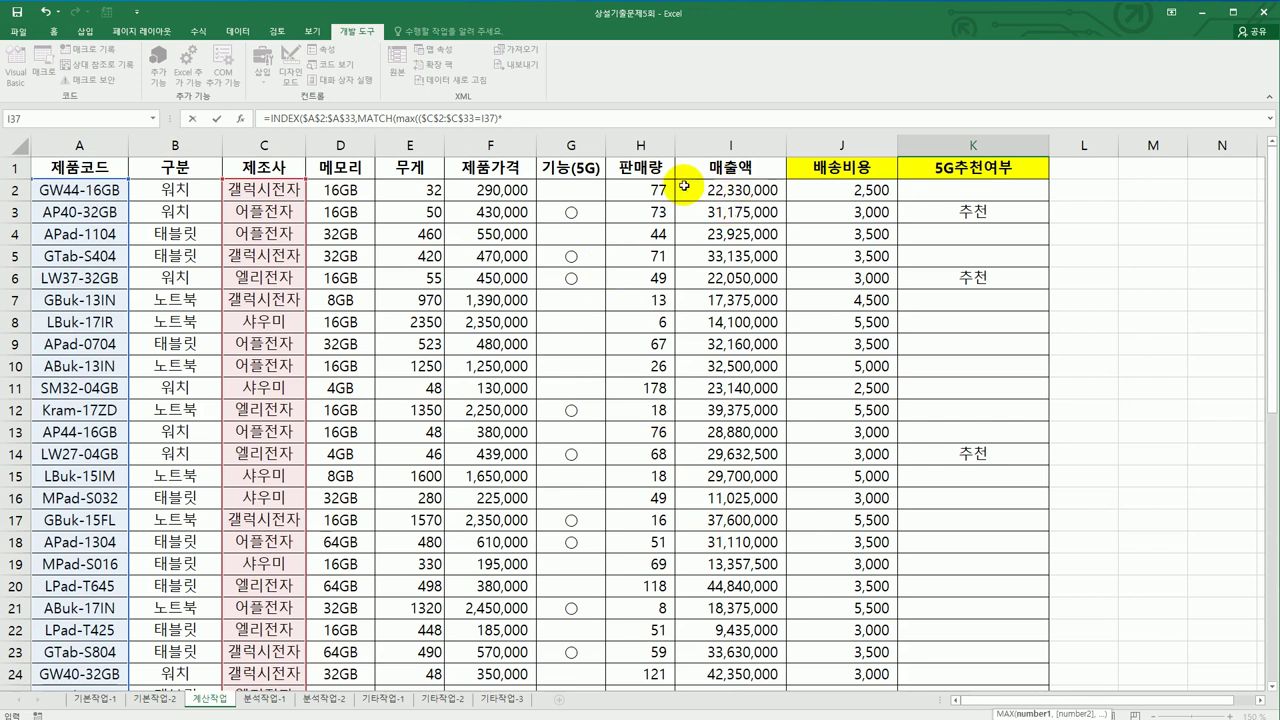
drag(640, 189, 655, 651)
scroll(655, 651, down, 5)
key(F4)
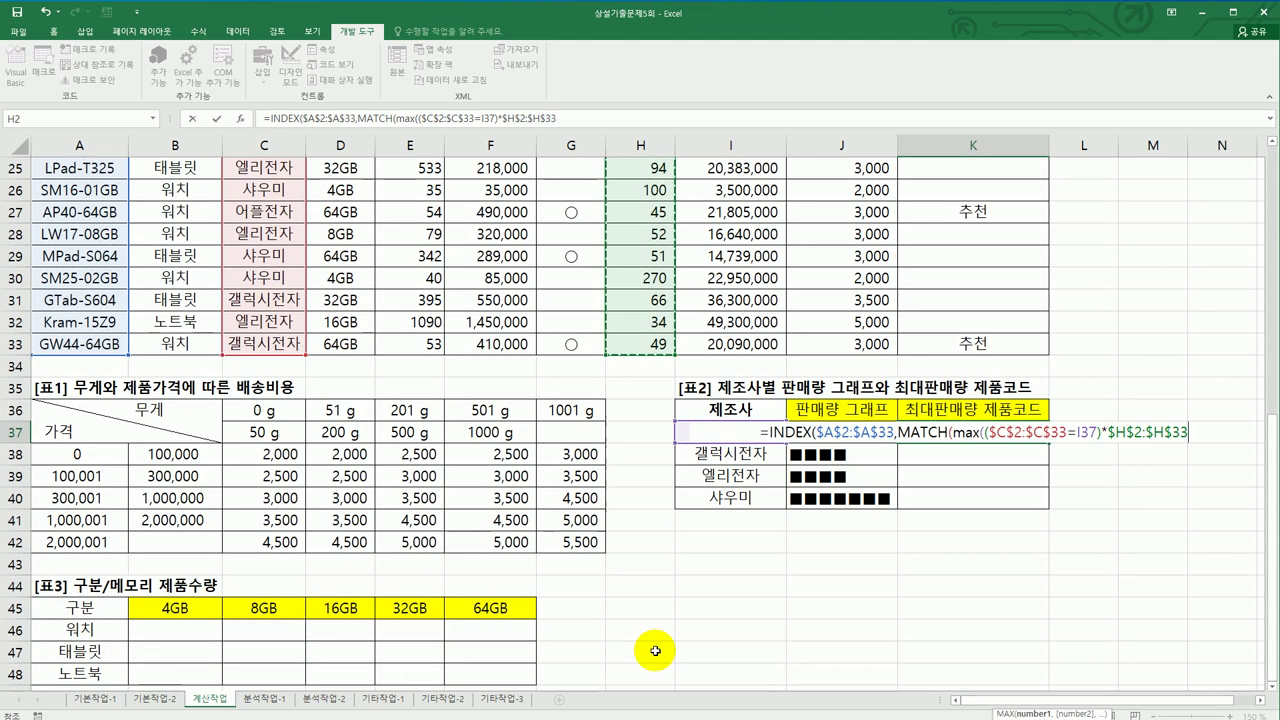
text())
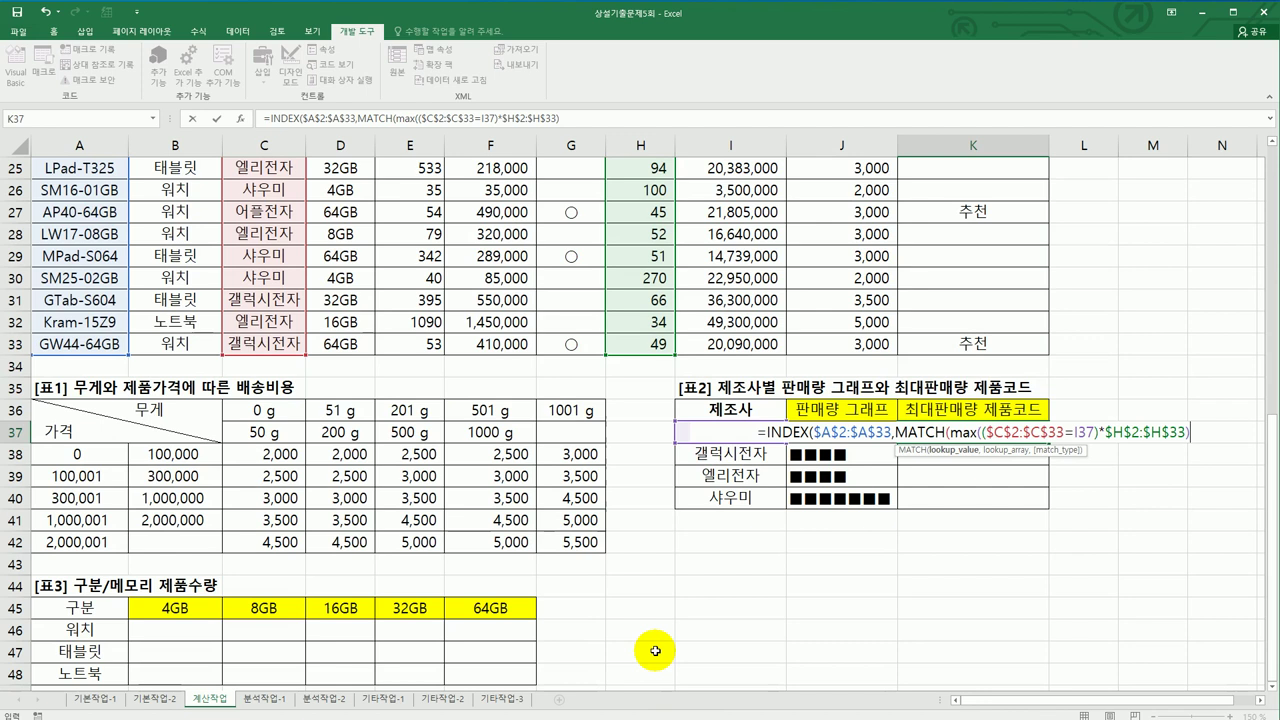
text(,)
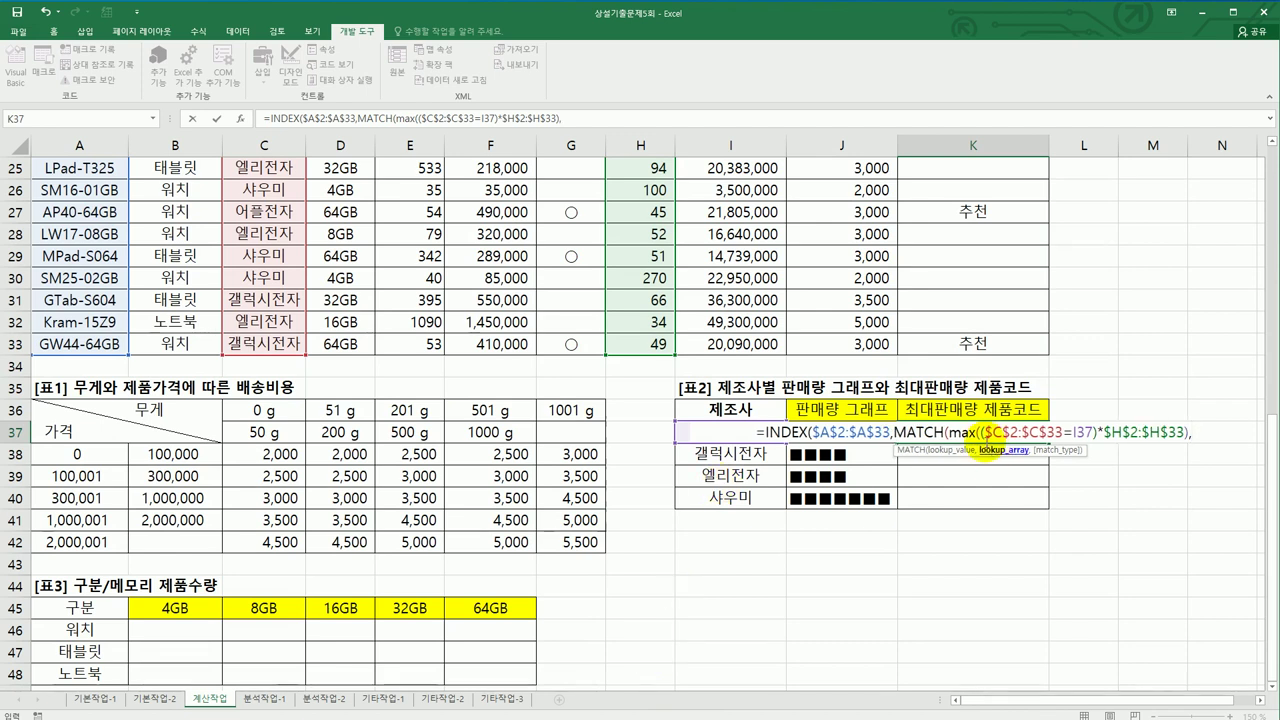
- Copy the MAX argument ($C$2:$C$33=I37)*$H$2:$H$33 and paste it as MATCH's lookup_array
drag(980, 433, 1182, 440)
key(ctrl+c)
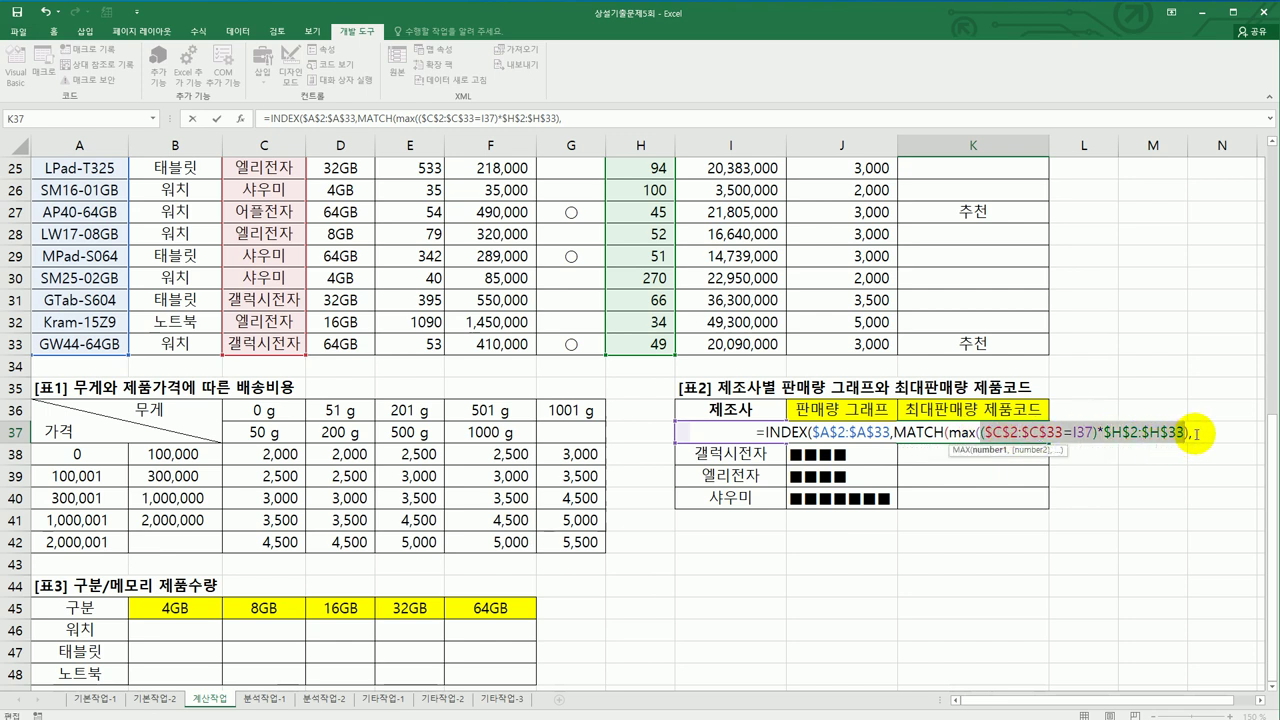
click(1194, 436)
key(ctrl+v)
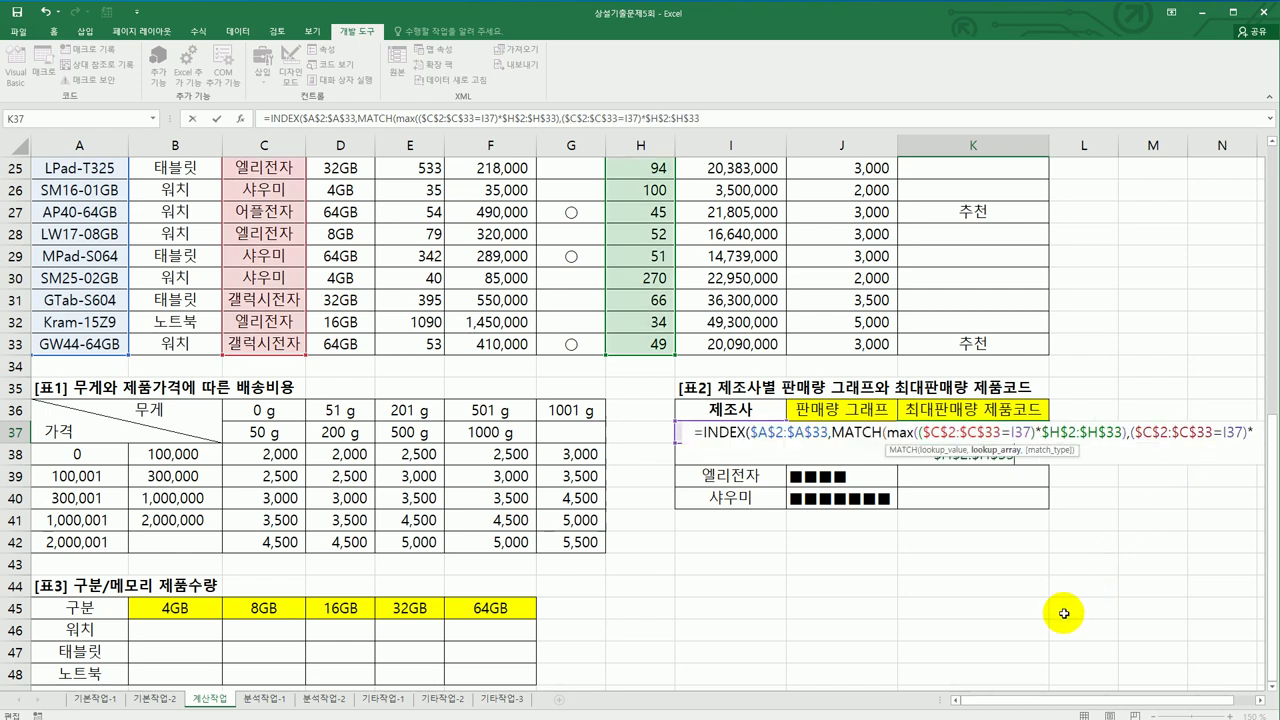
- Set MATCH's match type to 0 (exact), close both functions, enter K37 as an array formula and fill it down through K40
text(,)
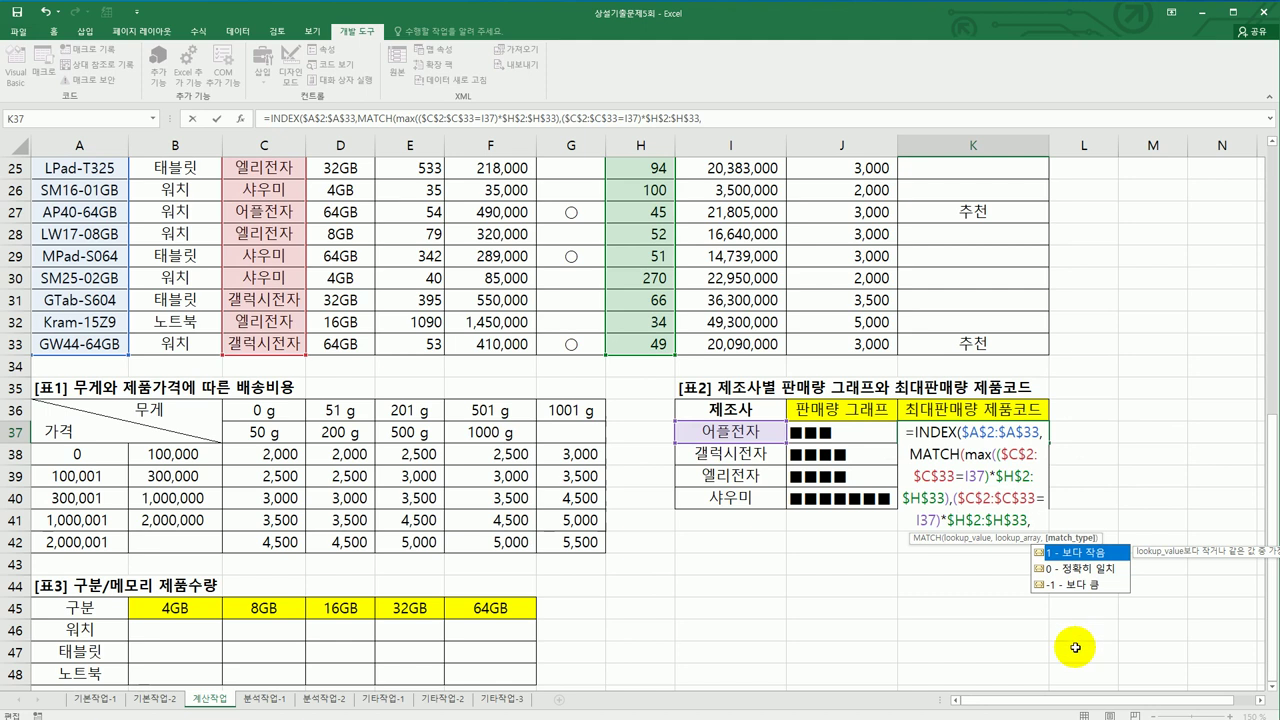
double_click(1080, 577)
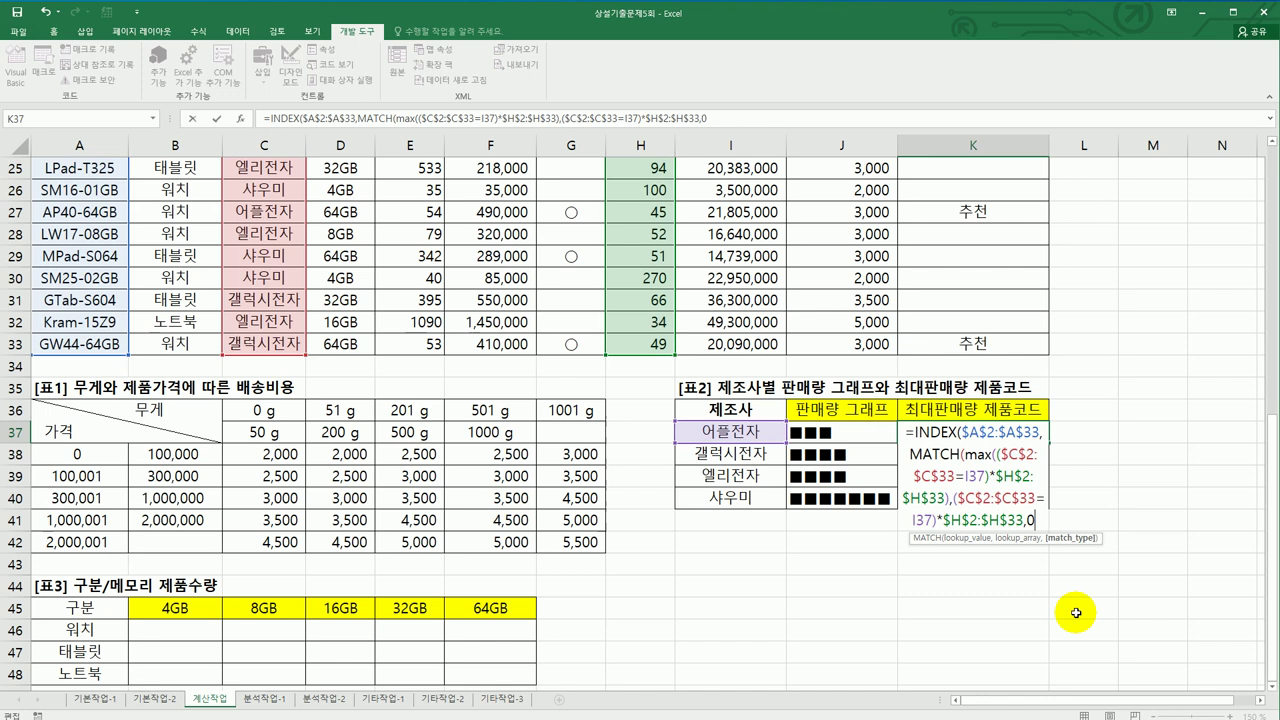
text())
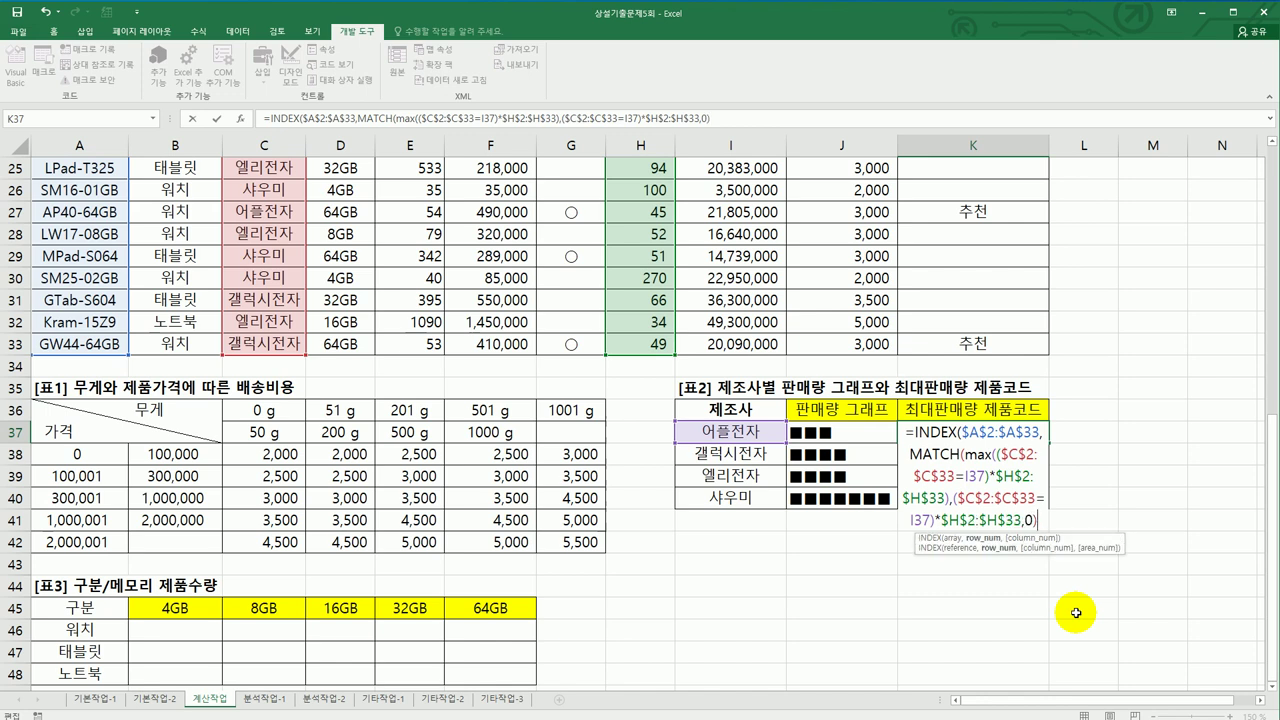
text())
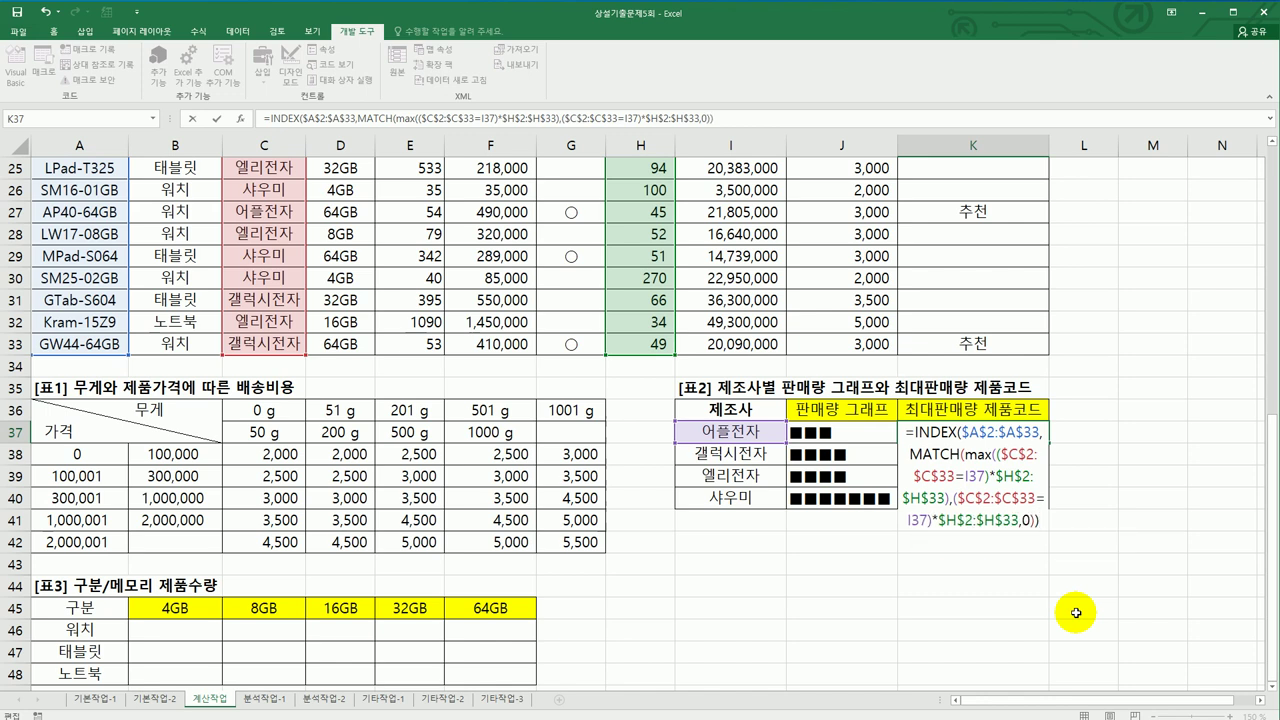
key(ctrl+shift+Return)
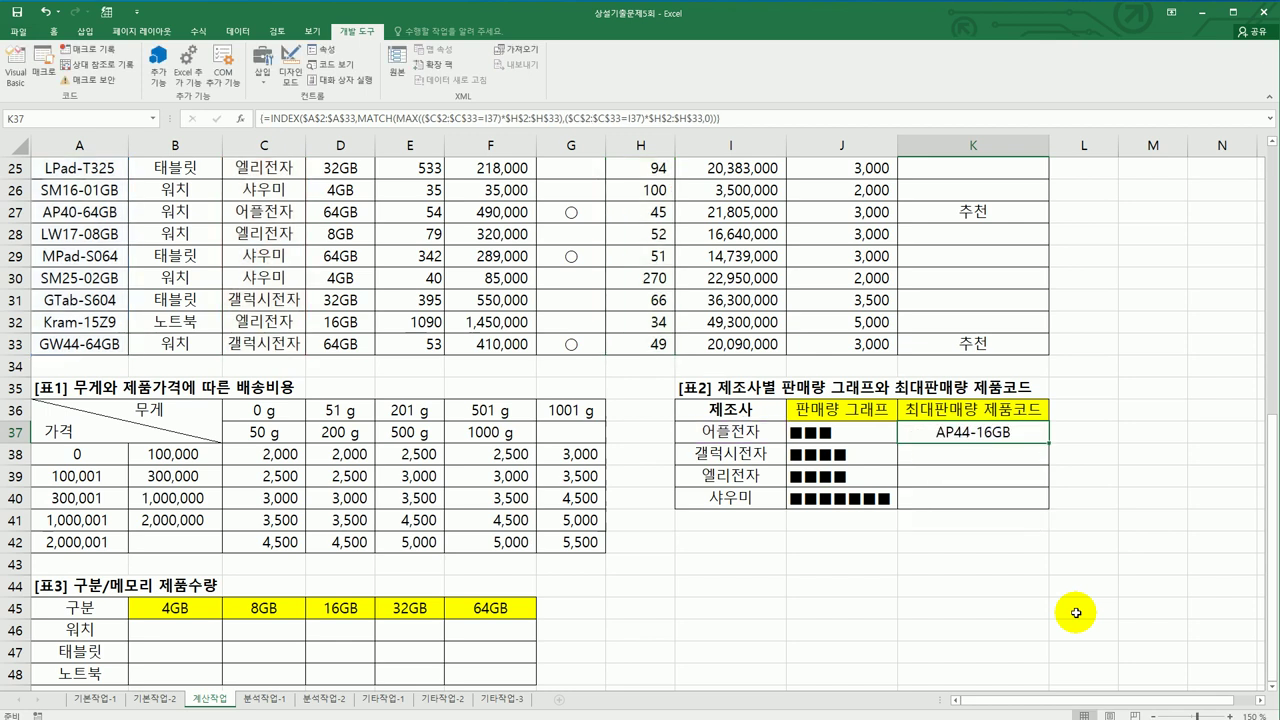
drag(1047, 443, 1050, 505)
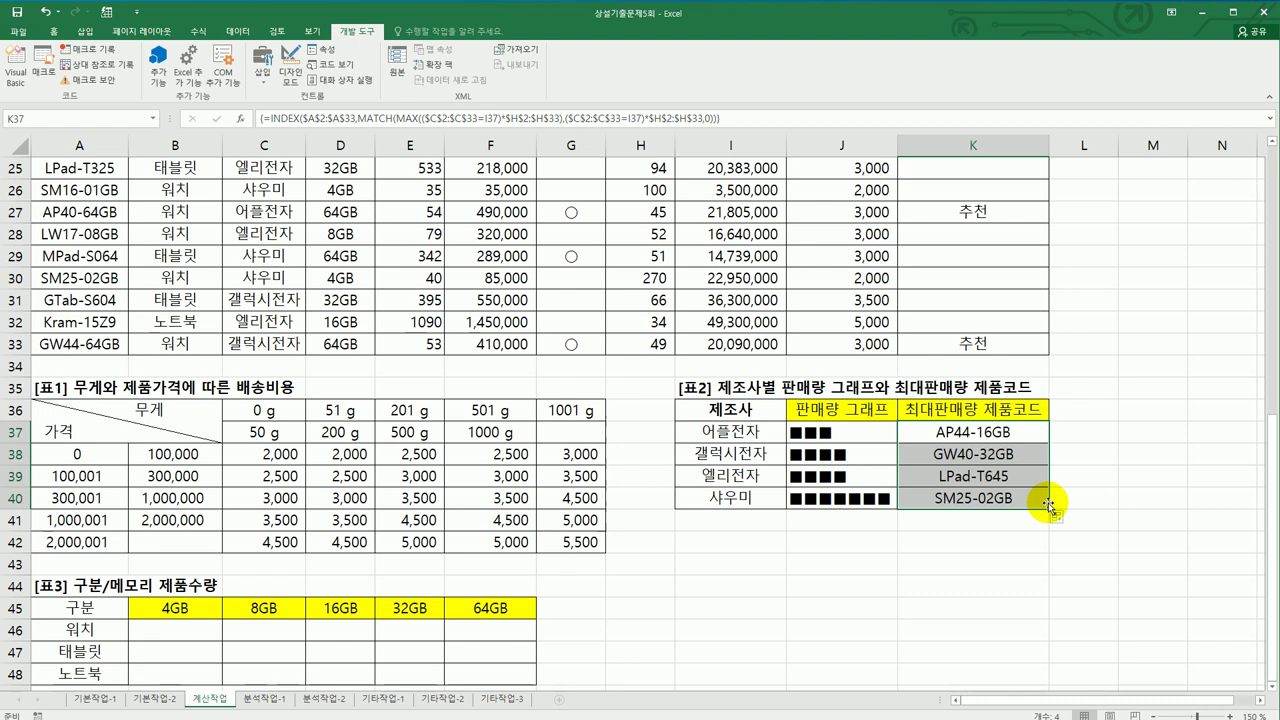
- Start a COUNTIFS formula in B46 of 표3 and open its function arguments dialog, clear of the table
scroll(1049, 504, down, 2)
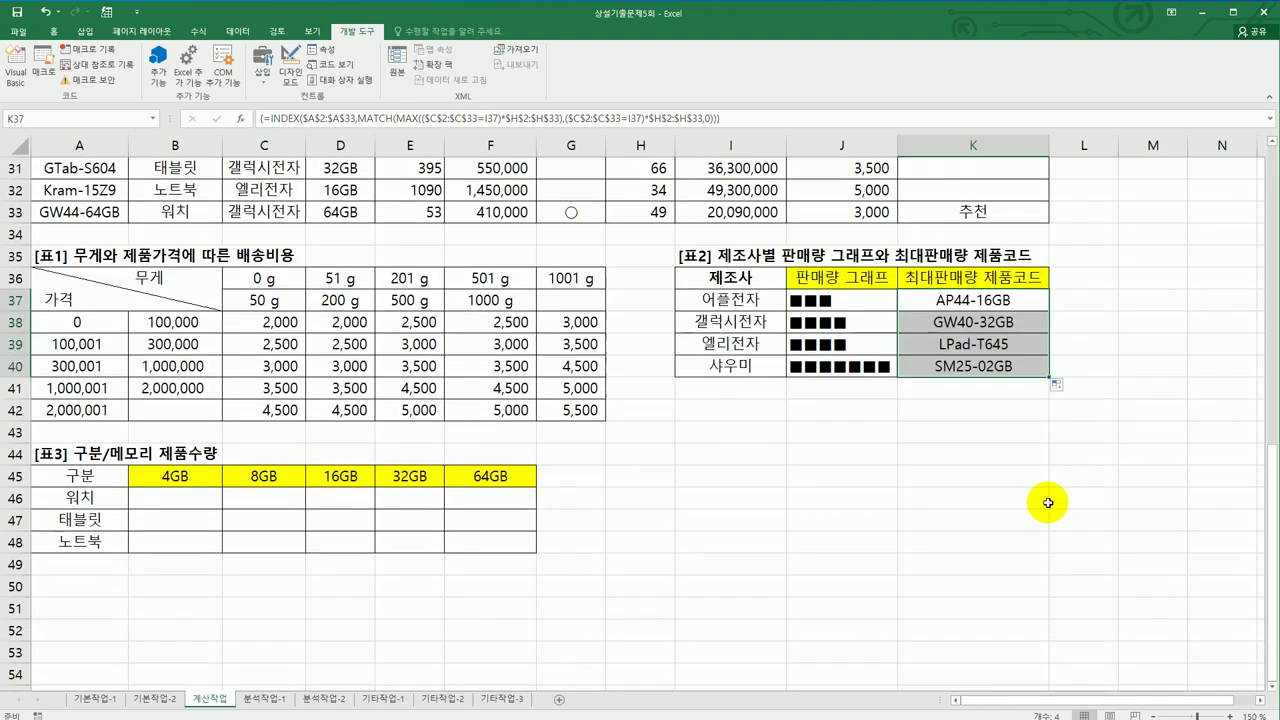
click(193, 505)
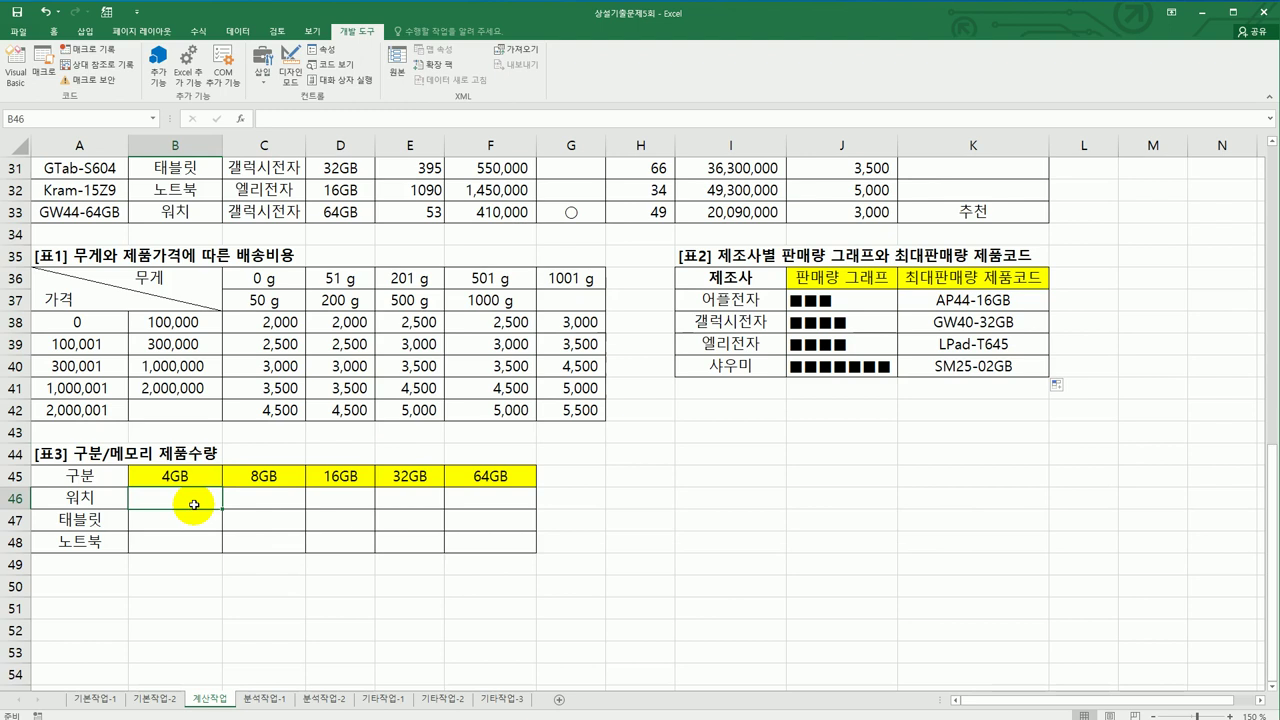
drag(193, 505, 493, 538)
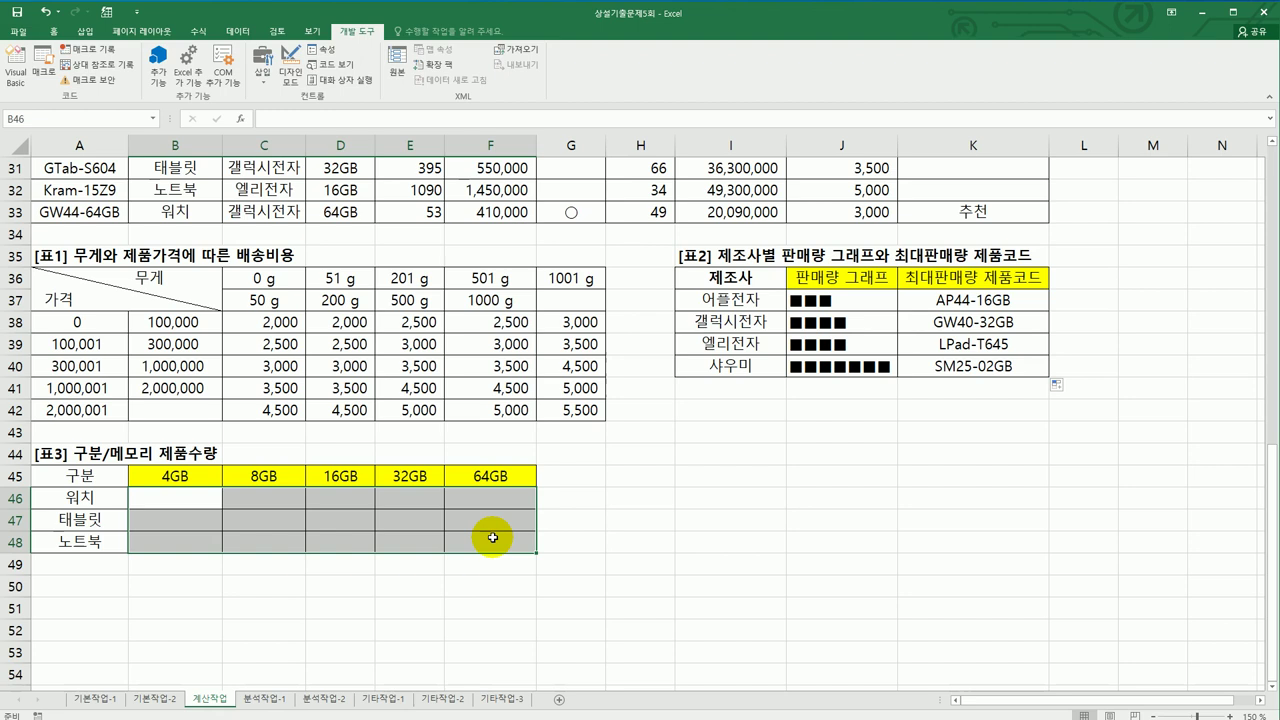
click(171, 500)
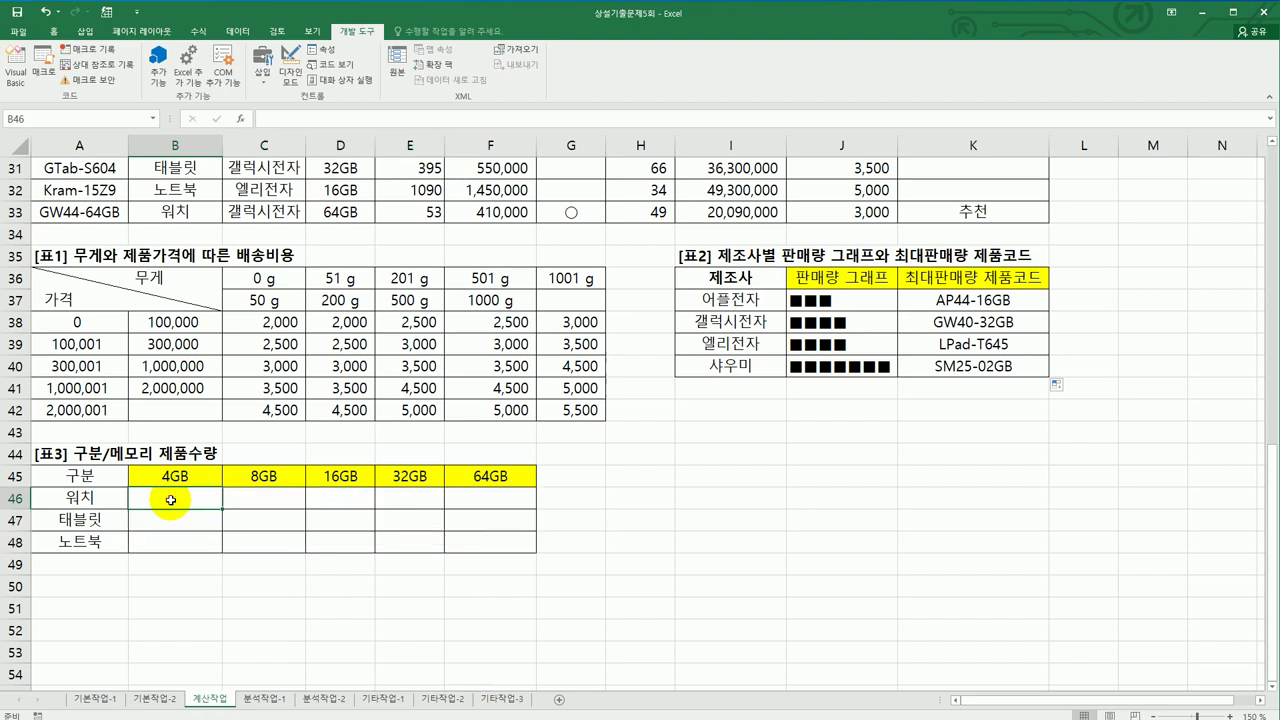
text(=coun)
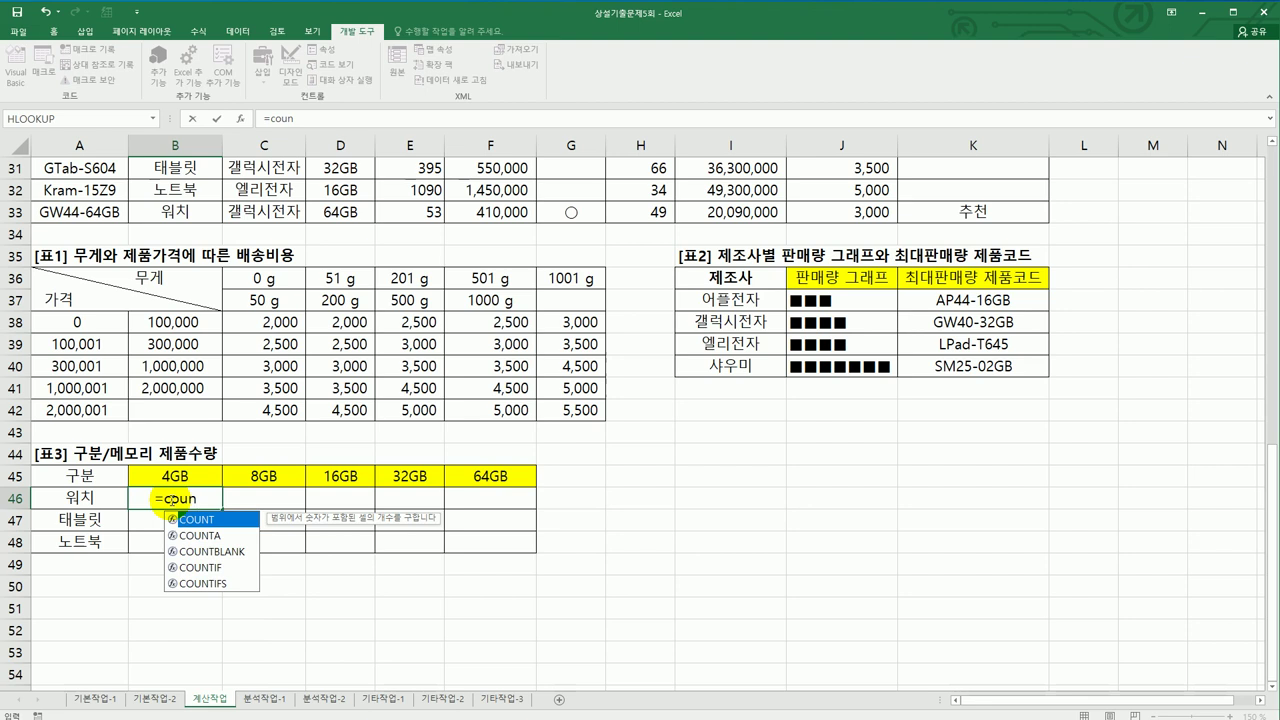
double_click(218, 584)
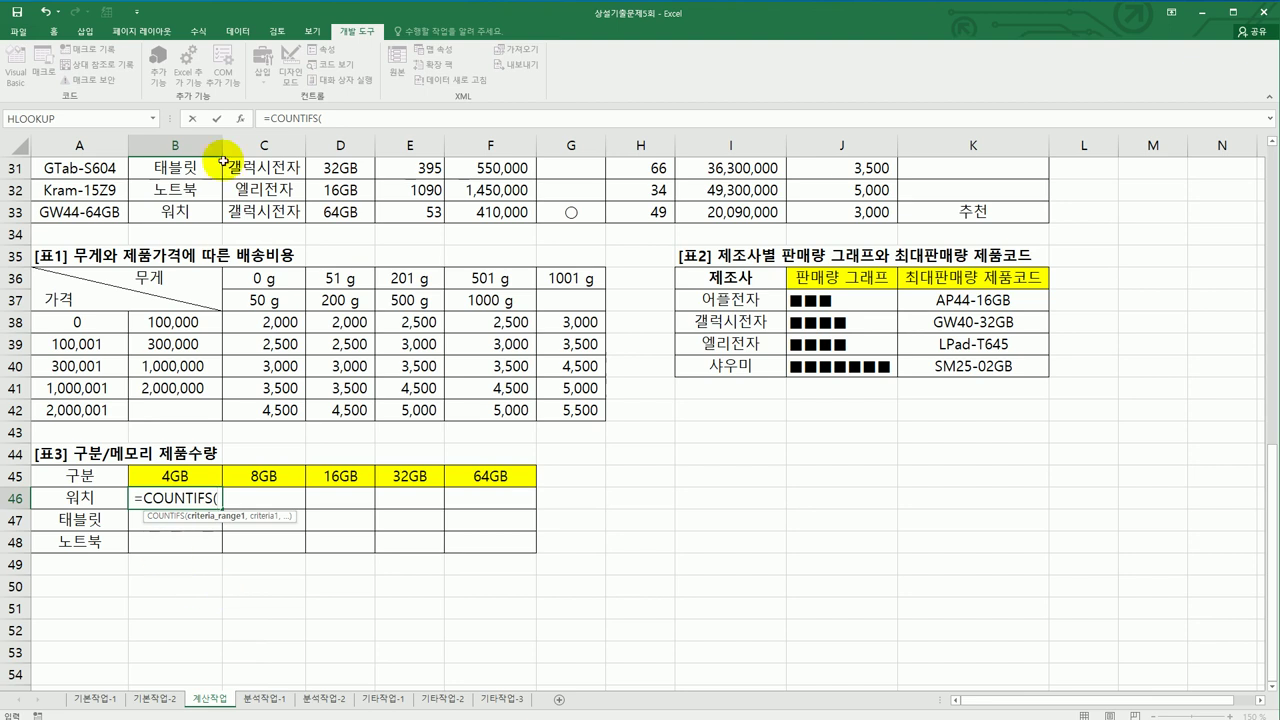
click(242, 122)
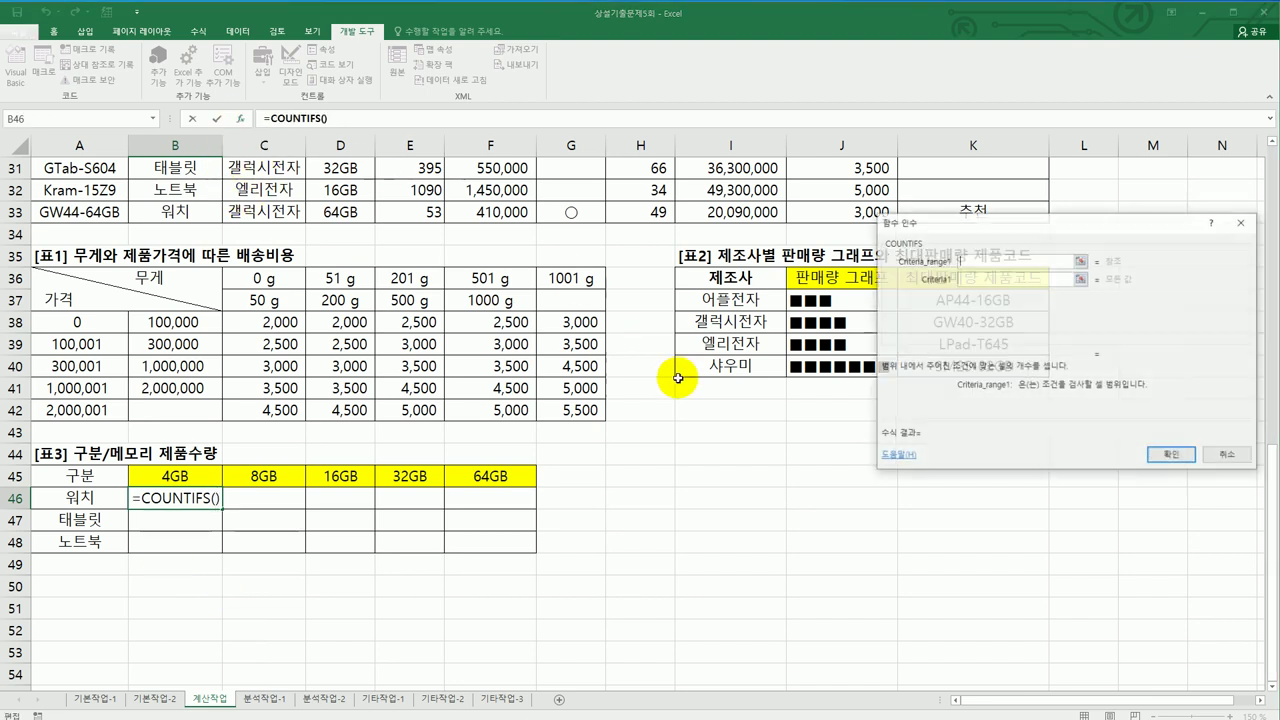
drag(980, 221, 746, 343)
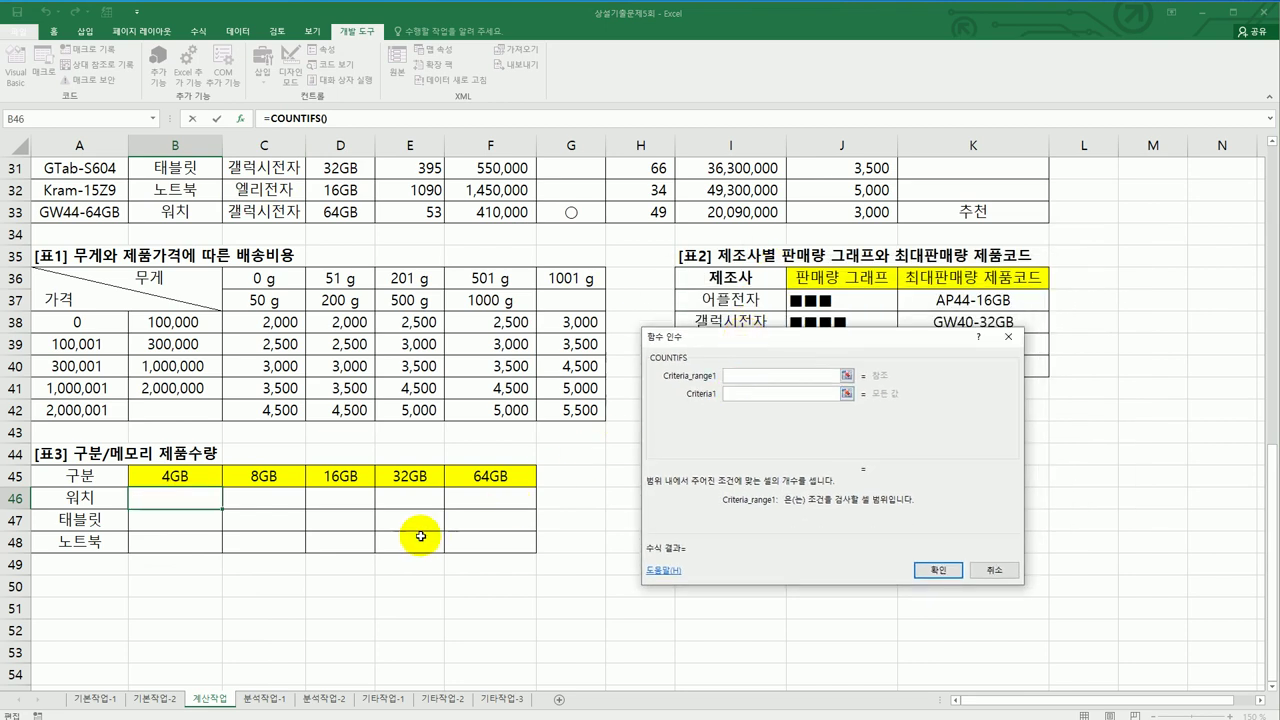
- Set Criteria_range1 of COUNTIFS to the absolute 구분 range $B$2:$B$33
scroll(420, 535, up, 10)
drag(173, 190, 183, 651)
key(F4)
- Set Criteria1 to the 워치 cell in 표3 with only its column fixed, $A46
scroll(185, 651, down, 8)
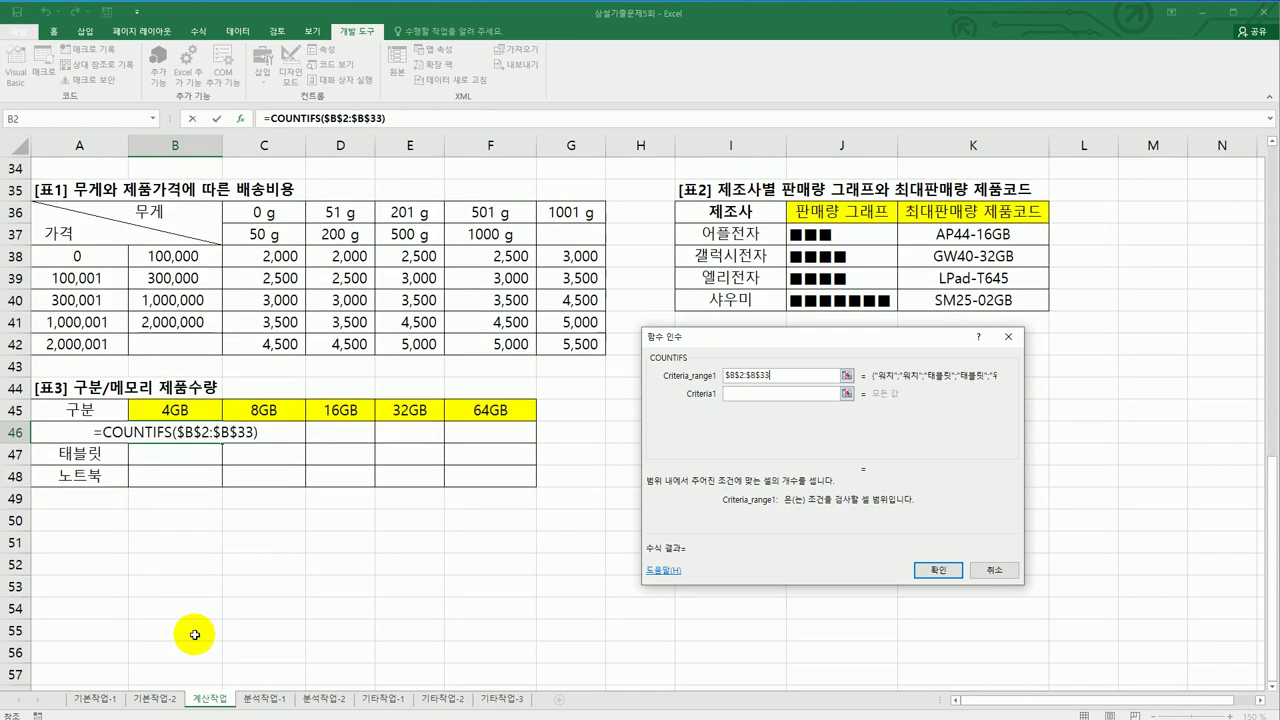
click(743, 395)
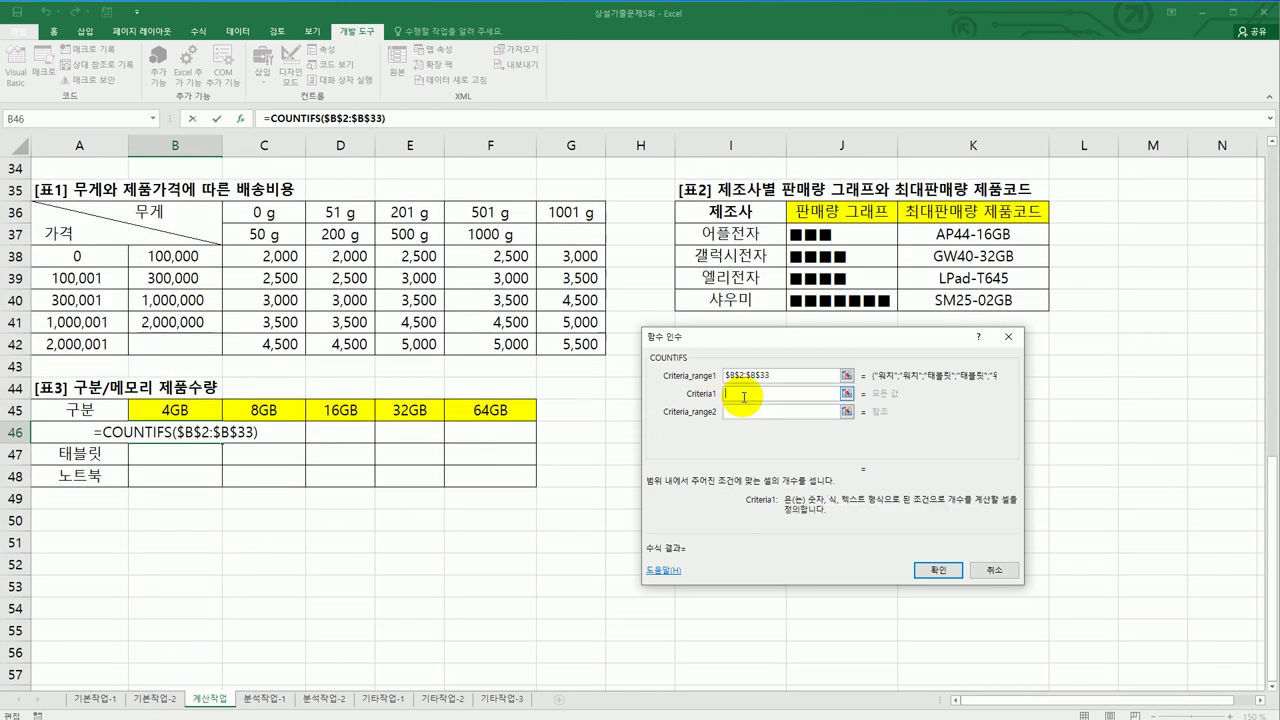
click(47, 431)
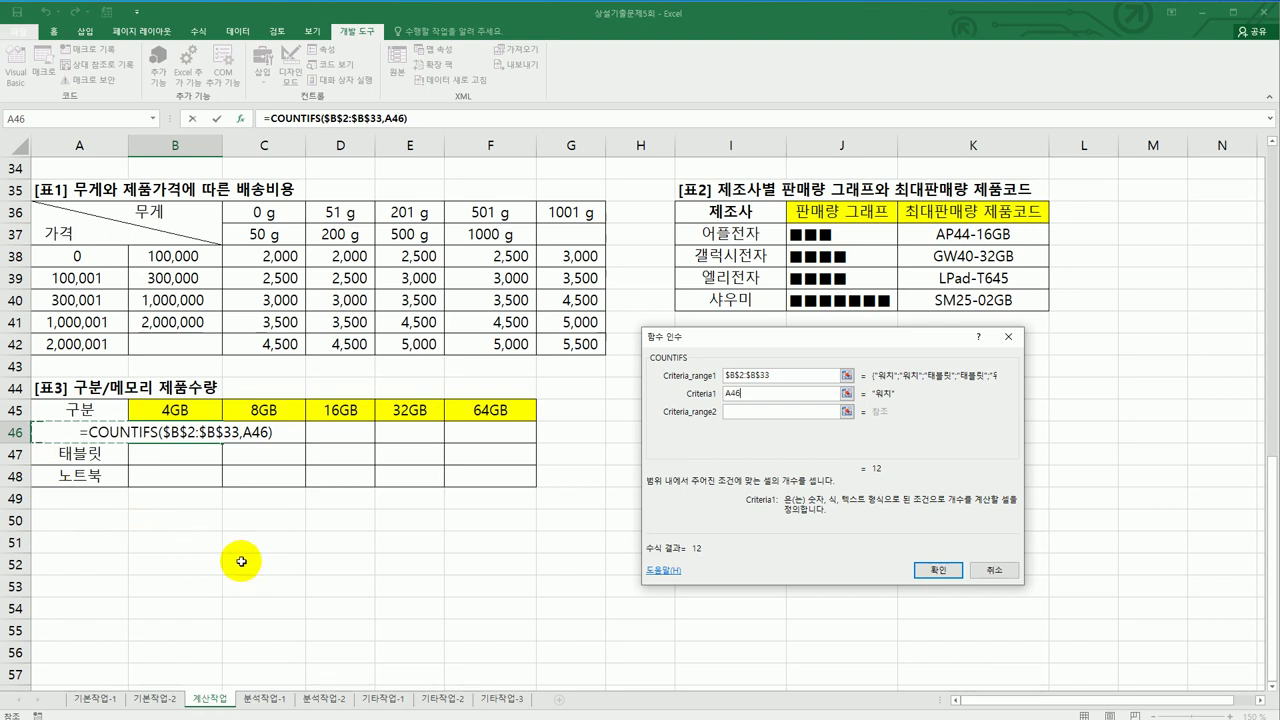
key(F4)
key(F4)
key(F4)
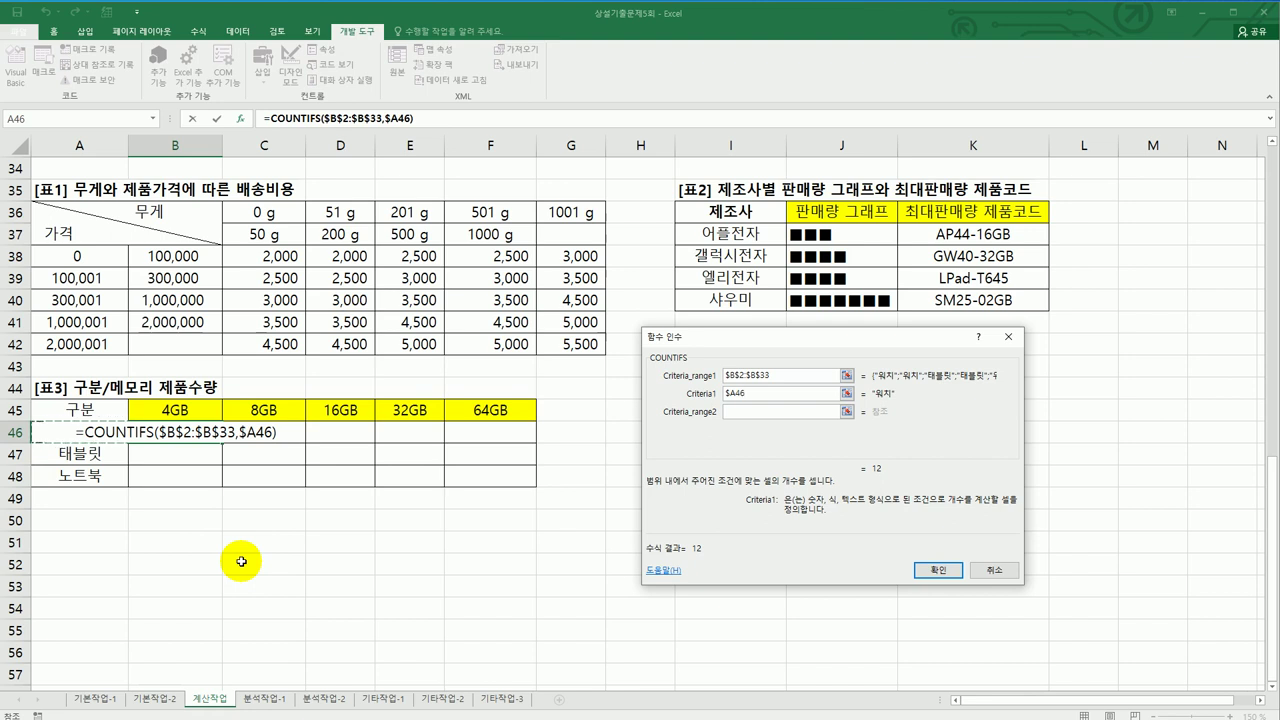
- Set Criteria_range2 of COUNTIFS to the absolute 메모리 range $D$2:$D$33
click(741, 412)
scroll(443, 526, up, 11)
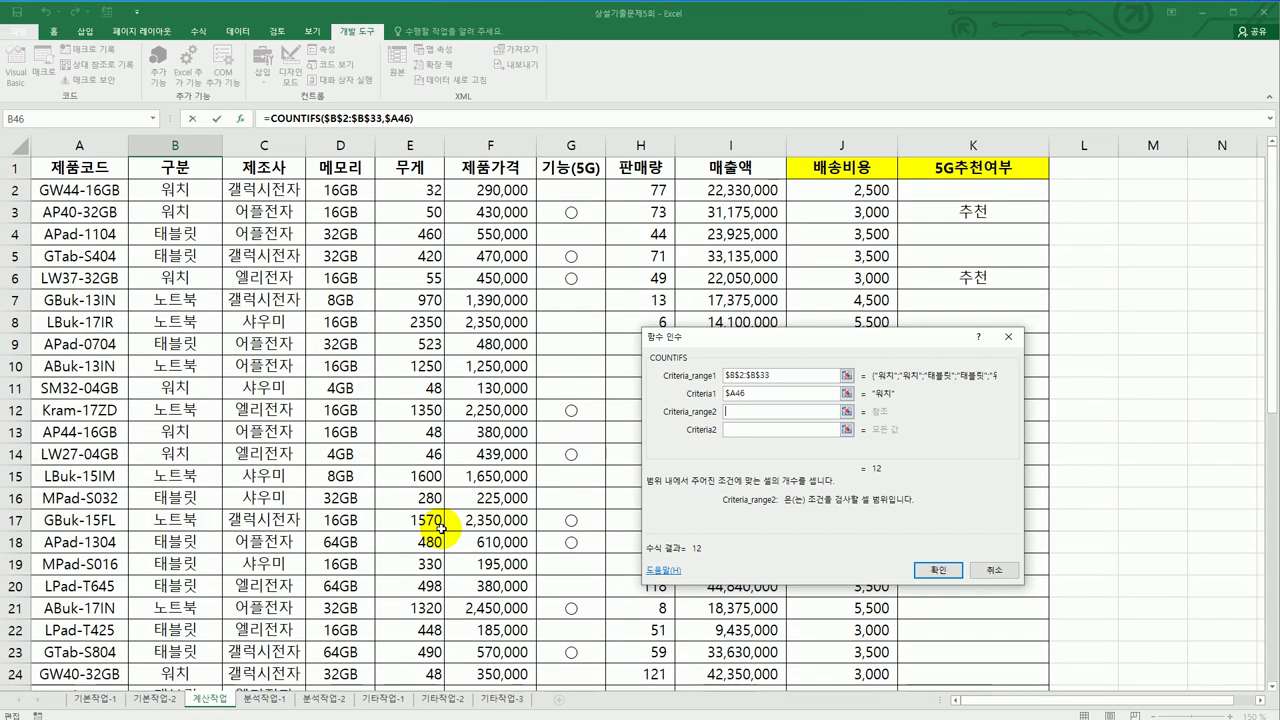
scroll(441, 528, down, 10)
scroll(441, 528, up, 10)
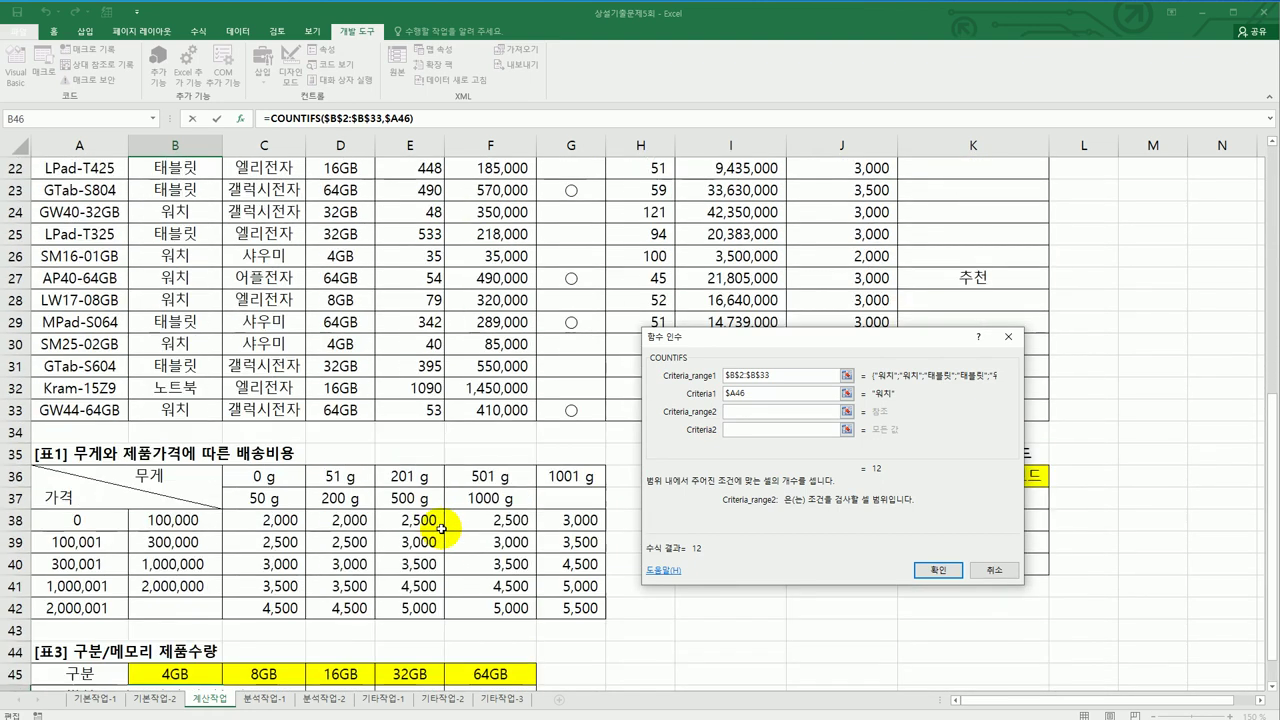
drag(341, 189, 341, 656)
key(F4)
- Set Criteria2 to the 4GB header cell of 표3 with only its row fixed, B$45
scroll(341, 656, down, 8)
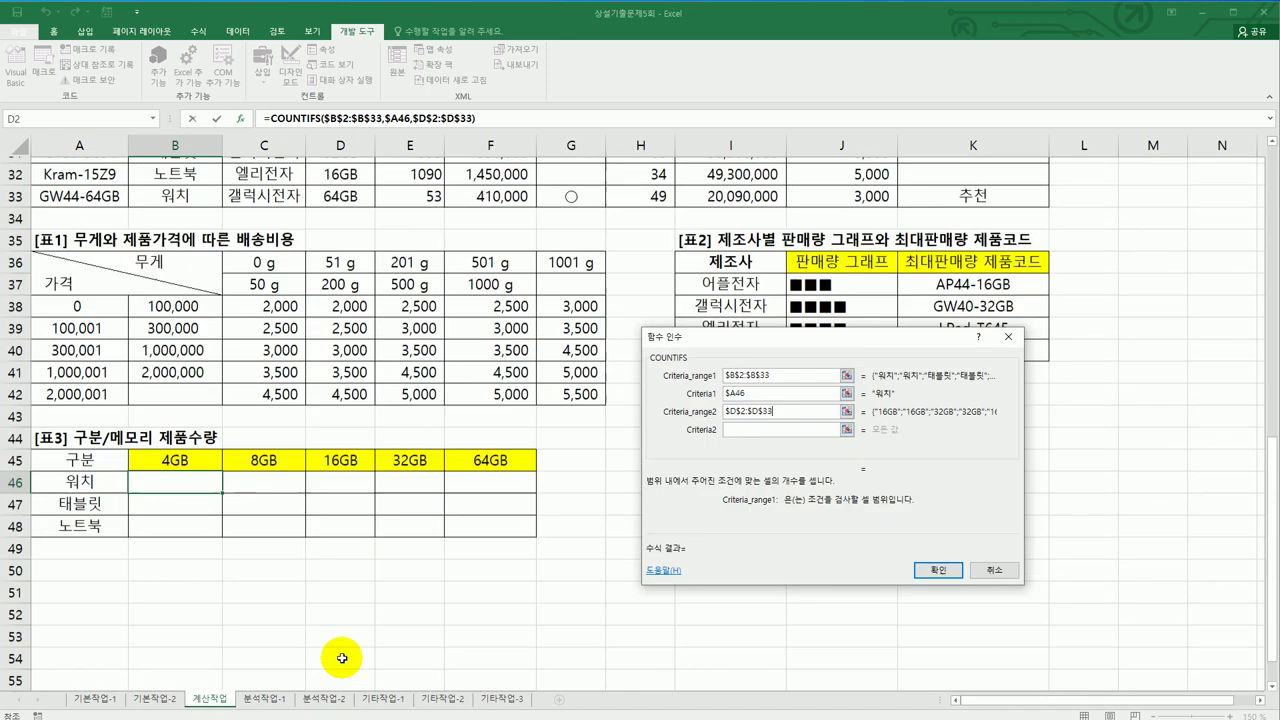
click(750, 430)
click(187, 411)
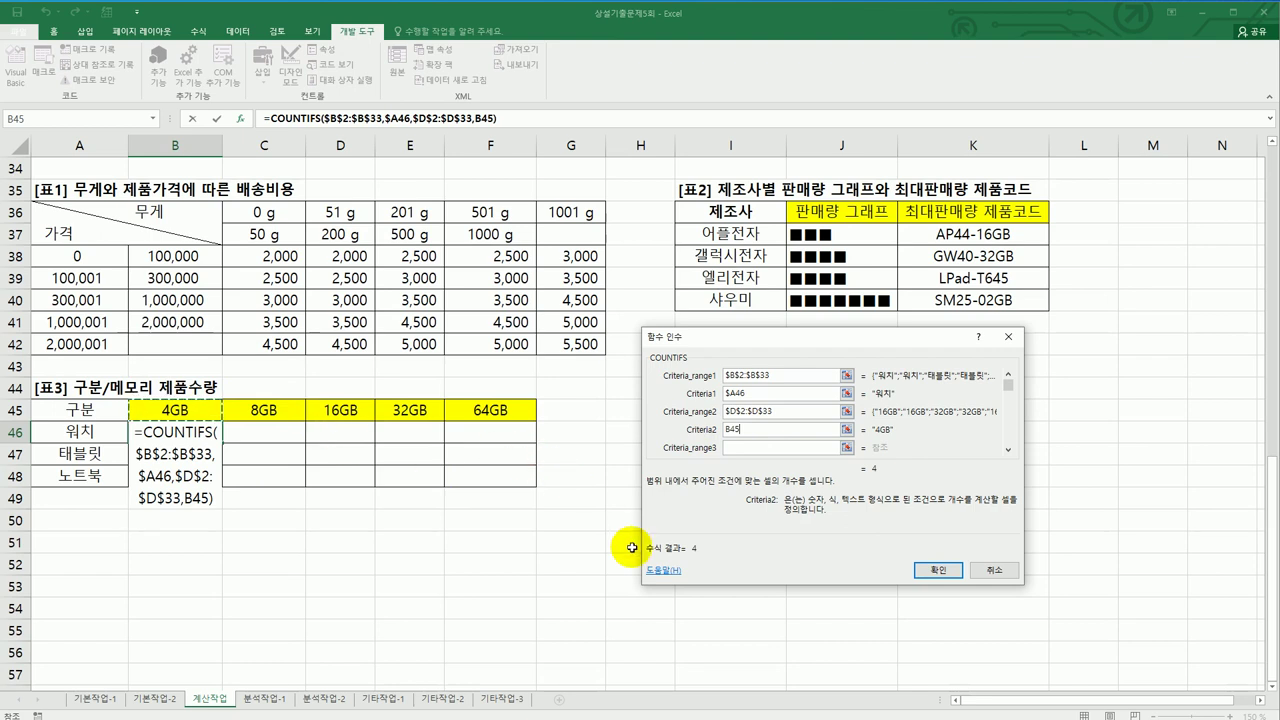
key(F4)
key(F4)
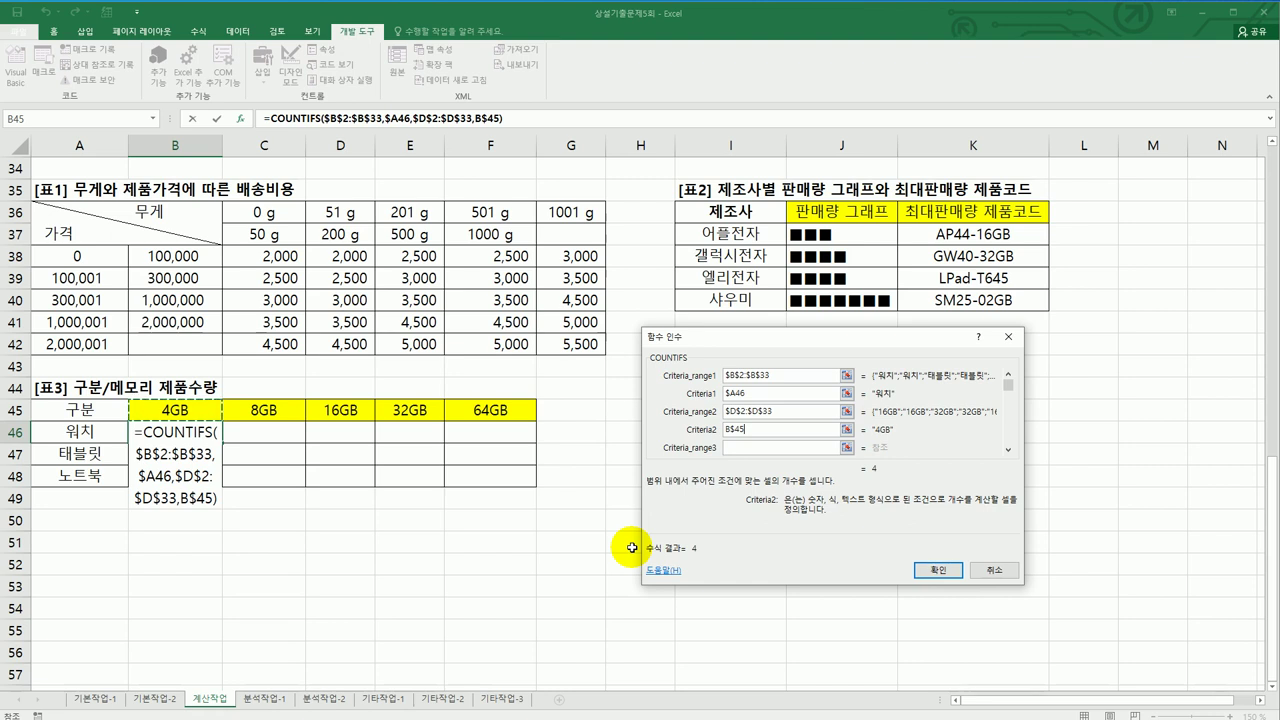
- Enter the COUNTIFS formula in B46 and fill it down to row 48 and across to column F
click(925, 570)
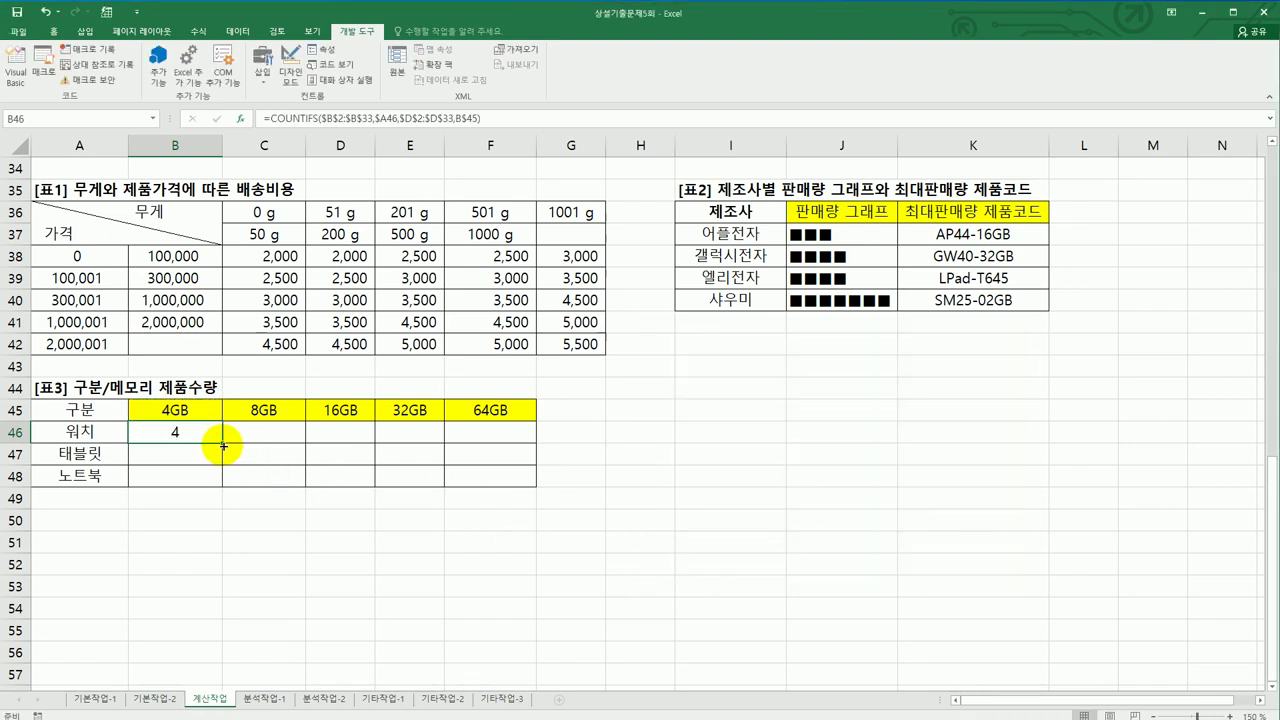
drag(222, 443, 216, 486)
drag(365, 478, 522, 480)
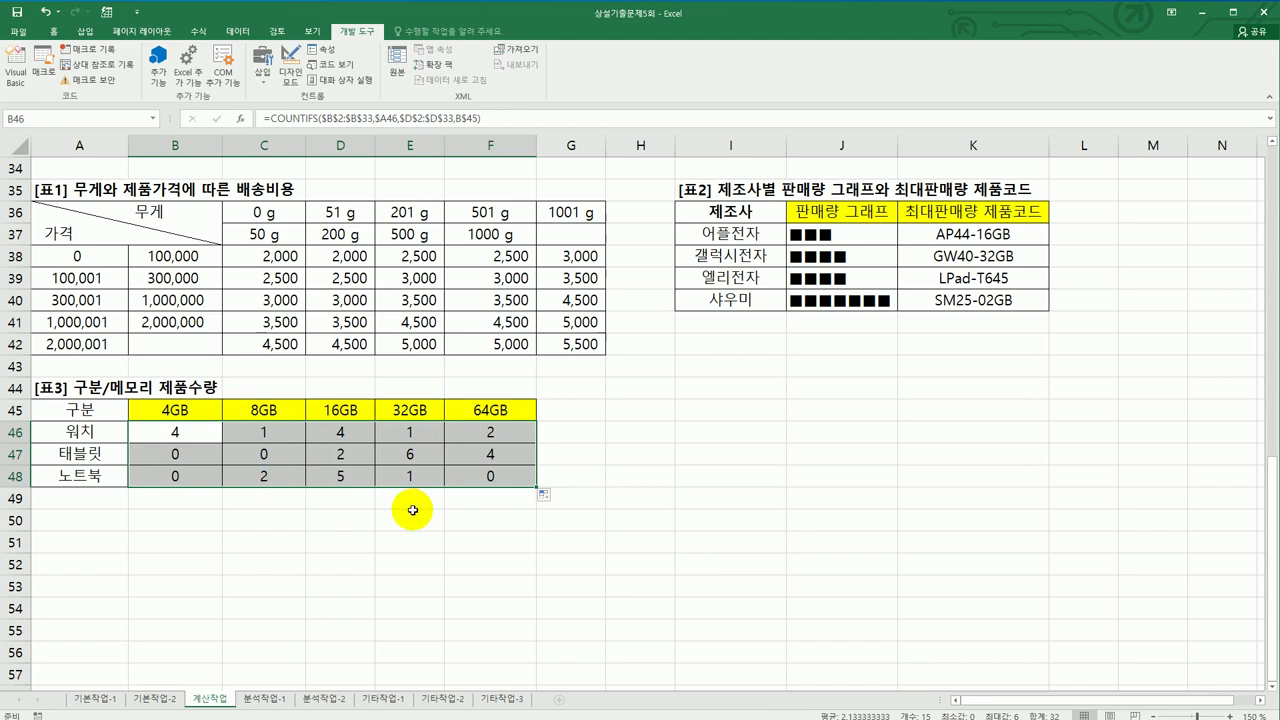
- Reopen the B46 formula for editing and begin inserting a function name starting with "t" directly before COUNTIFS
click(180, 437)
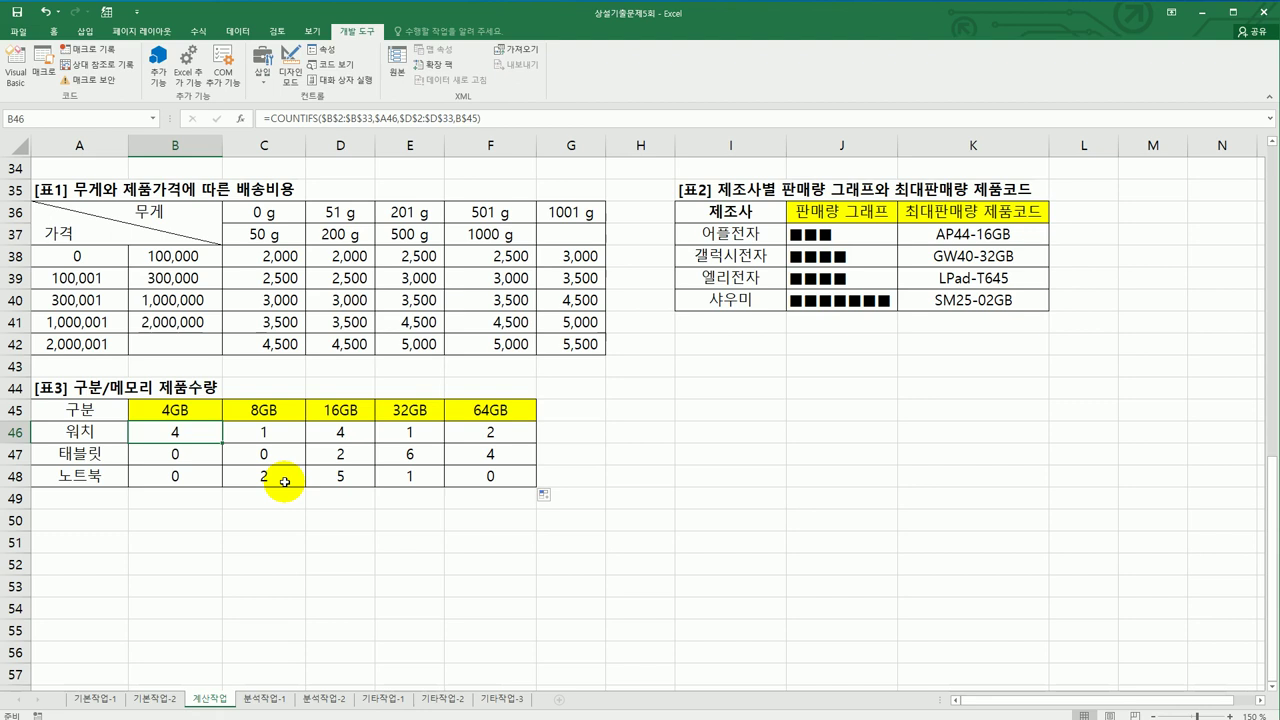
double_click(189, 435)
click(43, 432)
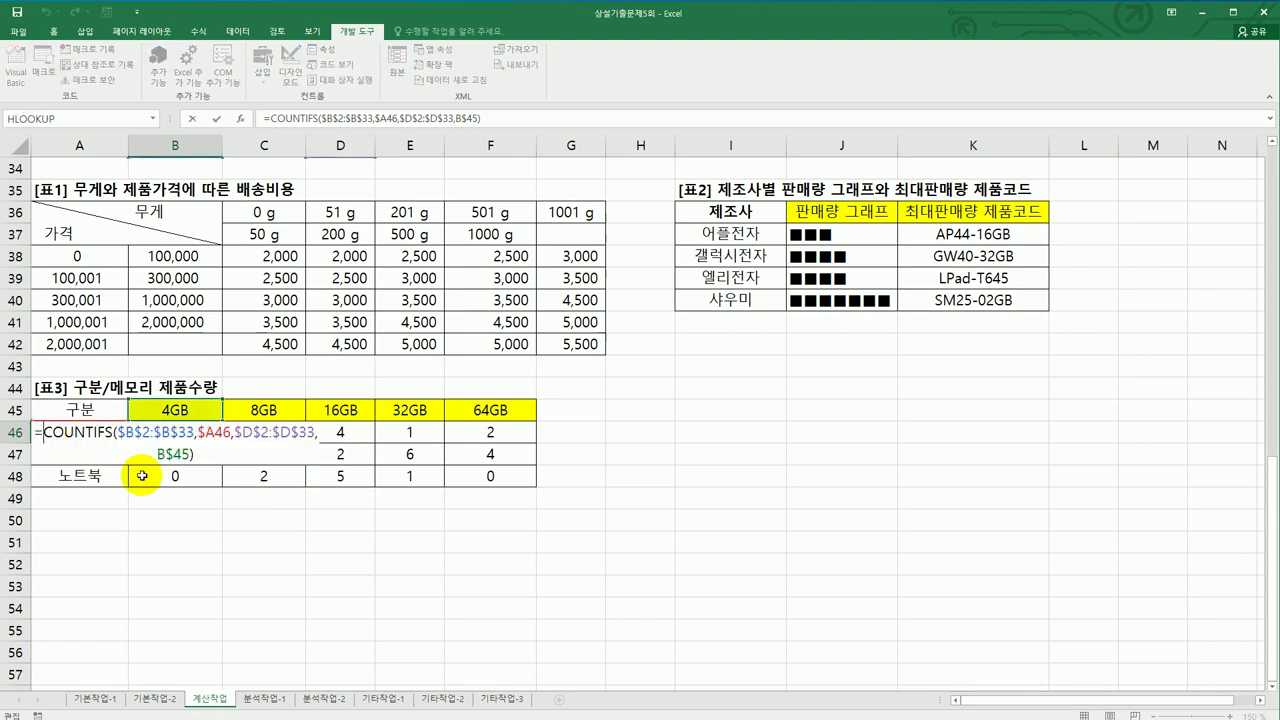
text(t)
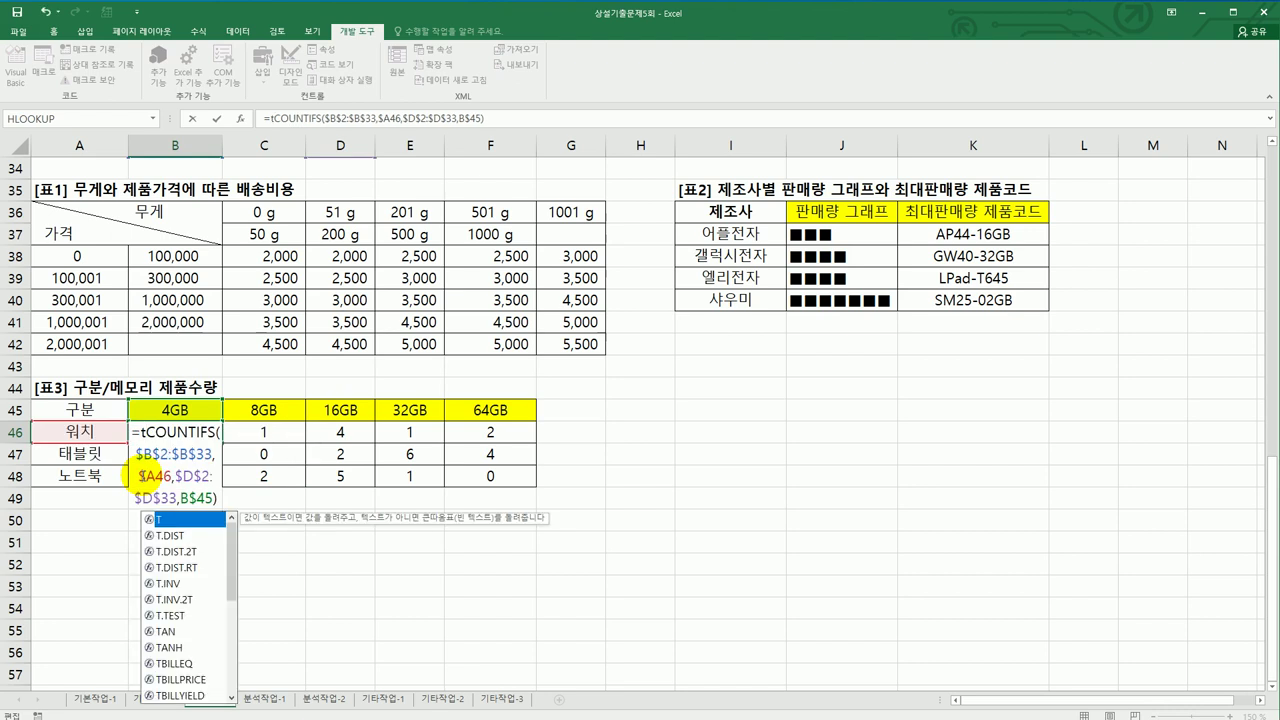
- Wrap the COUNTIFS formula in cell B46 with a TEXT function using the format "0개"
text(e)
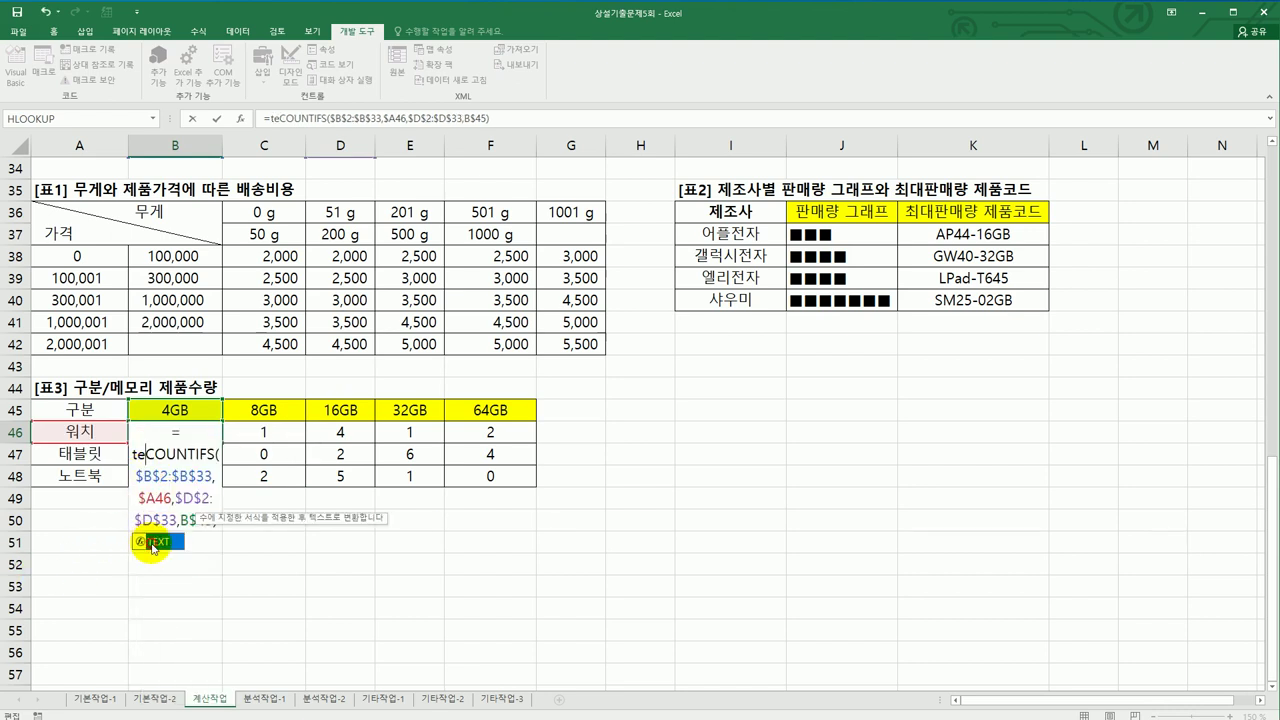
double_click(153, 545)
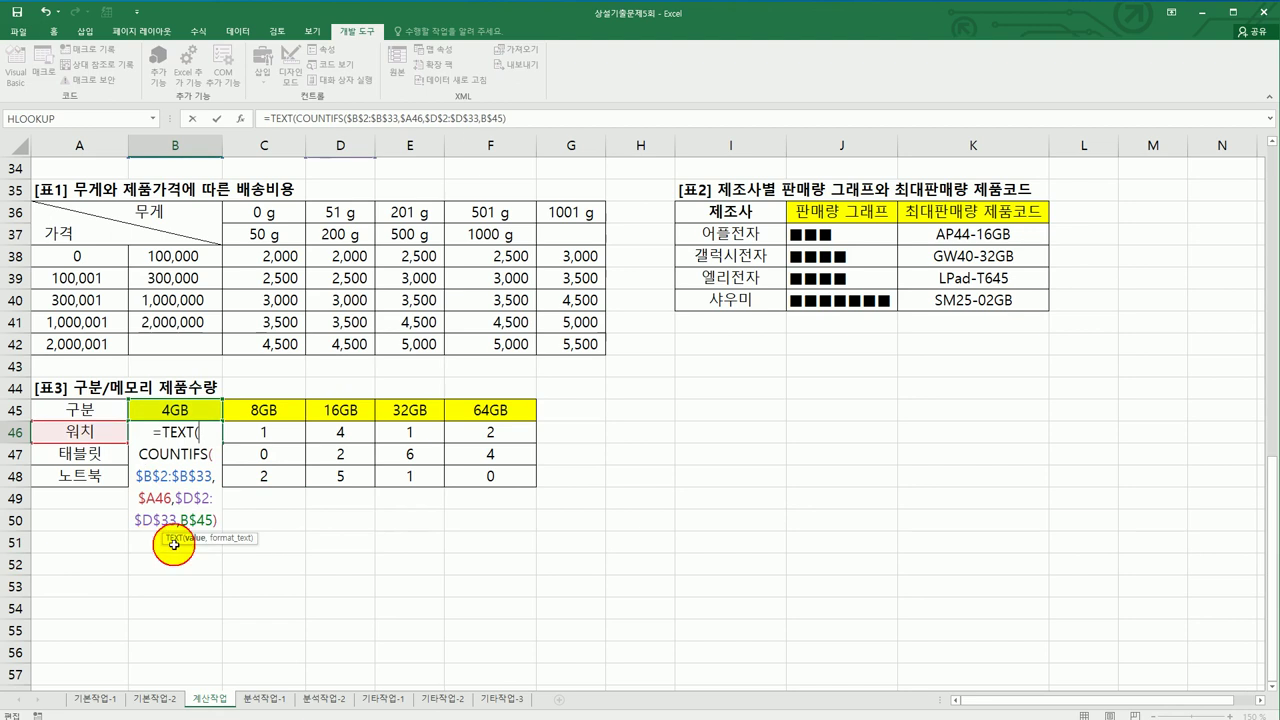
click(506, 118)
text(,)
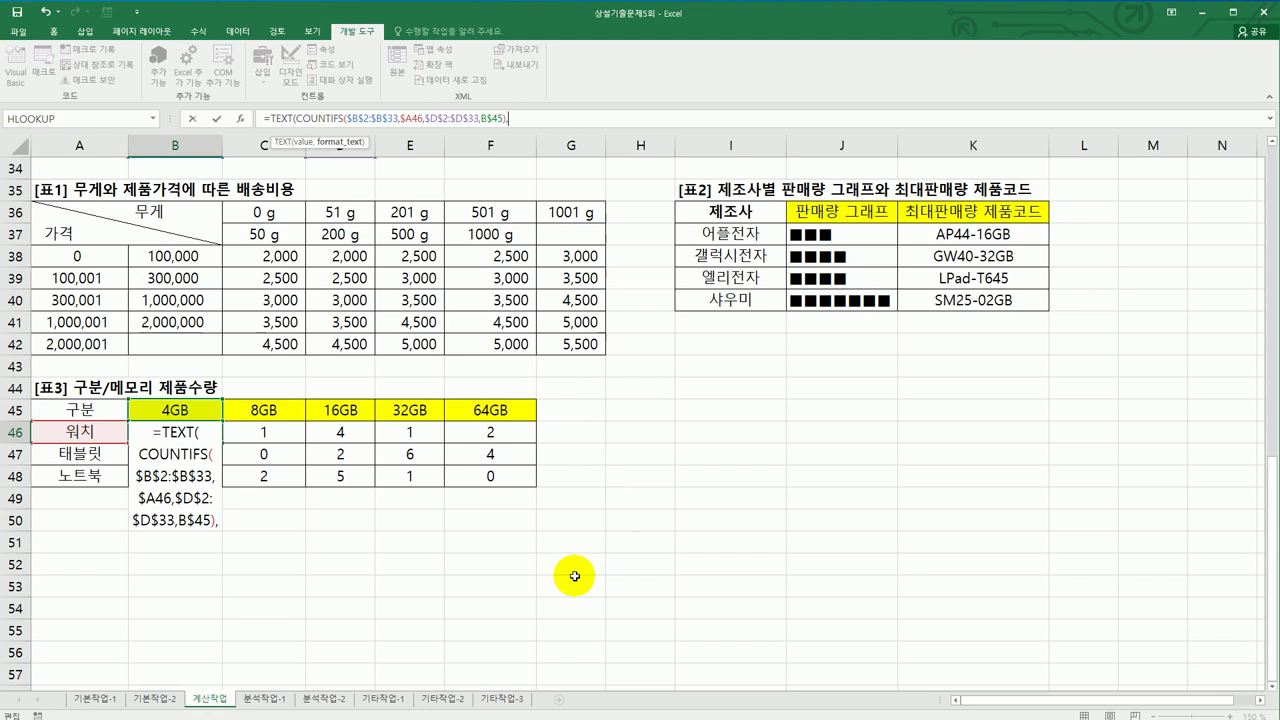
text(")
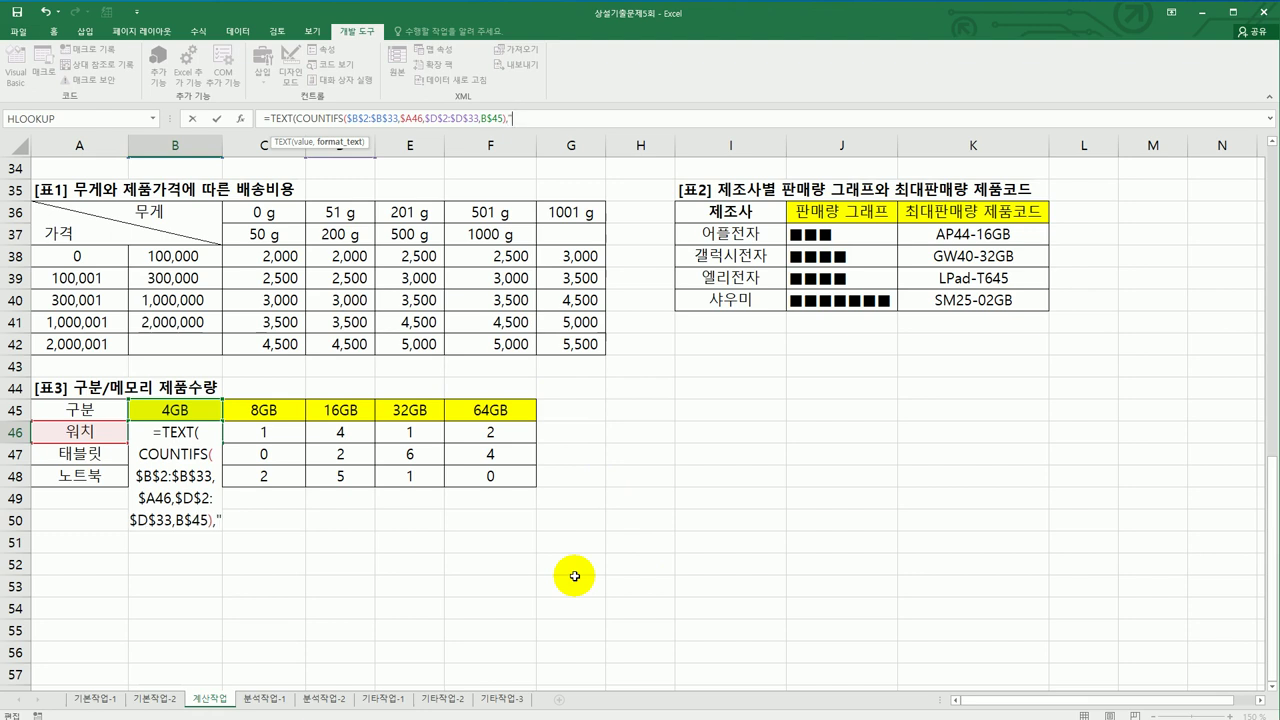
text(0ro)
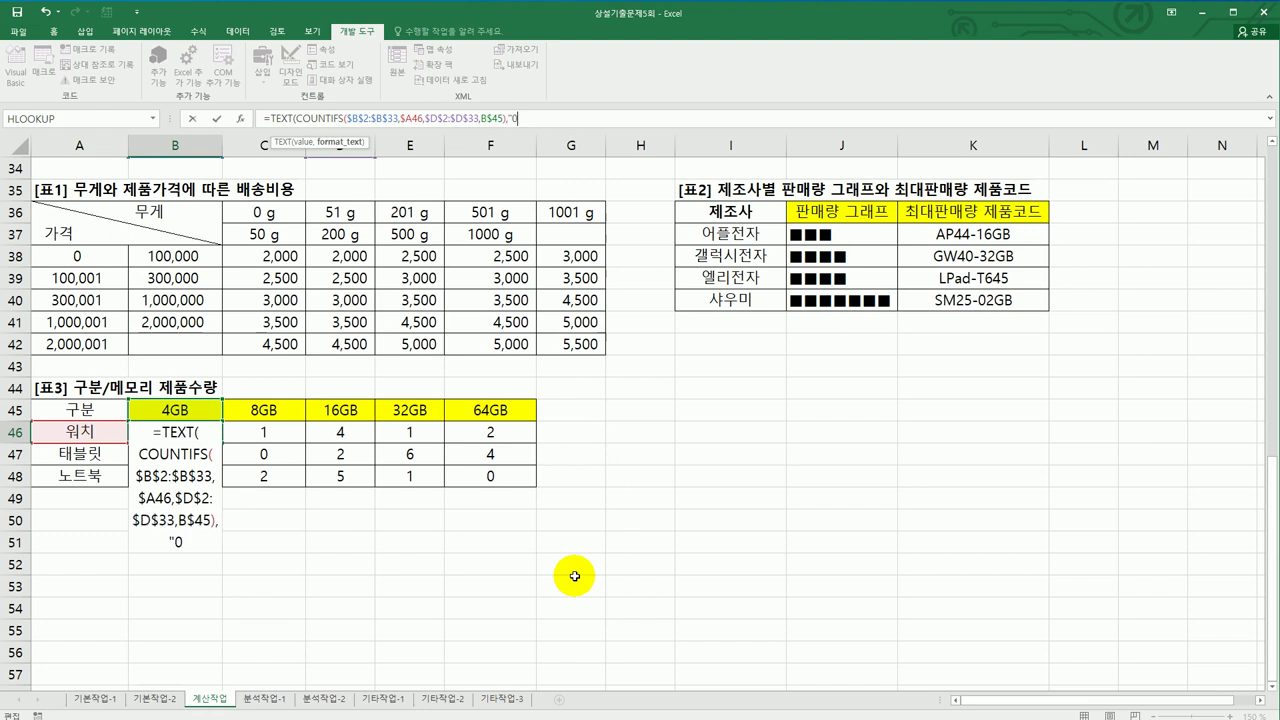
key(BackSpace)
key(BackSpace)
text(개"))
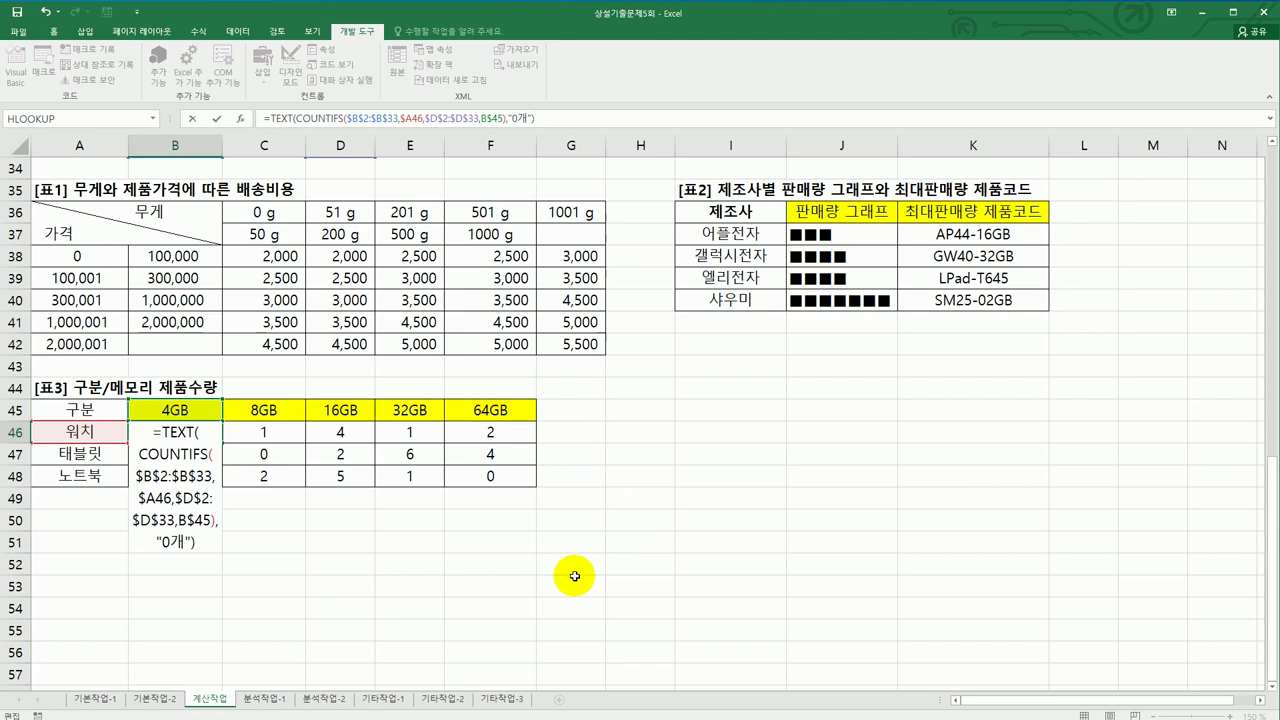
key(Return)
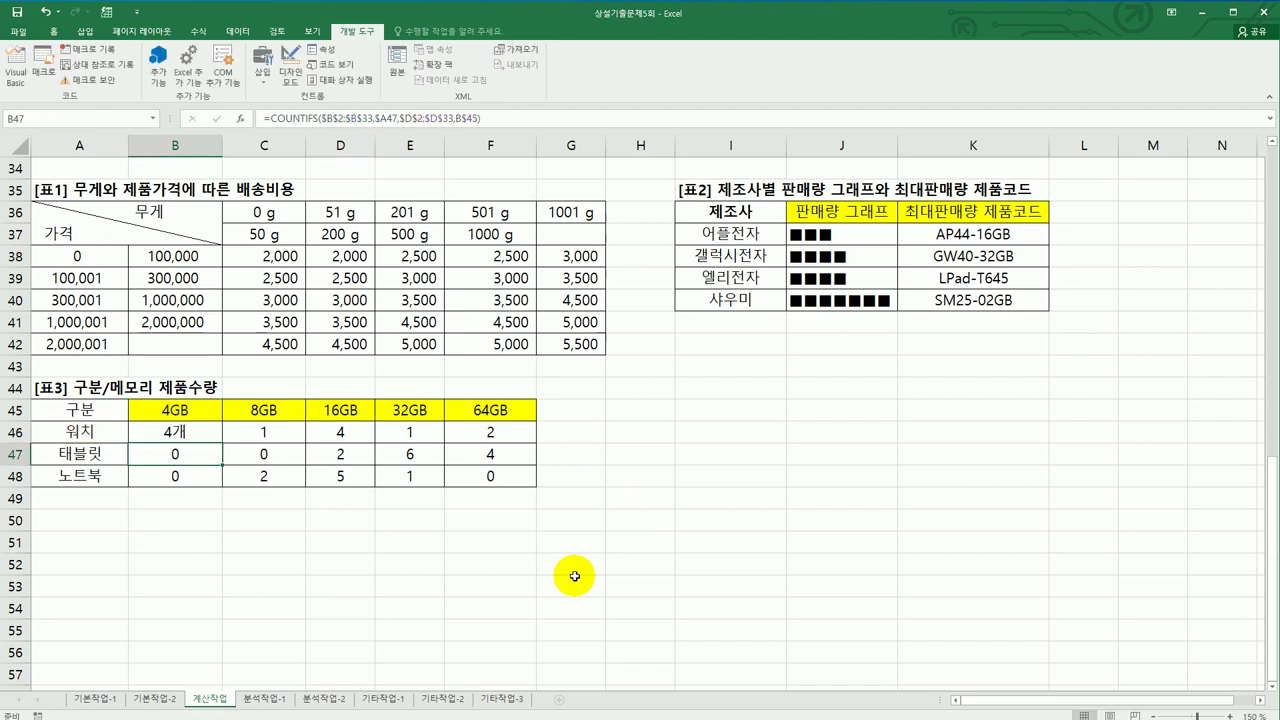
- Fill the B46 formula across the whole product quantity table, through cell F48
click(201, 434)
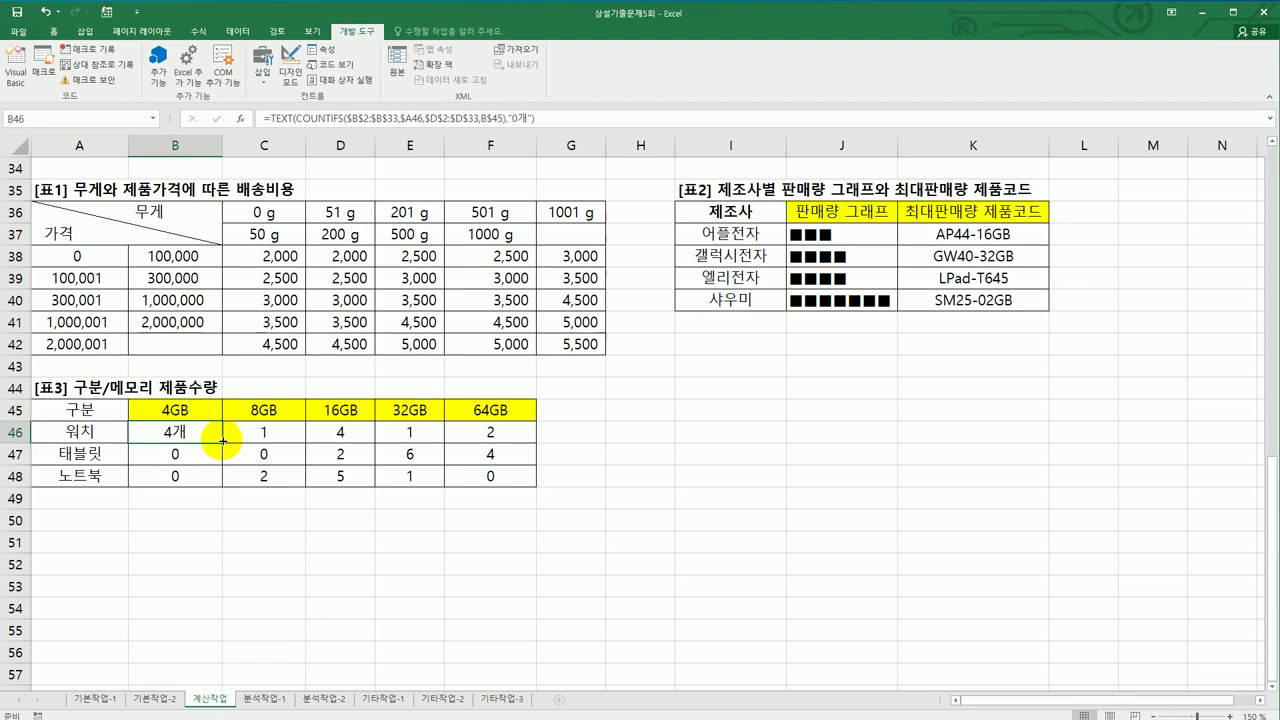
drag(222, 441, 511, 491)
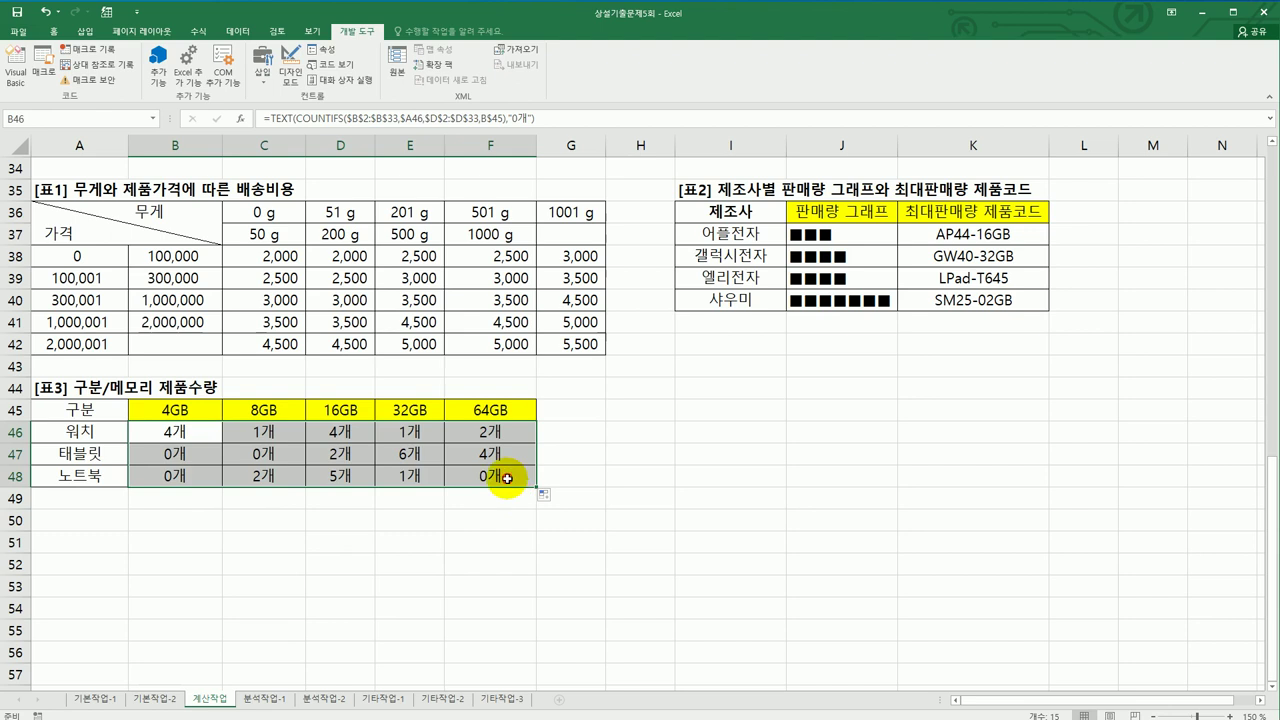
click(508, 479)
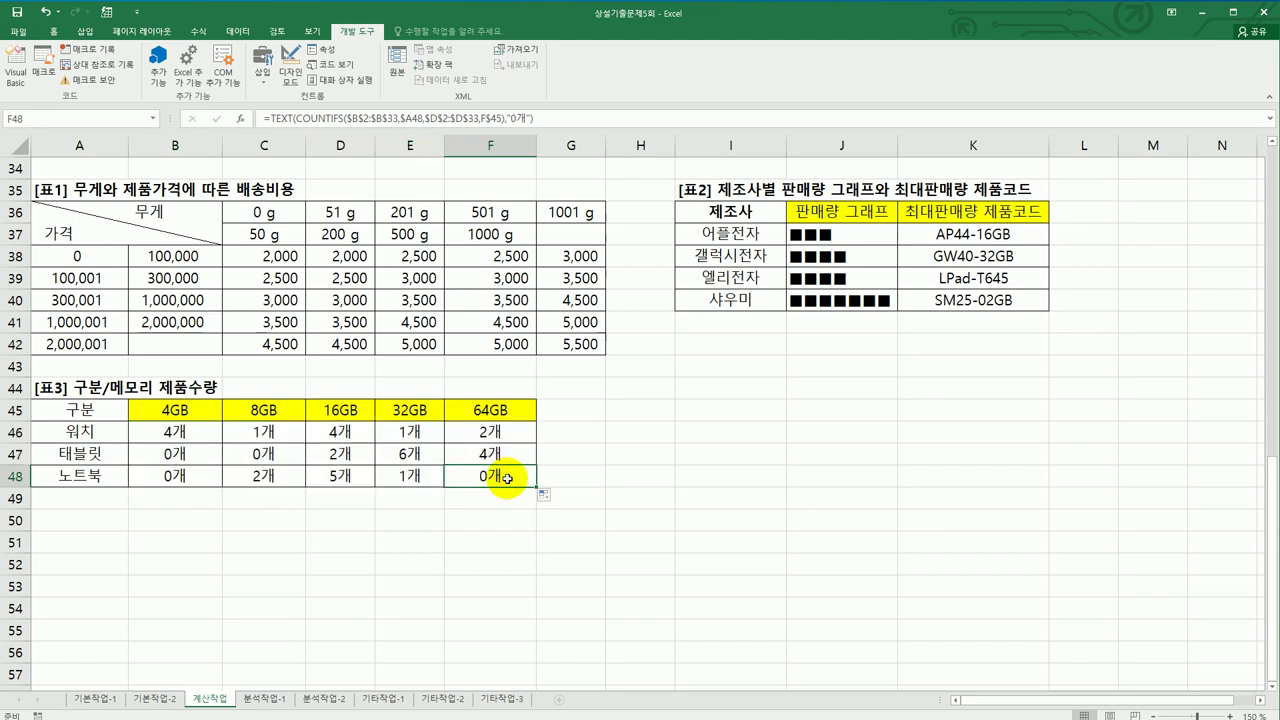
scroll(508, 479, up, 6)
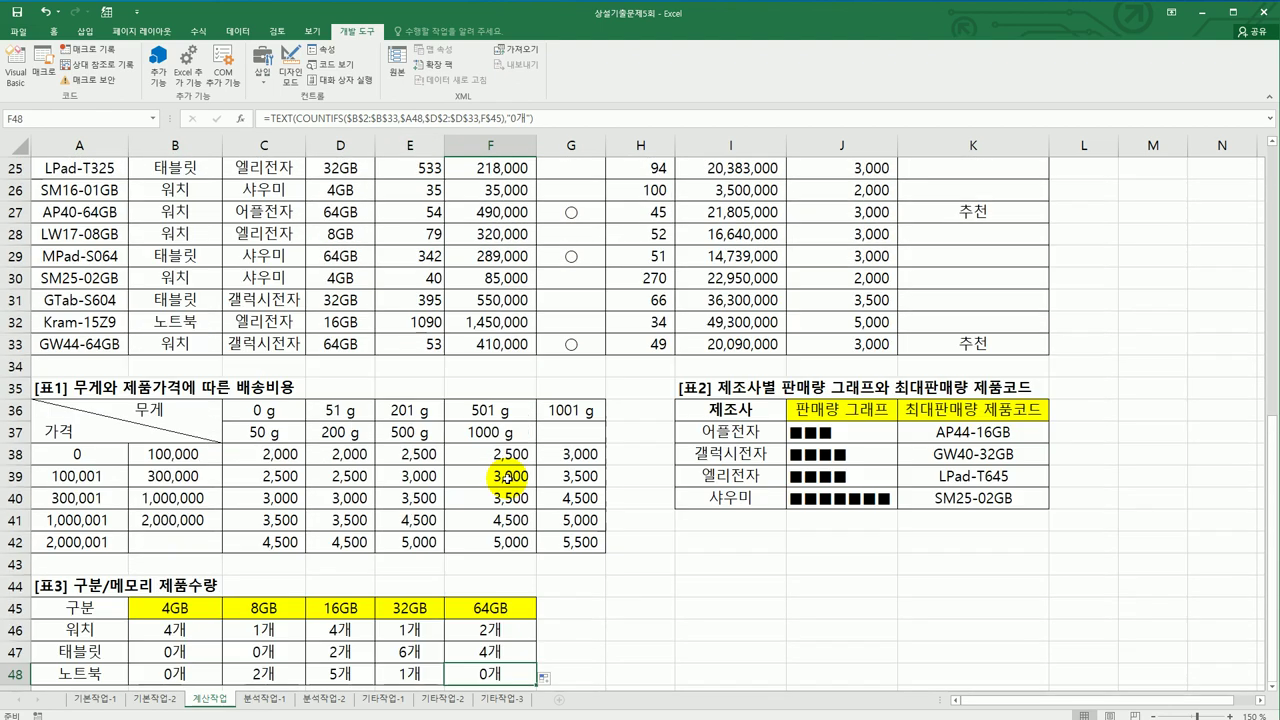
scroll(508, 479, up, 5)
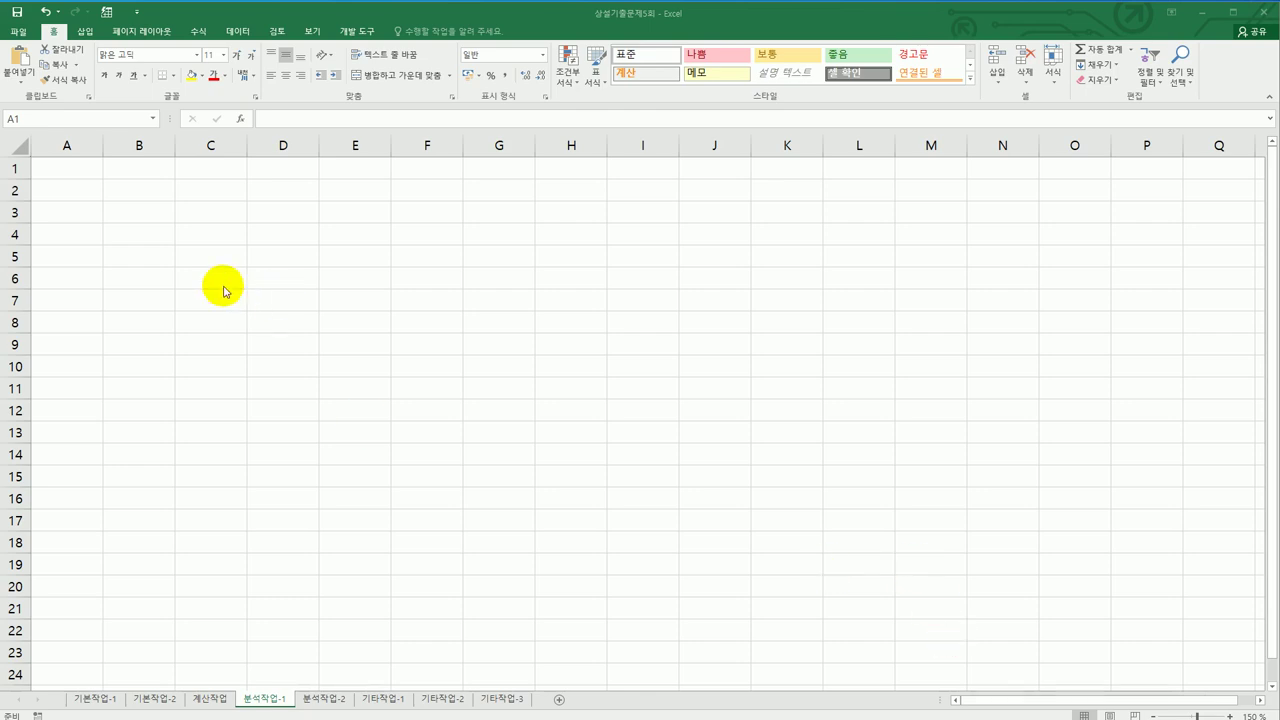
- Start a PivotTable at cell B2 of the 분석작업-1 sheet and enable adding its data to the data model
click(137, 192)
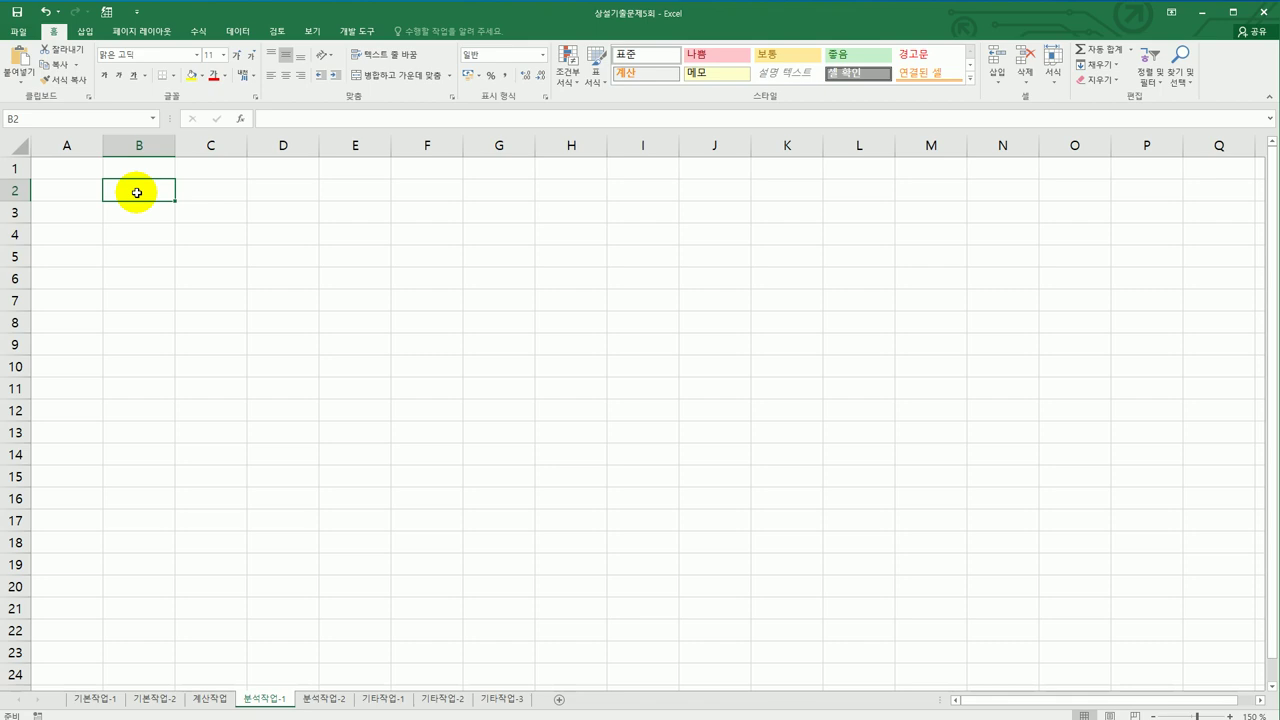
click(85, 31)
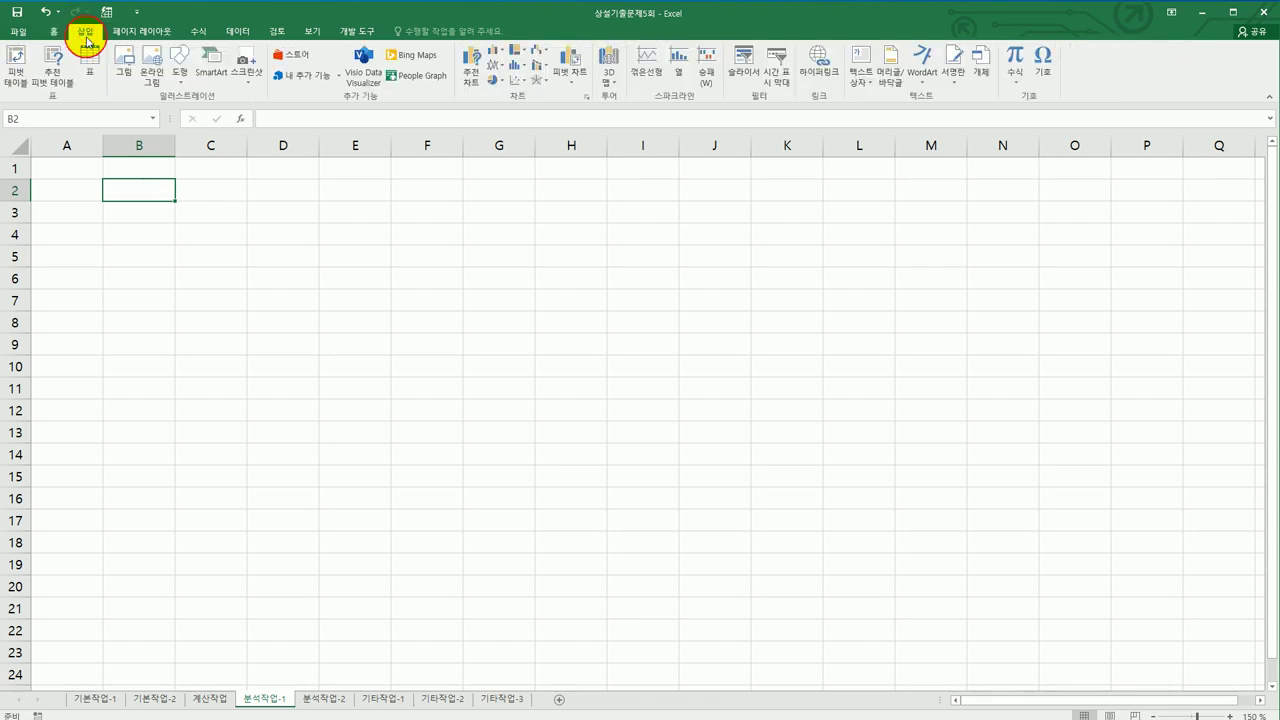
click(18, 72)
drag(795, 328, 690, 268)
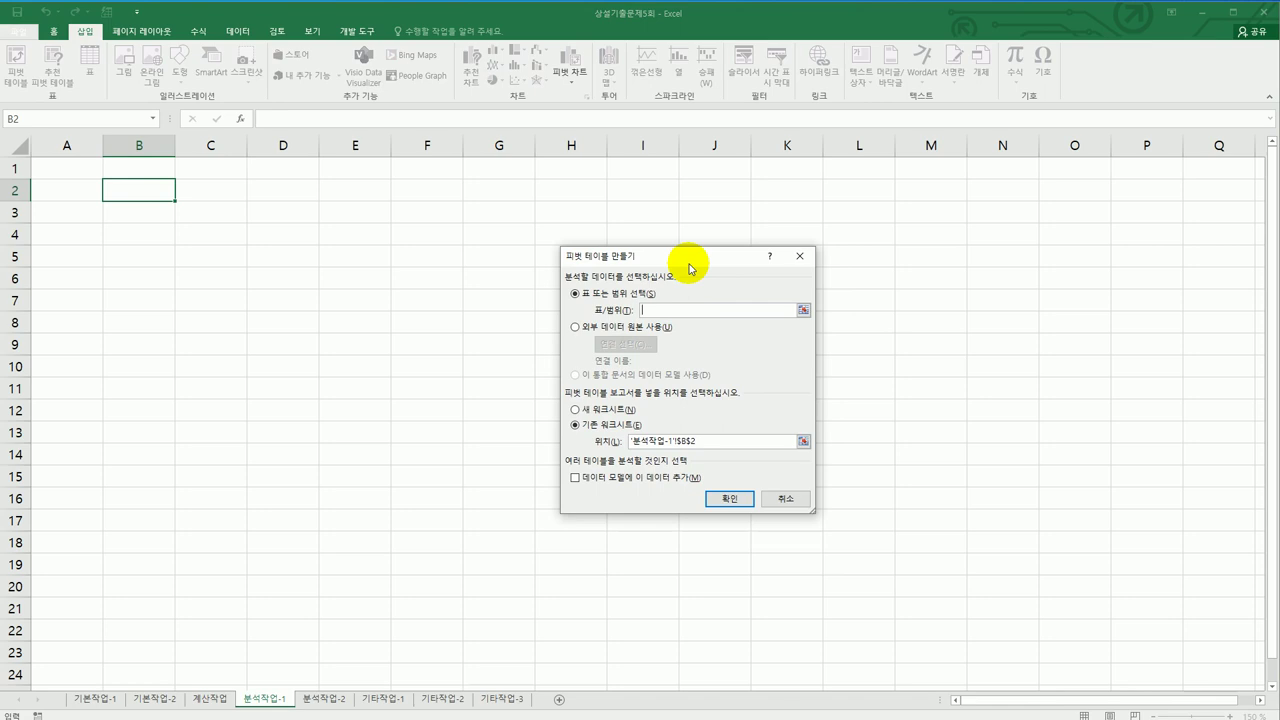
click(652, 488)
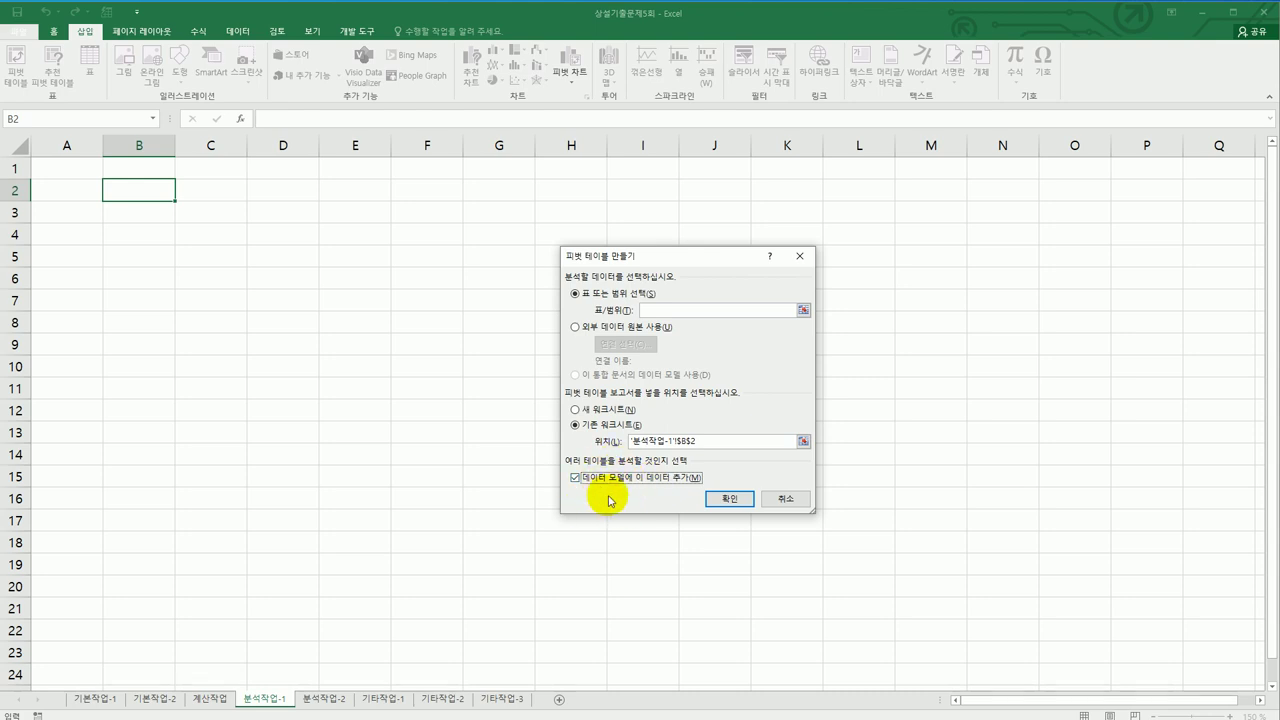
- Use an external data source for the PivotTable, opening 스마트기기판매현황 from C:\컴활1급\스프레드시트\상설기출문제
click(605, 327)
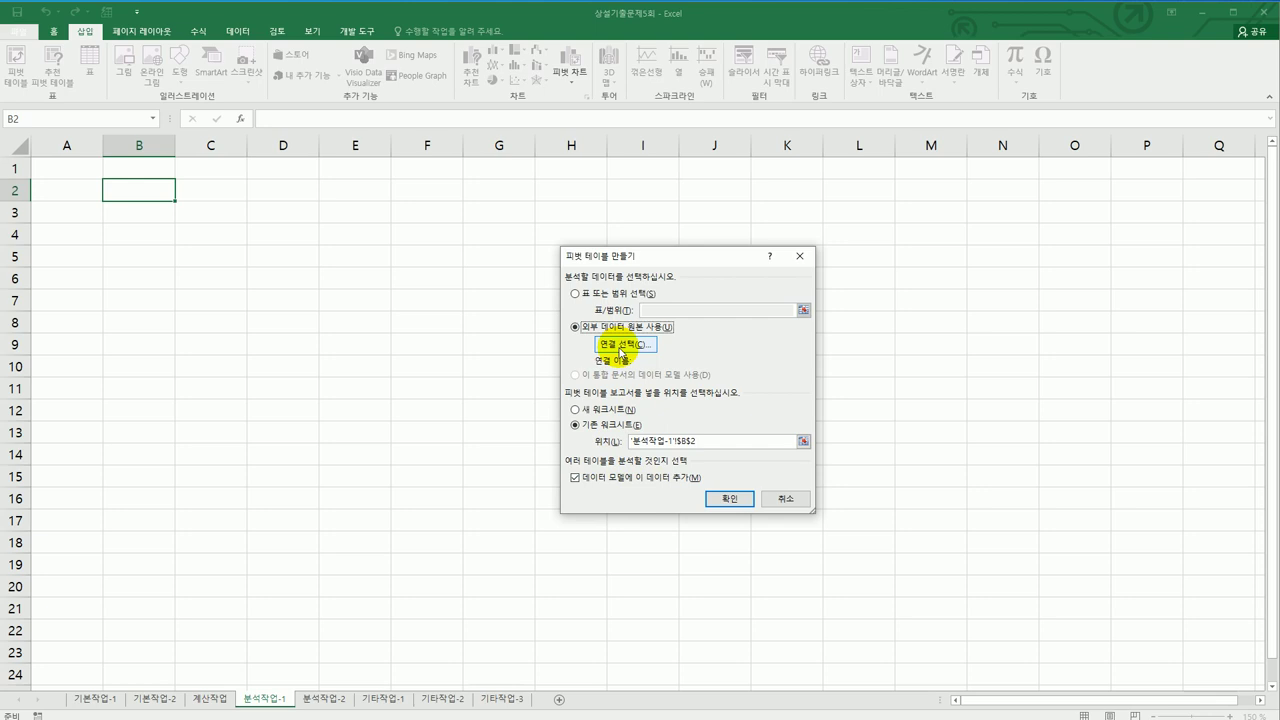
click(620, 345)
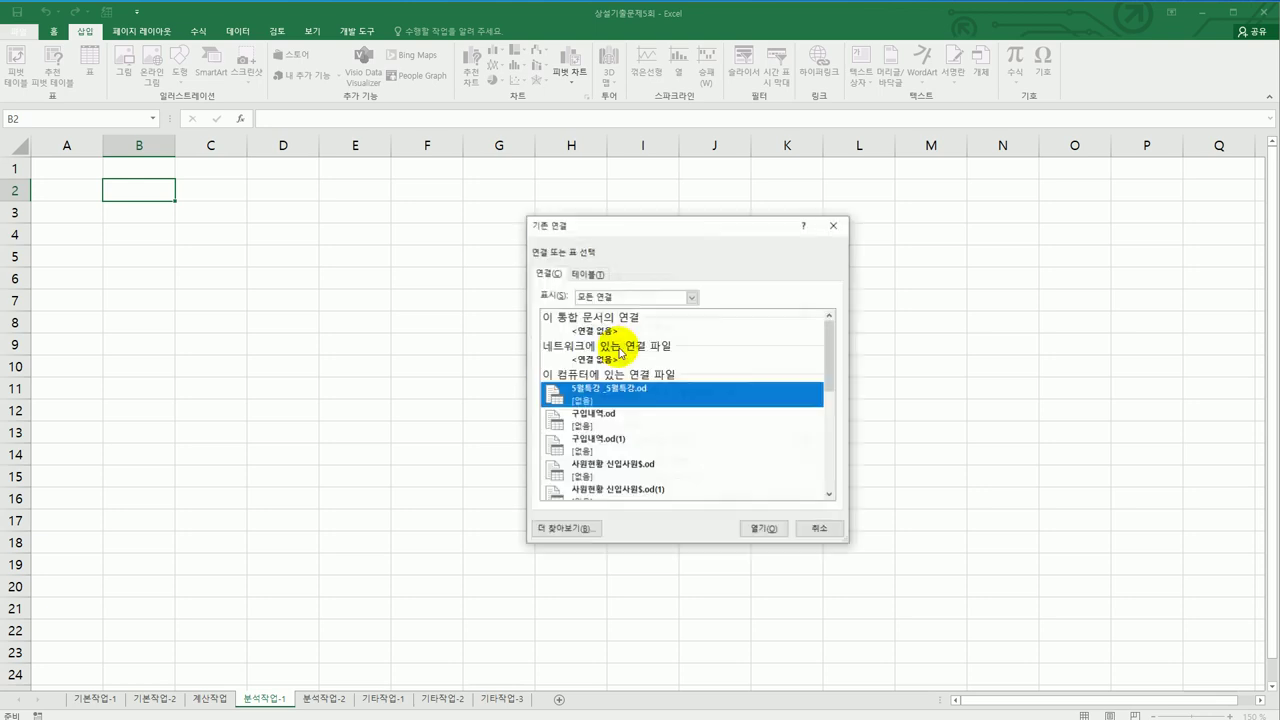
click(571, 530)
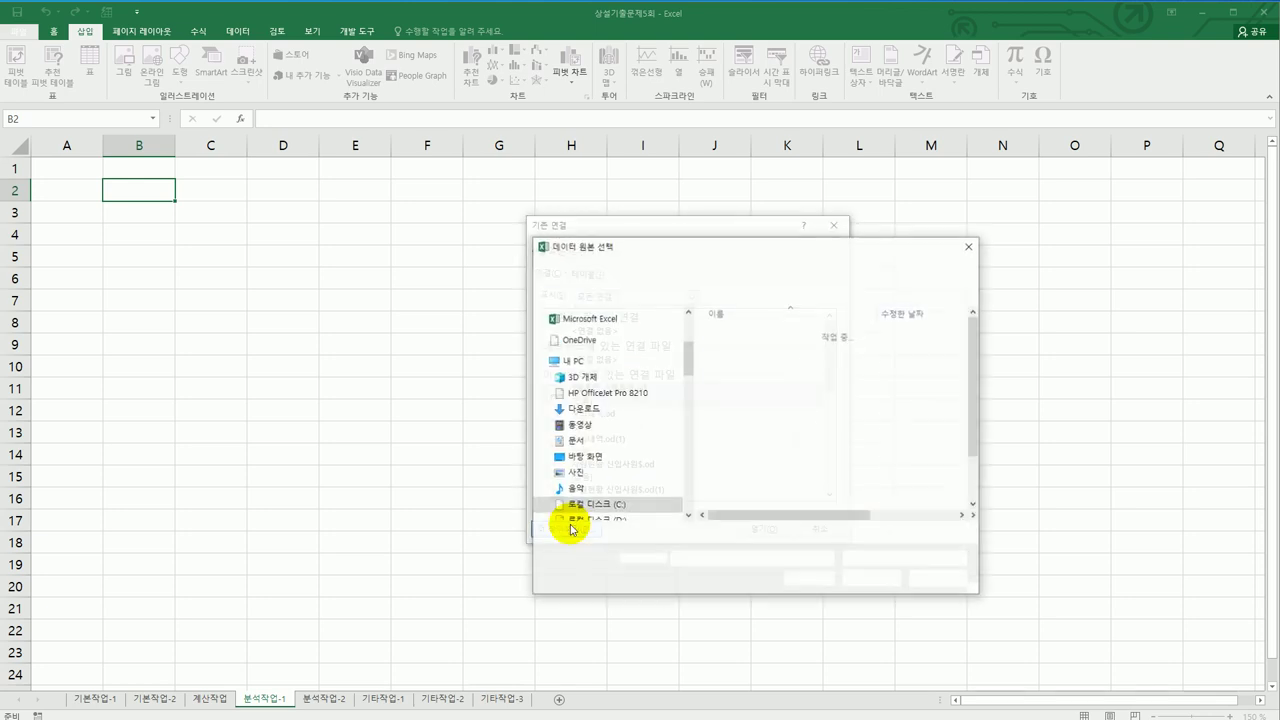
click(595, 504)
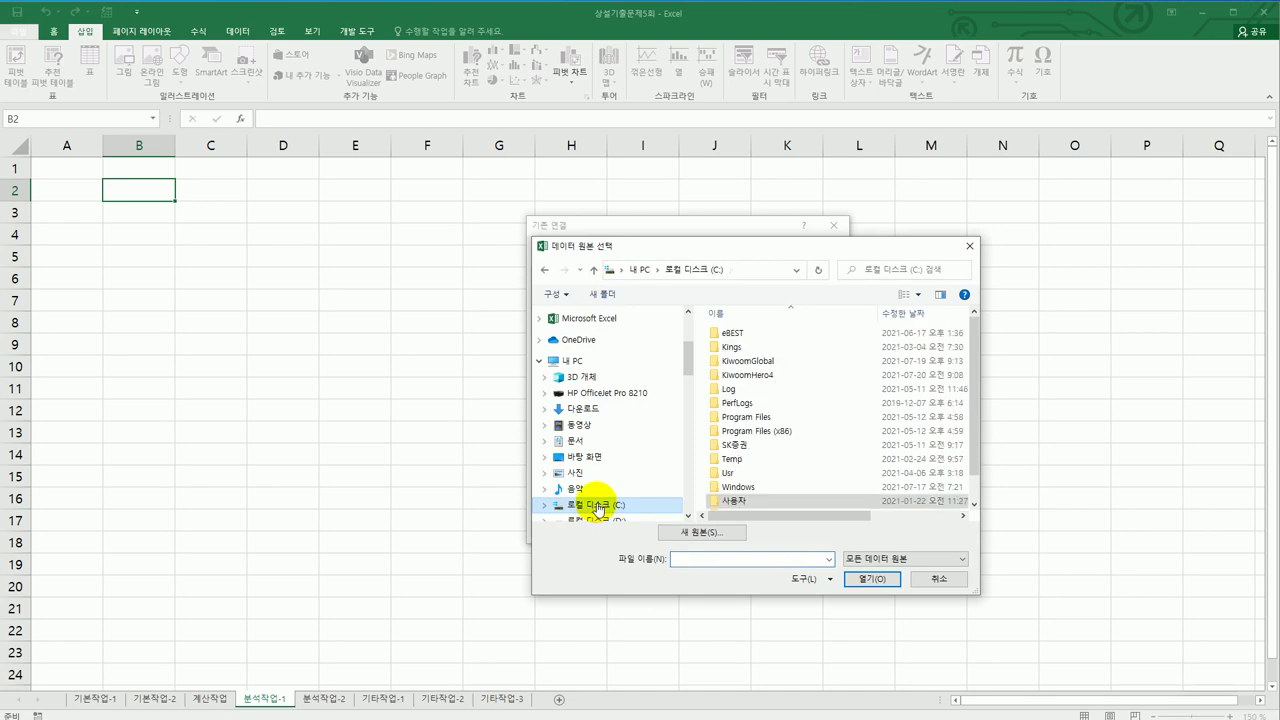
drag(971, 400, 966, 480)
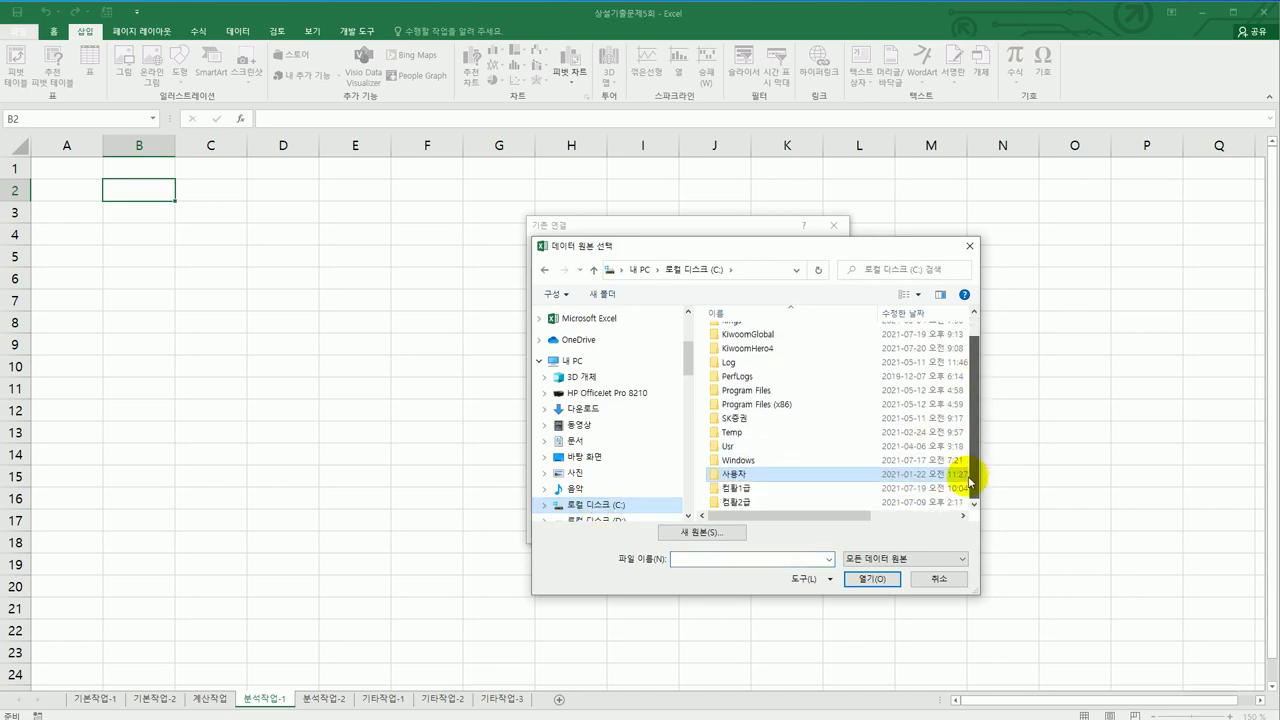
double_click(752, 487)
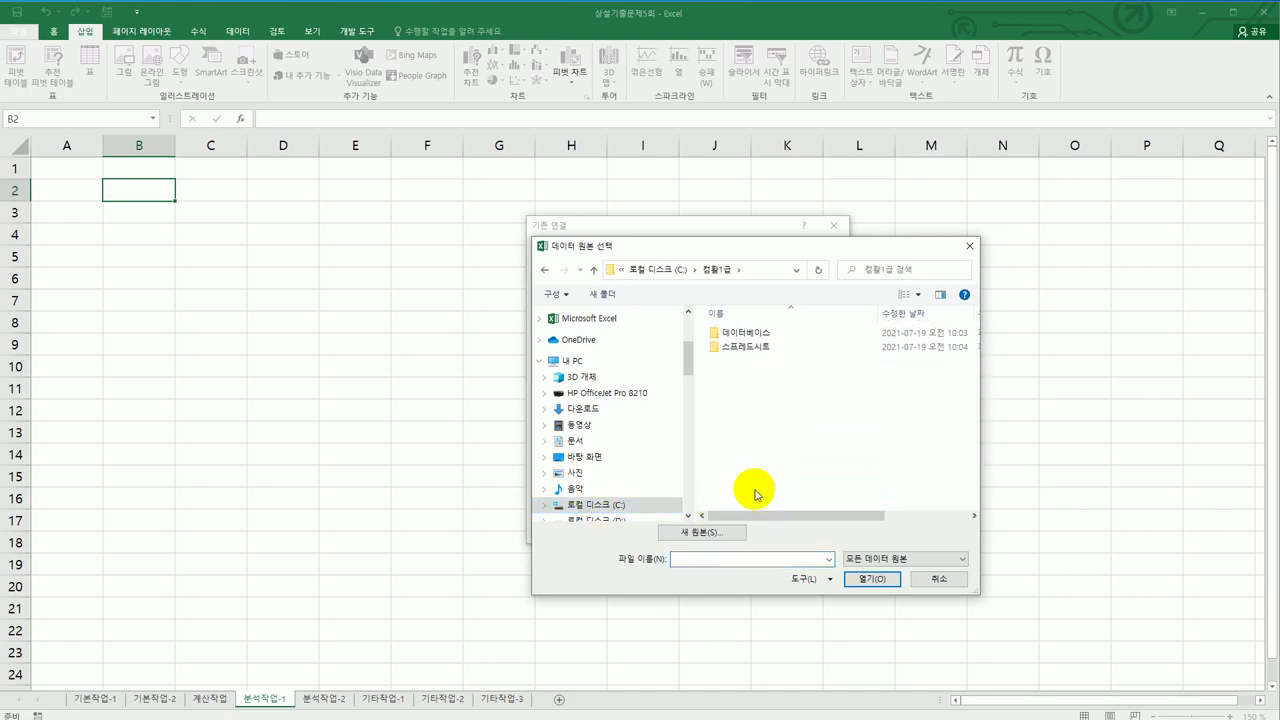
double_click(759, 350)
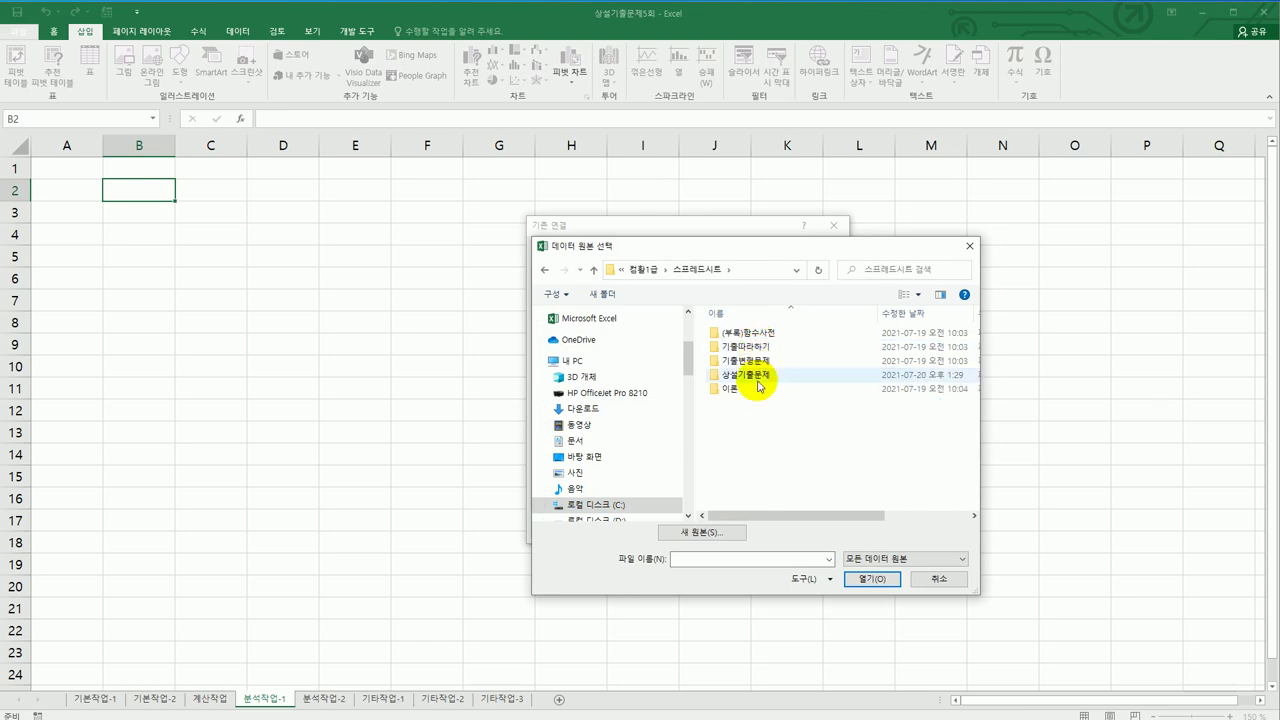
double_click(758, 377)
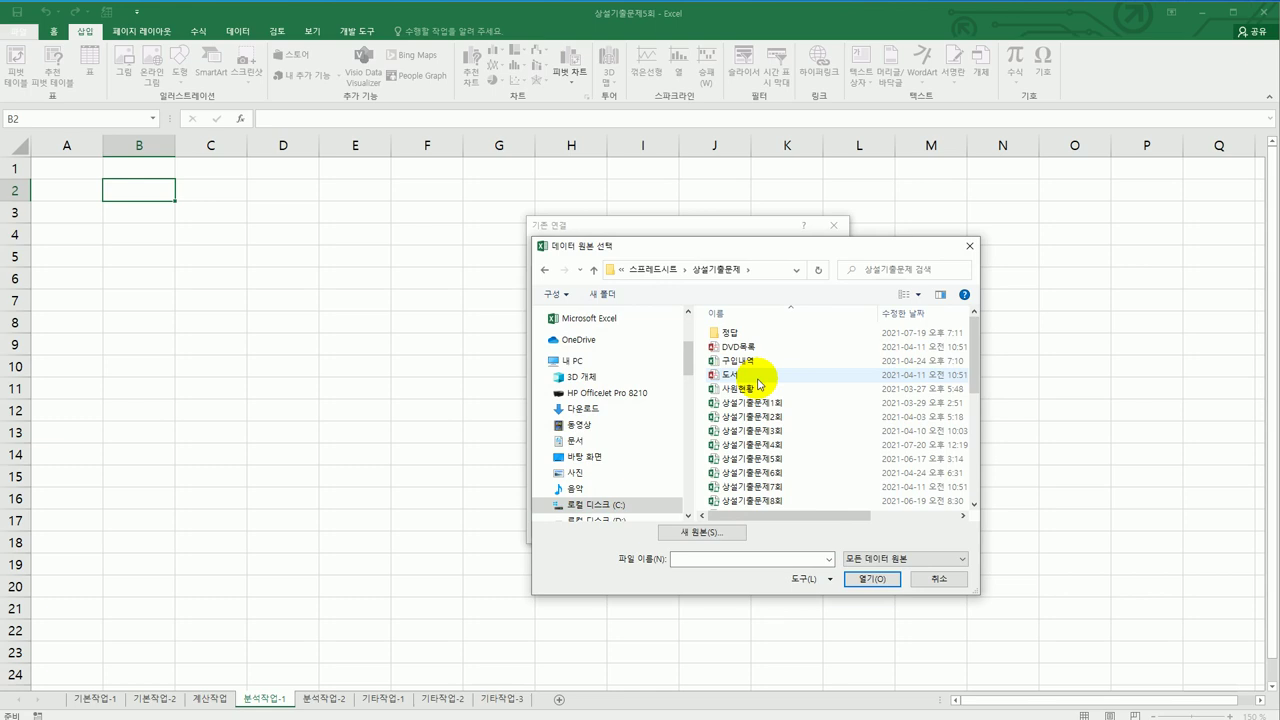
scroll(758, 383, down, 6)
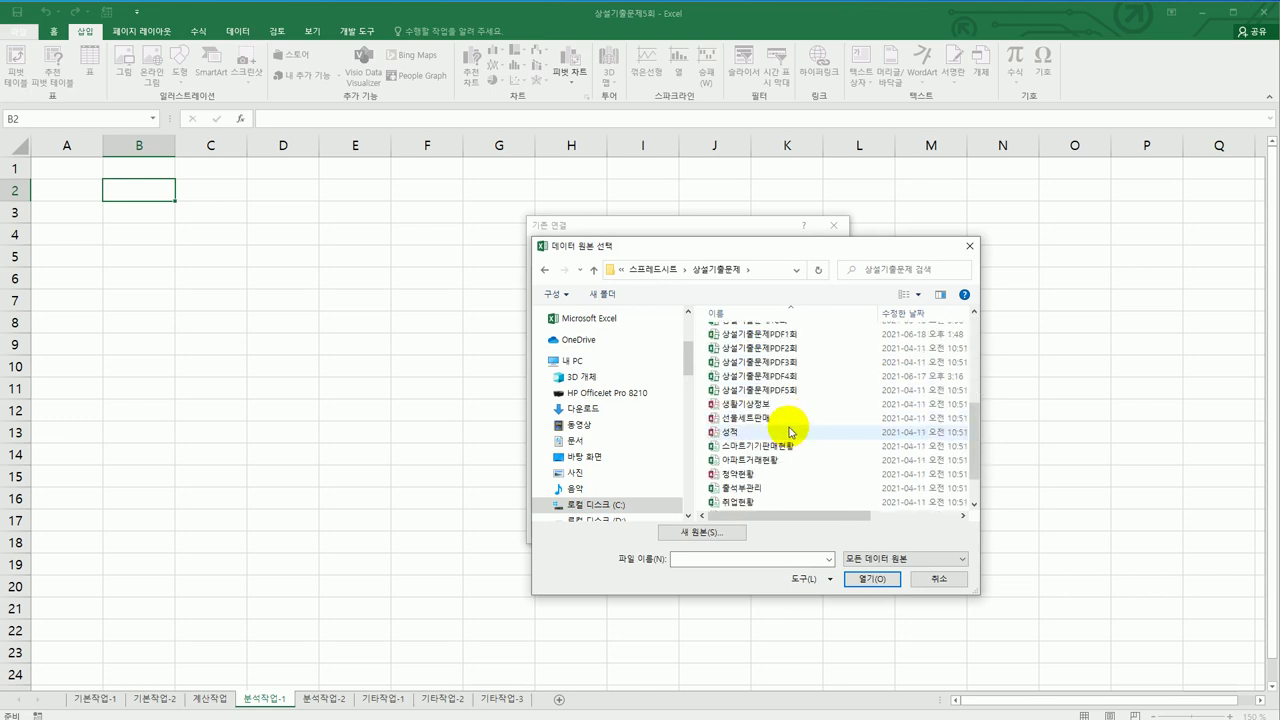
click(784, 448)
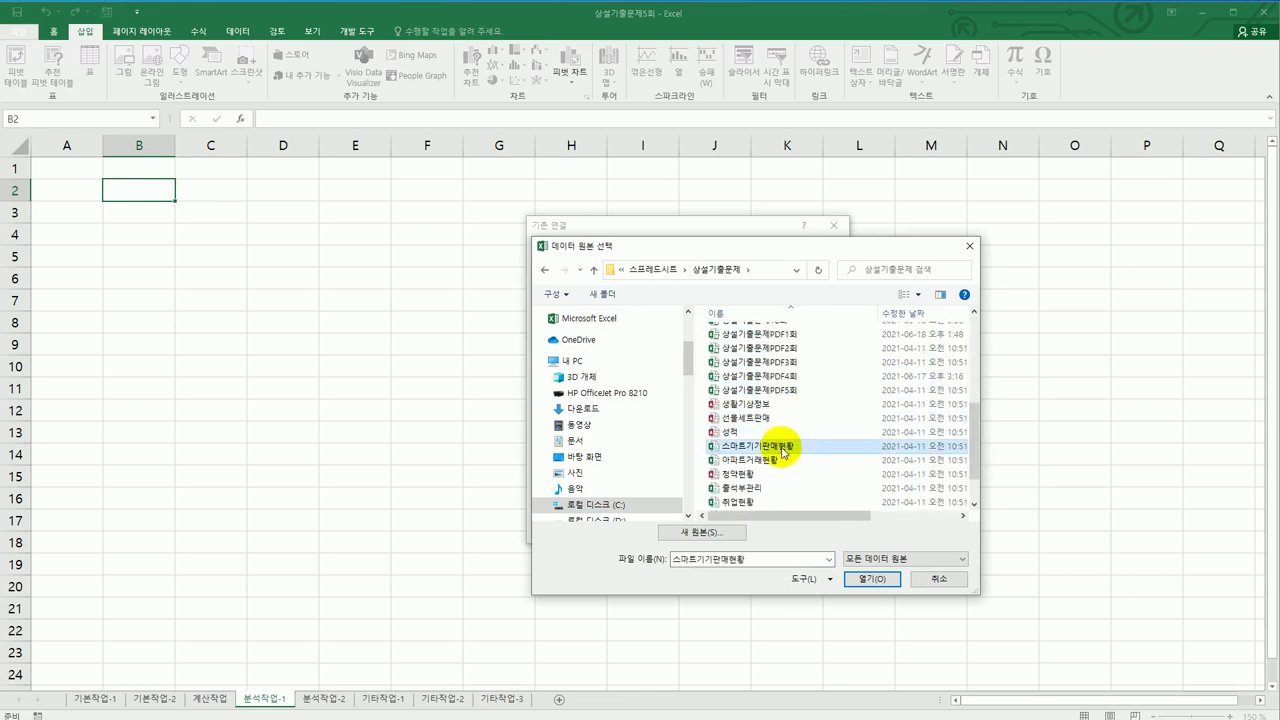
click(864, 578)
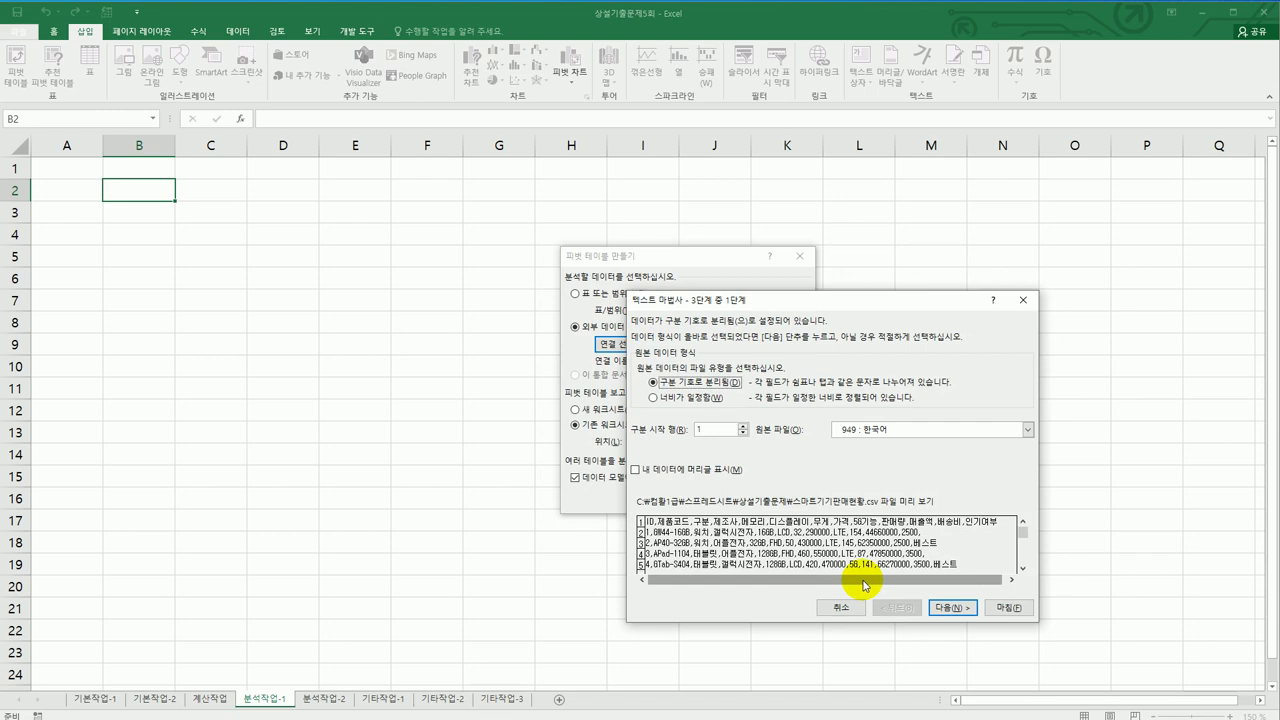
- Mark the text data as having headers and set comma instead of tab as its delimiter
click(710, 474)
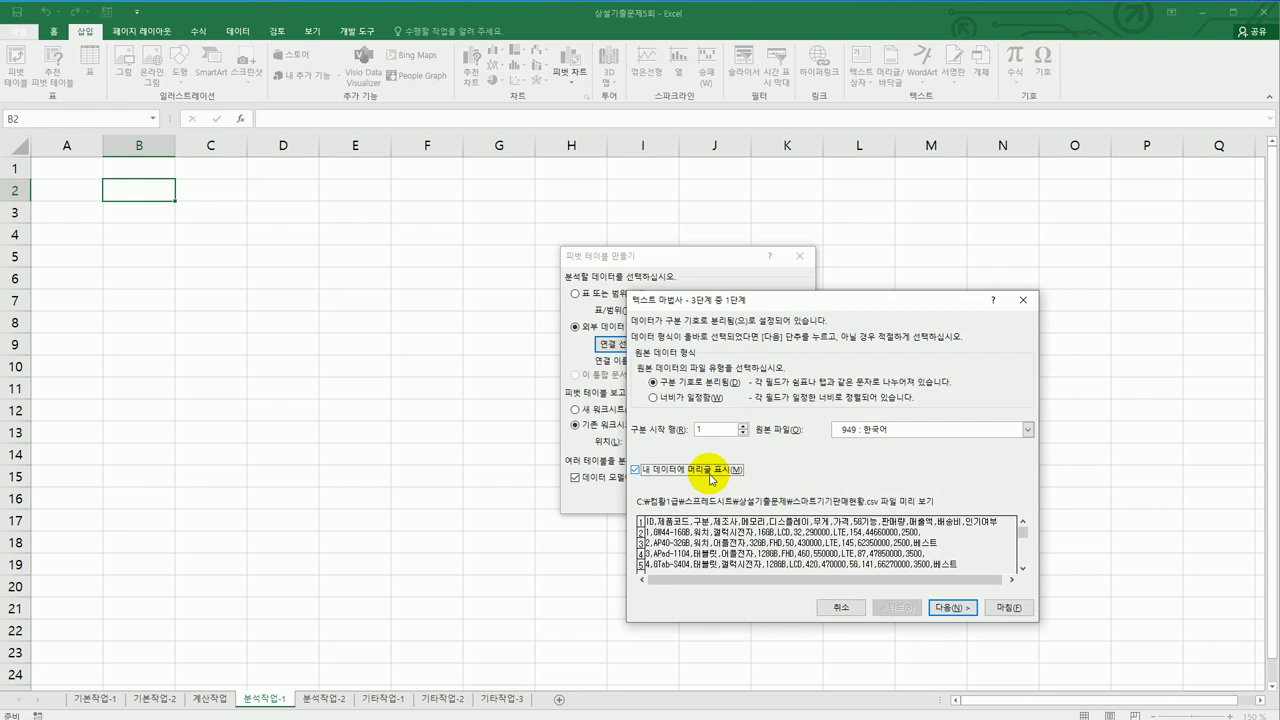
click(955, 608)
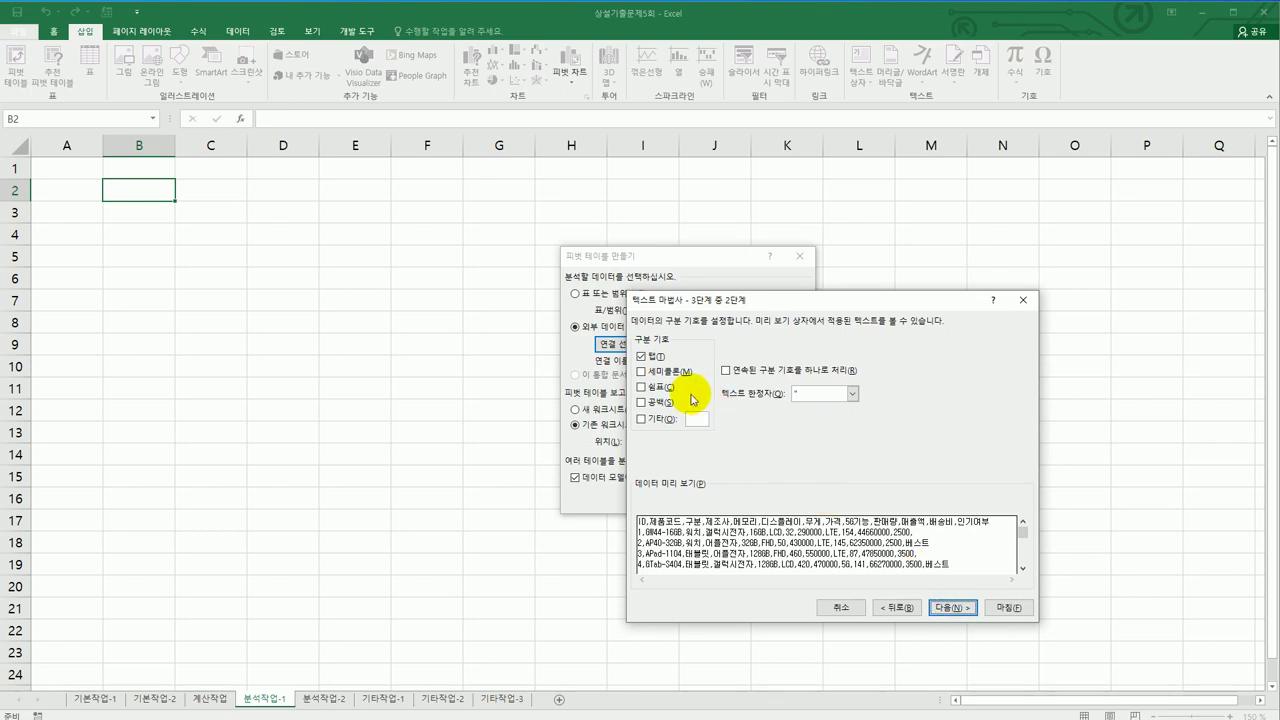
click(650, 357)
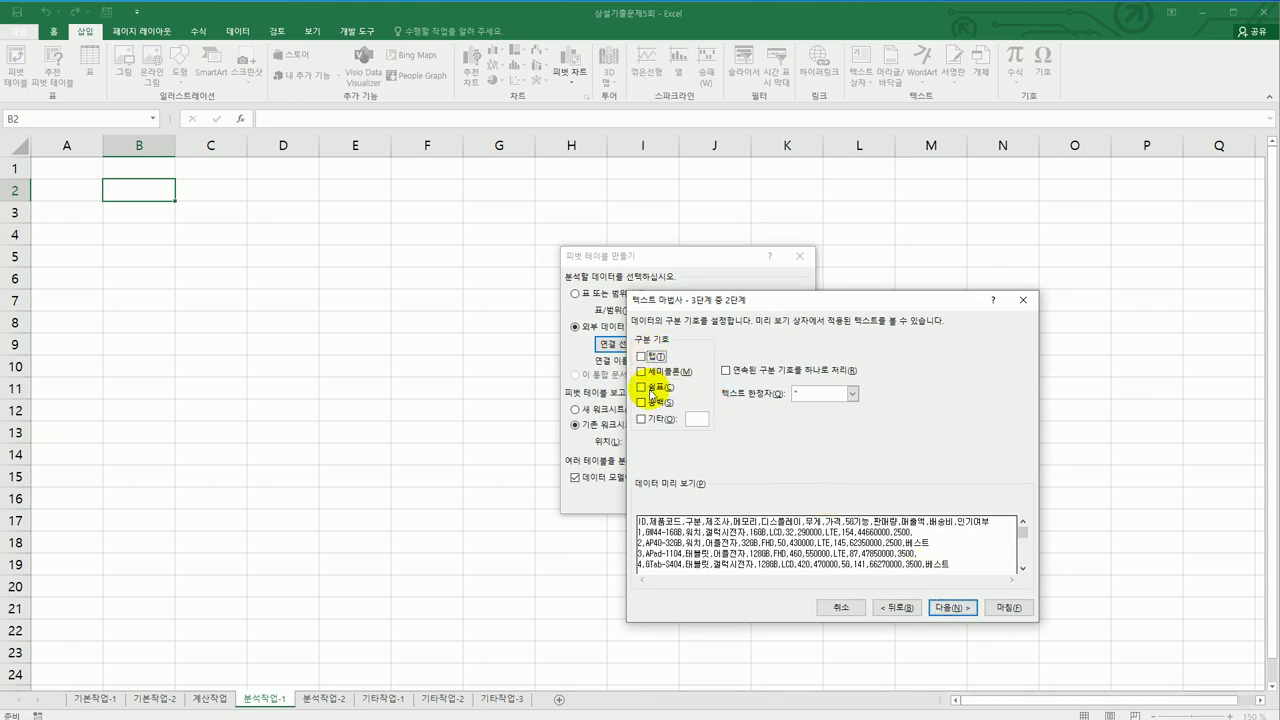
click(650, 389)
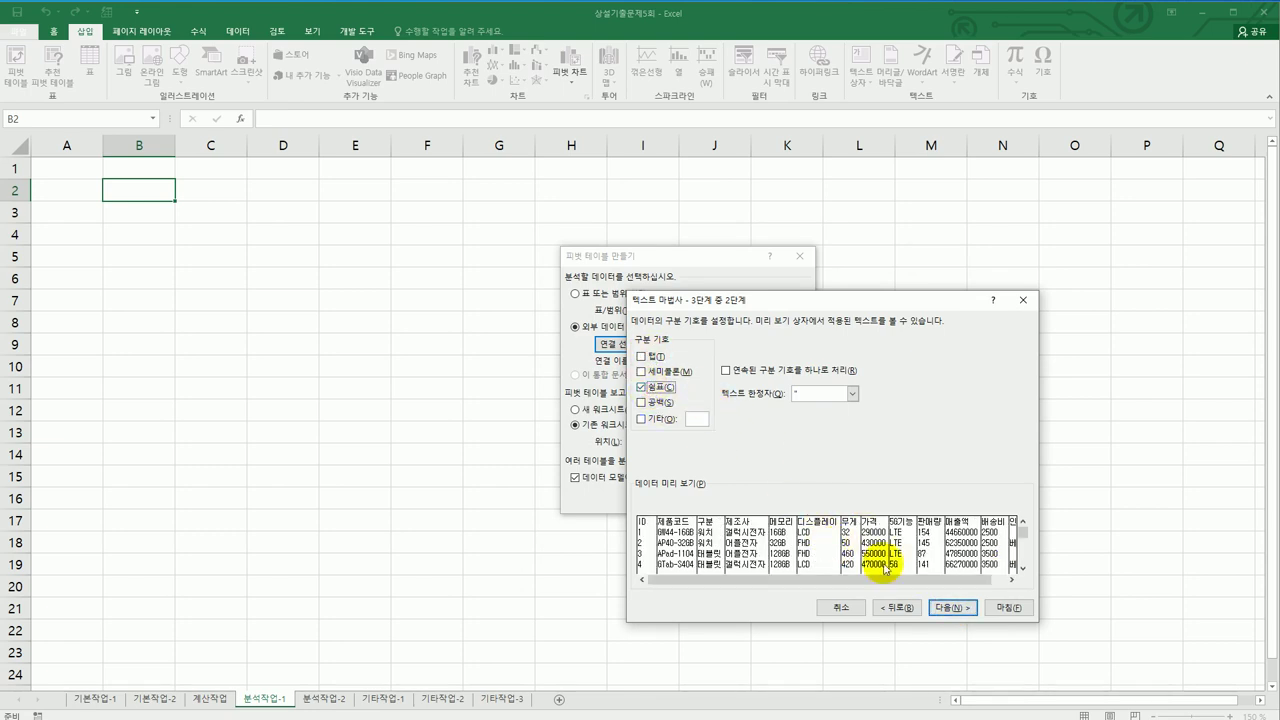
click(941, 610)
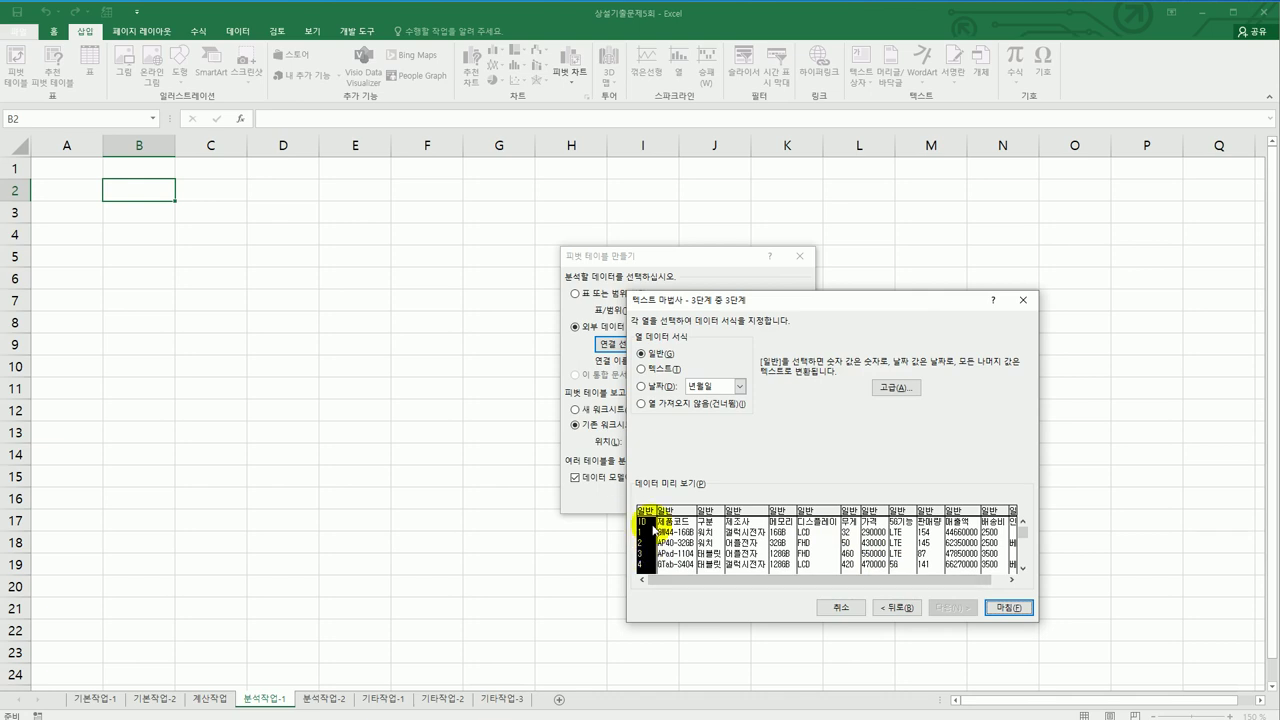
- Exclude the ID, 제품코드, 메모리 and 디스플레이 columns from the text import
click(681, 403)
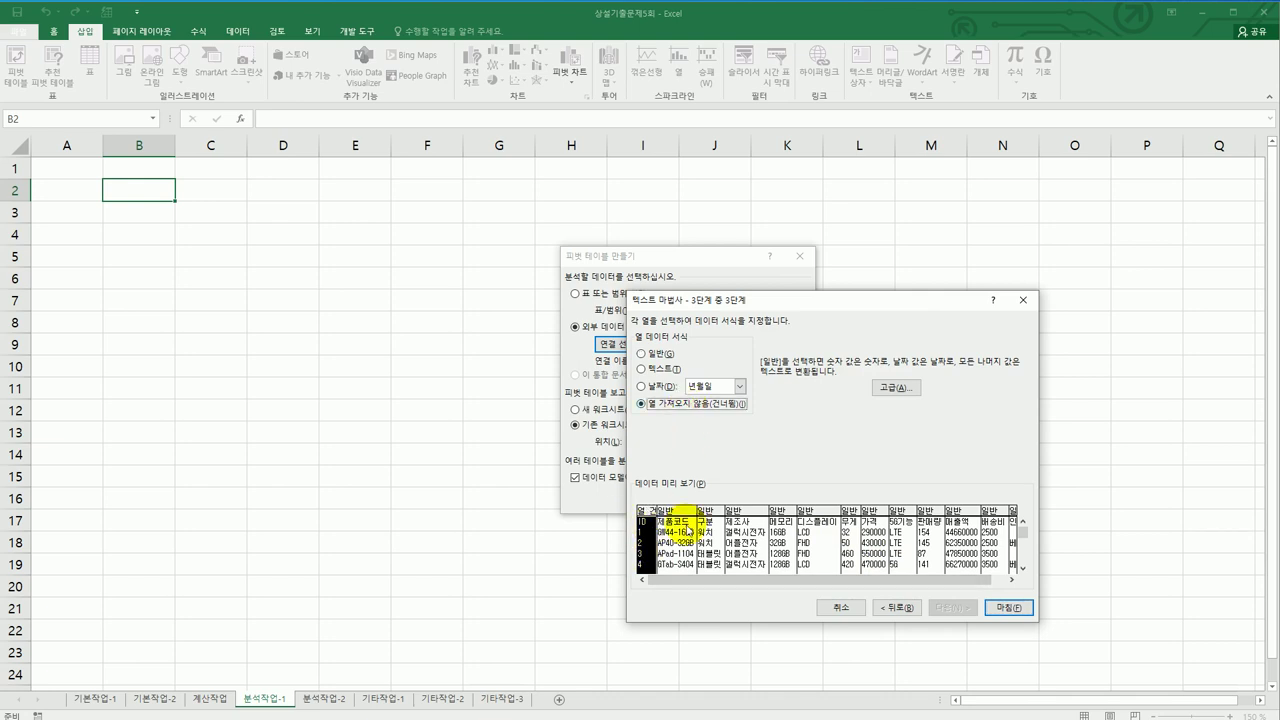
click(687, 530)
click(690, 404)
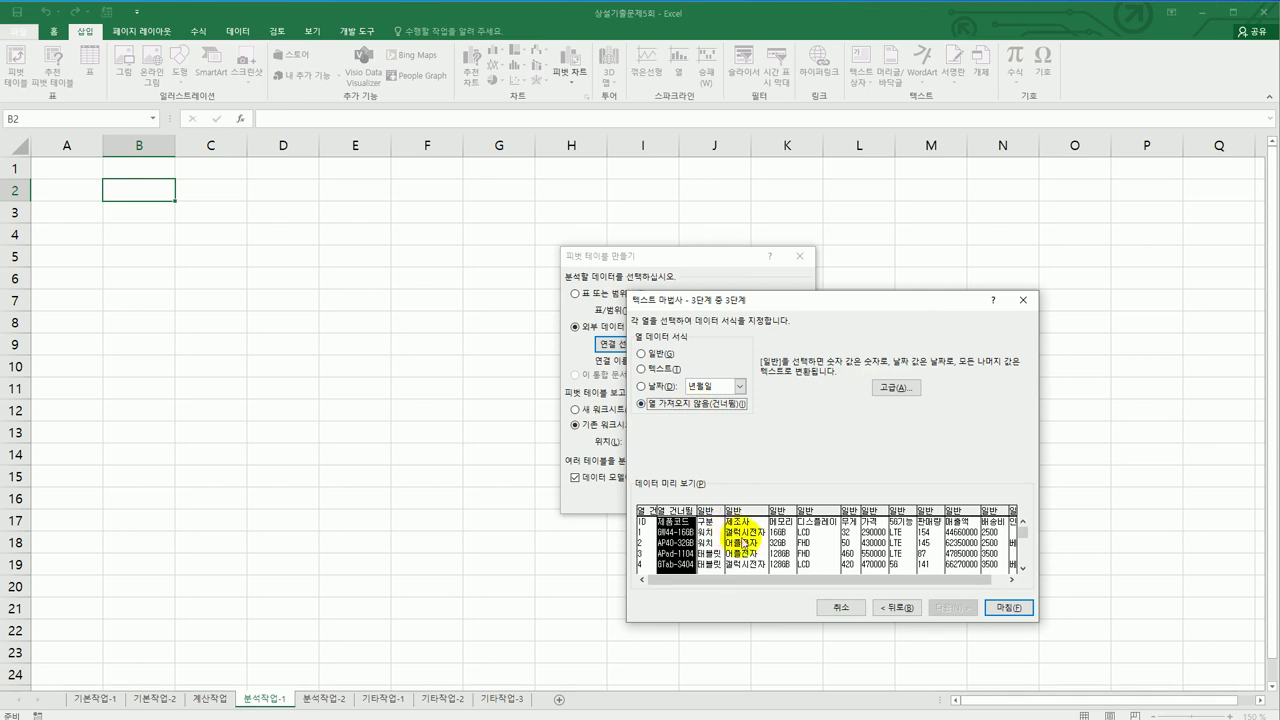
click(748, 545)
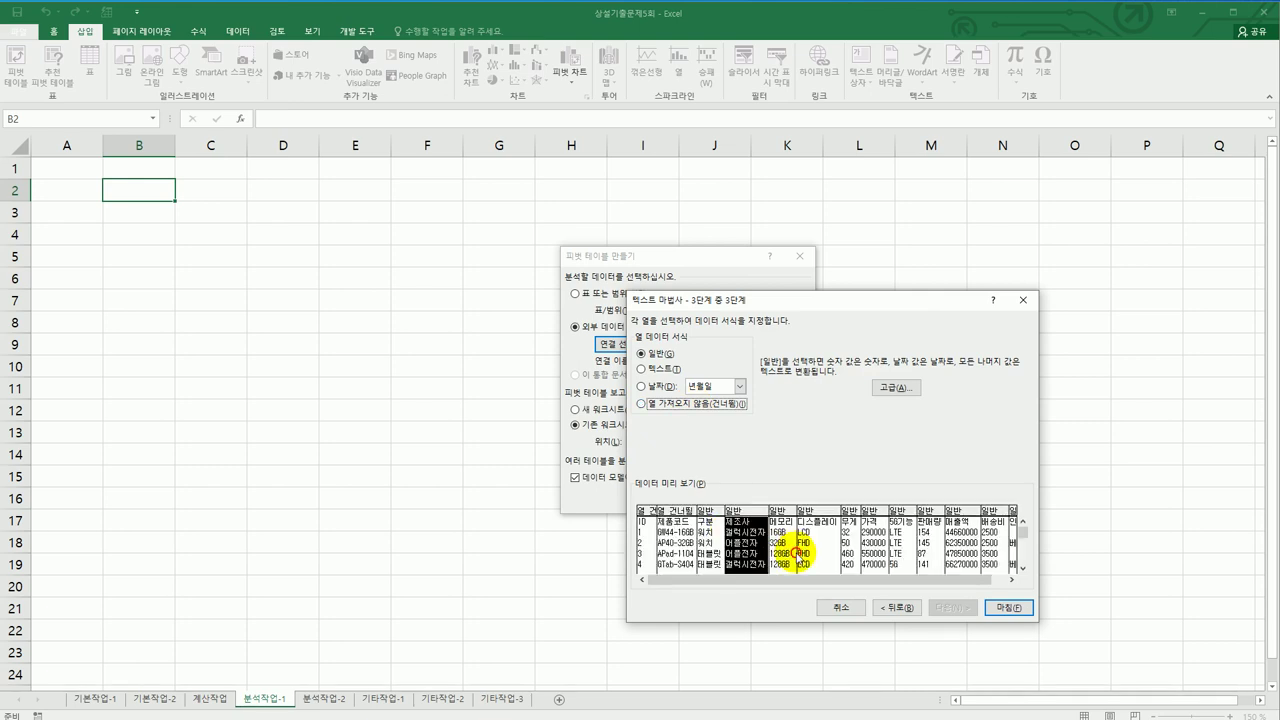
click(792, 550)
click(700, 404)
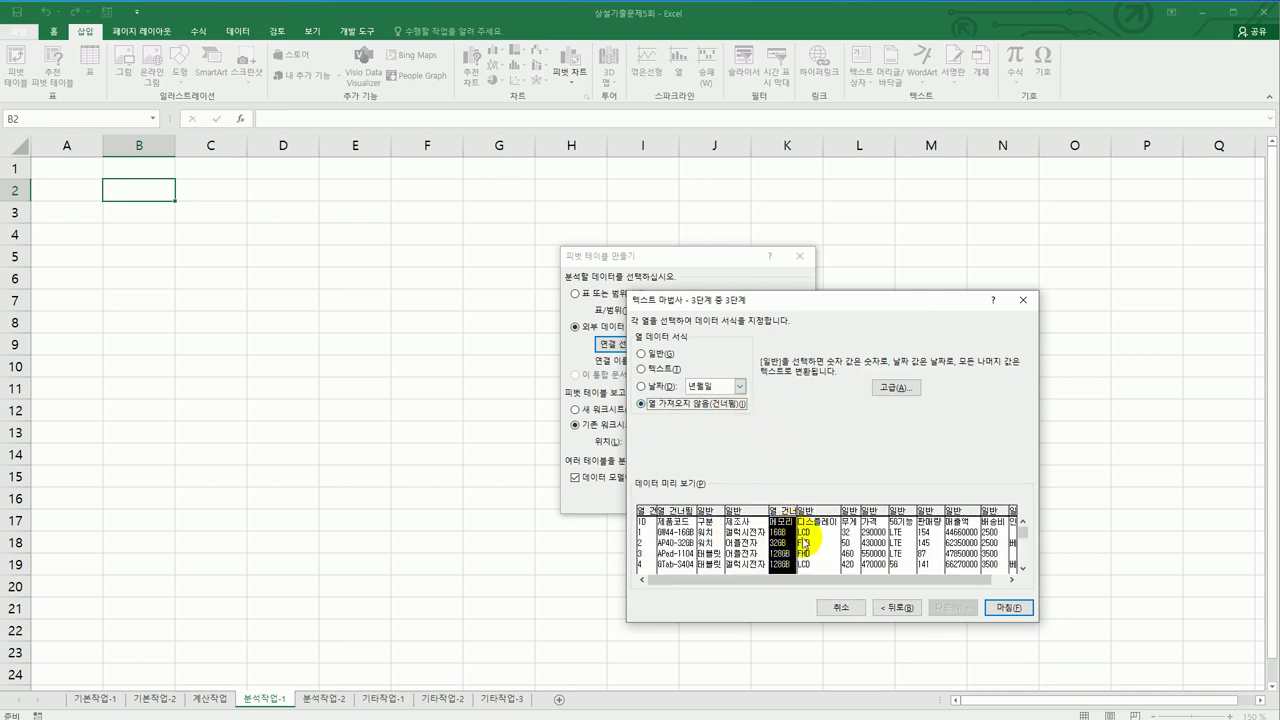
click(818, 543)
click(722, 405)
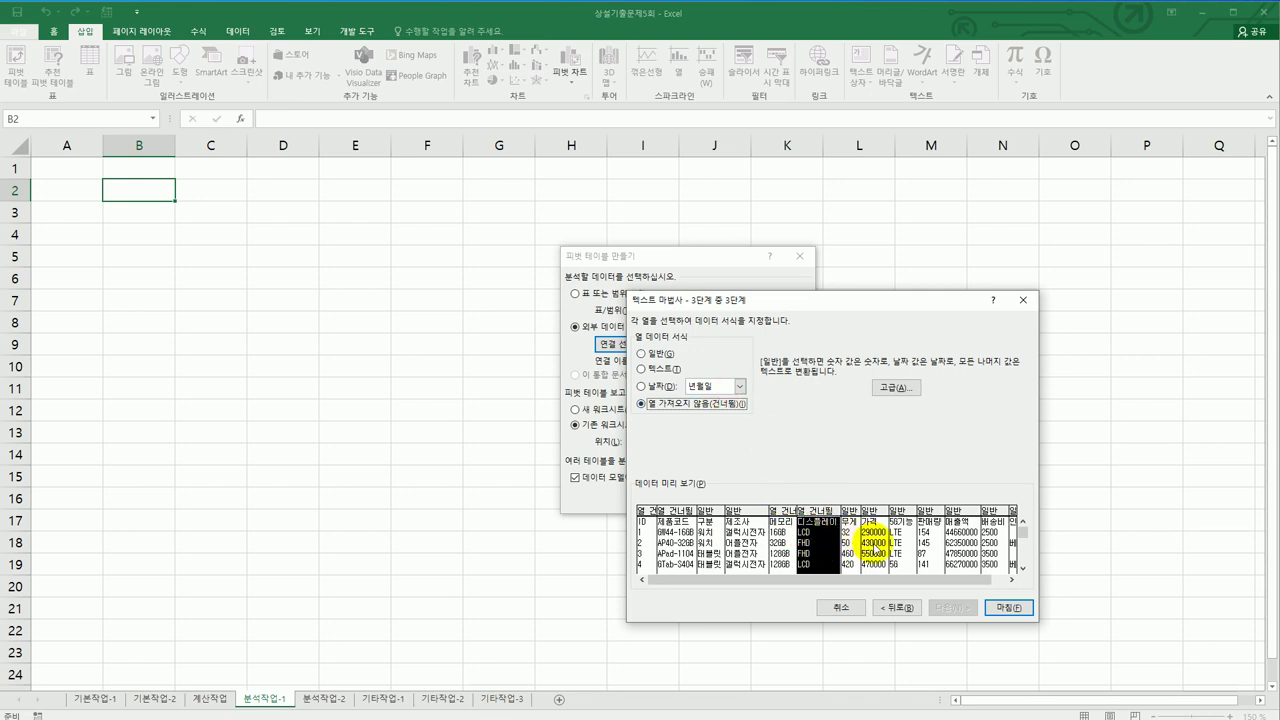
- Skip the 5G기능, 매출액 and 배송비 columns and the last column of the text data as well
click(898, 535)
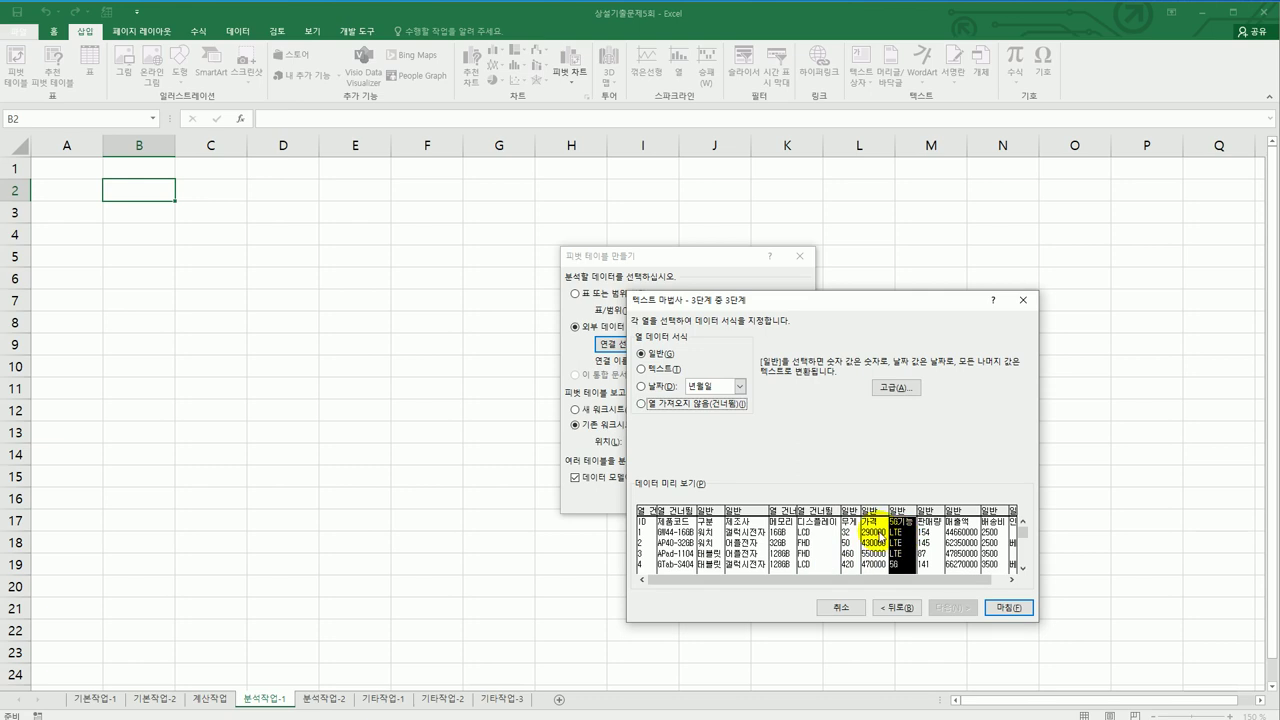
click(703, 405)
click(935, 546)
click(963, 548)
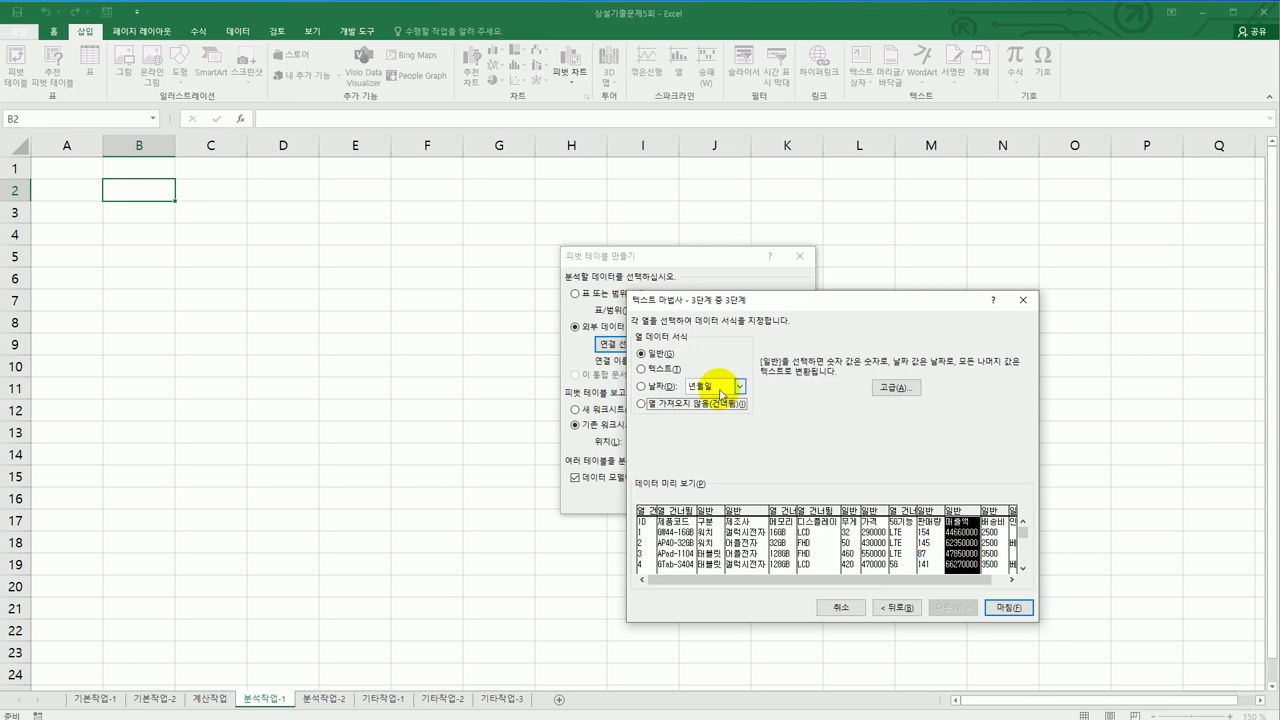
click(690, 404)
click(1000, 540)
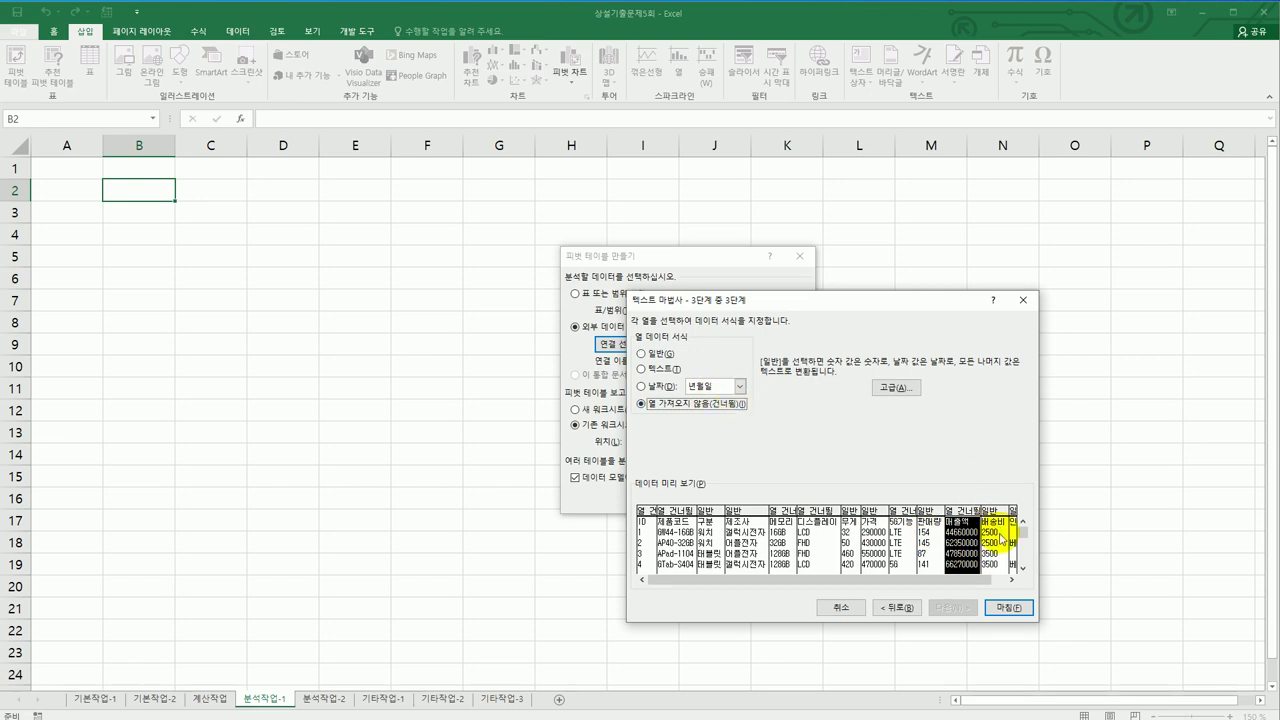
click(720, 414)
click(797, 582)
drag(797, 582, 874, 563)
click(1005, 540)
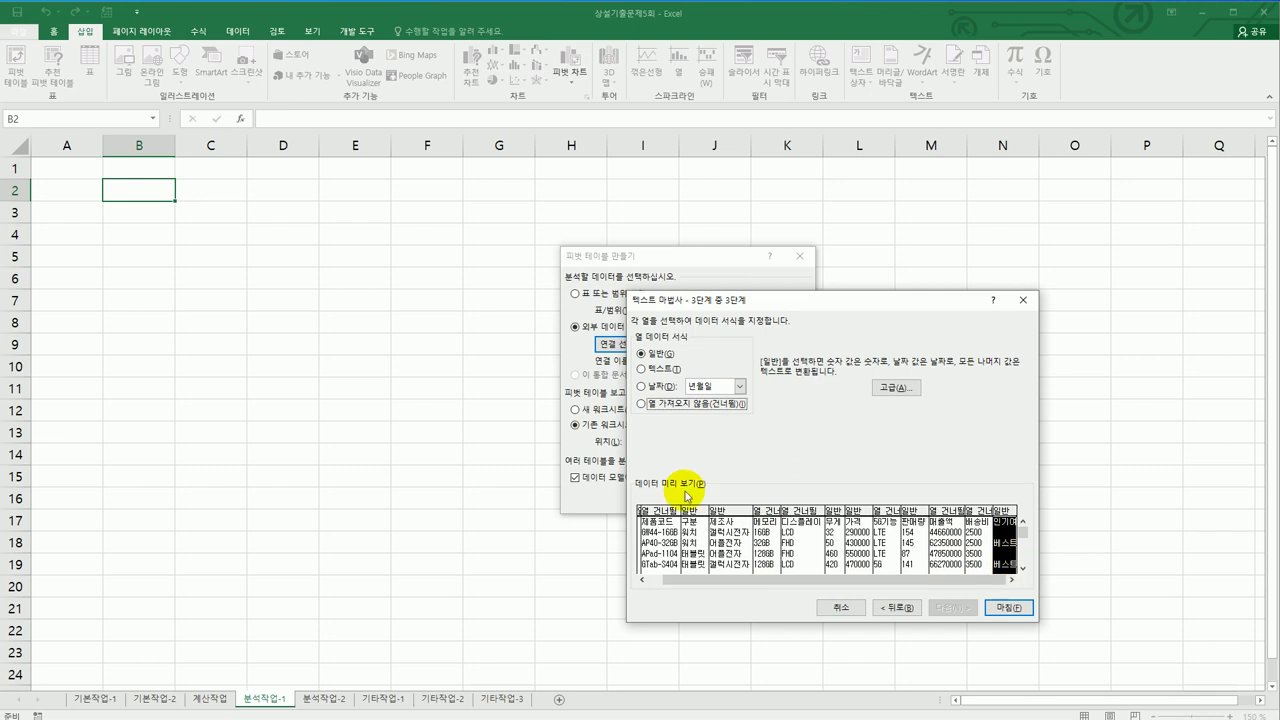
click(664, 404)
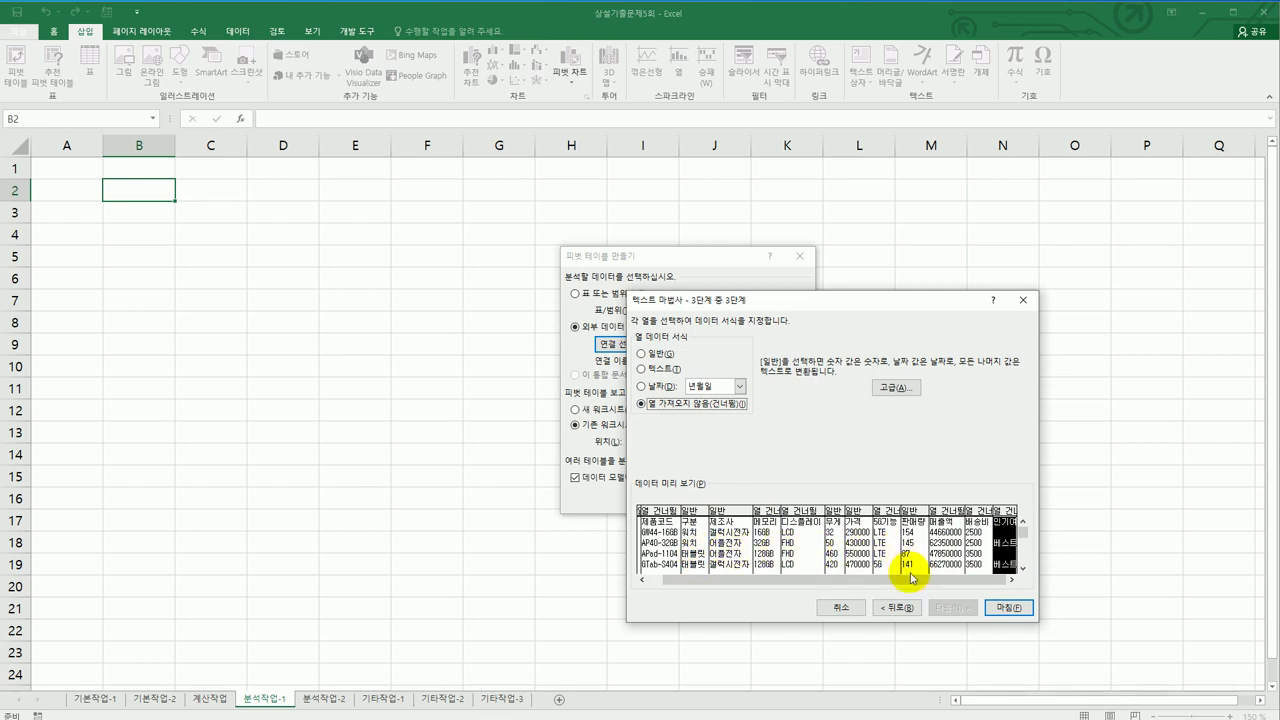
- Finish the import and create the PivotTable with 제조사 as rows, 구분 as columns, and 무게, 가격 and 판매량 as values
click(1003, 607)
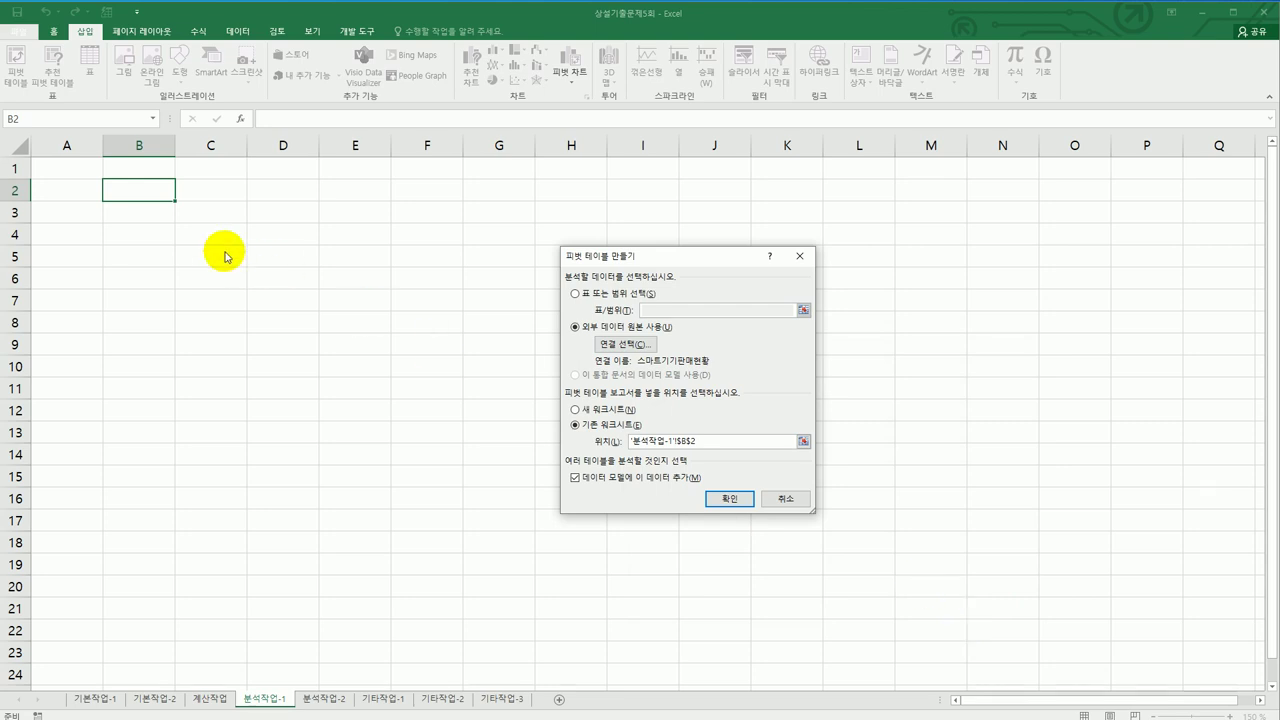
click(724, 500)
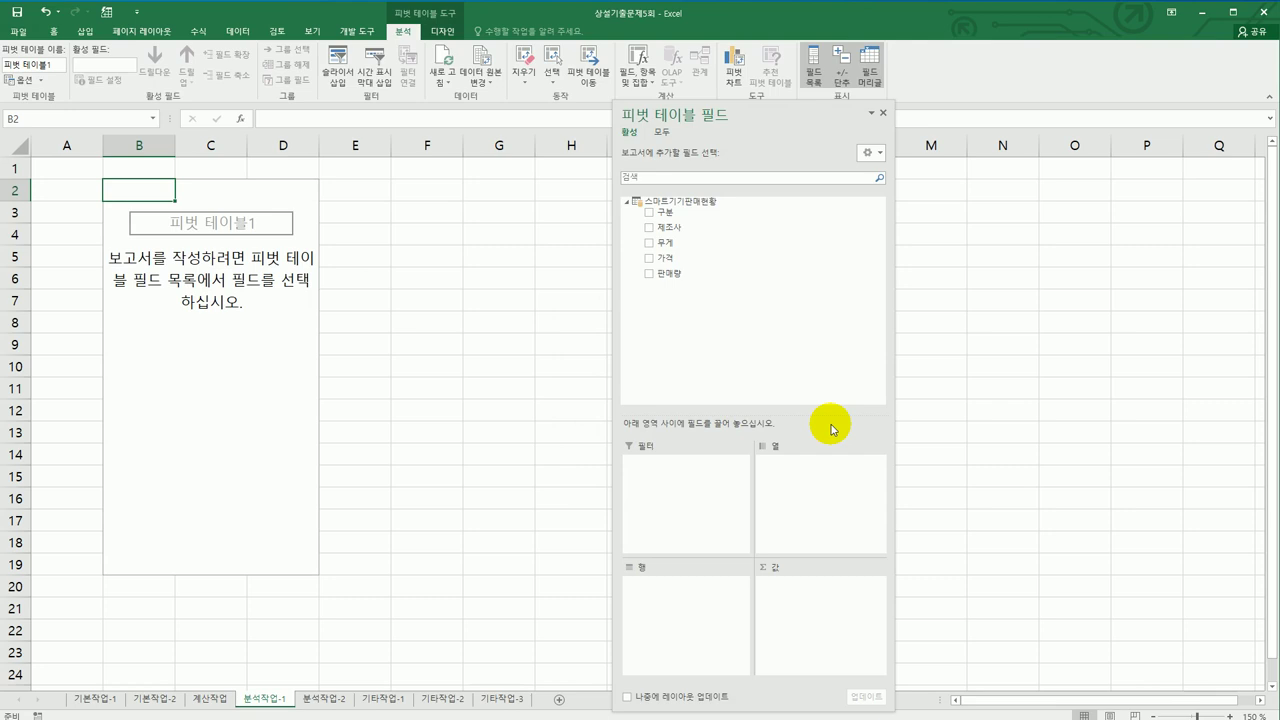
drag(688, 228, 686, 621)
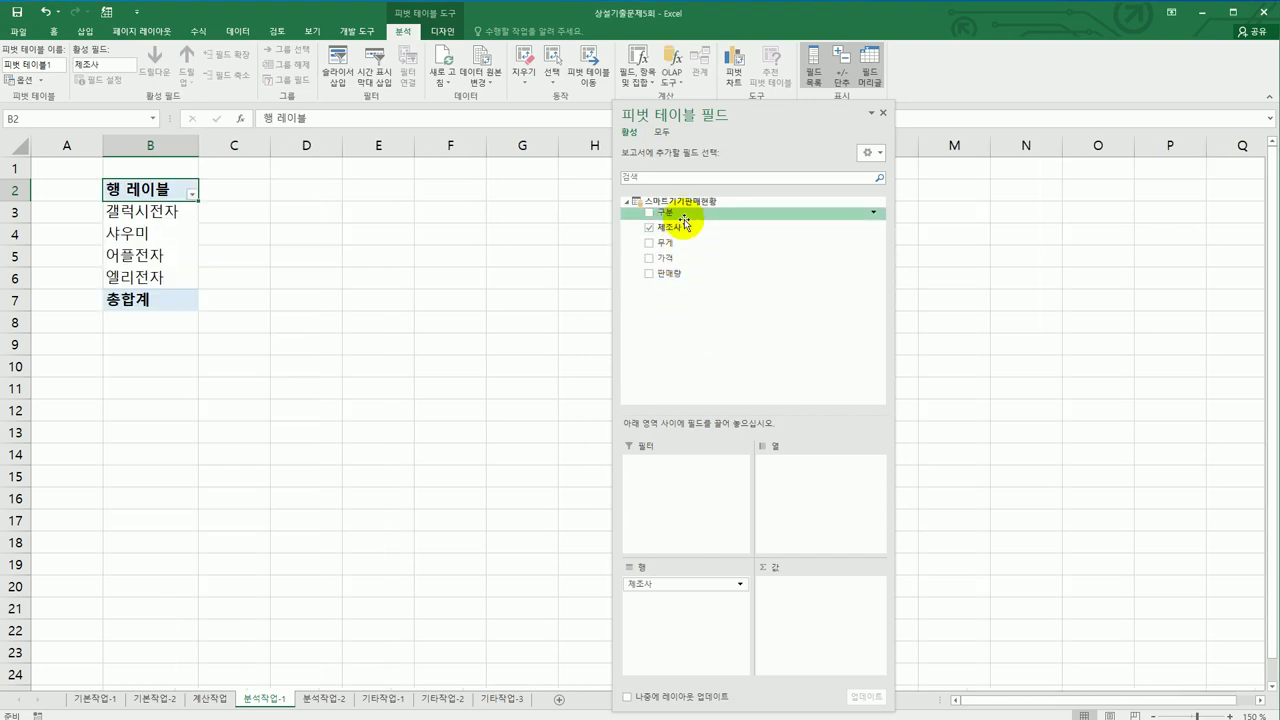
drag(683, 216, 827, 520)
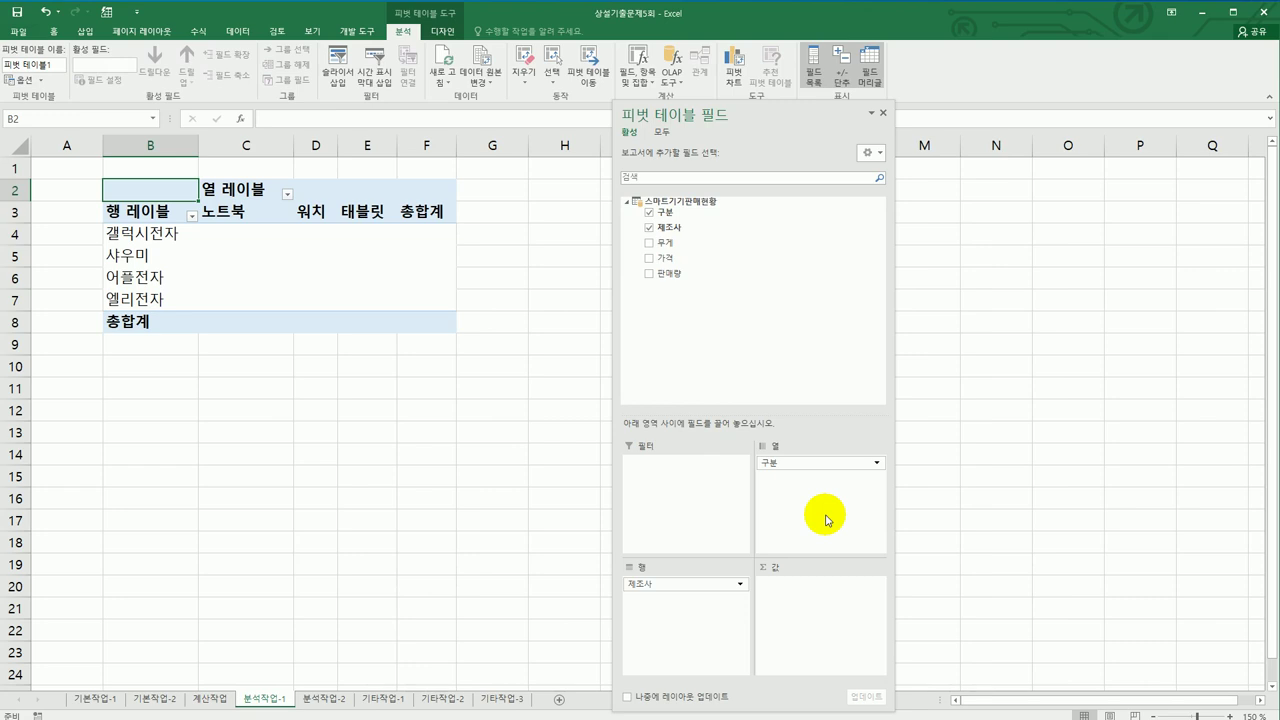
drag(680, 245, 788, 628)
drag(665, 257, 766, 575)
drag(694, 272, 797, 640)
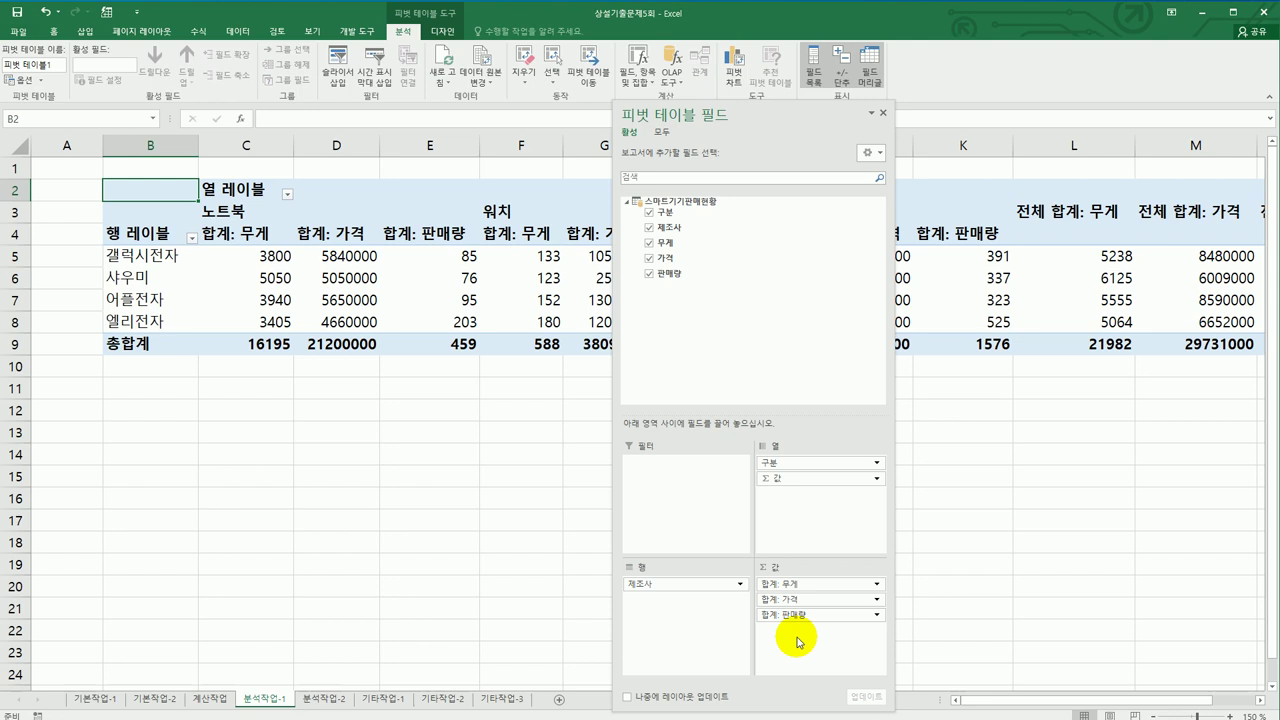
- Show the PivotTable in outline form and move the Σ 값 field from the columns to the rows below 제조사
click(443, 31)
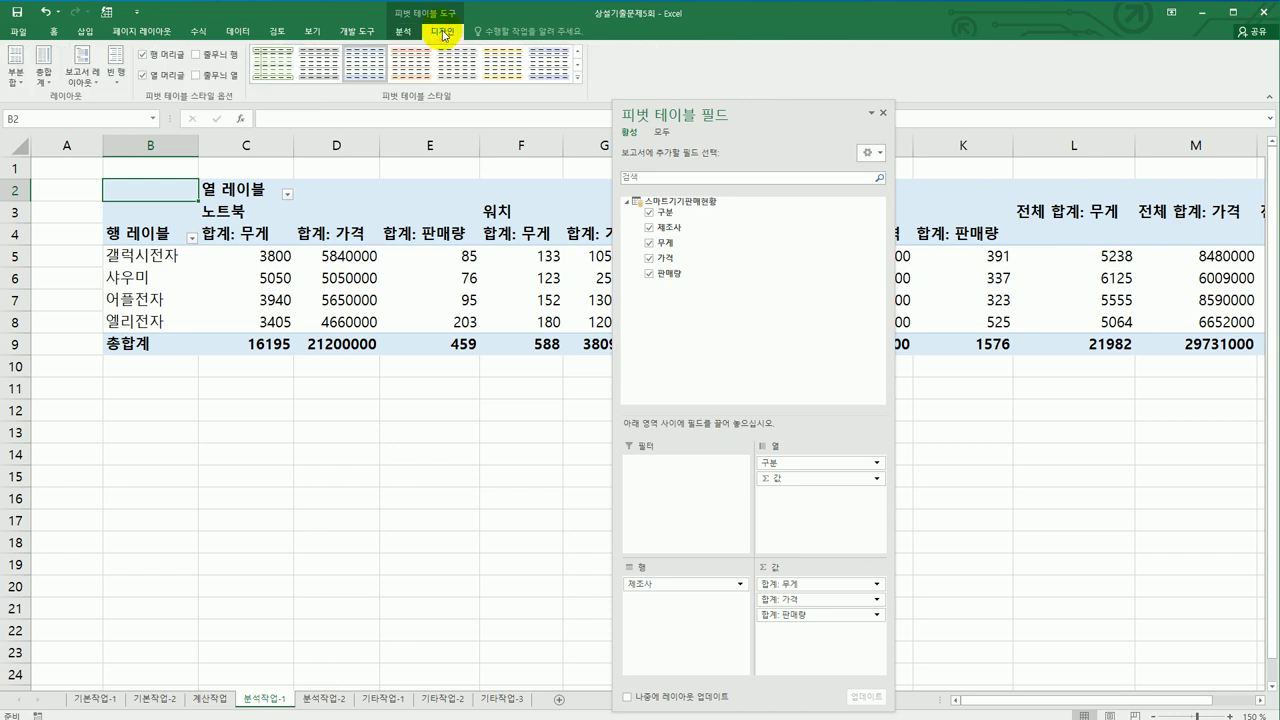
click(85, 76)
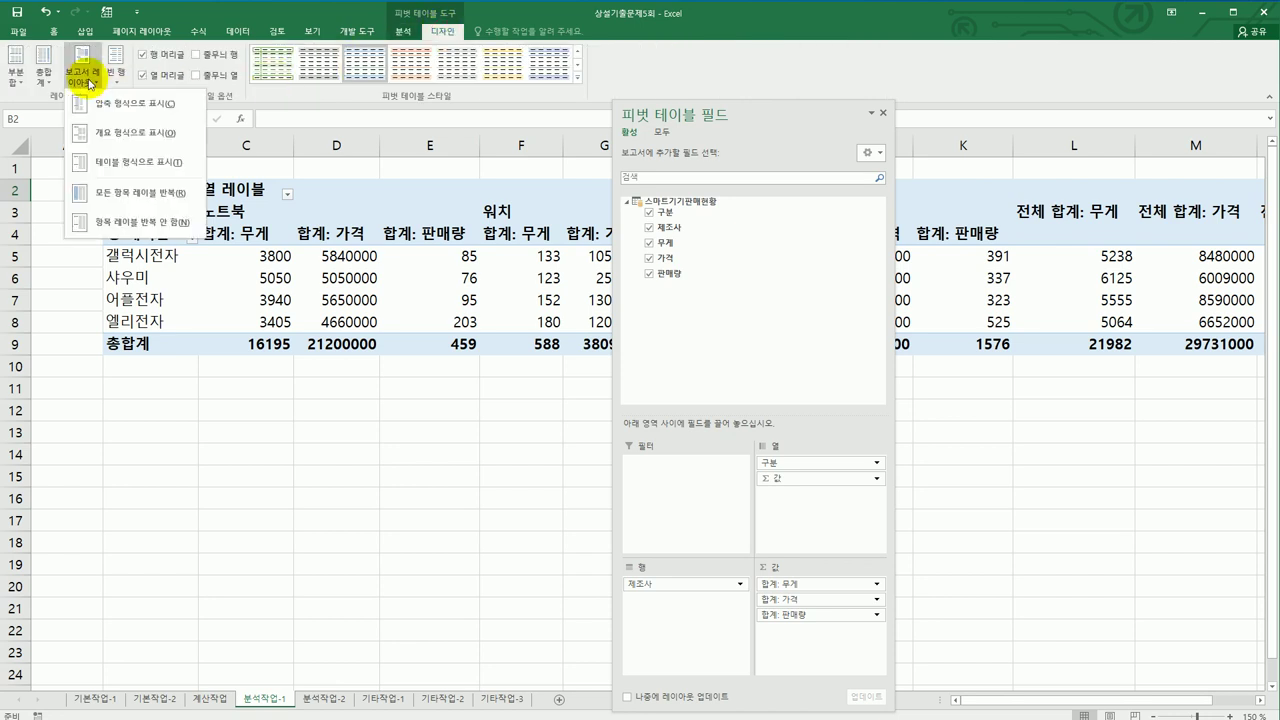
click(110, 133)
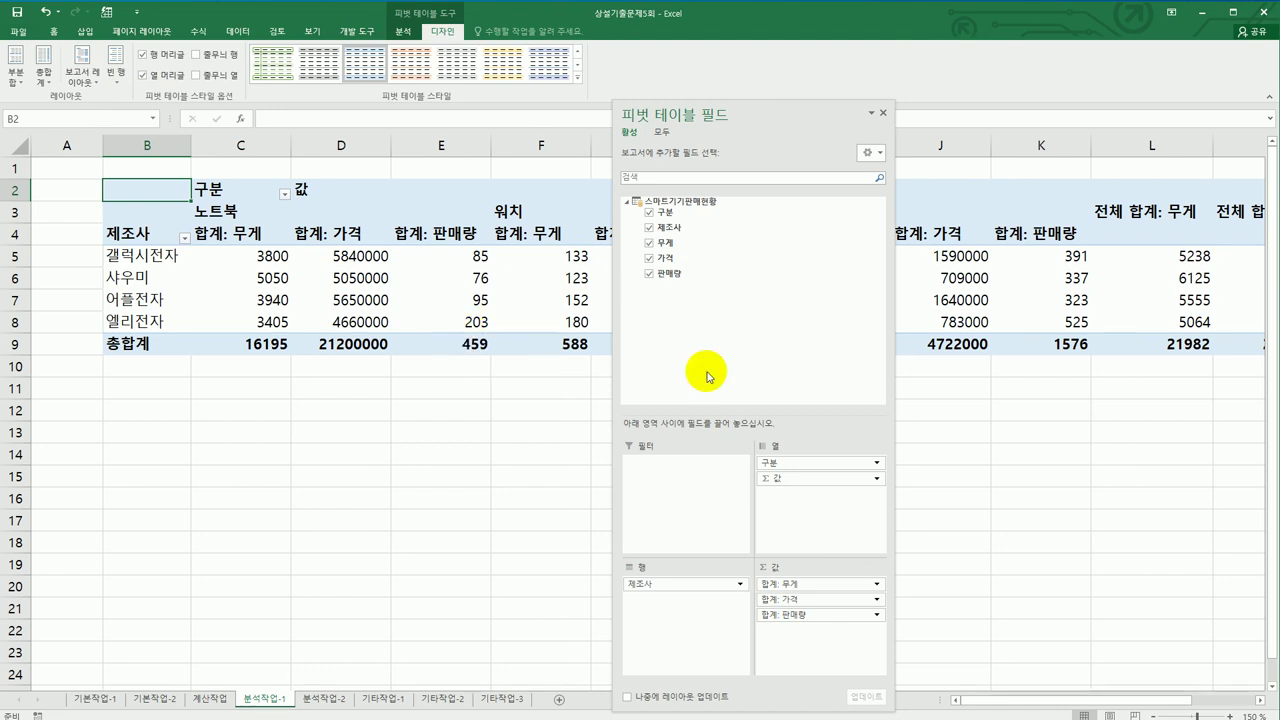
drag(777, 479, 702, 627)
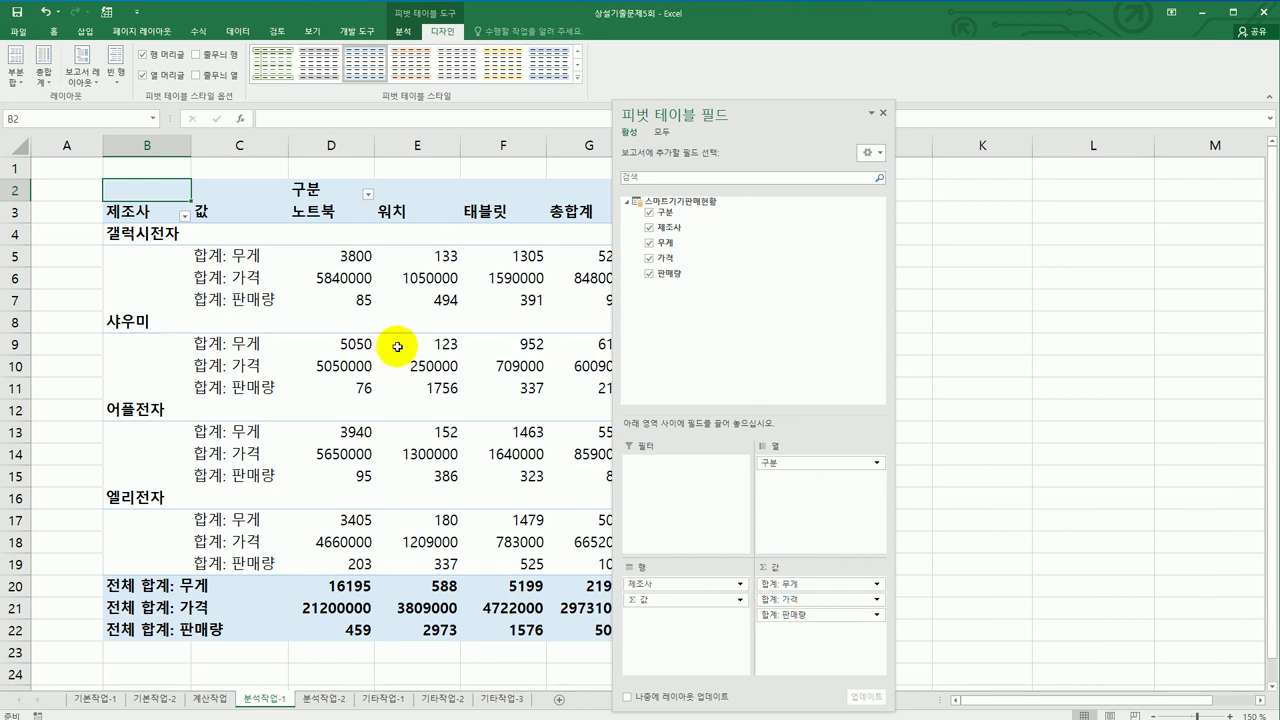
- Summarize the 무게 values by average (평균) in the 숫자 format with the 1000 separator and 0 decimals
click(248, 257)
double_click(248, 257)
click(586, 413)
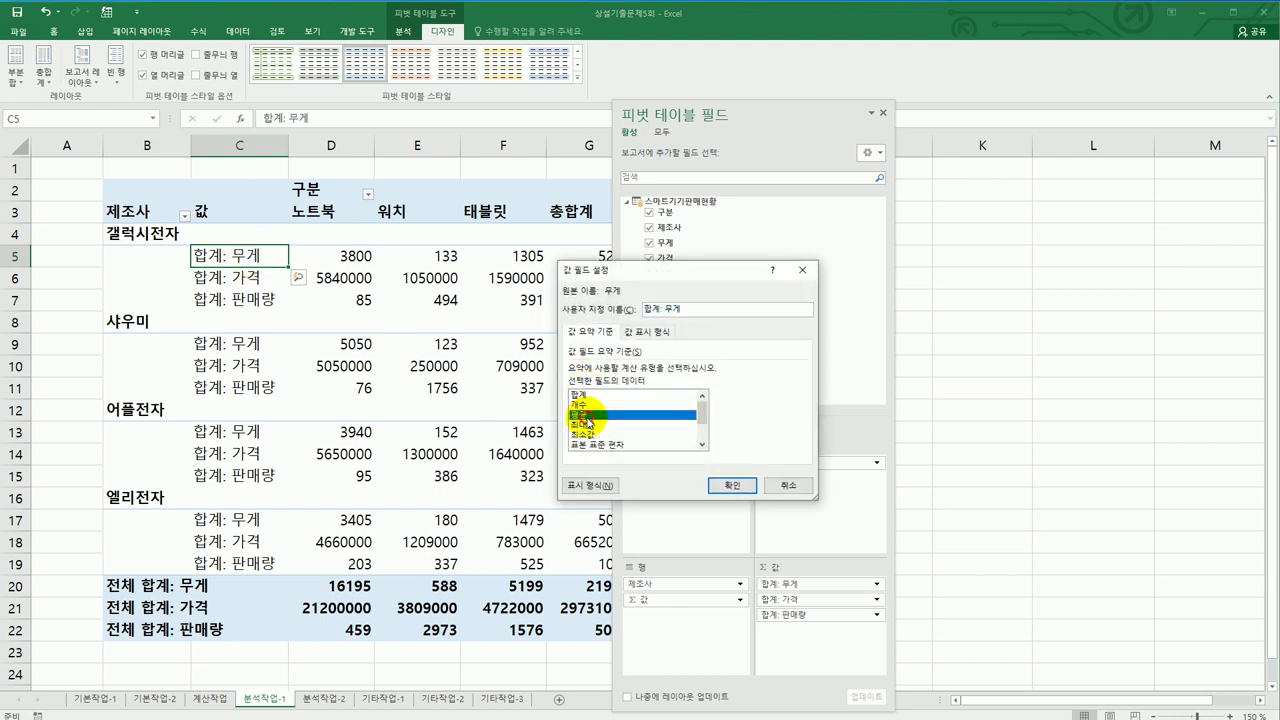
click(604, 487)
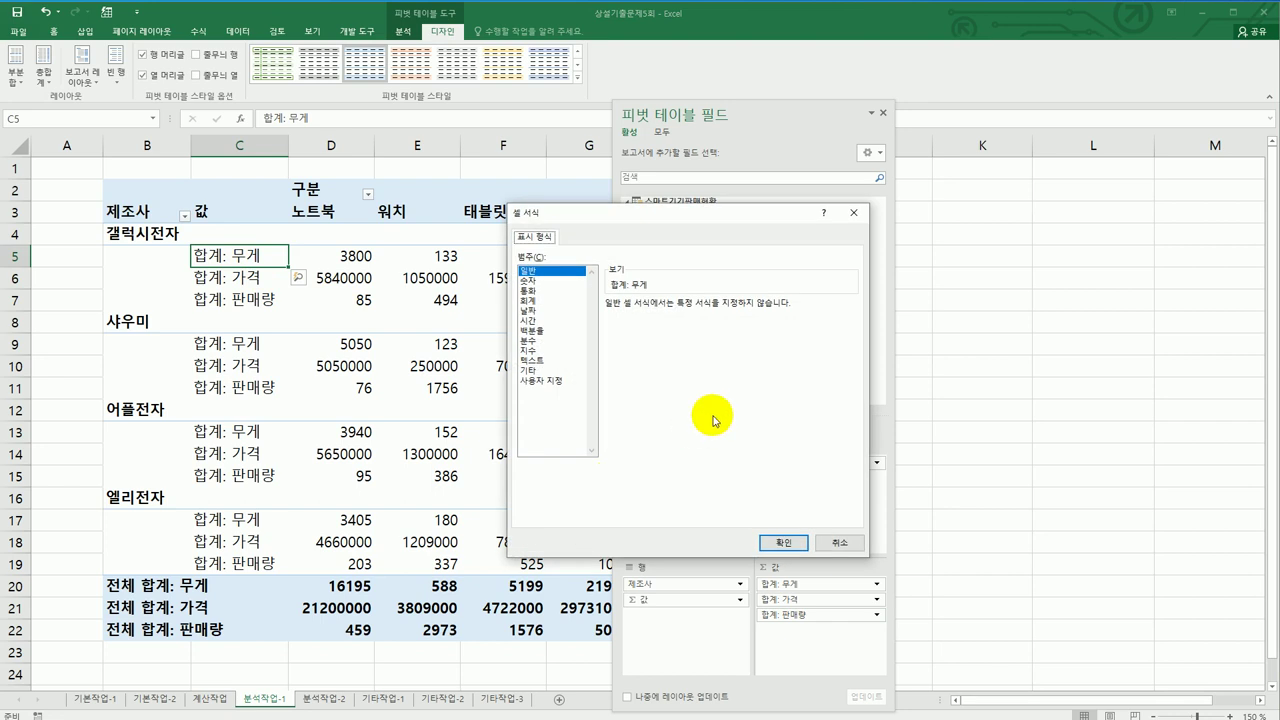
click(554, 283)
click(628, 327)
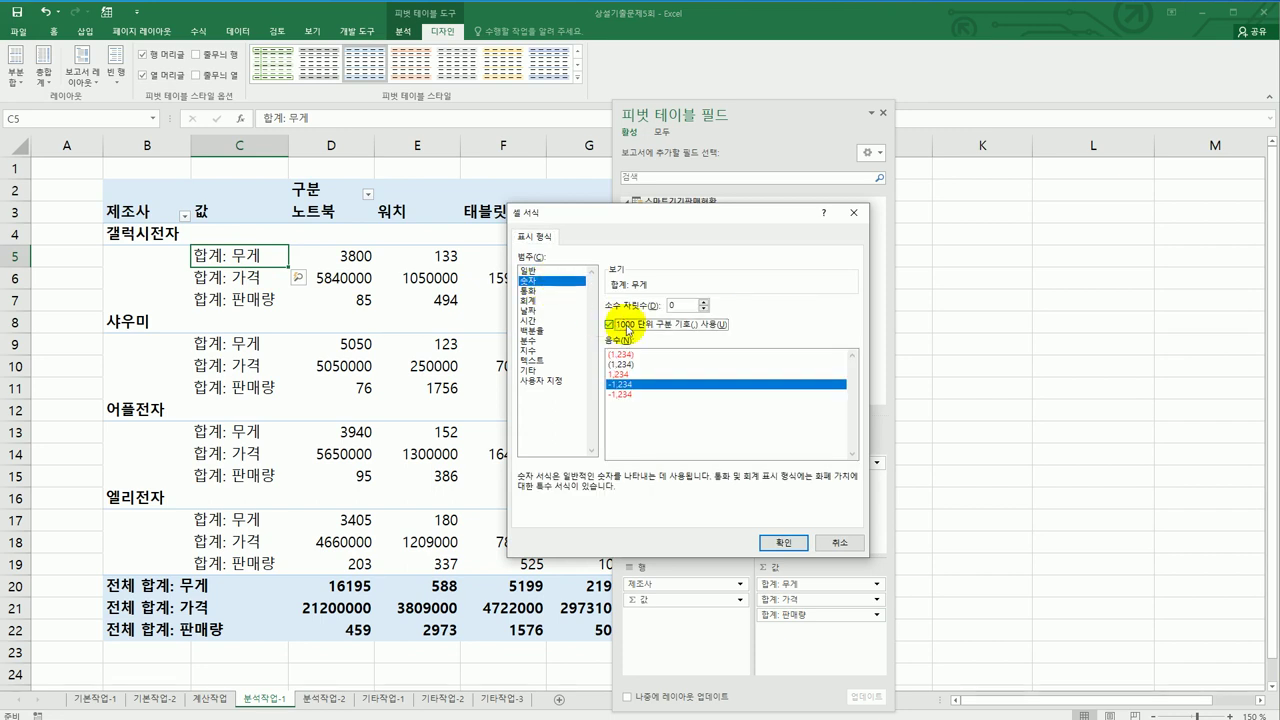
click(770, 543)
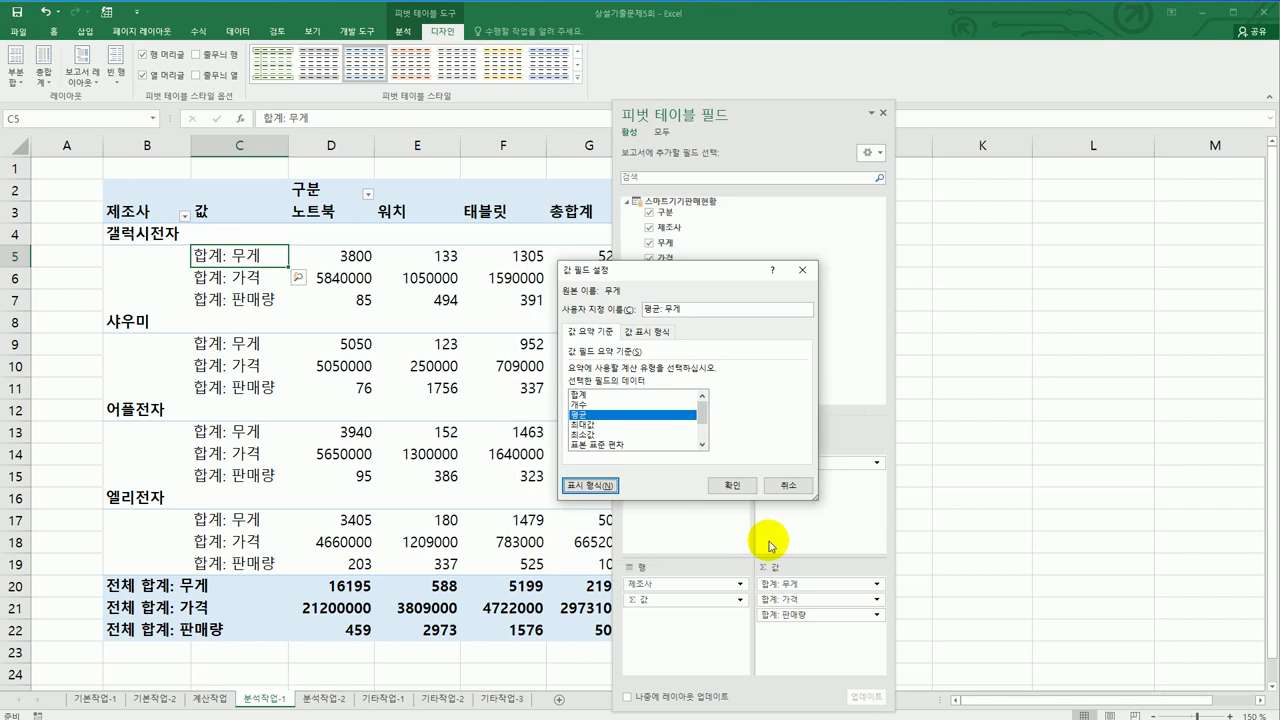
click(733, 483)
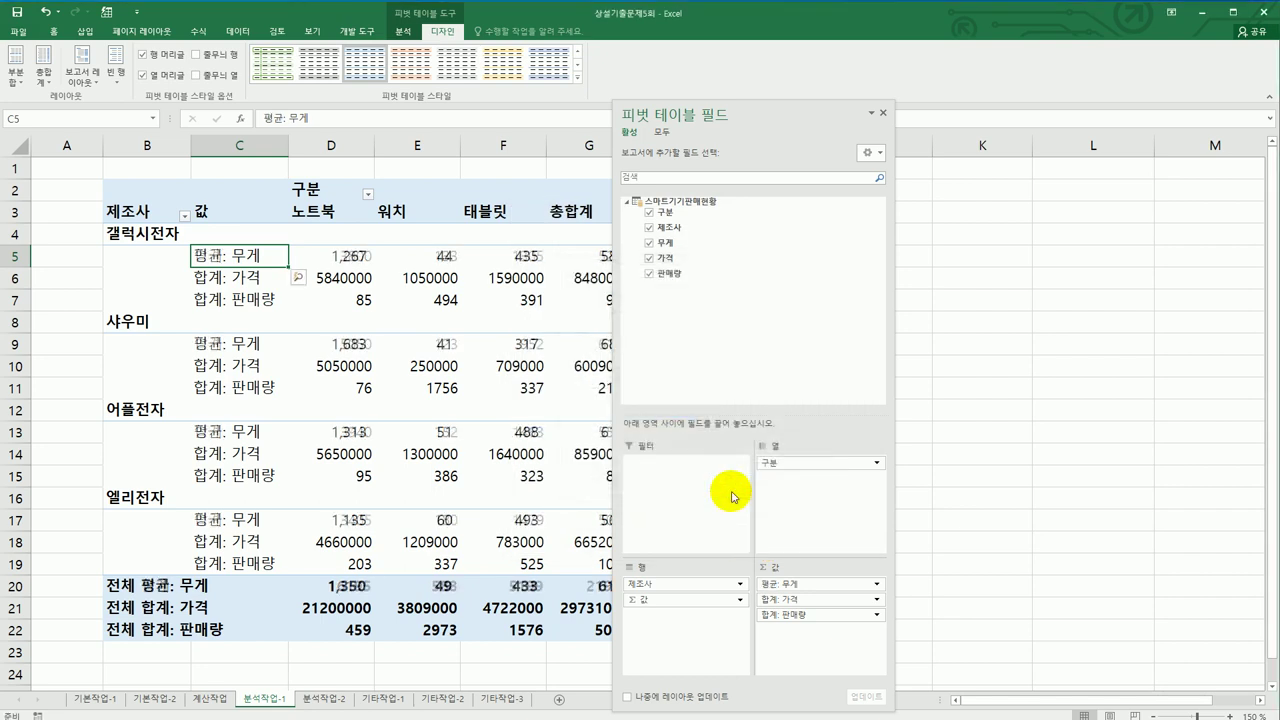
- Change the 가격 value field to 평균, formatted as 숫자 with the 1000 separator and 0 decimals
double_click(246, 280)
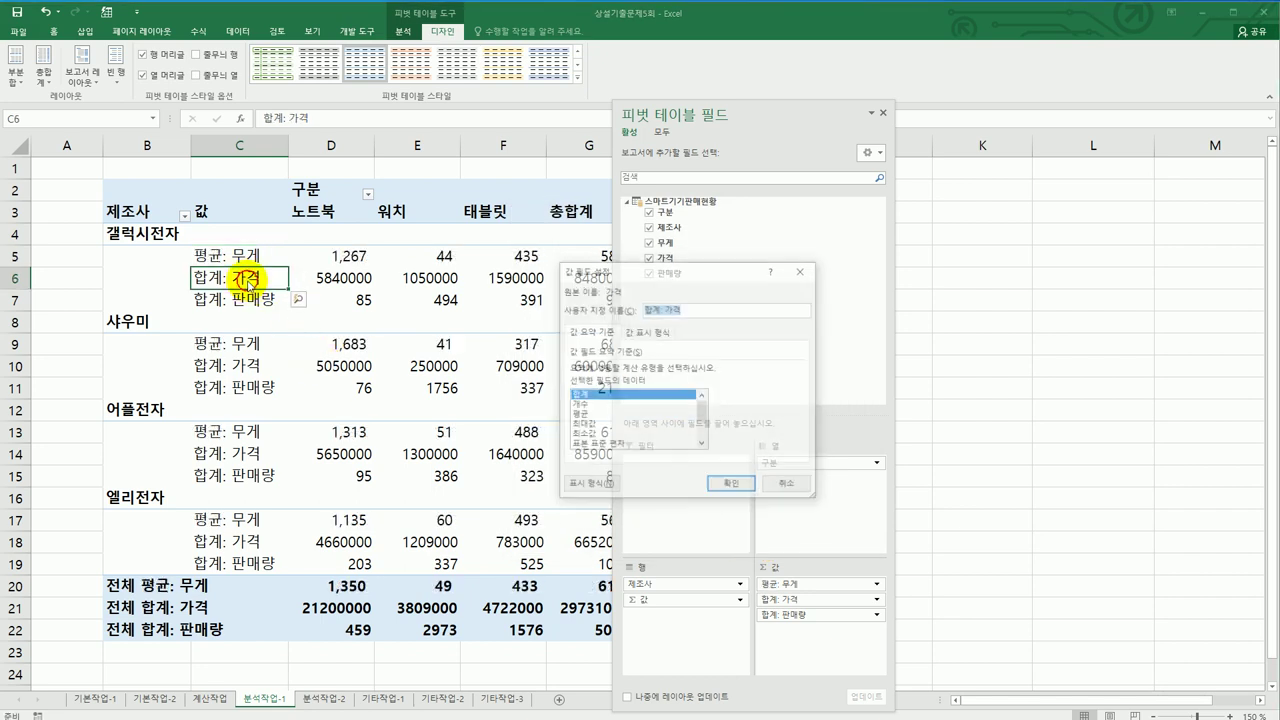
click(613, 414)
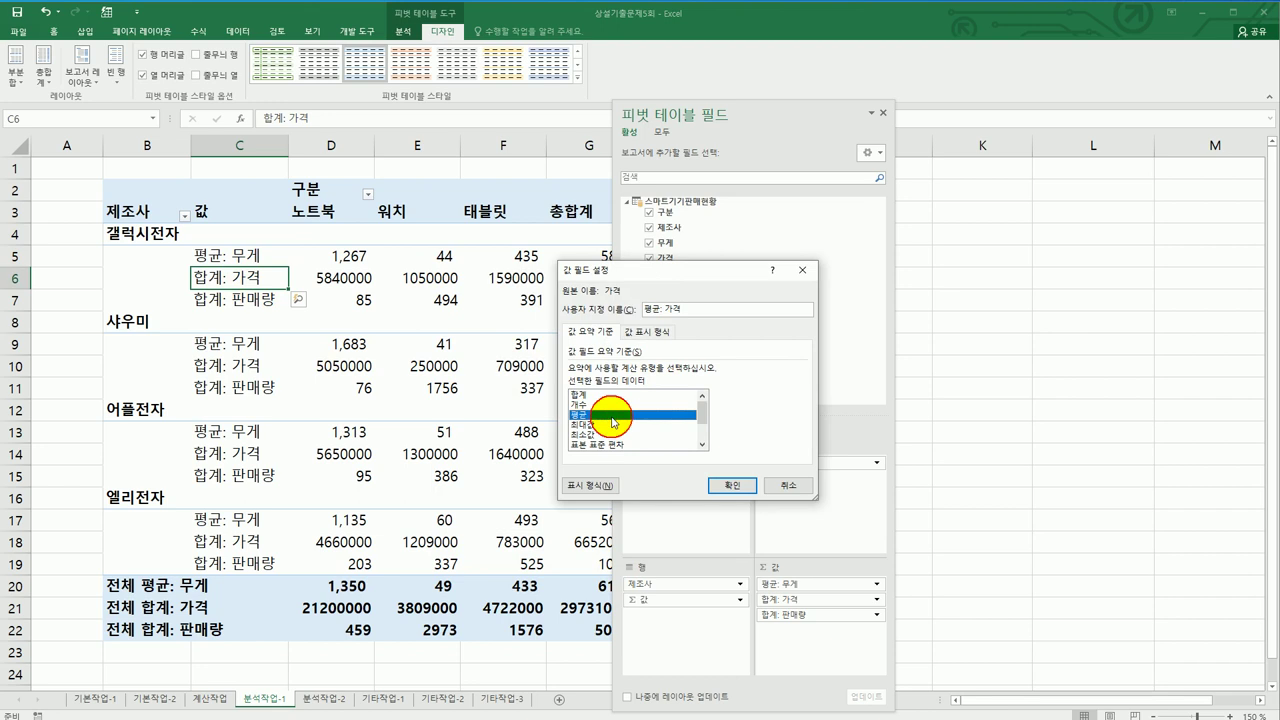
click(598, 486)
click(527, 281)
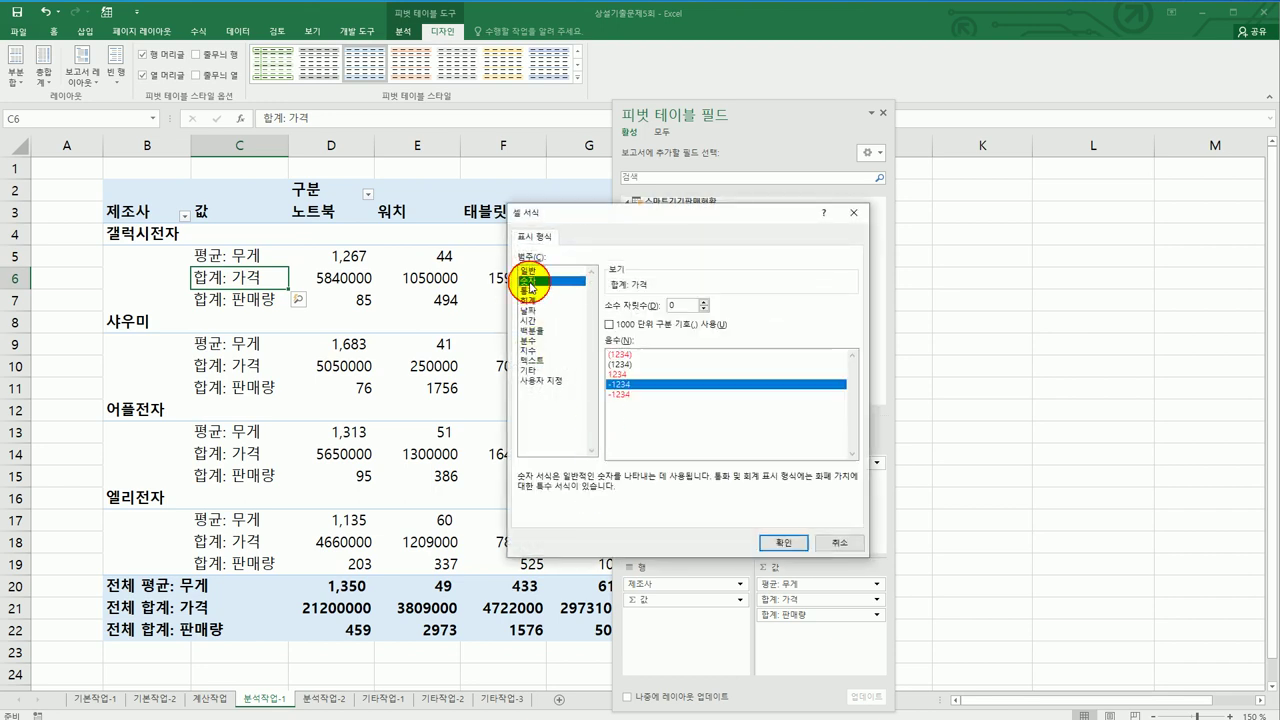
click(618, 324)
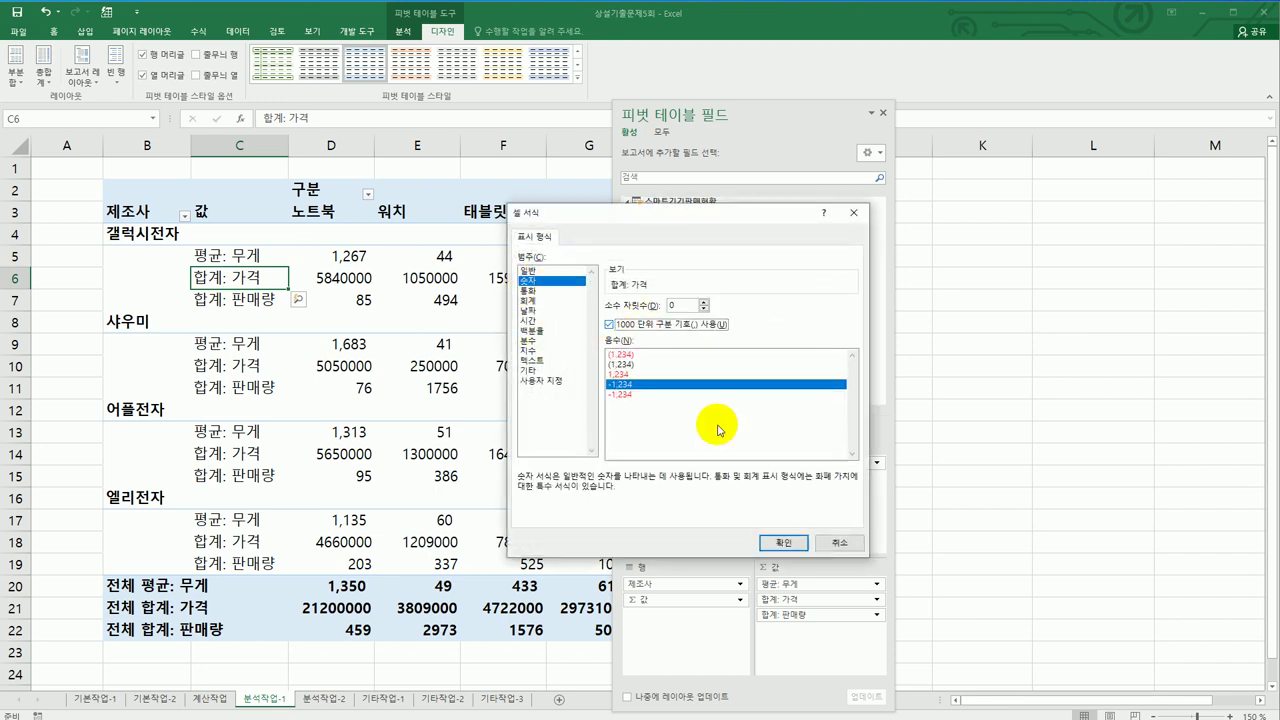
click(786, 547)
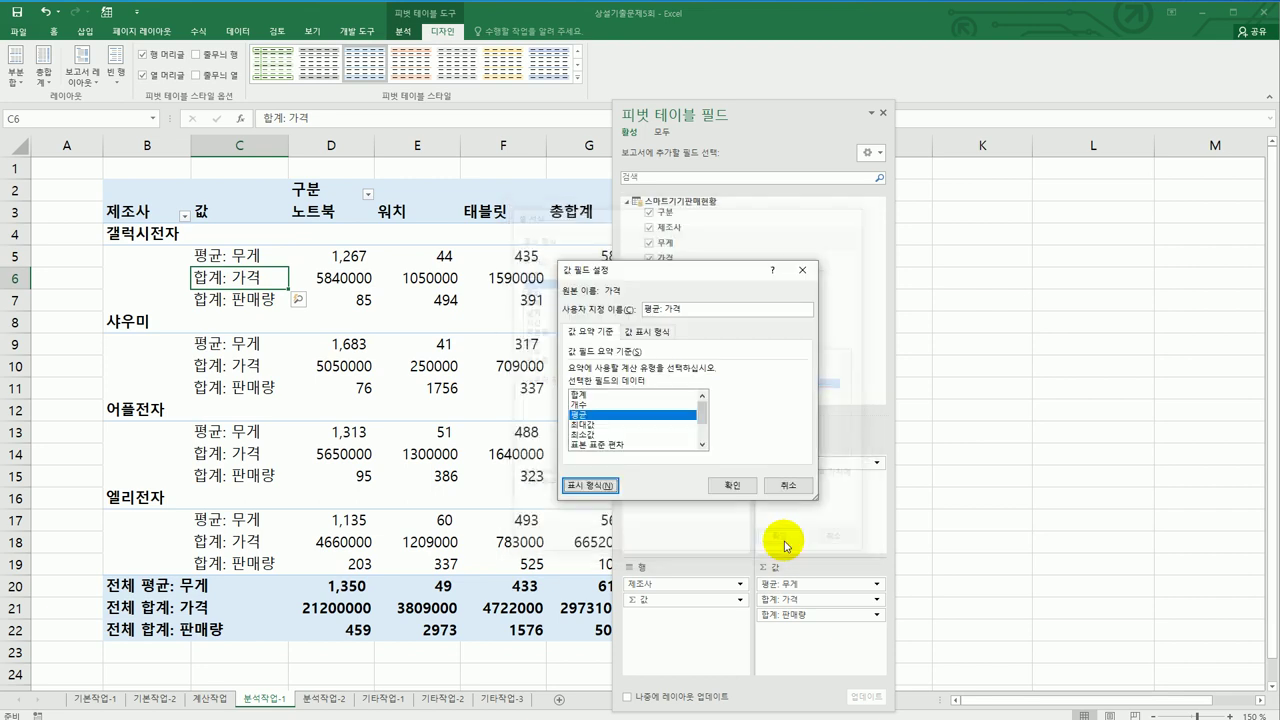
click(741, 488)
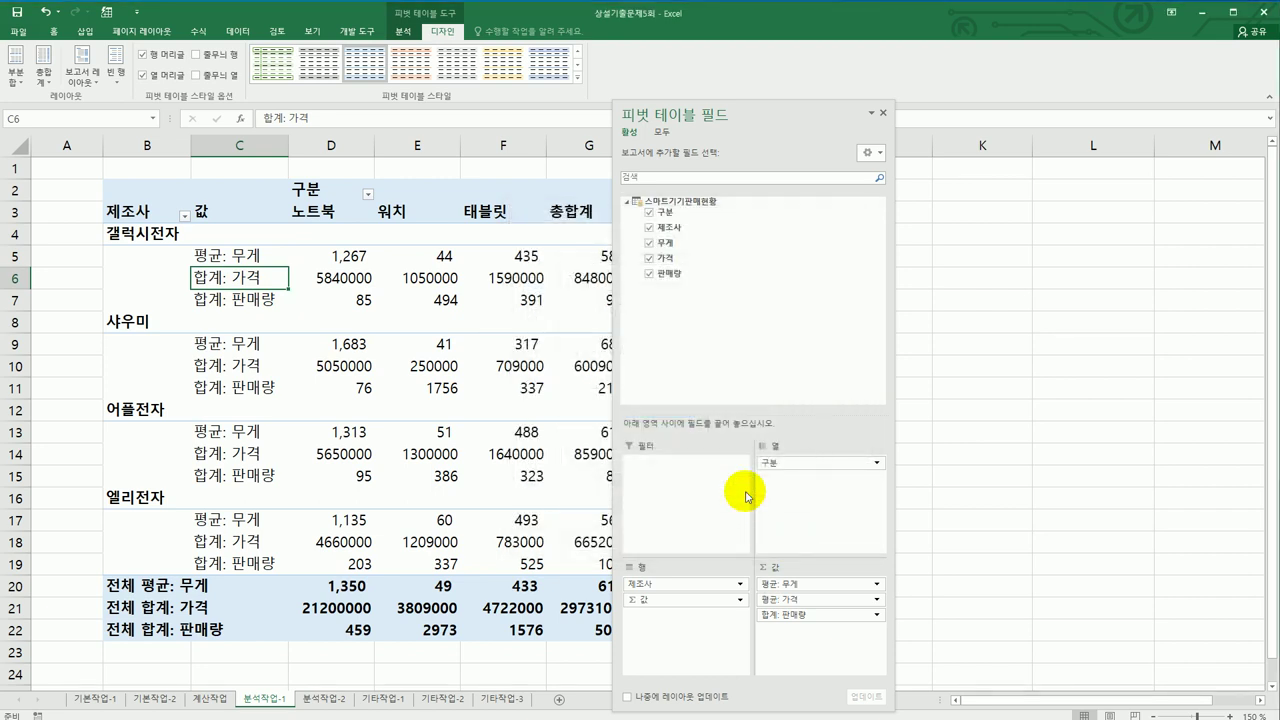
- Change the 판매량 value field to 평균, formatted as 숫자 with the 1000 separator, and close the PivotTable field list
double_click(255, 307)
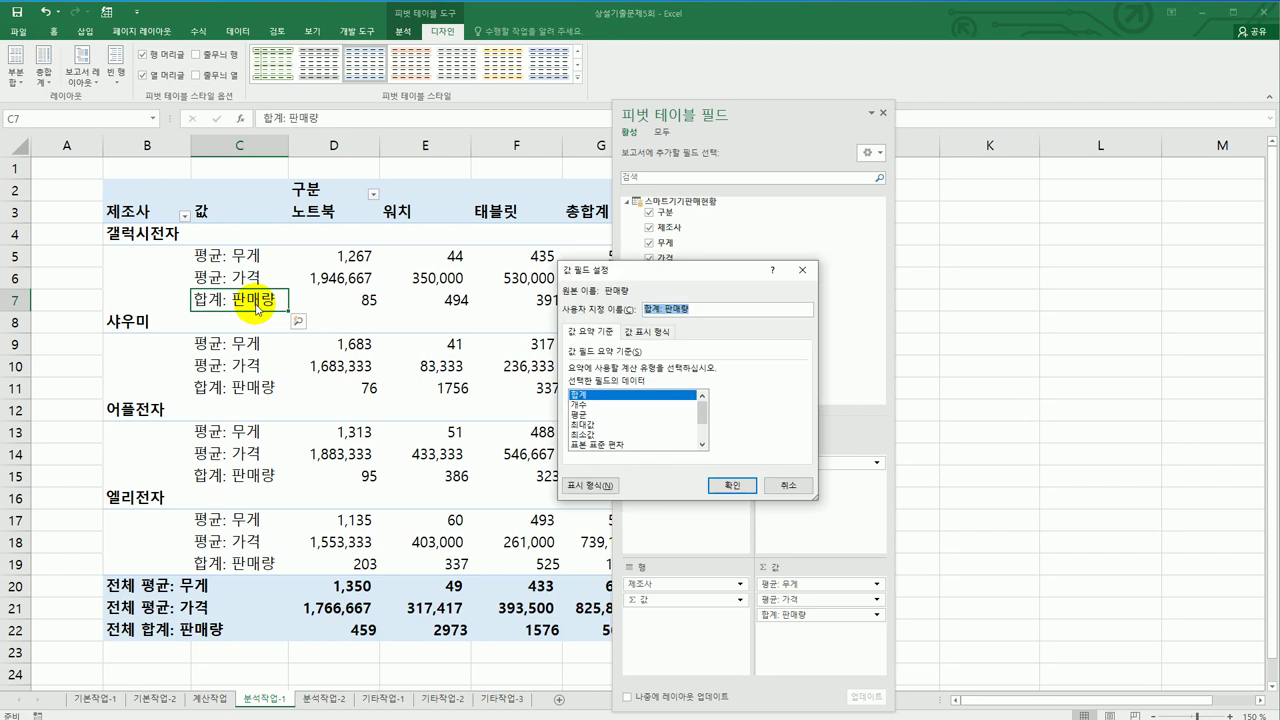
click(579, 414)
click(600, 487)
click(540, 281)
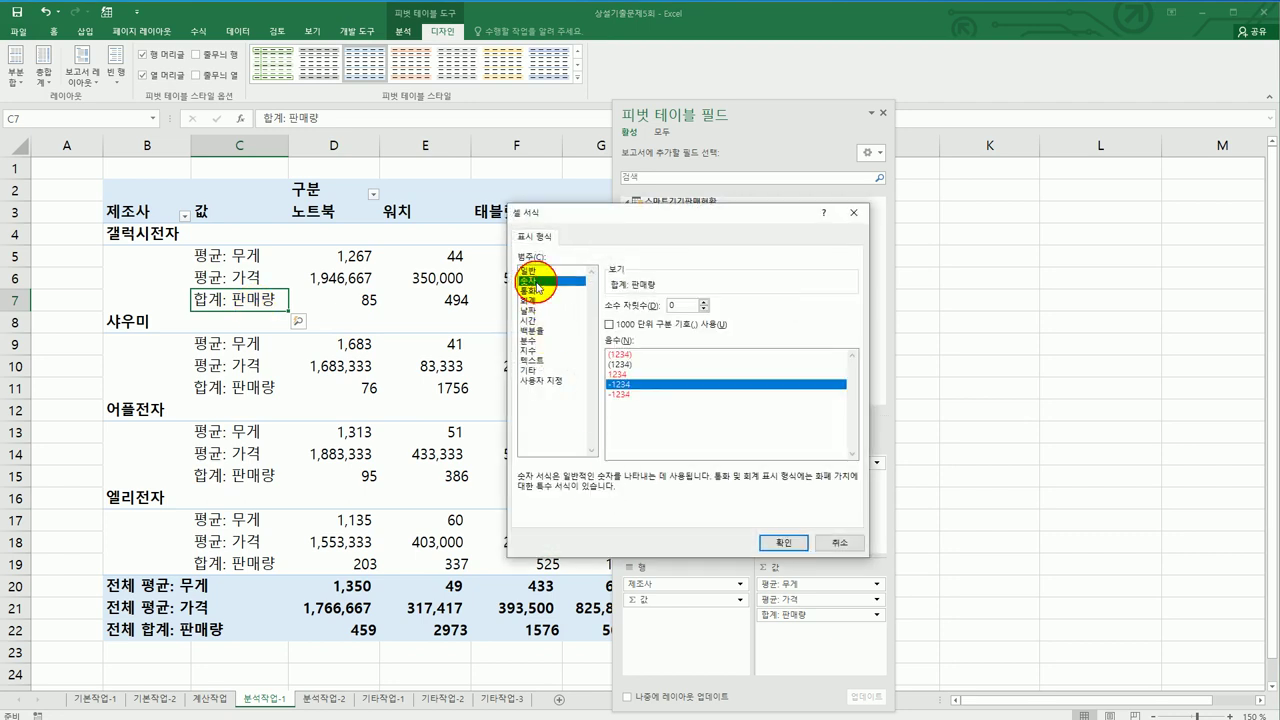
click(615, 325)
click(781, 542)
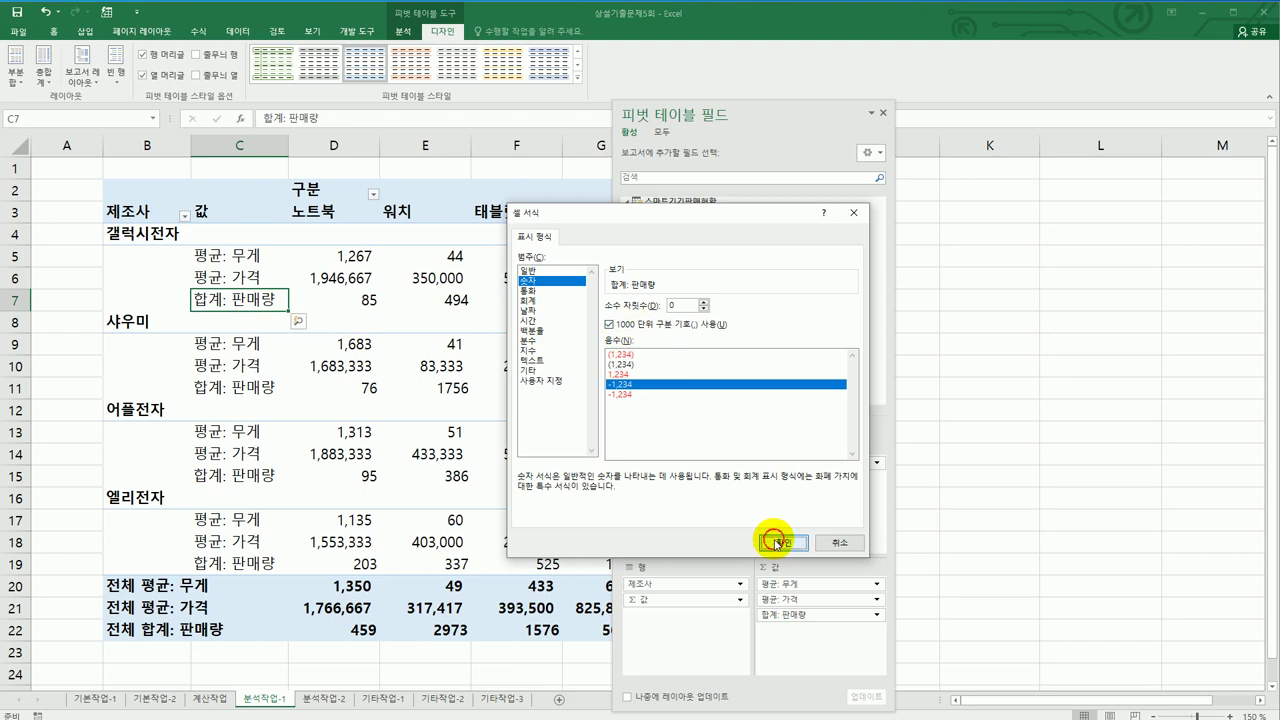
click(734, 484)
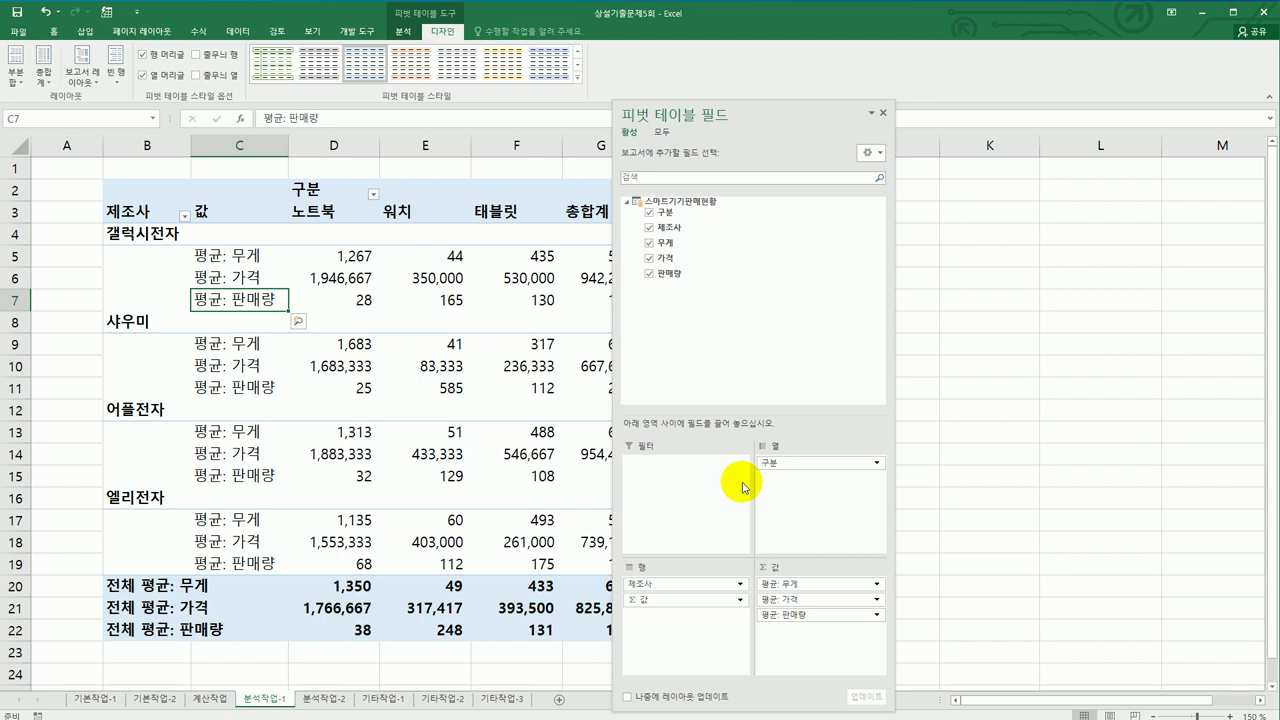
click(884, 114)
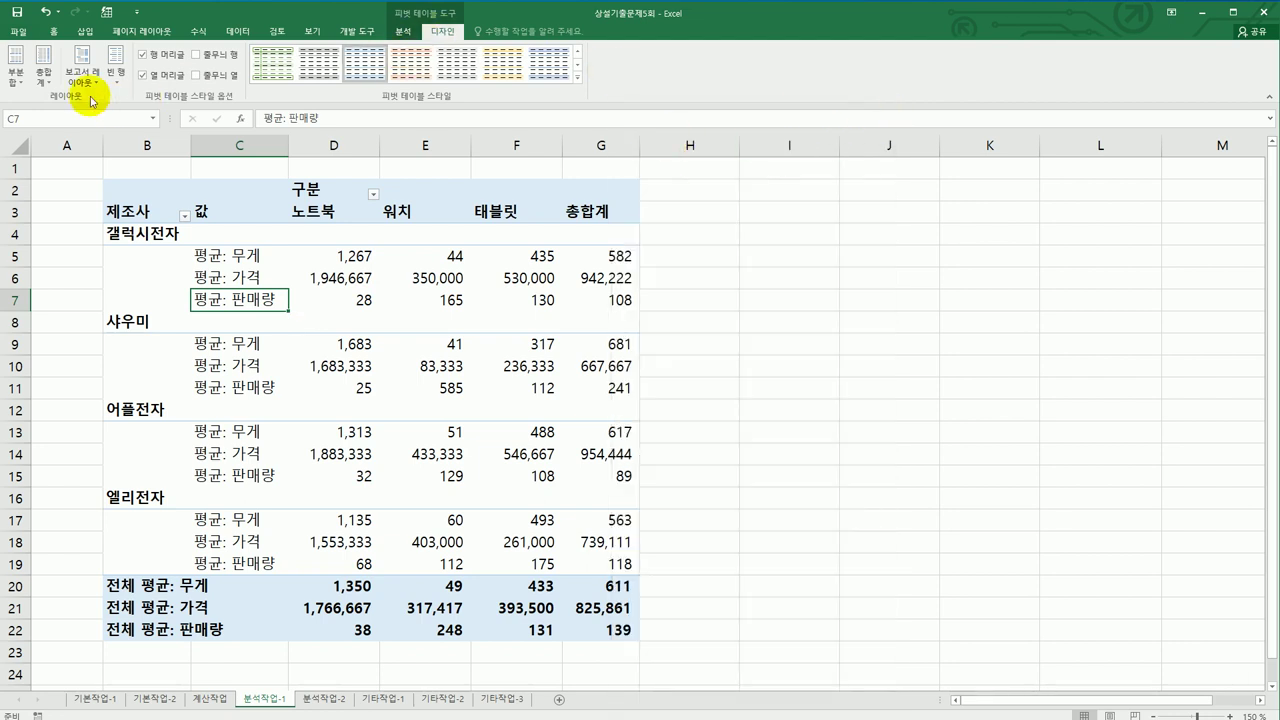
- Show PivotTable grand totals for rows only and apply the orange style from the first row of the 보통 group
click(43, 80)
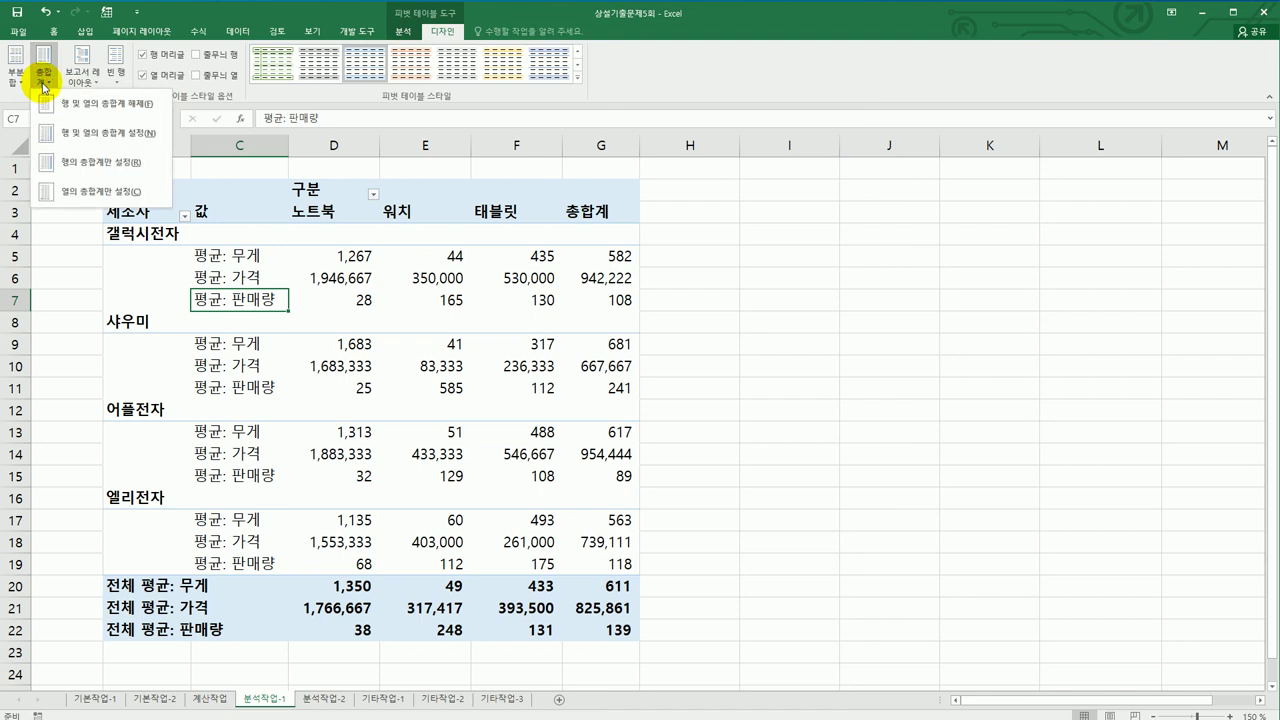
click(87, 173)
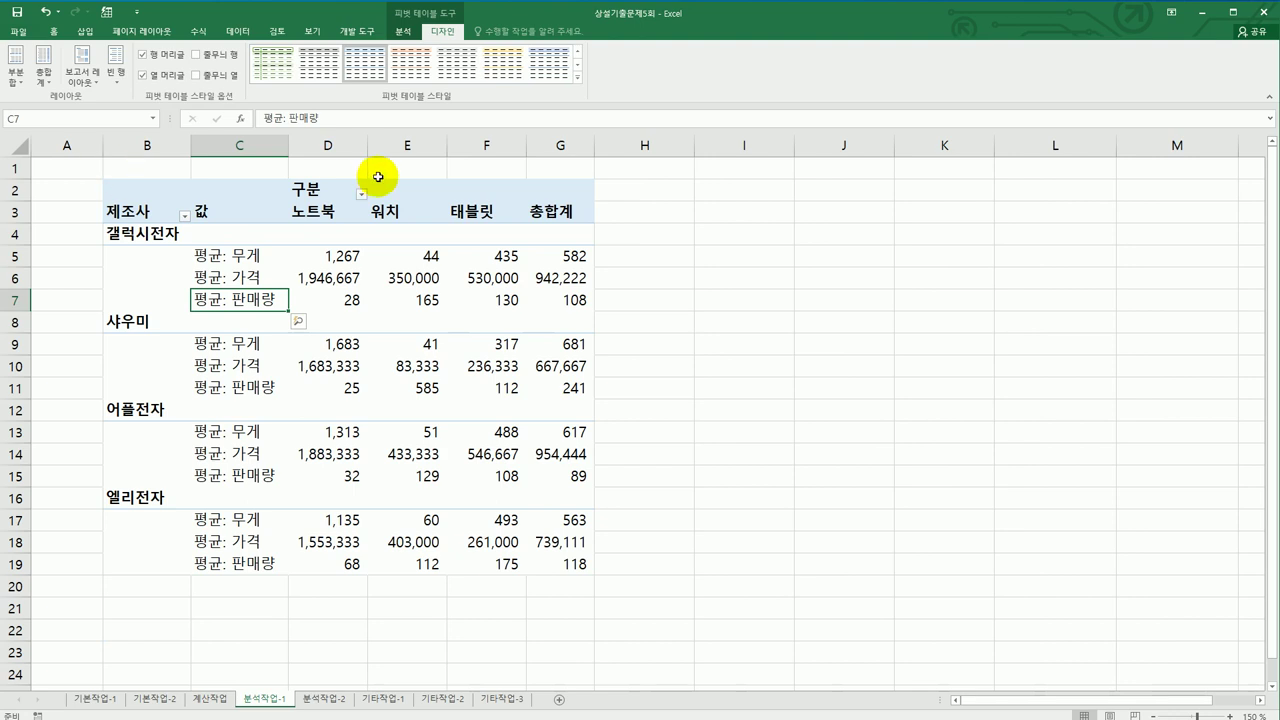
click(577, 79)
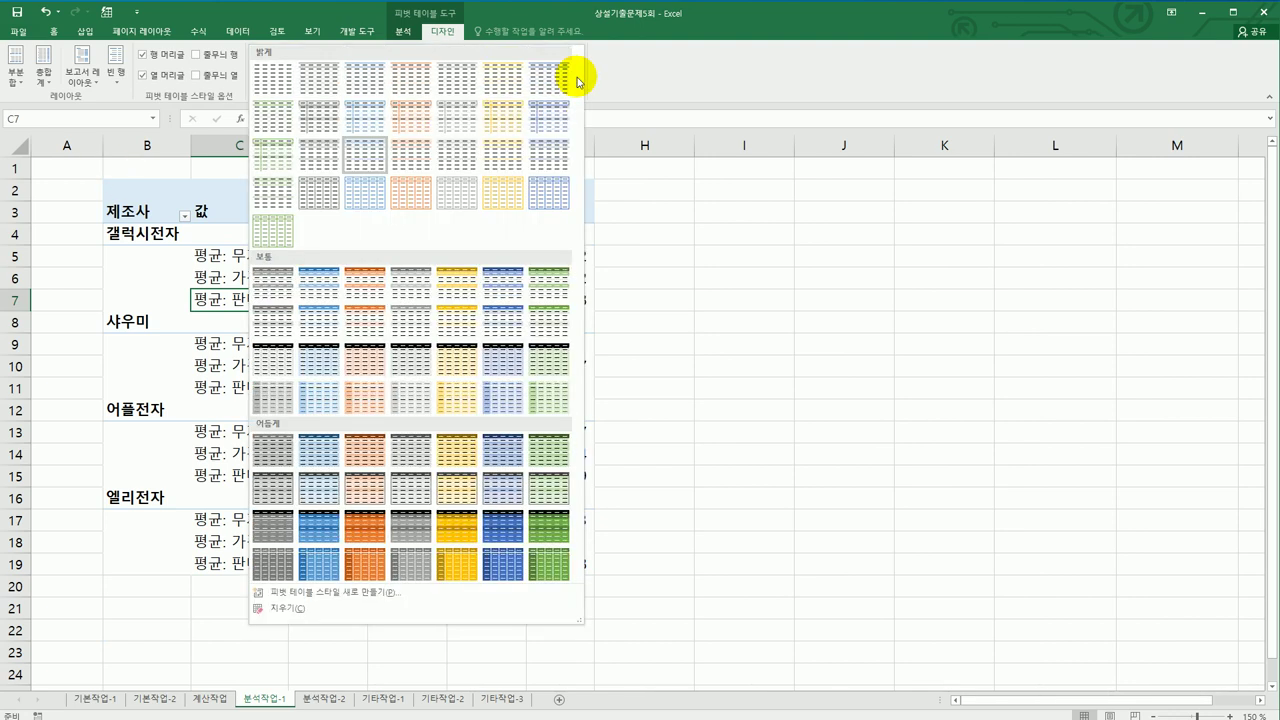
click(351, 282)
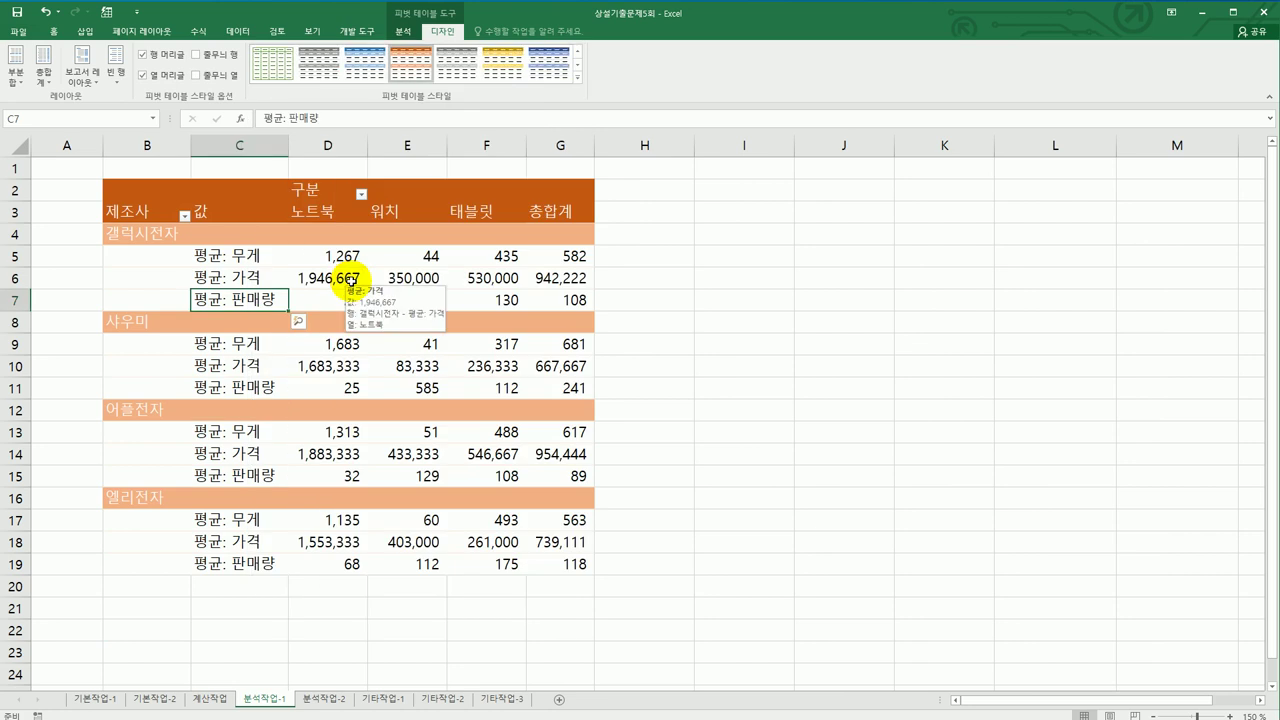
click(825, 460)
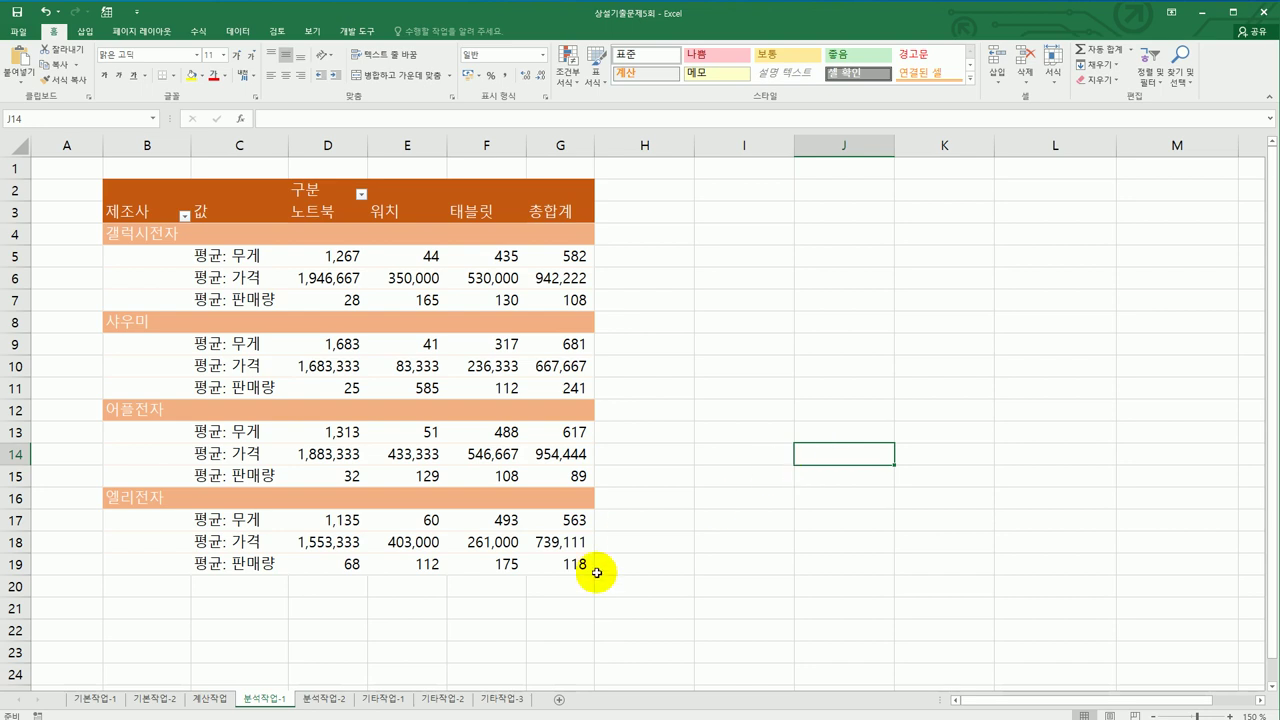
- On the 분석작업-2 sheet, restrict B3:B11 and B15:B23 to a validation list (목록) with the source 노트북,워치,태블릿
click(346, 699)
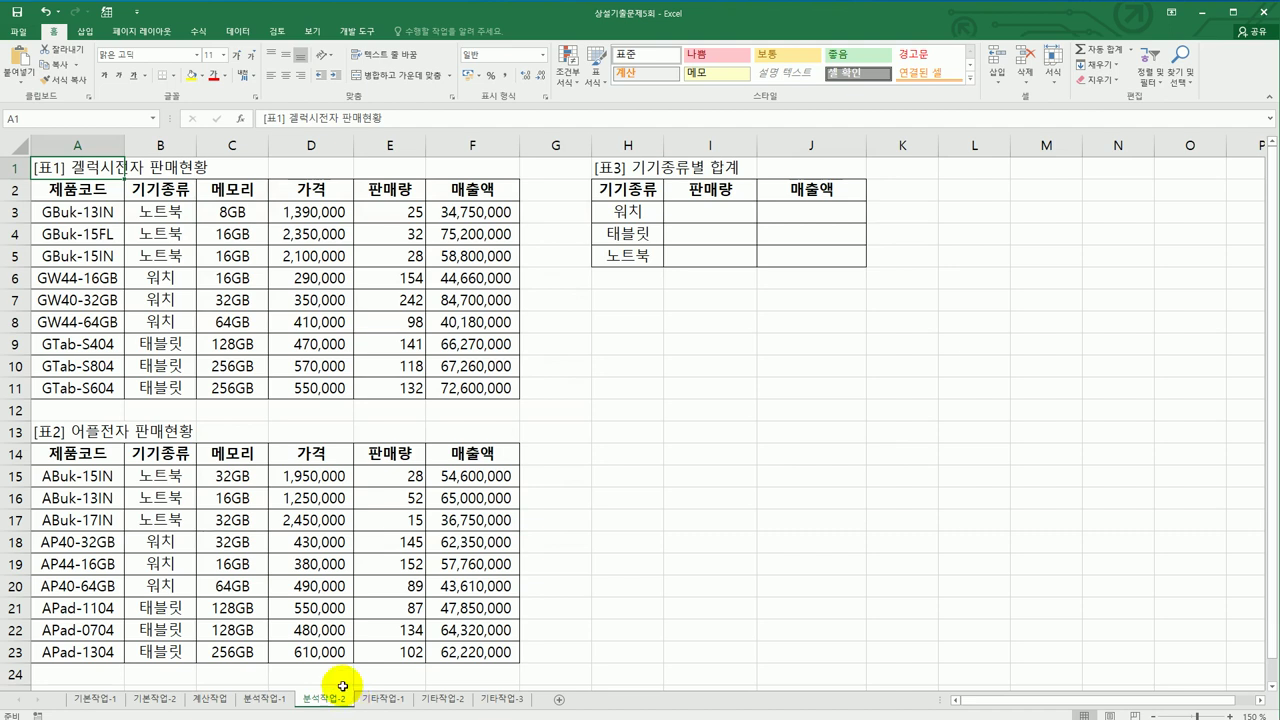
drag(178, 211, 172, 395)
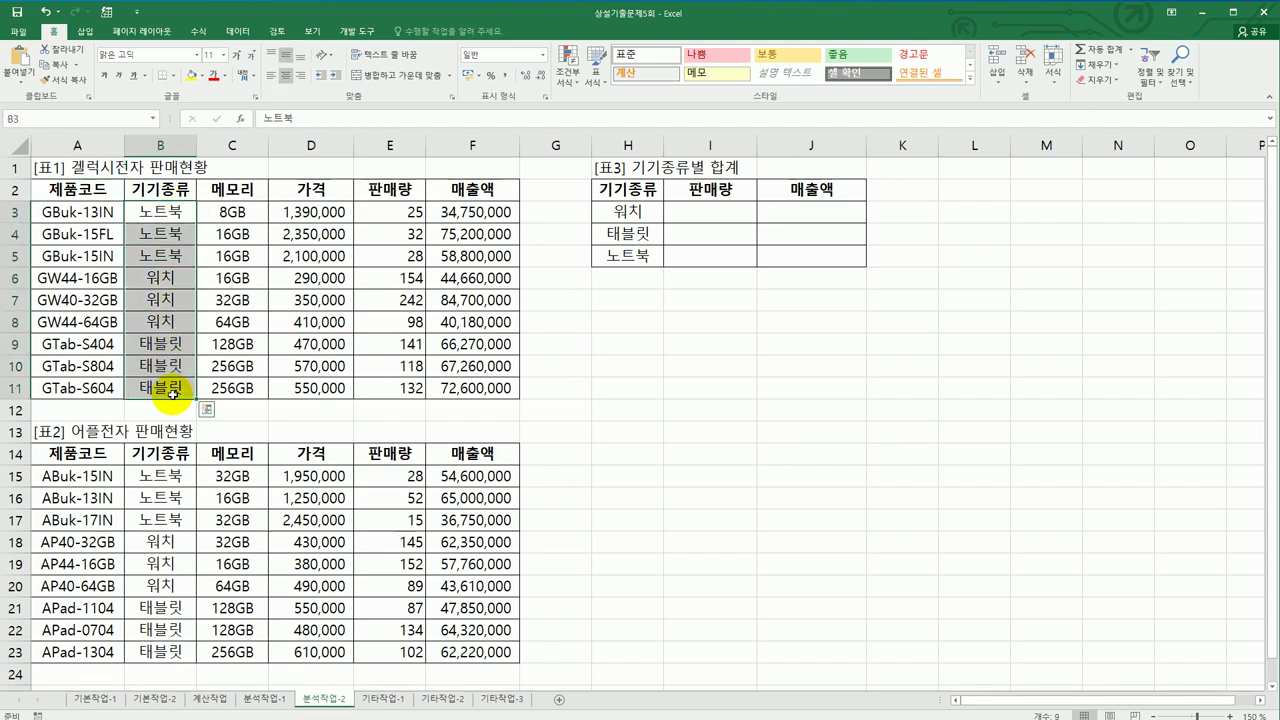
drag(176, 475, 180, 642)
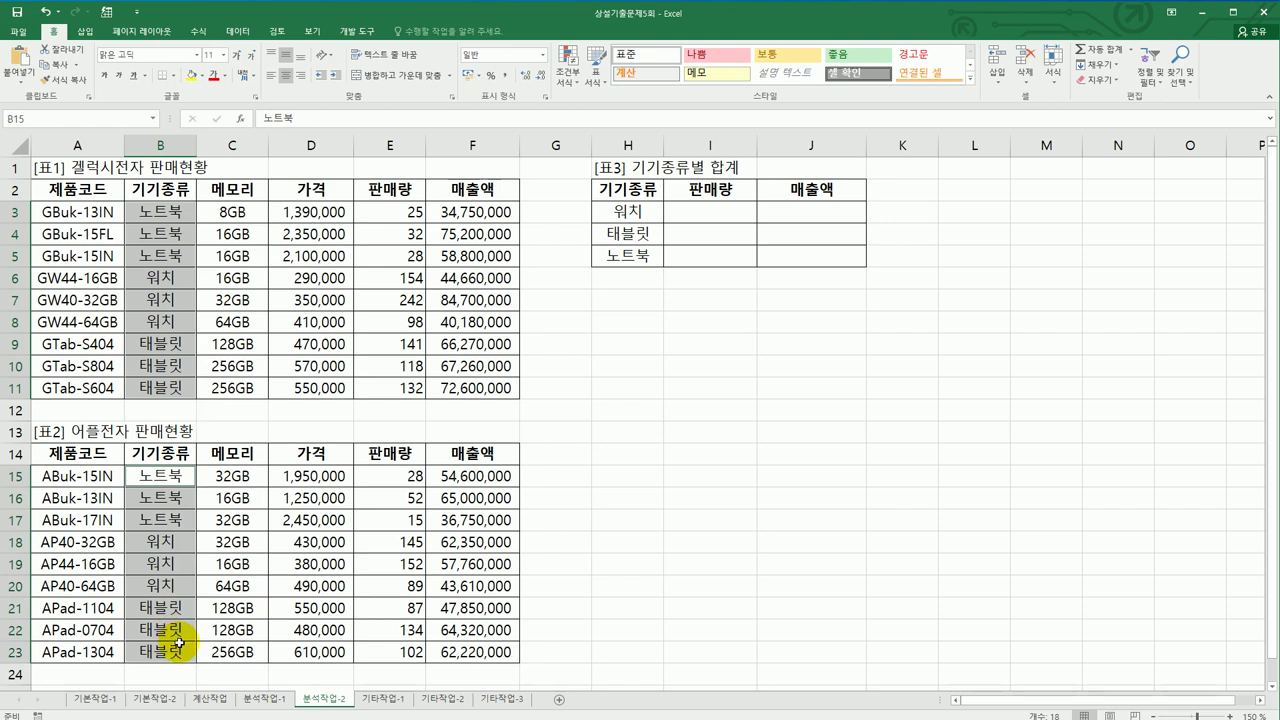
click(234, 32)
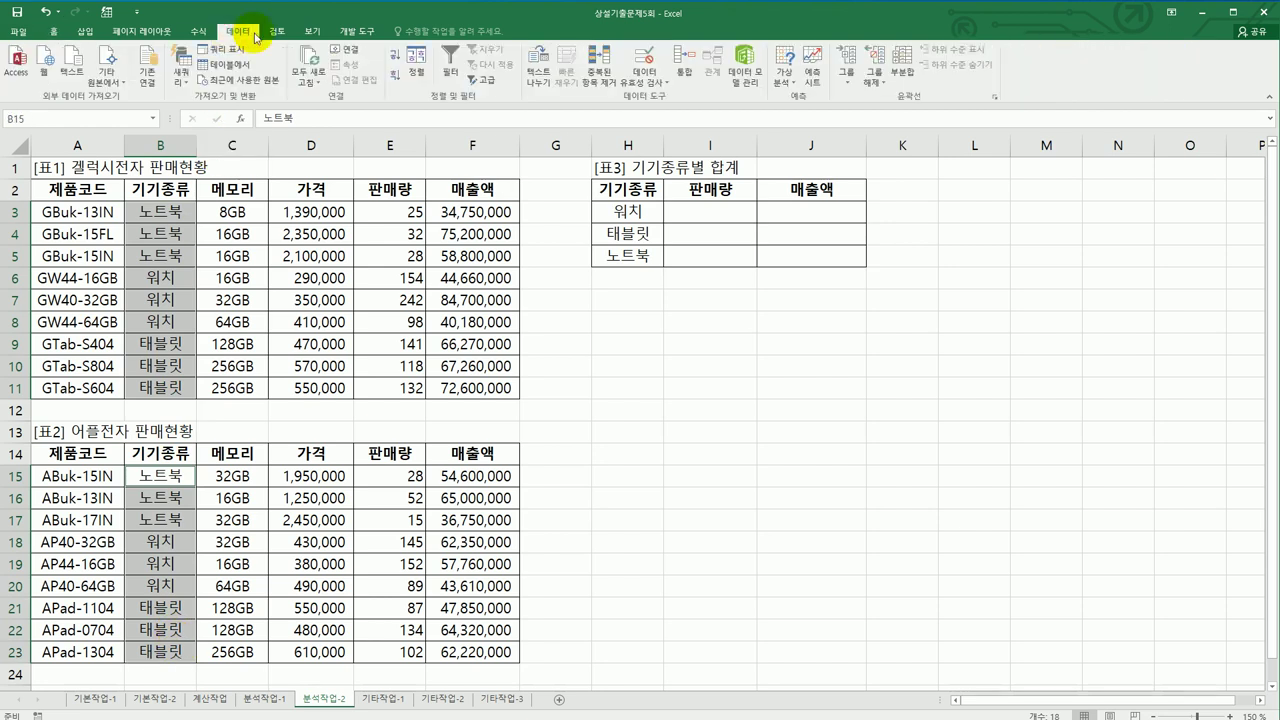
click(643, 56)
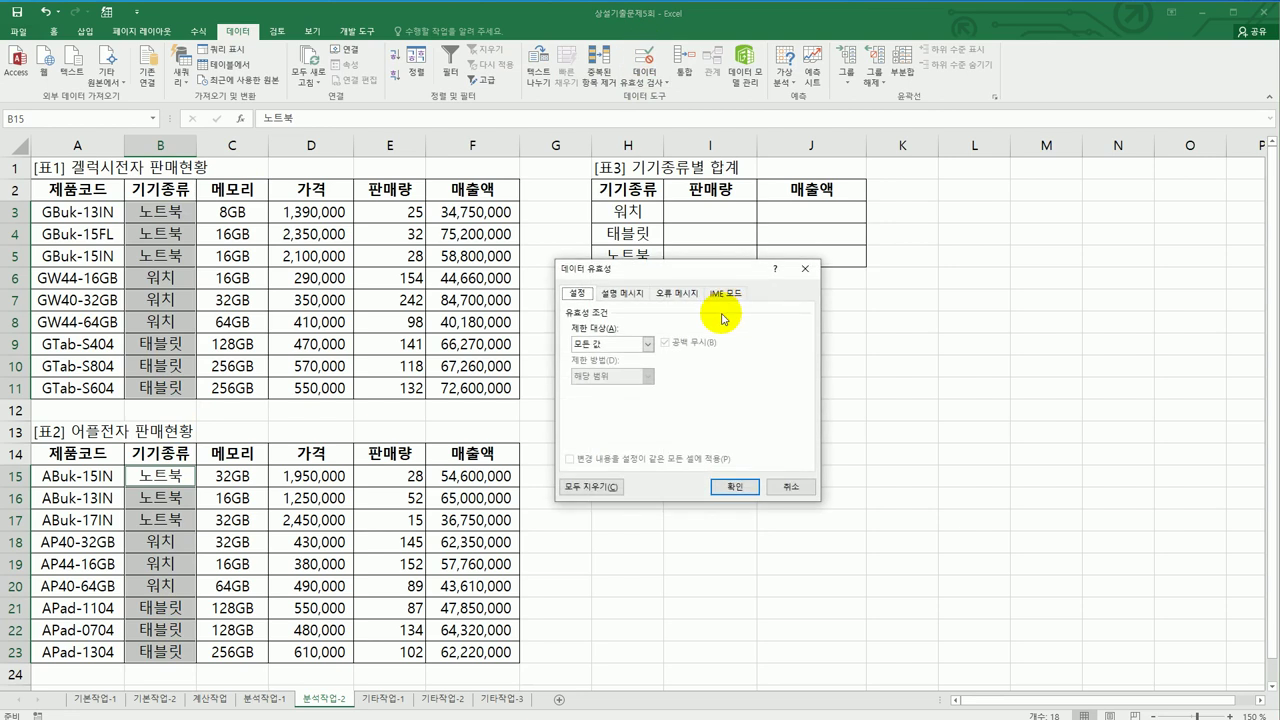
click(647, 343)
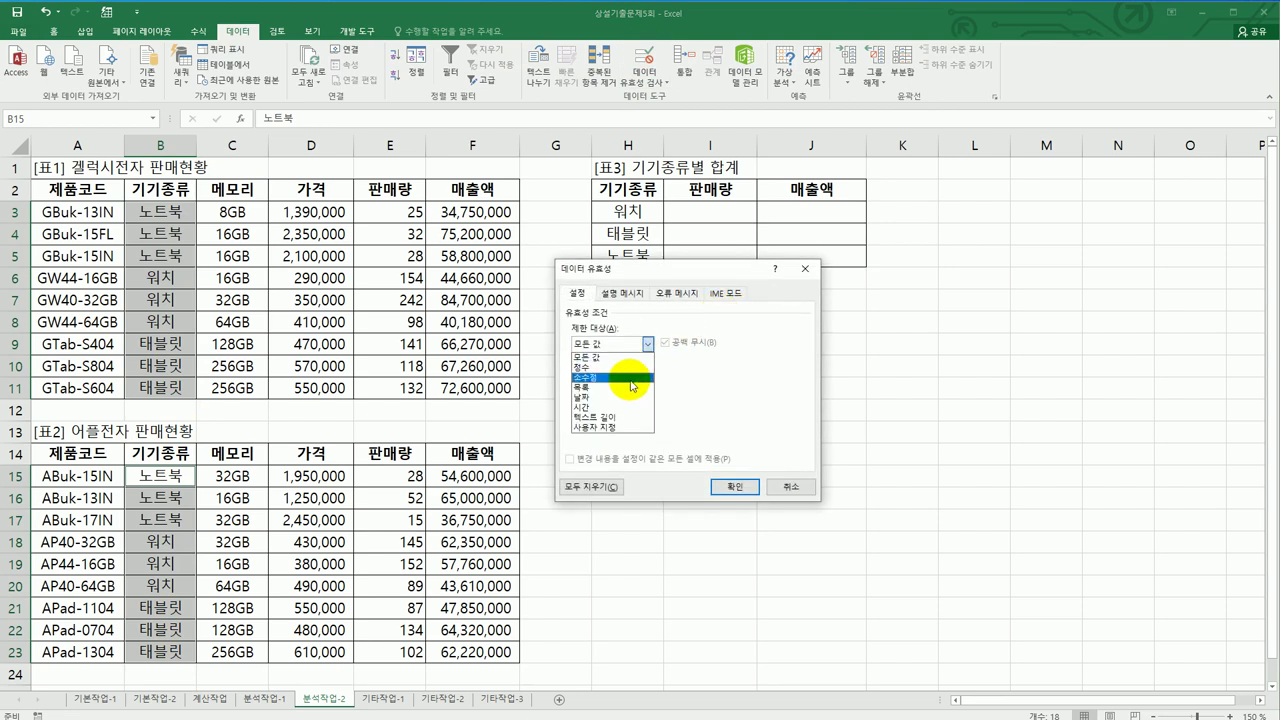
click(618, 387)
click(620, 410)
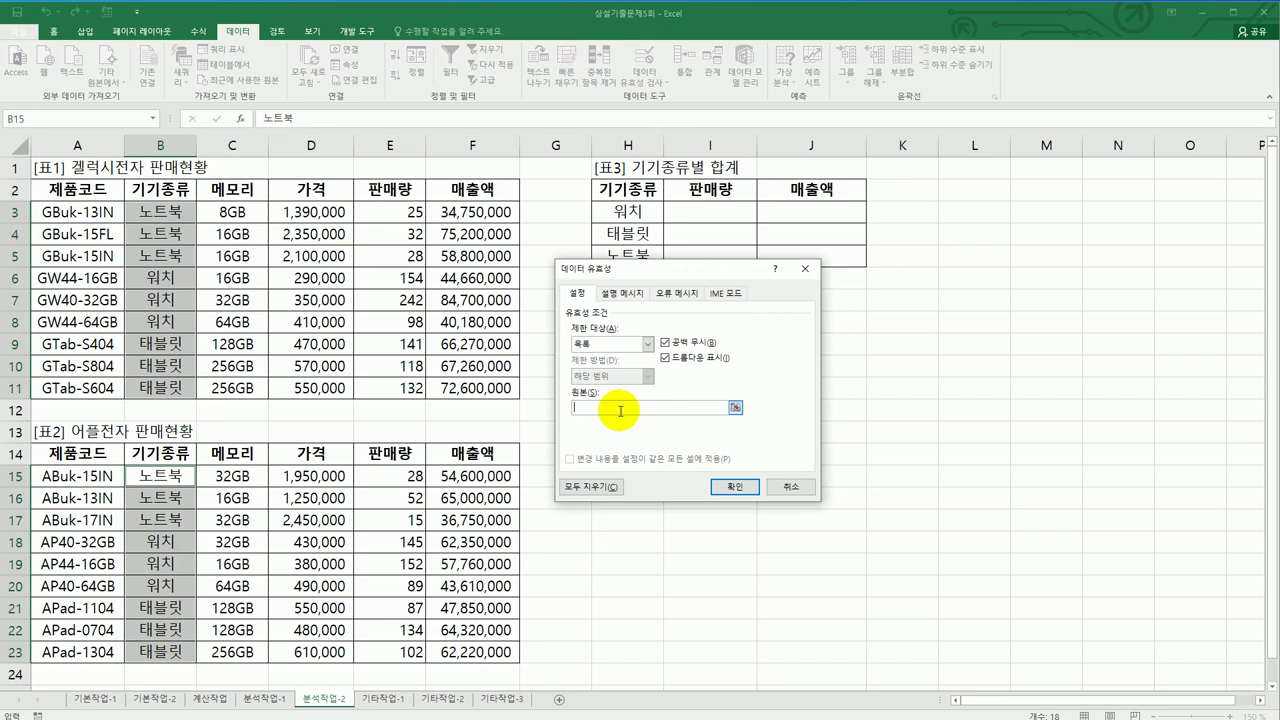
text(노트북,워치,태블릿)
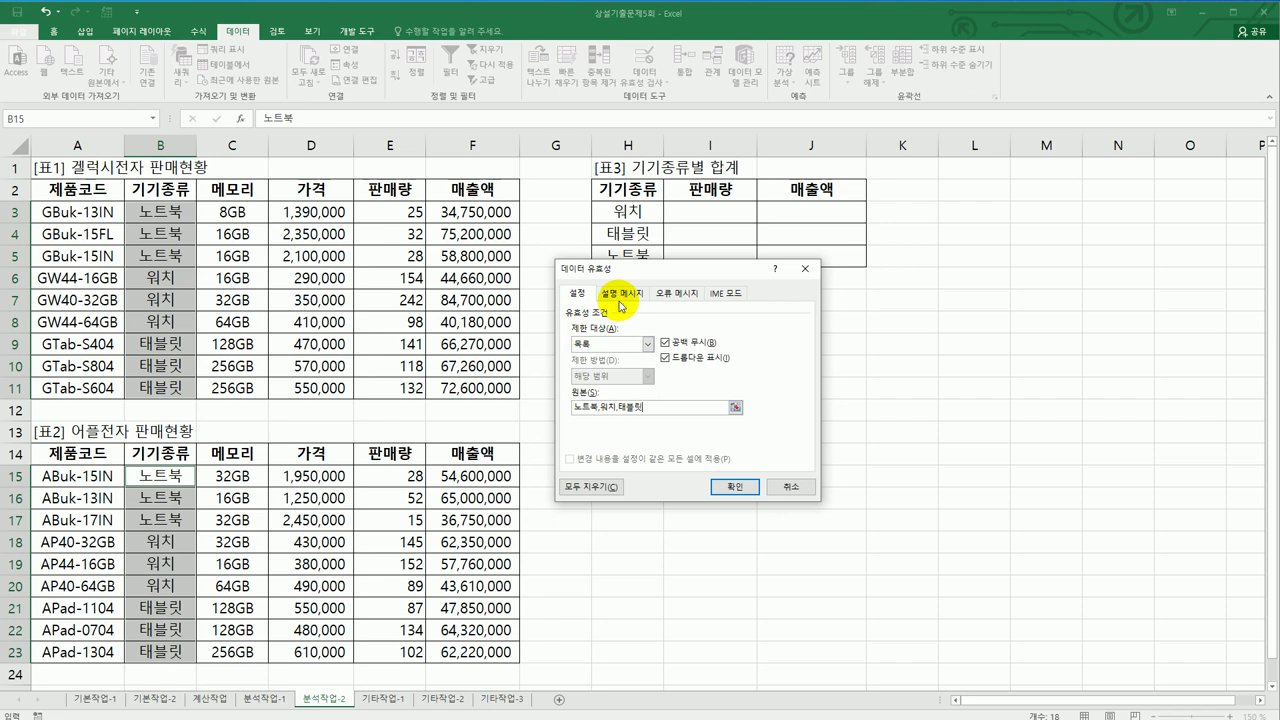
- Give the validation an input message titled 기기종류 with the text "목록에서 선택하고 목록에 없으면 직접 입력하시오."
click(622, 293)
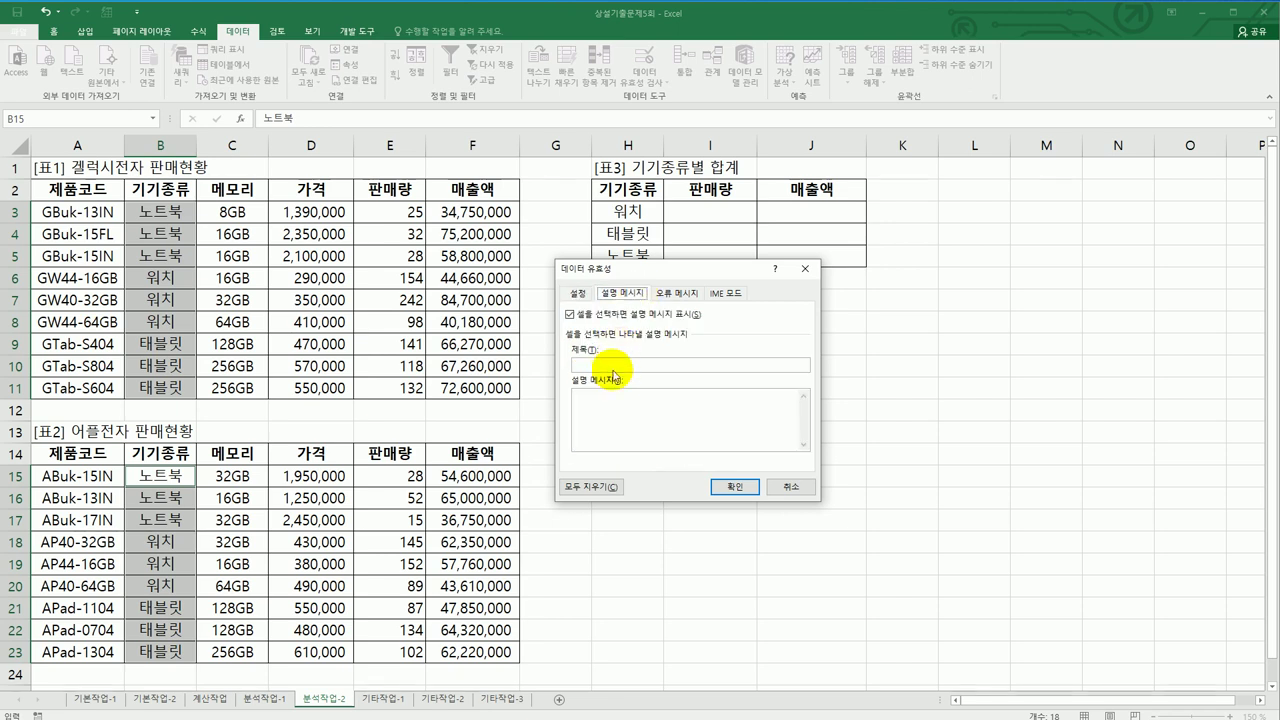
click(614, 362)
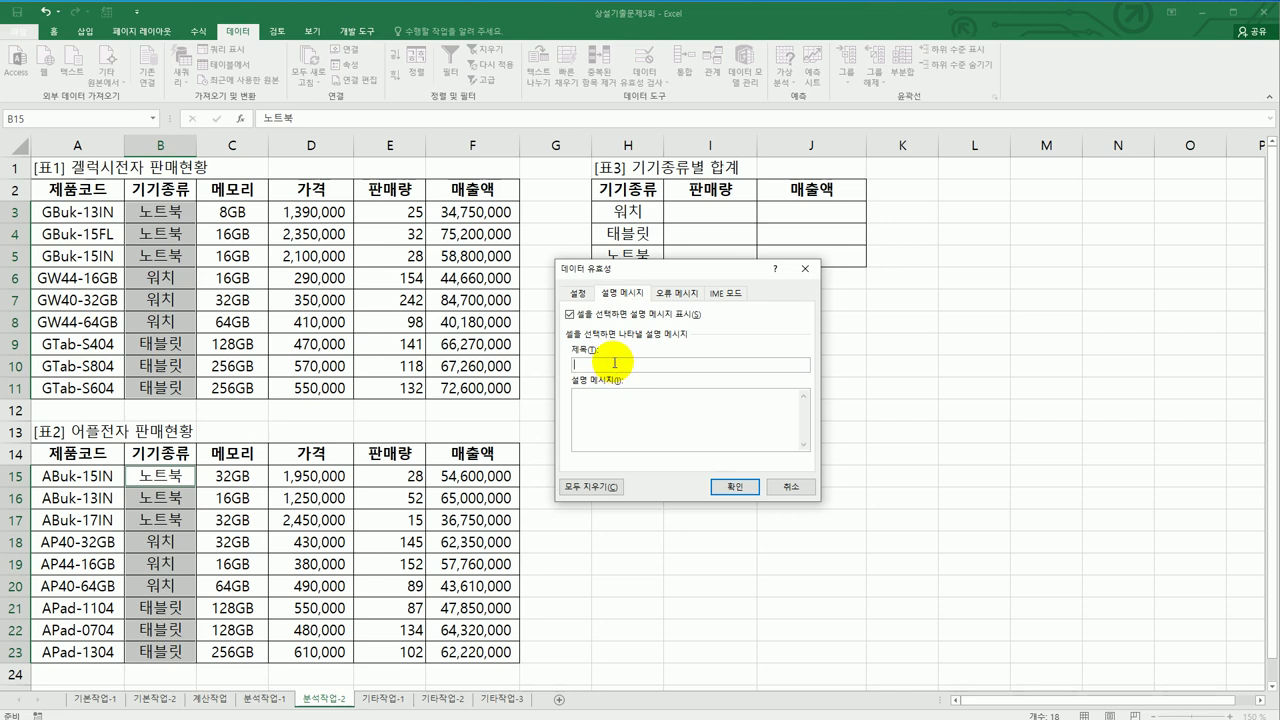
text(기기종류)
key(Tab)
text(ㄴ)
text(목록에서 )
text(선택하고 )
text(목록)
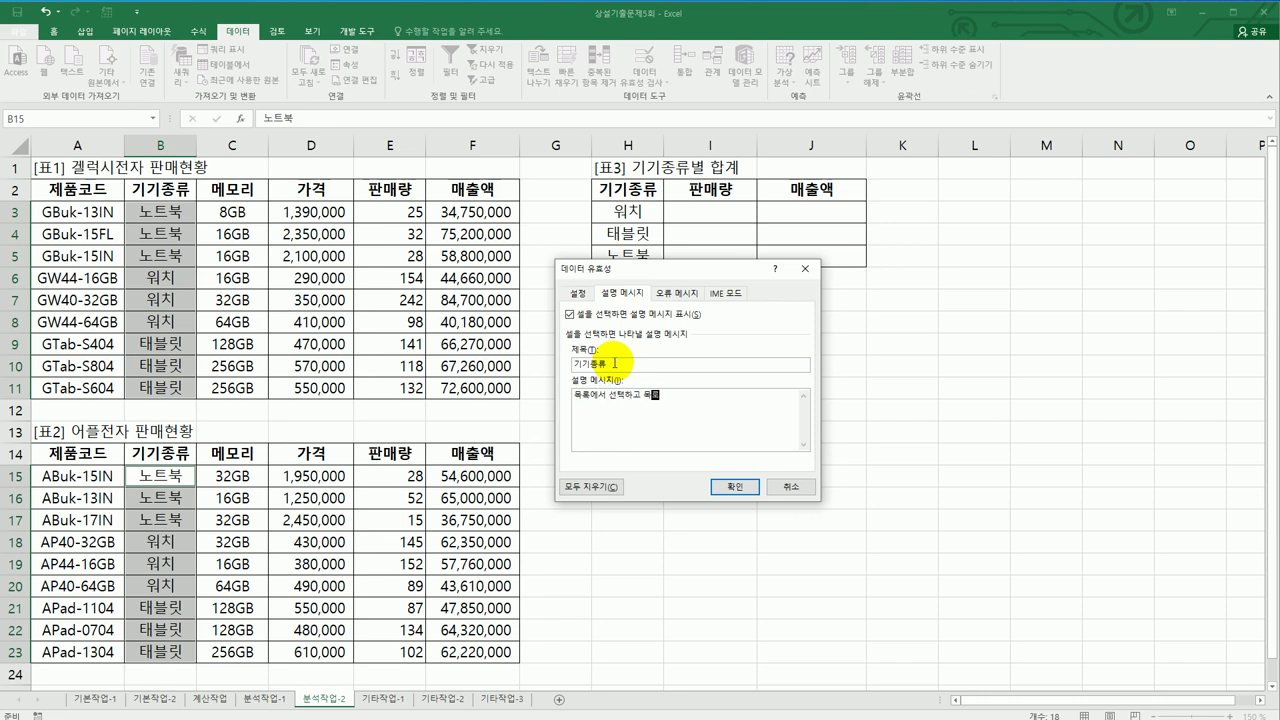
text(에 없으면 직접 입력하시오.)
- Disable the error alert for invalid data in the validation settings and review the input message text
click(700, 293)
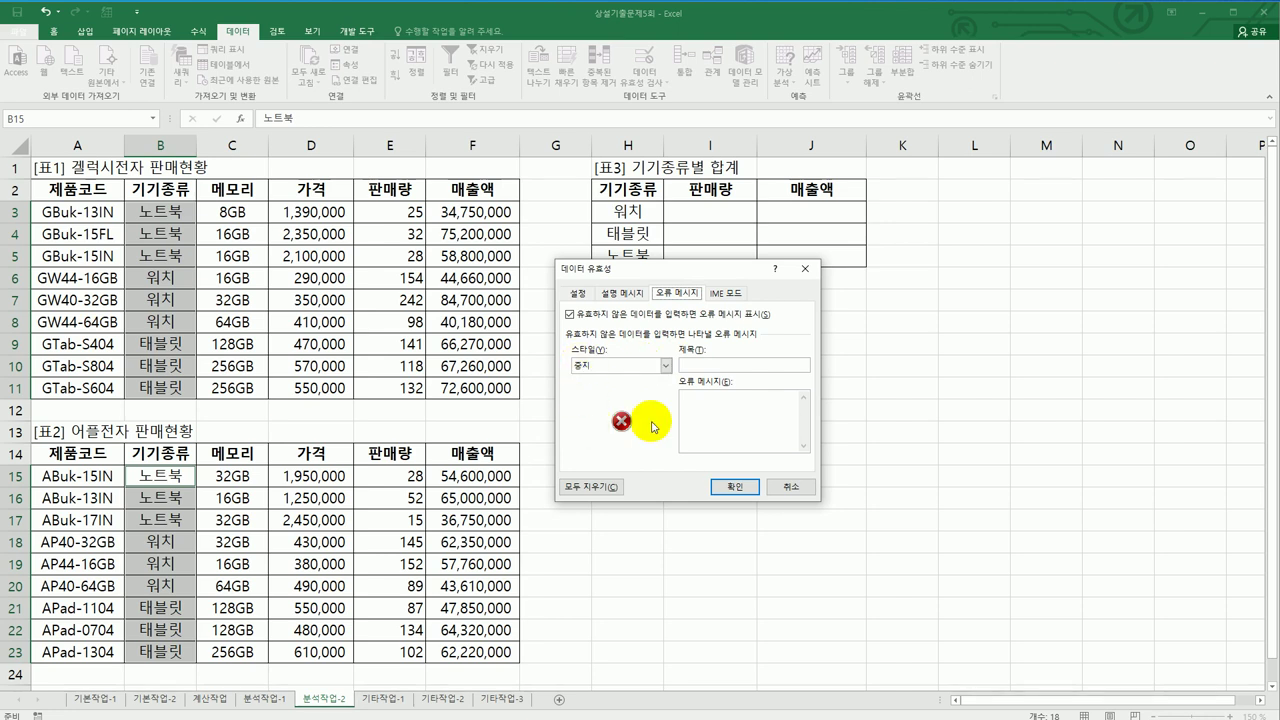
click(646, 317)
click(646, 317)
click(646, 317)
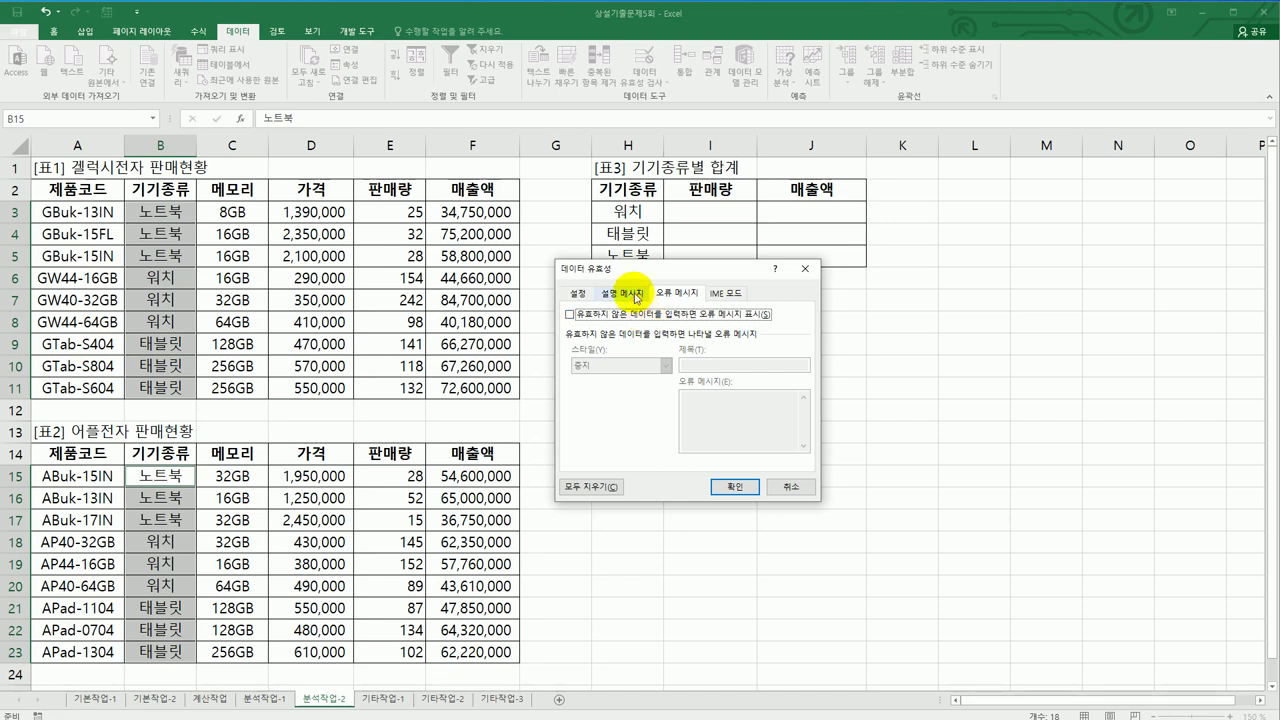
click(622, 293)
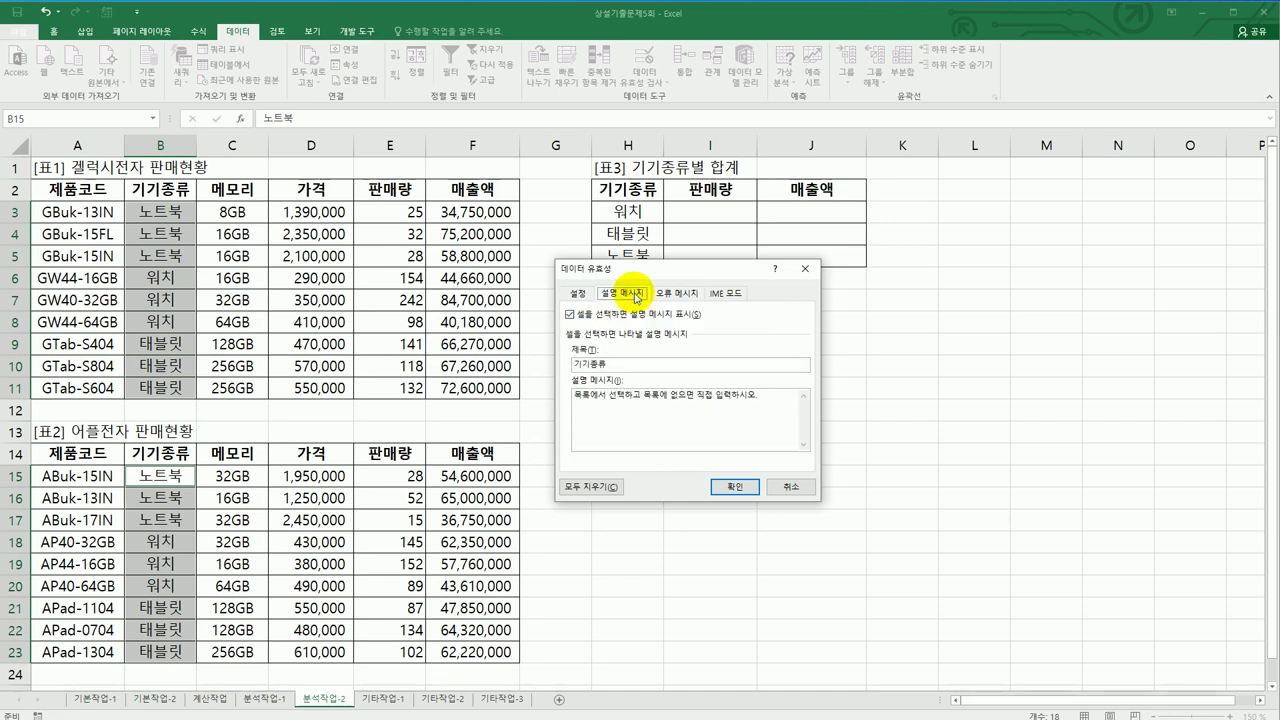
click(653, 419)
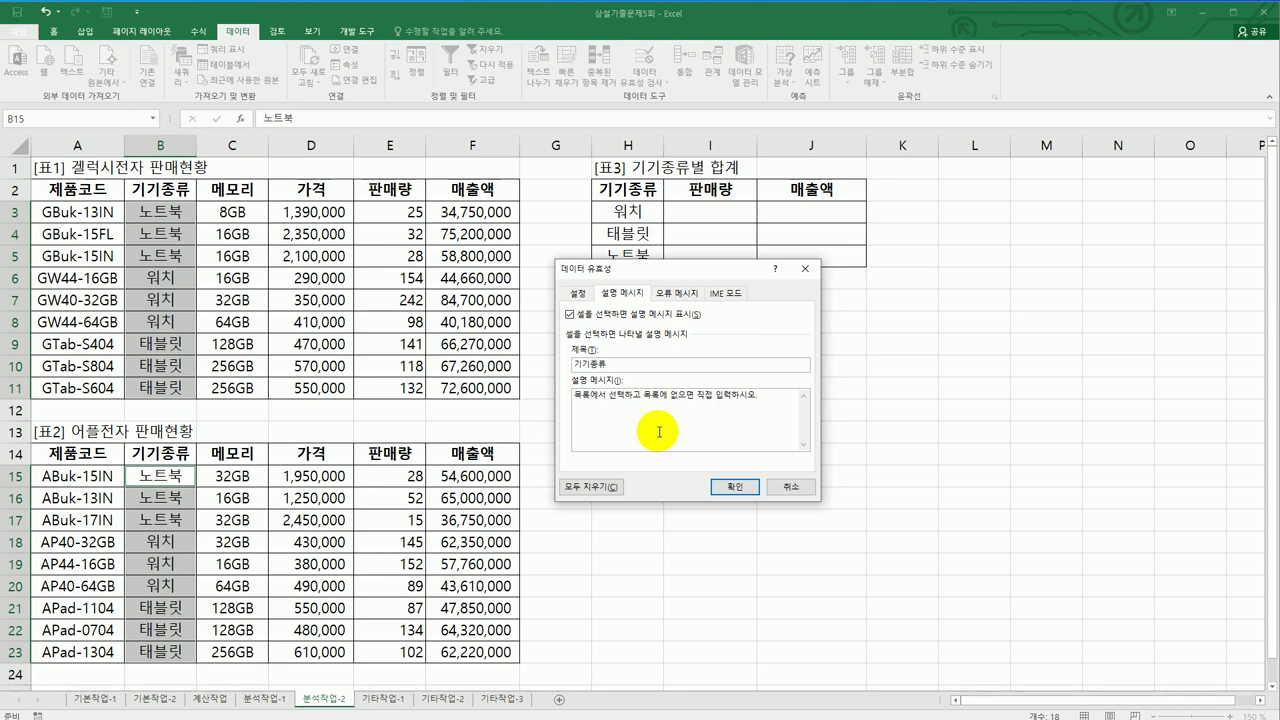
- Set the validation's IME mode to 한글 and apply the data validation to both 기기종류 ranges
click(720, 296)
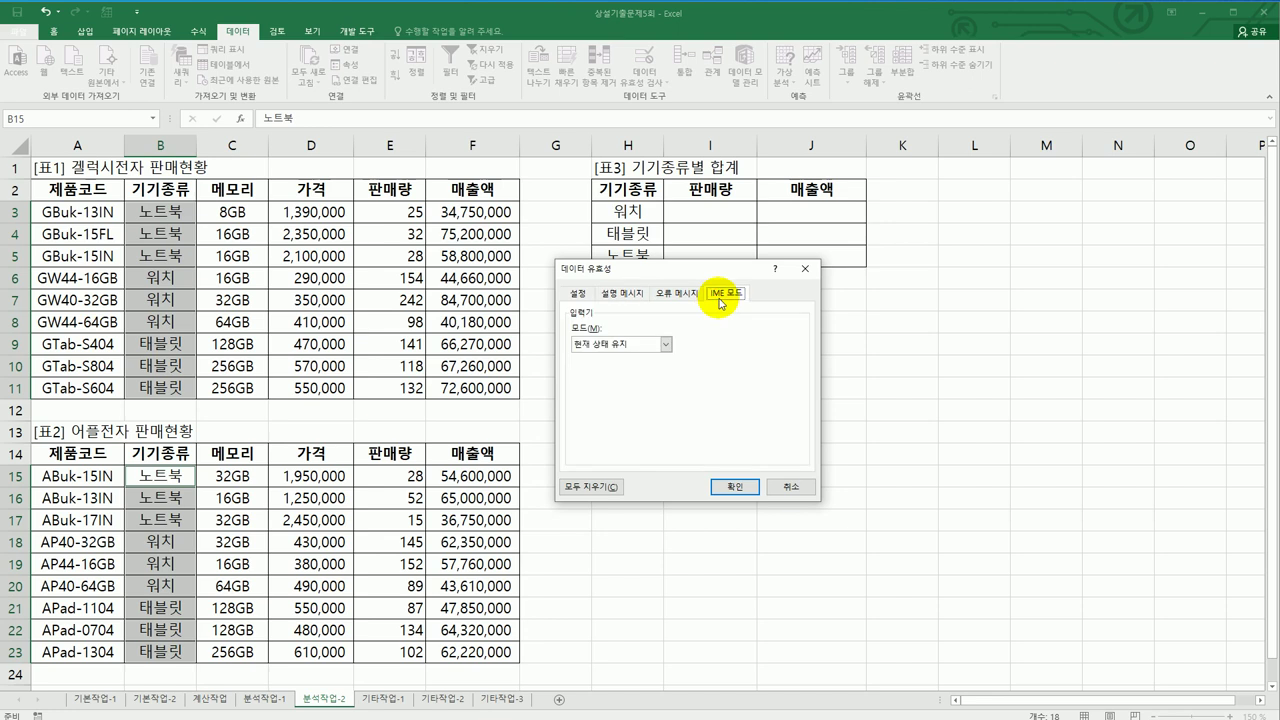
click(665, 344)
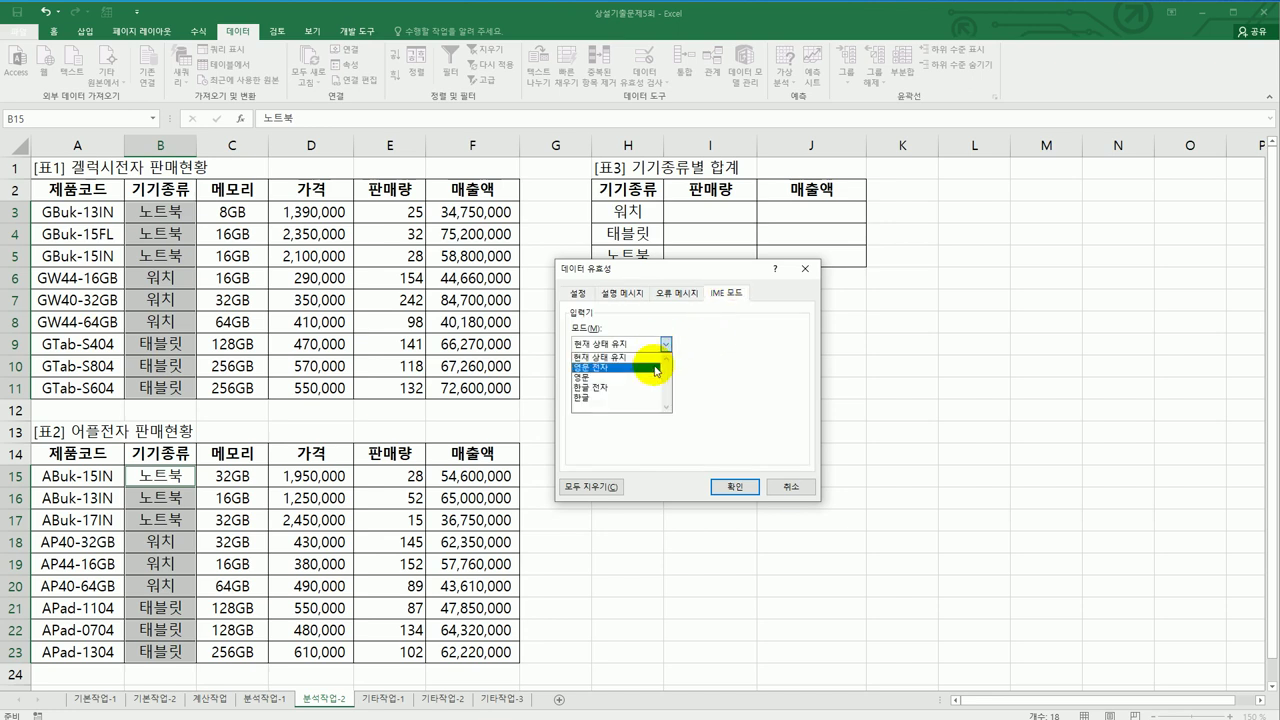
click(645, 398)
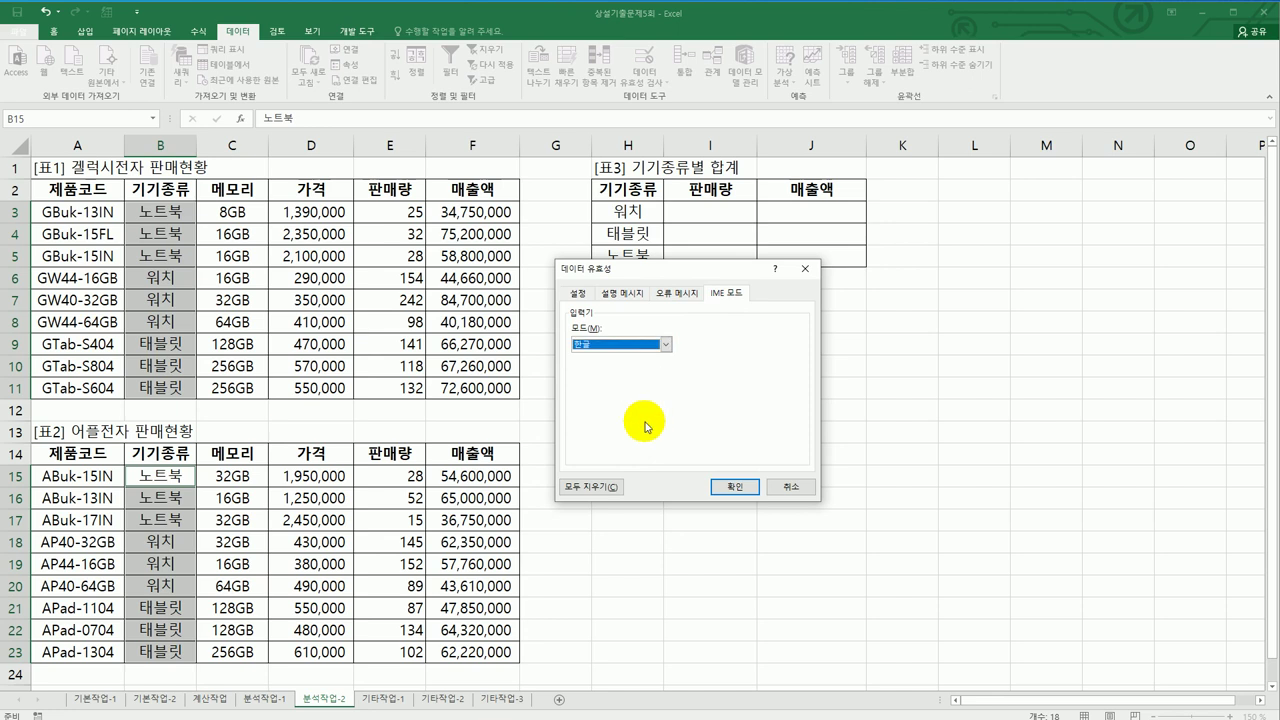
click(735, 487)
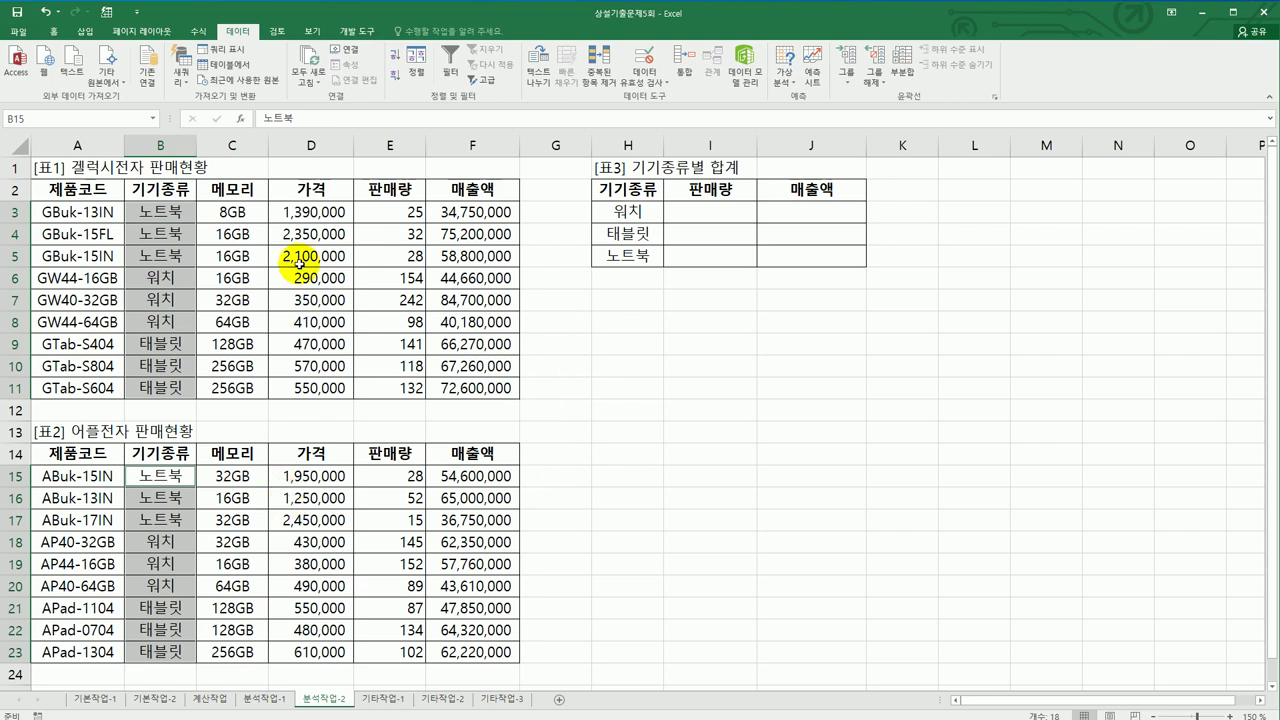
- Set up a 합계 consolidation into H2:J5 of 표3 and add B2:F11 of 표1 as a reference
drag(626, 188, 812, 256)
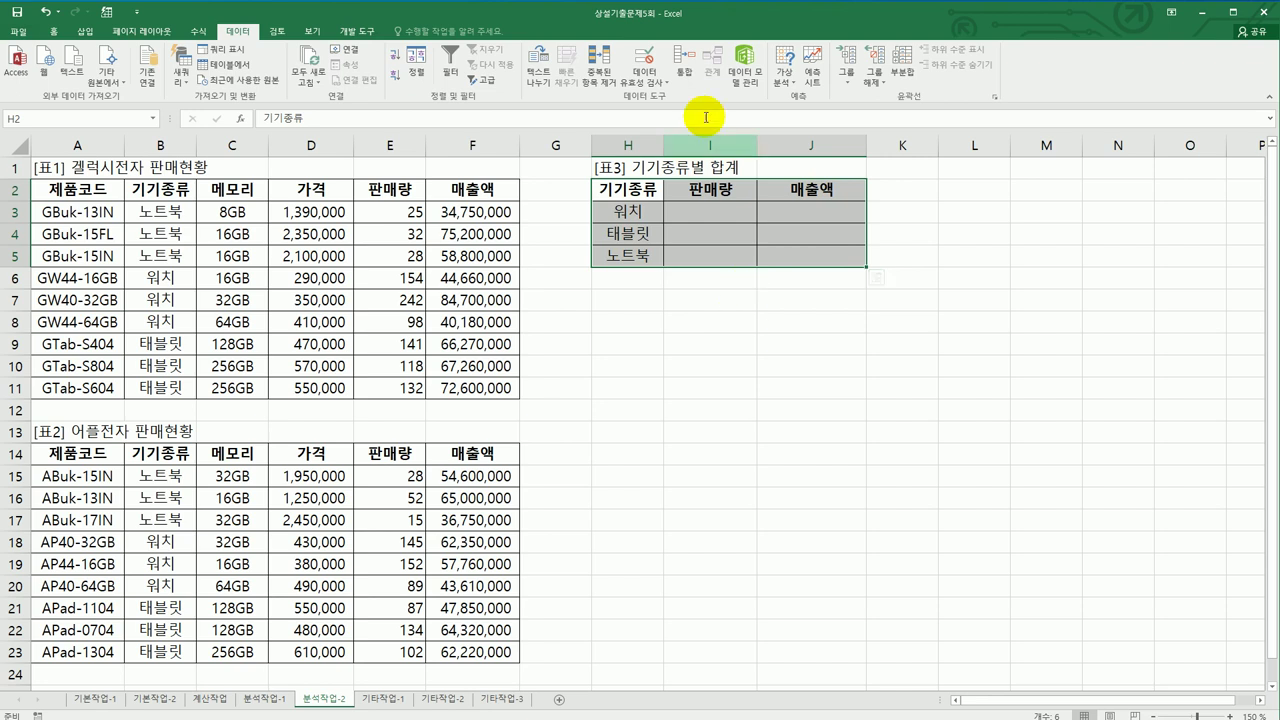
click(690, 75)
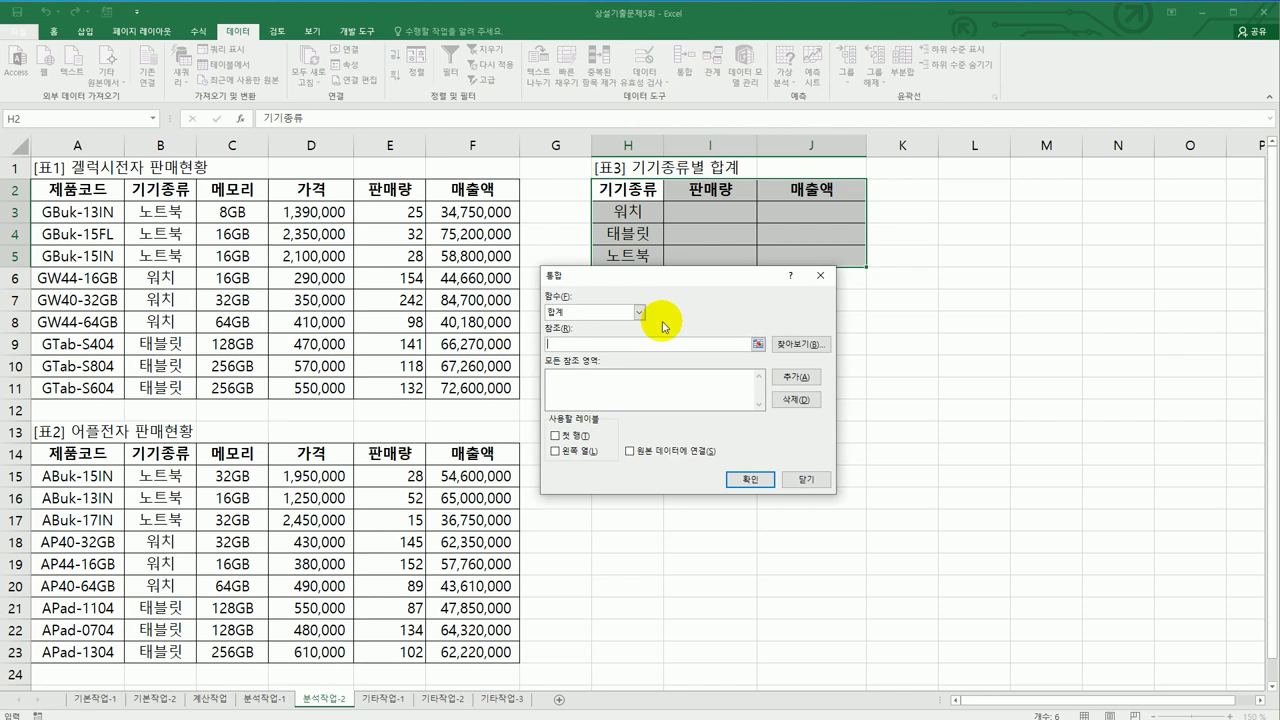
click(569, 343)
drag(160, 190, 445, 390)
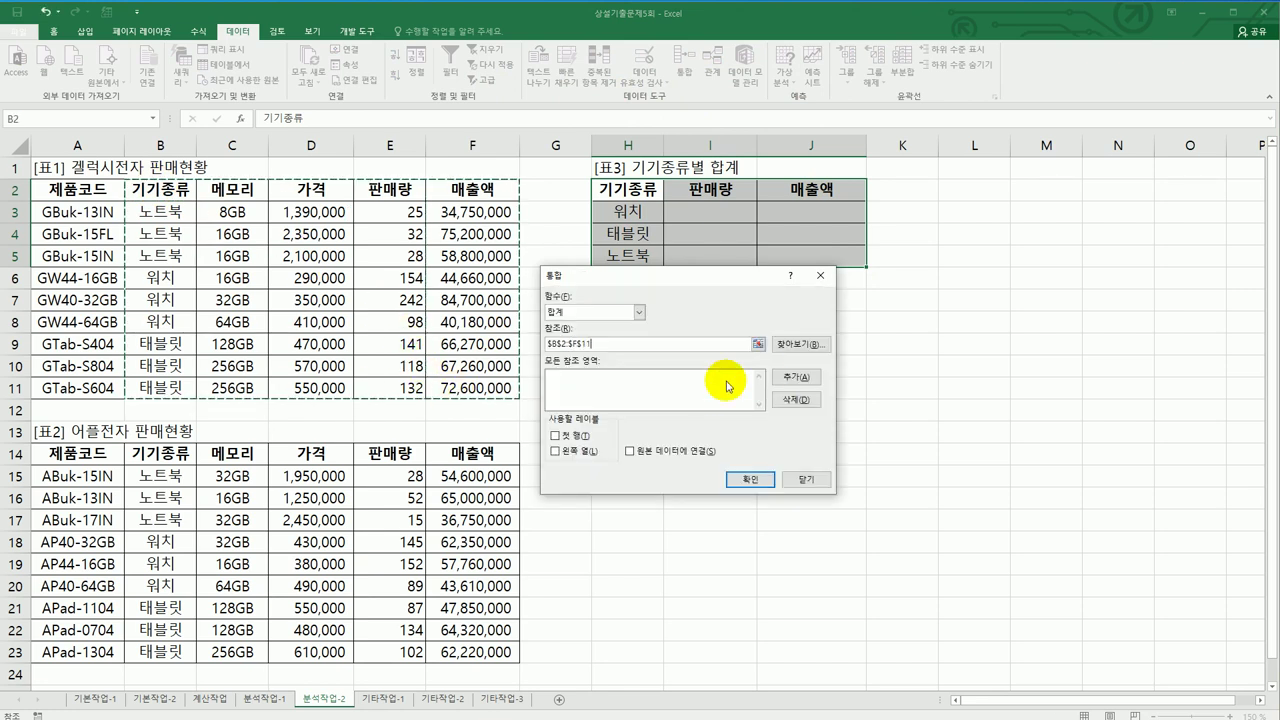
click(785, 378)
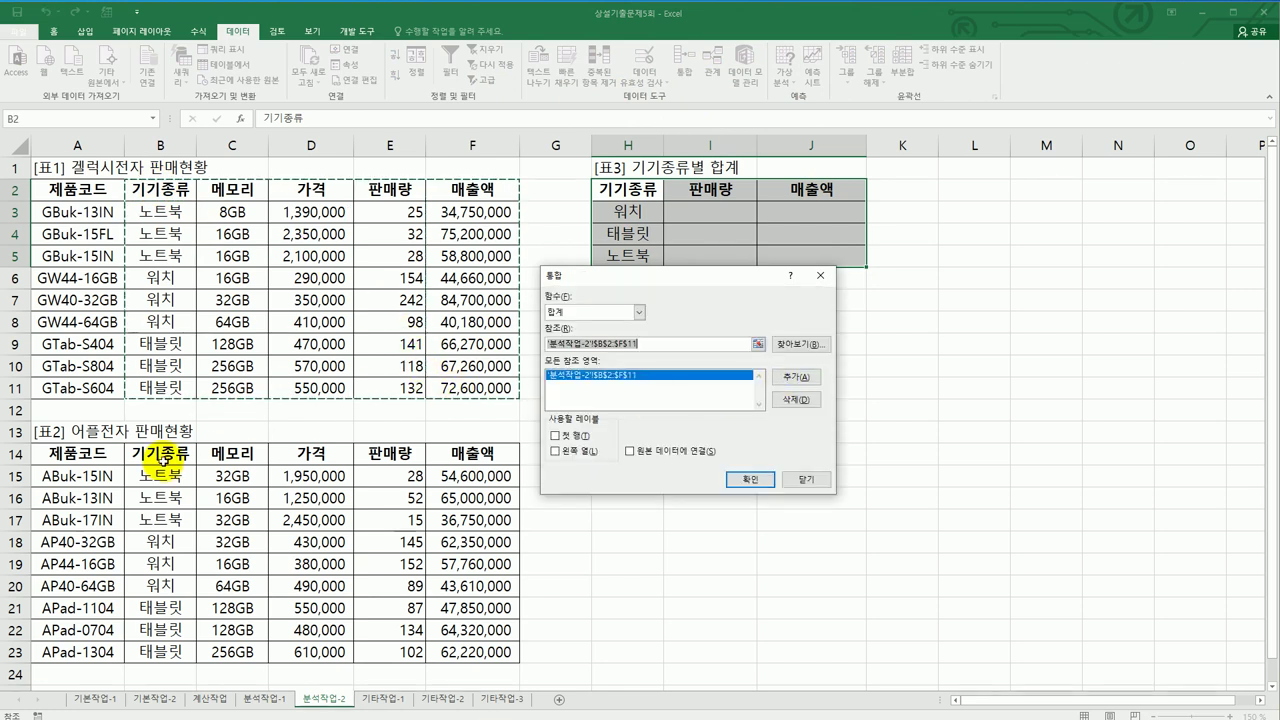
- Add B14:F23 of 표2 as a second reference and run the consolidation with 첫 행 and 왼쪽 열 labels
click(162, 453)
drag(162, 453, 468, 652)
click(785, 378)
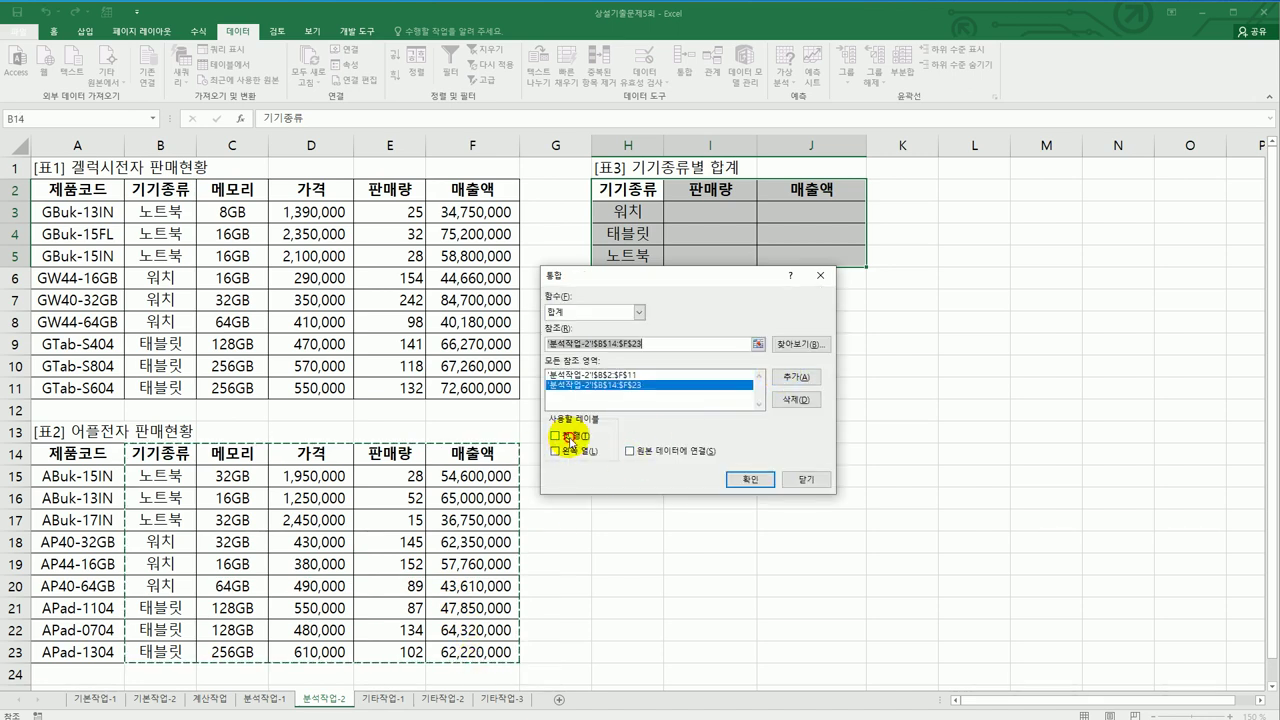
click(557, 436)
click(573, 455)
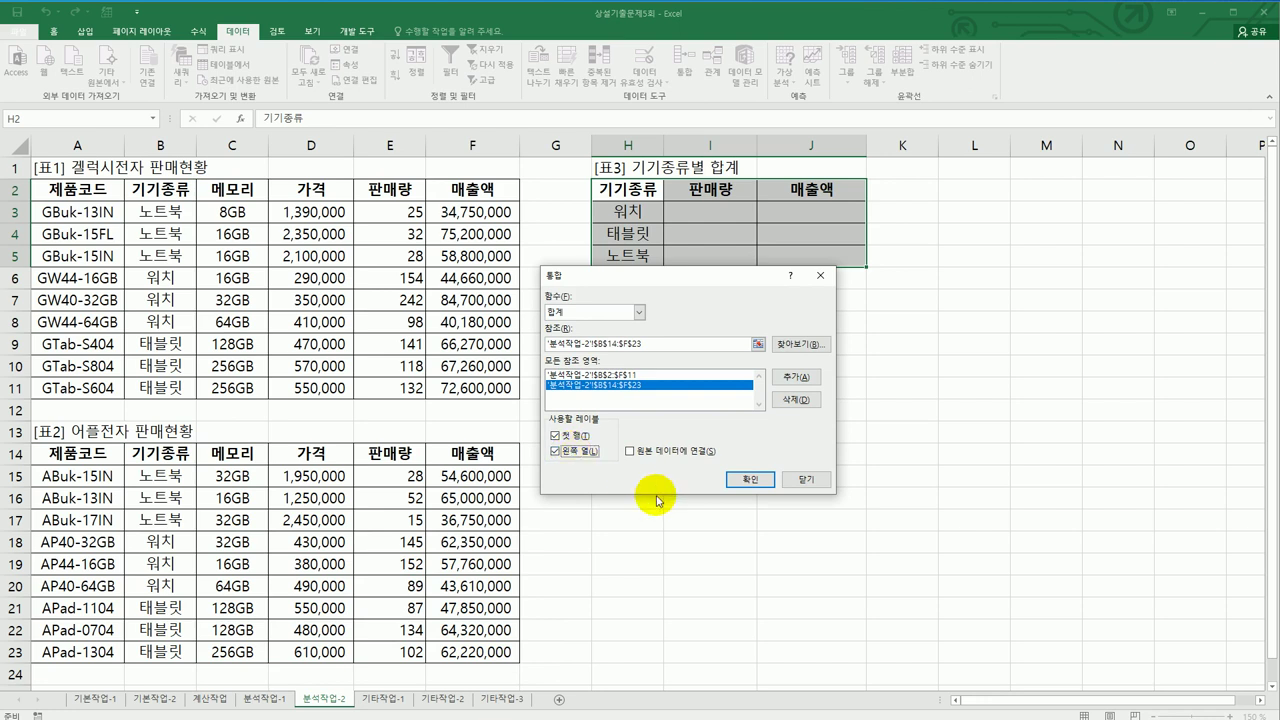
click(749, 480)
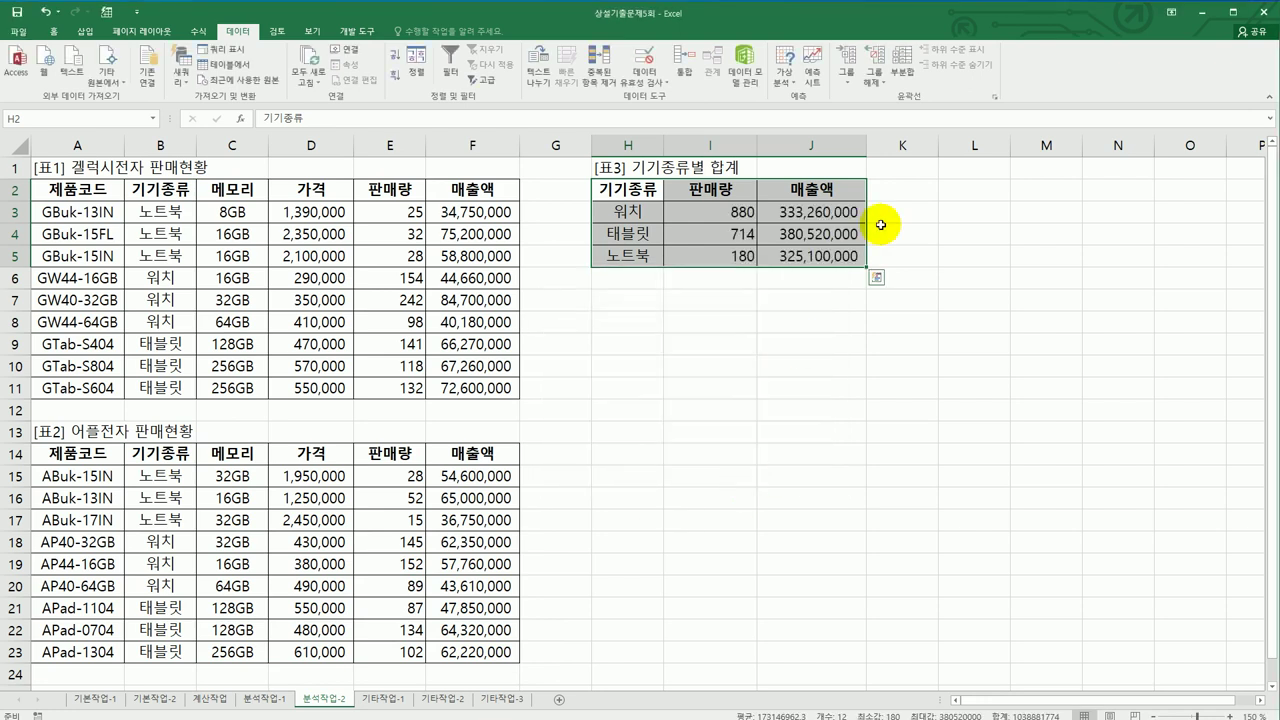
click(826, 254)
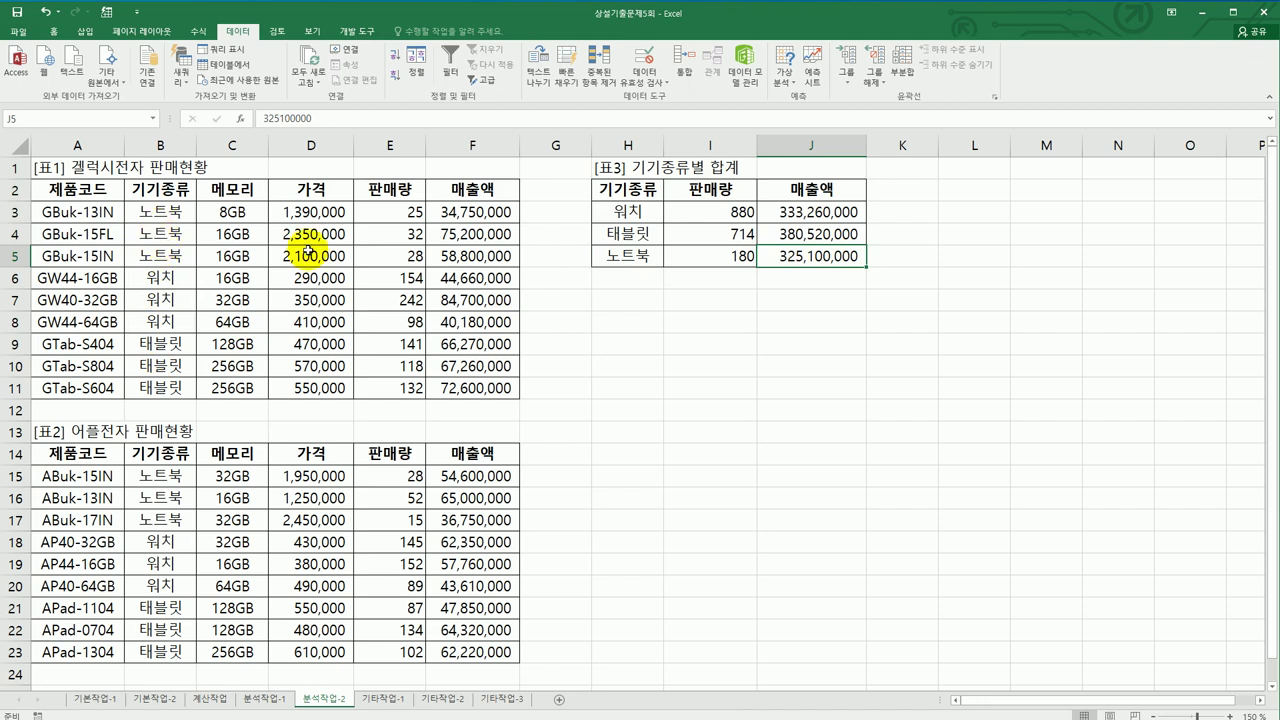
drag(119, 358, 122, 385)
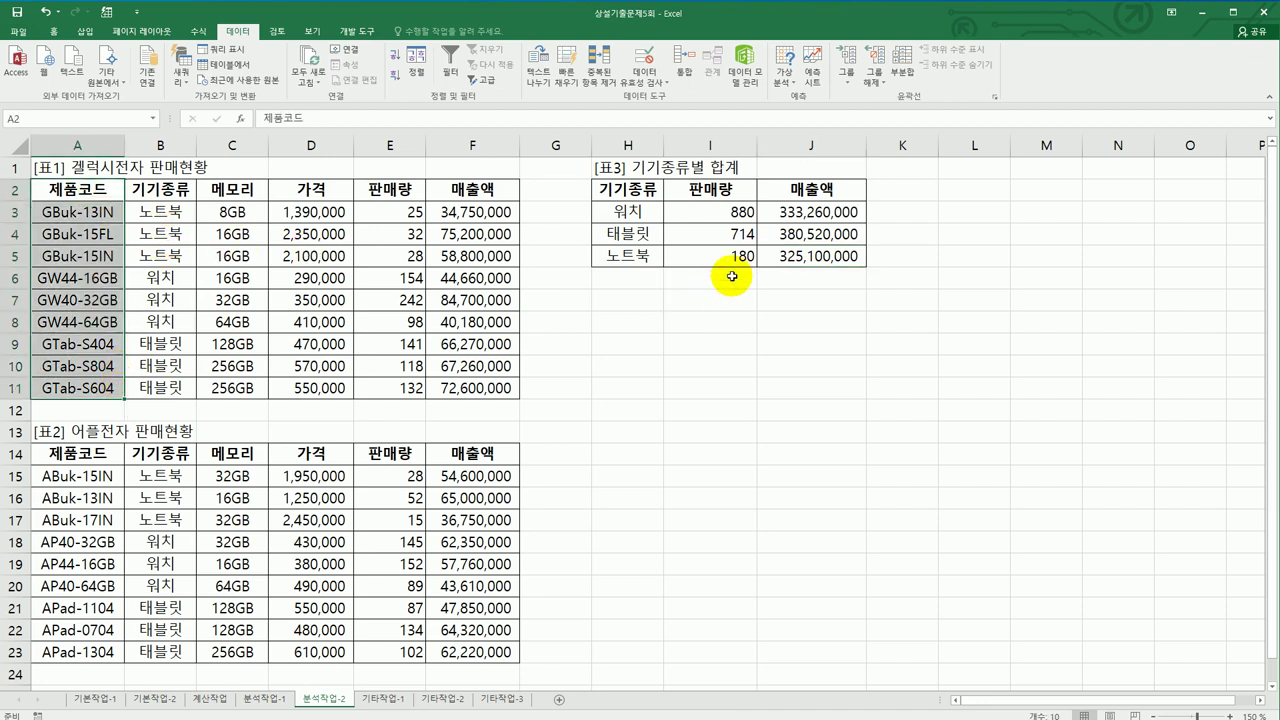
click(803, 258)
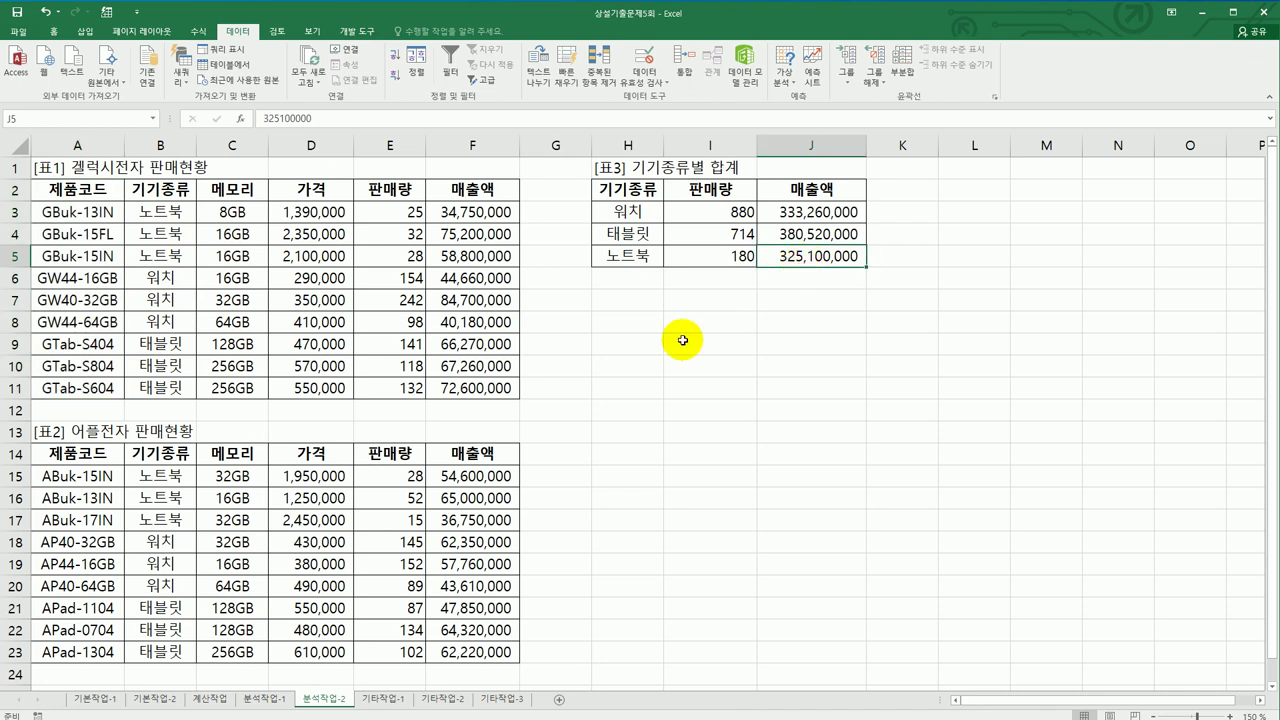
- On the 기타작업-1 sheet, change the chart's 재택근무 series to a clustered column (세로 막대형) type
click(390, 699)
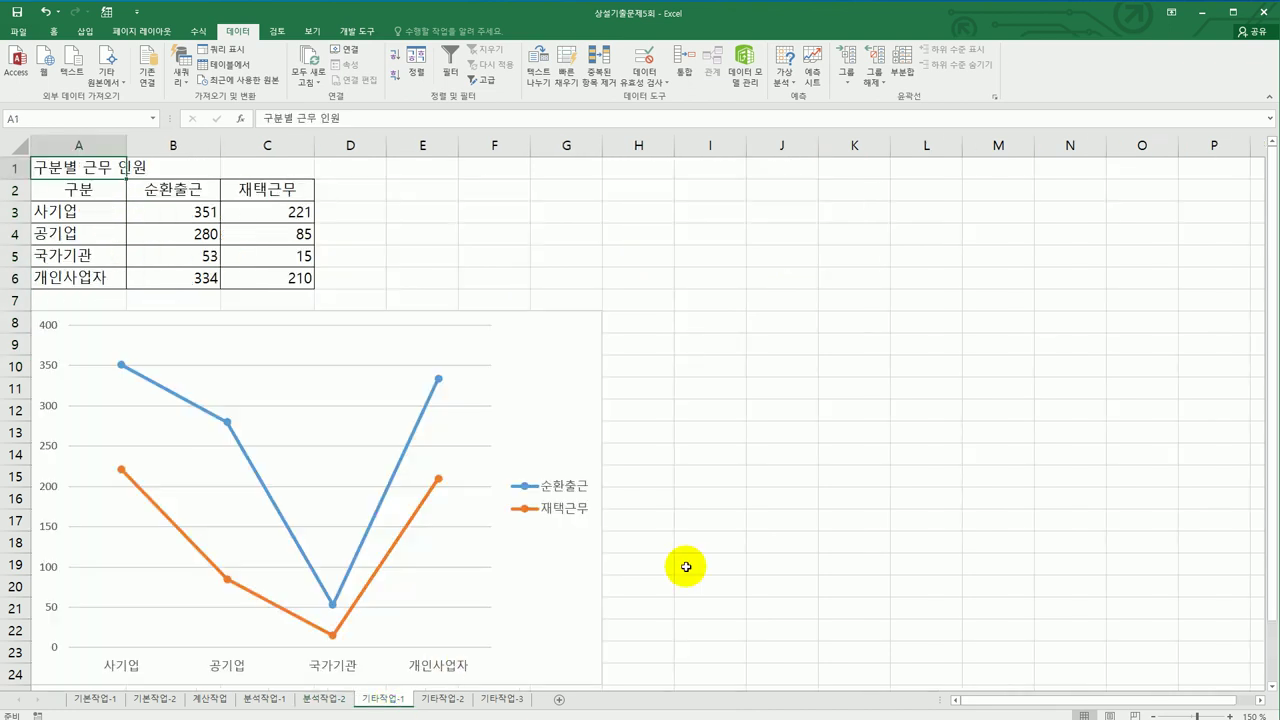
scroll(686, 567, down, 1)
click(565, 346)
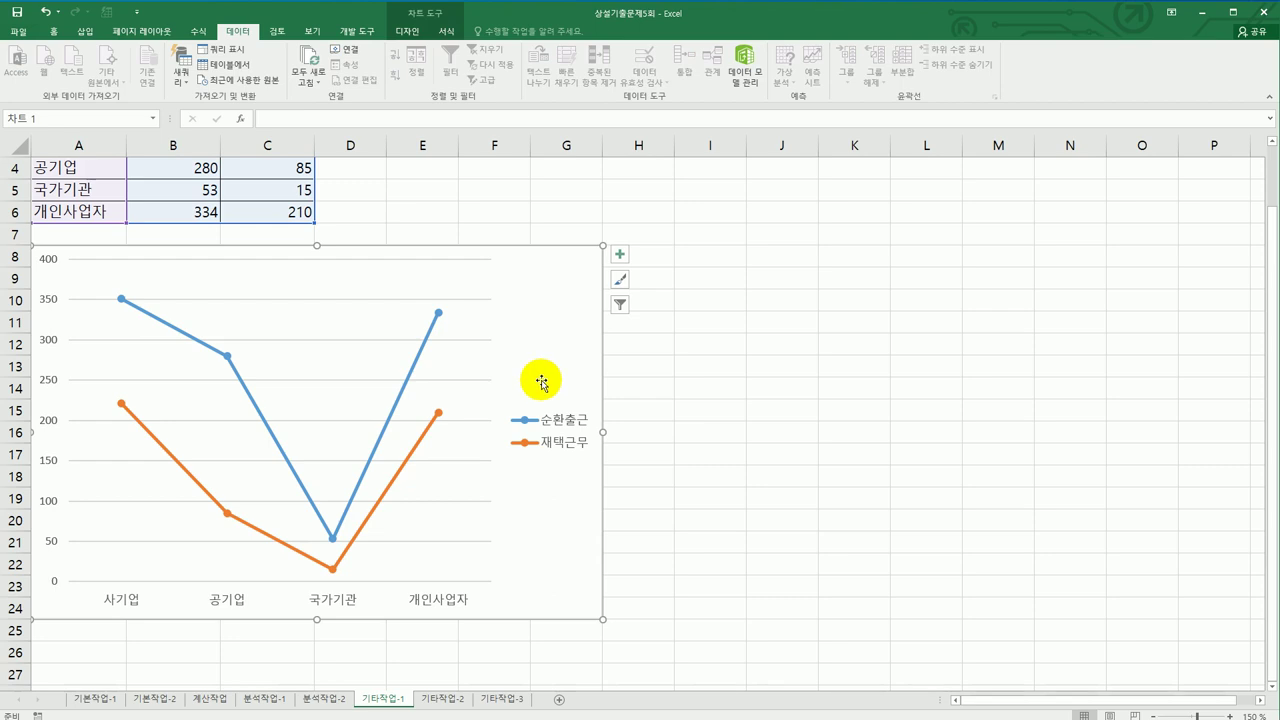
click(404, 470)
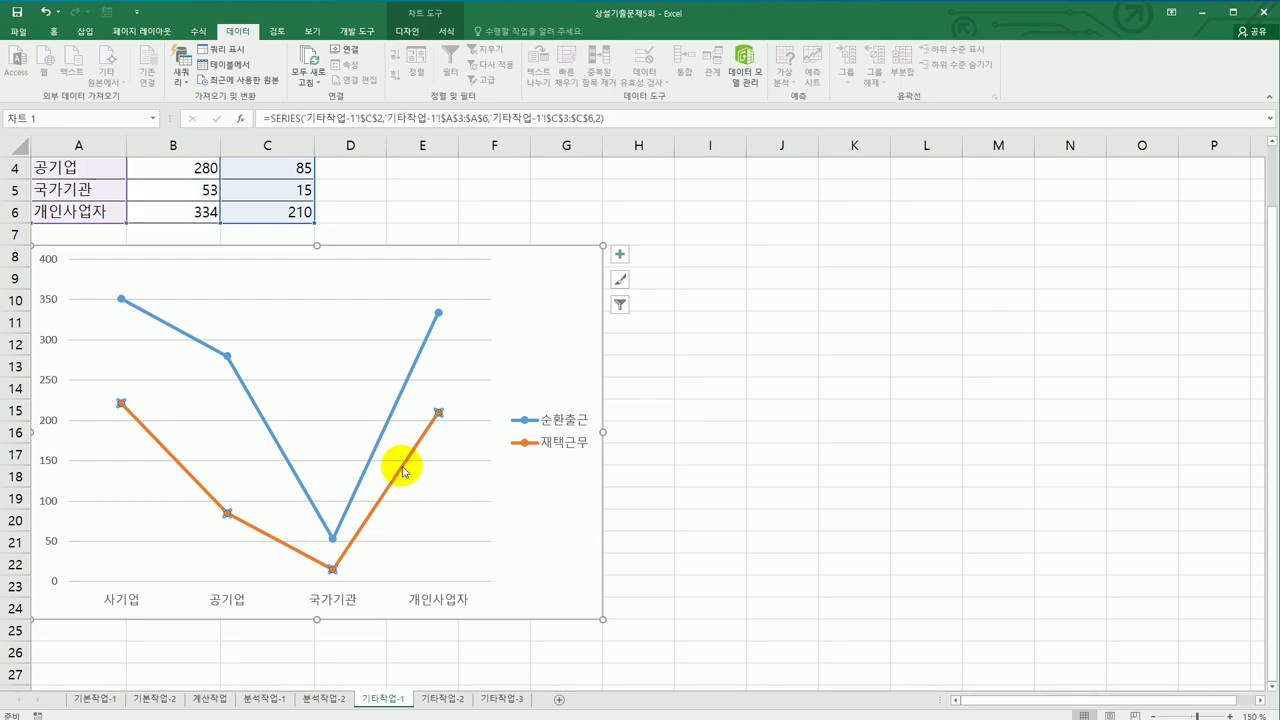
right_click(401, 469)
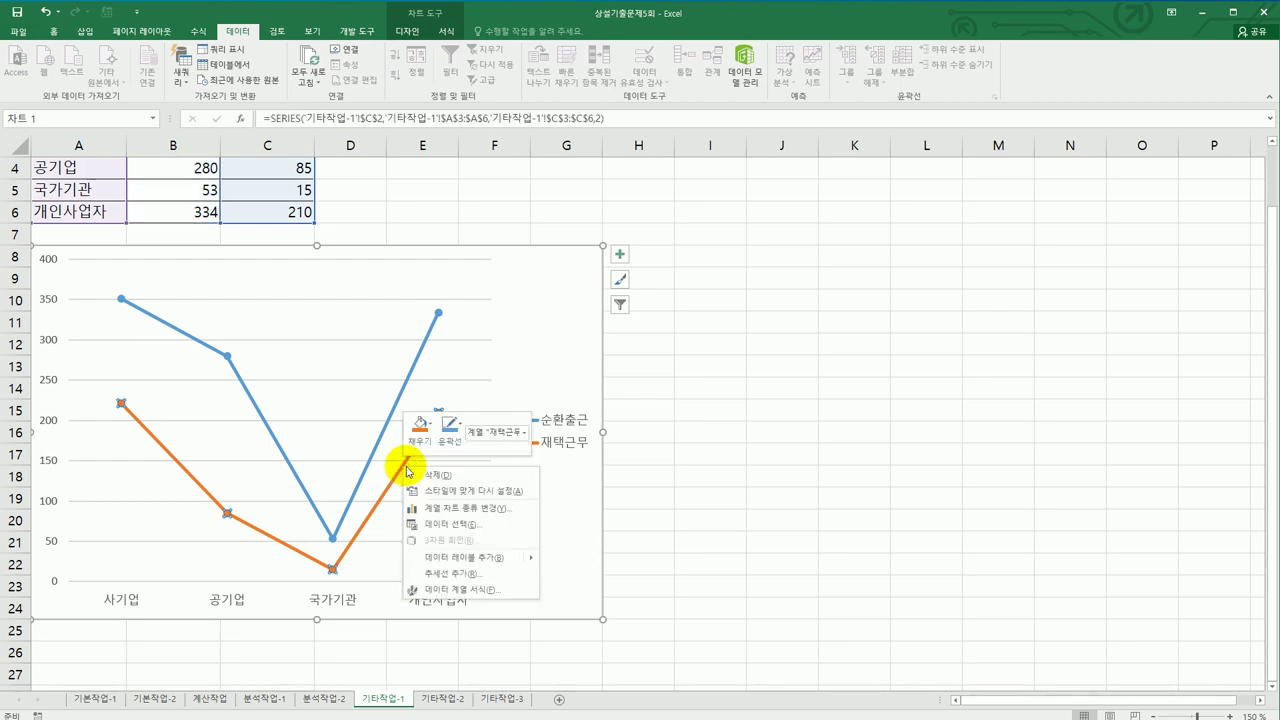
click(505, 517)
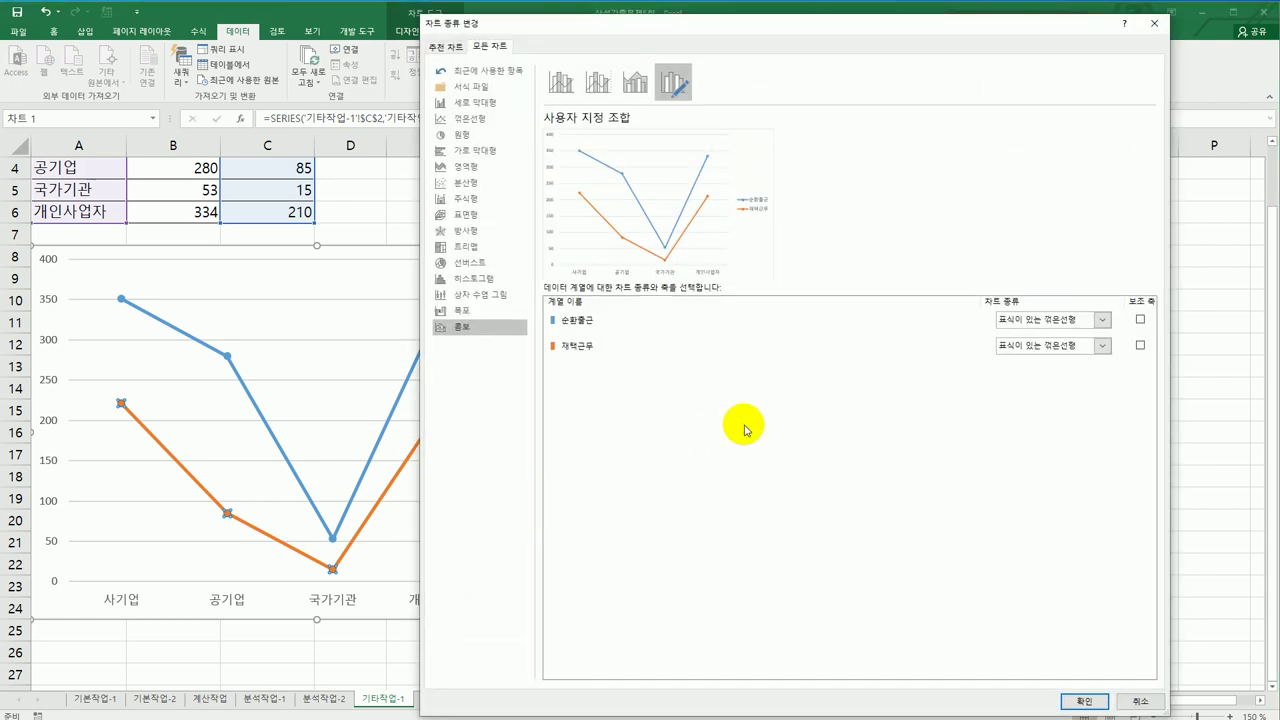
click(1104, 350)
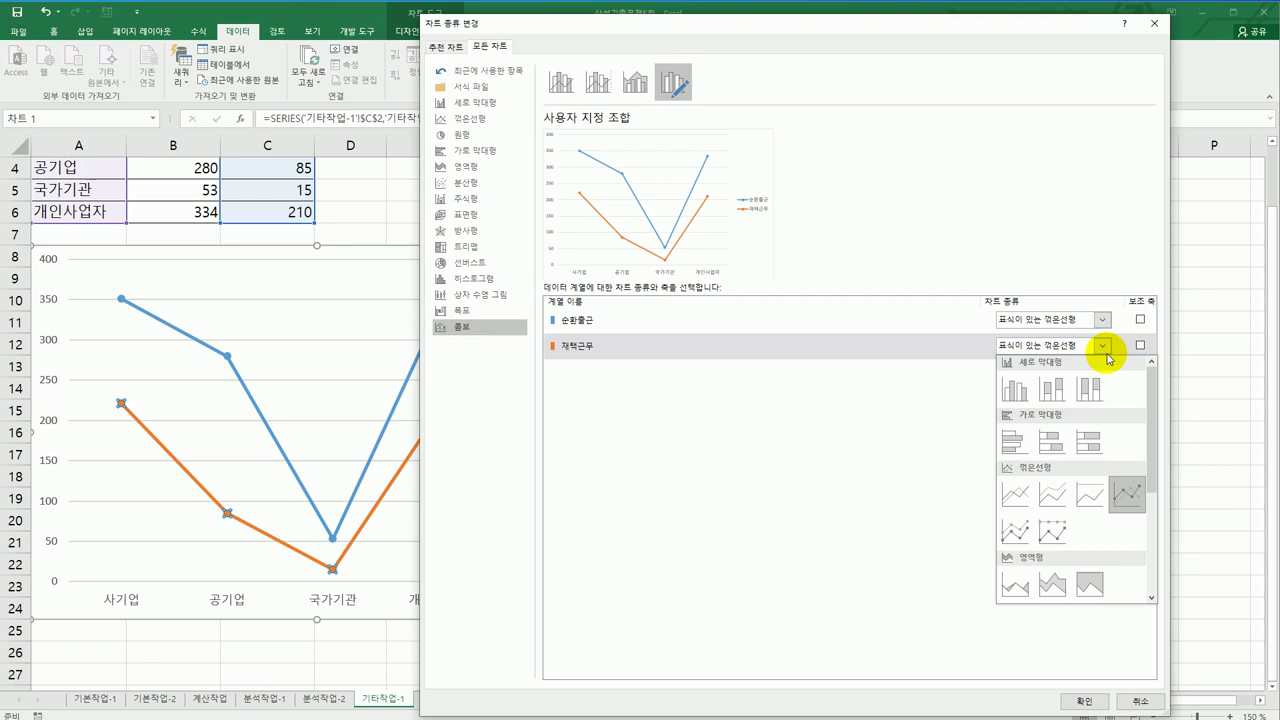
click(1016, 392)
click(1085, 702)
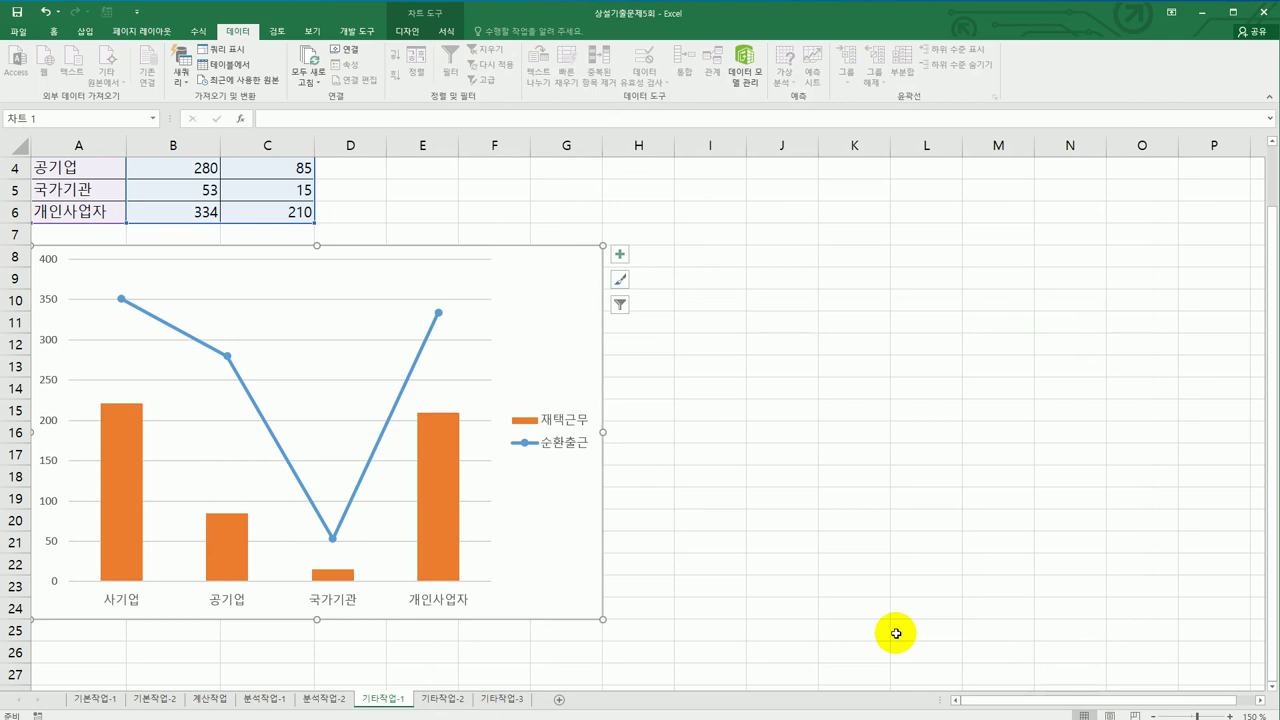
- Add a chart title and link it to cell A1 of the 기타작업-1 sheet
click(618, 257)
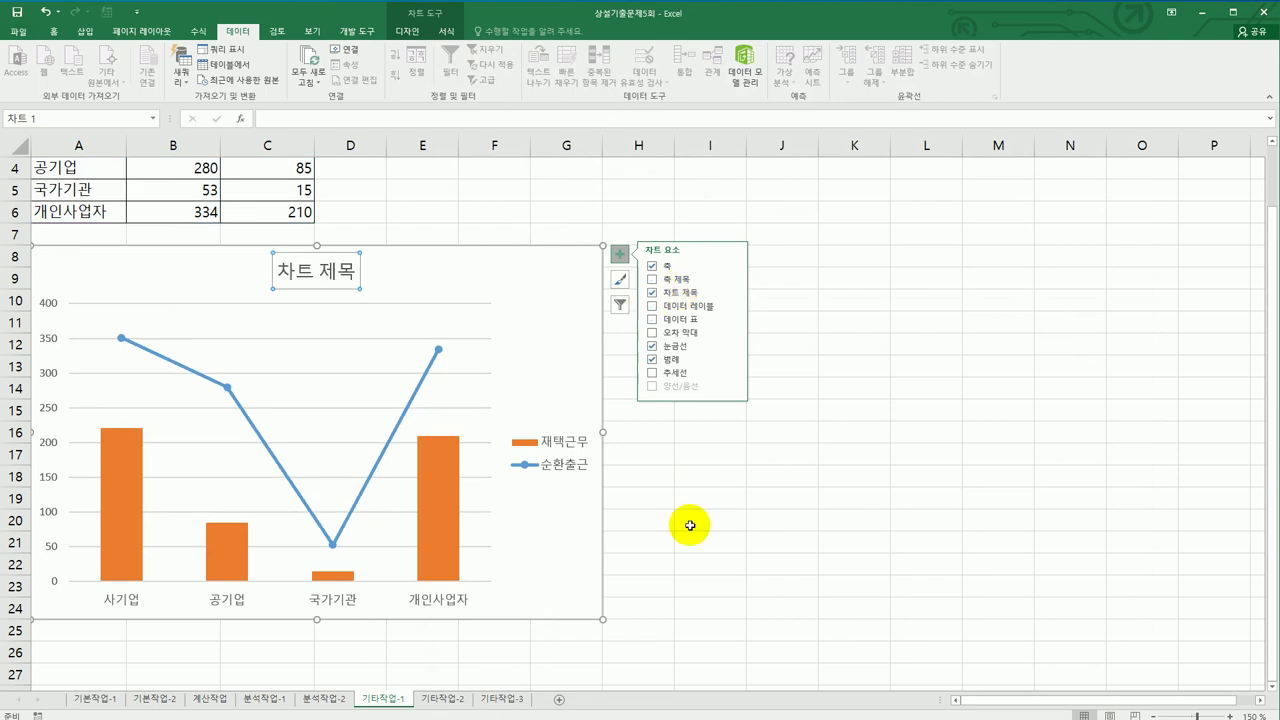
scroll(757, 591, up, 1)
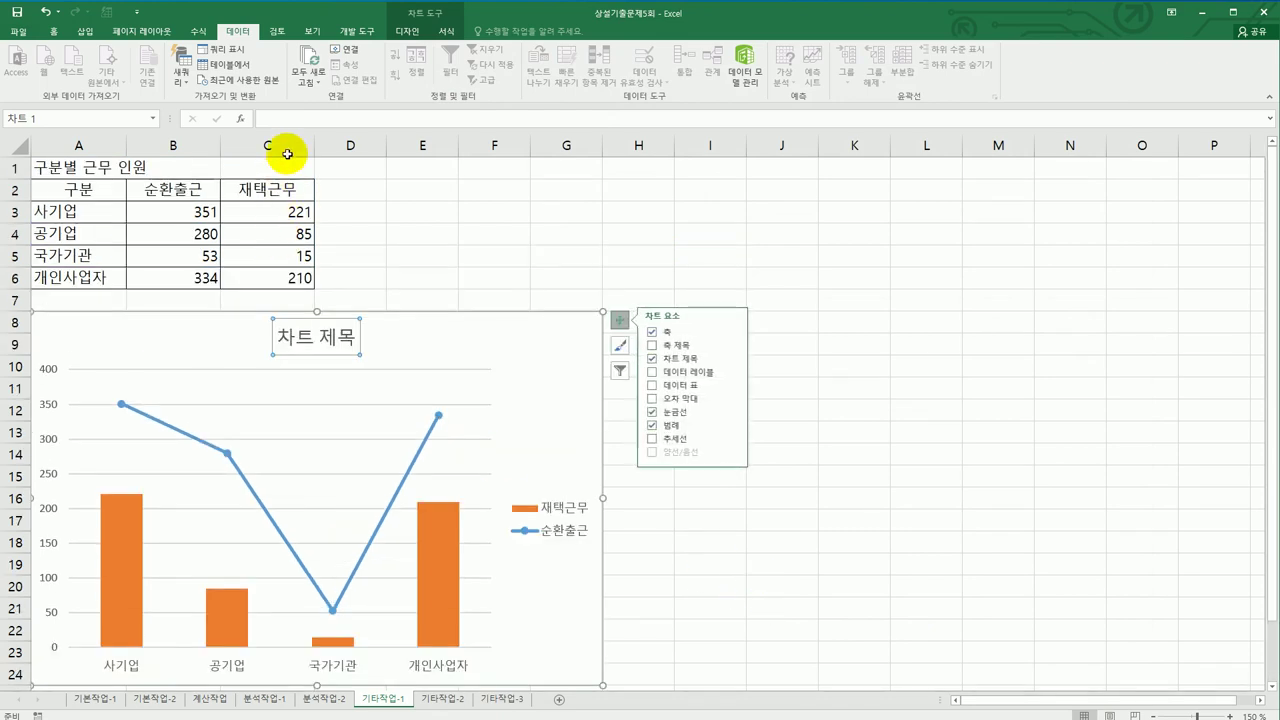
click(288, 122)
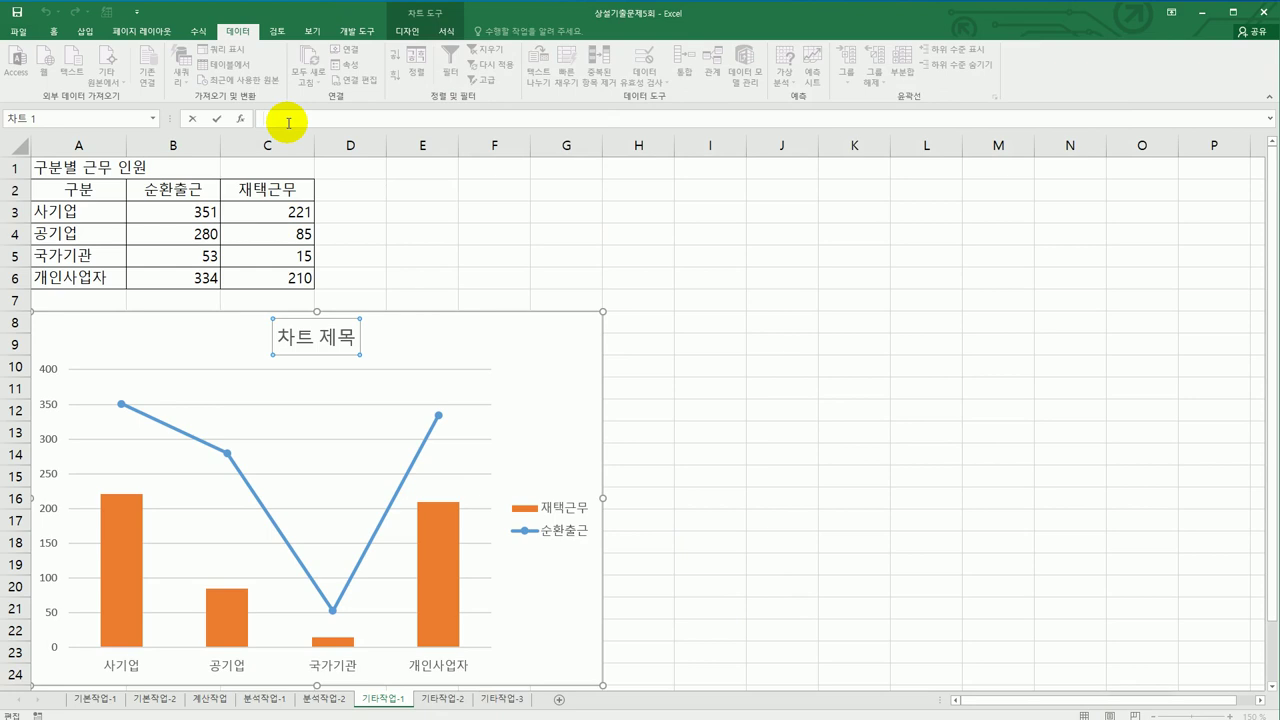
text(=)
click(86, 167)
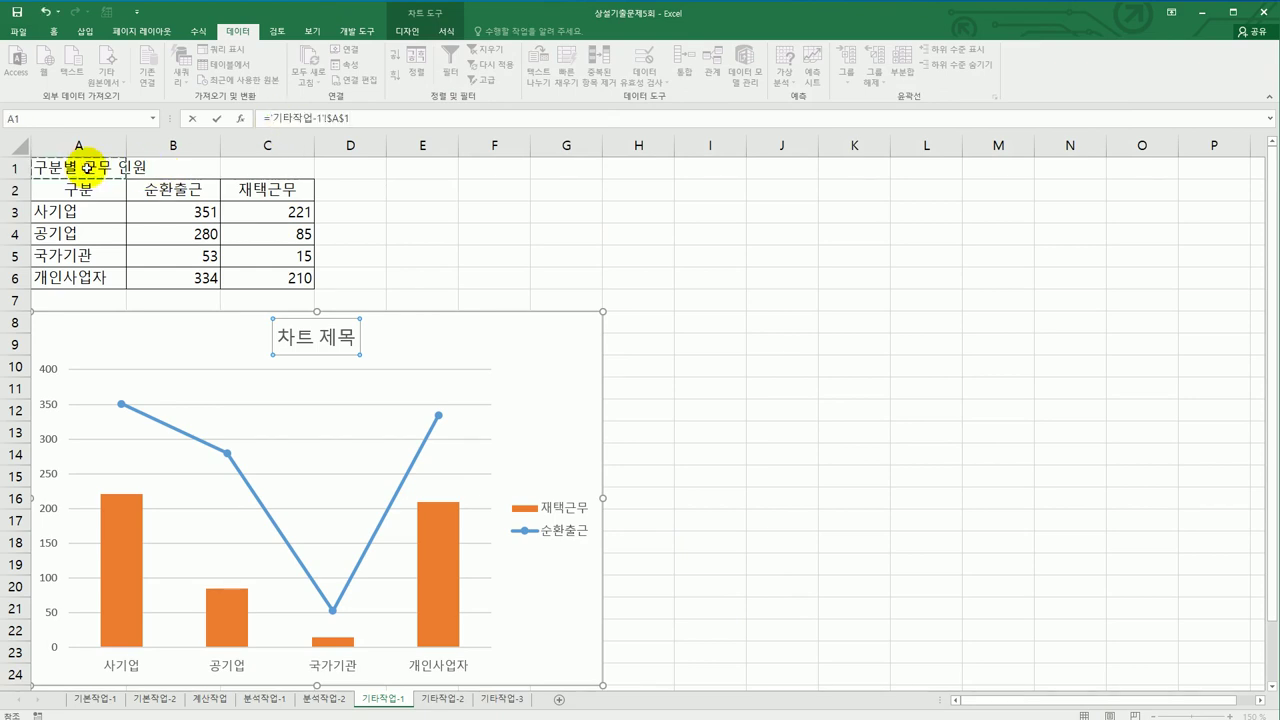
key(Return)
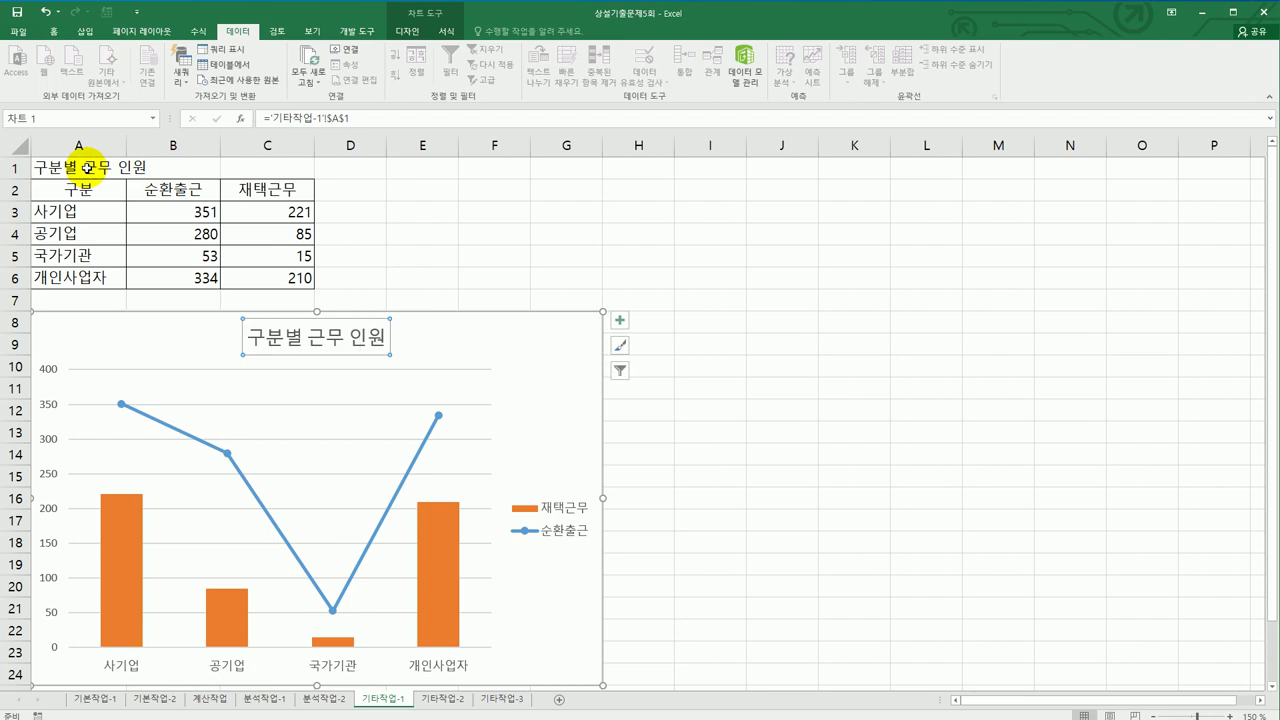
- Apply the eighth chart style in the style gallery to the whole chart
click(536, 378)
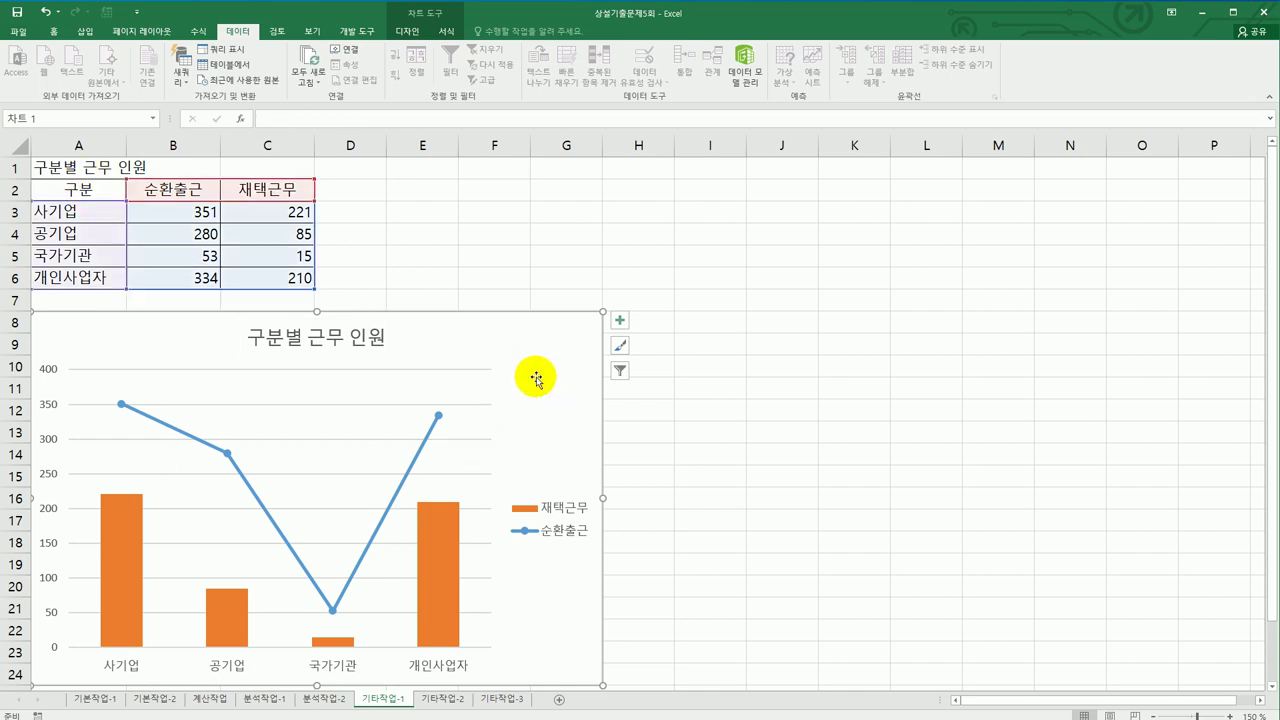
click(405, 30)
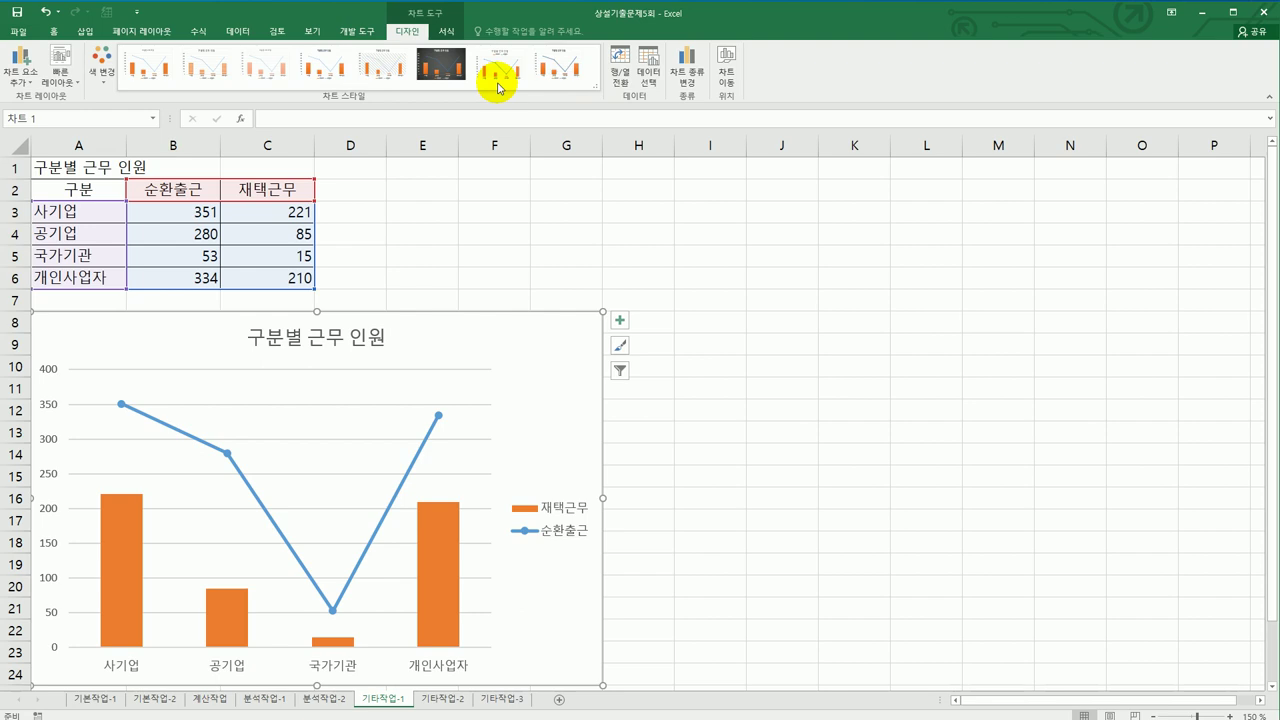
click(495, 74)
click(556, 72)
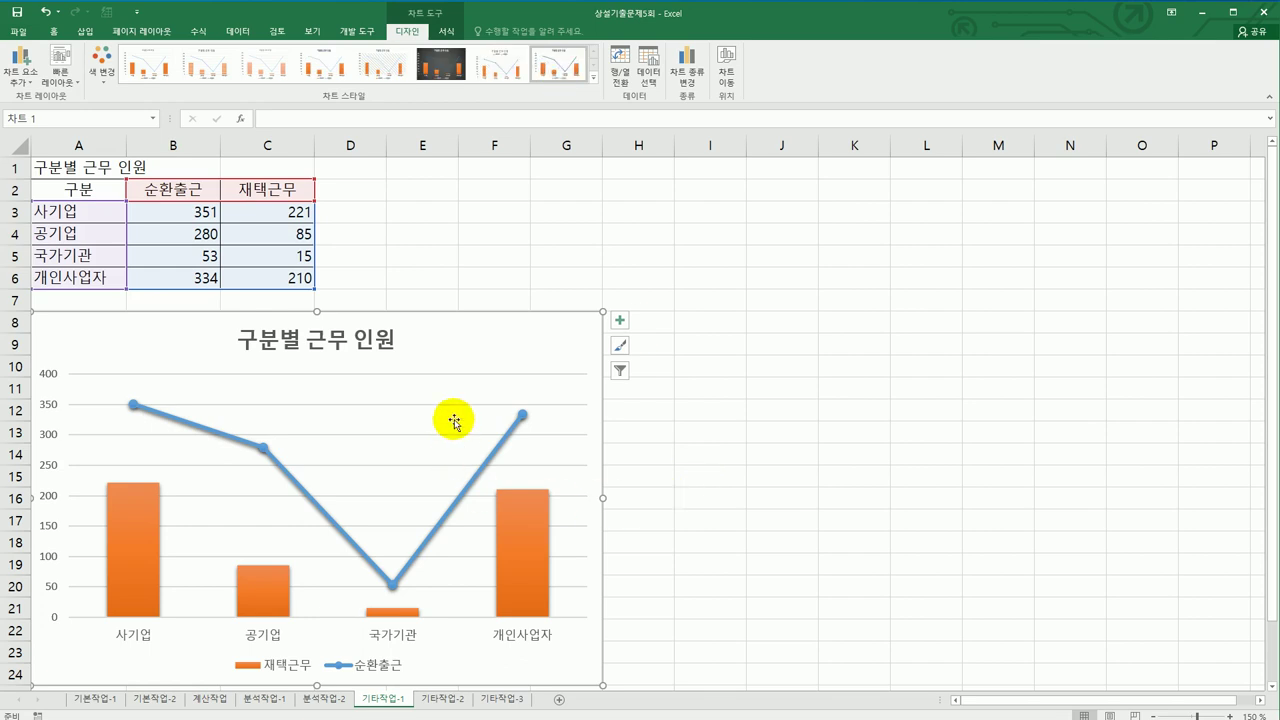
- Apply the 미세 효과 - 파랑, 강조 1 shape style to the chart's plot area
click(441, 391)
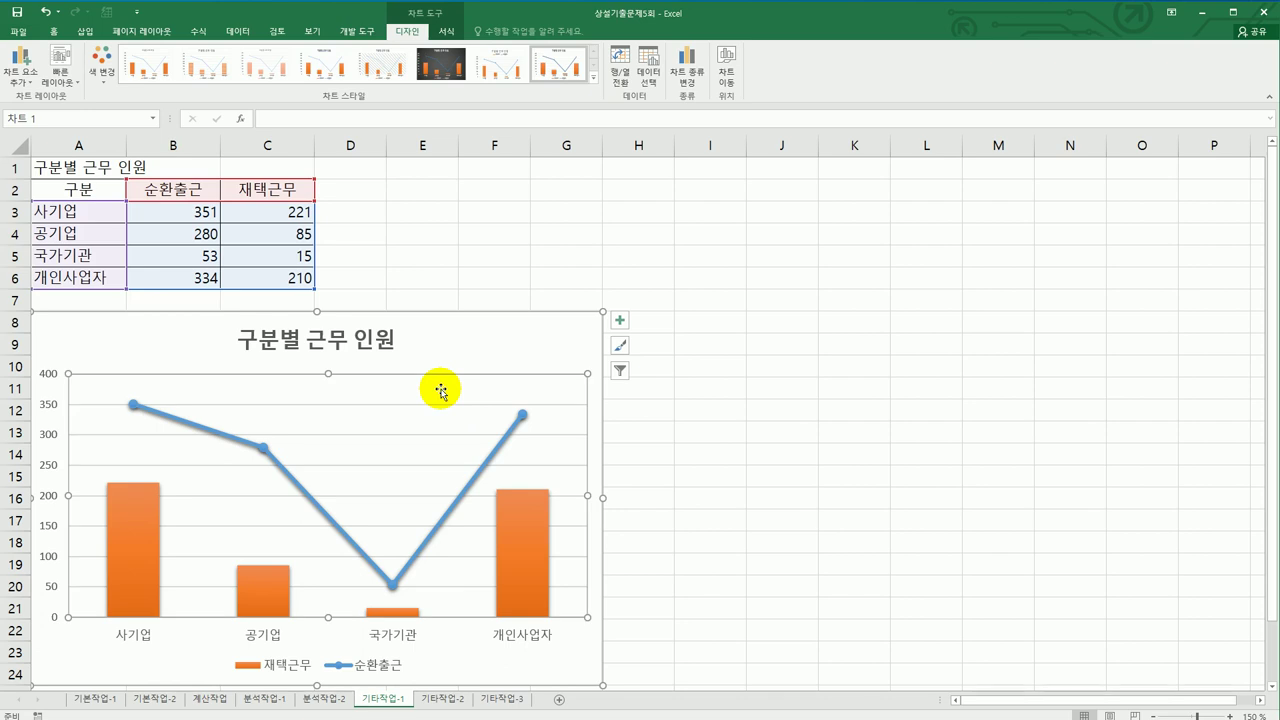
click(444, 31)
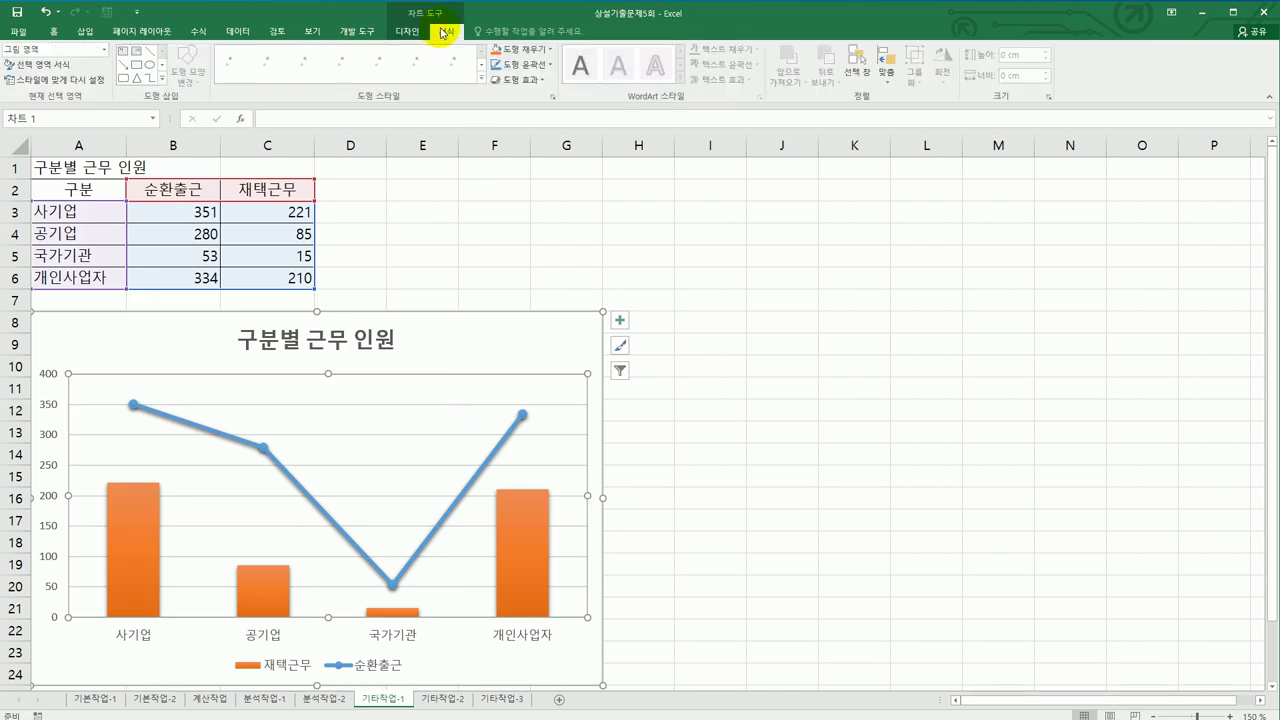
click(480, 81)
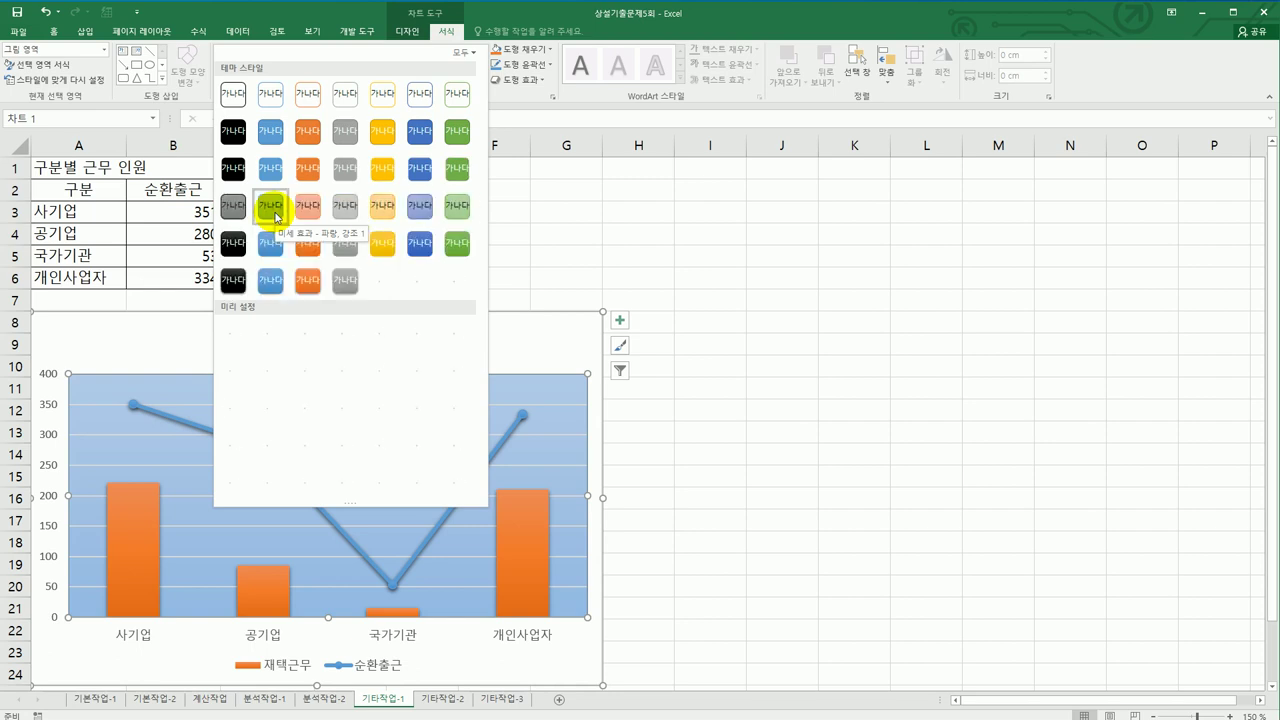
click(275, 215)
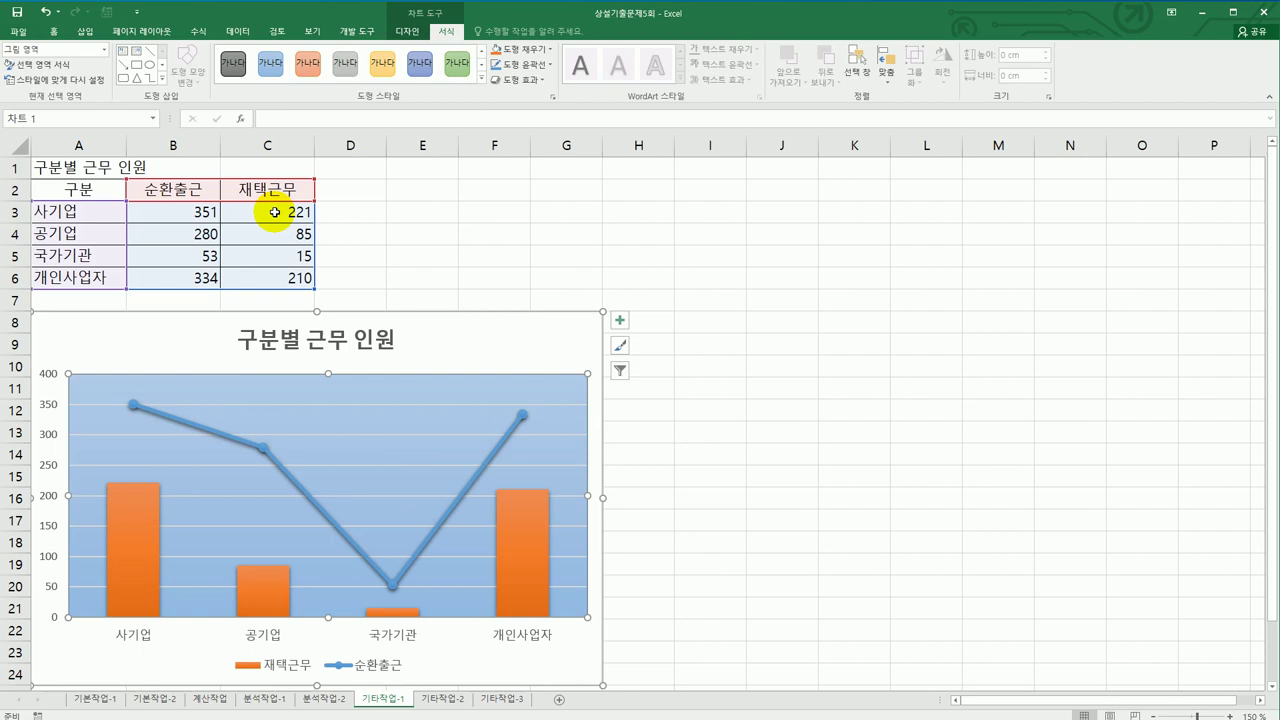
- Set the chart legend's position to 위쪽
click(620, 322)
click(735, 430)
click(780, 442)
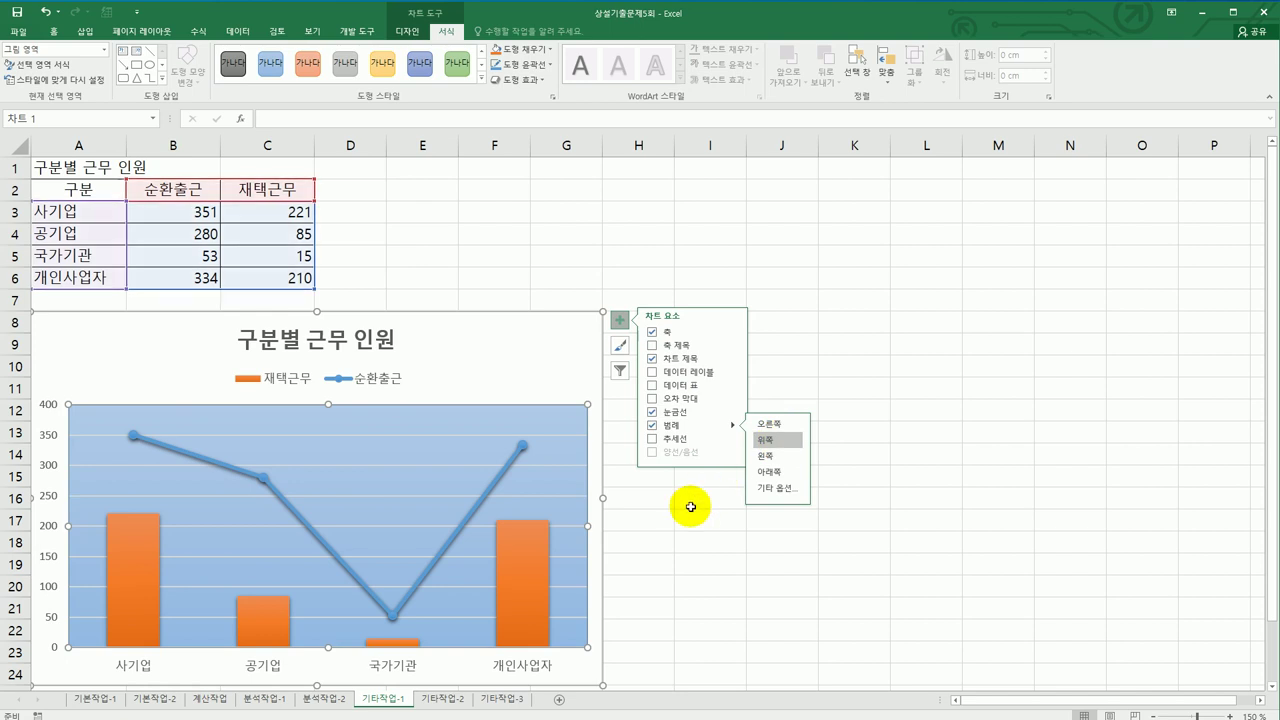
- Add data labels to the 순환출근 series with the 위쪽 position
click(488, 494)
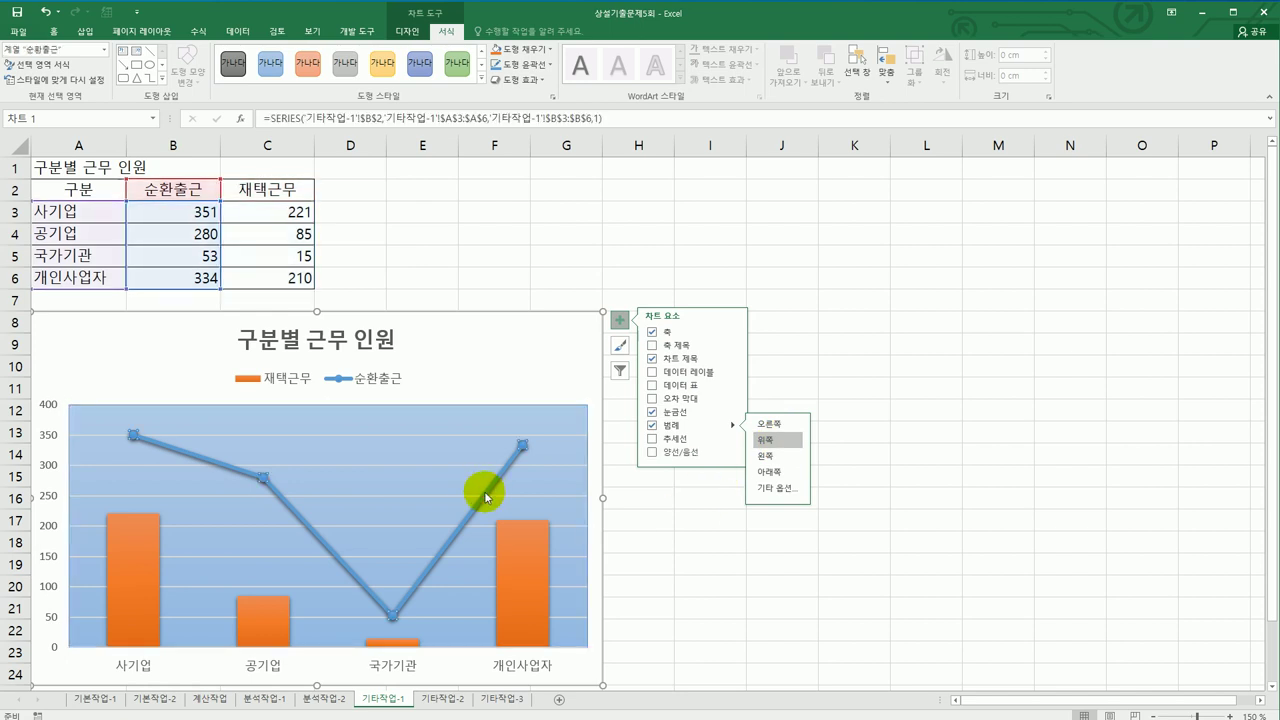
scroll(488, 494, down, 1)
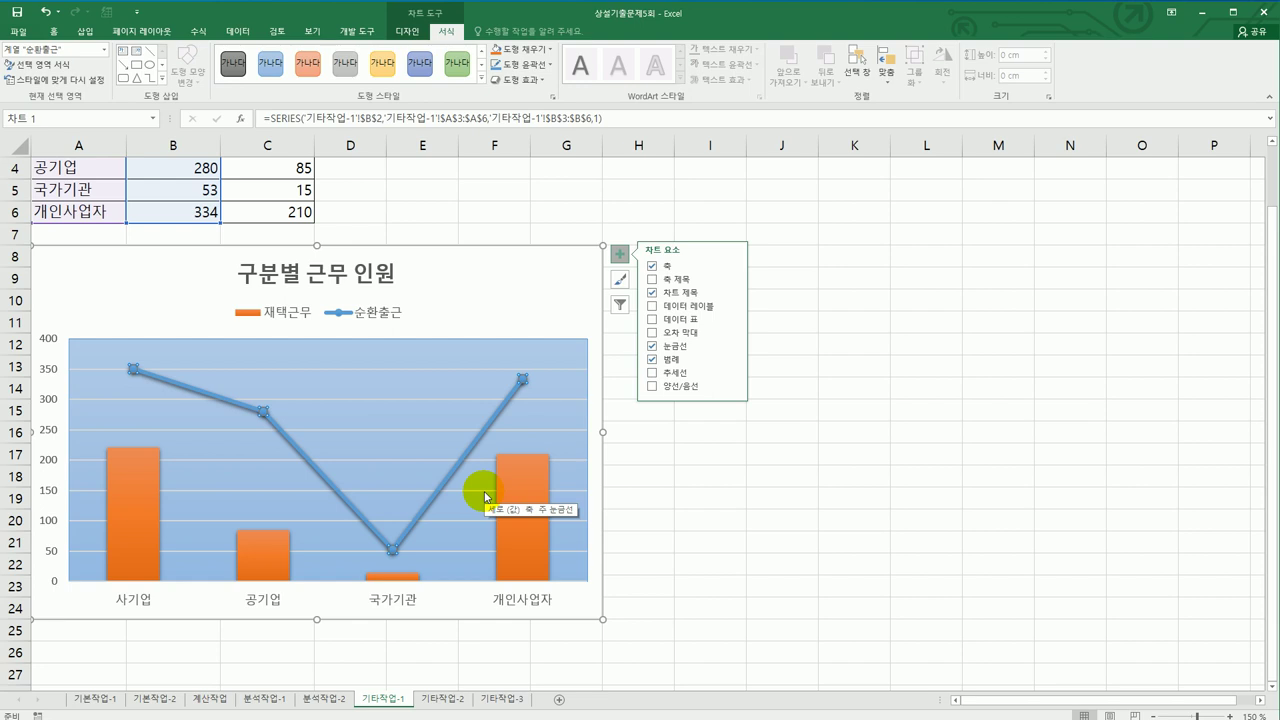
click(735, 308)
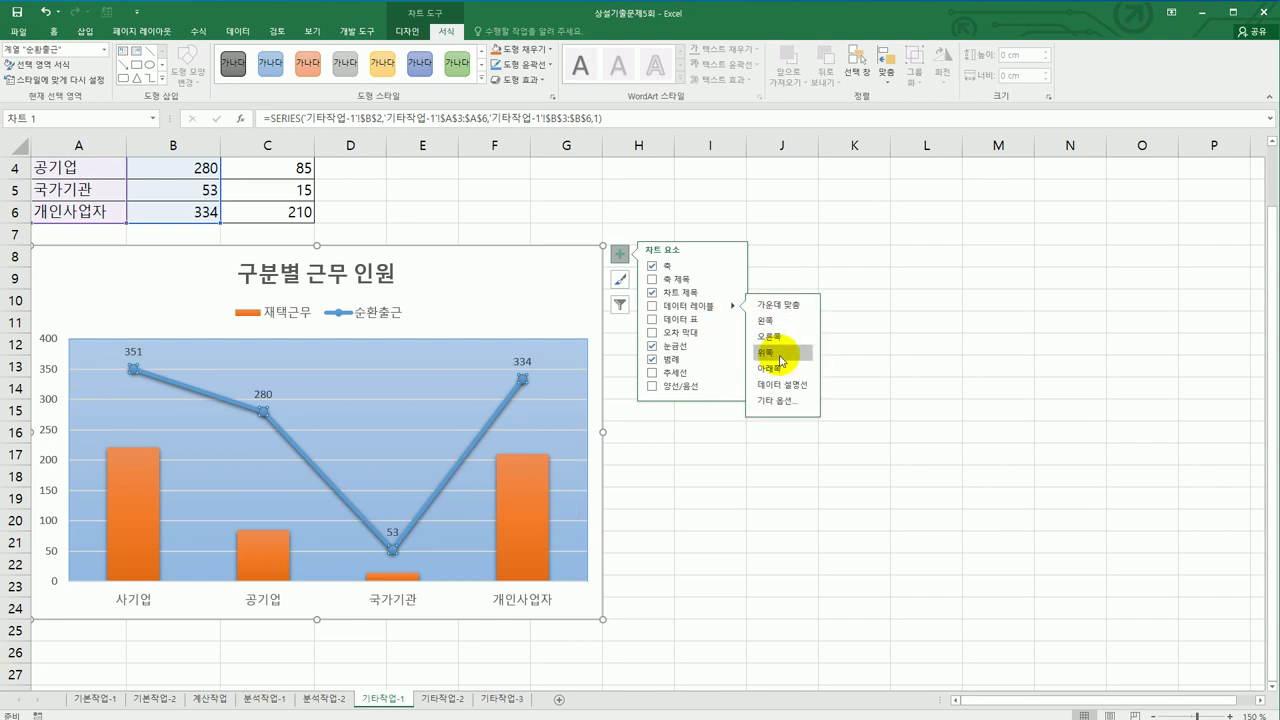
click(781, 355)
- Change the shape of the 순환출근 data labels to 타원형 설명선
click(528, 362)
right_click(528, 362)
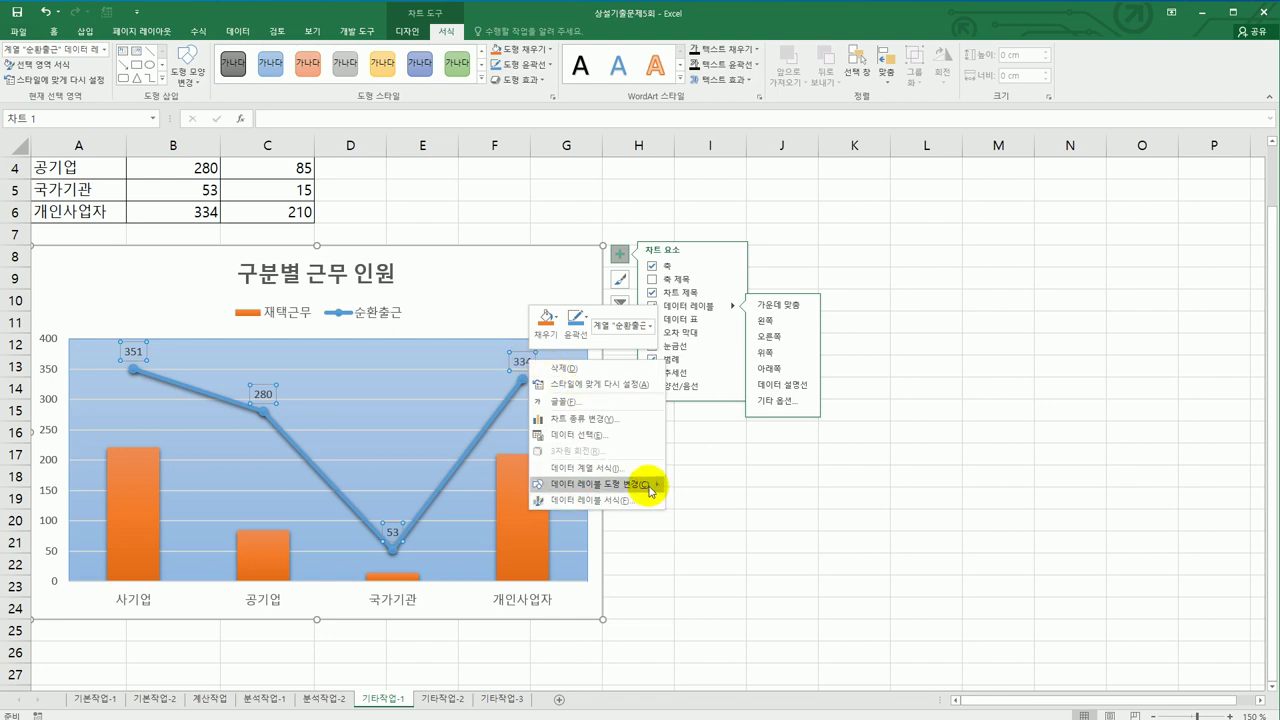
mouse_move(651, 490)
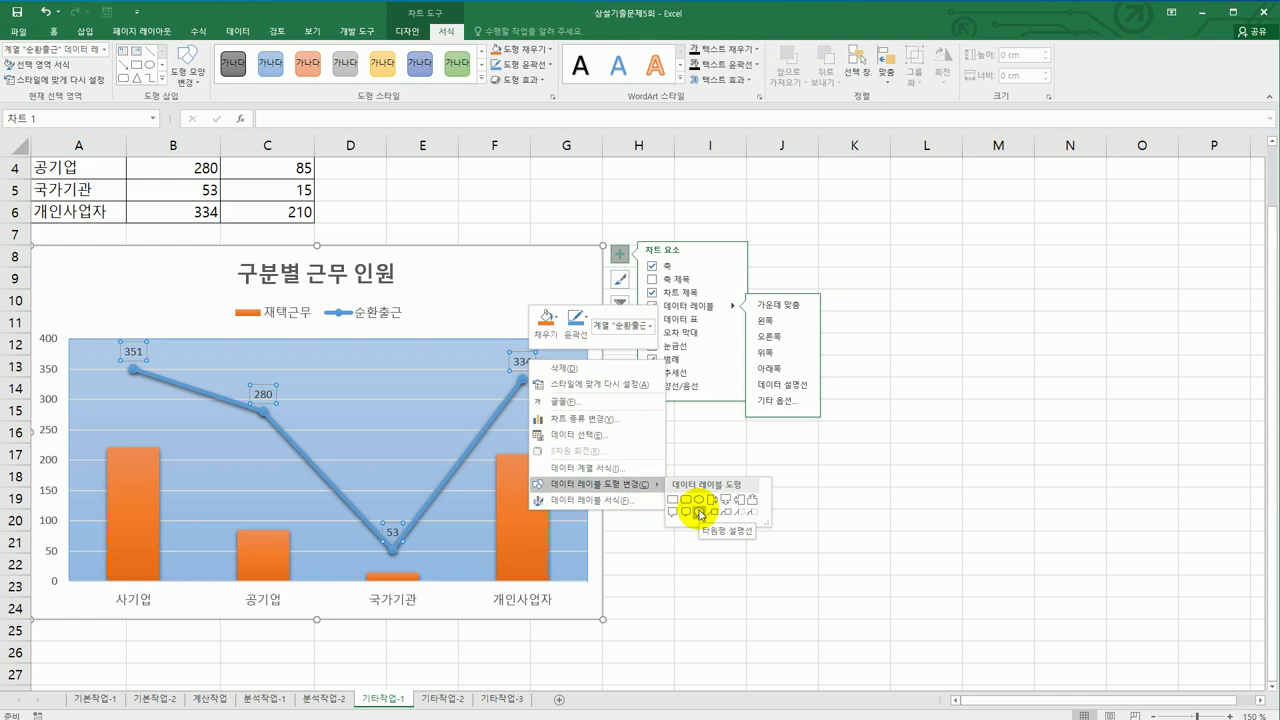
click(700, 513)
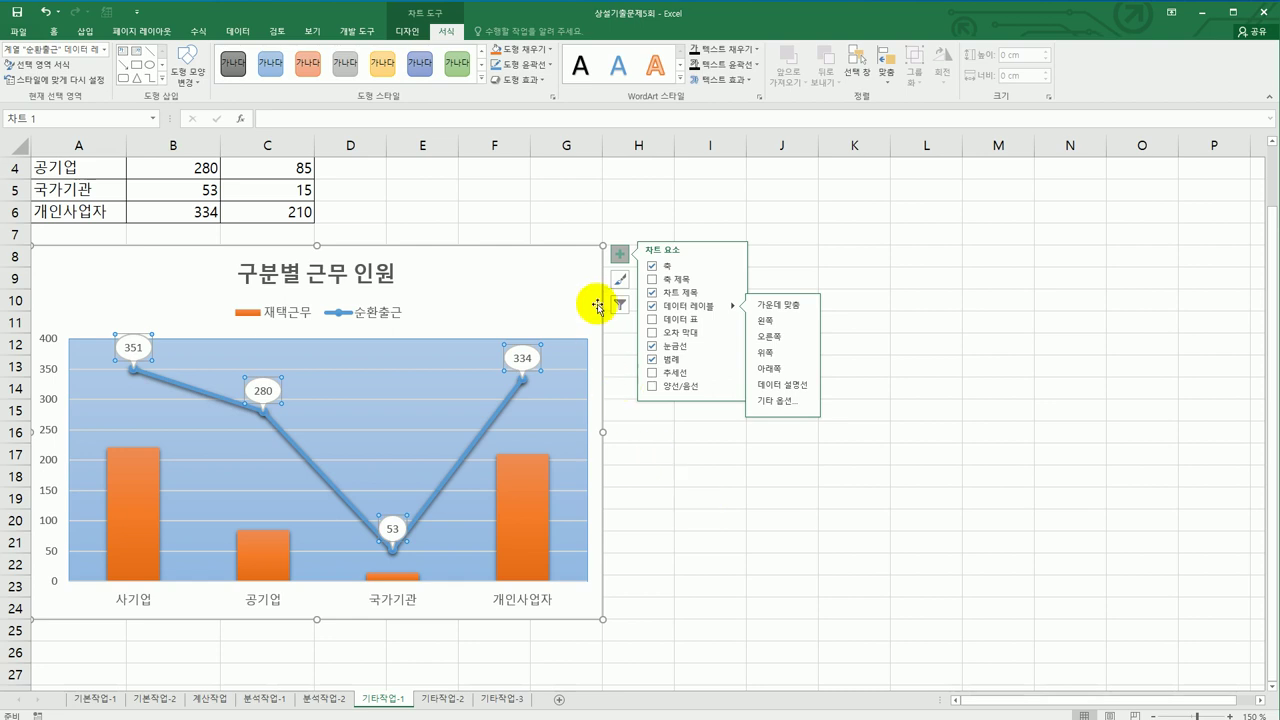
- Enable 둥근 모서리 for the chart area's border
click(584, 272)
right_click(583, 271)
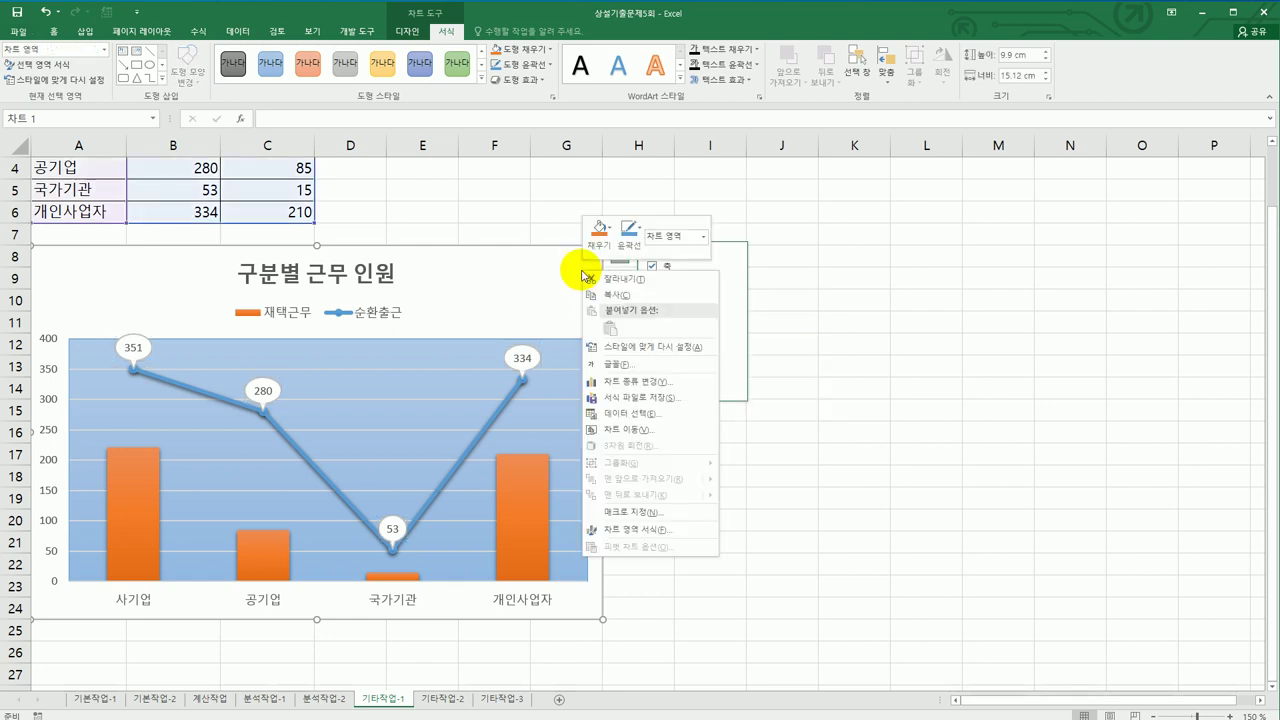
click(680, 529)
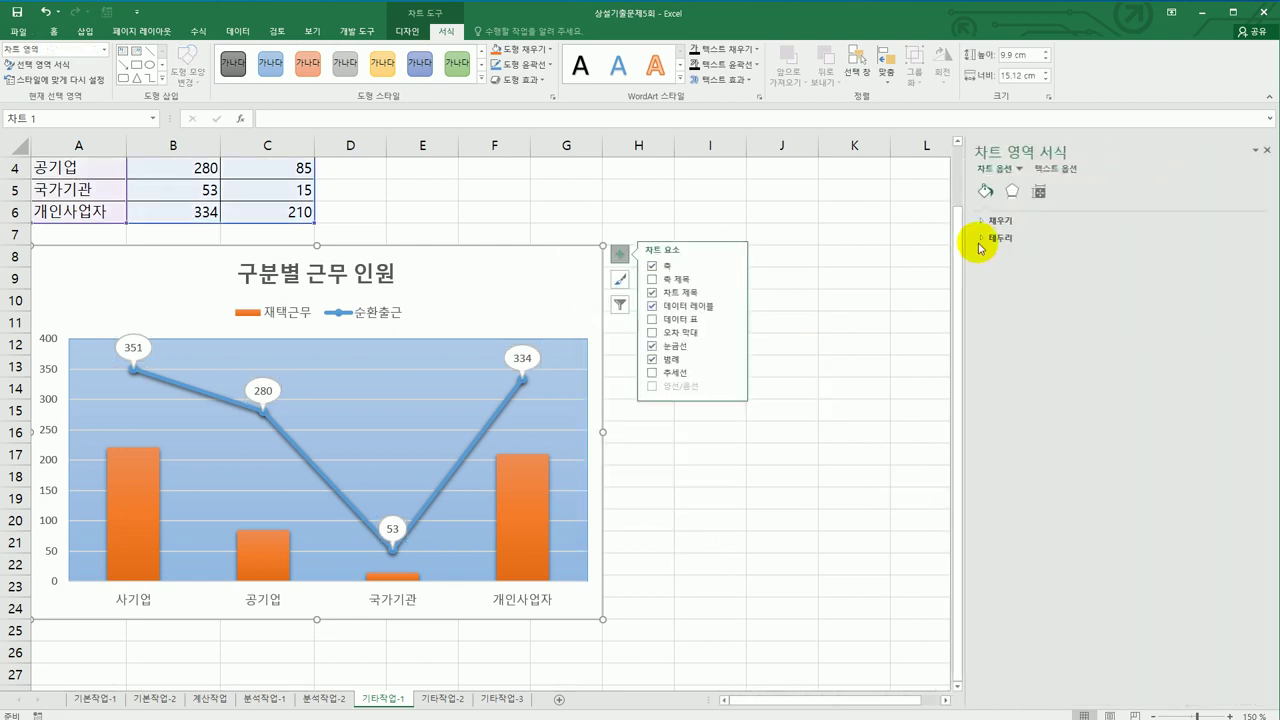
click(994, 238)
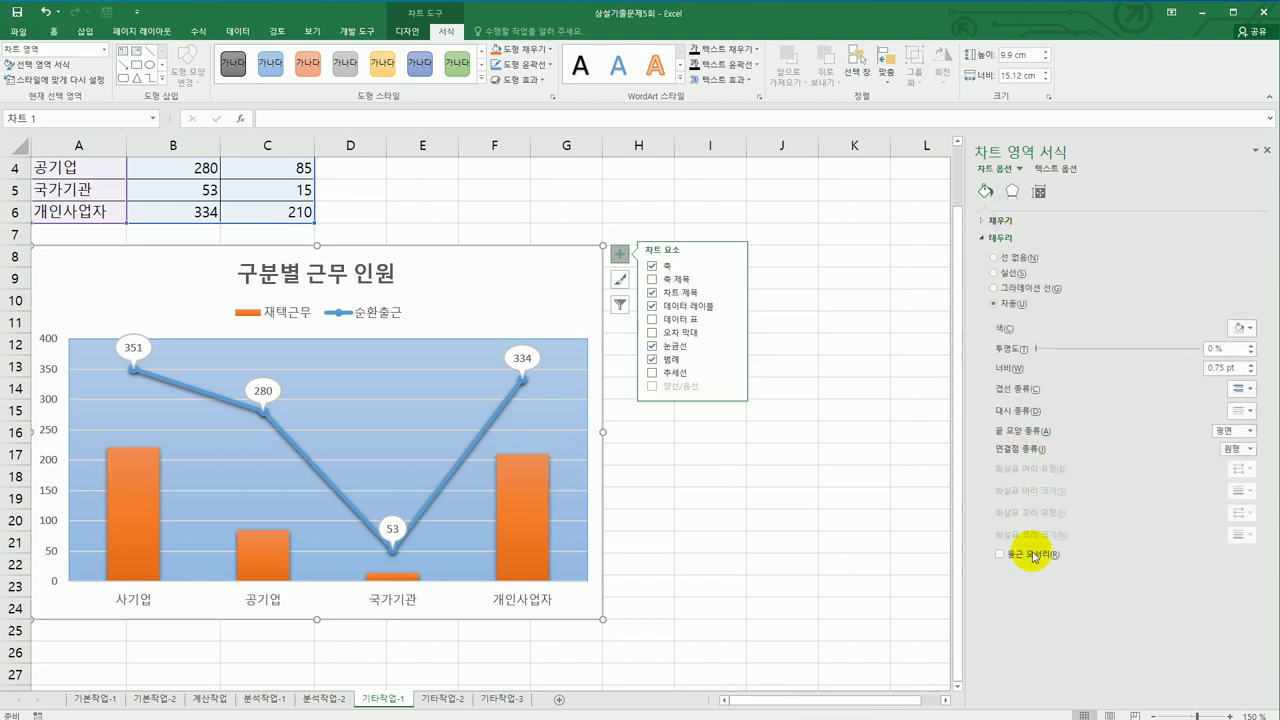
click(1033, 556)
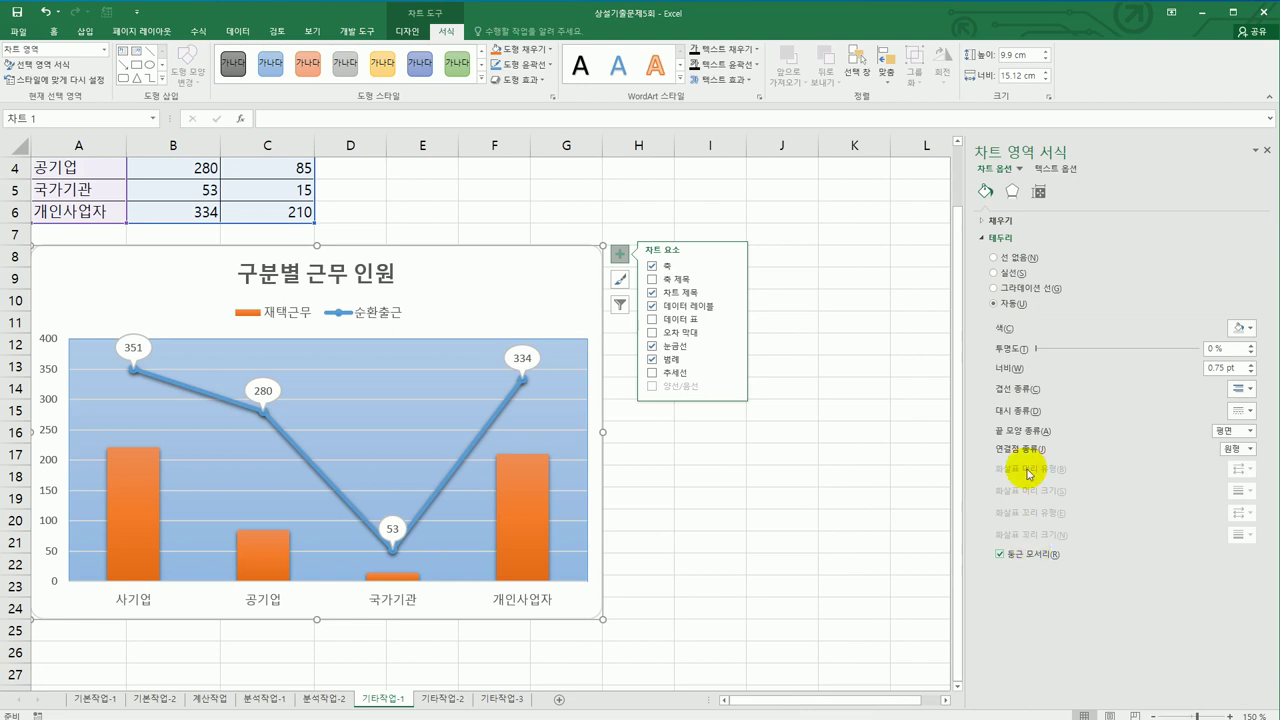
- Apply the centre preset of the 안쪽 shadows to the chart area and deselect the chart
click(1010, 190)
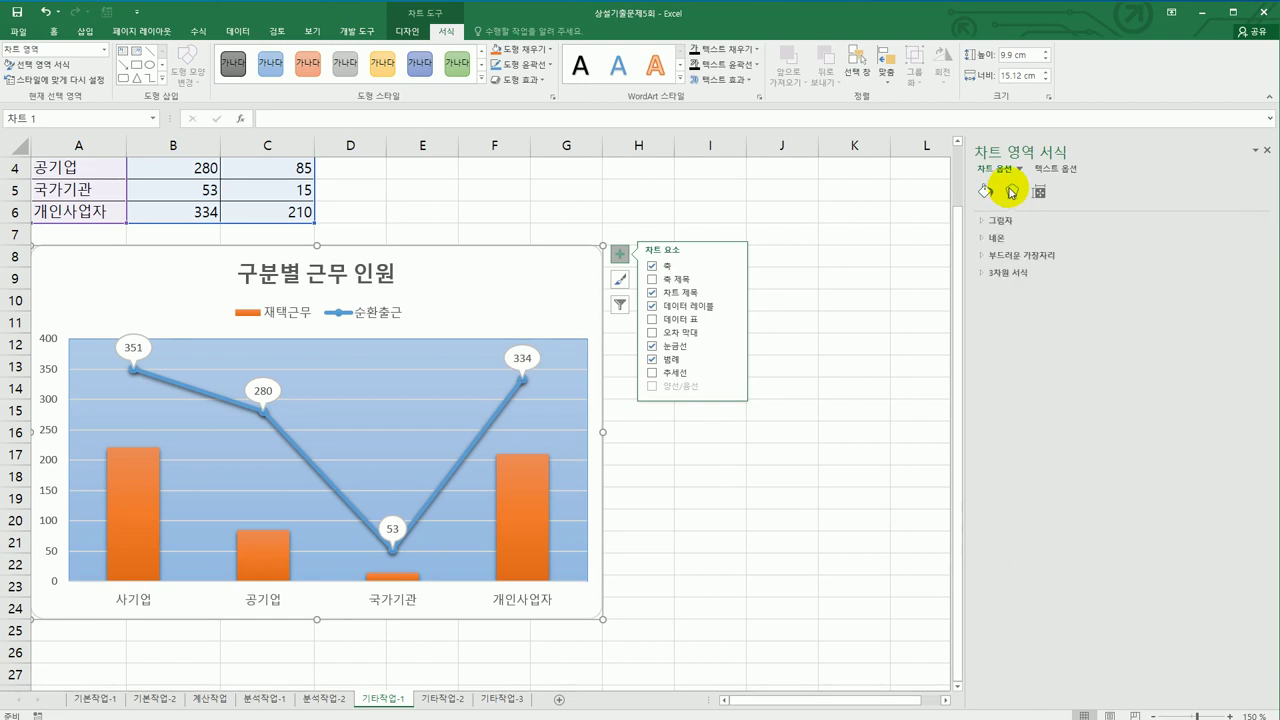
click(1012, 220)
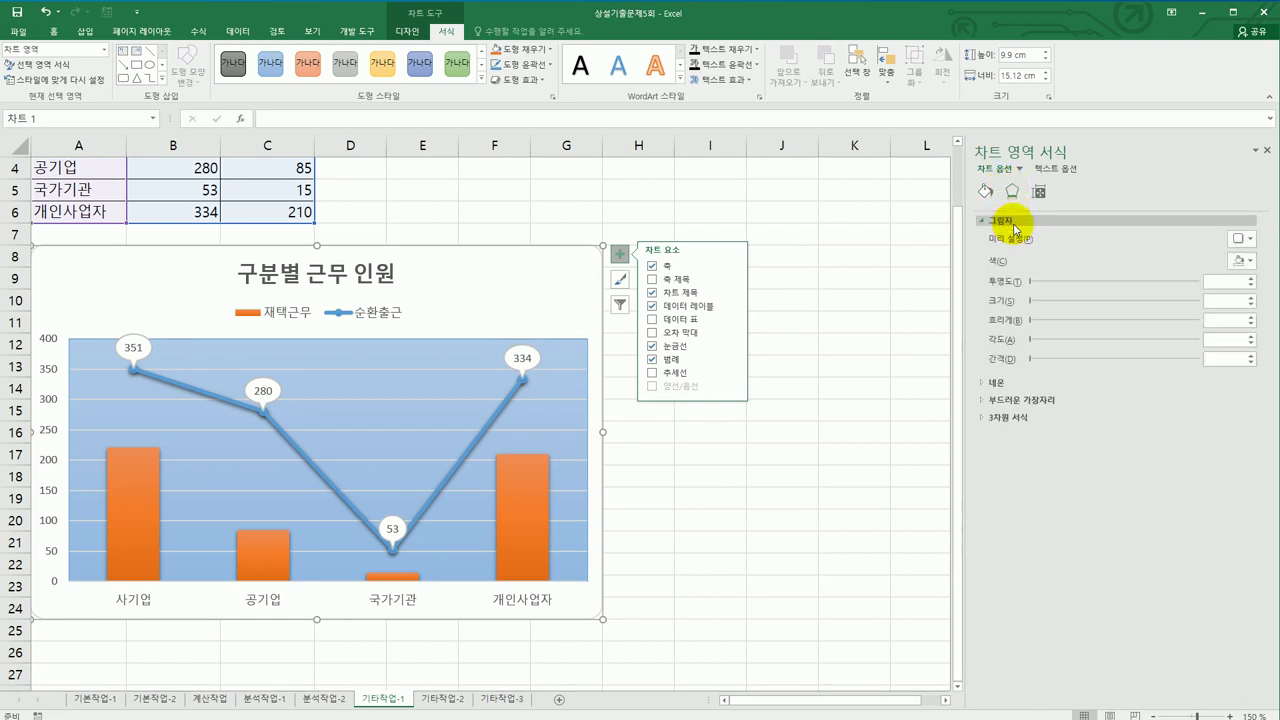
click(1247, 240)
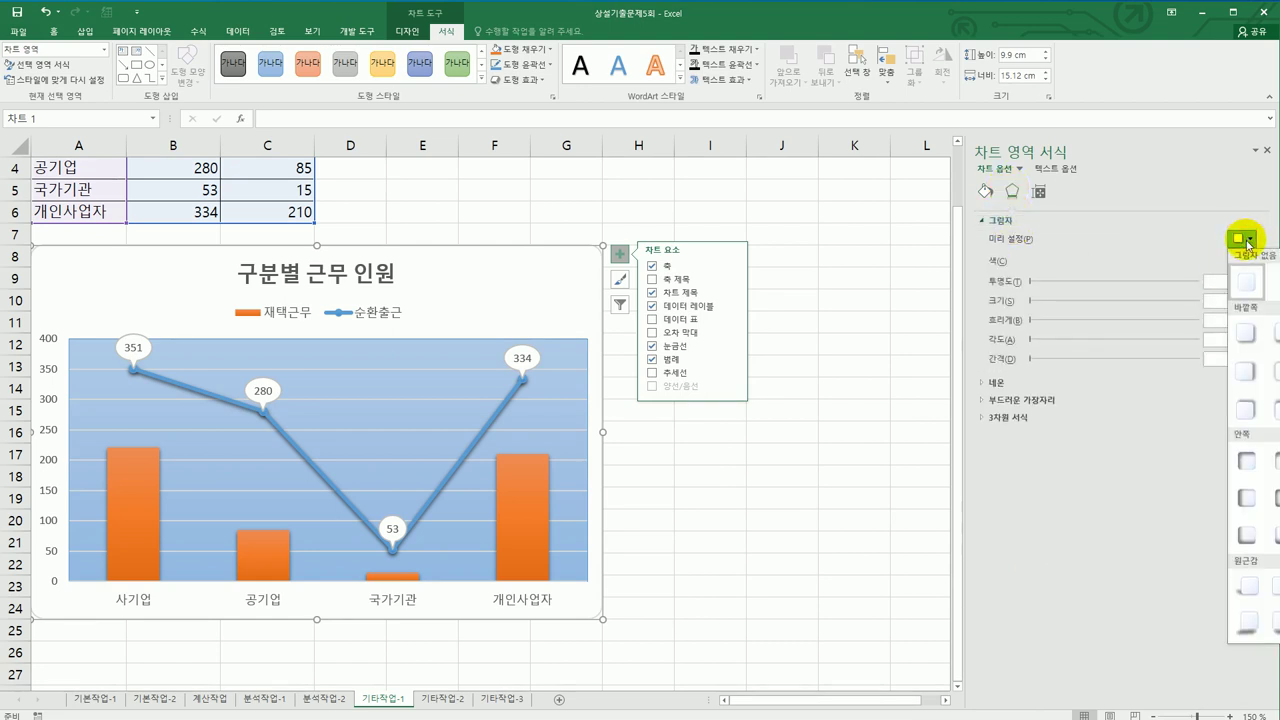
click(1266, 502)
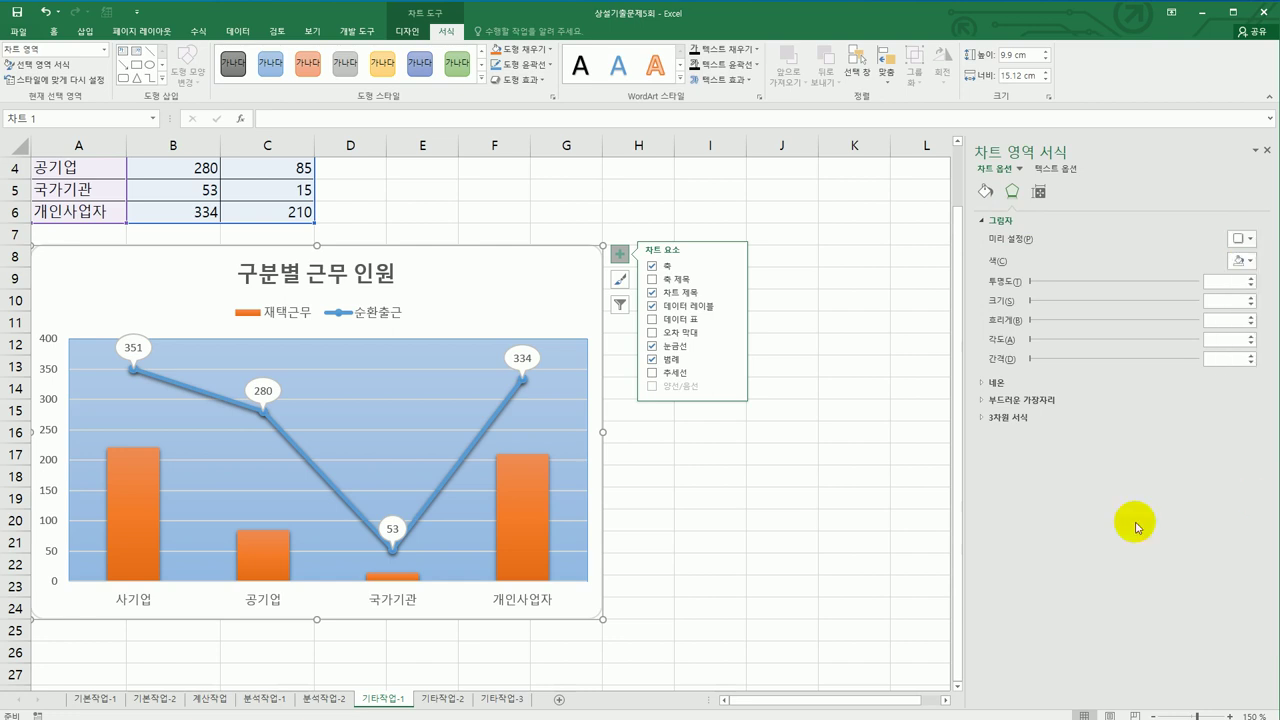
click(792, 602)
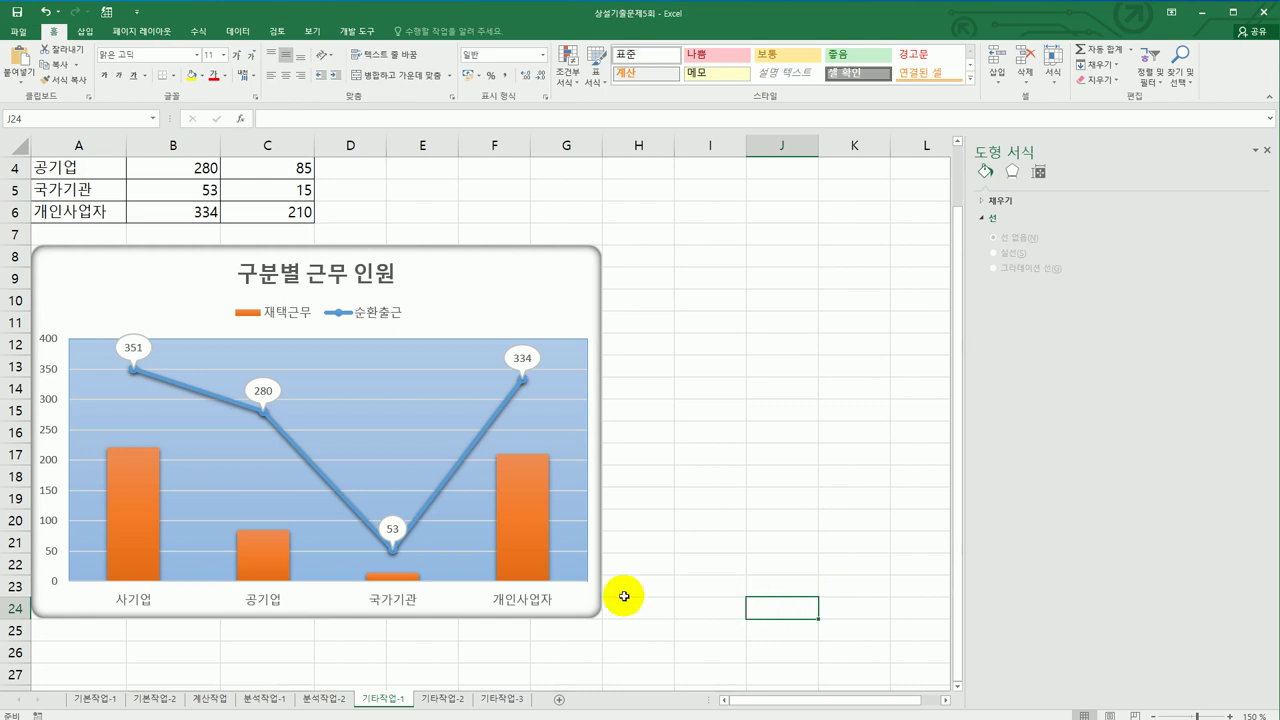
- Switch to the 기타작업-2 sheet and close the 도형 서식 pane
click(463, 702)
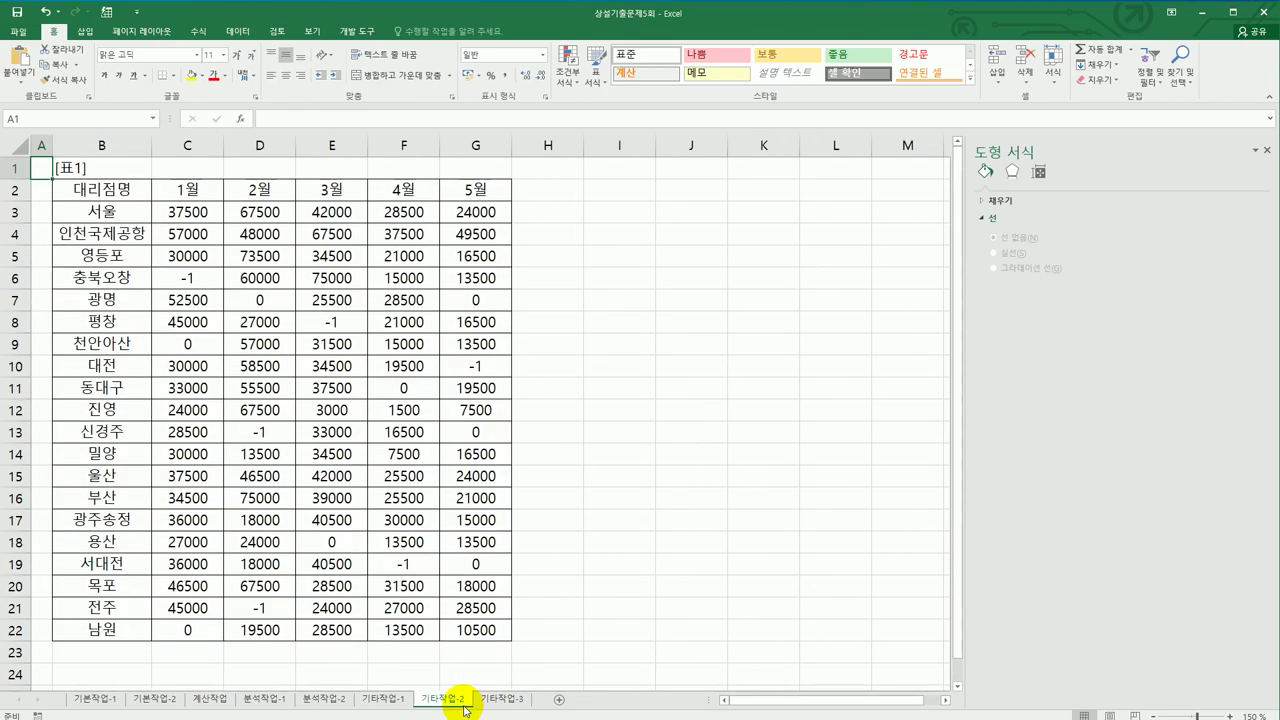
click(689, 542)
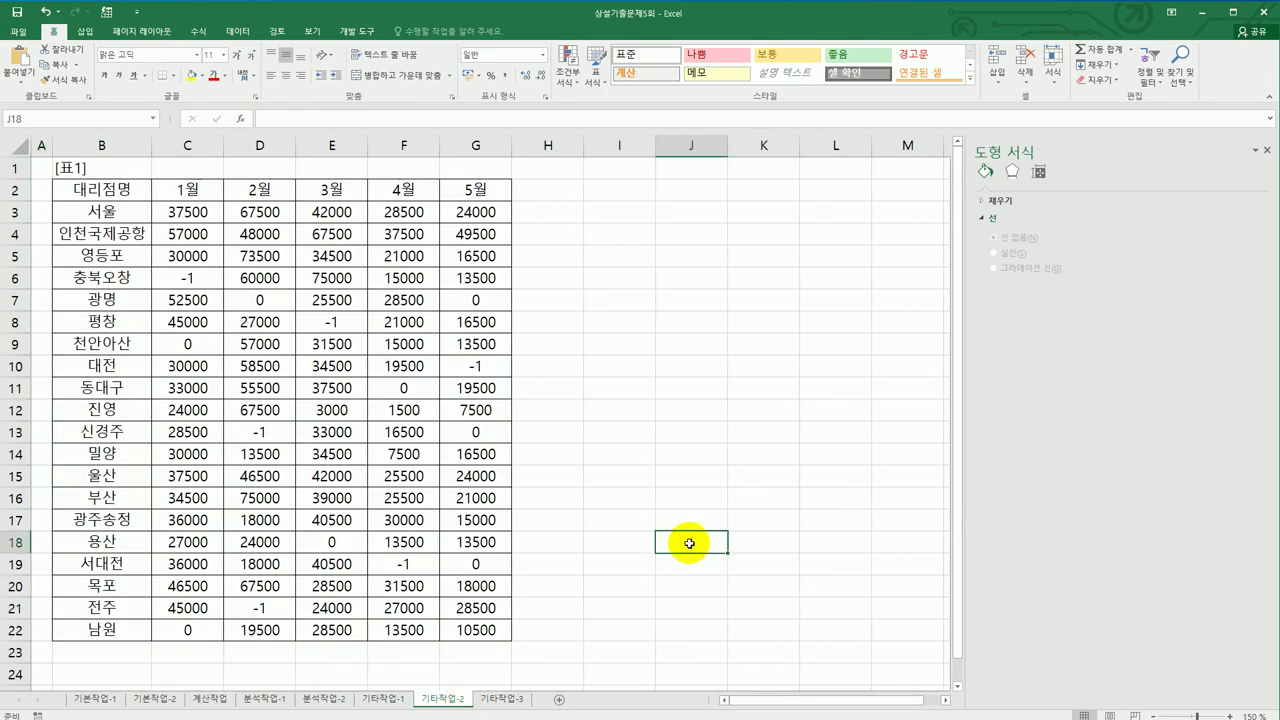
click(1267, 149)
click(722, 383)
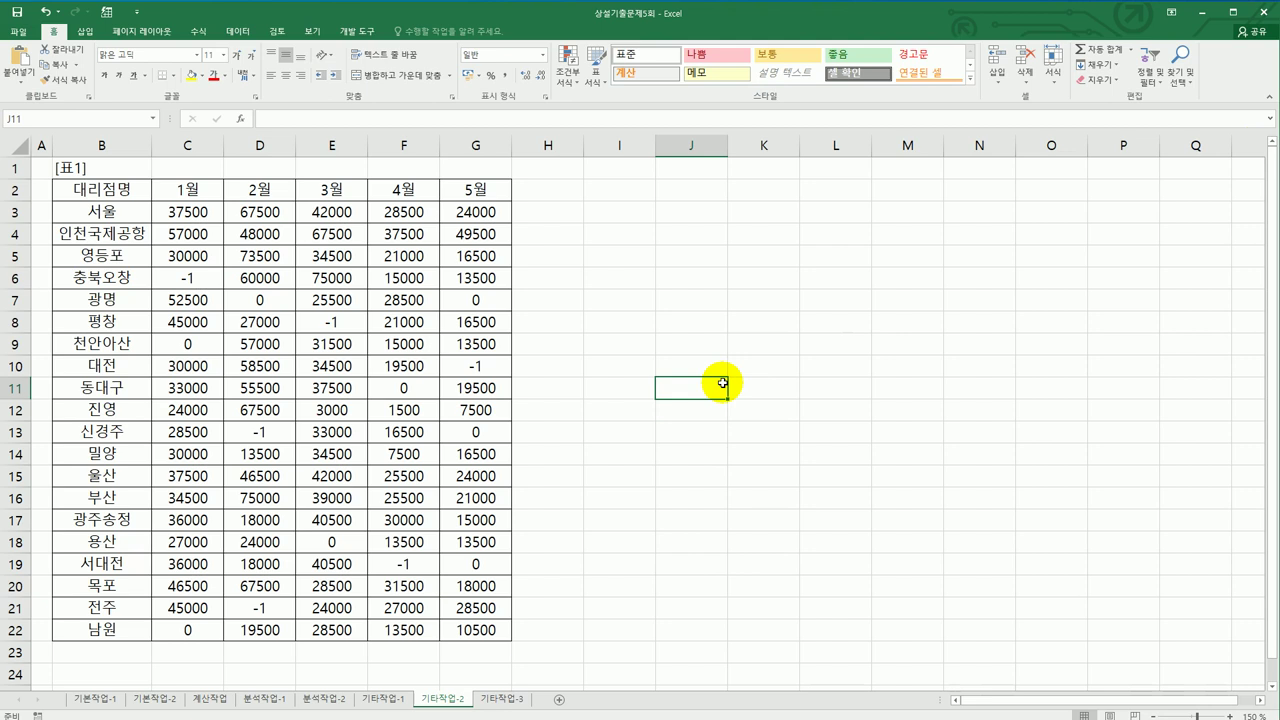
- Start recording a macro named 서식설정, stored in 현재 통합 문서, with an empty cell outside the table selected
click(626, 210)
click(355, 31)
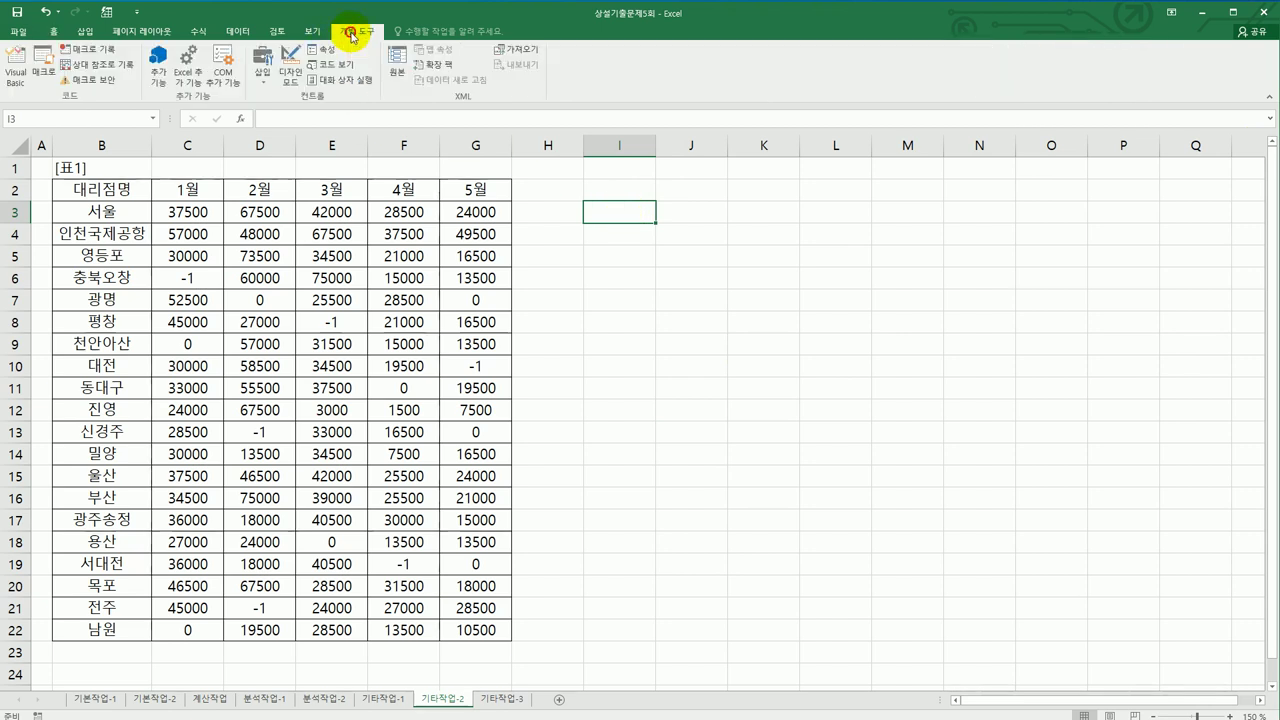
click(96, 52)
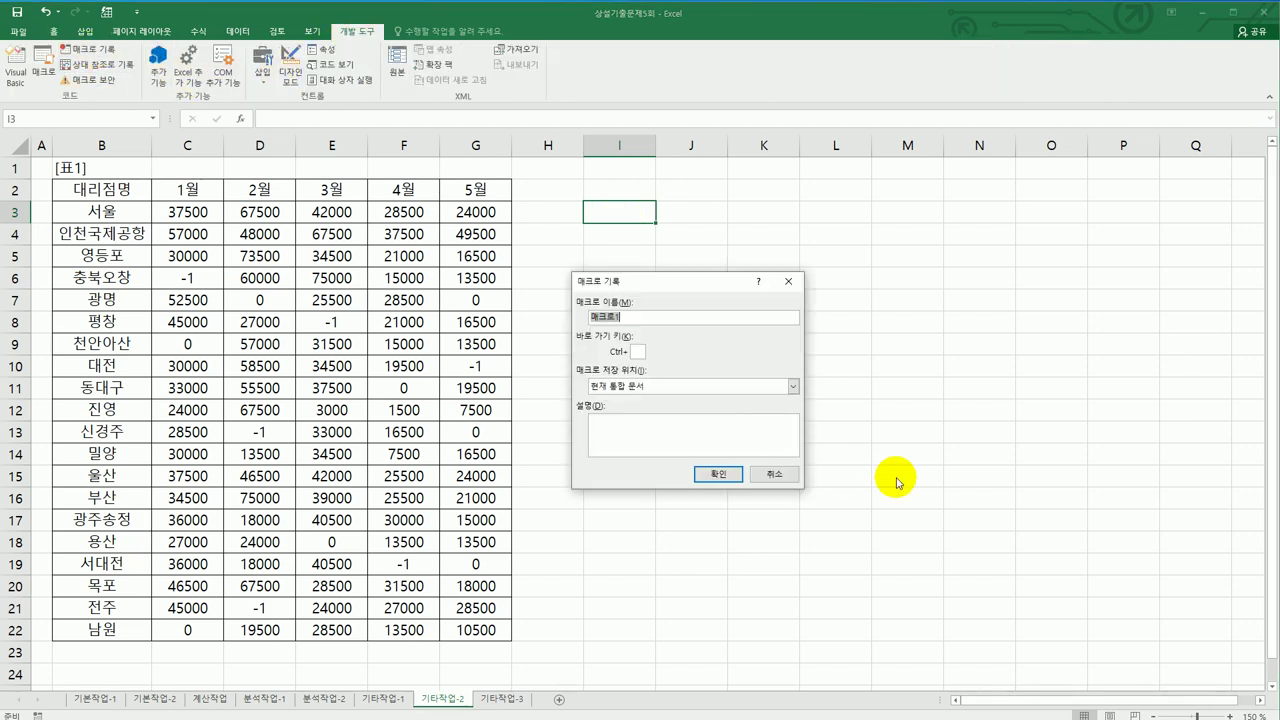
text(서식설정)
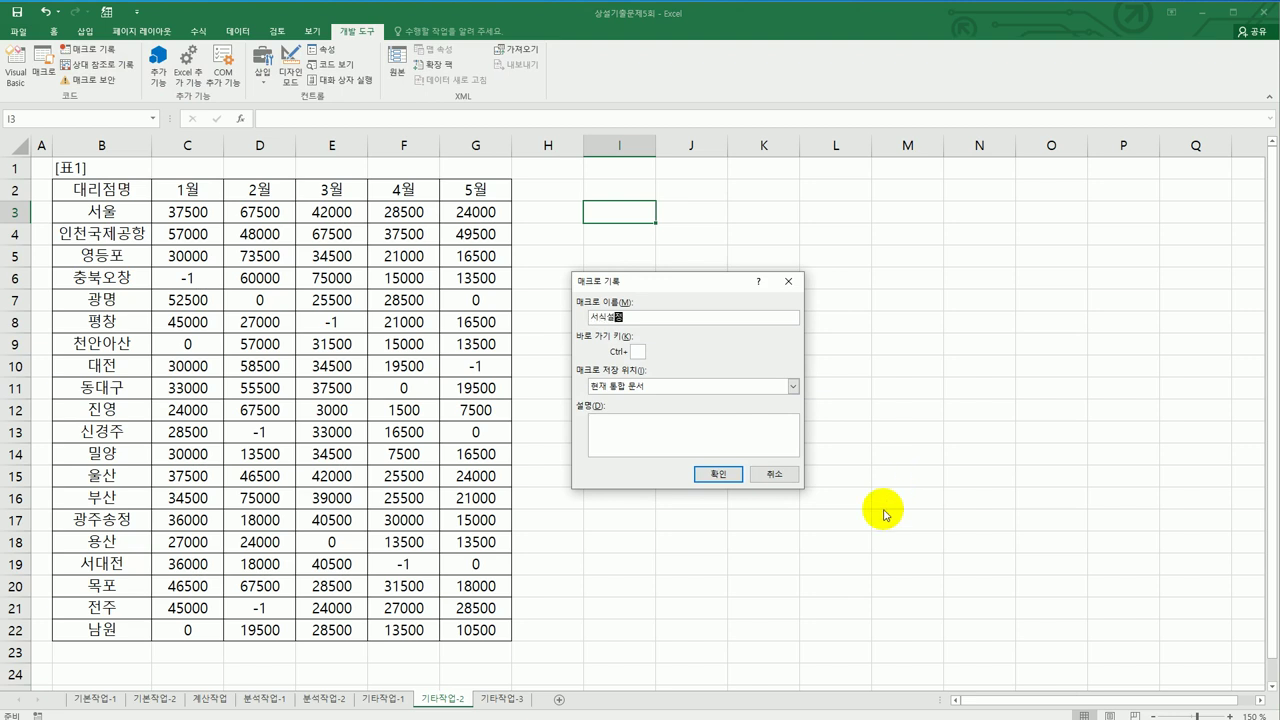
click(716, 476)
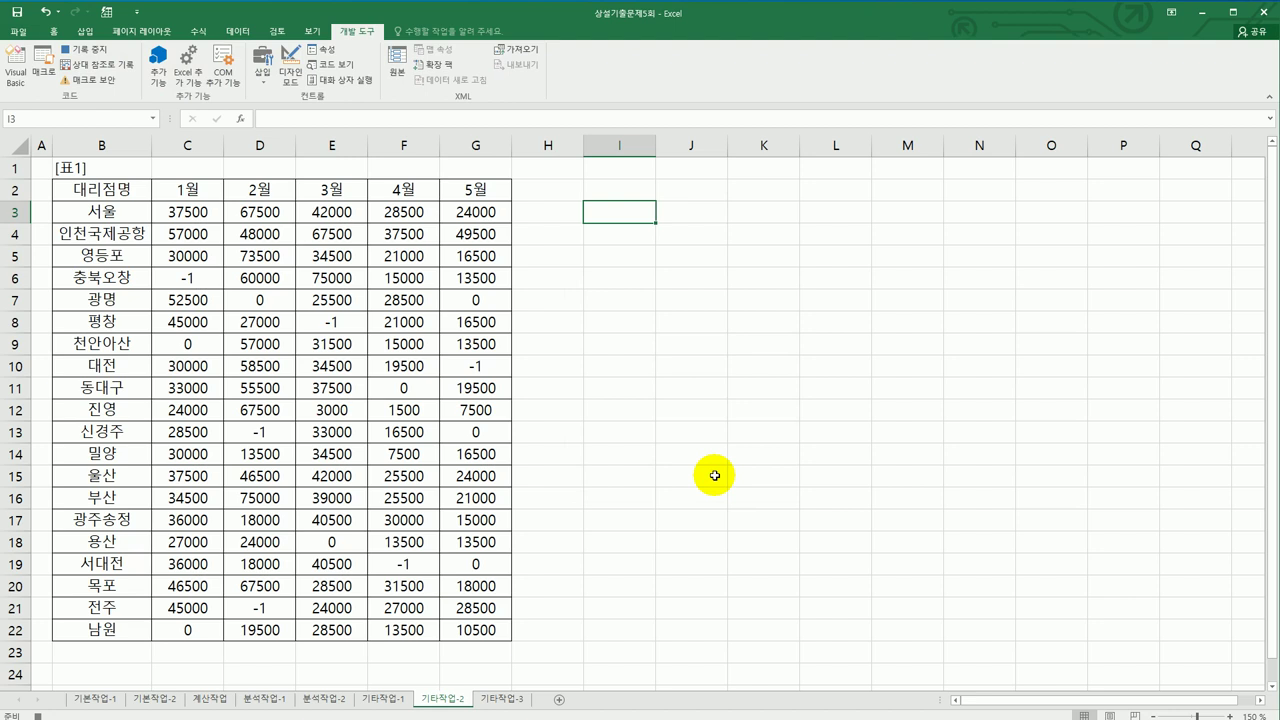
- Begin a custom number format for C3:G22 with the section [파랑][=-1]"반품" for values equal to -1
drag(195, 214, 470, 630)
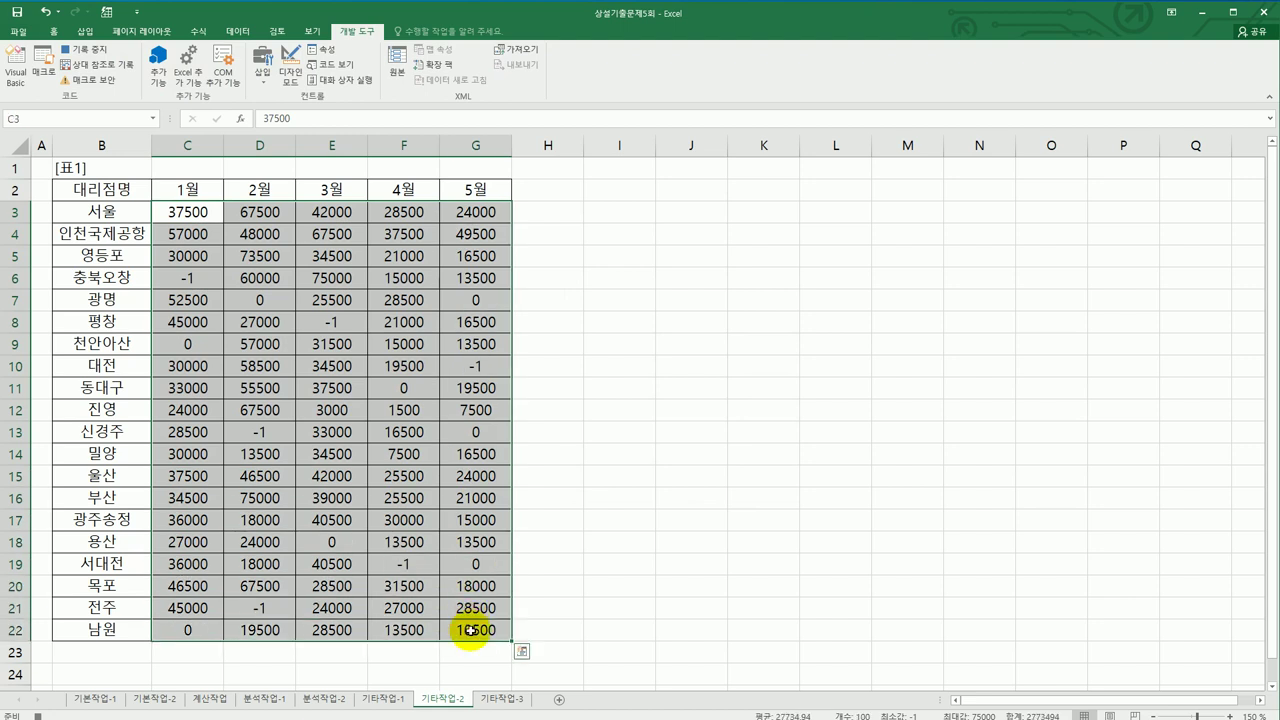
right_click(414, 257)
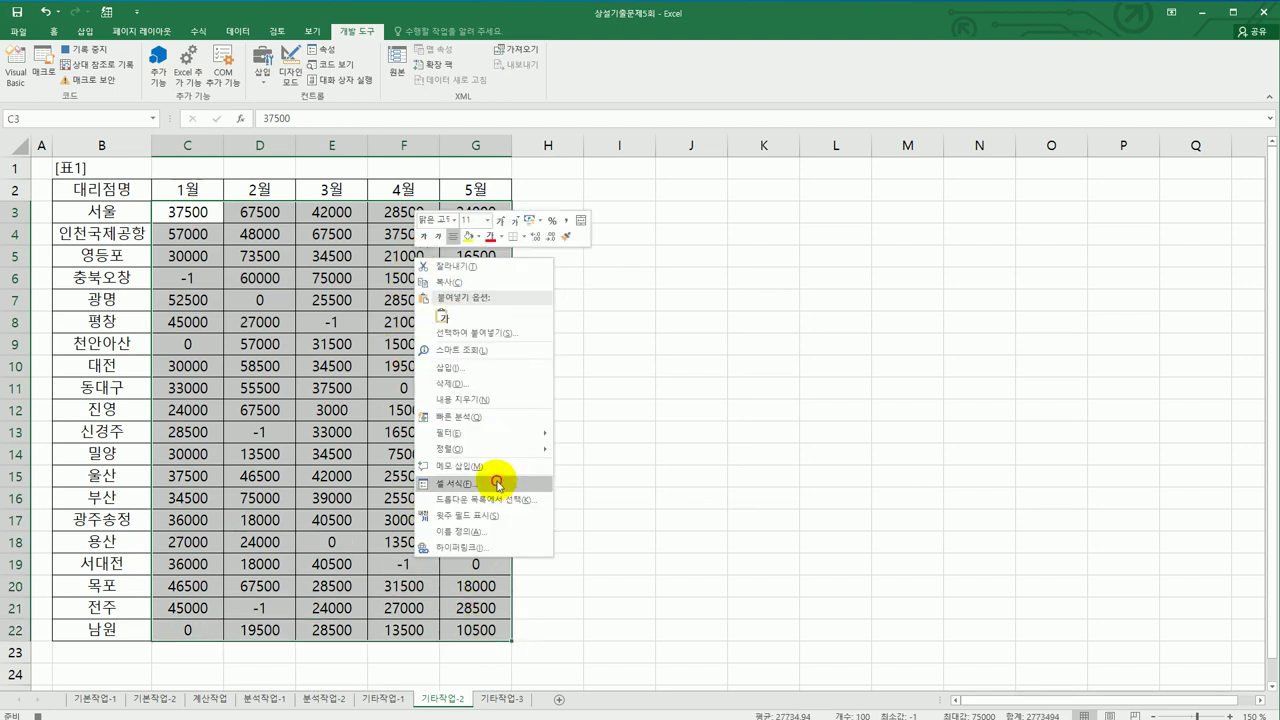
click(500, 484)
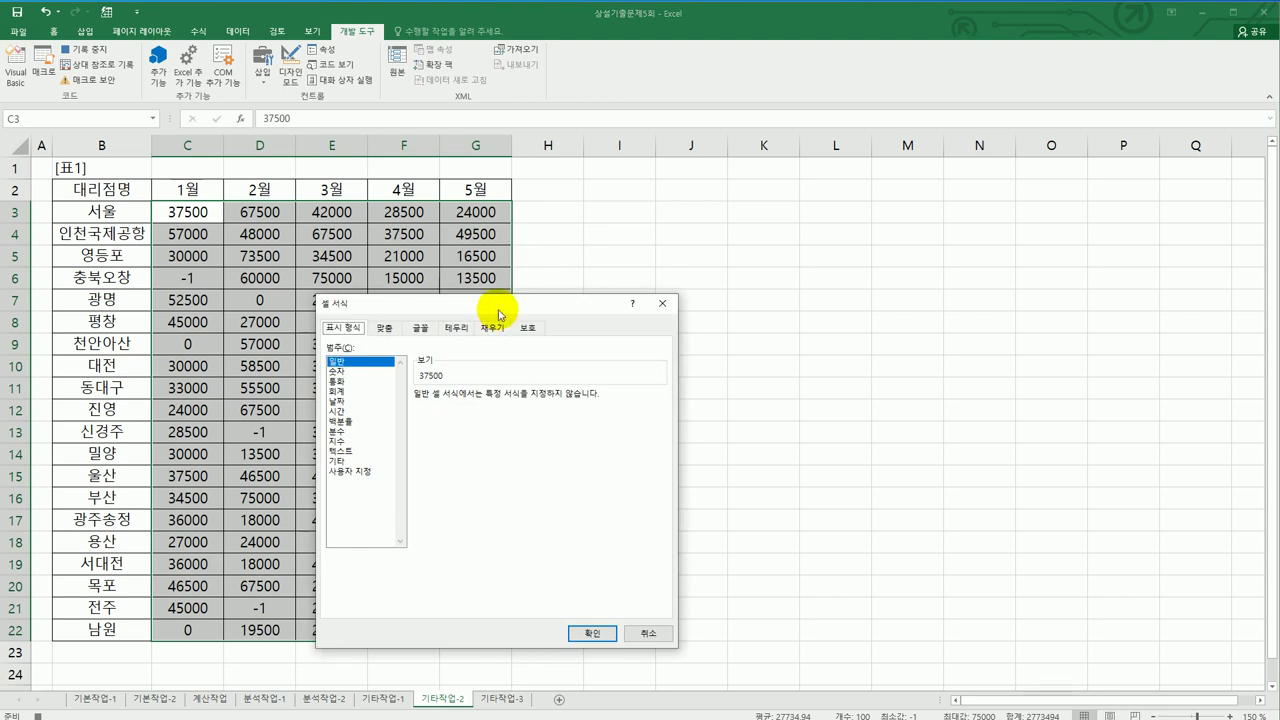
drag(500, 308, 849, 220)
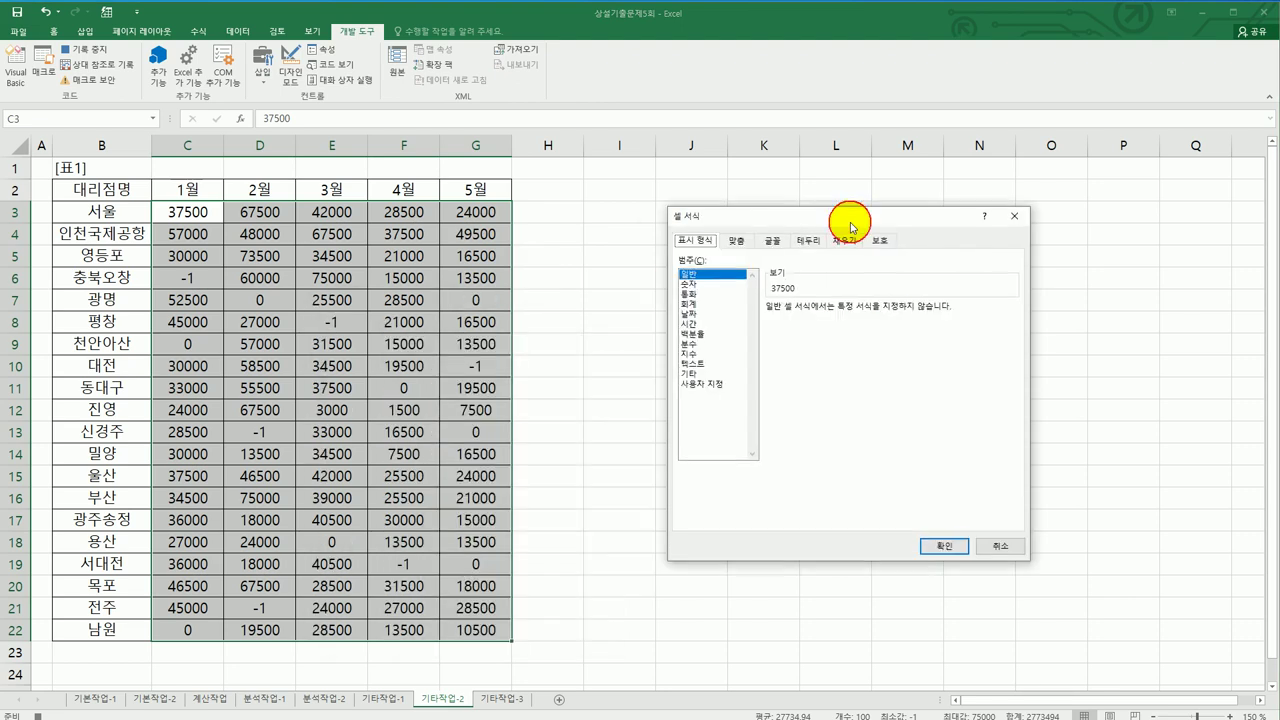
click(707, 380)
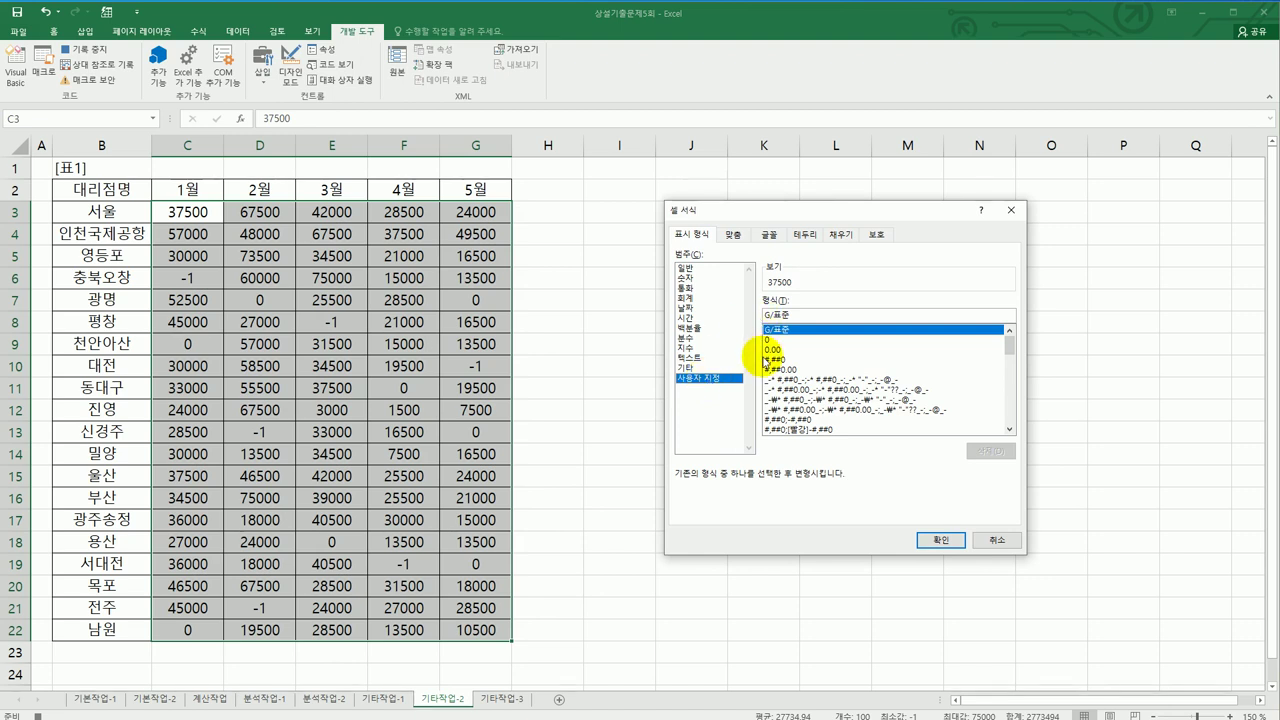
text([파랑][=-1)
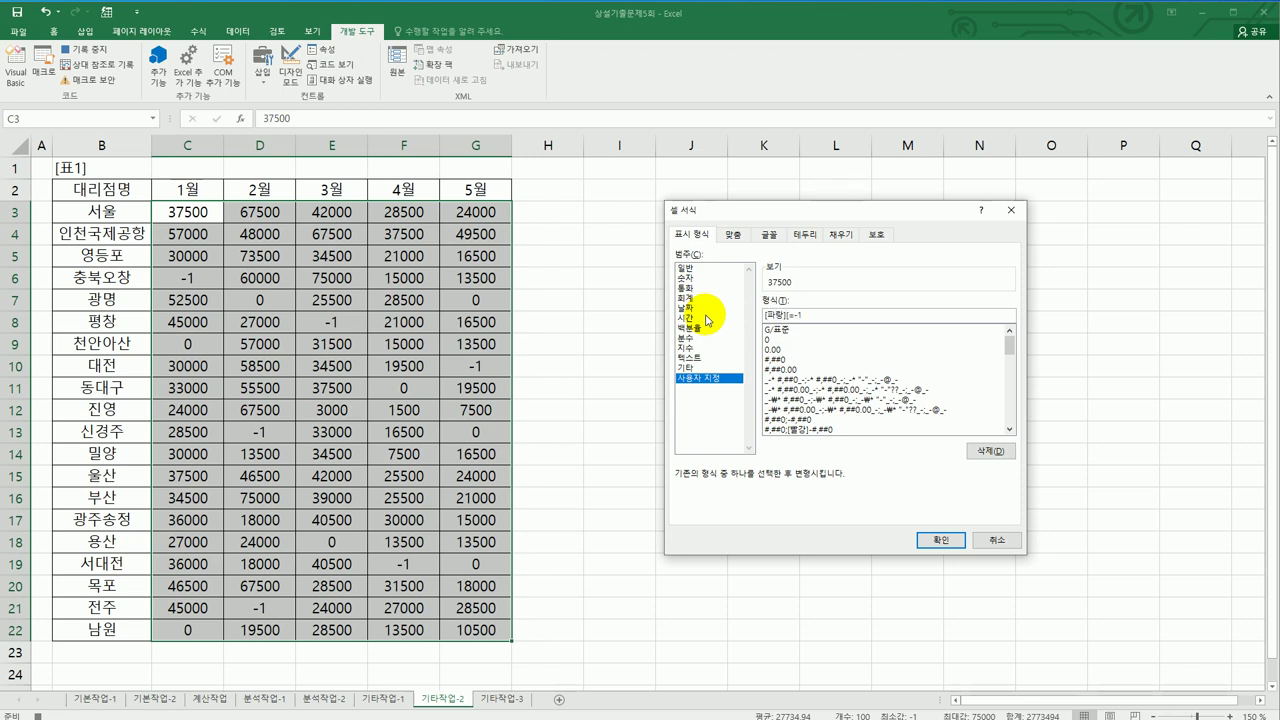
text(])
text("qk)
key(BackSpace)
key(BackSpace)
key(BackSpace)
text(qksvna")
- Add the section [빨강][=0]"※" to the custom number format, separating the sections with semicolons
text(;)
key(BackSpace)
text([0)
text(빨강])
text([=0)
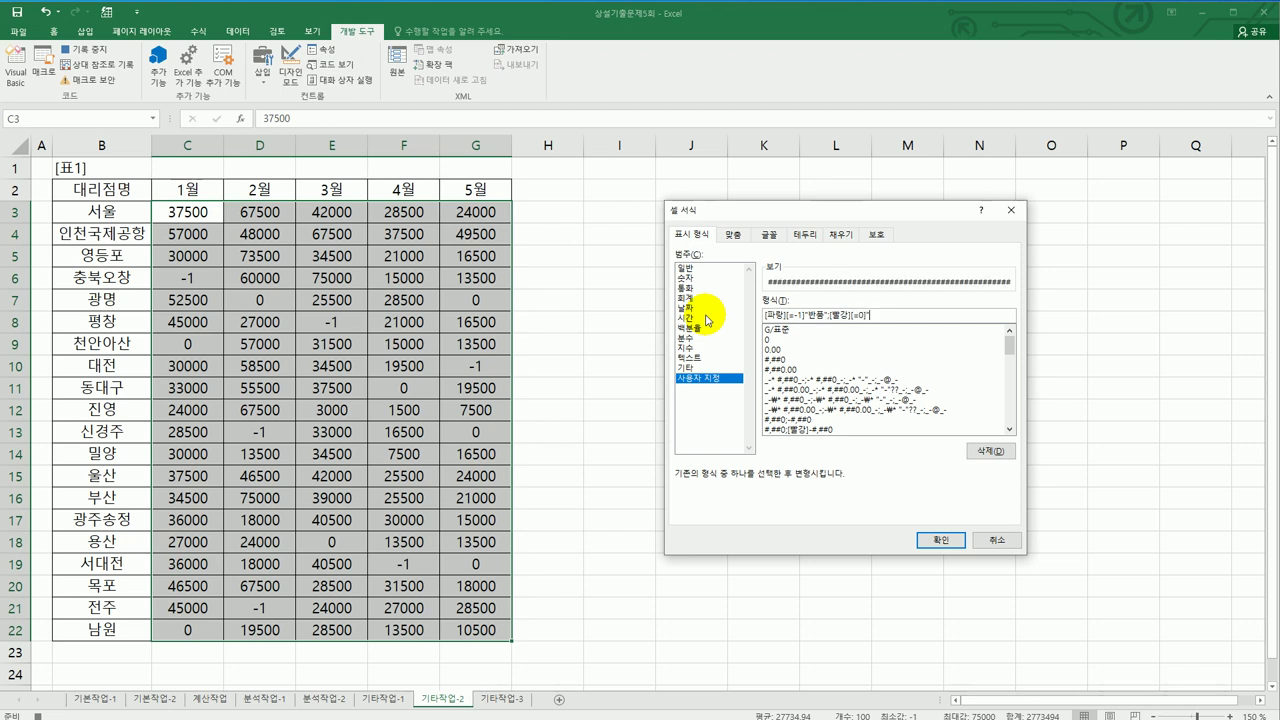
text(]"ㅁ)
key(Hangul_Hanja)
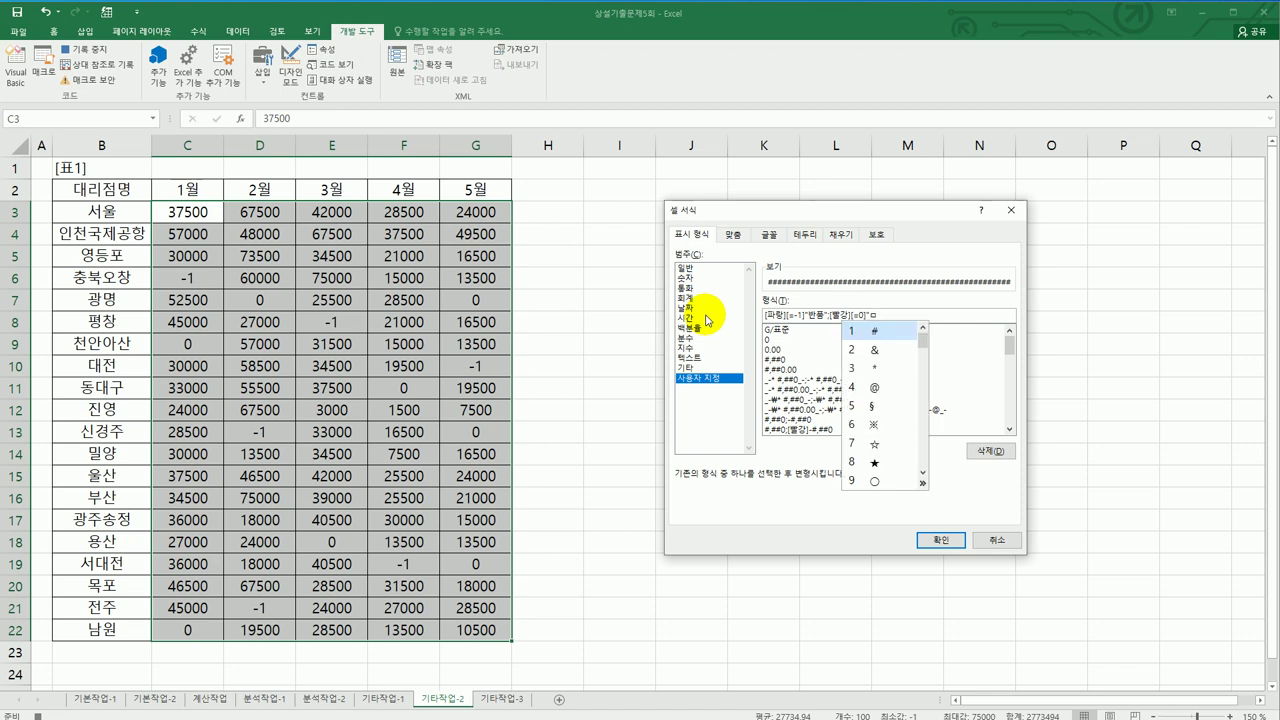
click(893, 424)
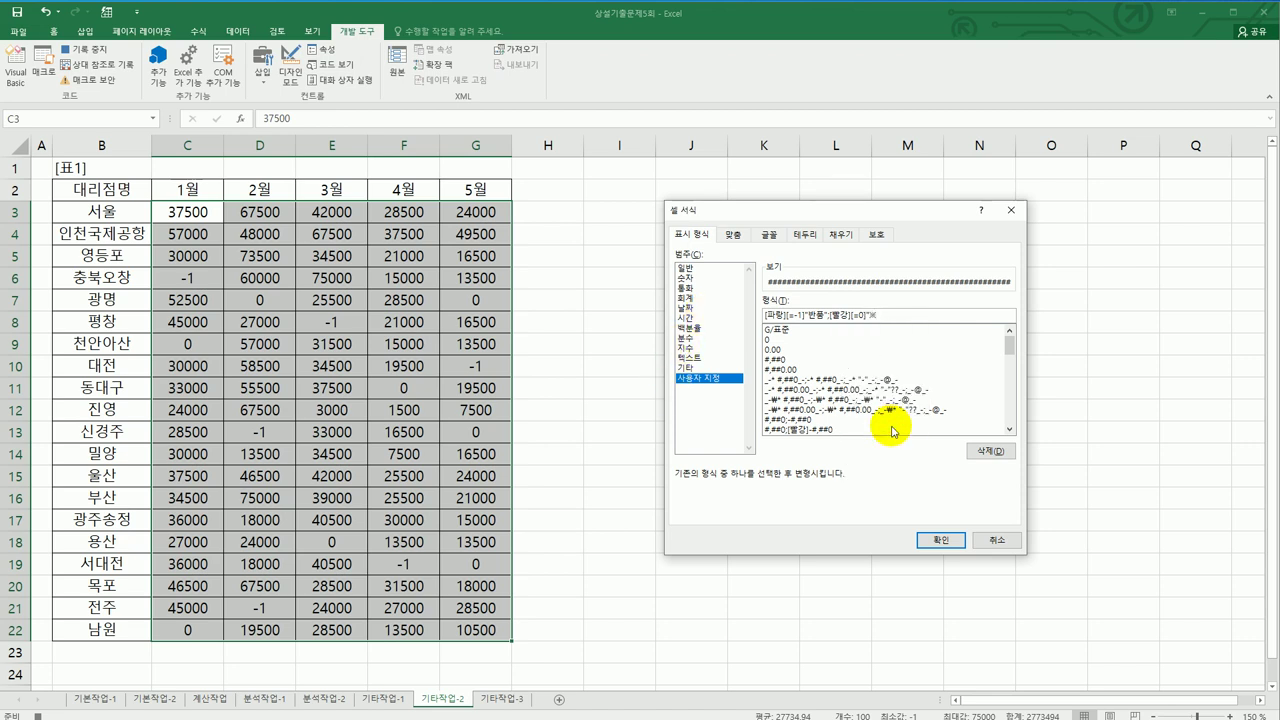
text(";)
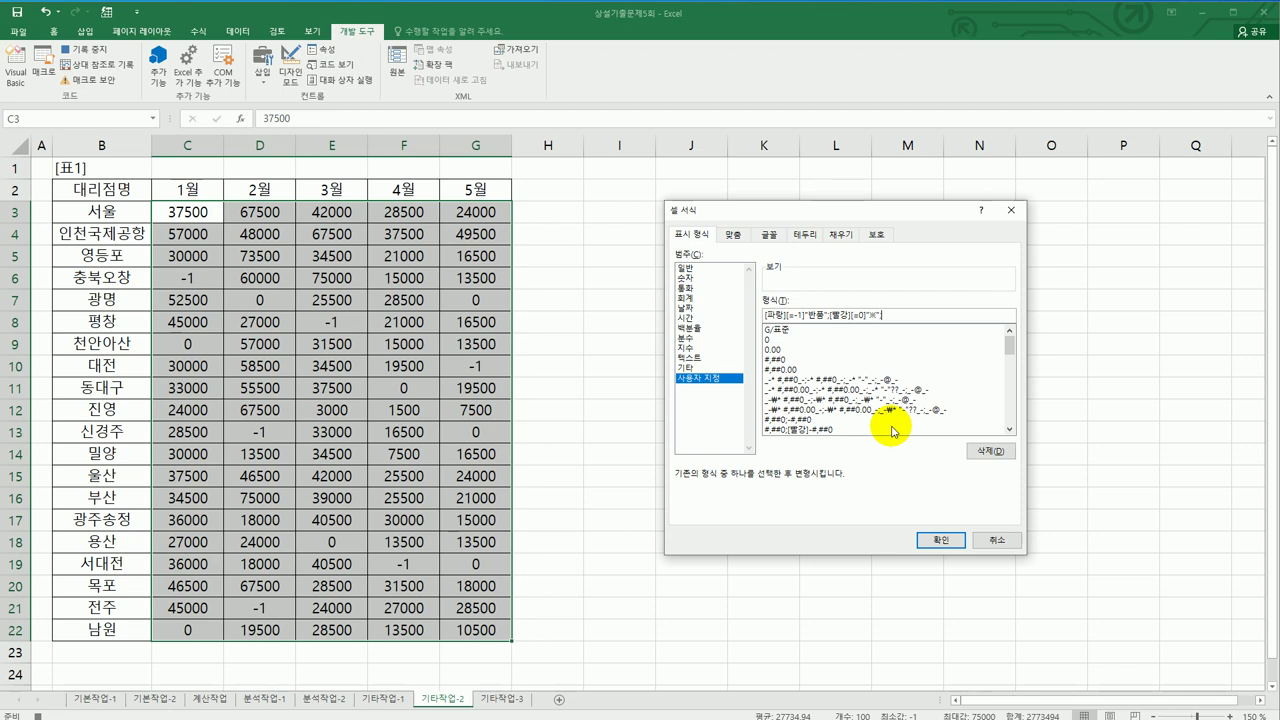
- Complete the custom number format with the section [검정]#,###0 and apply it to C3:G22
text([검정]#,###0)
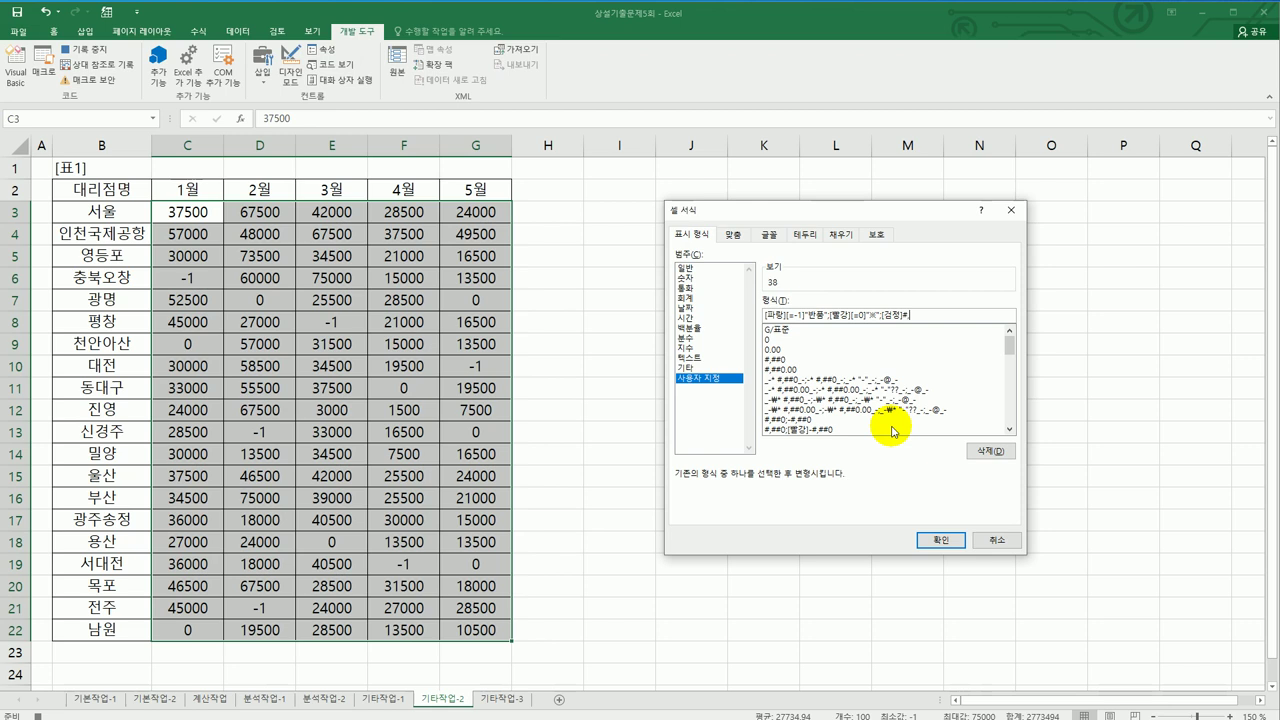
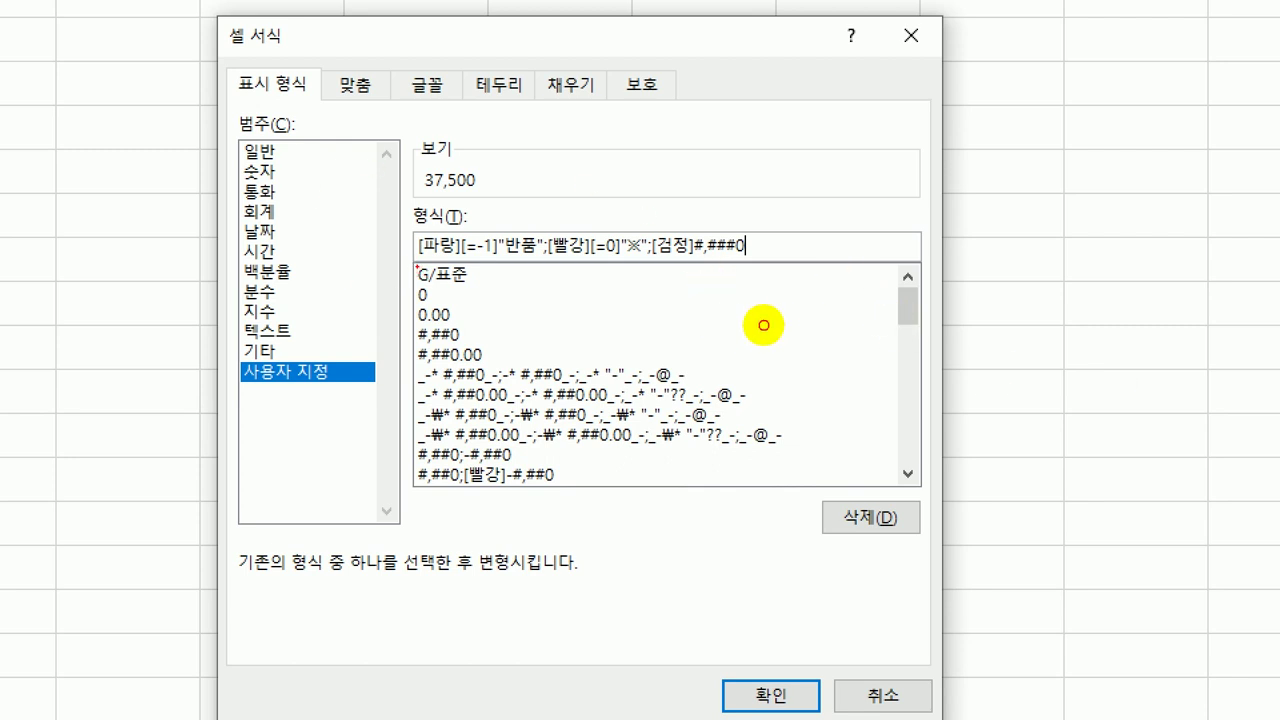
drag(416, 263, 486, 257)
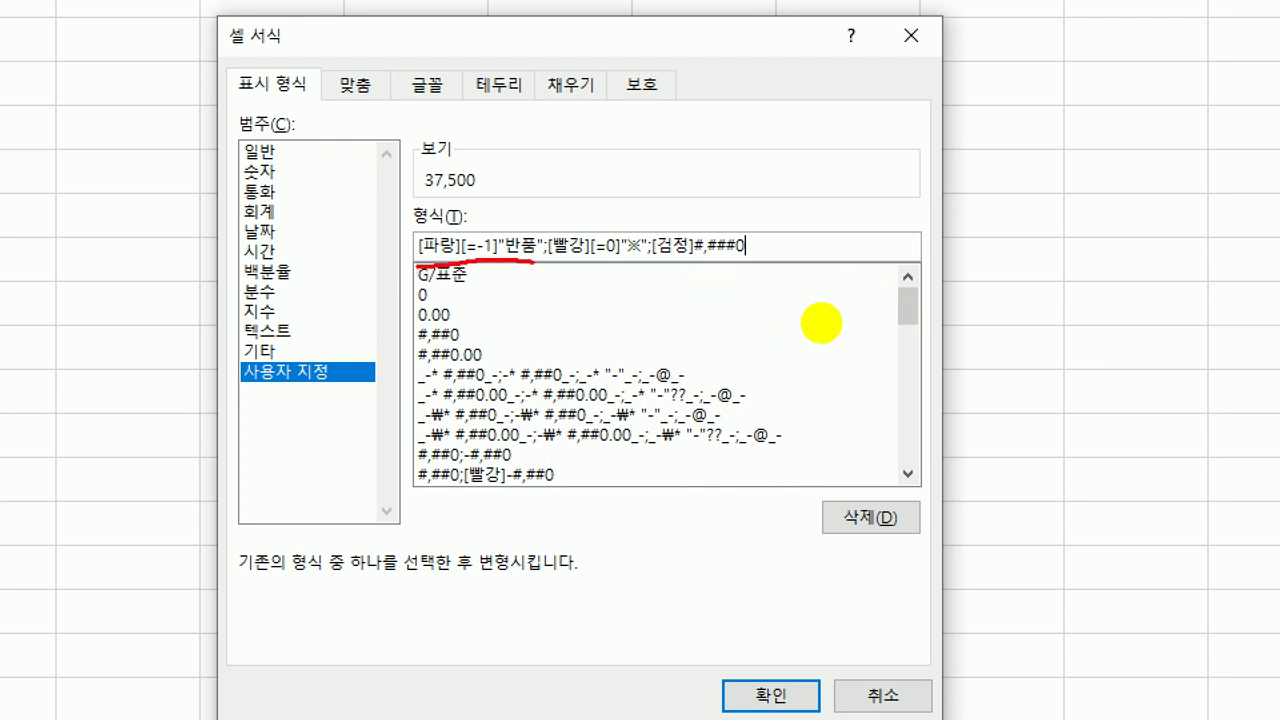
drag(560, 267, 610, 266)
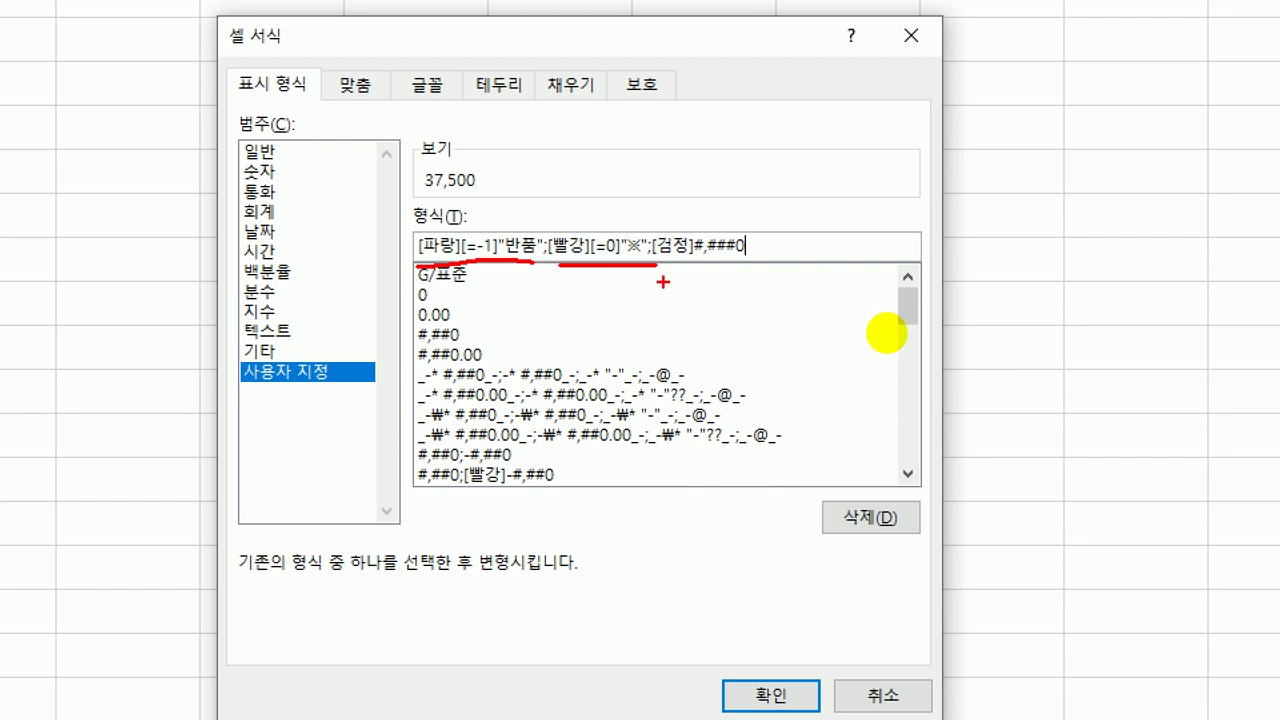
drag(660, 277, 688, 277)
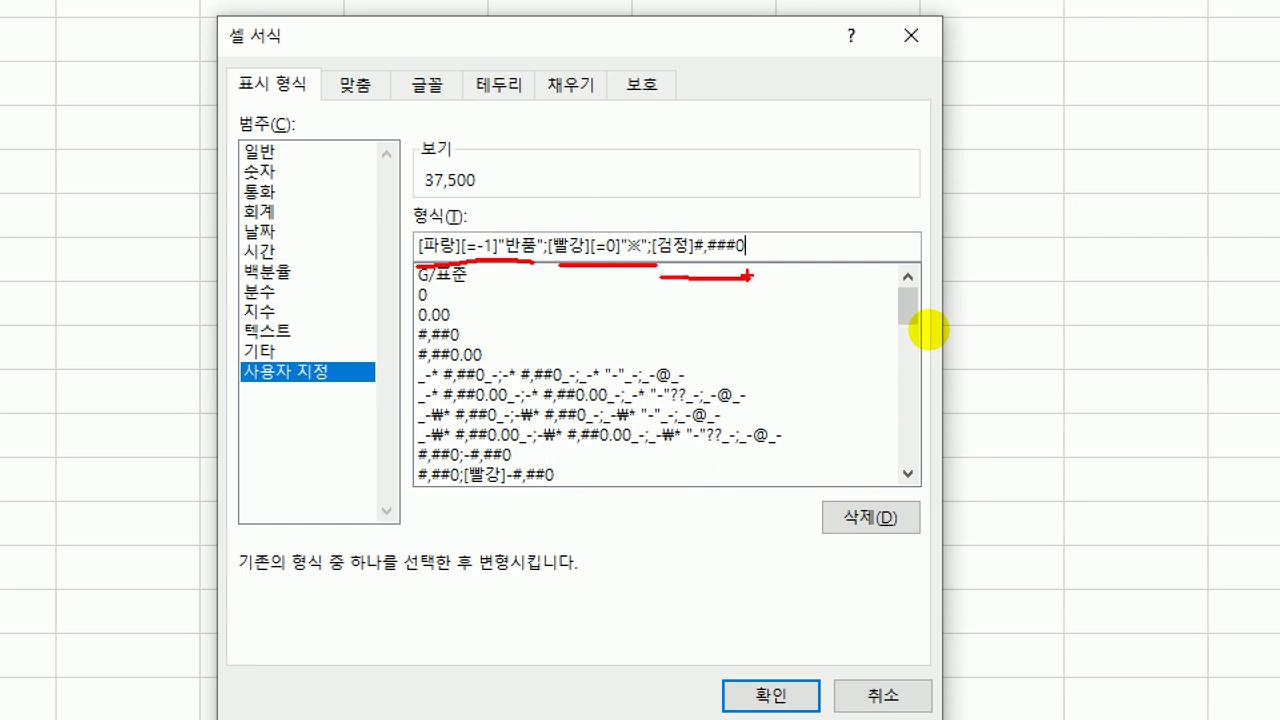
drag(657, 214, 693, 200)
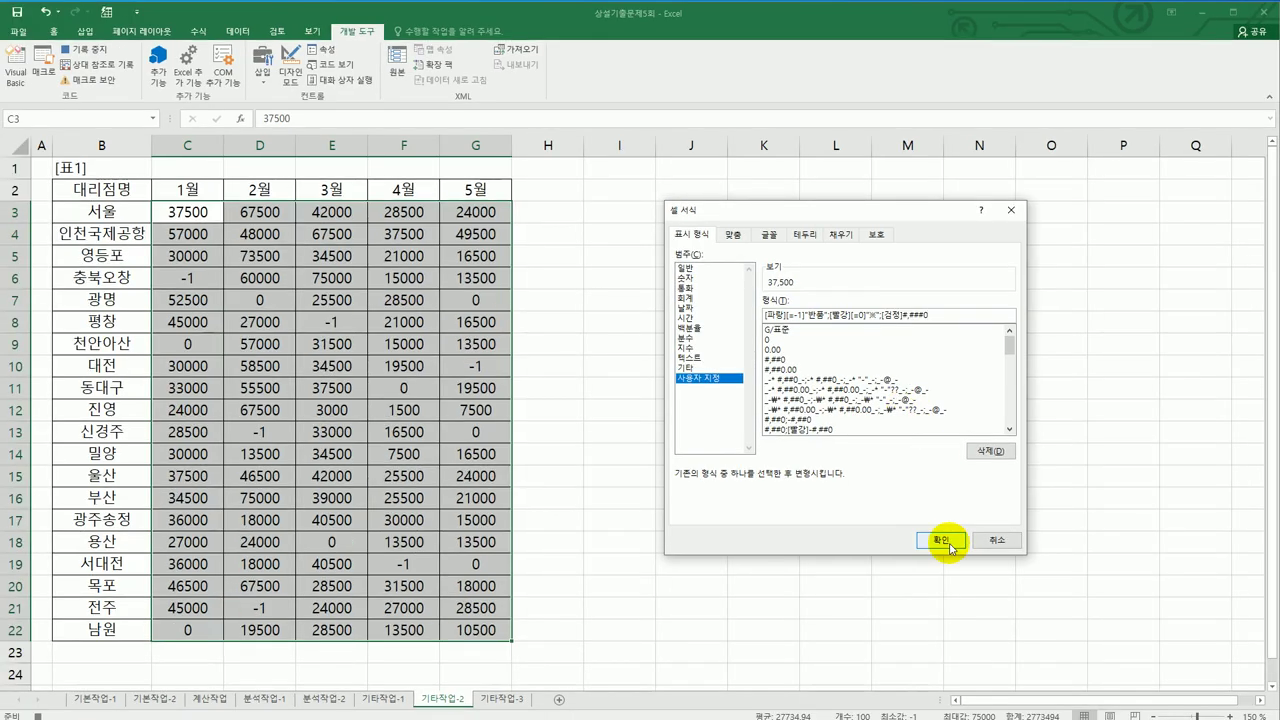
click(770, 695)
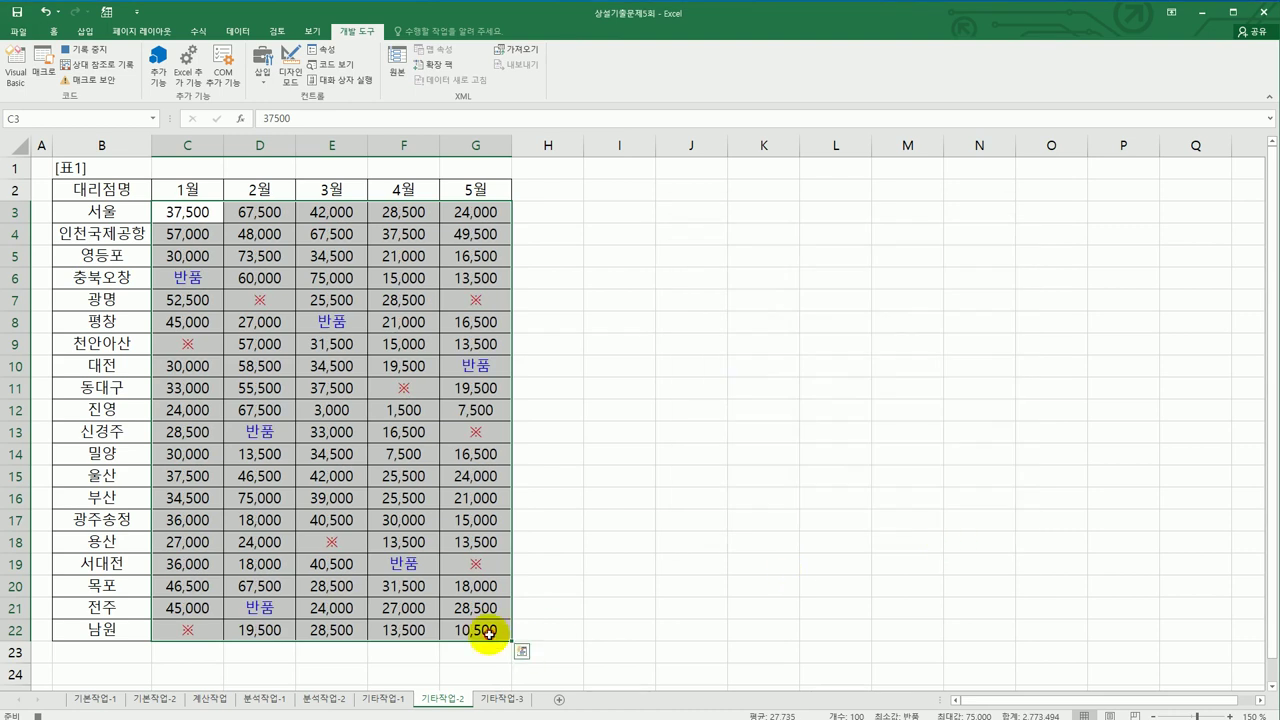
- Deselect the formatted range and stop recording the macro
click(482, 630)
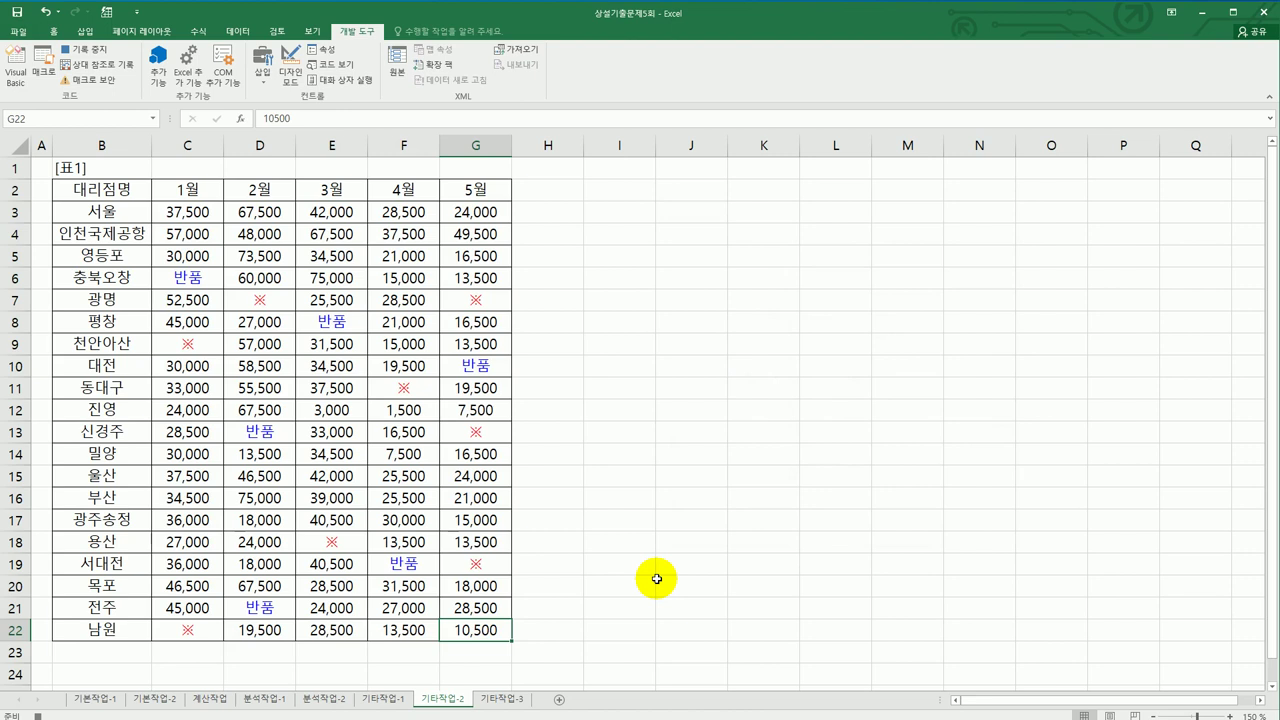
click(84, 49)
click(731, 509)
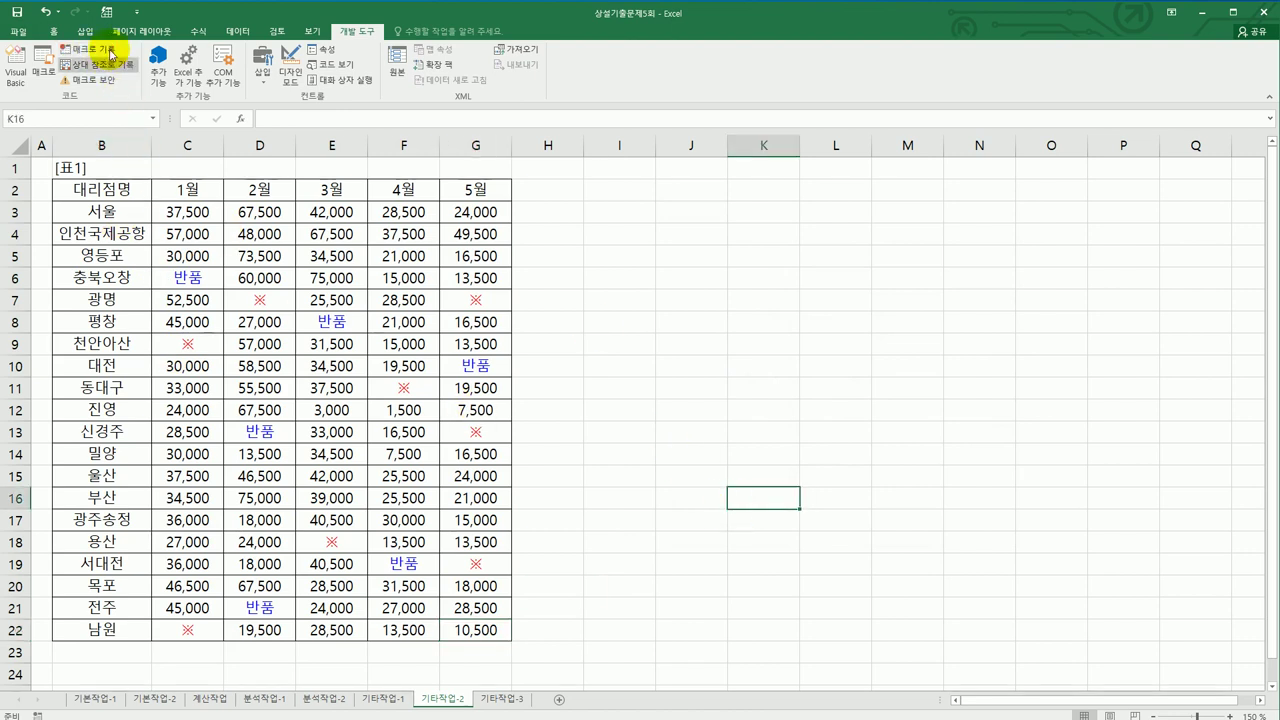
- Draw a 빗면 basic shape over cells I2:J3 and label it 서식설정
click(84, 32)
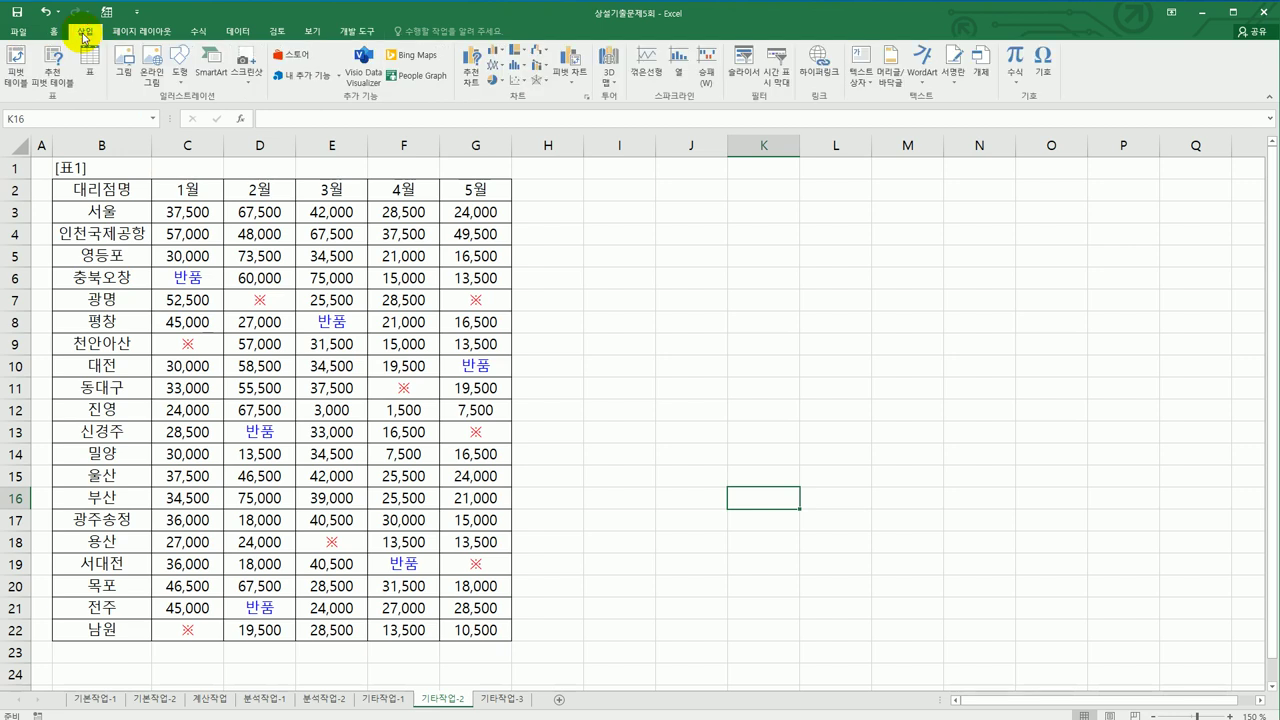
click(185, 75)
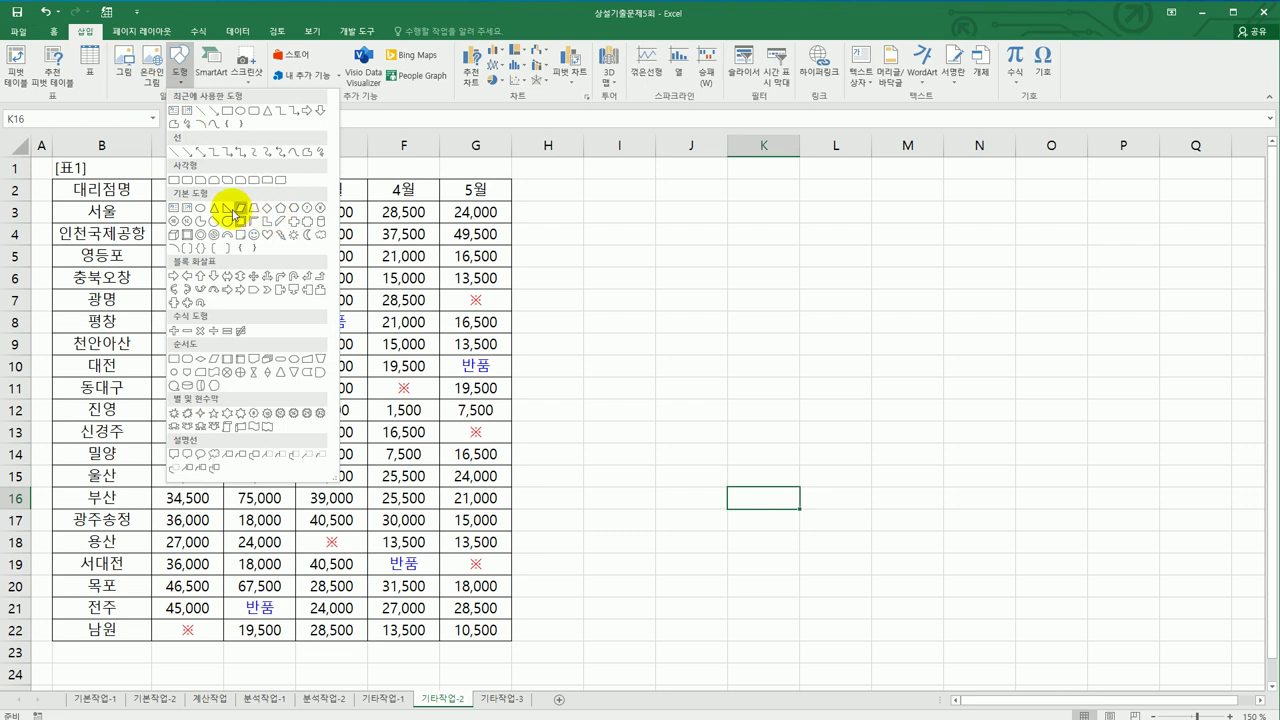
click(187, 237)
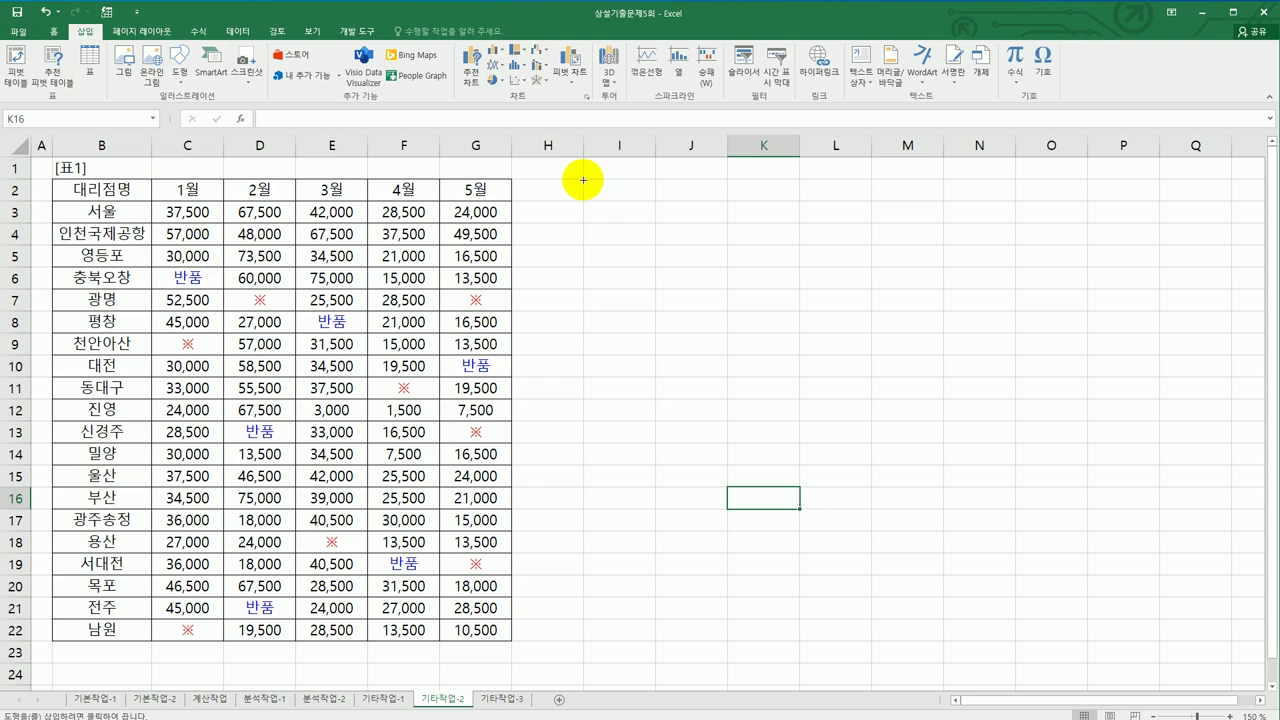
drag(583, 179, 708, 210)
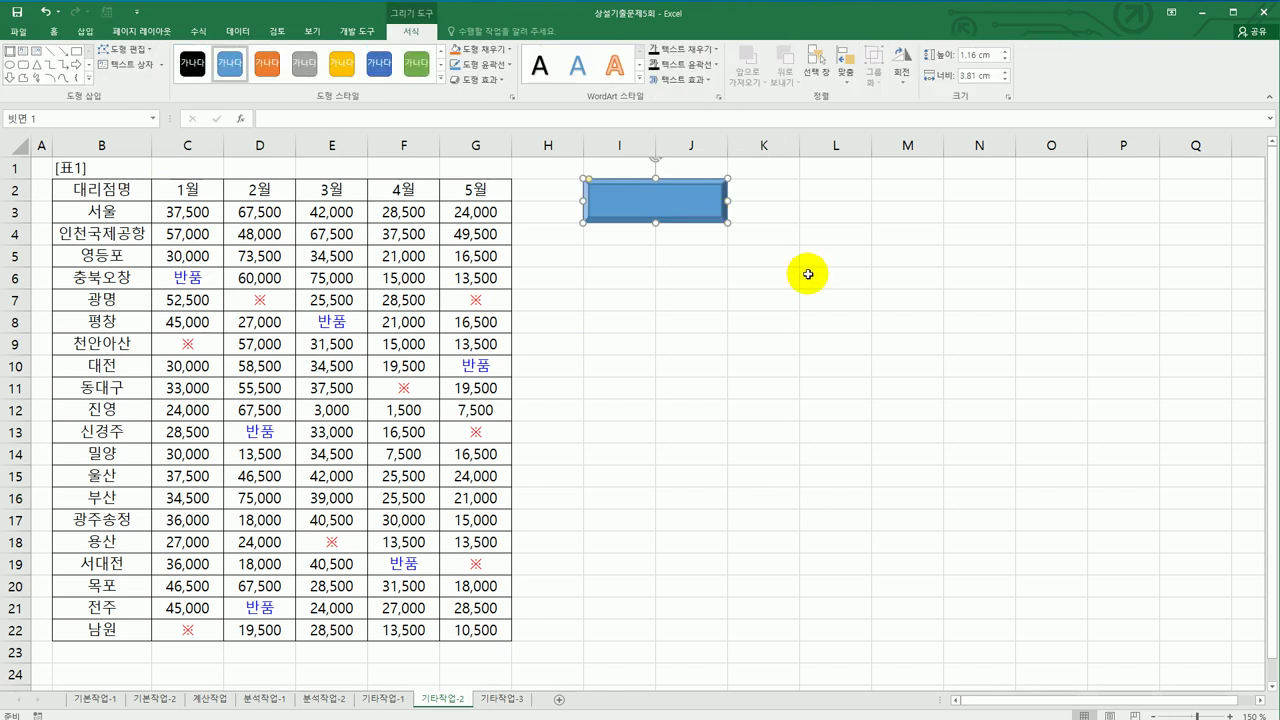
text(서식설정설정)
- Assign the 서식설정 macro to the 빗면 shape and deselect the shape
right_click(704, 201)
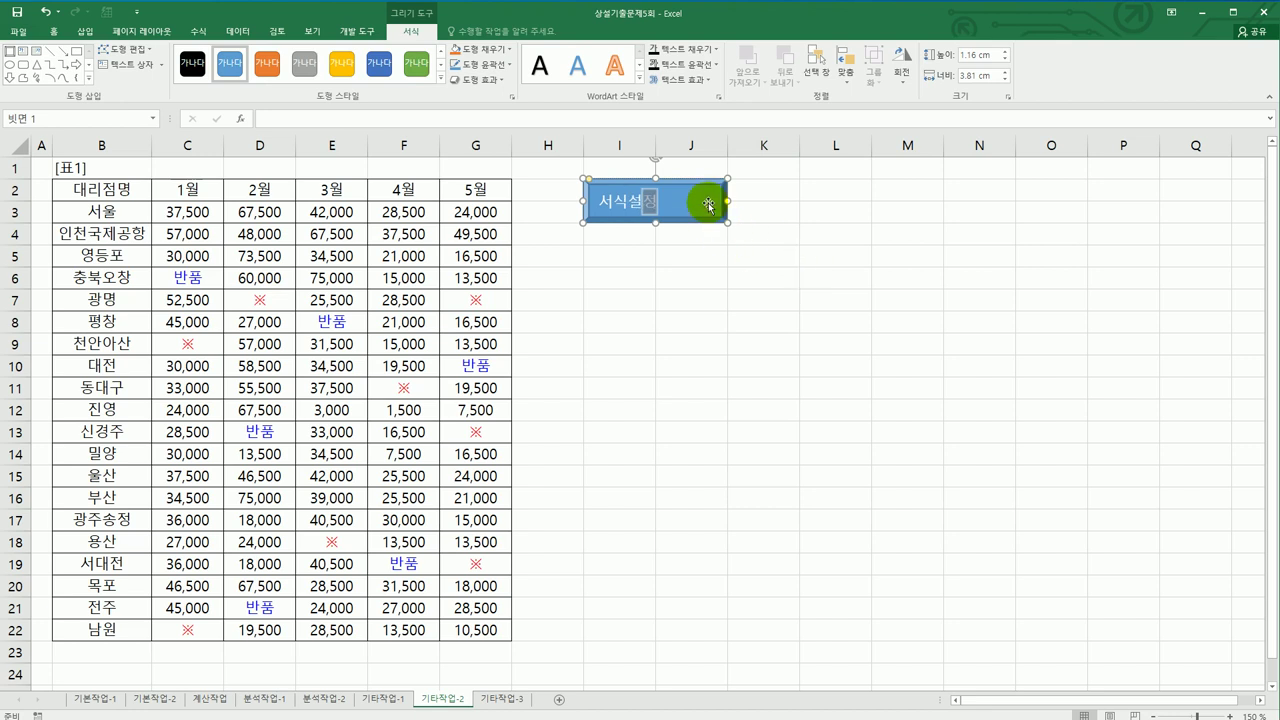
click(776, 378)
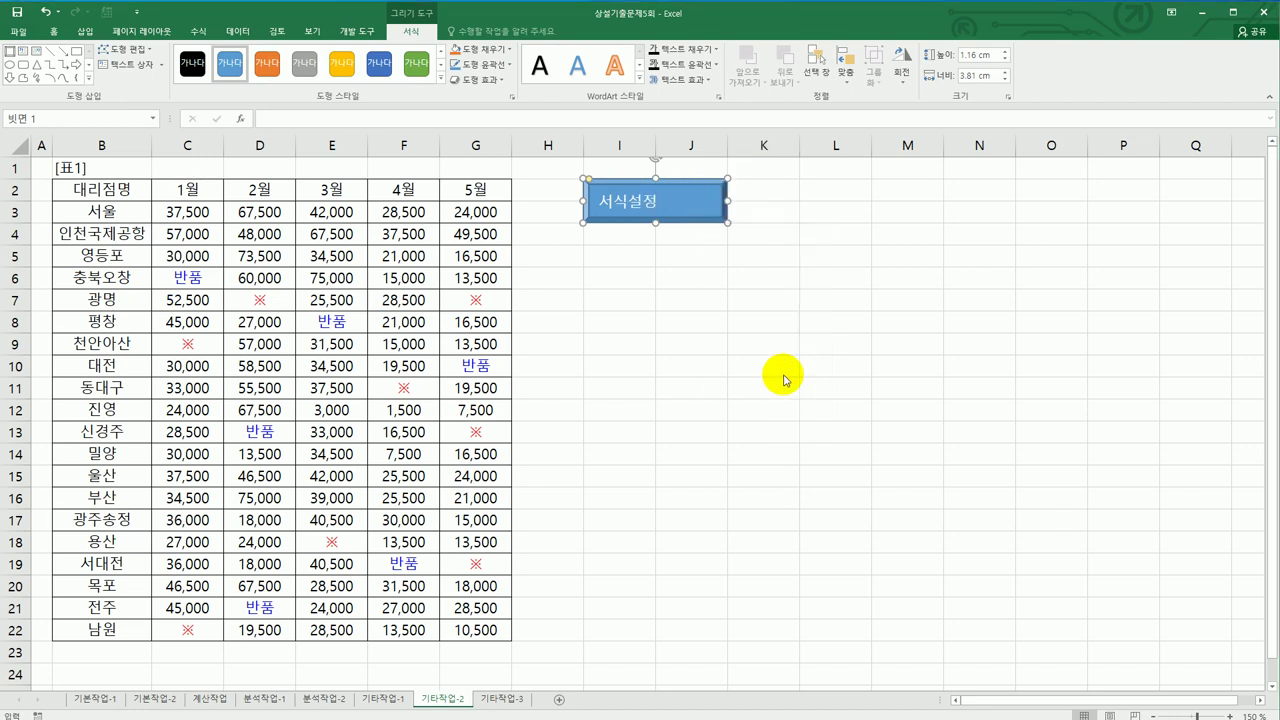
click(679, 285)
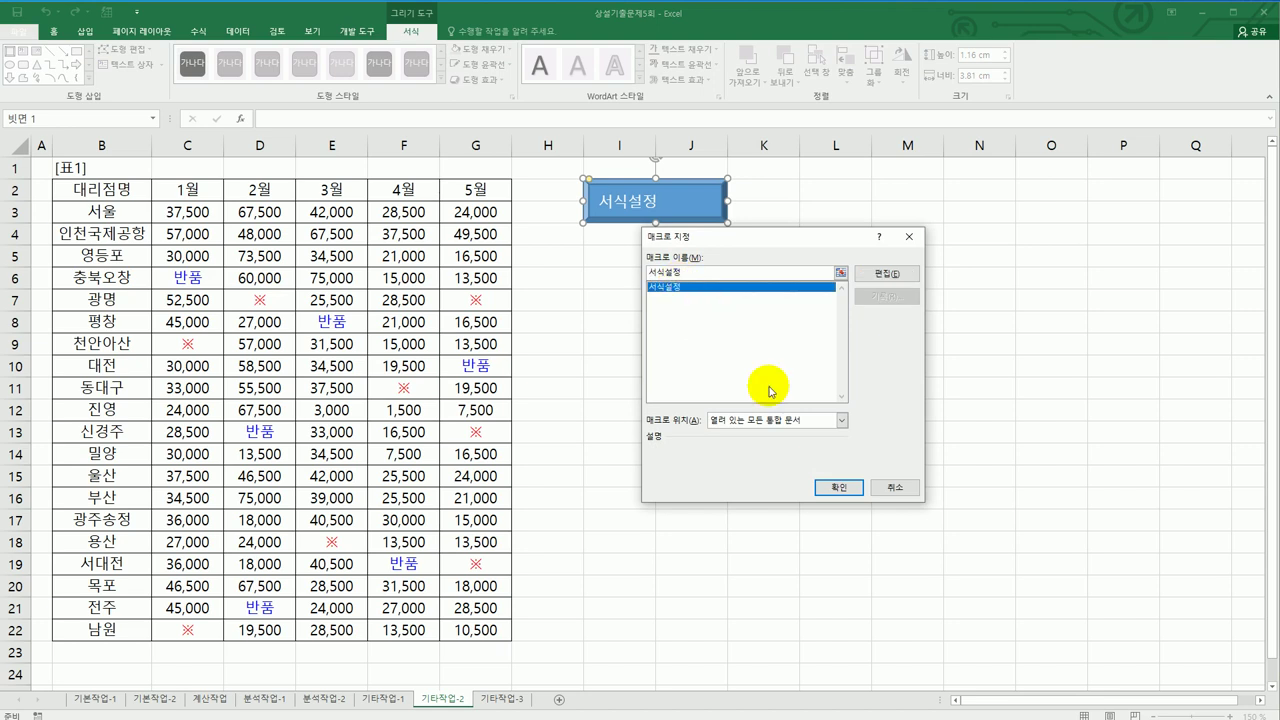
click(838, 487)
click(923, 501)
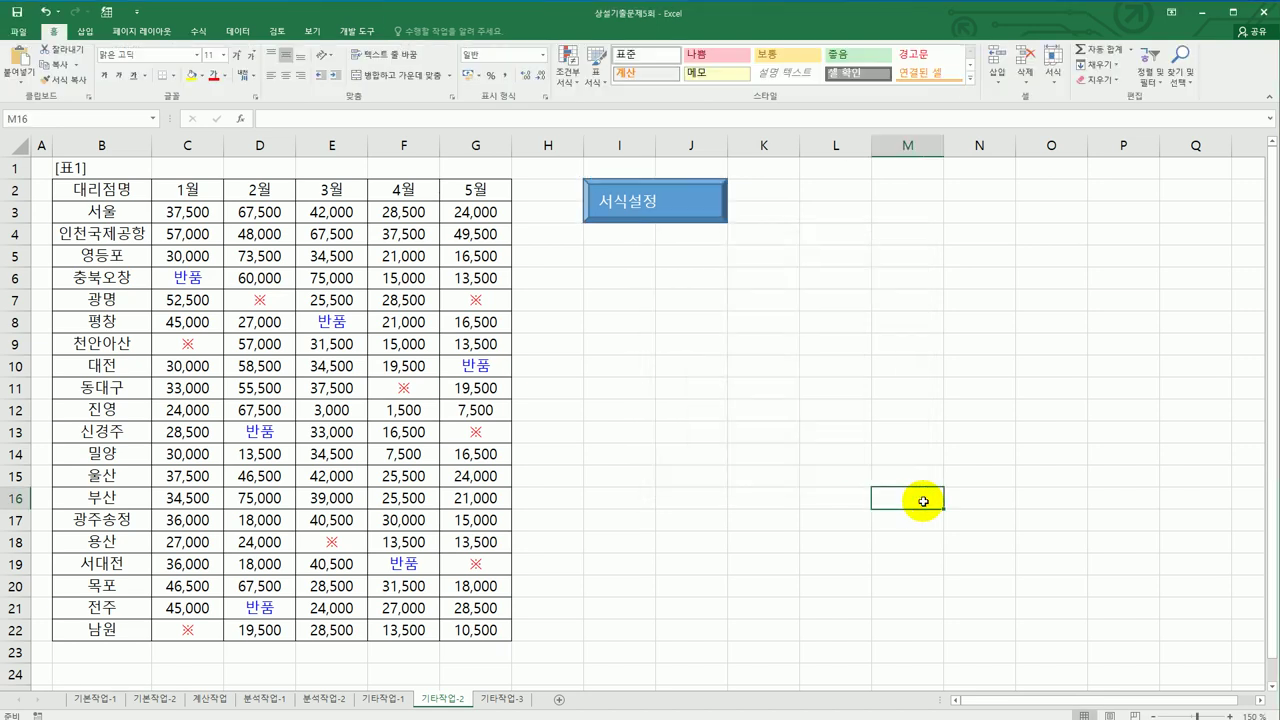
click(830, 300)
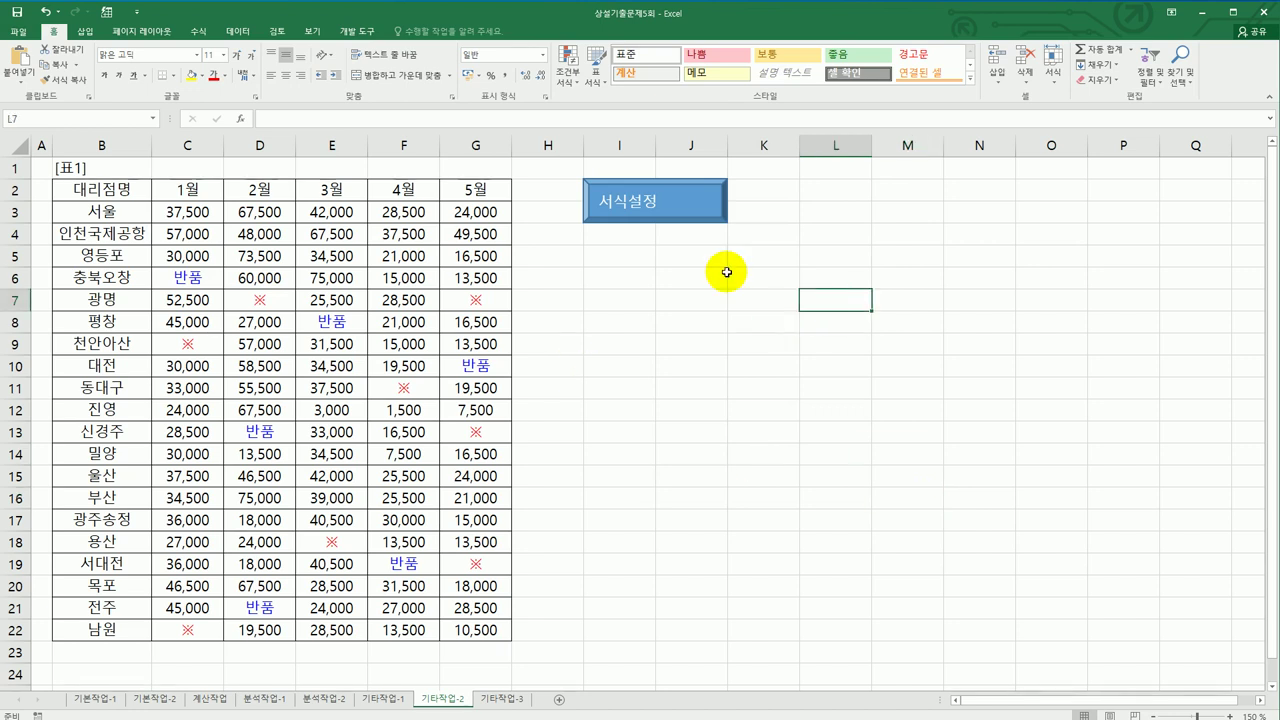
- Start recording a new macro named 일반
click(362, 32)
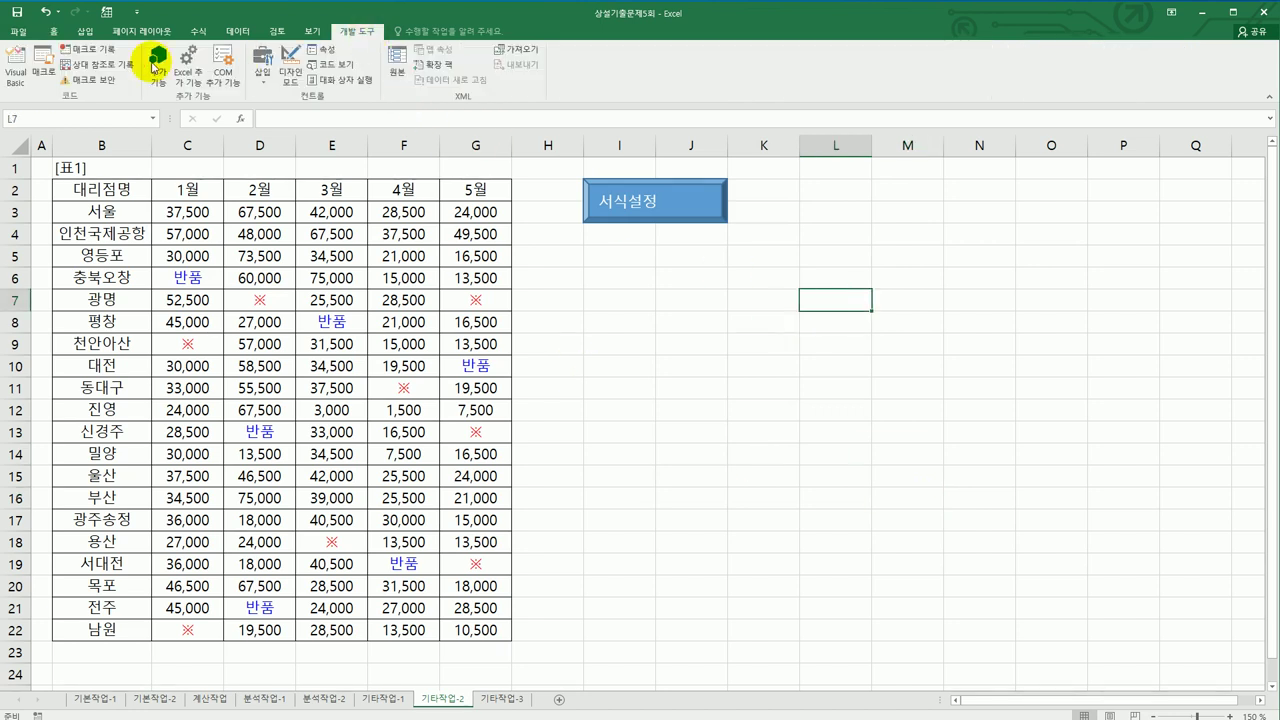
click(100, 53)
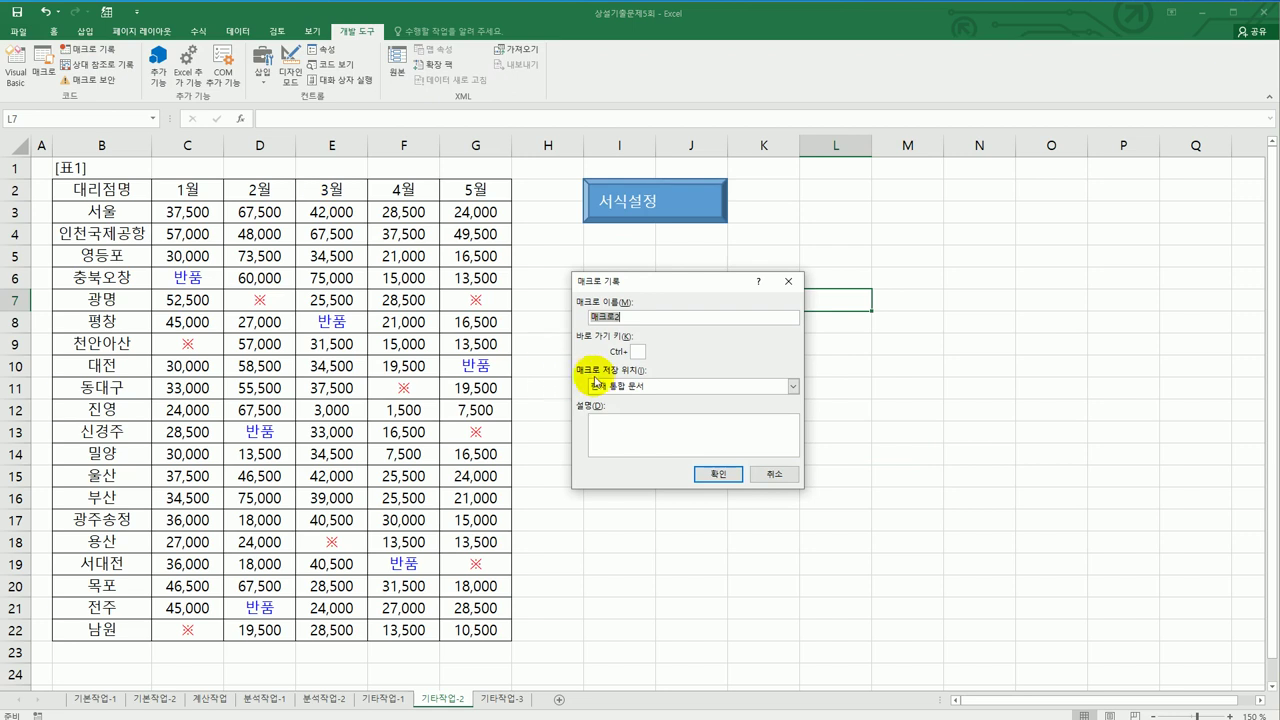
text(서식)
click(708, 474)
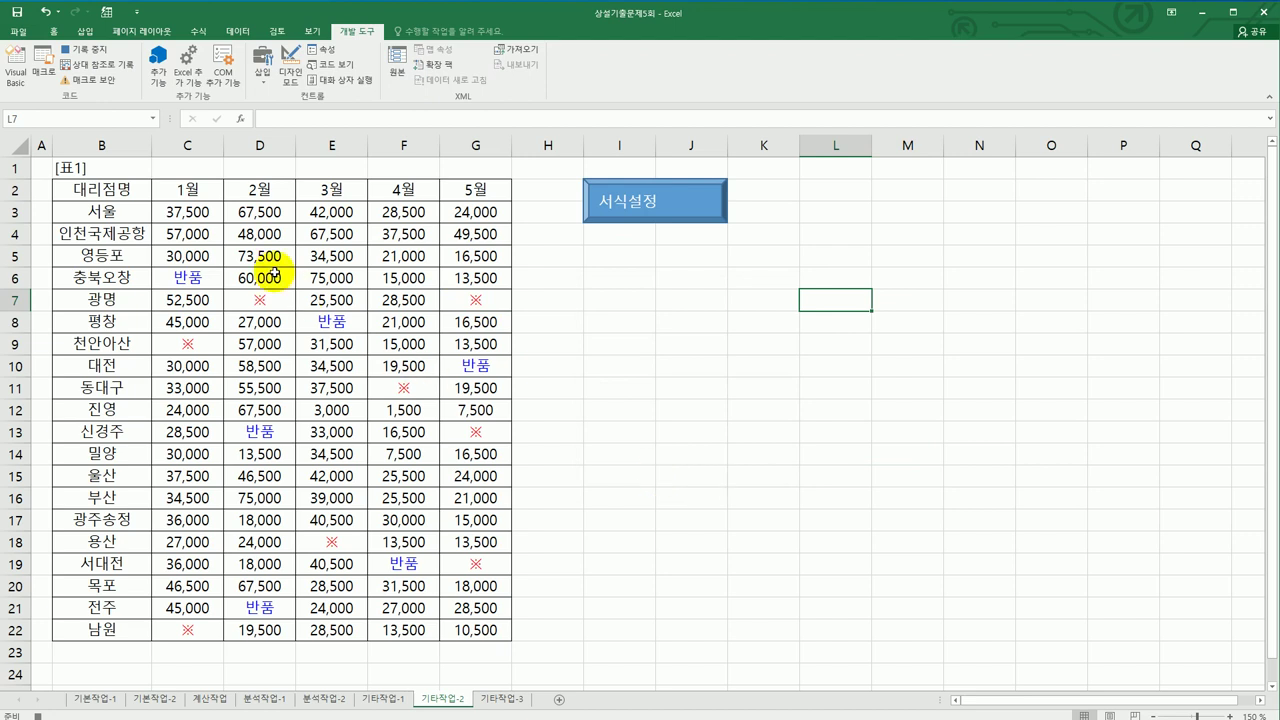
- Apply the 일반 number format to C3:G22, deselect the range and stop recording the macro
drag(190, 212, 478, 630)
right_click(389, 343)
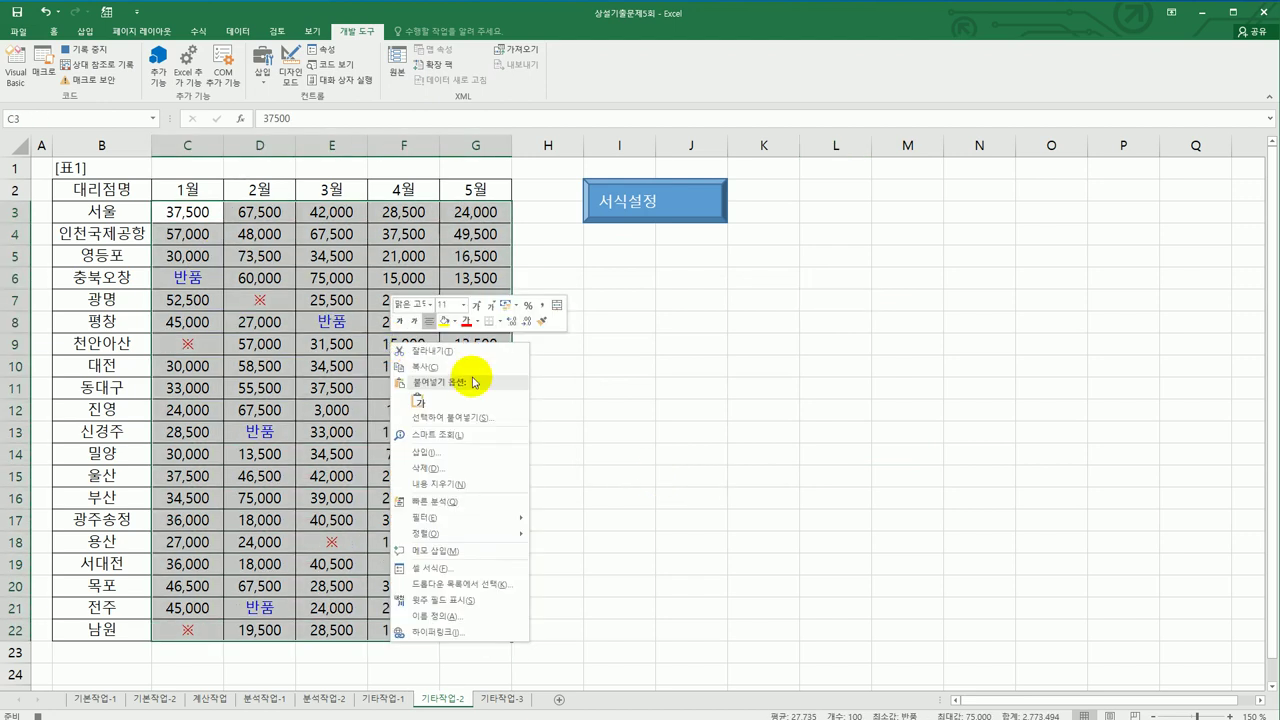
click(470, 573)
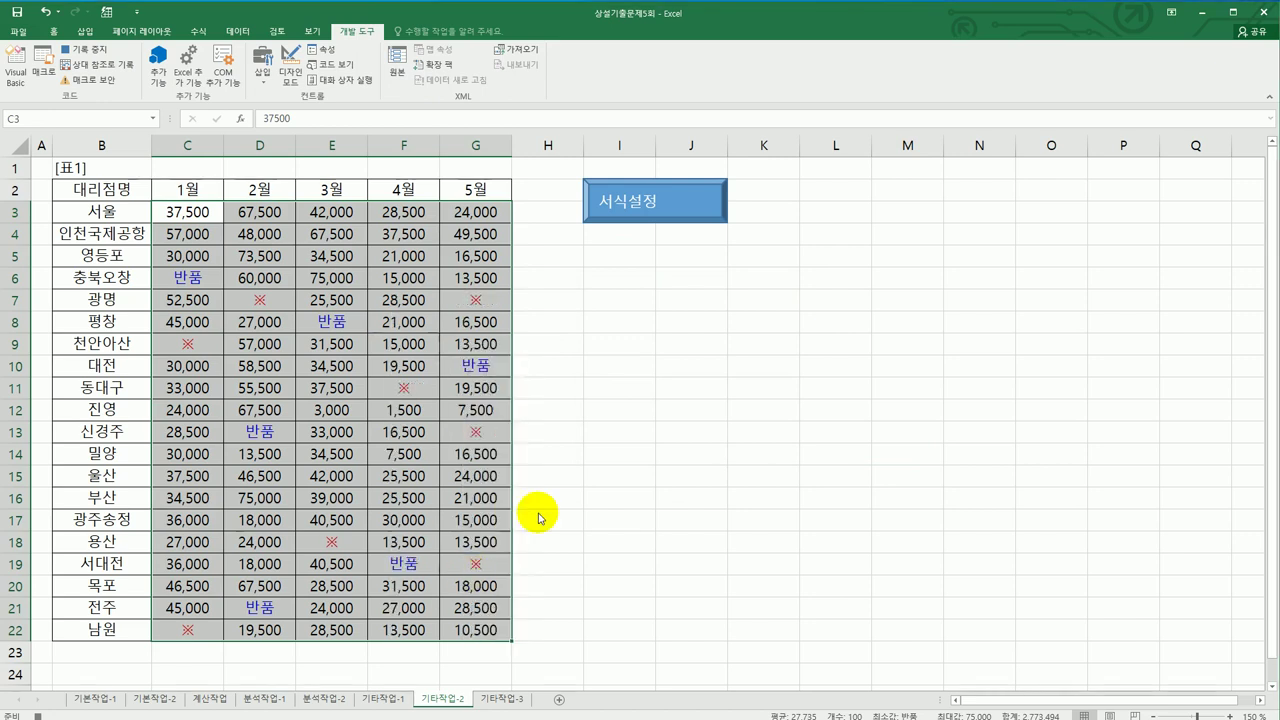
drag(521, 397, 681, 345)
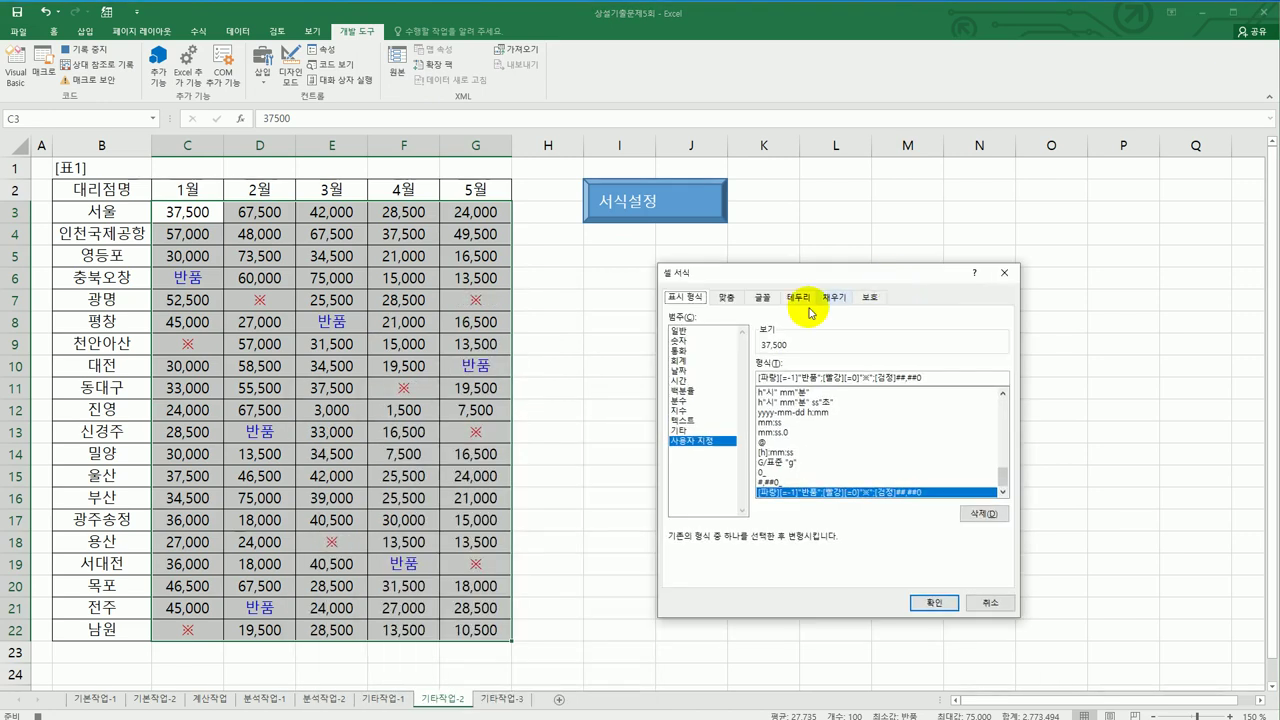
click(712, 330)
click(934, 592)
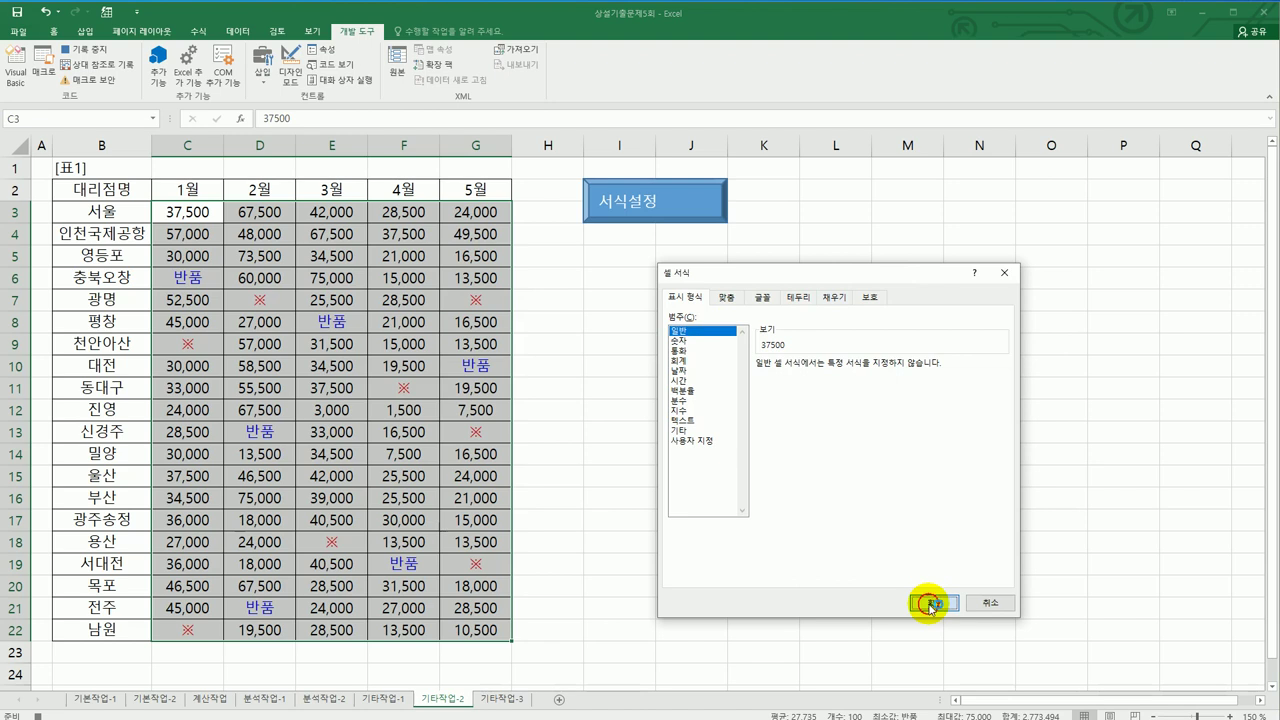
click(490, 629)
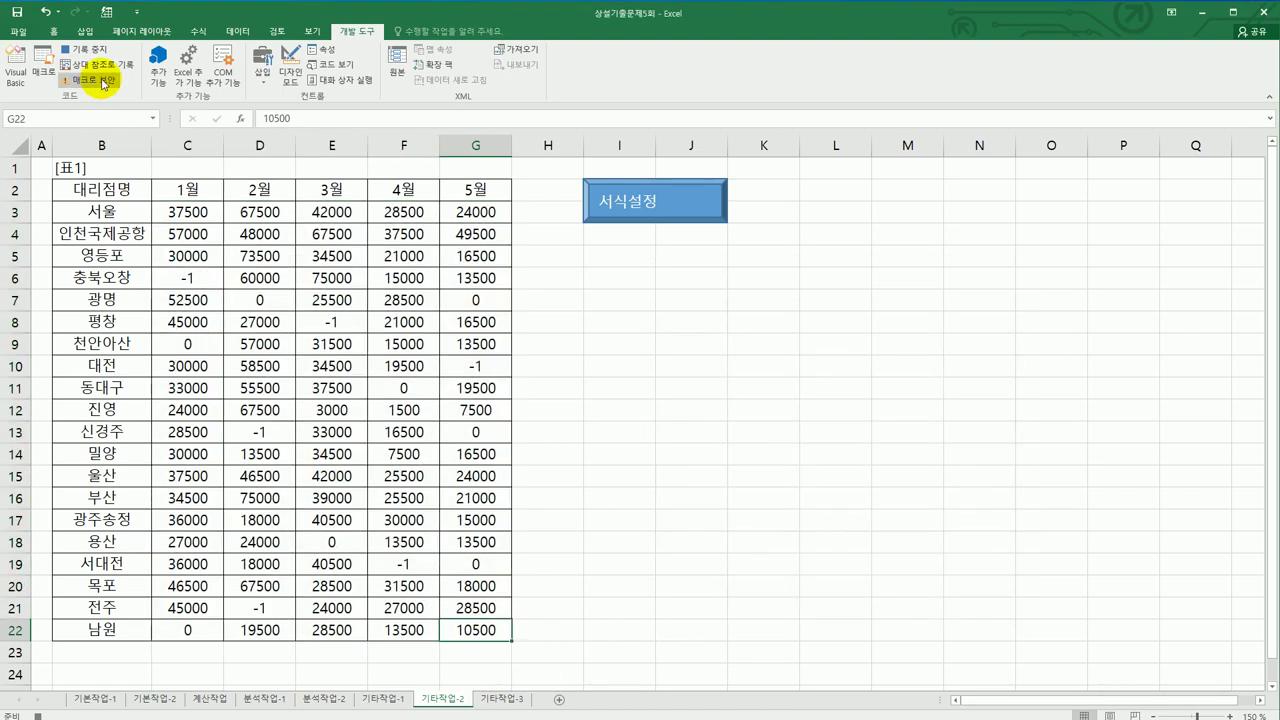
click(104, 55)
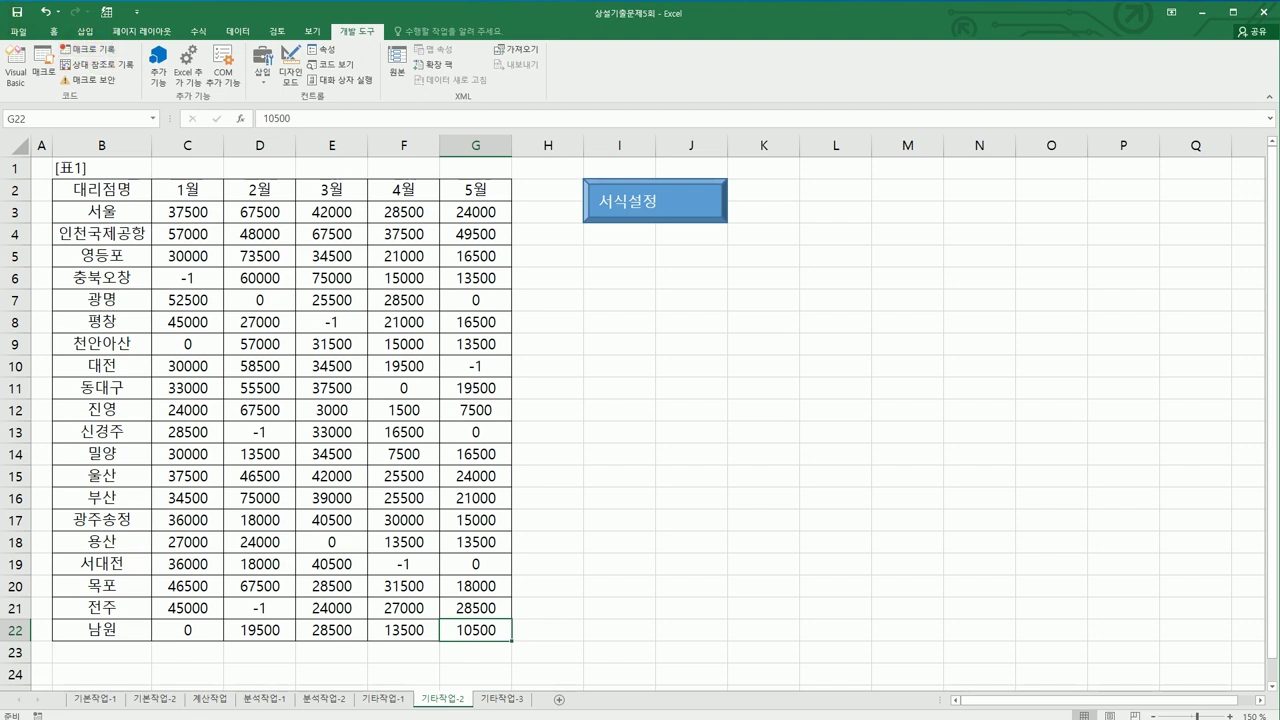
- Draw a 빗면 basic shape over cells I5:J6 and label it 서식해제
click(88, 32)
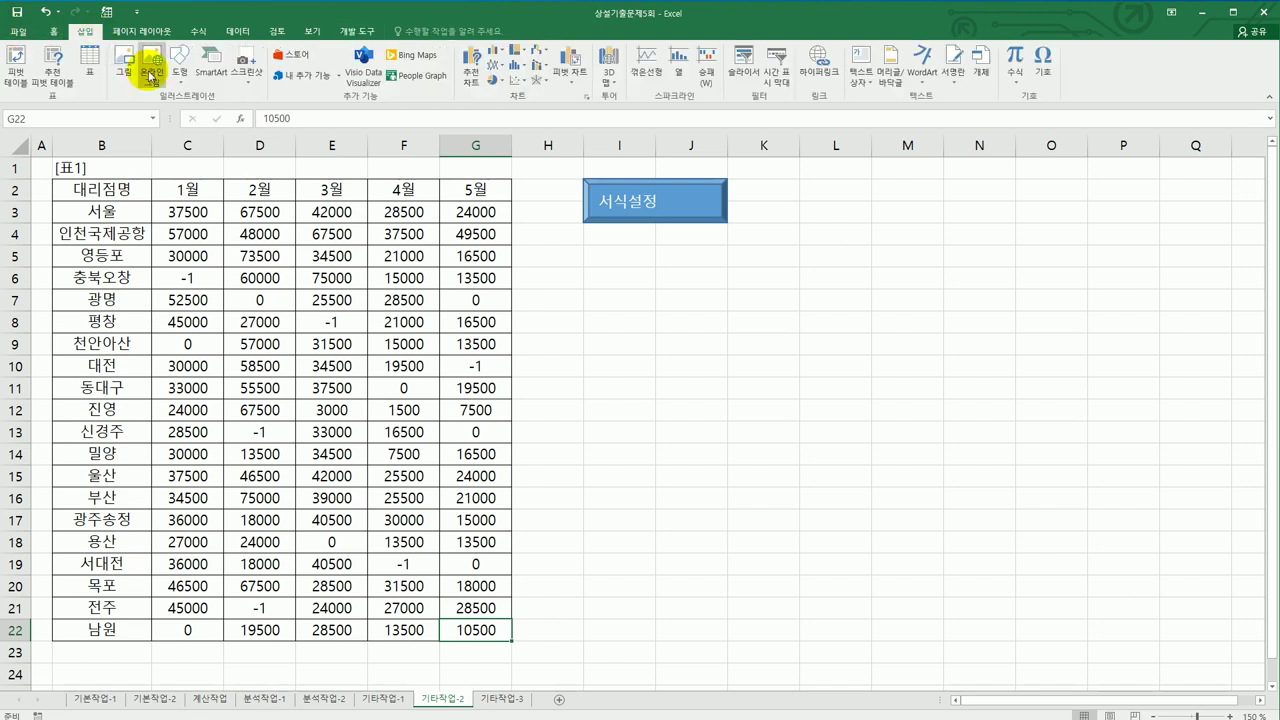
click(180, 68)
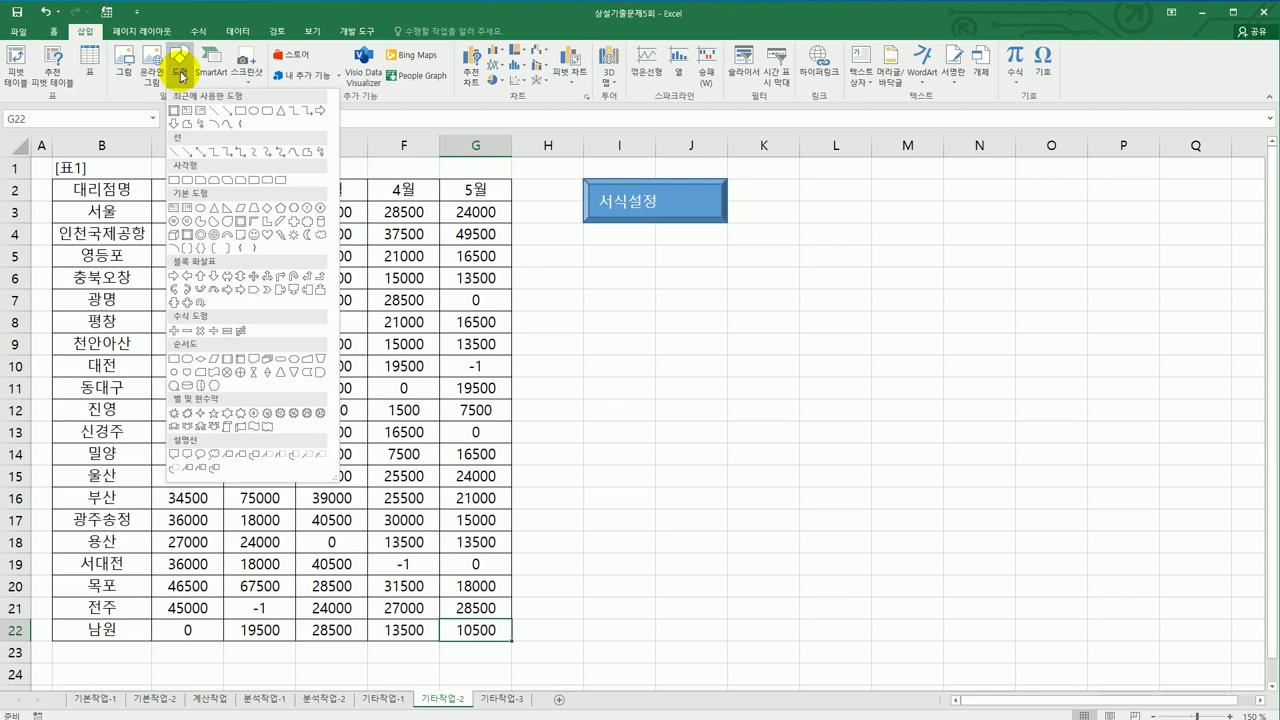
click(190, 228)
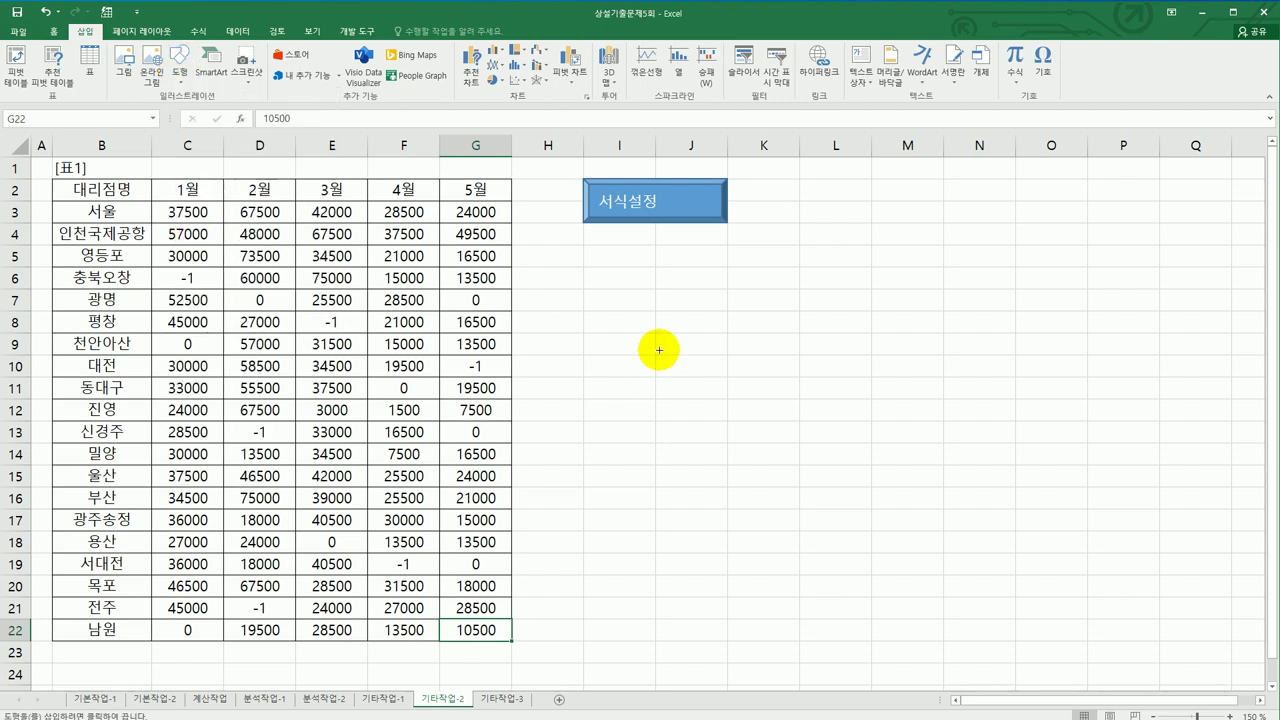
drag(584, 245, 710, 294)
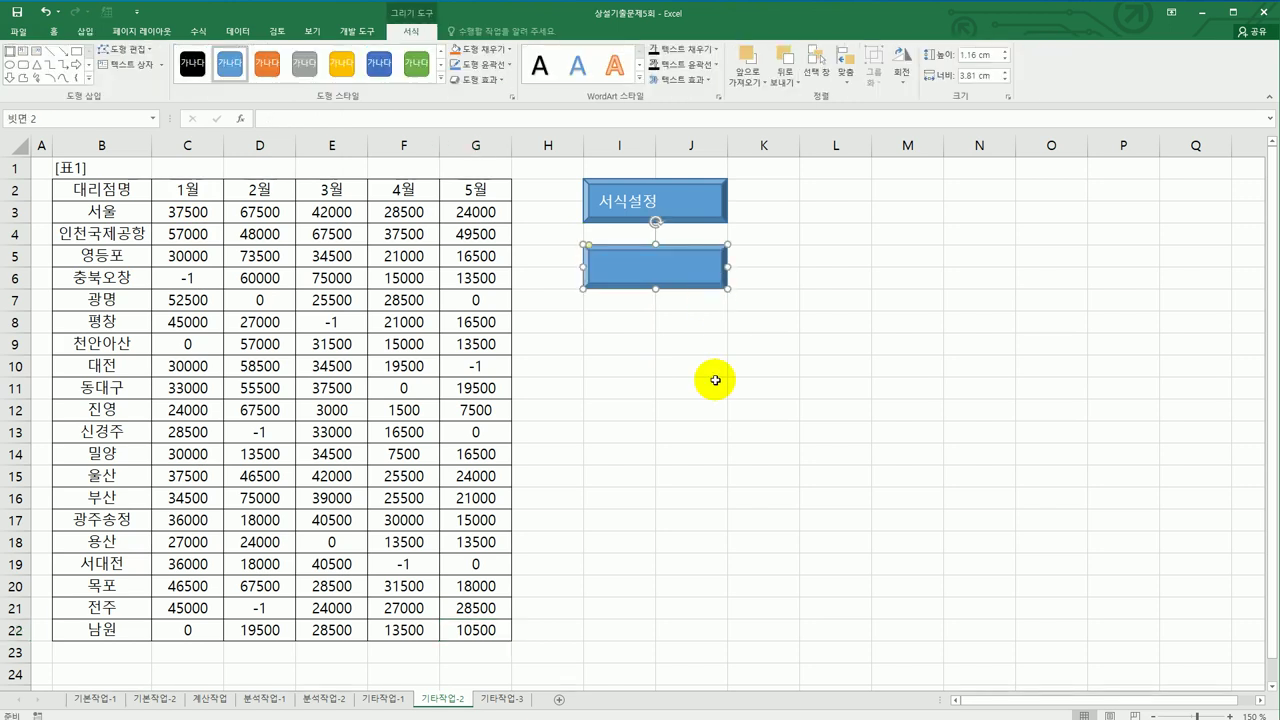
text(ㅅ)
text(서식해제)
- Assign the 일반 macro to the 서식해제 shape and deselect the shape
right_click(692, 271)
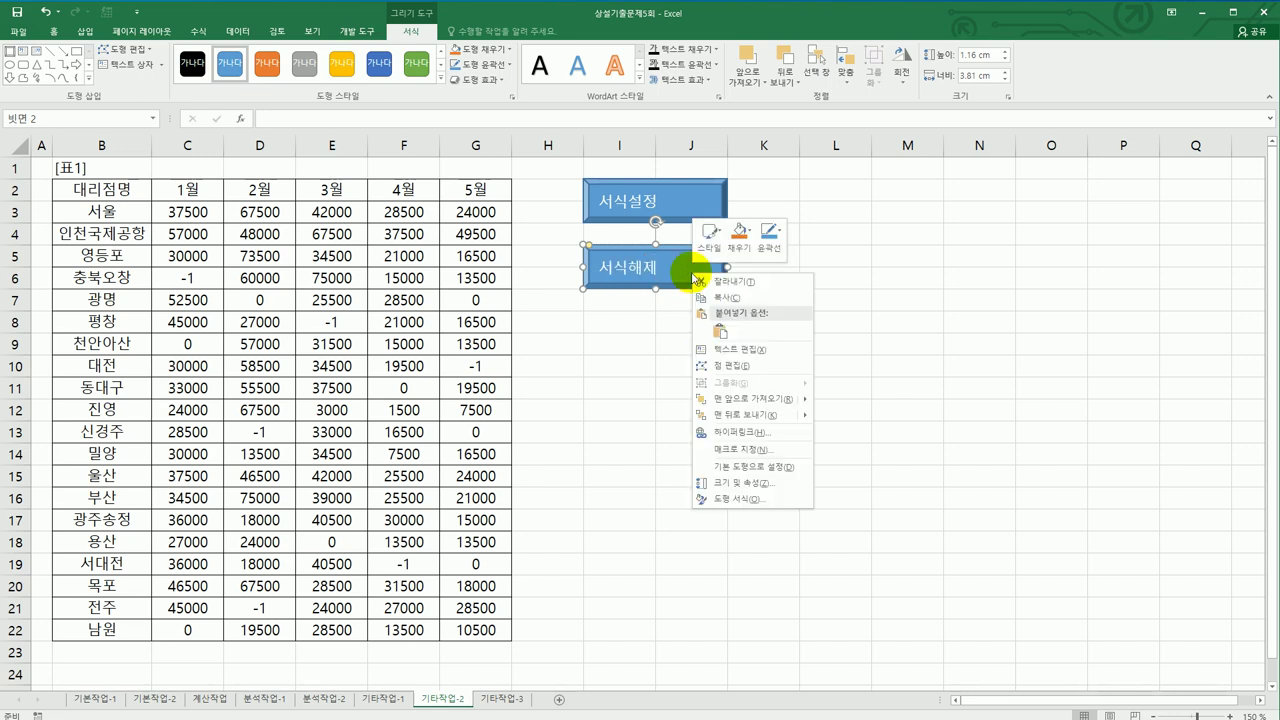
click(778, 449)
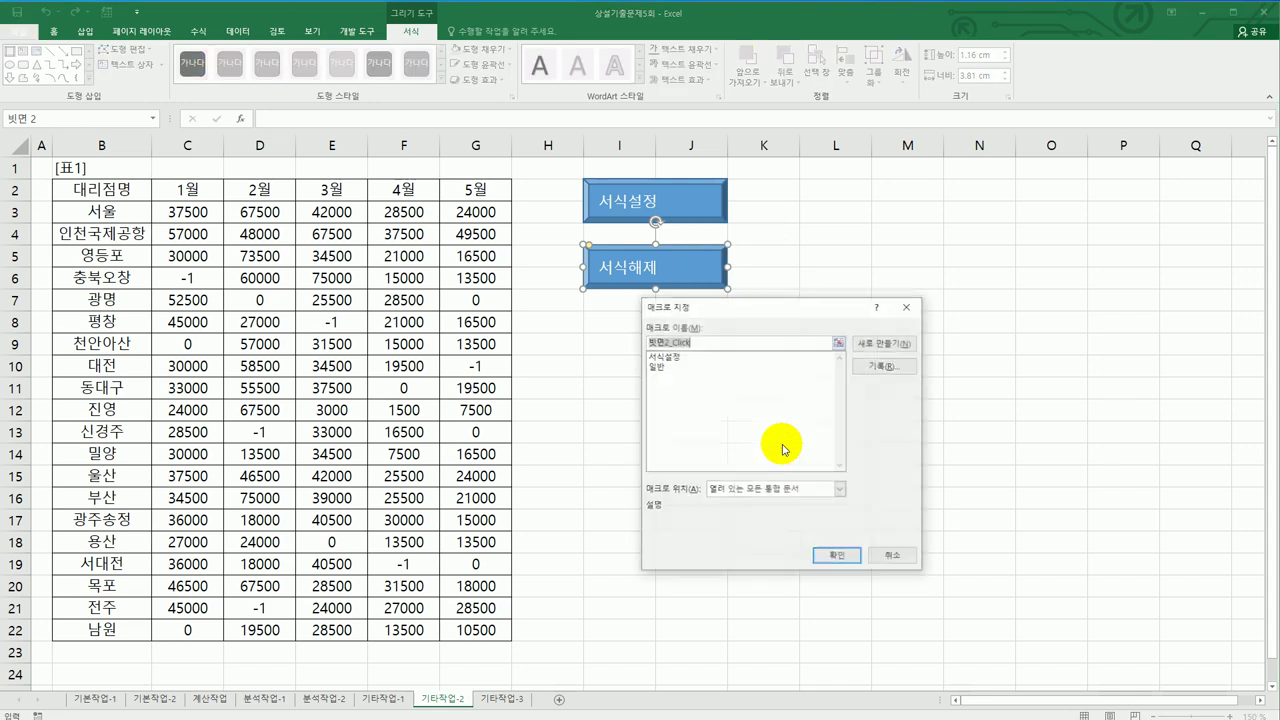
click(682, 367)
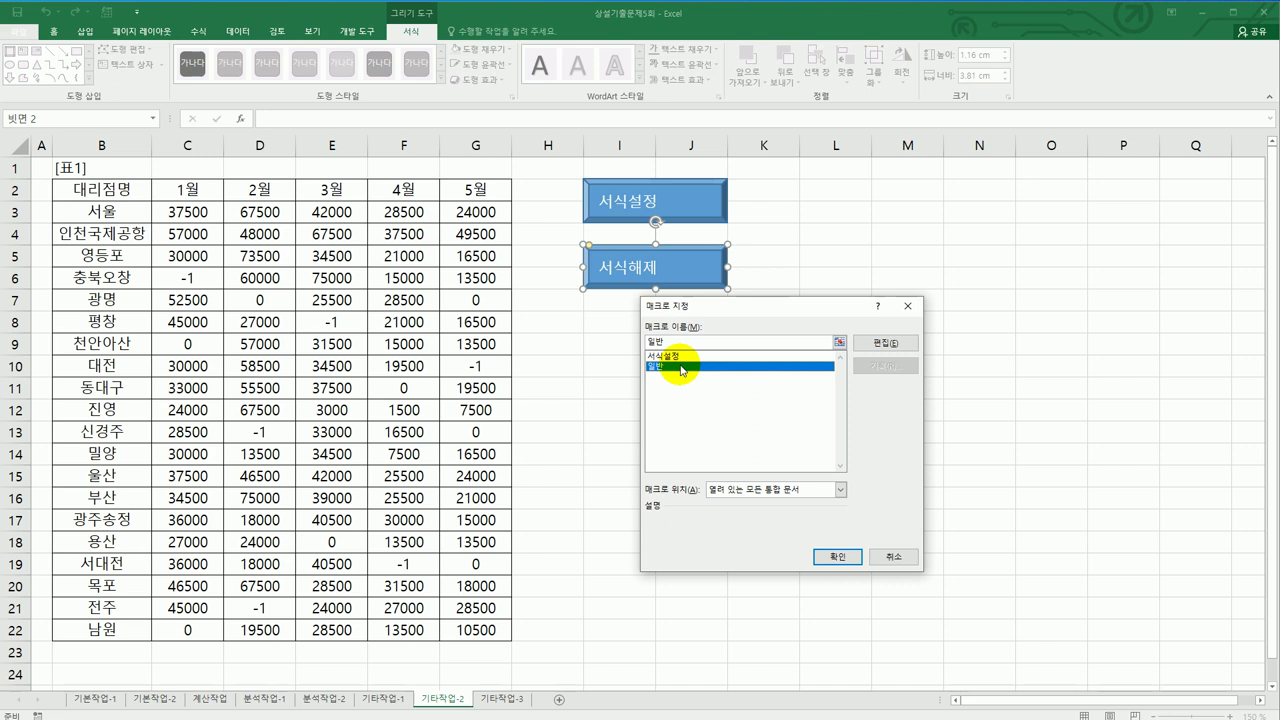
click(856, 560)
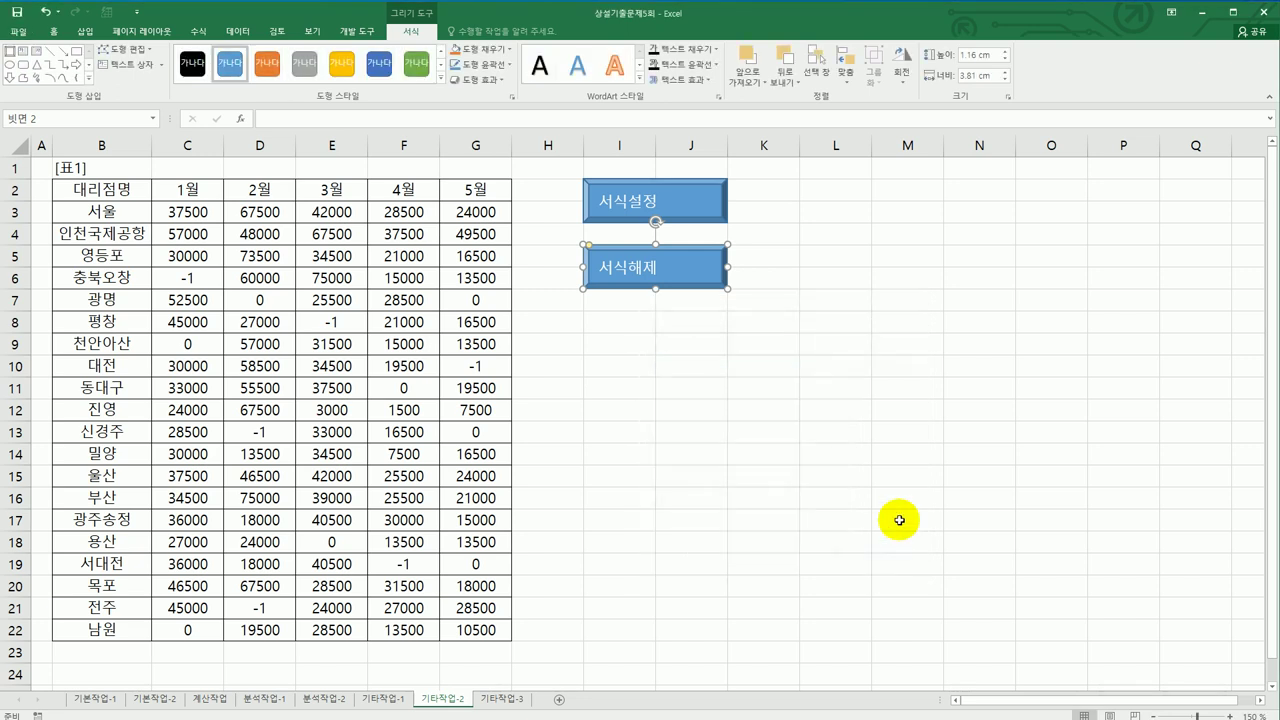
click(900, 518)
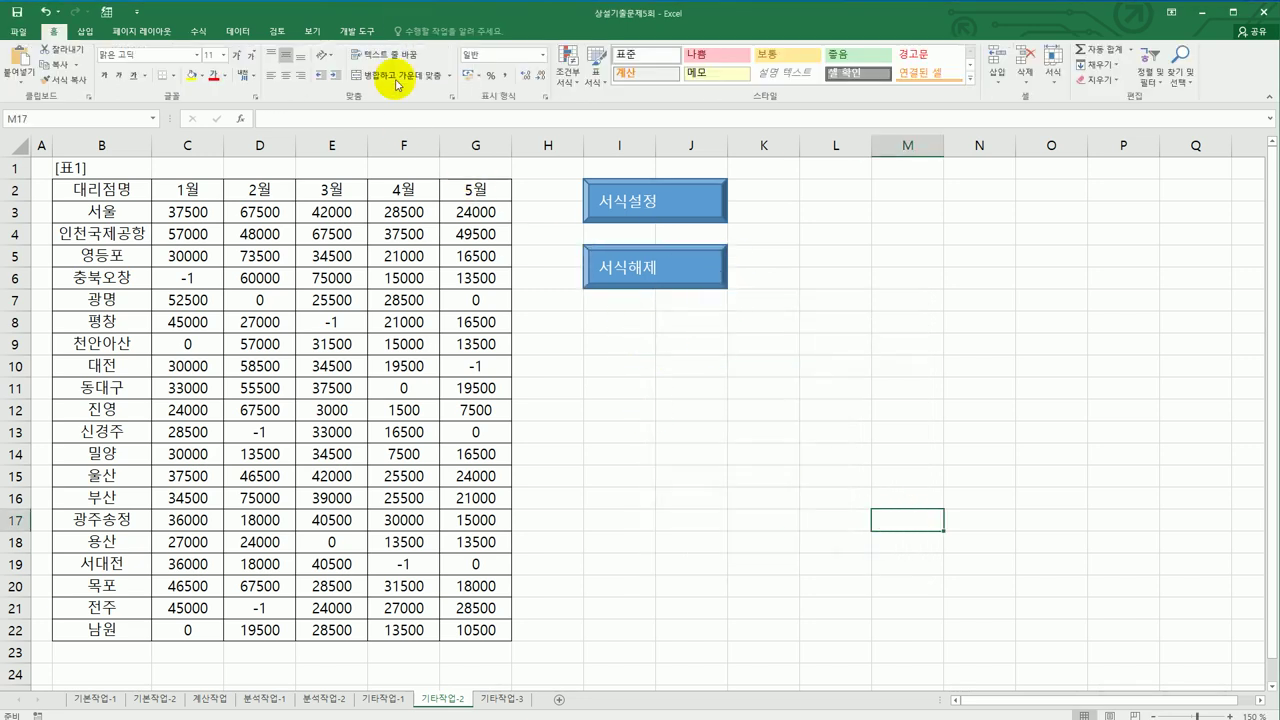
- Open the 일반 macro's code, rename its procedure 서식해제 and close the code editor
click(355, 31)
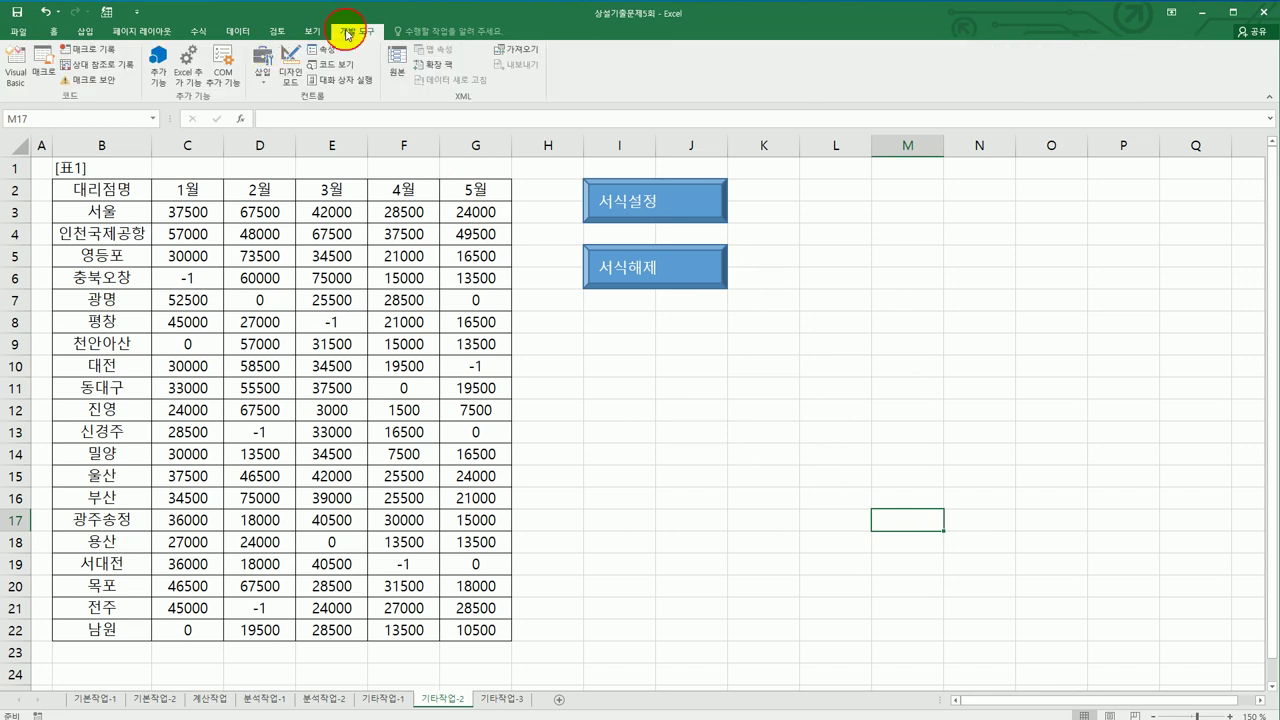
click(43, 68)
click(572, 313)
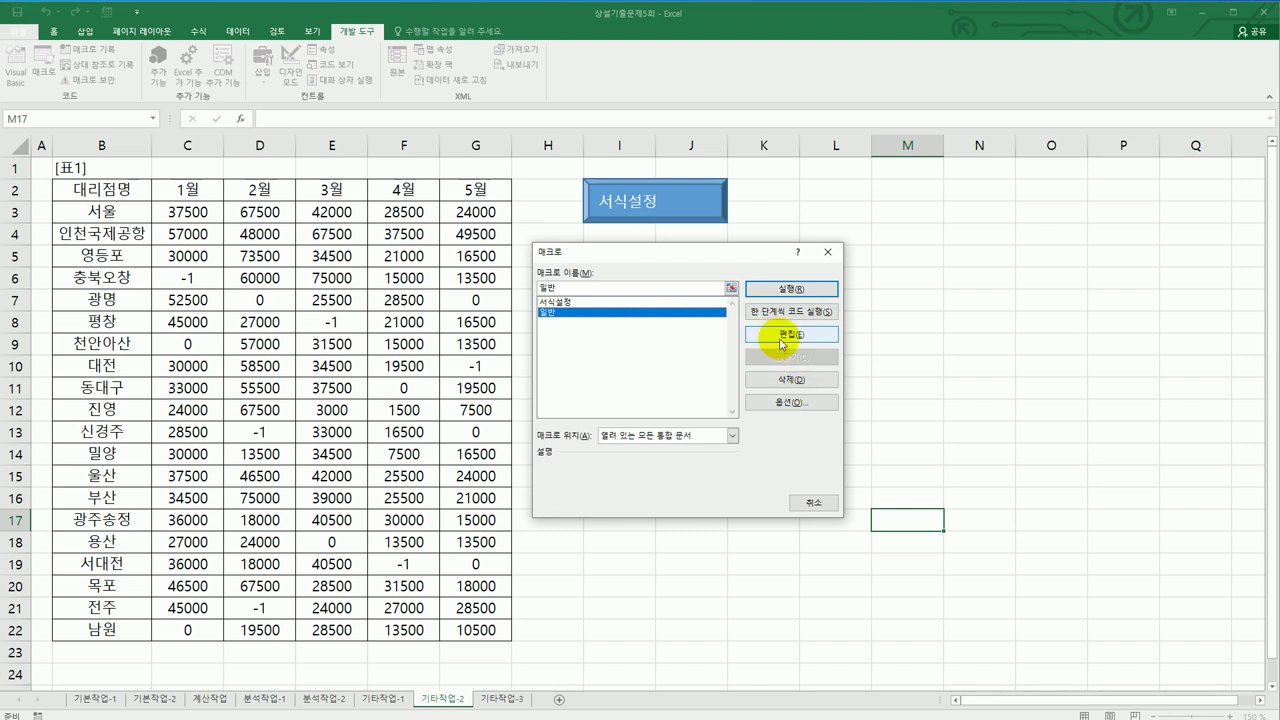
click(785, 335)
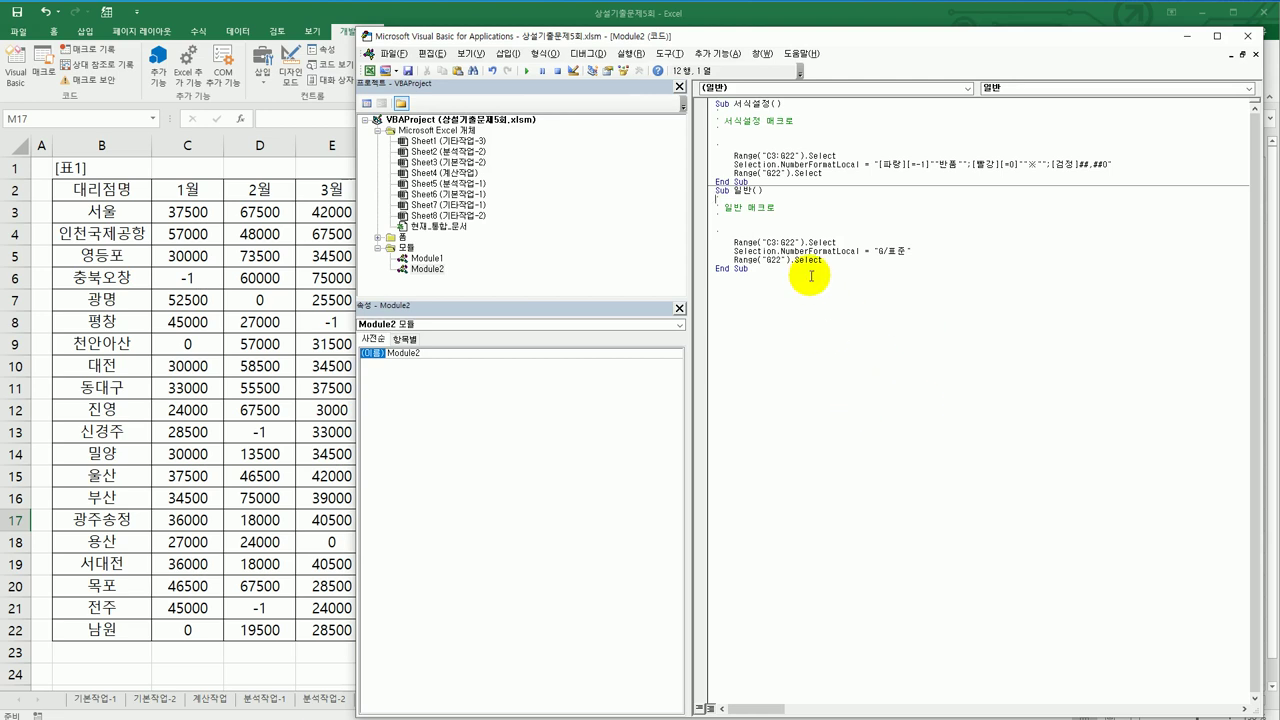
drag(733, 190, 749, 190)
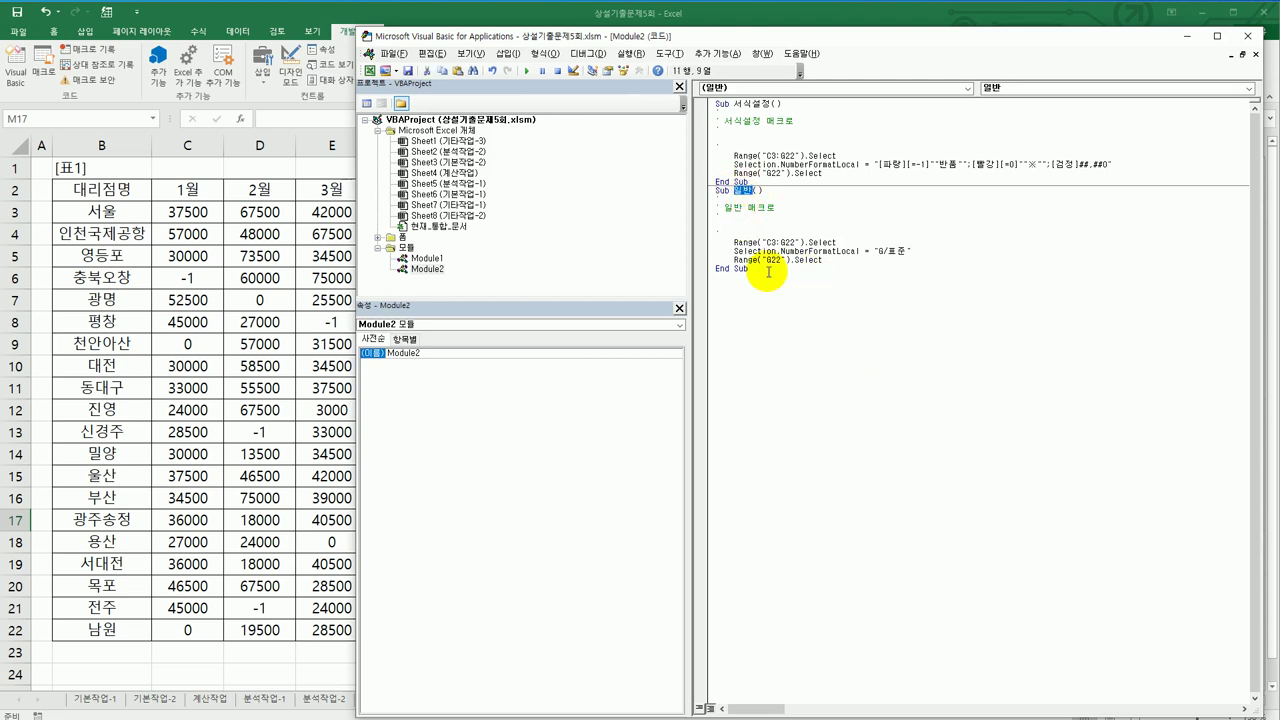
text(서식)
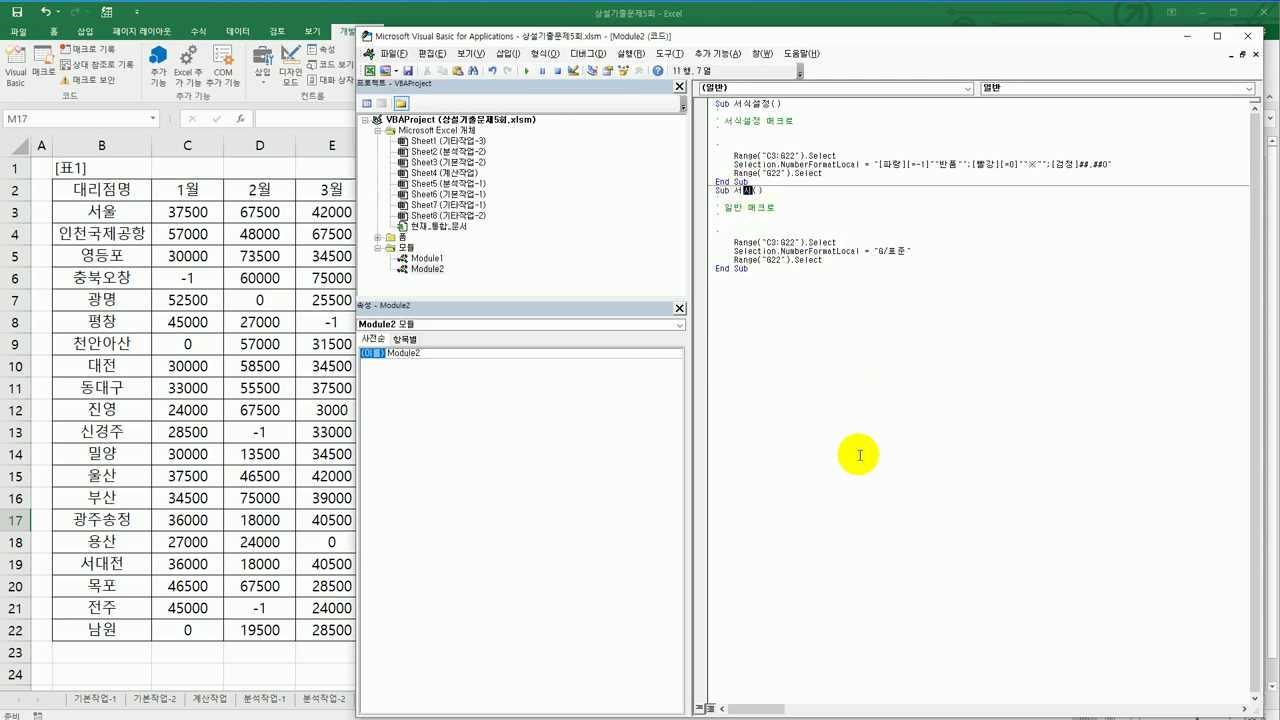
text(해제)
click(859, 455)
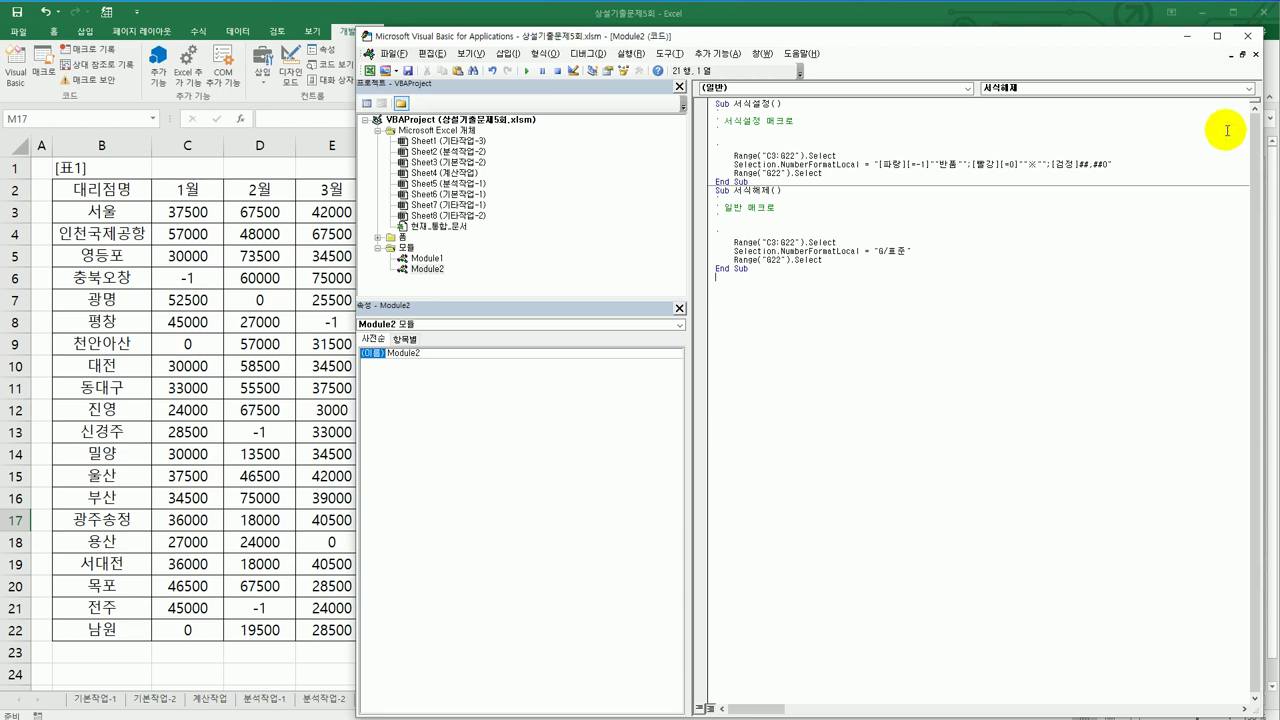
click(1248, 38)
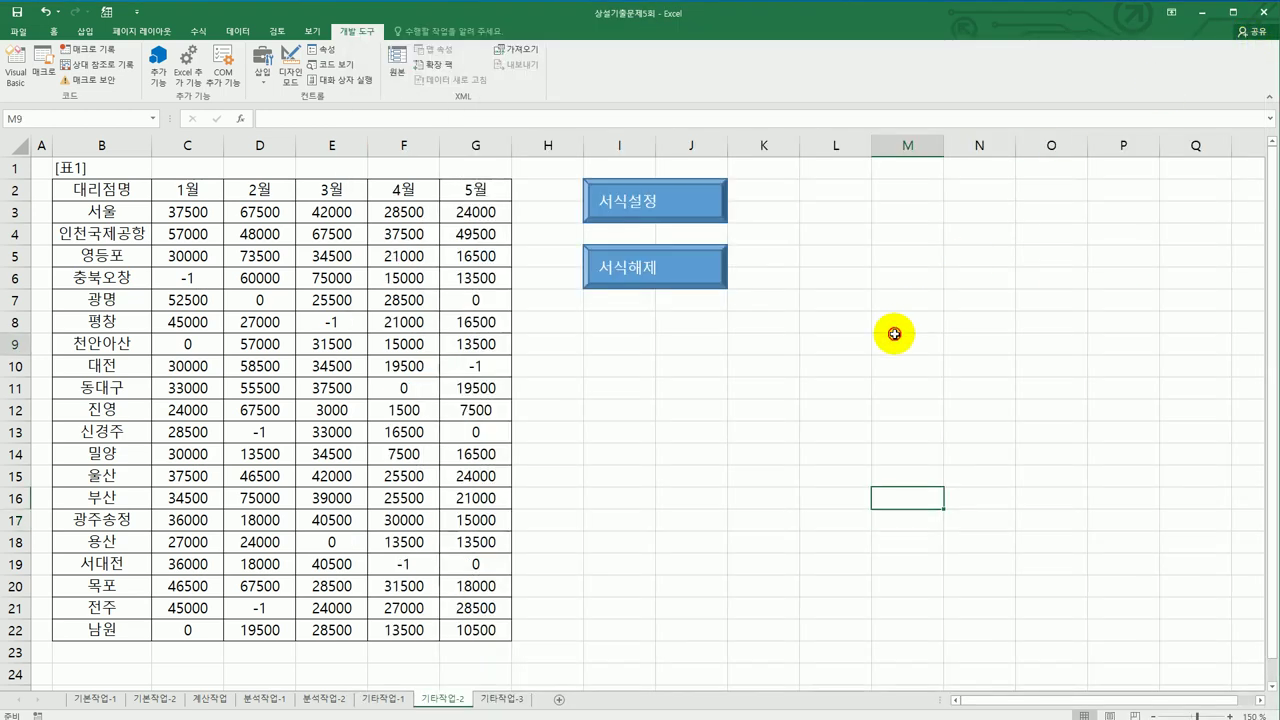
- Assign the 서식해제 macro to the 서식해제 shape and deselect the shape
right_click(683, 248)
click(780, 432)
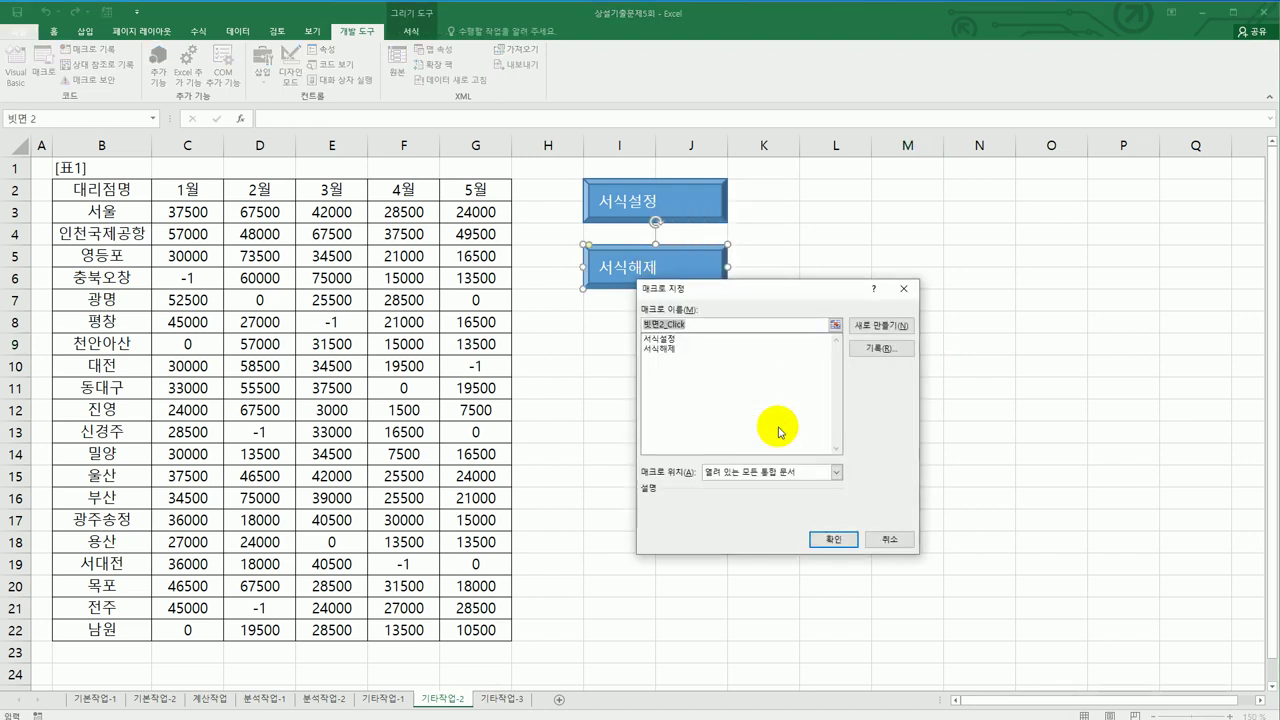
click(681, 351)
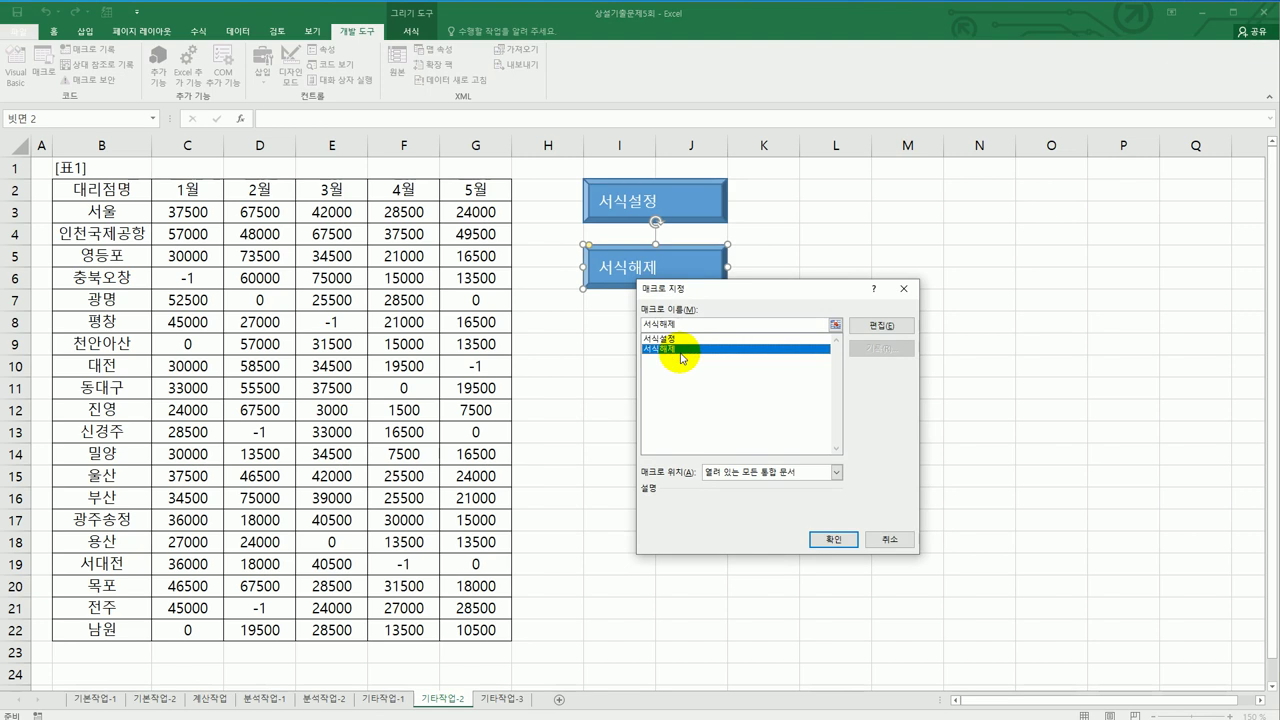
click(830, 541)
click(875, 484)
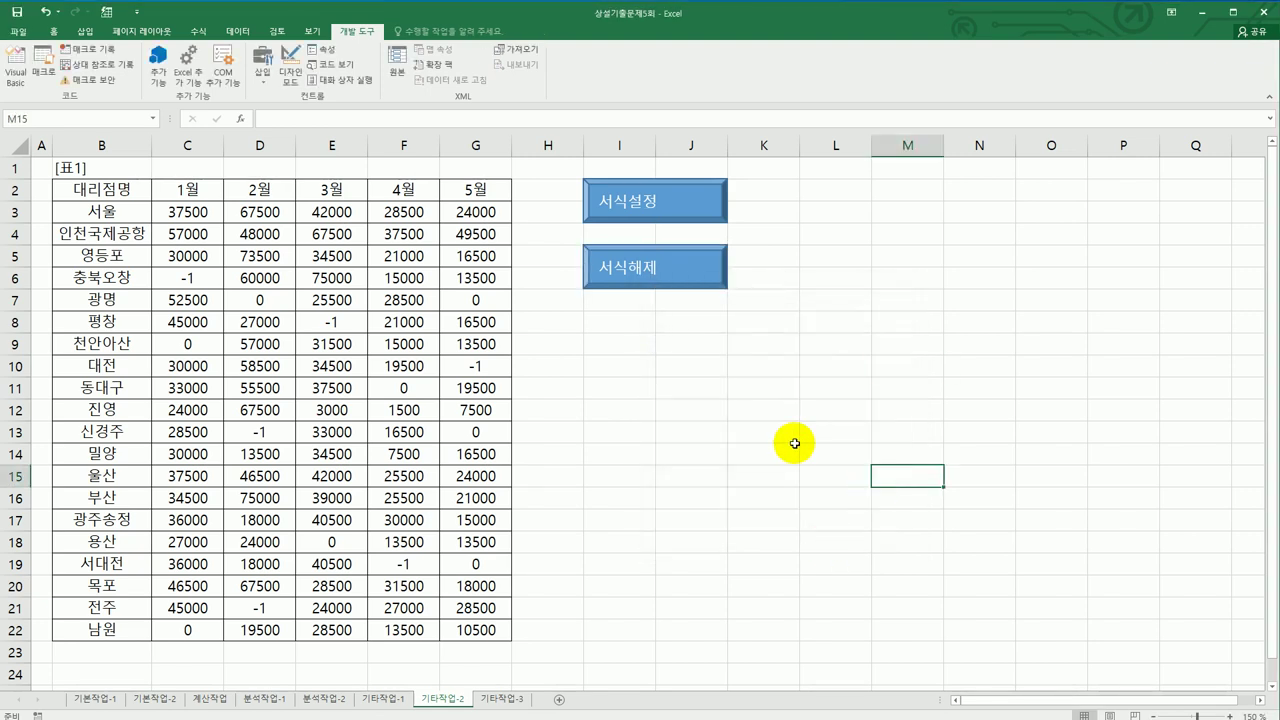
- Test both macros on the table by running 서식설정 and 서식해제 from their shapes
click(643, 210)
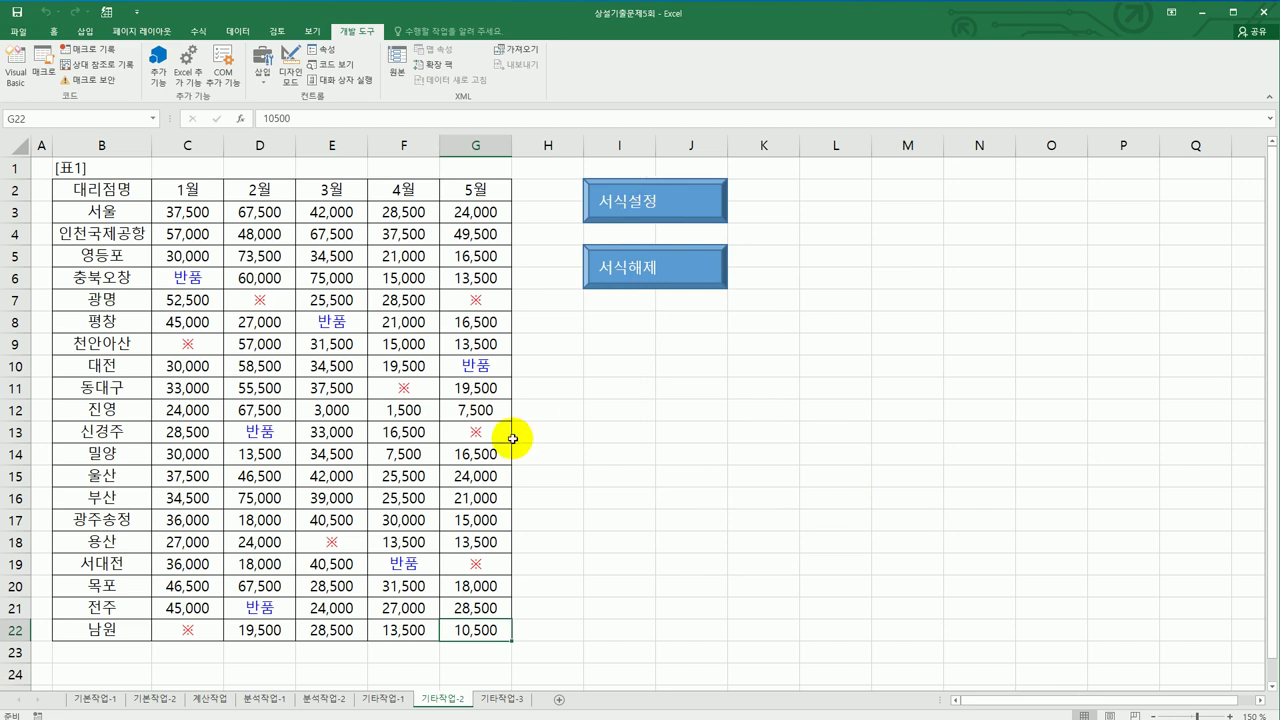
click(671, 280)
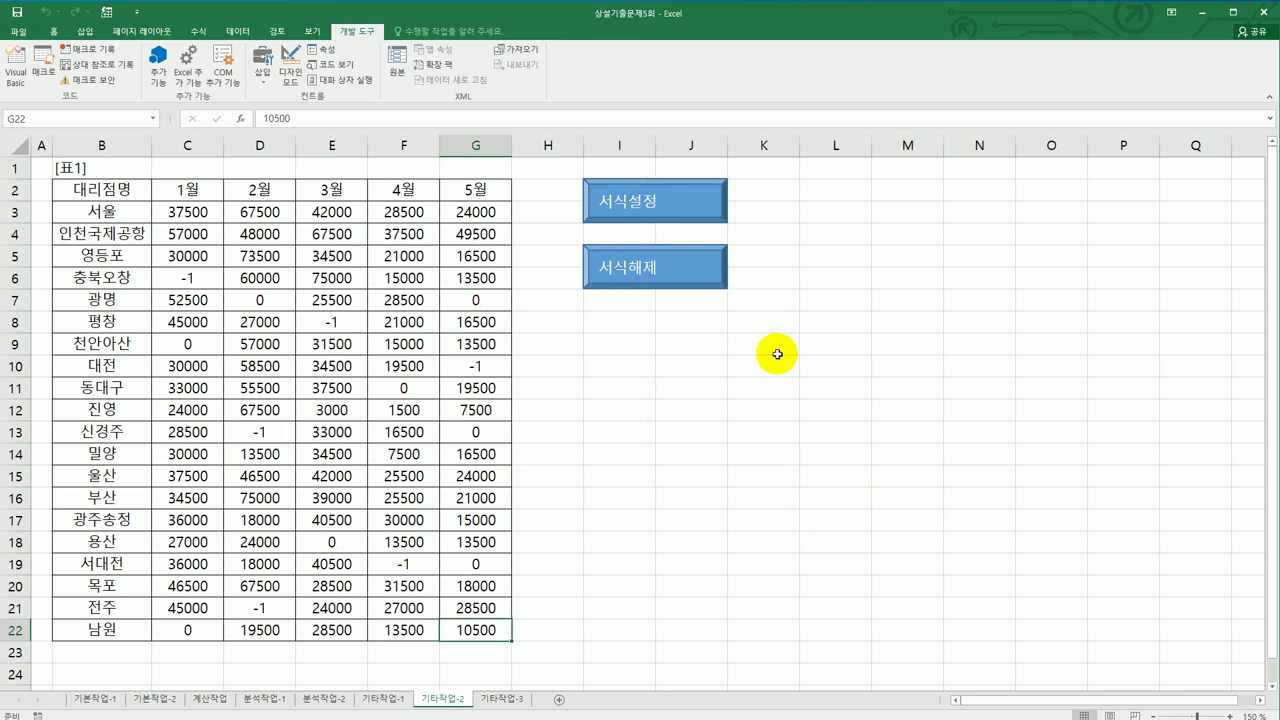
click(766, 383)
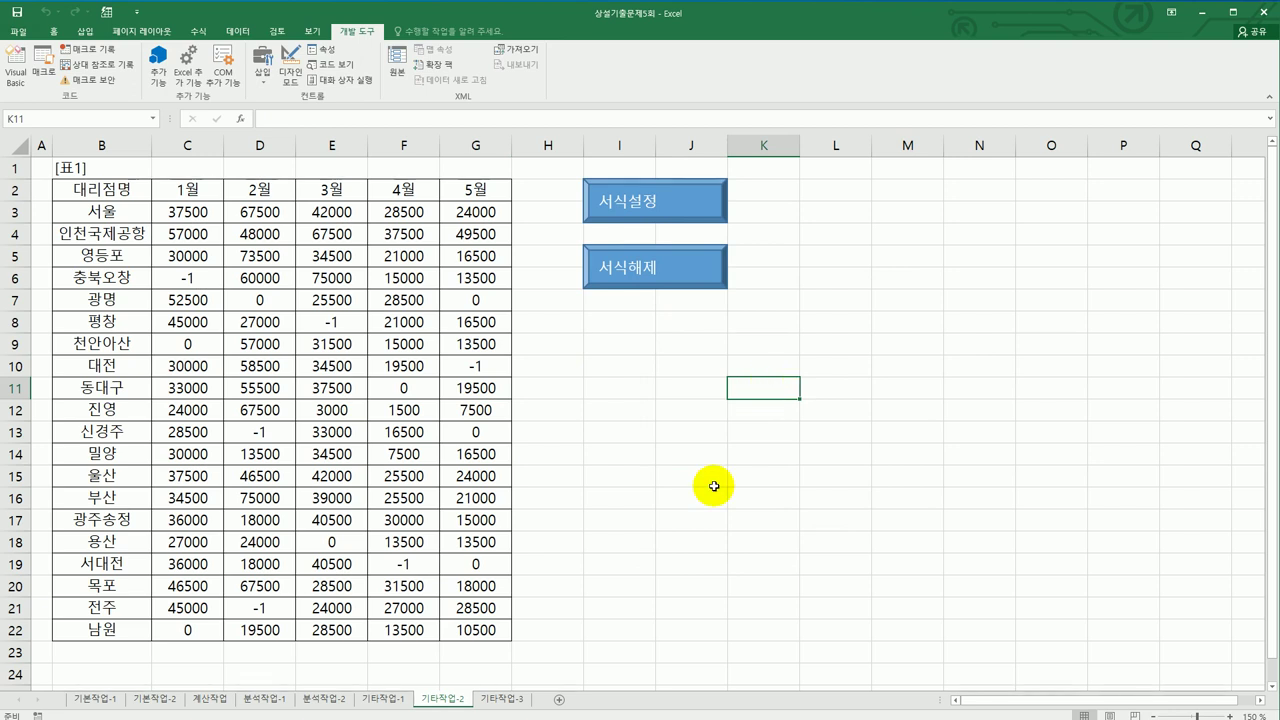
- Go to the 기타작업-3 sheet, turn on design mode and open the click event code of the 등록 button
click(508, 703)
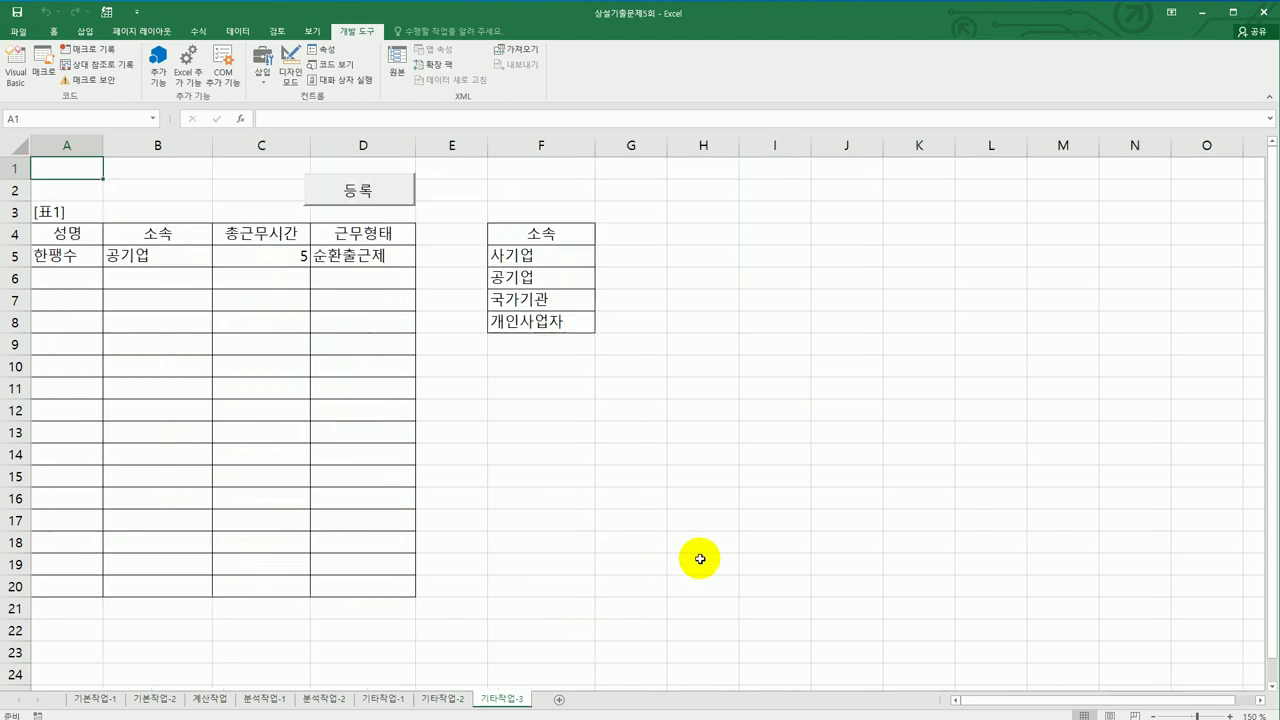
click(700, 559)
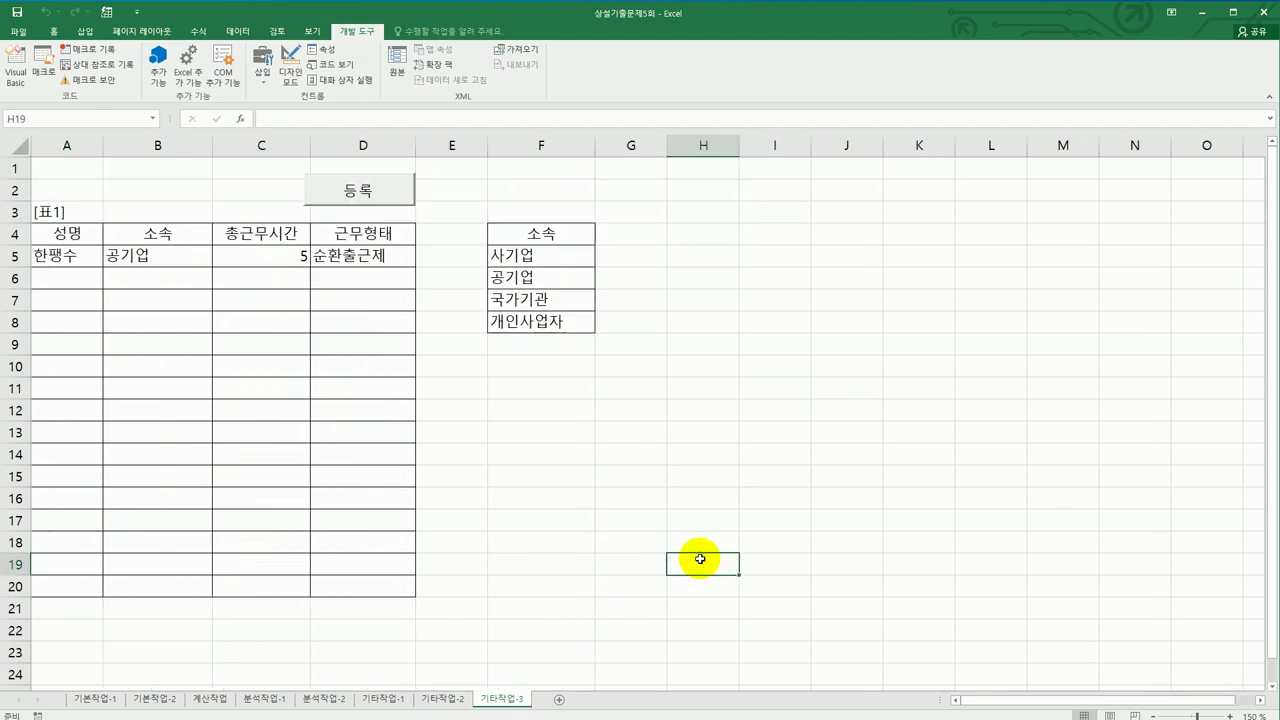
click(384, 208)
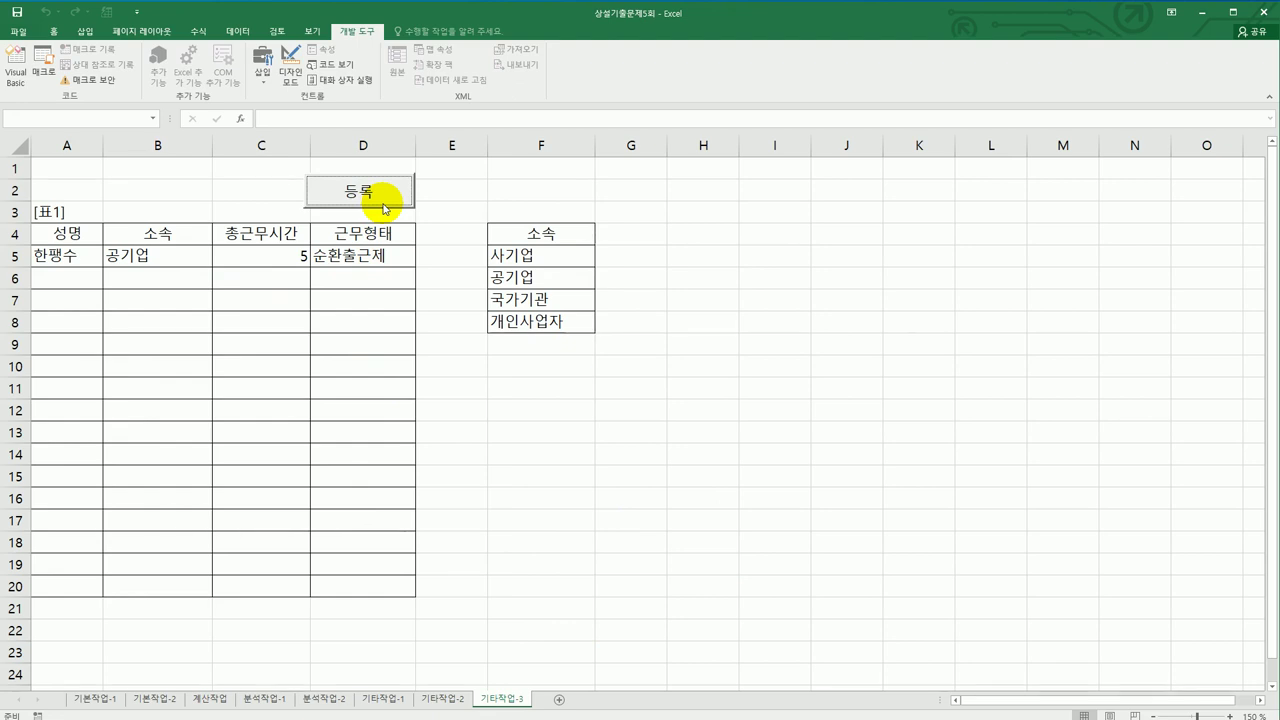
click(290, 74)
click(387, 200)
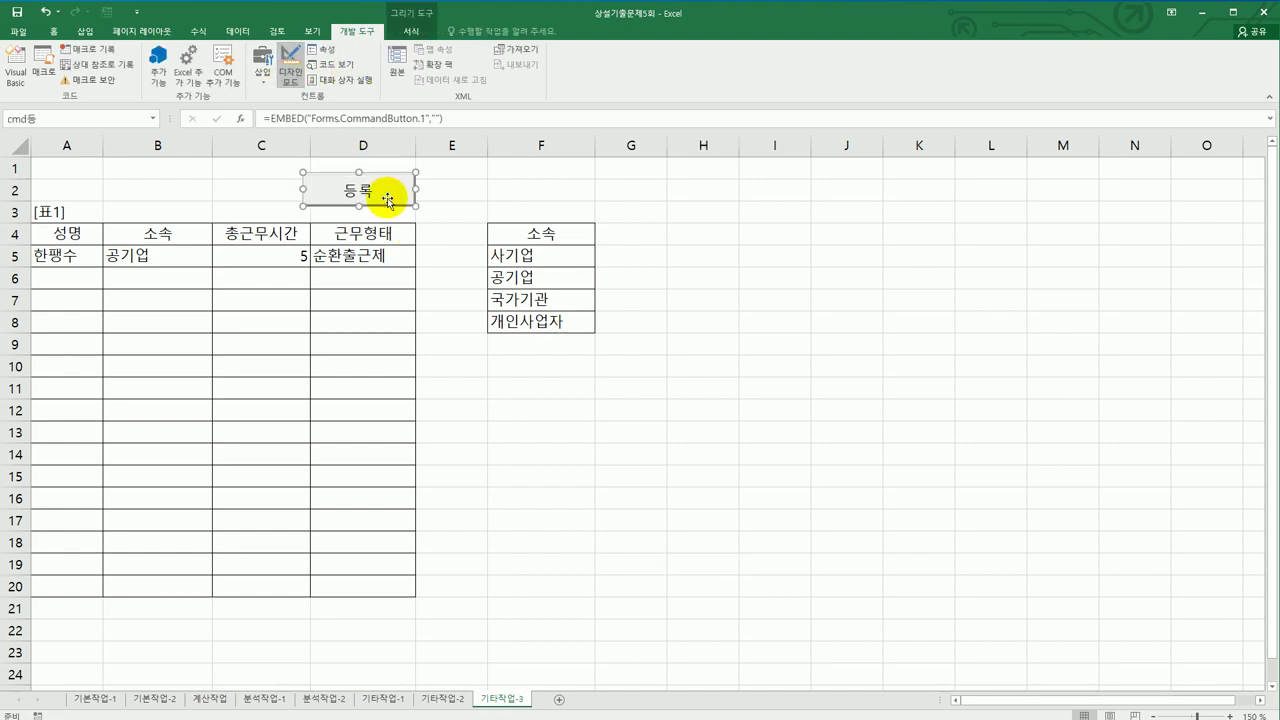
double_click(387, 200)
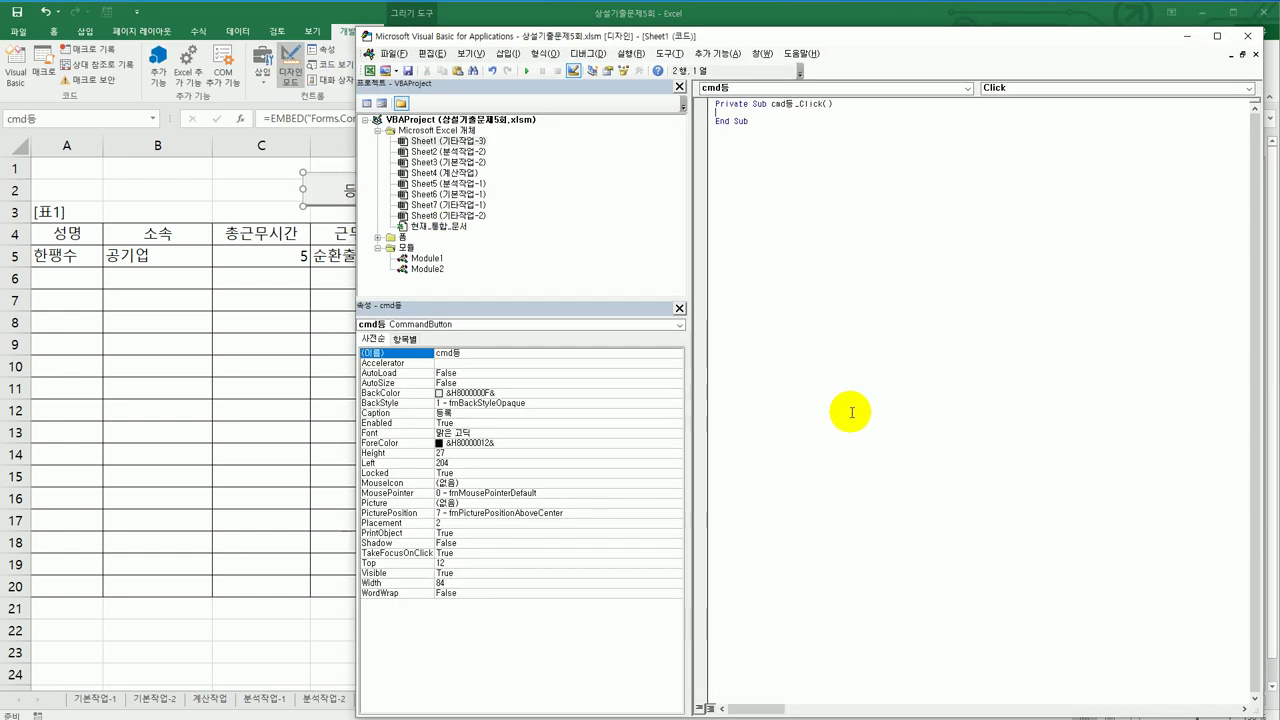
- Make the button's click procedure open the 근무시간등록 form with 근무시간등록.Show
text(근무시간등록.)
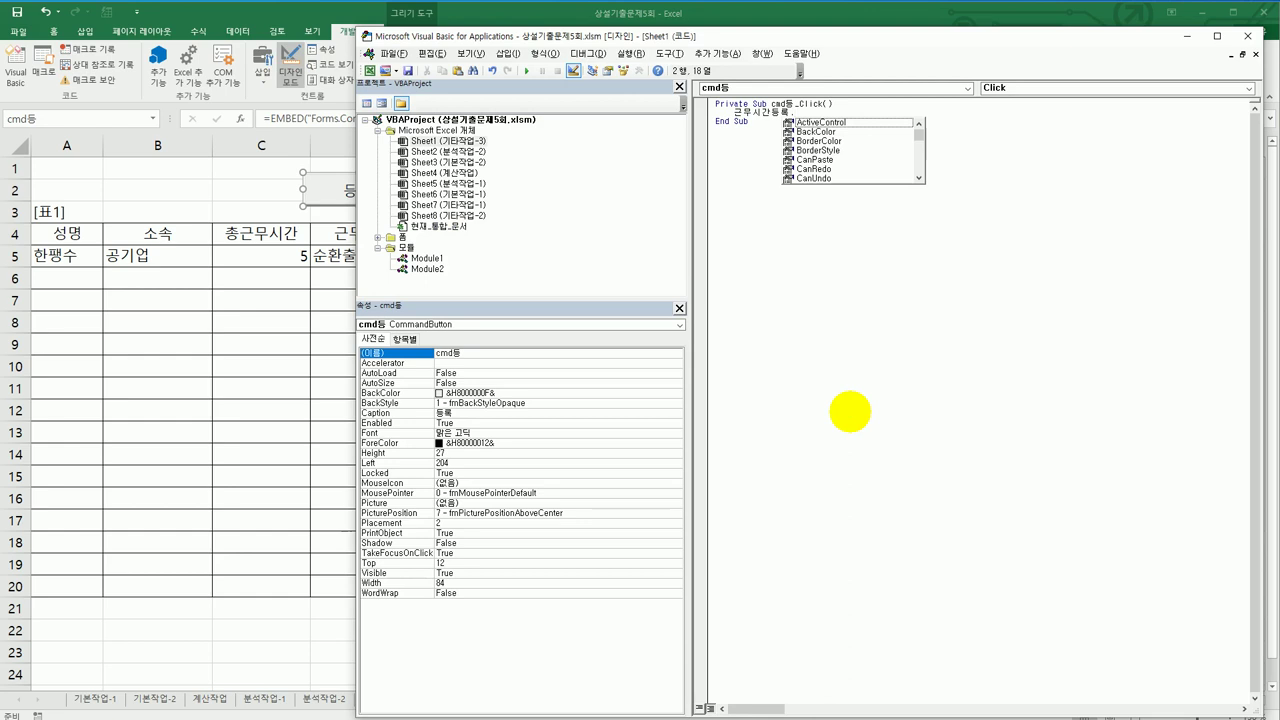
text(sho)
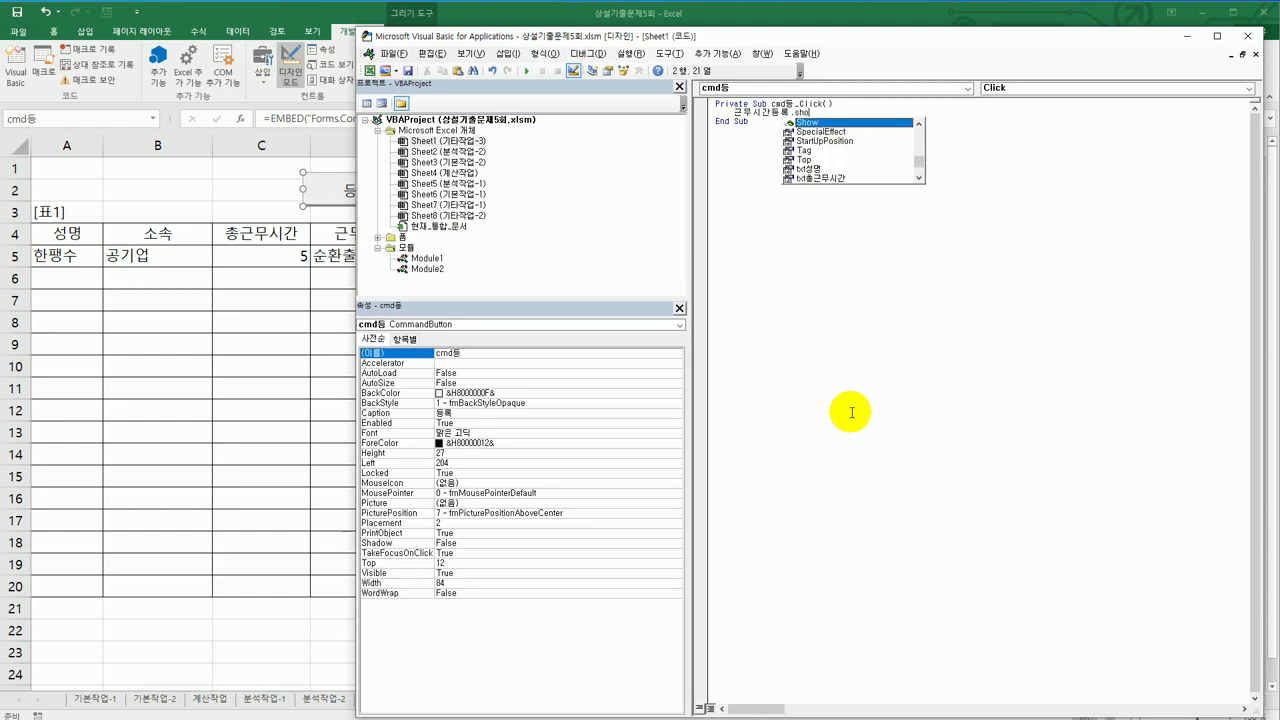
key(Tab)
click(851, 412)
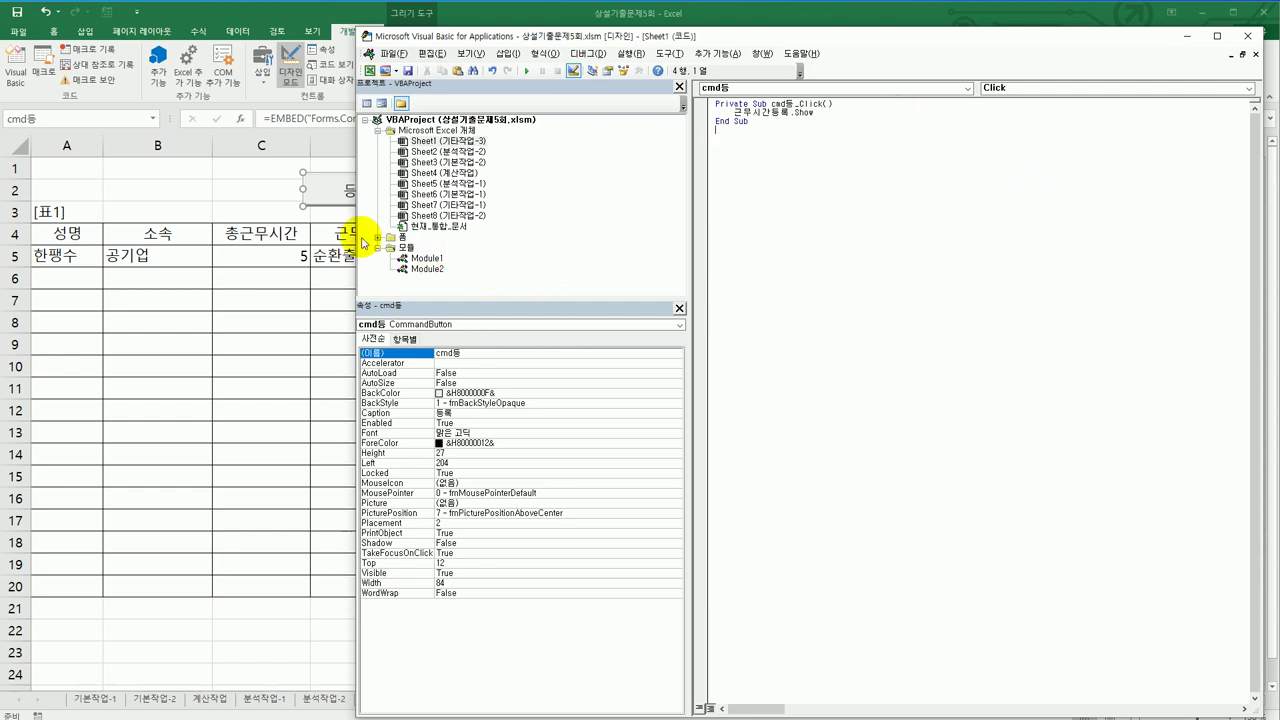
- Open the code of the 근무시간등록 form and add a UserForm Initialize event procedure
click(378, 239)
click(422, 248)
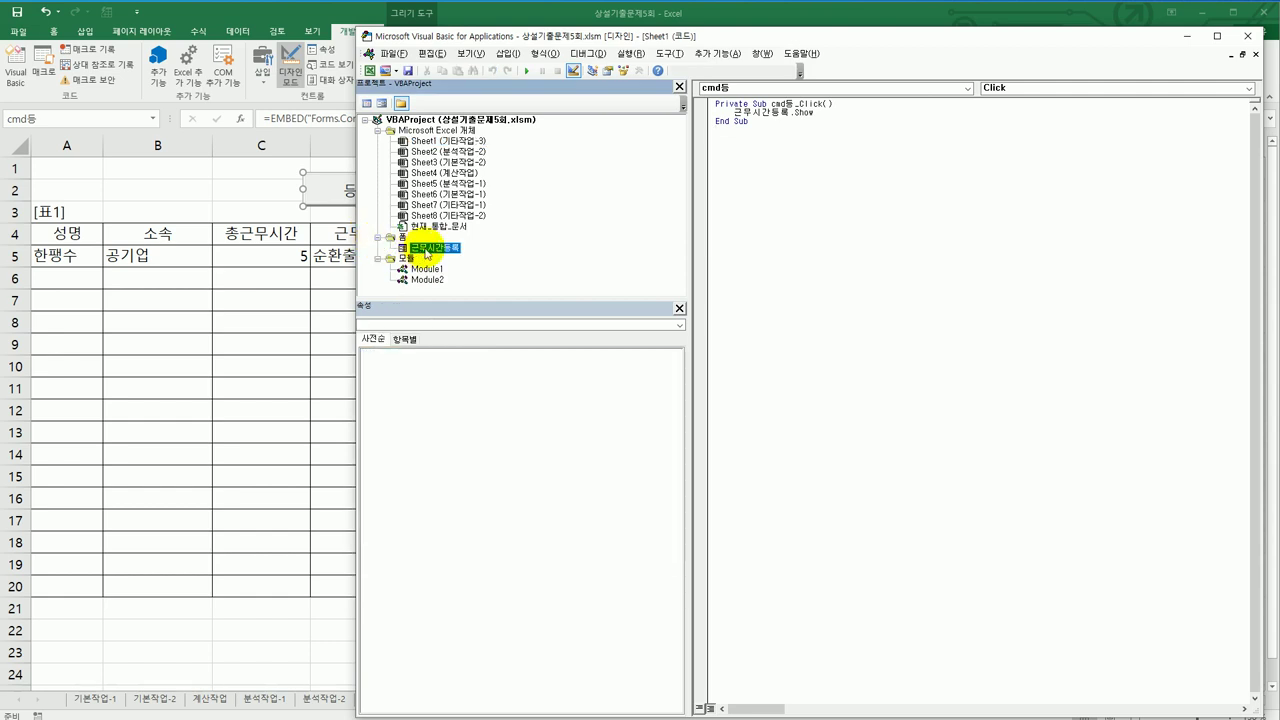
click(366, 104)
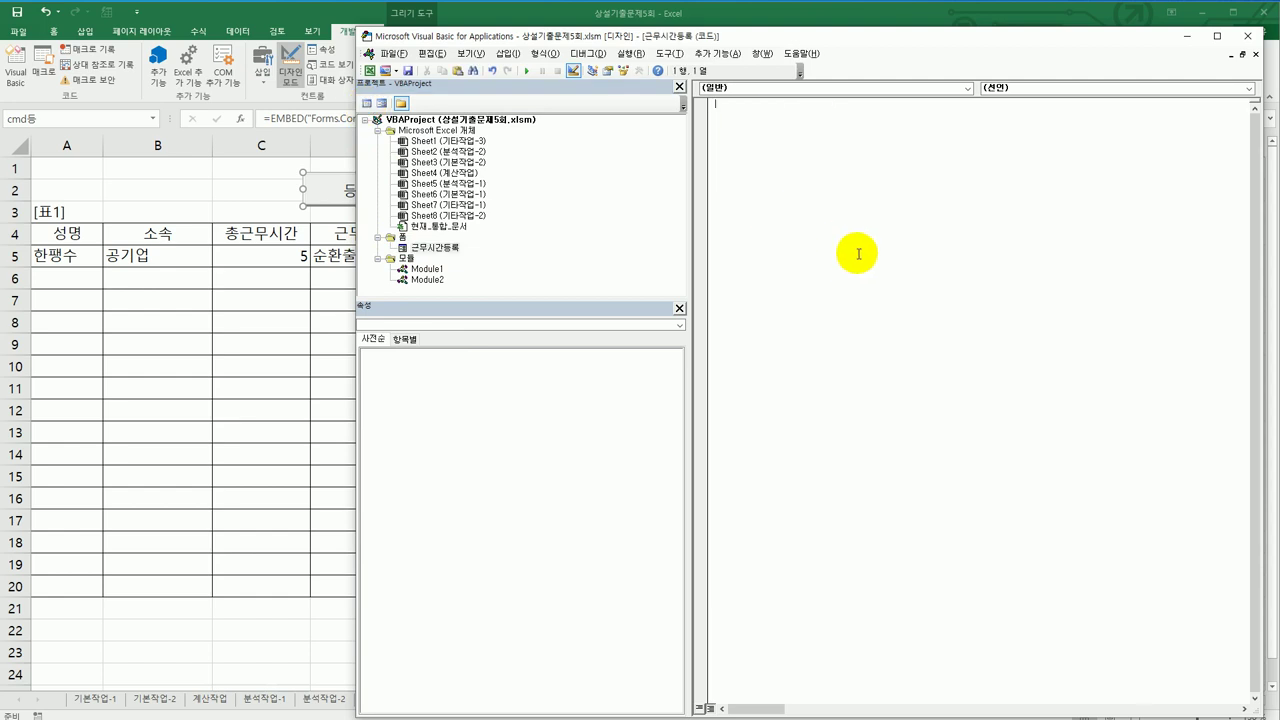
click(860, 88)
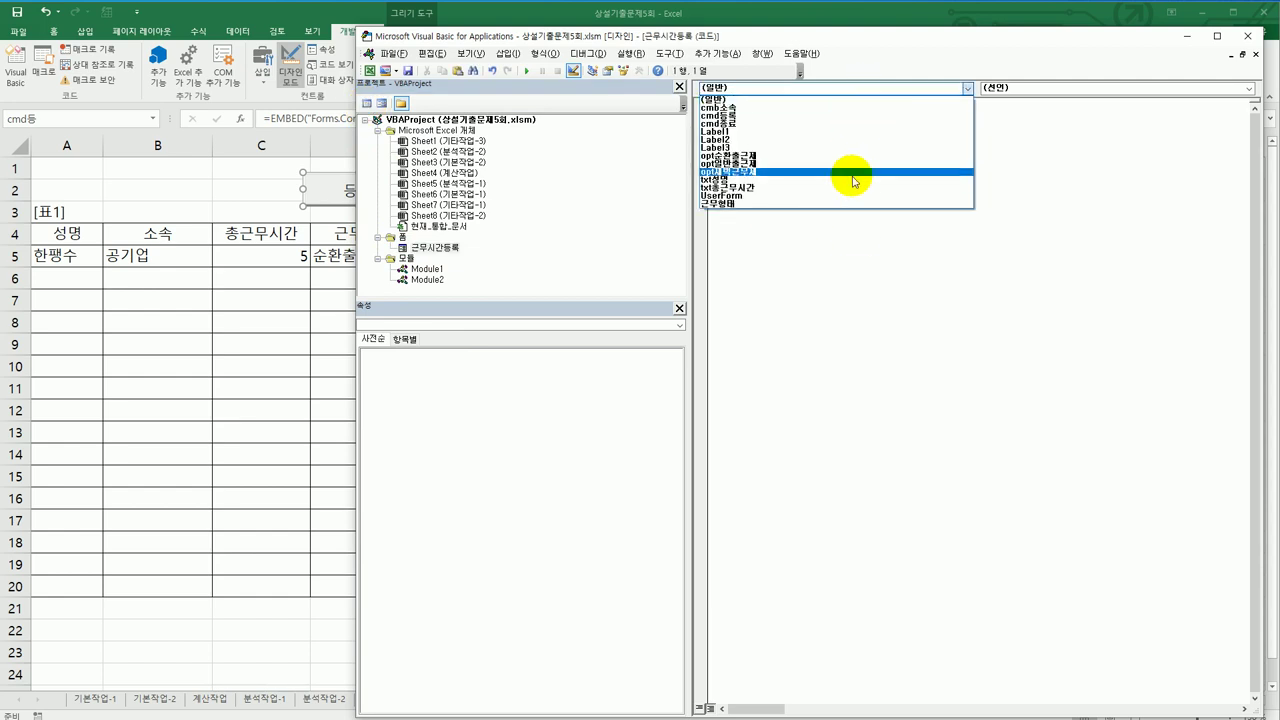
click(840, 196)
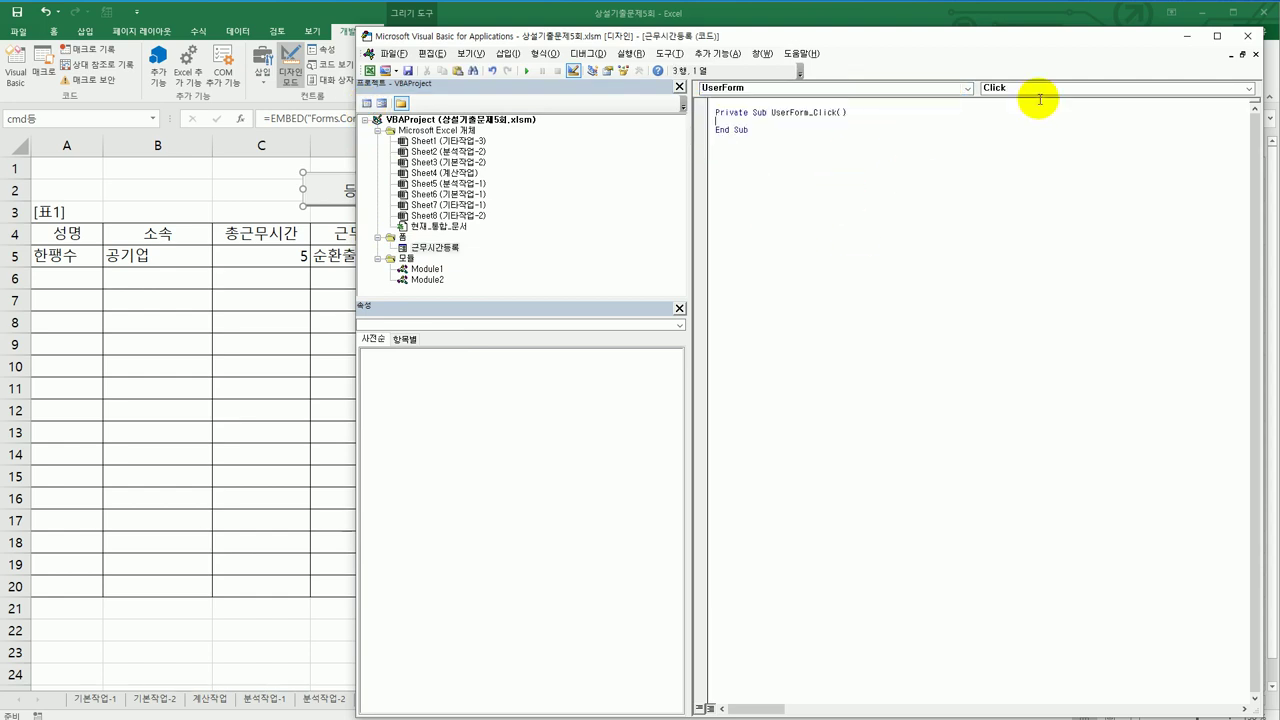
click(1041, 90)
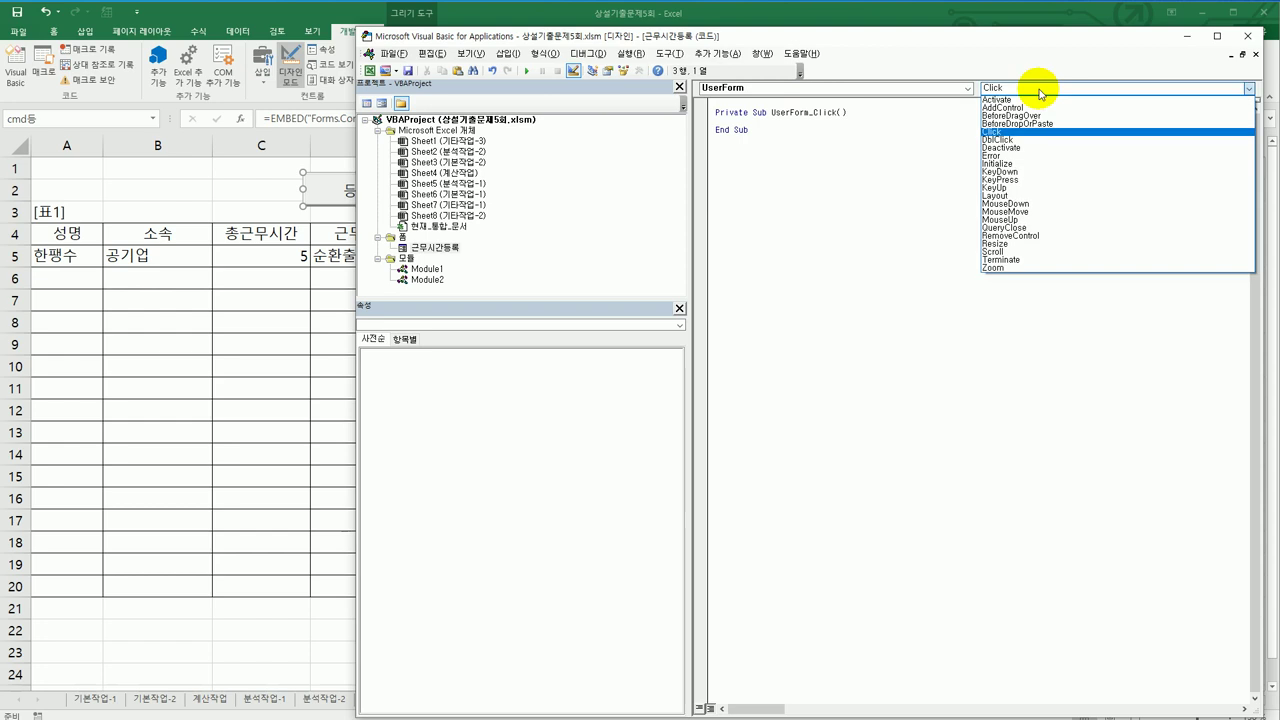
click(1038, 163)
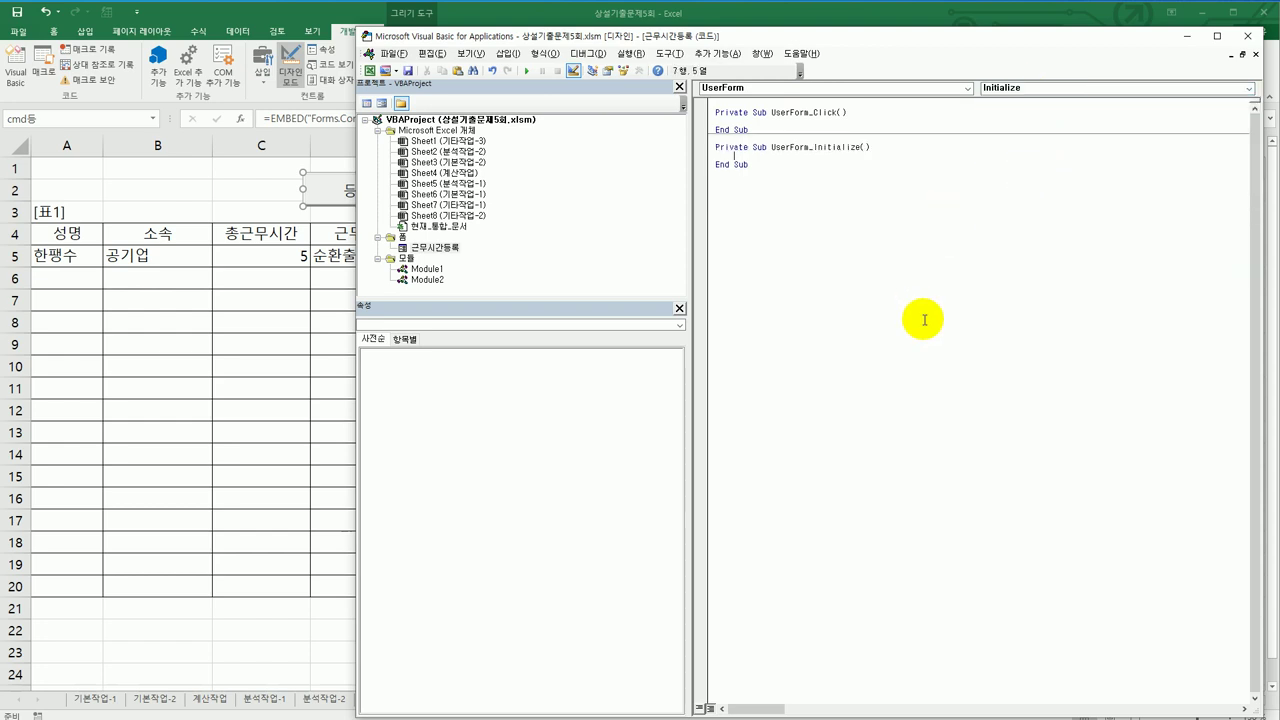
- In UserForm_Initialize, set the RowSource of cmb소속 to "F5:F8"
text(cmb소속.ro)
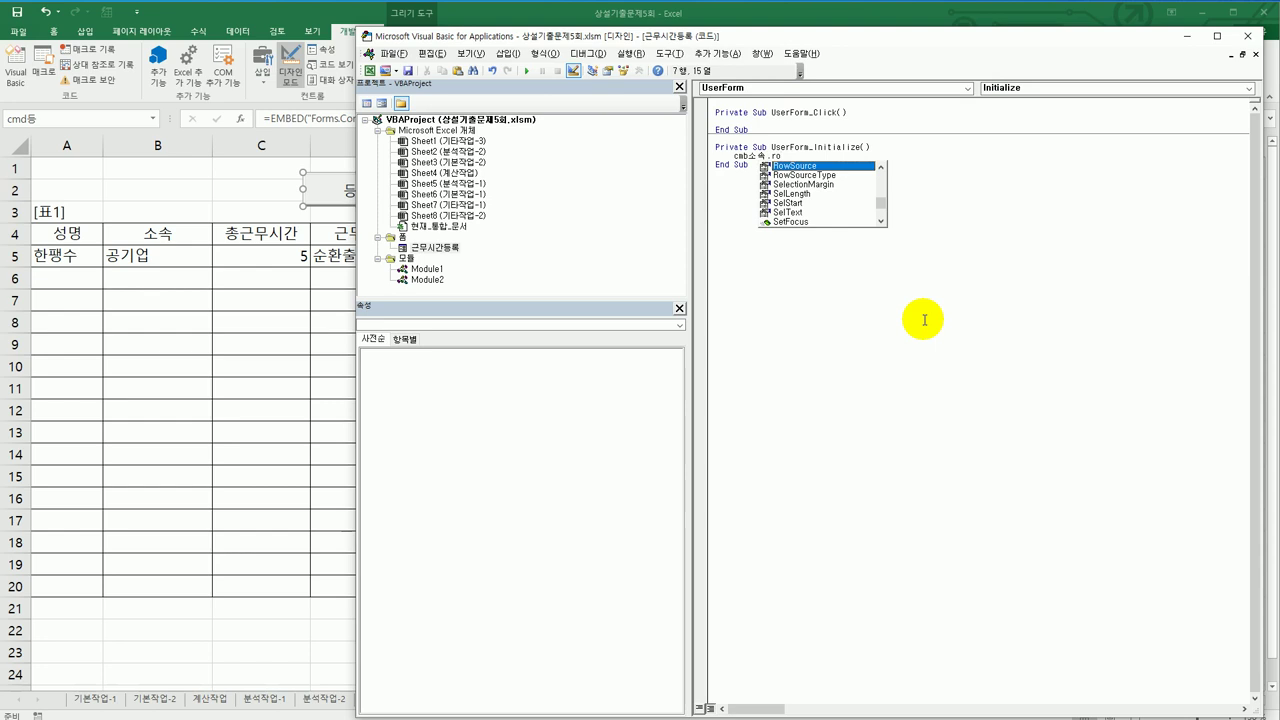
text(wSource =)
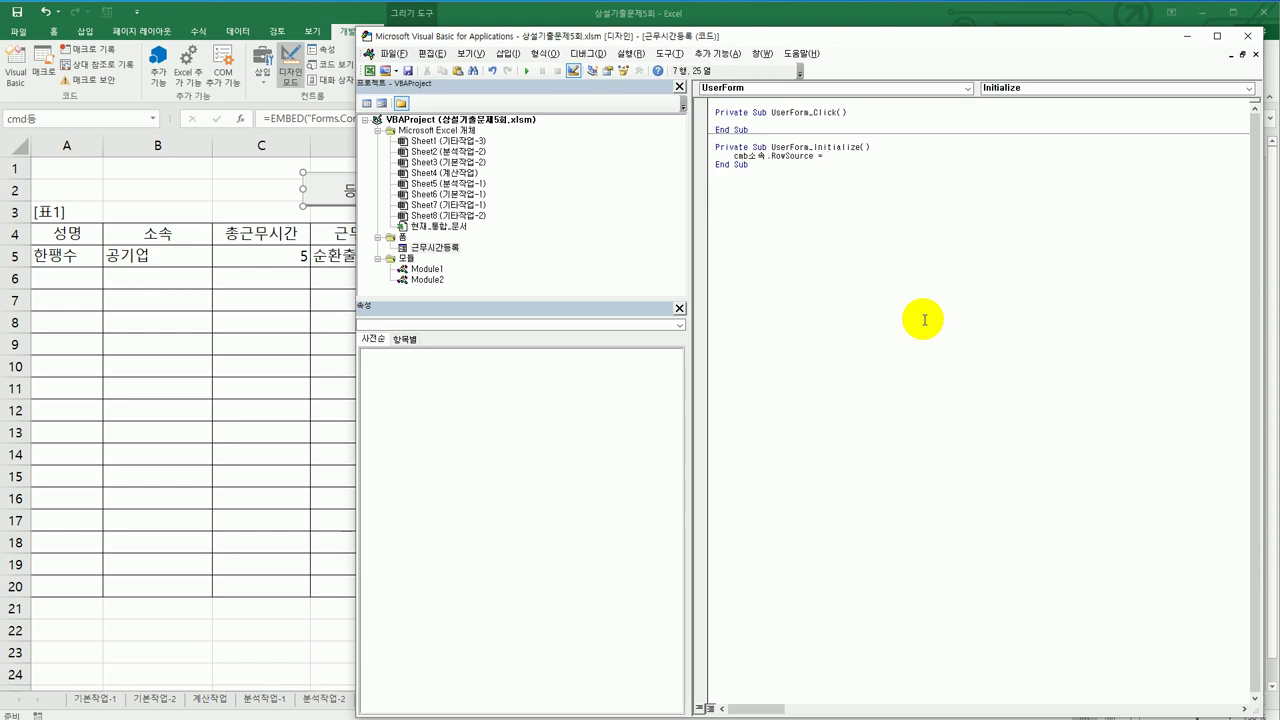
text( "F5:F8")
click(912, 346)
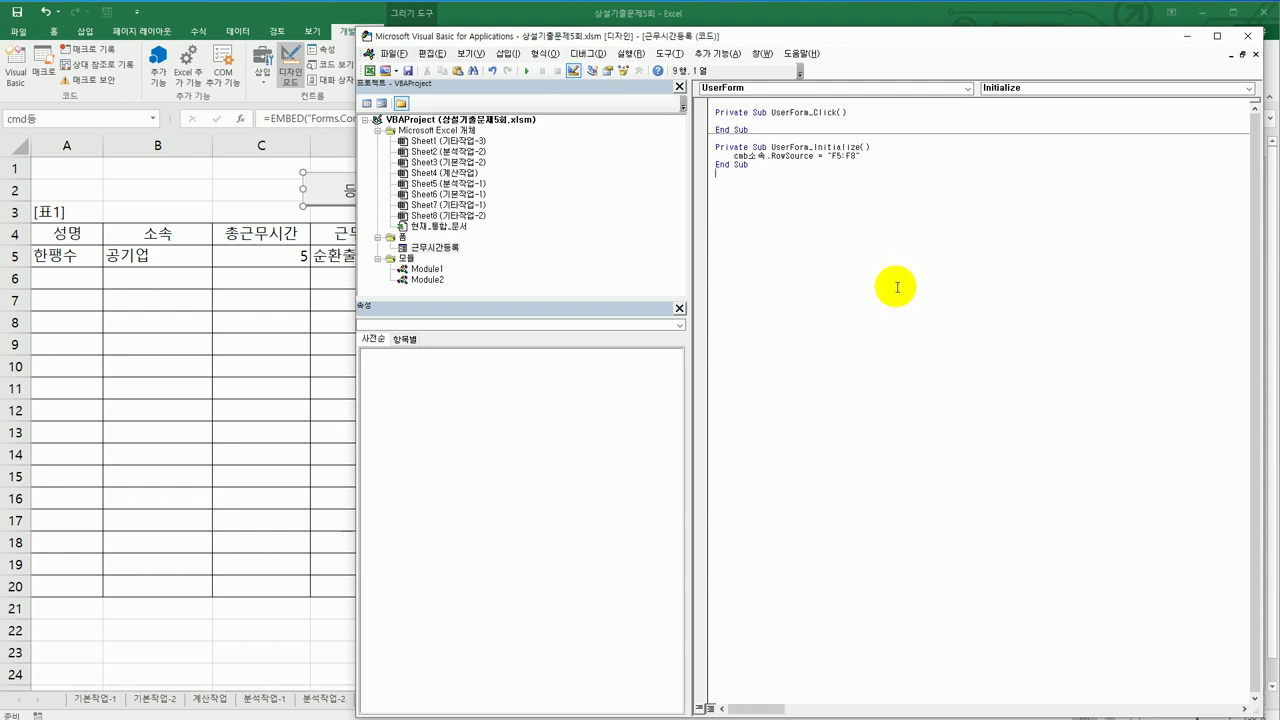
- Create the cmd종료 click procedure with a message box showing the current date under the title "폼 종료"
click(866, 88)
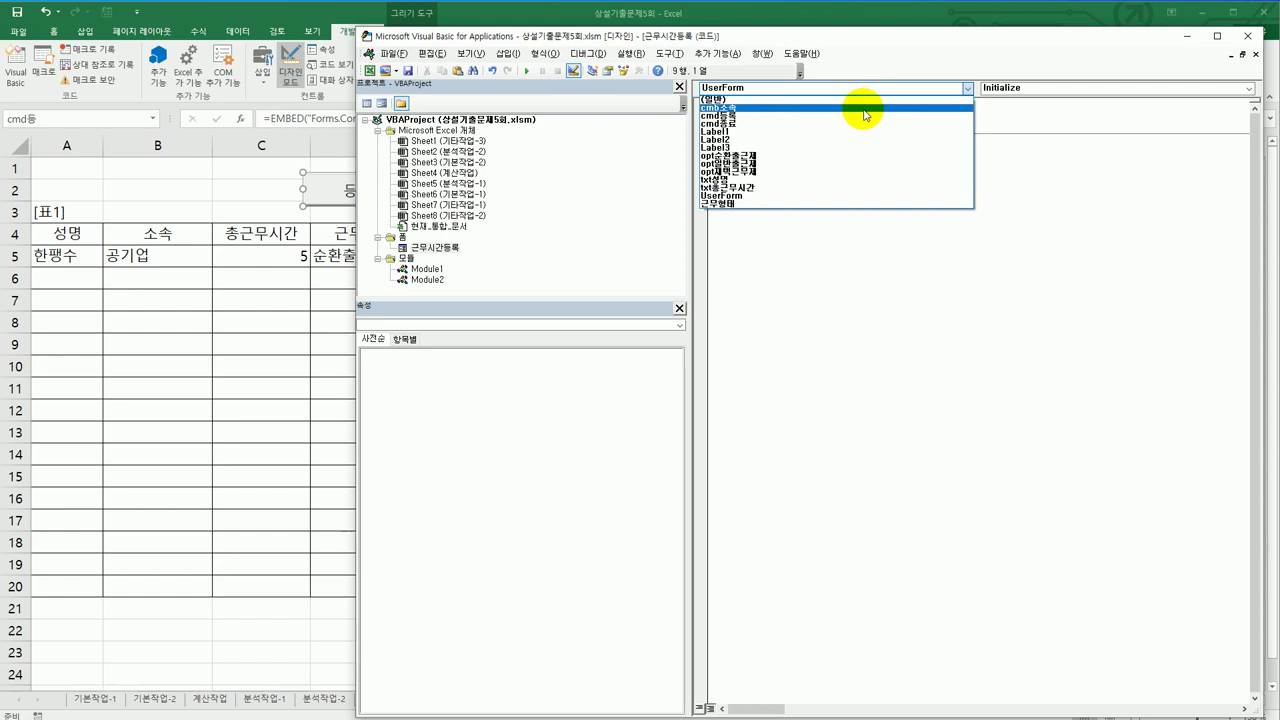
click(862, 123)
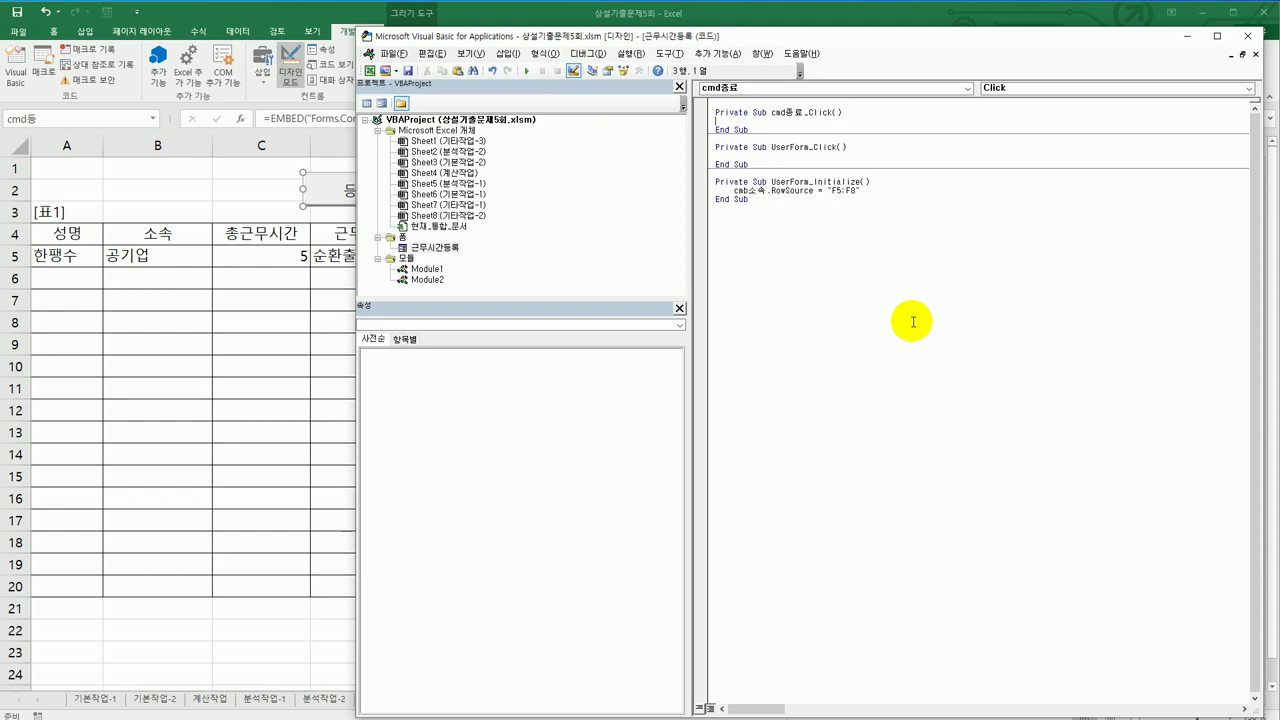
text(msgbox )
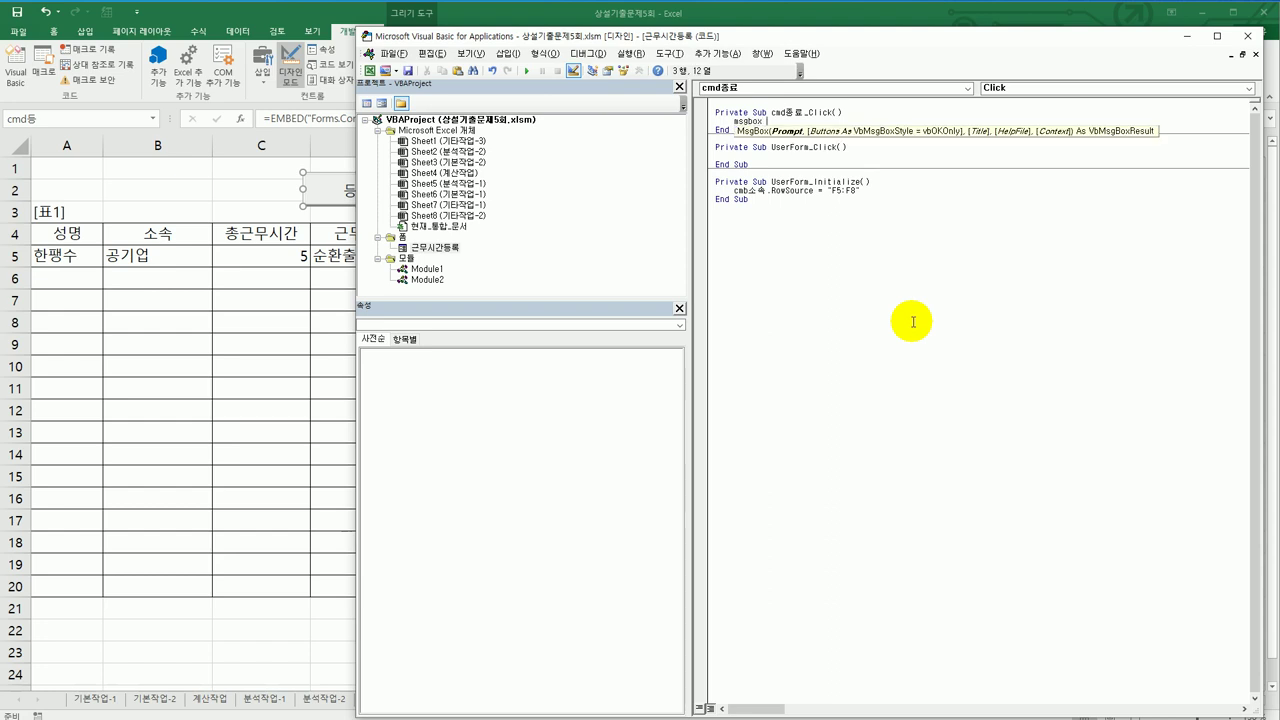
text(date)
text(,)
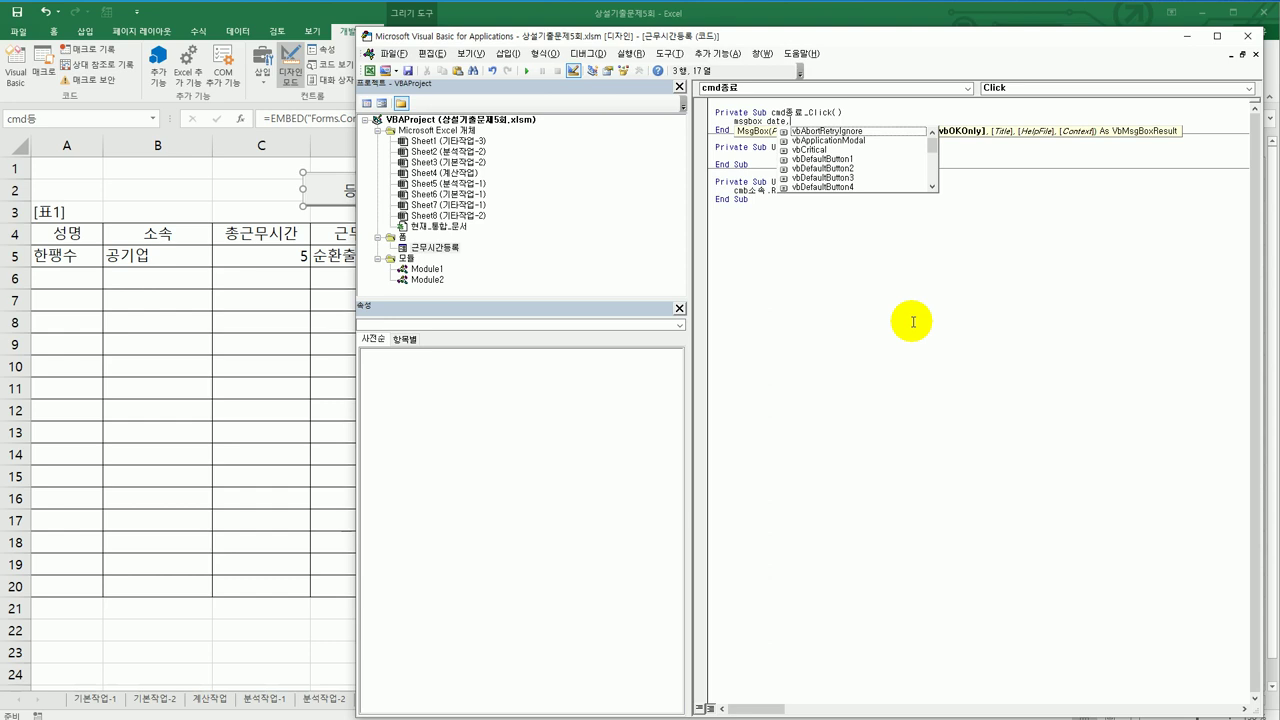
text(,)
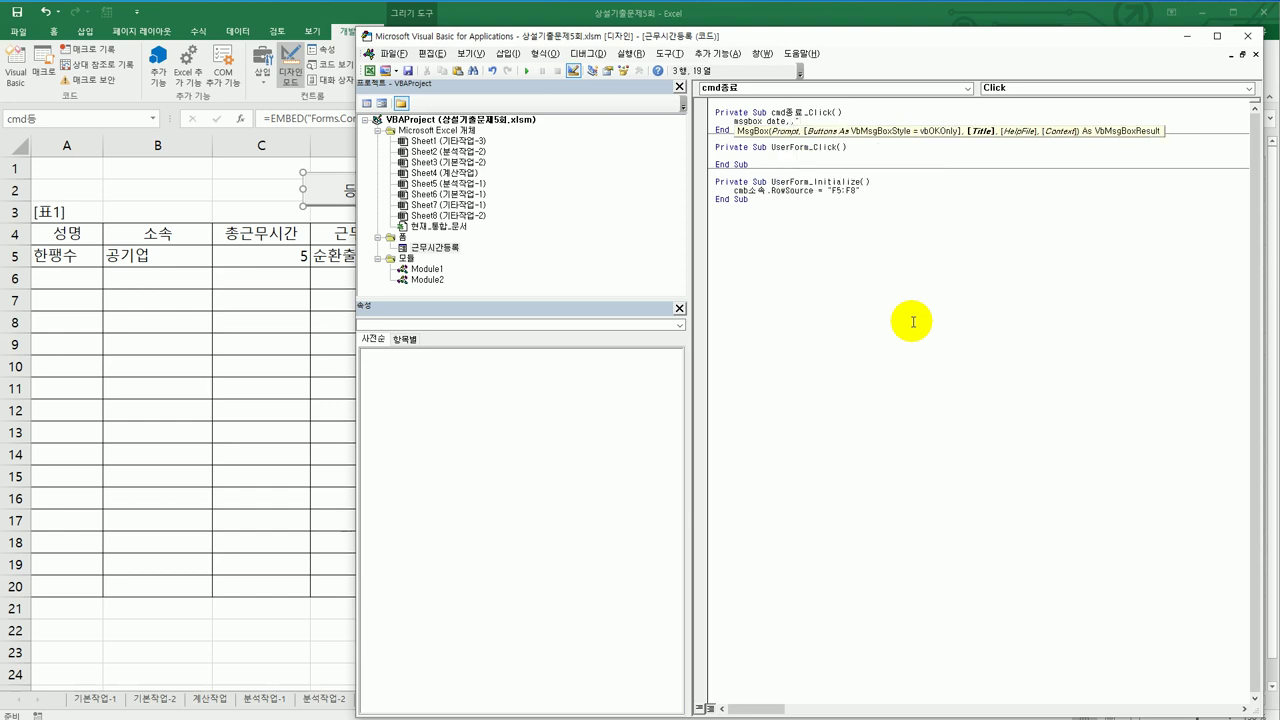
text(종 종)
text(료")
- Add Unload Me below the message box line in the cmd종료 click procedure to close the form
key(Return)
text(unl)
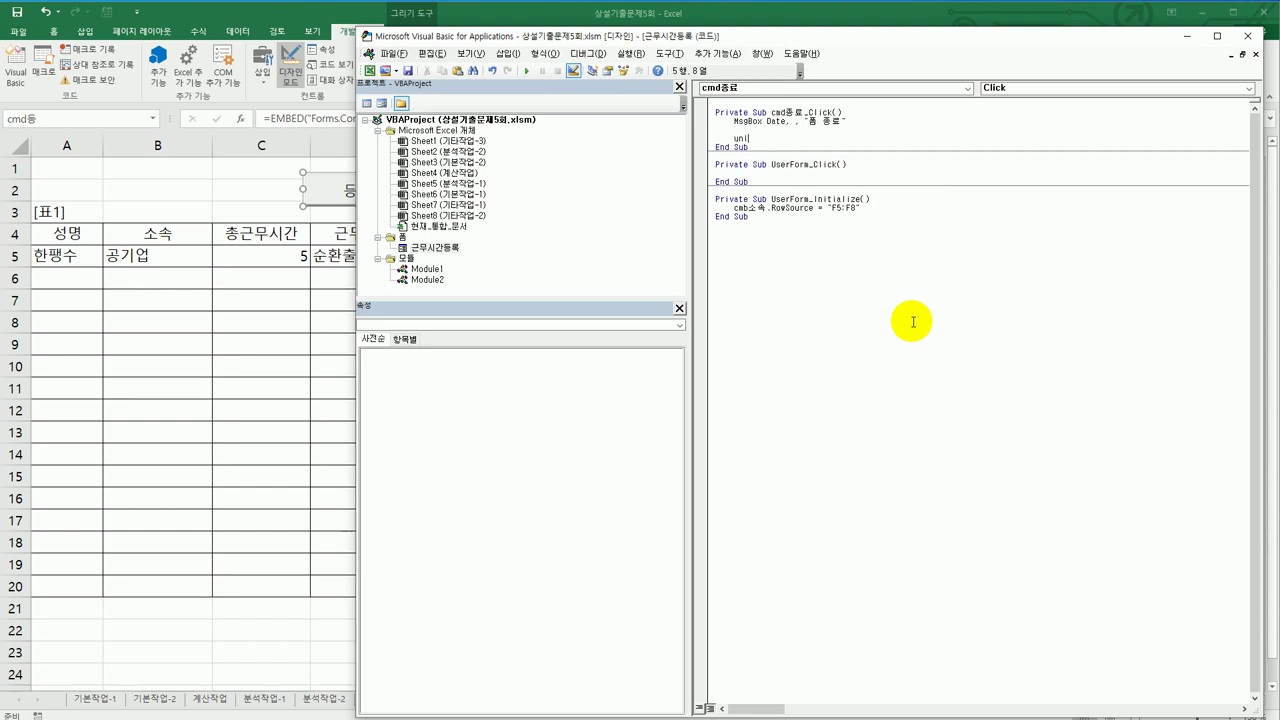
text(oad Me)
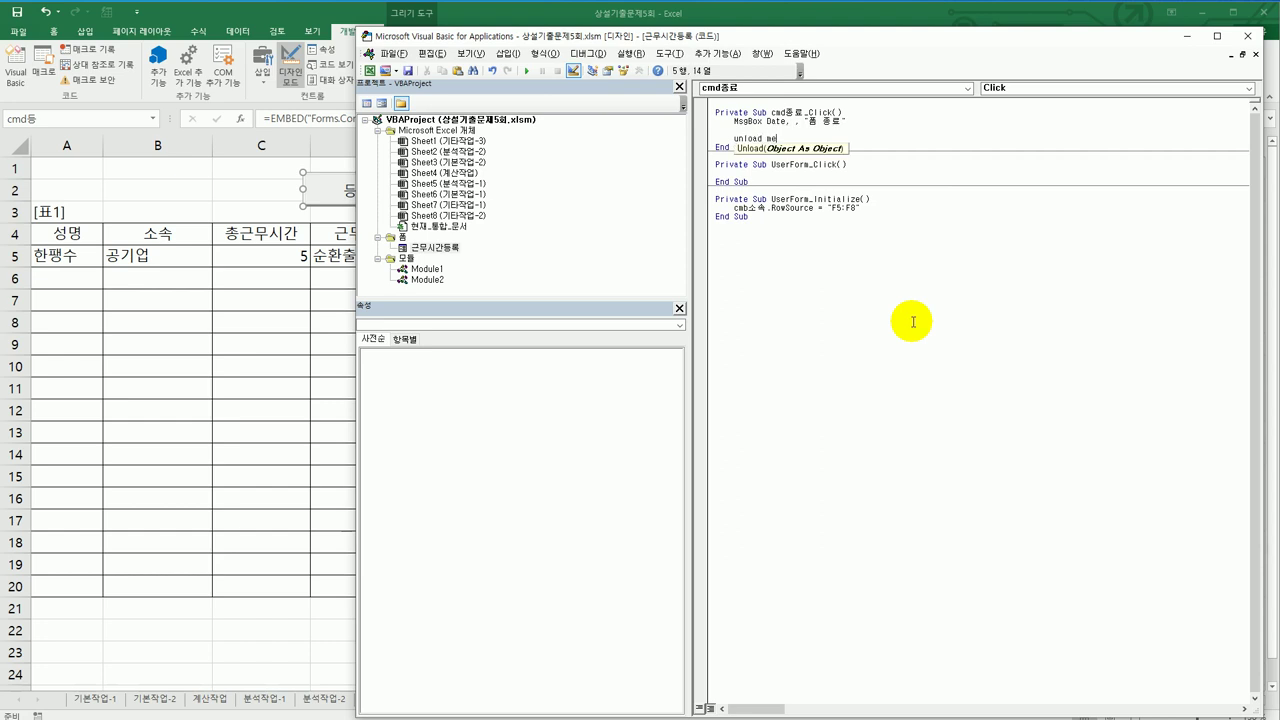
key(Down)
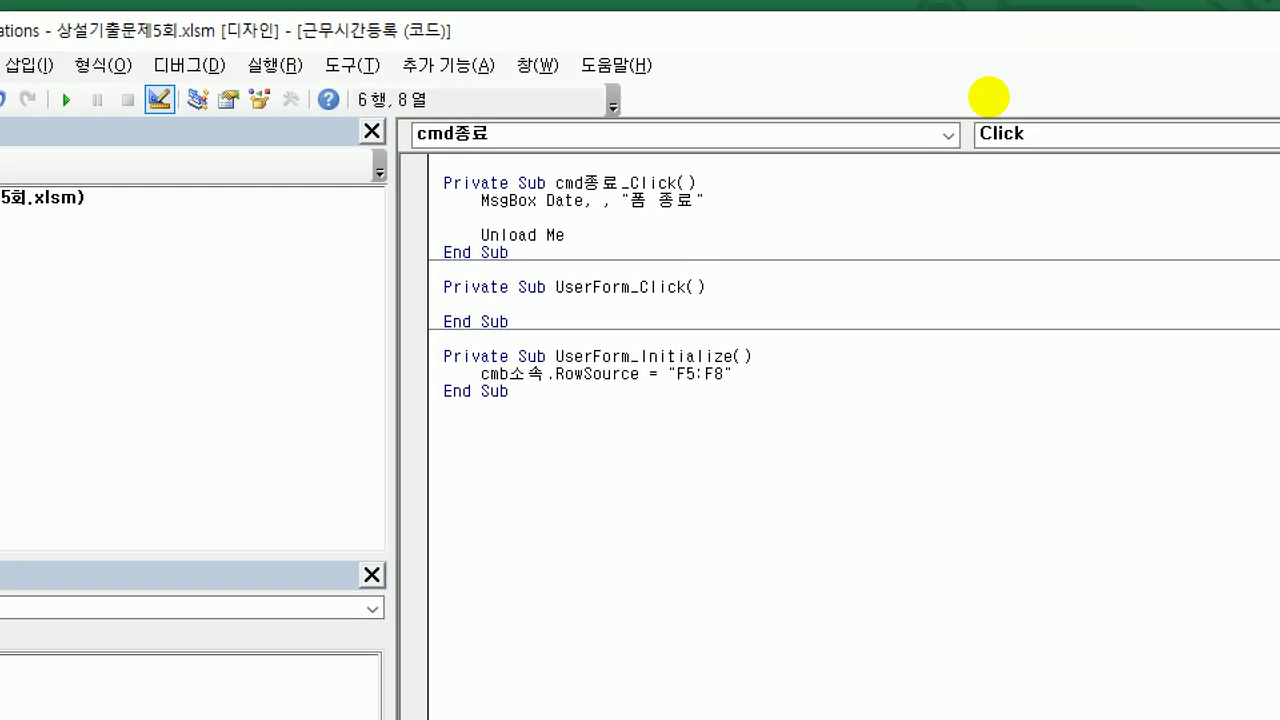
click(864, 231)
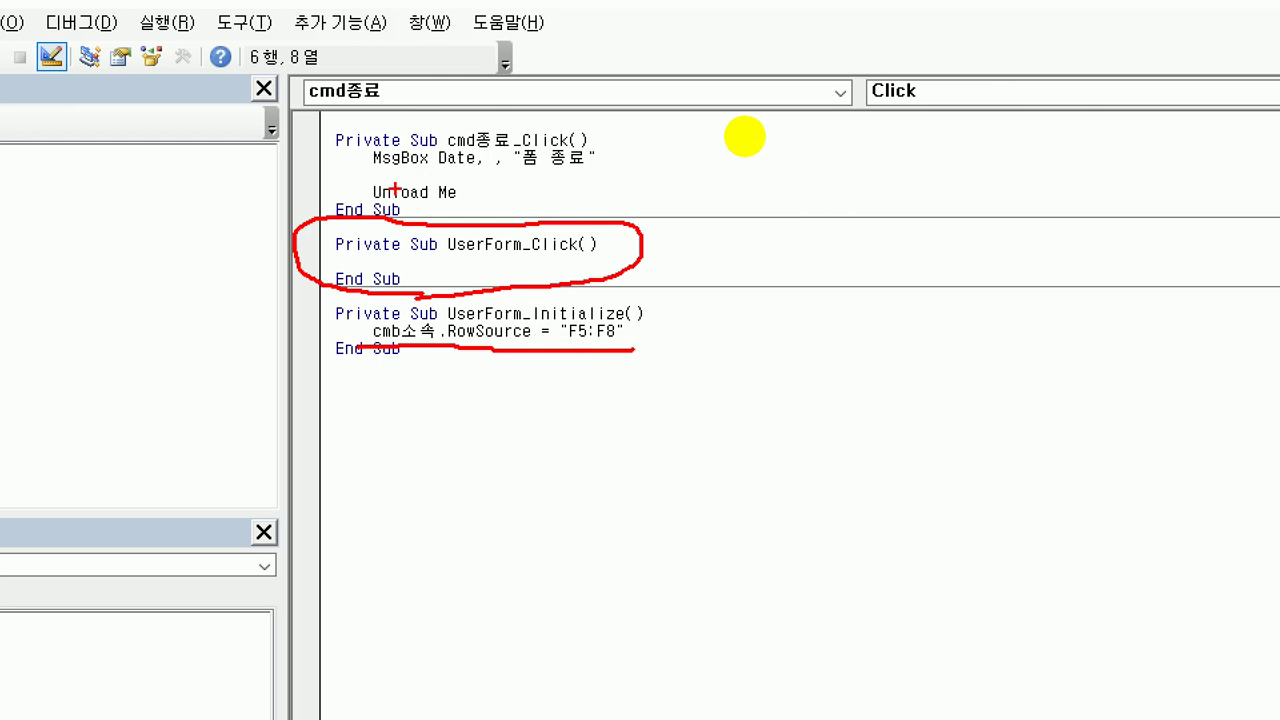
mouse_move(612, 186)
mouse_down()
mouse_move(456, 207)
mouse_move(356, 150)
mouse_move(590, 130)
mouse_move(585, 200)
mouse_up()
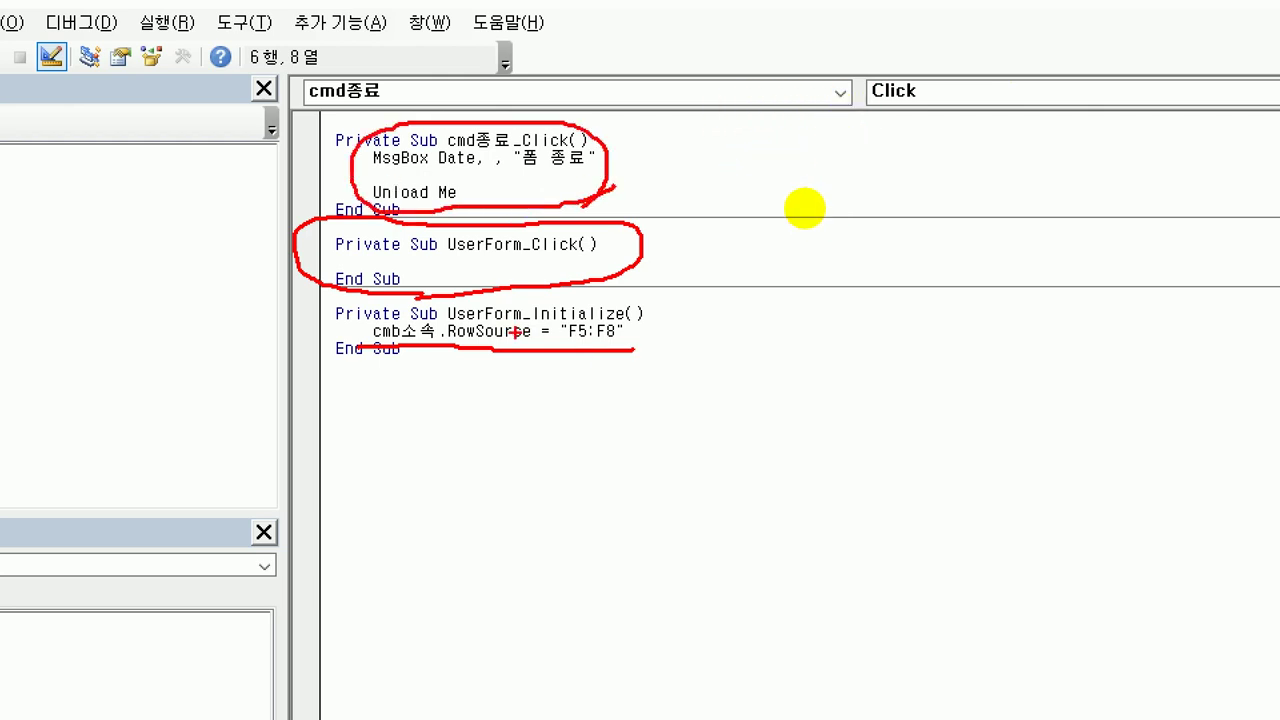
key(Escape)
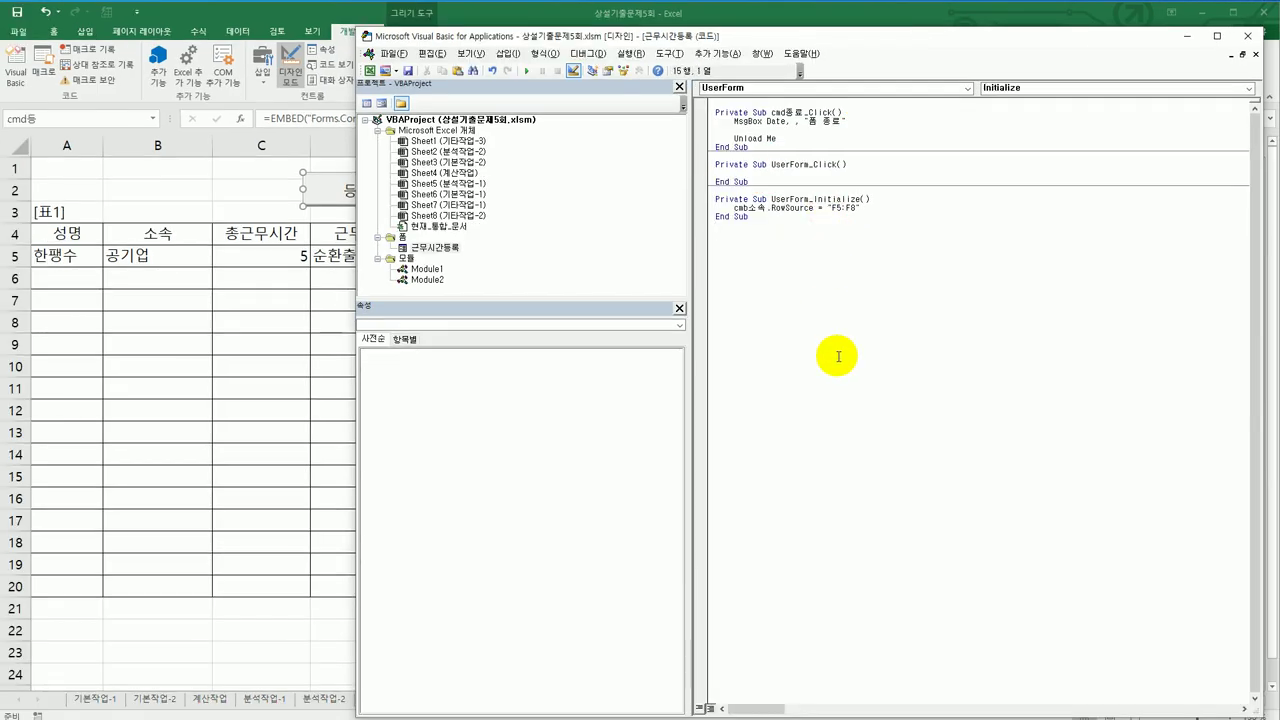
- Create the cmd등록 click procedure and assign Range("a4").CurrentRegion.Rows.Count to the variable i
click(839, 88)
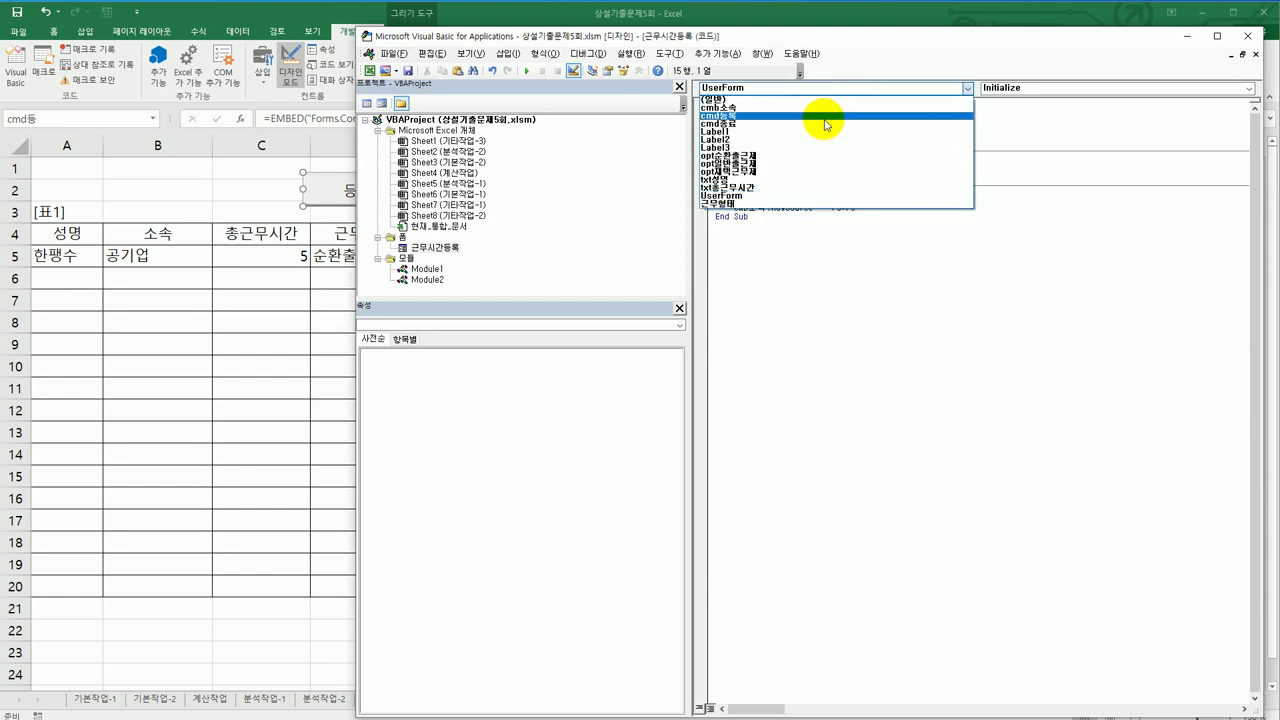
click(826, 125)
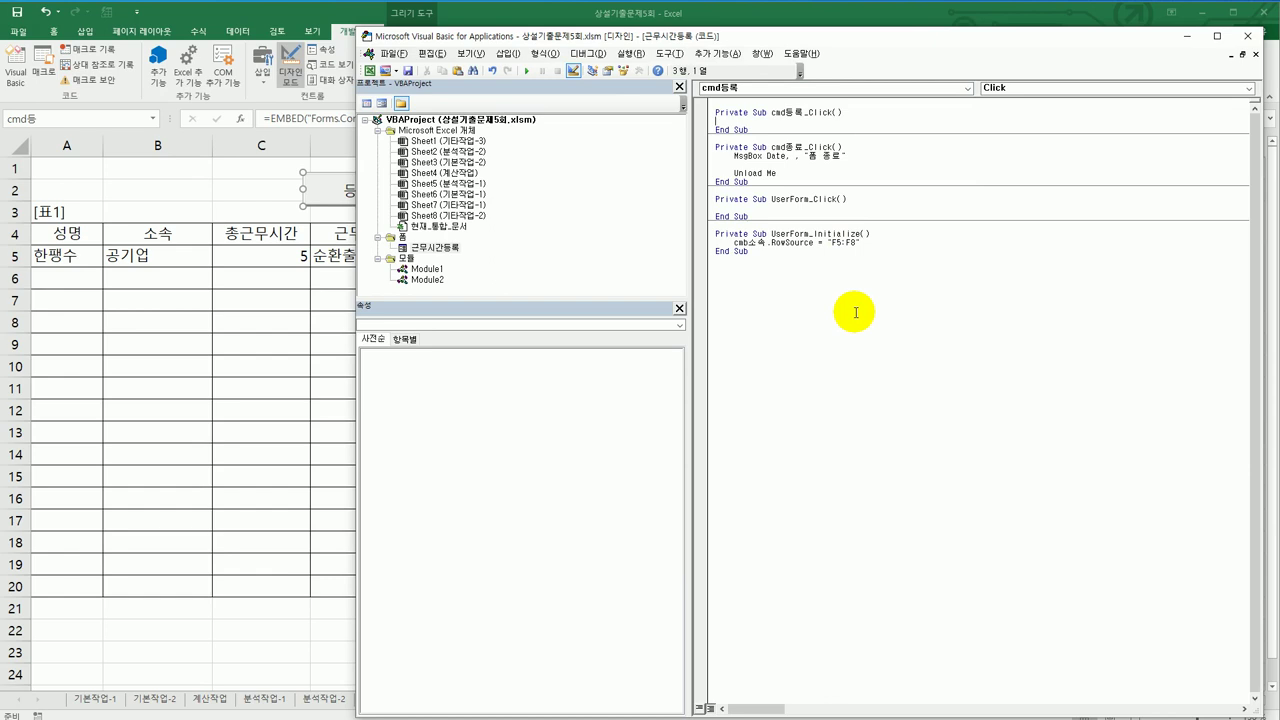
key(Return)
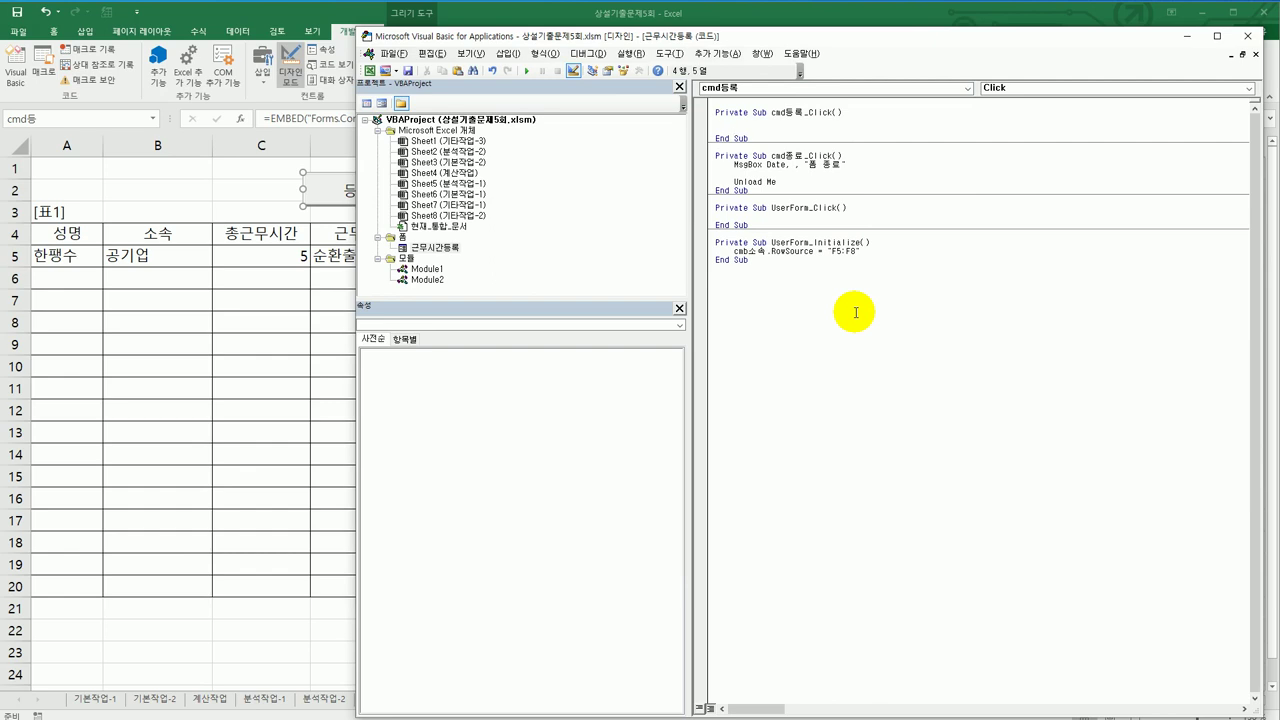
key(BackSpace)
text(i = range("a)
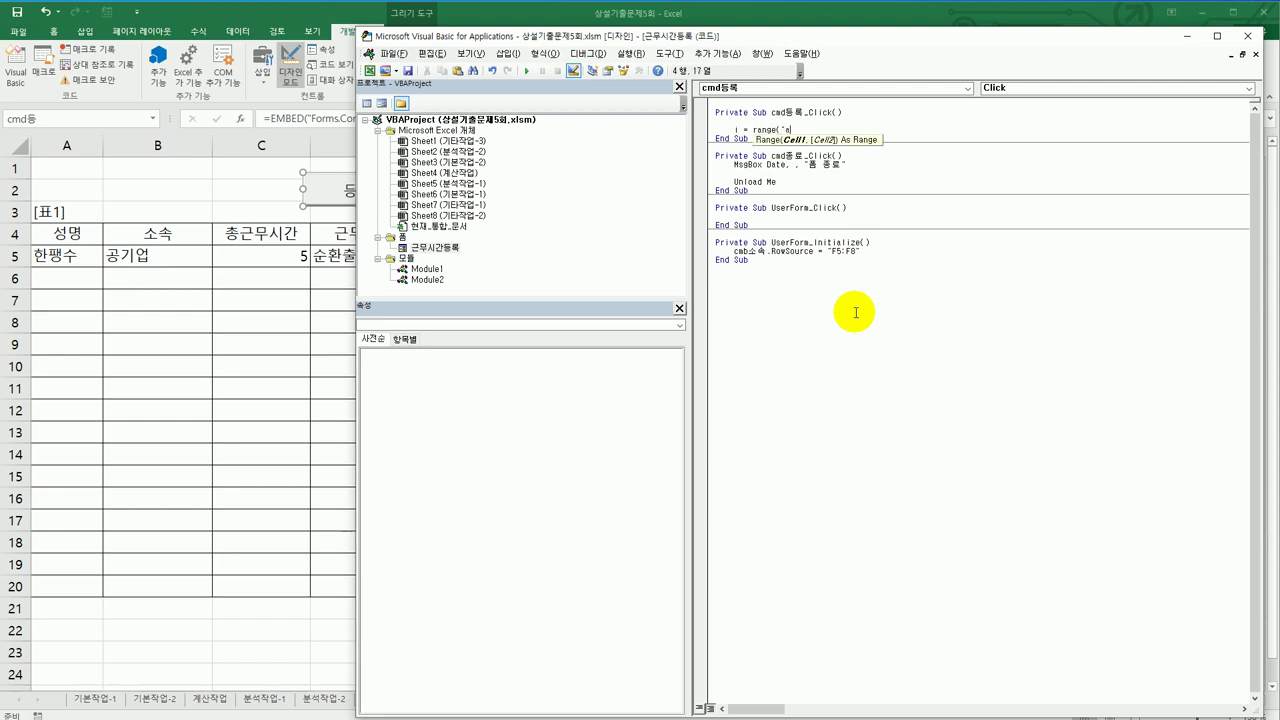
text(4").cu)
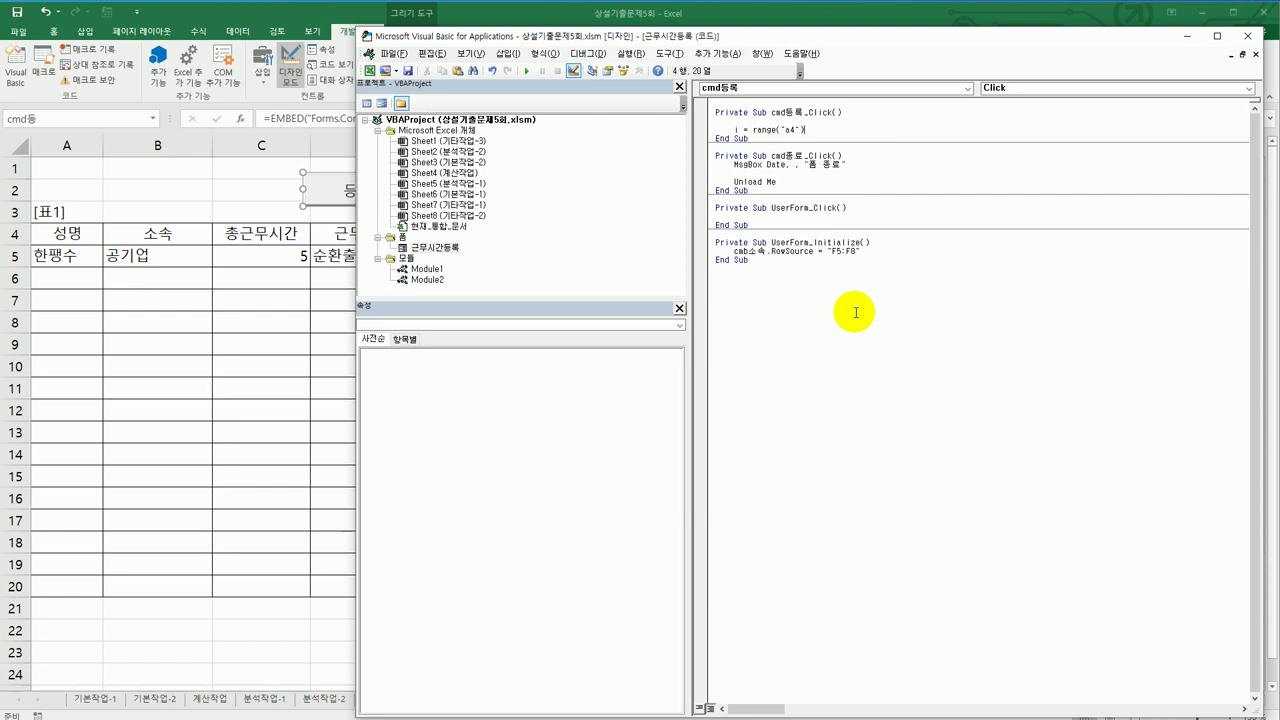
text(rrentRegion.rowc)
key(BackSpace)
text(s)
key(Tab)
text(.Count)
key(Tab)
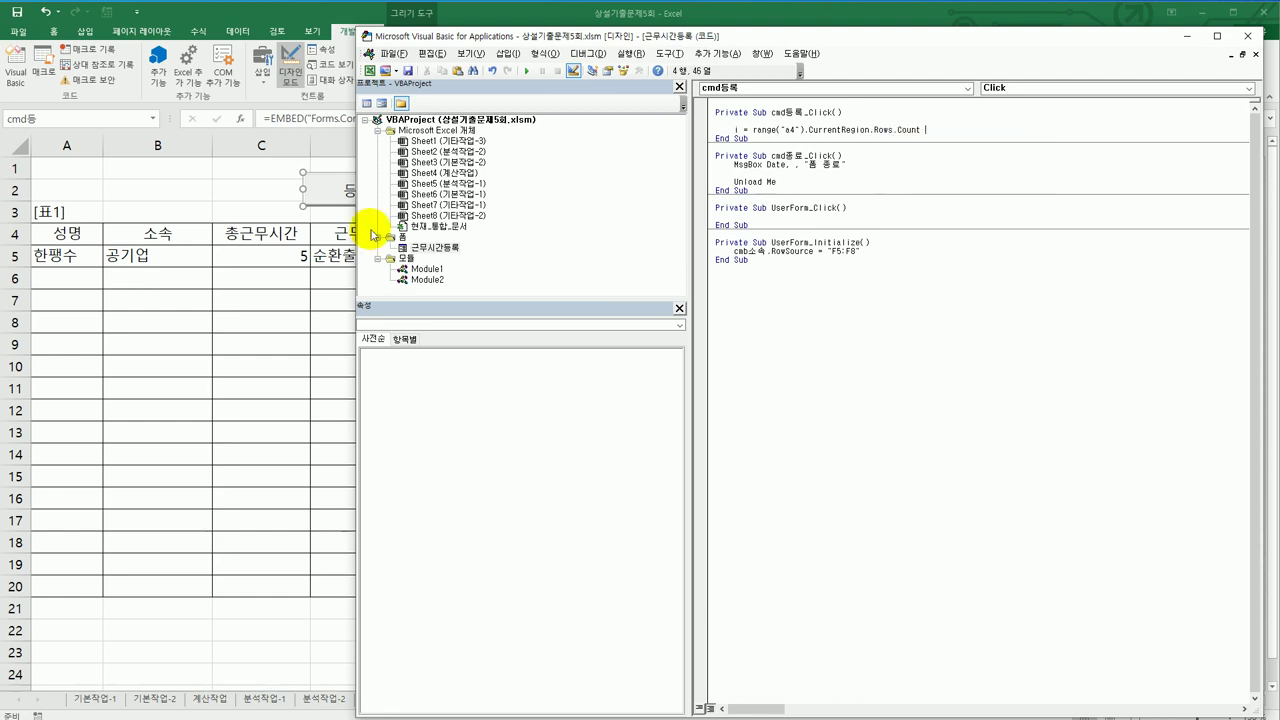
- Add + 3 to the CurrentRegion row count assigned to i in the cmd등록 click procedure
click(53, 237)
drag(53, 237, 343, 237)
drag(60, 215, 211, 217)
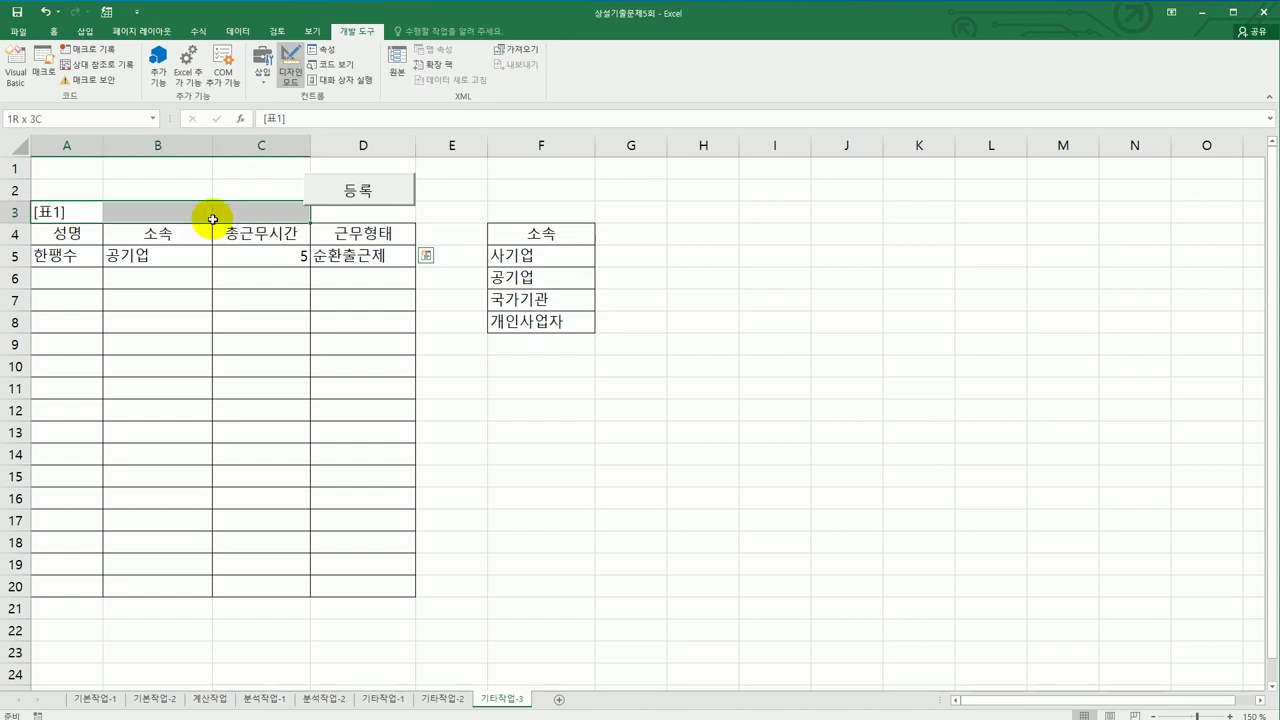
drag(80, 257, 340, 214)
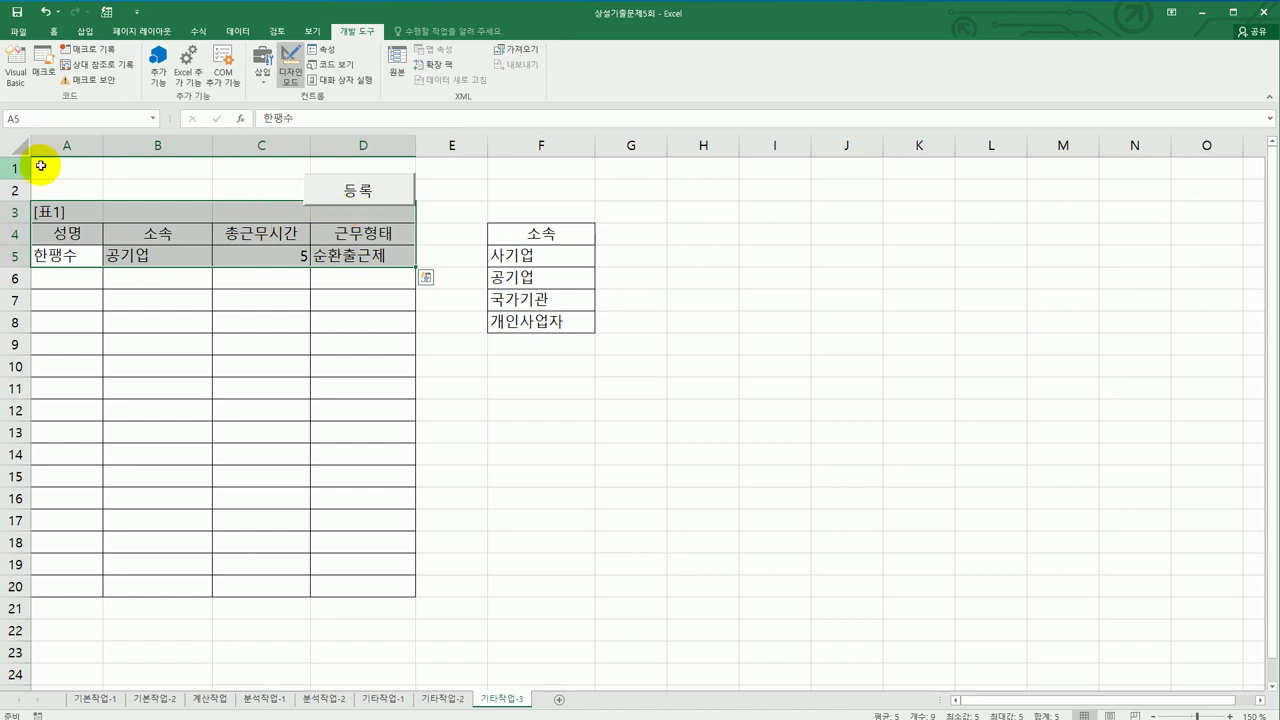
click(62, 281)
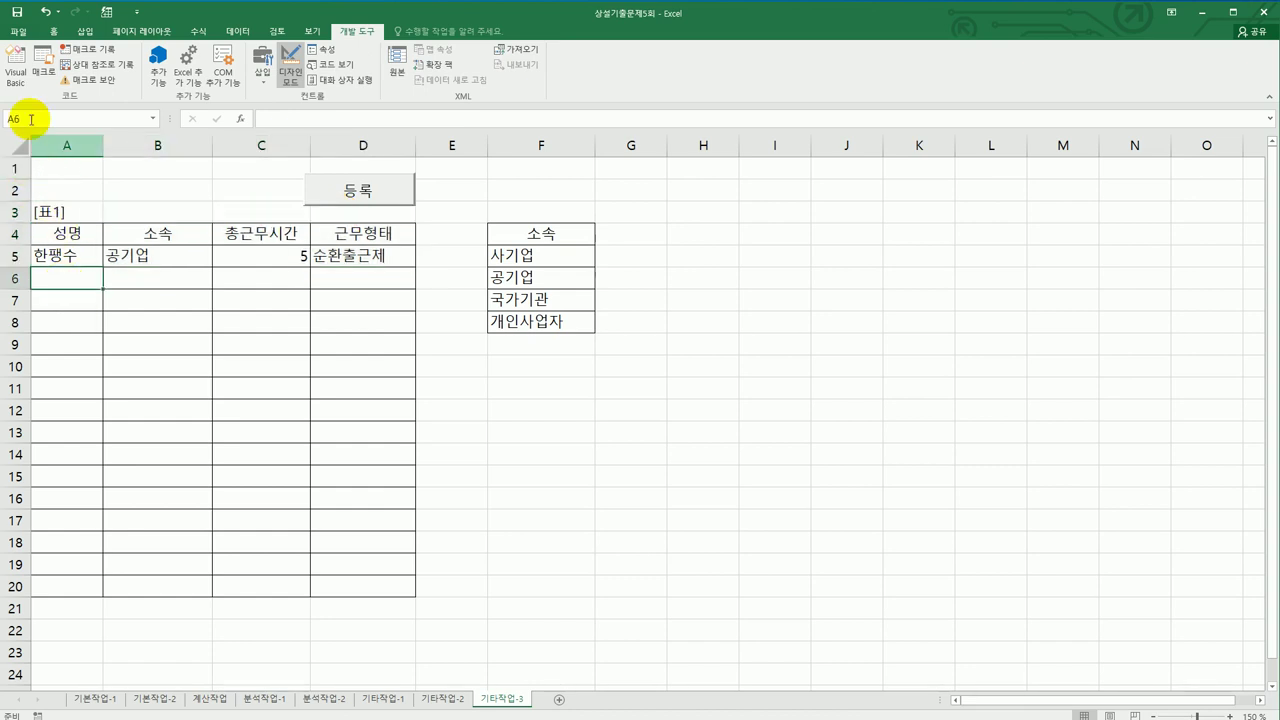
click(16, 70)
click(952, 130)
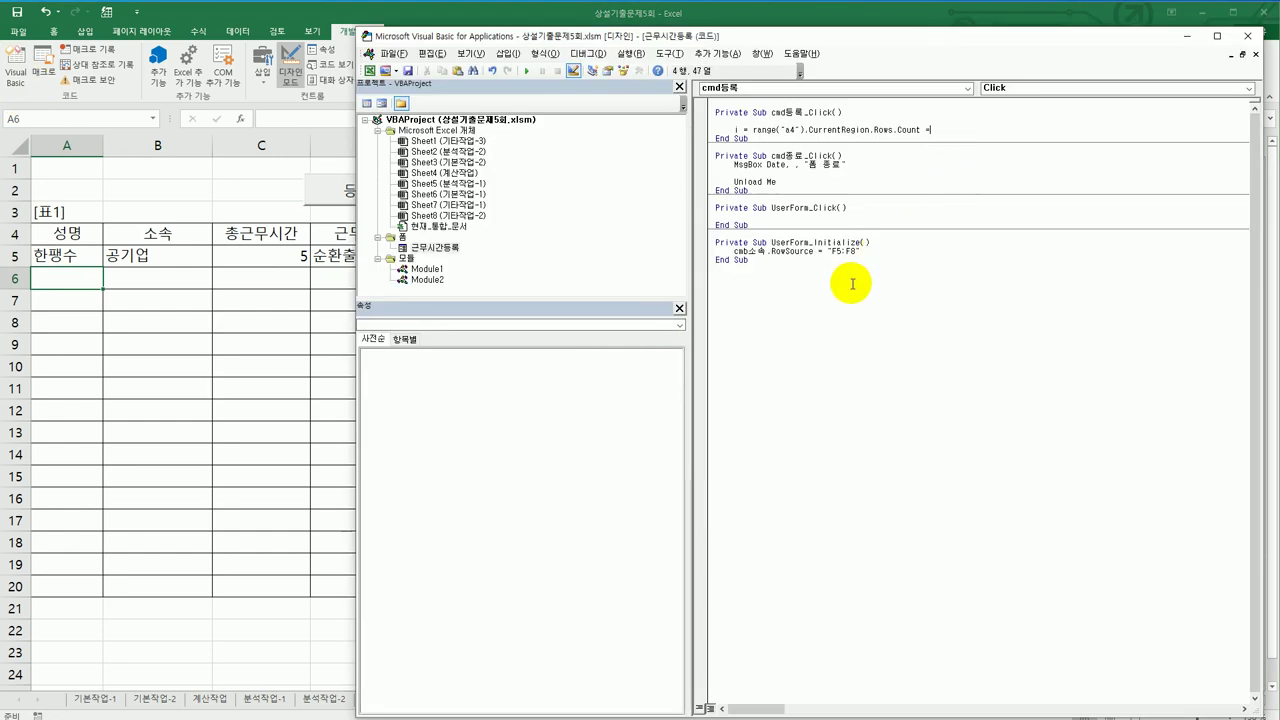
key(BackSpace)
text(+ 3)
key(Return)
key(Return)
- Add a line below the row calculation that assigns txt성명 to Cells(i, 1)
text(cells()
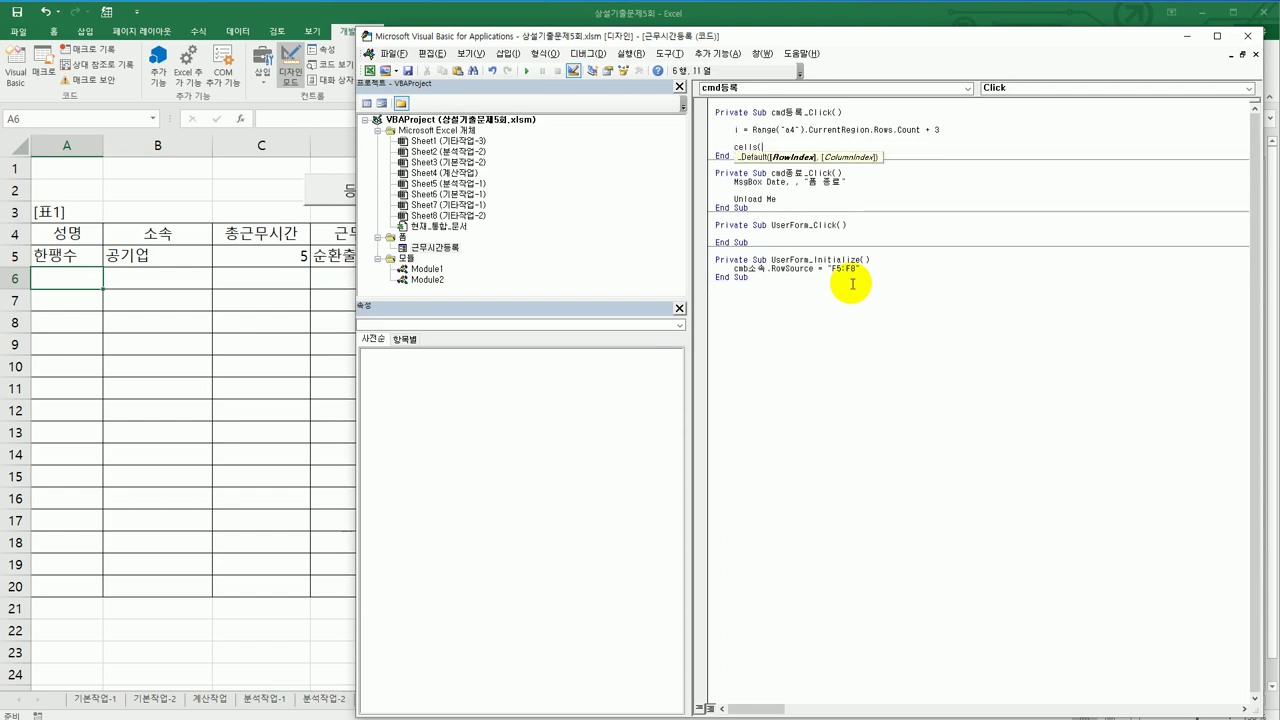
text(i,1) )
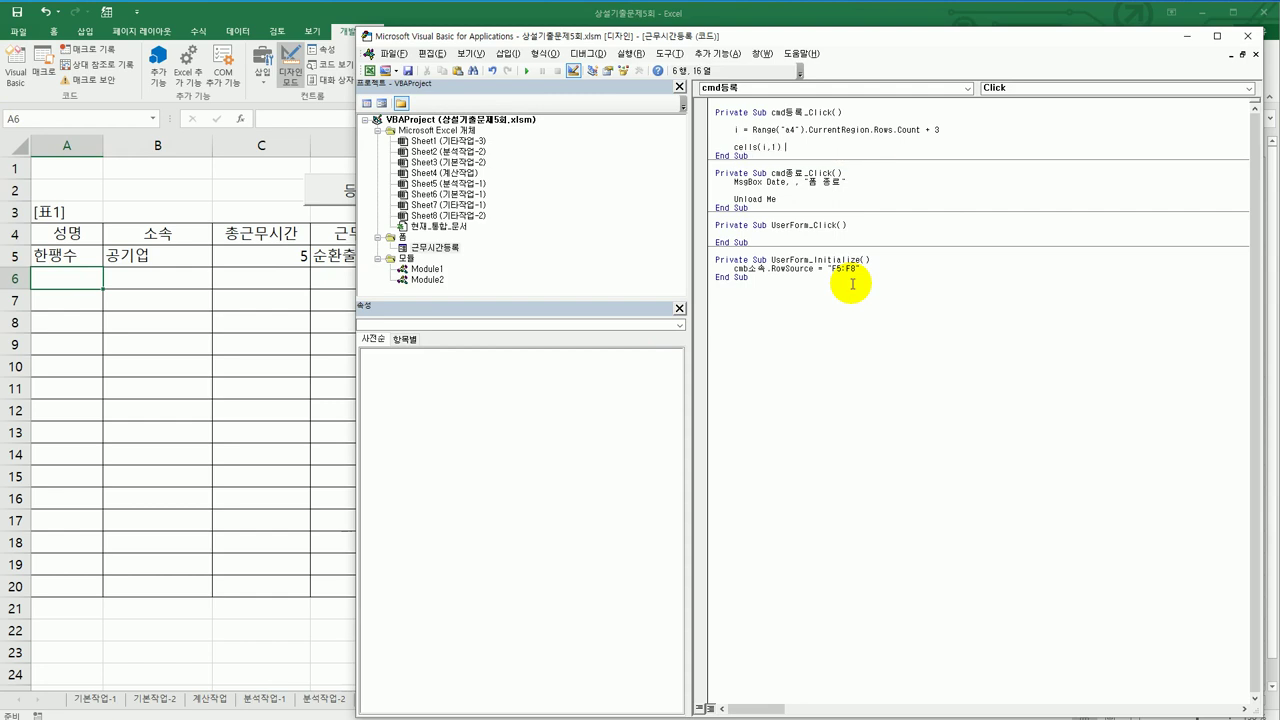
text(= ㅅㅌ)
text(tx)
text(t성명)
key(Return)
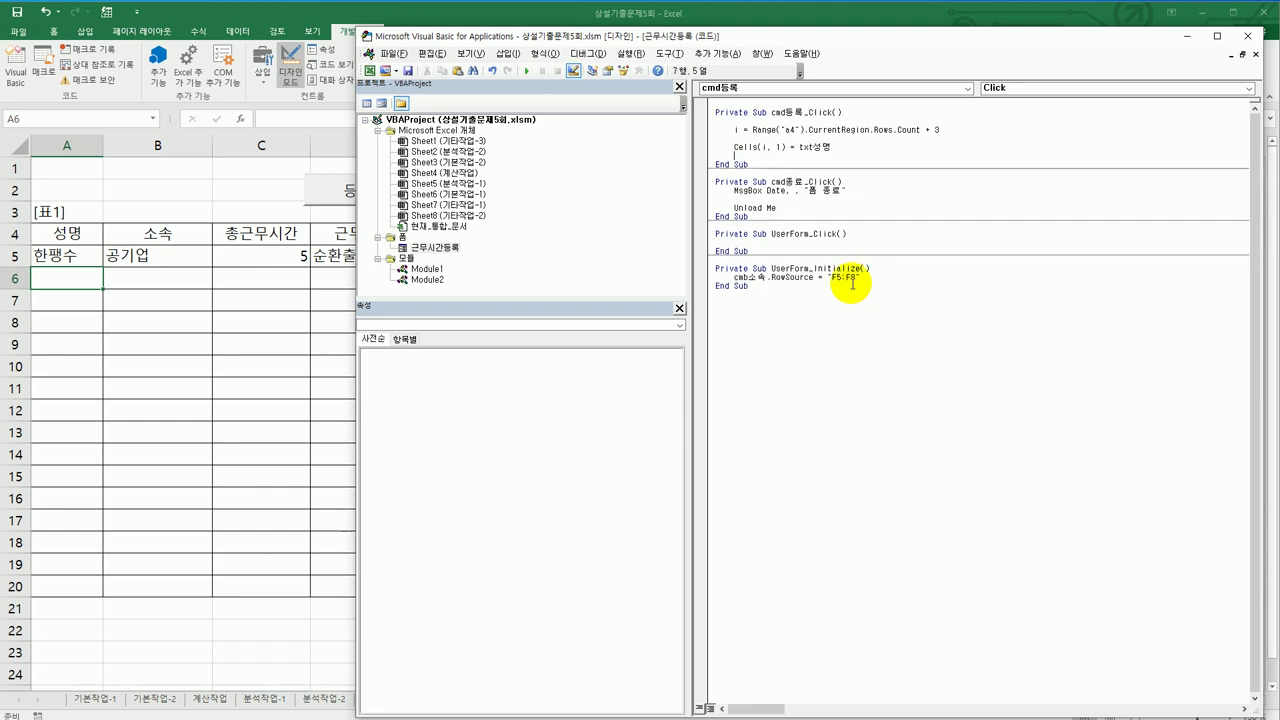
- Duplicate the Cells(i, 1) = txt성명 line three times directly below it
key(shift+End)
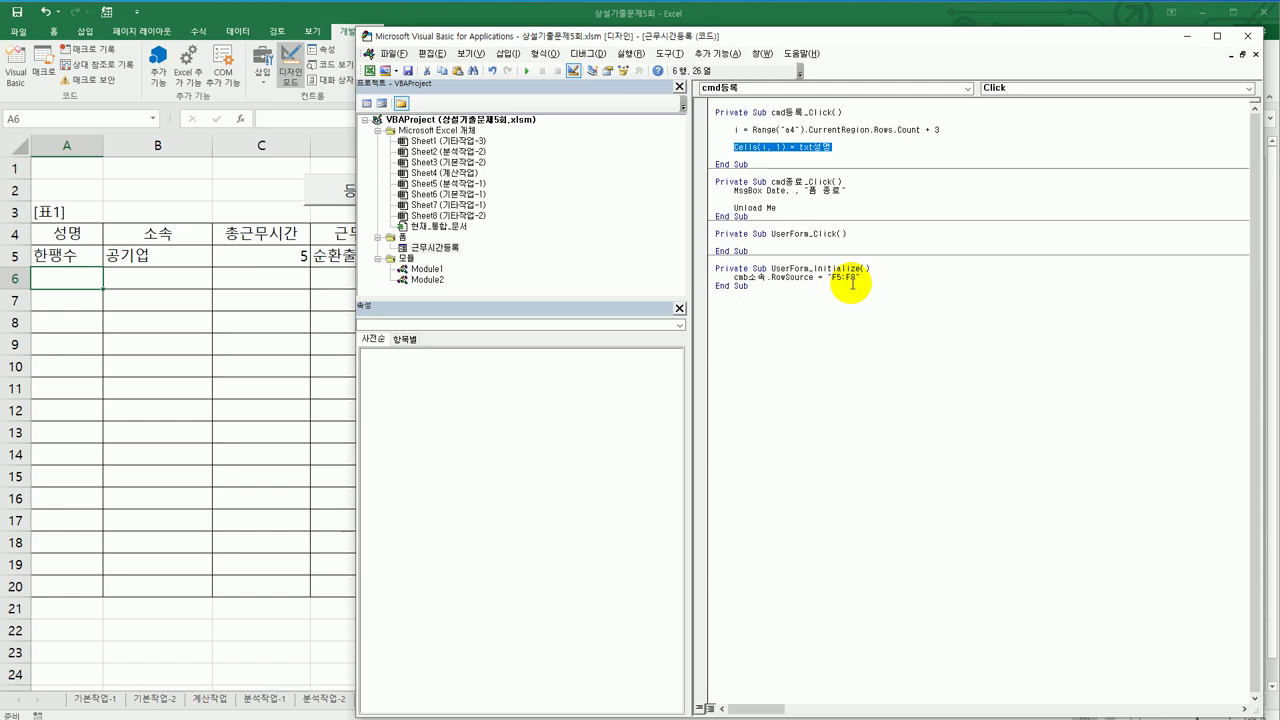
key(ctrl+c)
key(End)
key(Return)
key(ctrl+v)
key(Return)
key(ctrl+v)
key(Return)
key(ctrl+v)
key(Return)
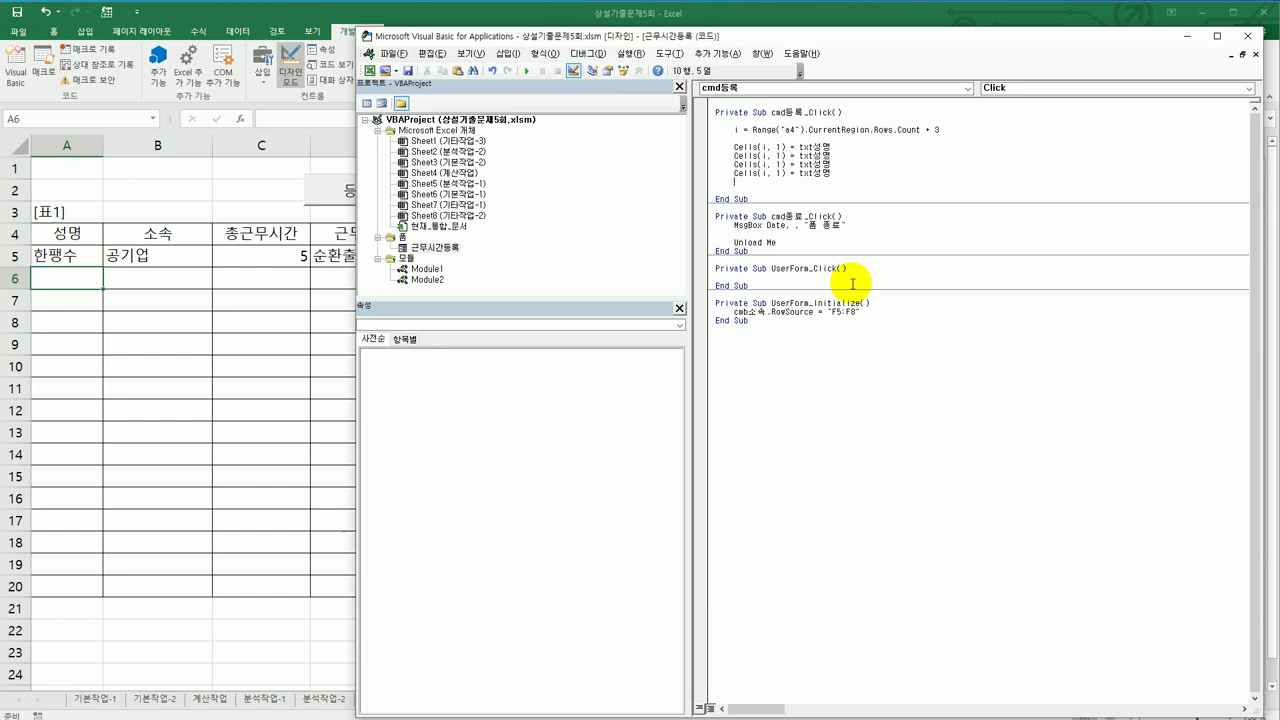
- Change the second assignment line to Cells(i, 2) = cmb소속
key(Up)
key(Up)
key(Up)
key(Up)
key(End)
key(Left)
key(Left)
key(Left)
key(Left)
key(Left)
key(Left)
key(Delete)
text(2)
key(Right)
key(Right)
key(shift+End)
text(cmb소속)
- Set the column index to 3 in the third Cells line and to 4 in the fourth
key(Down)
key(Left)
key(Left)
key(Left)
key(Left)
key(Left)
key(Left)
key(Left)
key(Left)
key(Delete)
text(3)
key(Down)
key(BackSpace)
text(4)
- Make the Cells(i, 3) line assign Val(txt총근무시간) so the working hours are stored as a number
key(Down)
key(shift+Left)
key(shift+Left)
key(BackSpace)
text(총근무시간)
key(Down)
key(Up)
key(Left)
text(val()
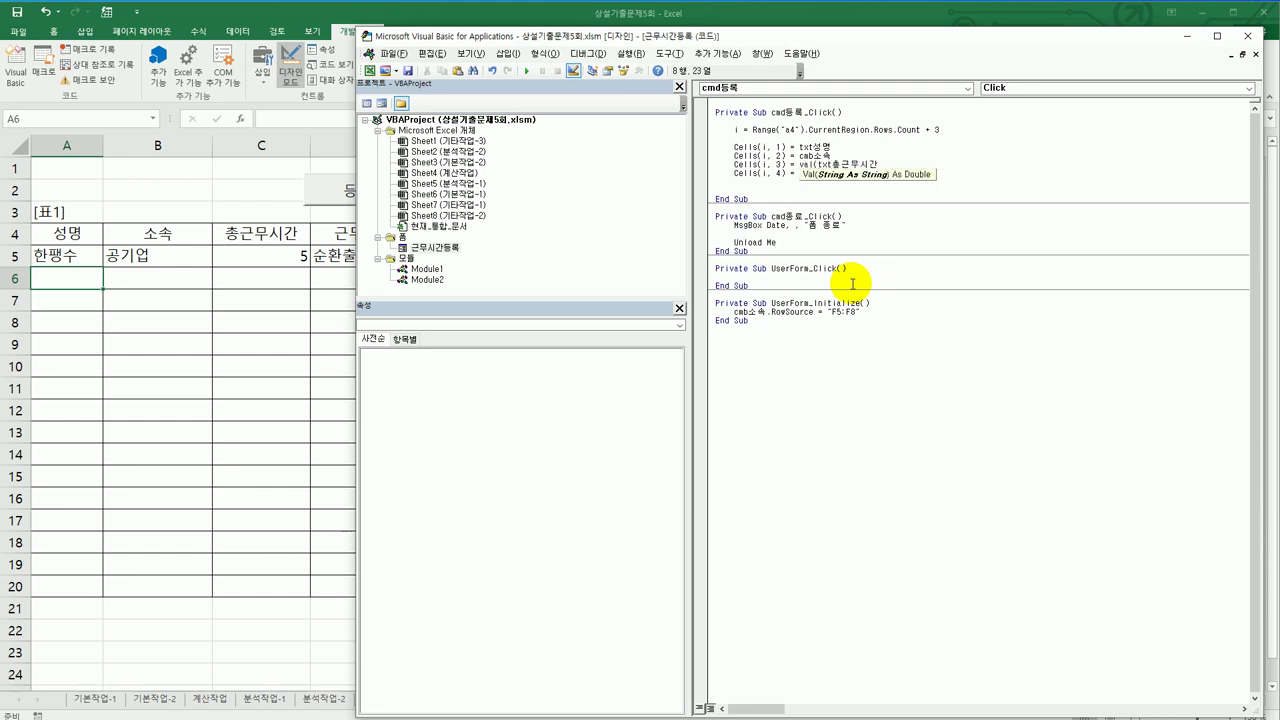
text())
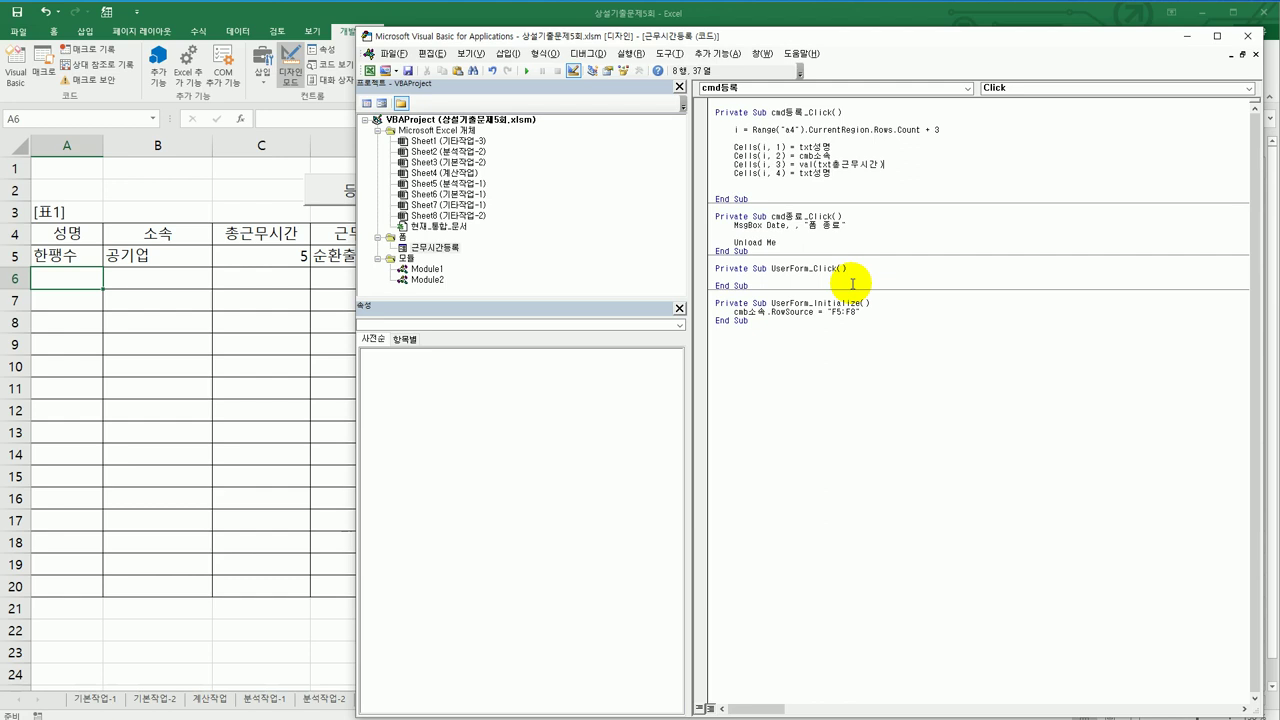
- Insert the condition If opt순환출근제 = True Then above the Cells(i, 4) line, separated by a blank line
key(Return)
key(Return)
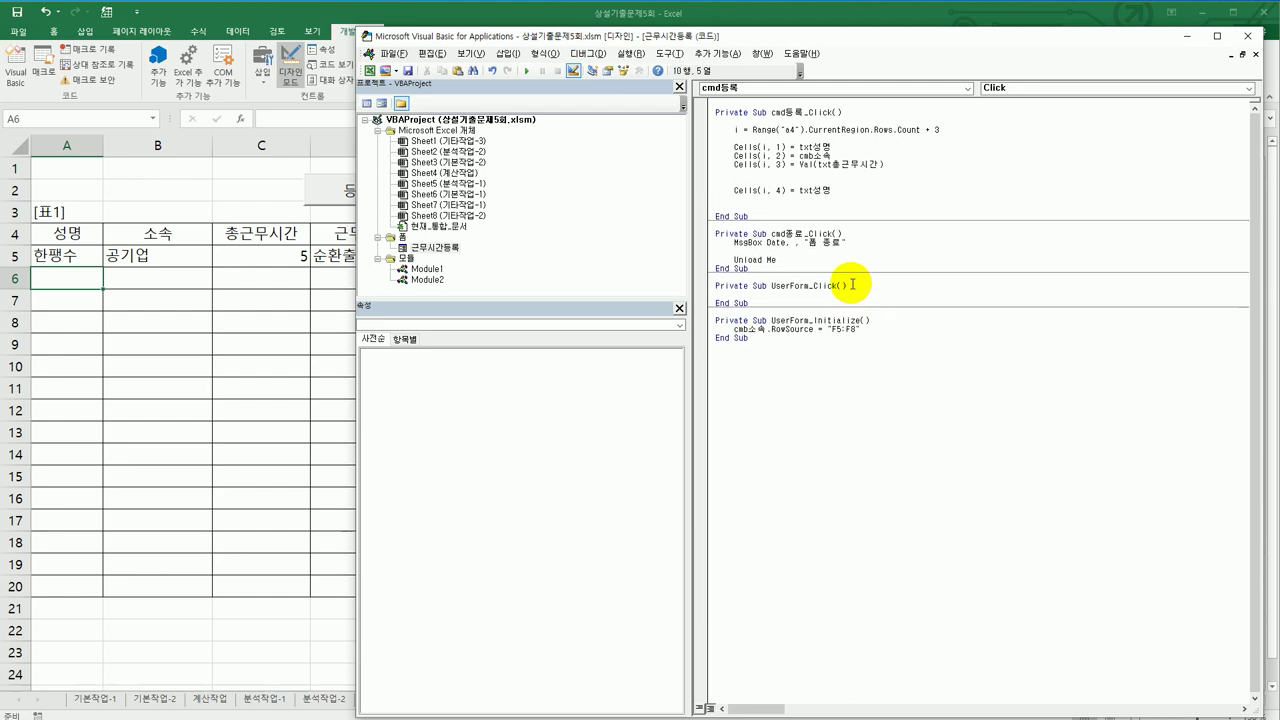
text(if)
text(opt)
text(수)
text(환출근)
text(무)
text( =)
text( true )
text(then)
- Indent the Cells(i, 4) line under the If condition and make it assign "순환출근제"
key(Home)
key(Tab)
key(Right)
key(Right)
key(Right)
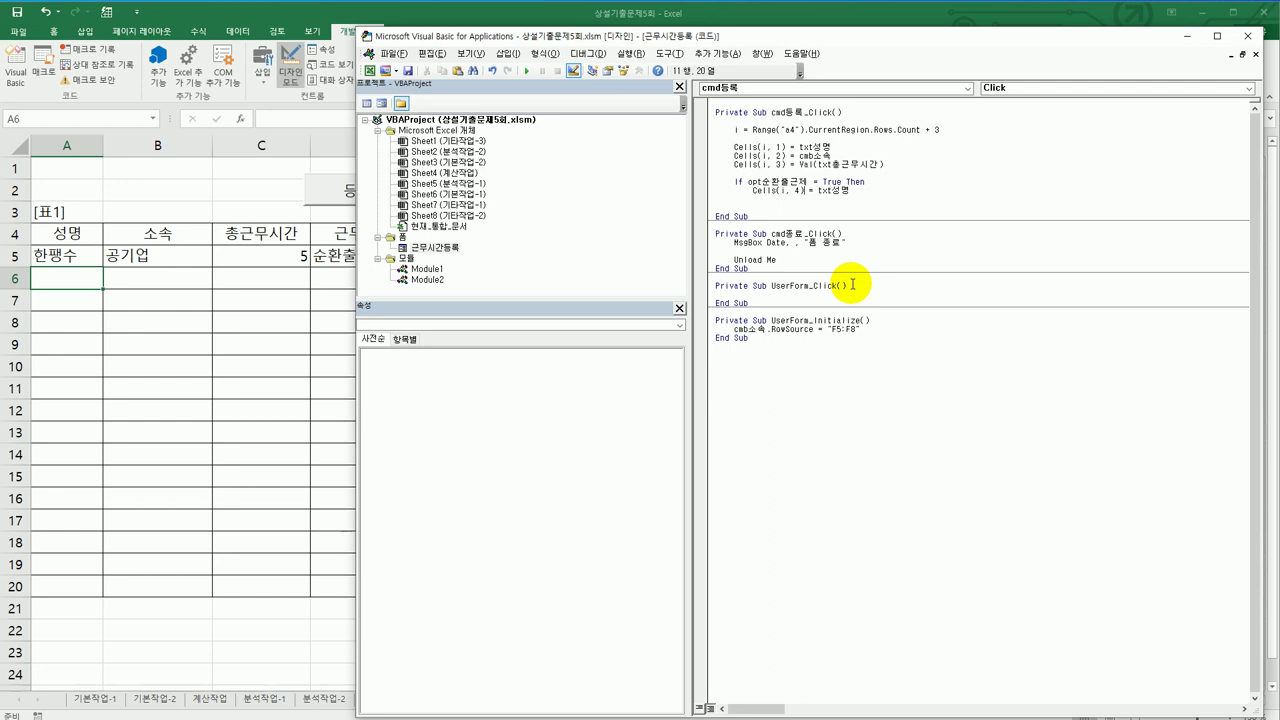
key(Right)
key(Right)
key(Right)
key(Right)
text("순환출근제")
key(shift+End)
key(ctrl+x)
- Duplicate the If condition with its assignment directly below and turn the copy into an ElseIf branch
key(Return)
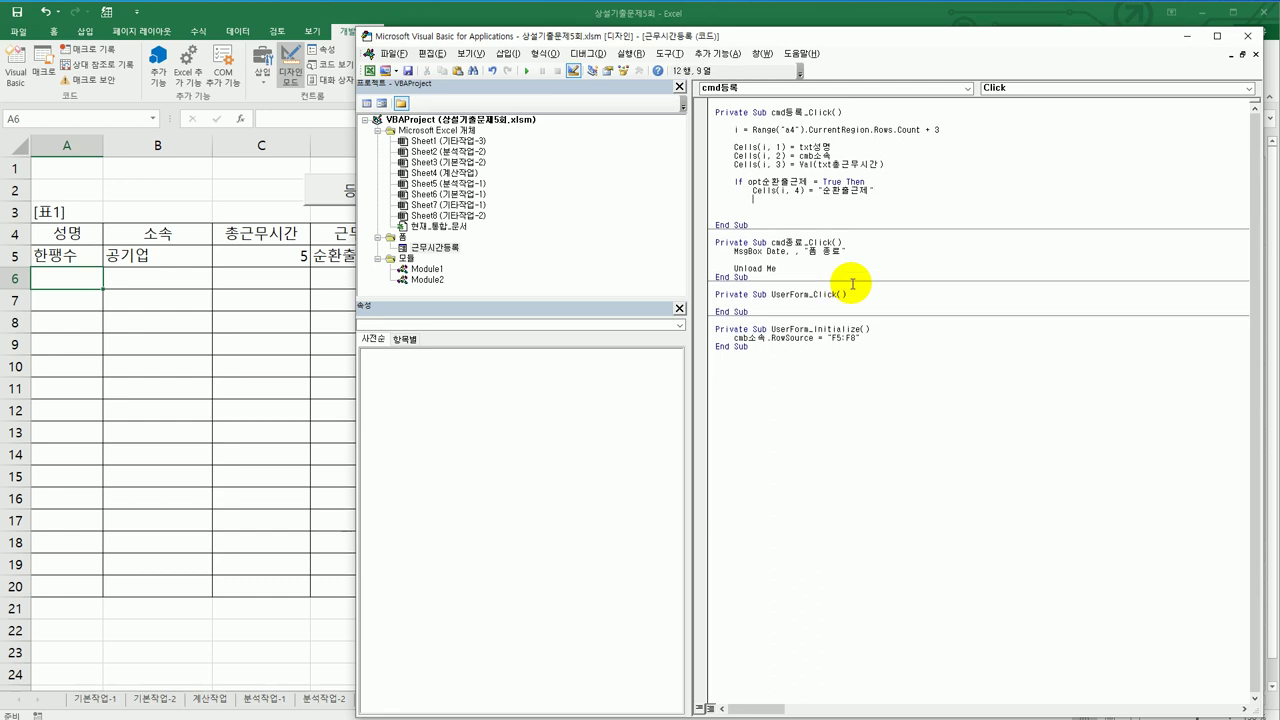
key(shift+Down)
key(shift+End)
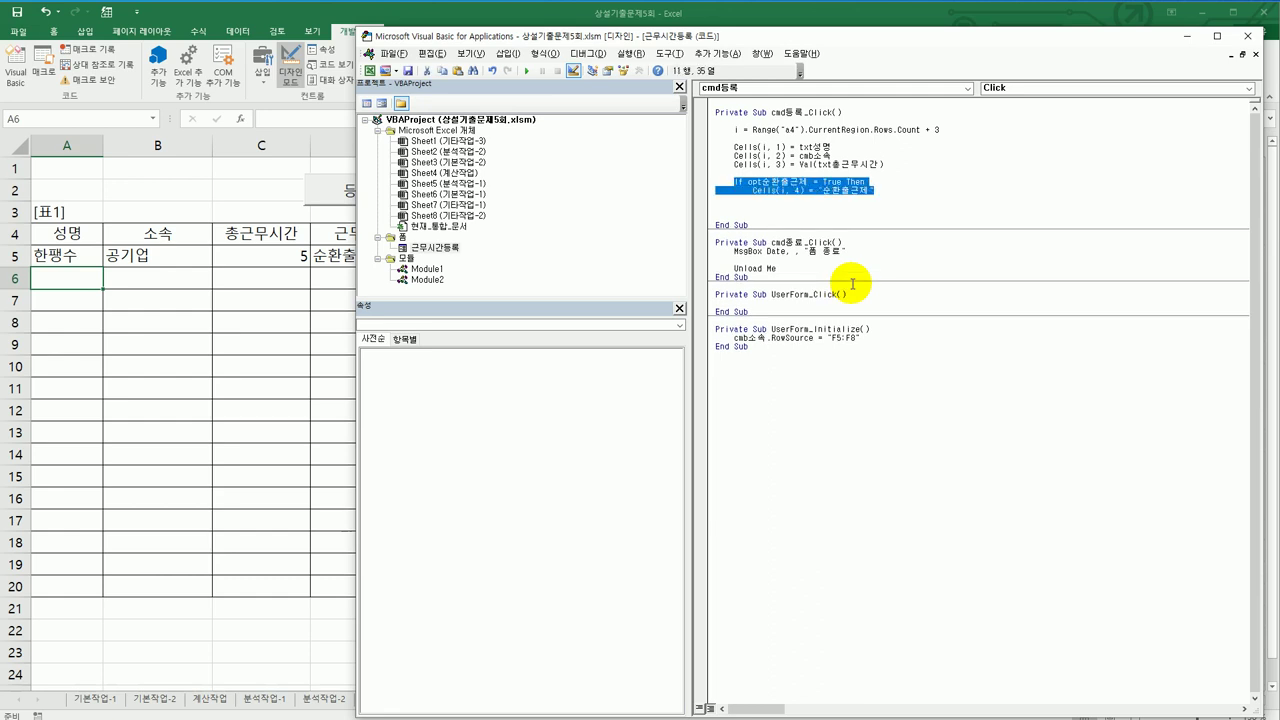
key(Down)
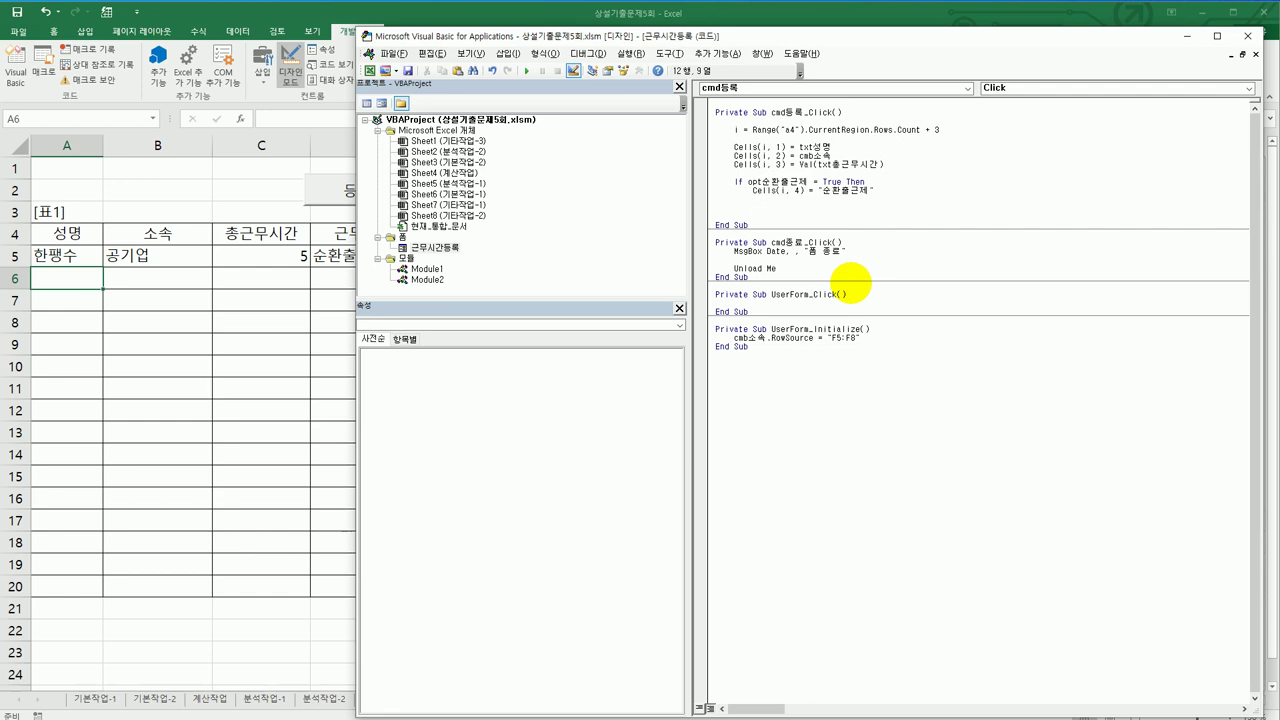
key(ctrl+v)
key(Home)
text(else)
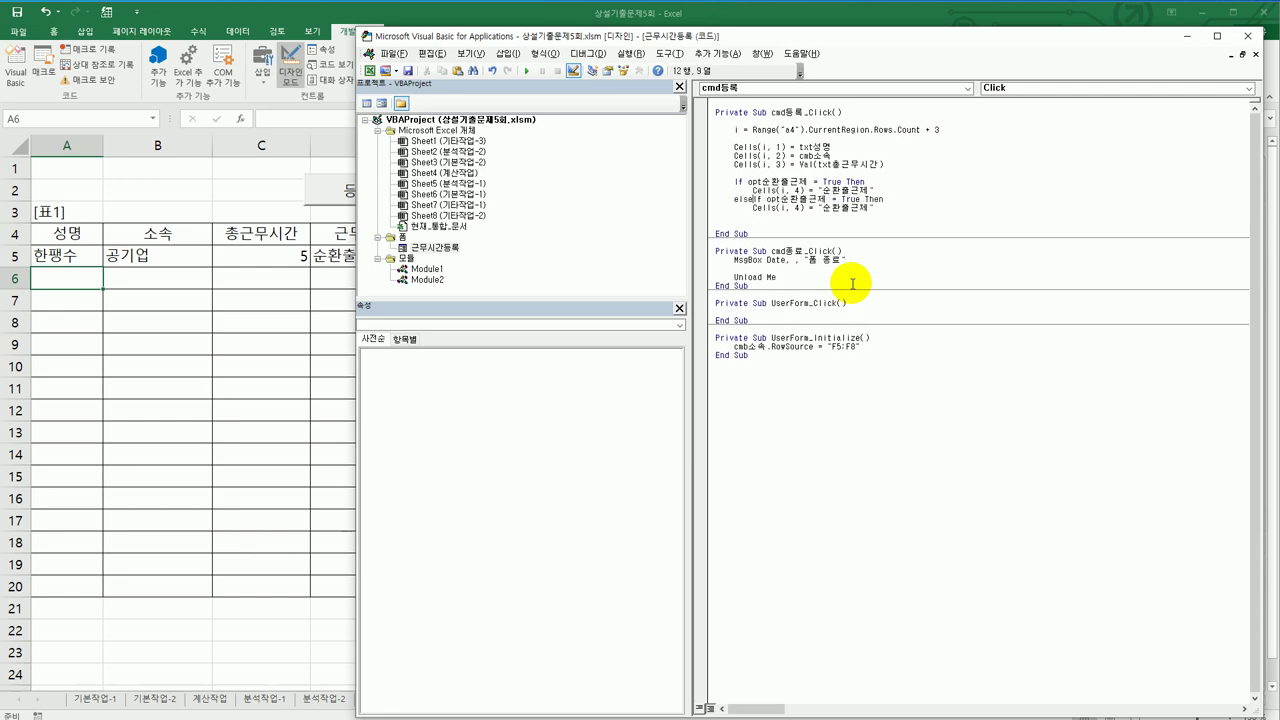
- Change the option button tested in the ElseIf condition to opt재택근무제
key(Right)
key(Right)
key(Right)
key(shift+Right)
key(shift+Right)
key(shift+Right)
key(shift+Right)
key(shift+Right)
text(w)
key(BackSpace)
text(재택근무제)
- Set the text assigned to Cells(i, 4) in the ElseIf branch to "재택근무제"
key(Down)
key(shift+Right)
key(shift+Right)
key(shift+Right)
key(shift+Right)
key(shift+Right)
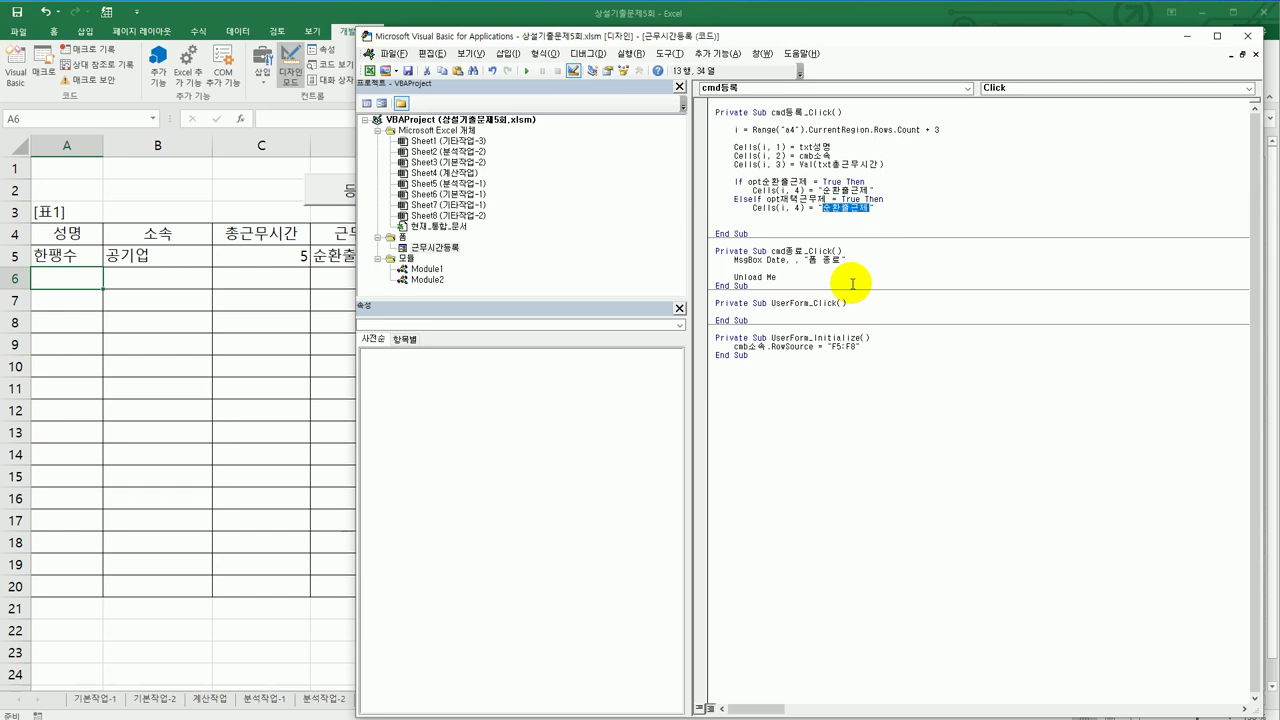
text(재택근무제)
- Add an Else branch assigning "일반출근제" to Cells(i, 4) and close the block with End If
key(Return)
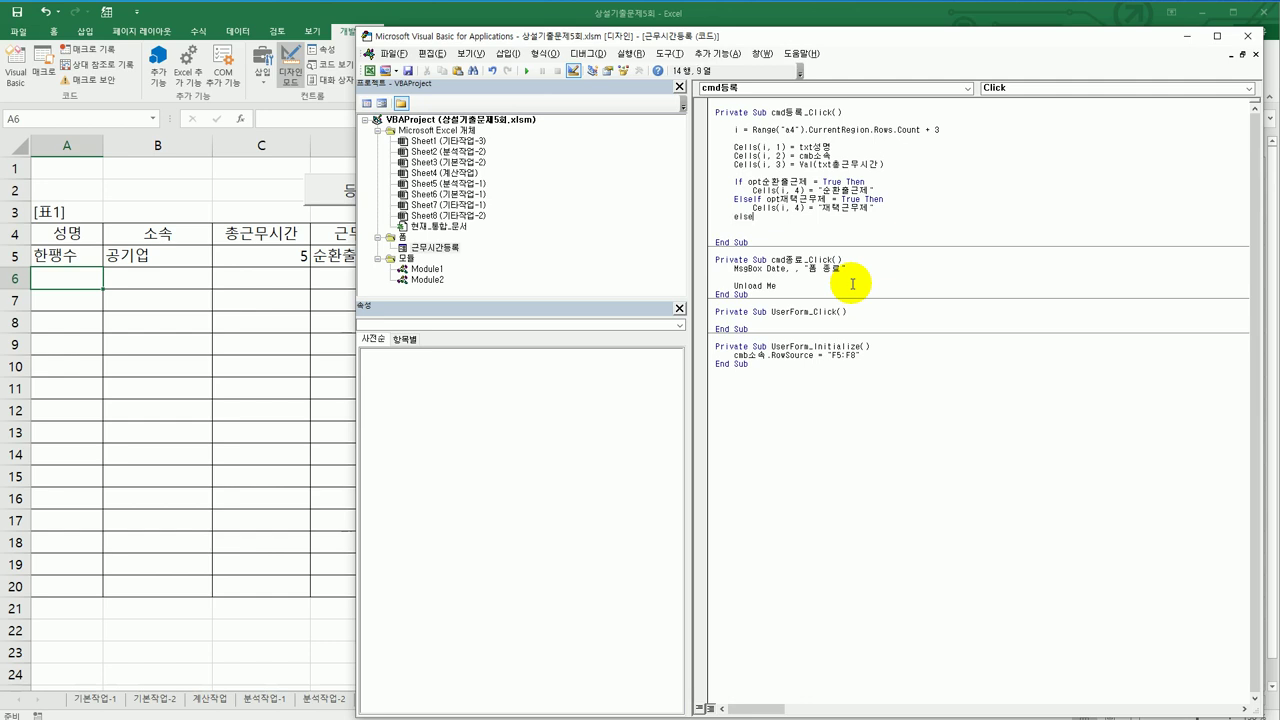
key(Return)
key(Up)
key(shift+End)
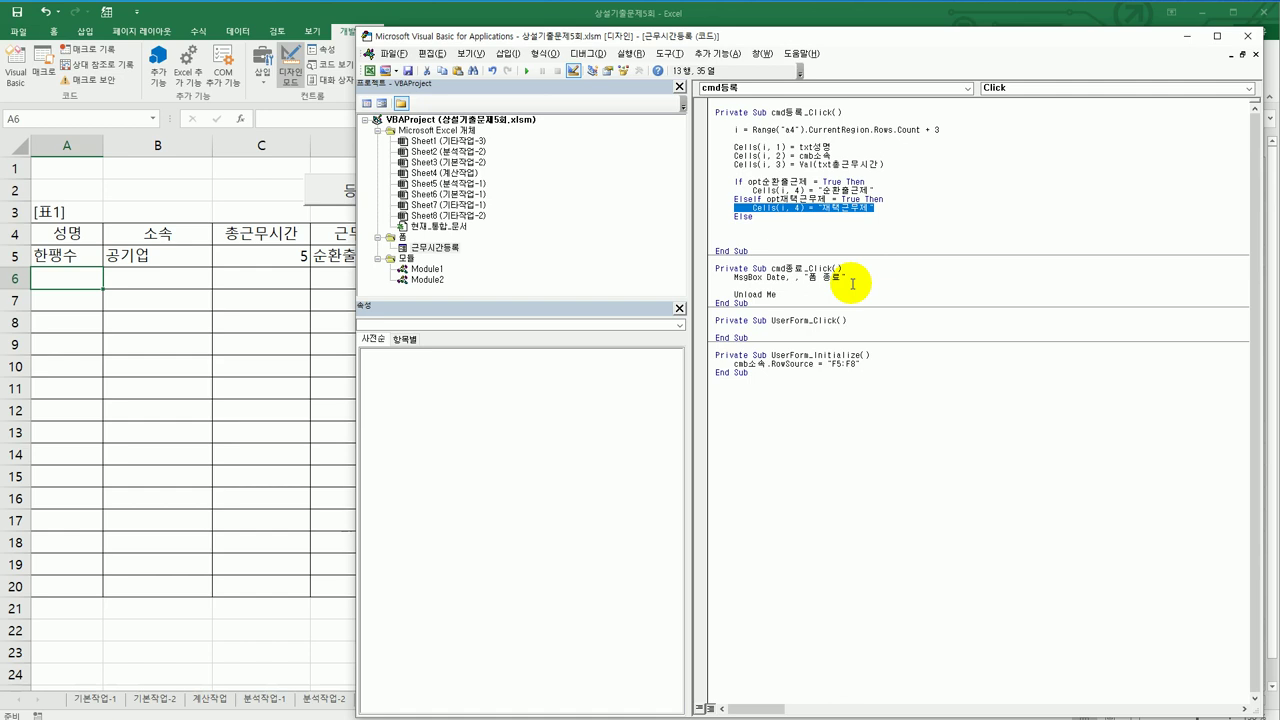
key(Down)
key(Down)
key(ctrl+v)
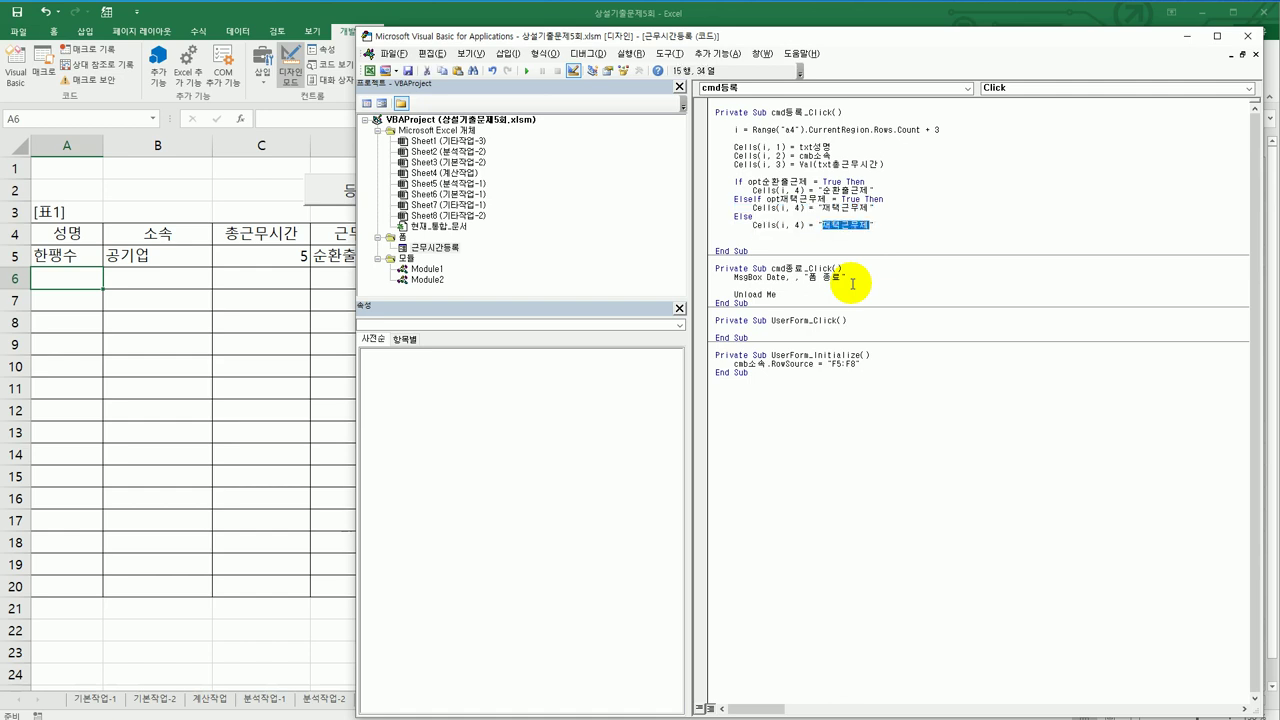
text(dlfq)
text(출)
key(Return)
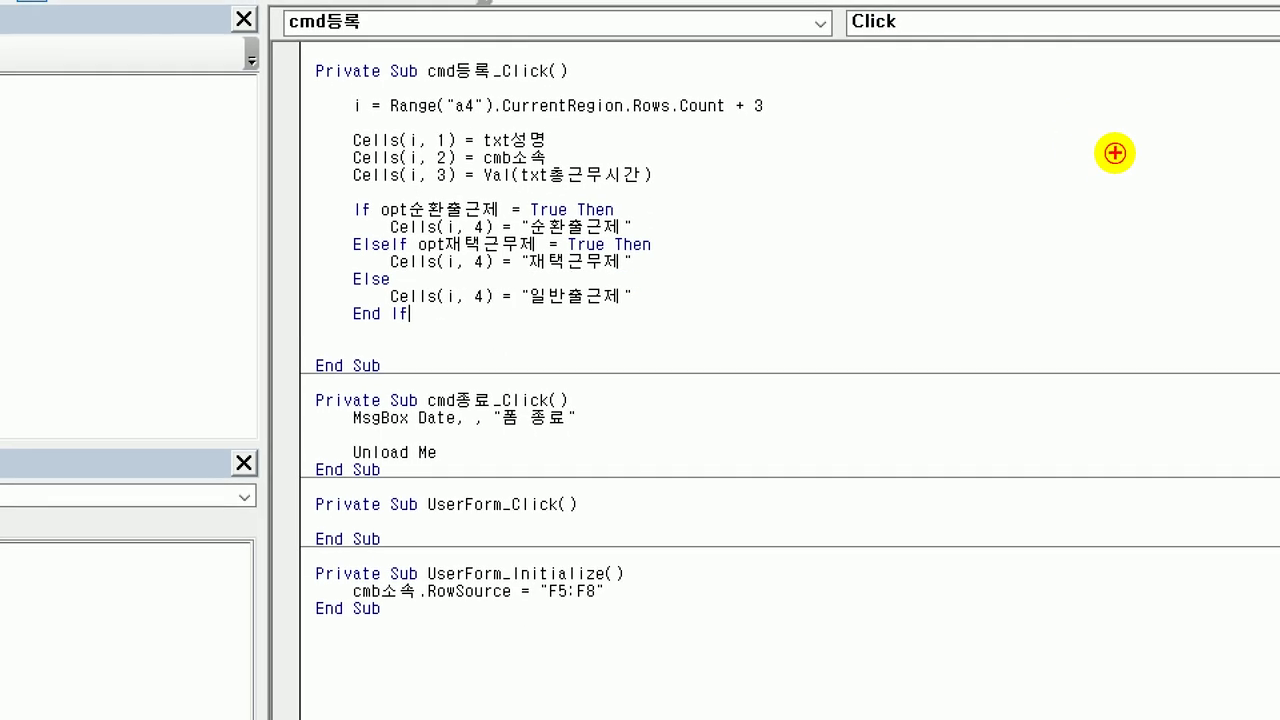
drag(322, 122, 800, 129)
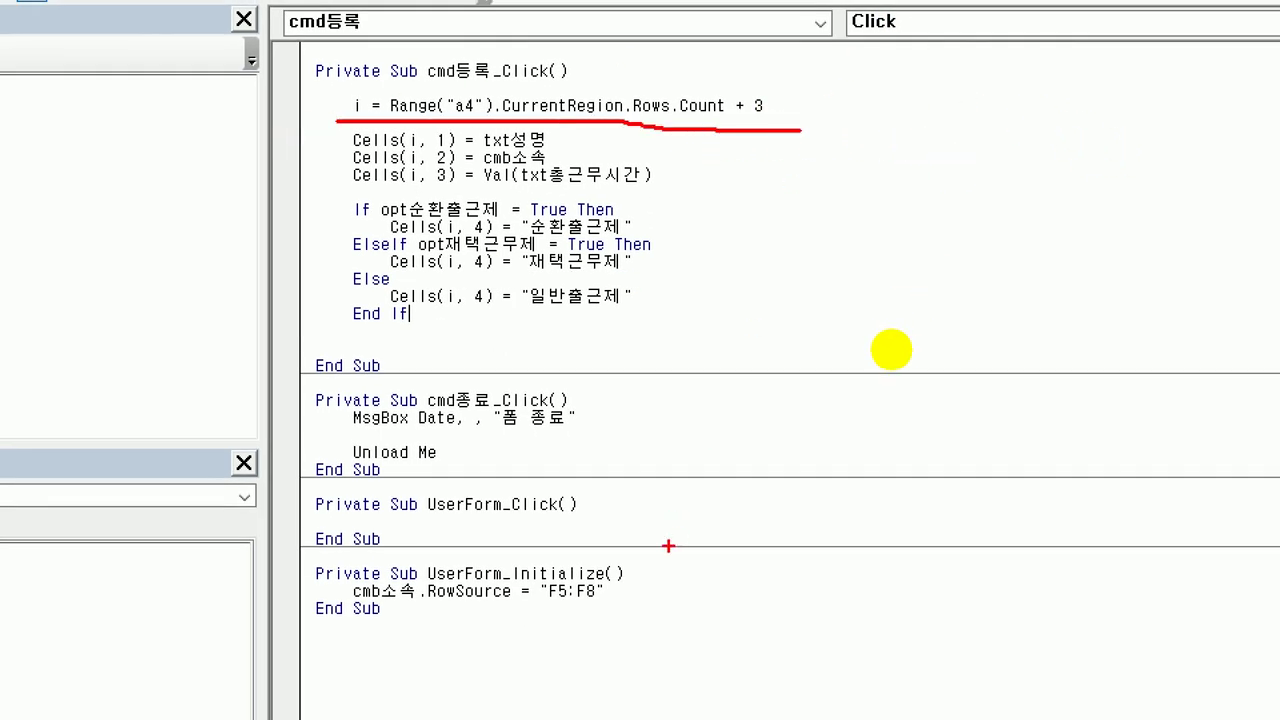
mouse_move(452, 70)
mouse_down()
mouse_move(466, 84)
mouse_move(498, 46)
mouse_up()
drag(620, 48, 640, 88)
mouse_move(731, 117)
mouse_down()
mouse_move(772, 120)
mouse_move(752, 76)
mouse_move(770, 110)
mouse_up()
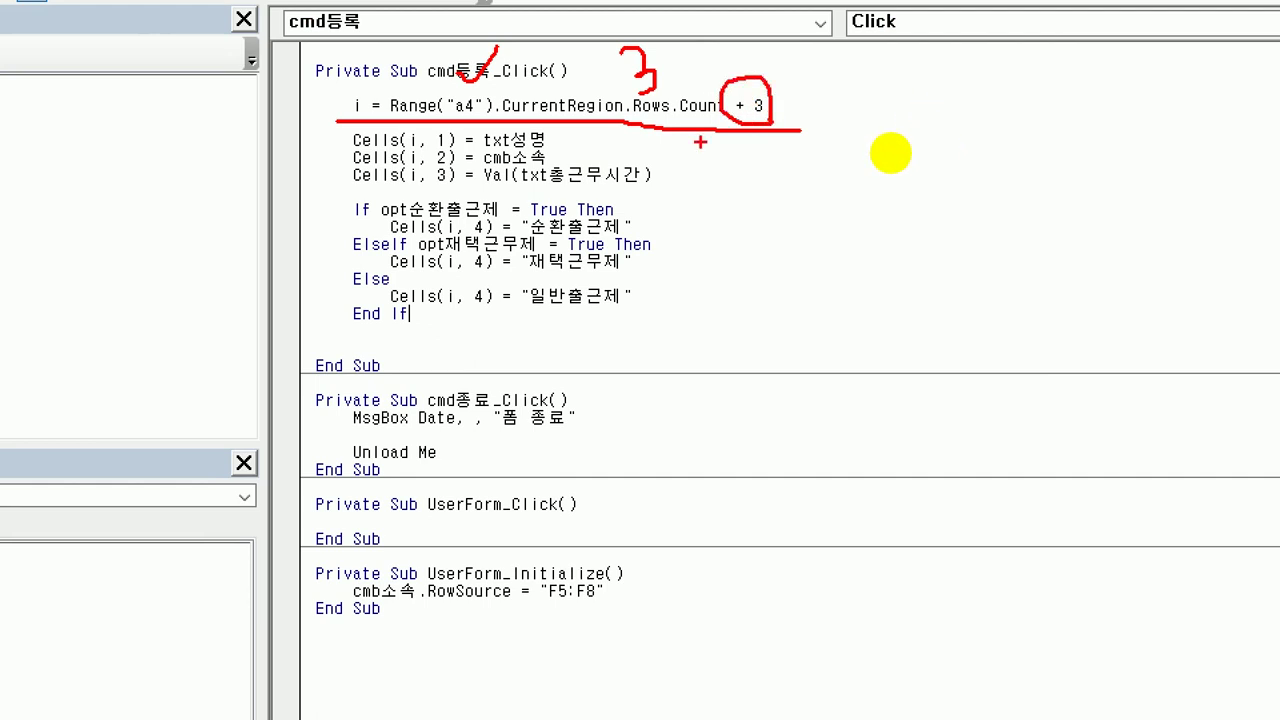
drag(330, 134, 330, 197)
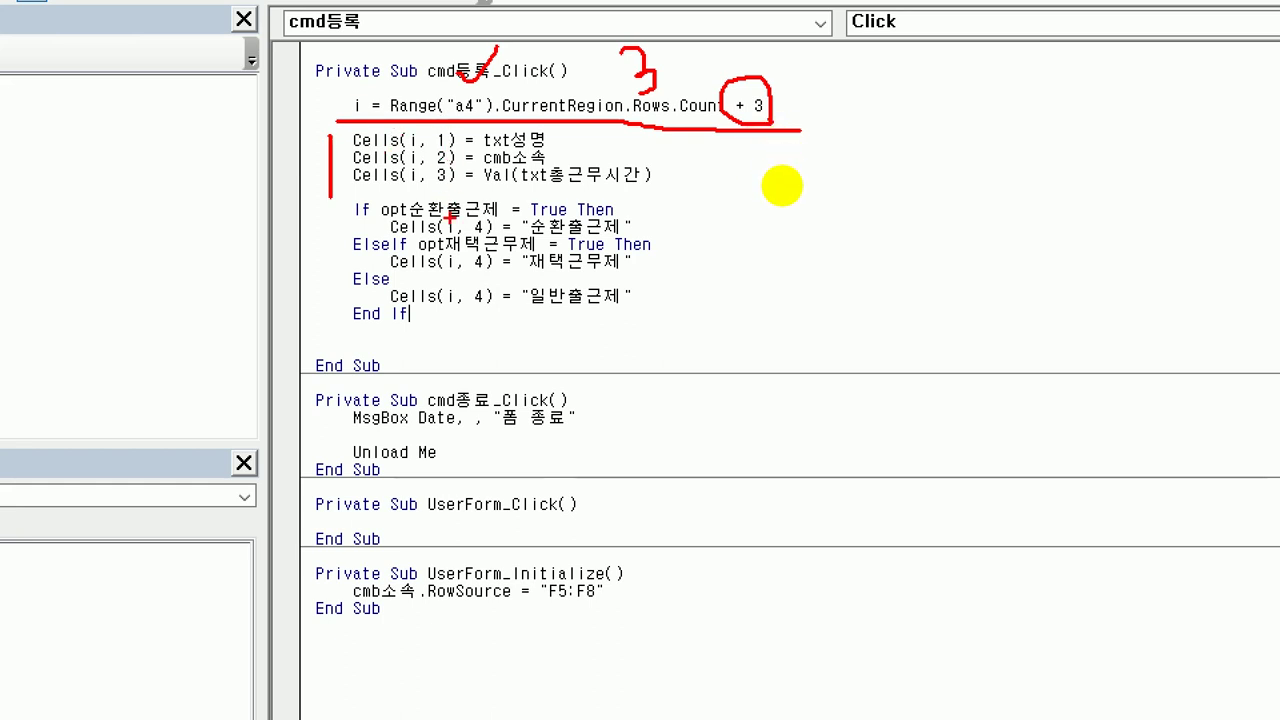
drag(563, 127, 562, 163)
drag(481, 186, 625, 184)
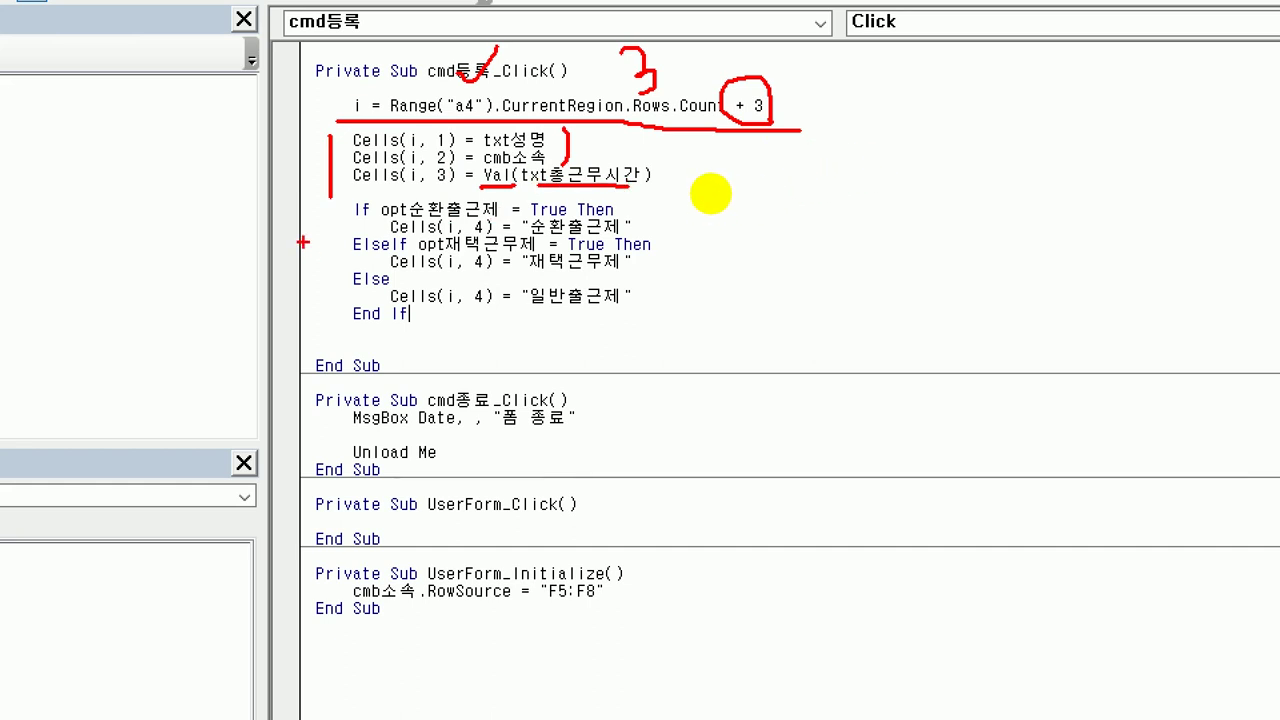
drag(350, 231, 588, 221)
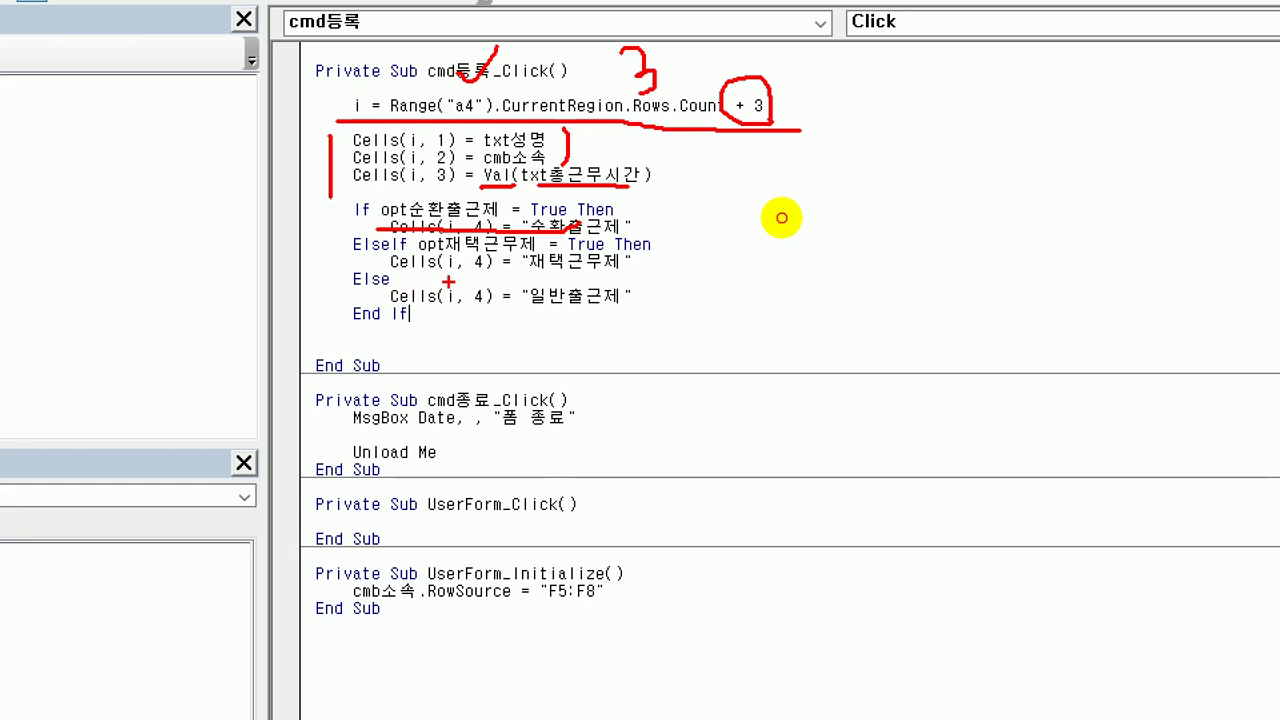
drag(448, 282, 620, 274)
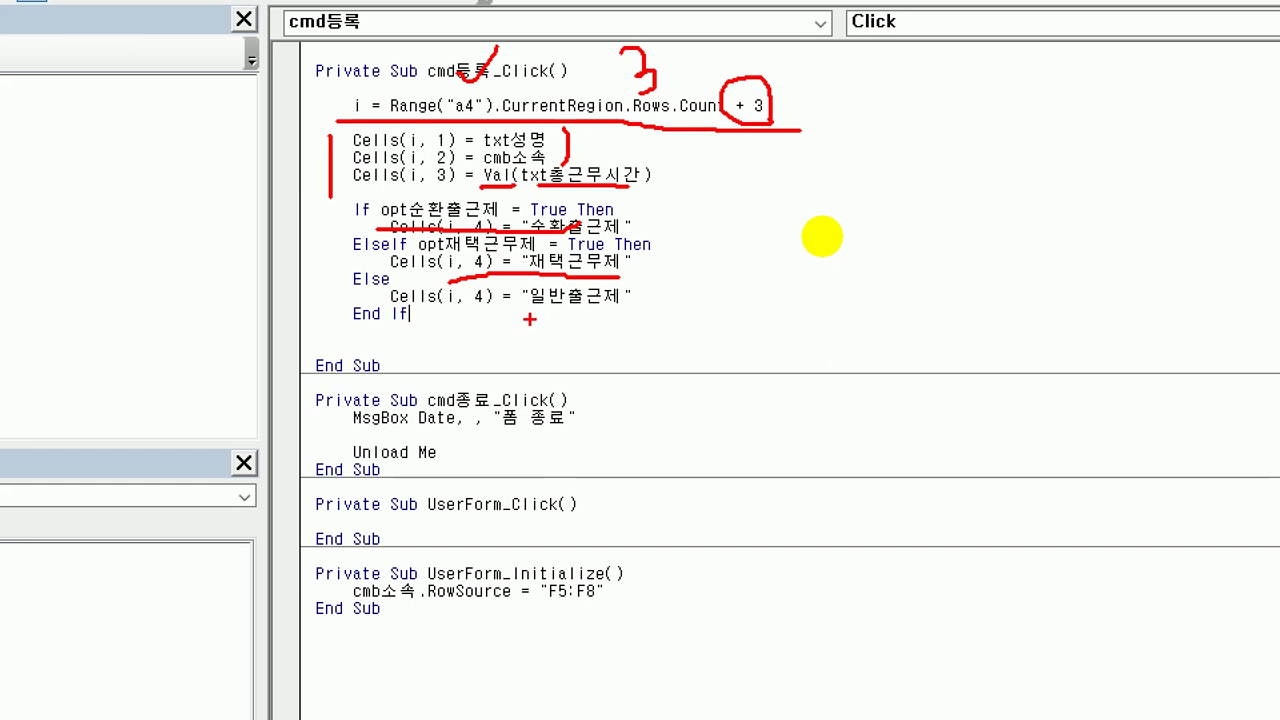
drag(531, 319, 628, 318)
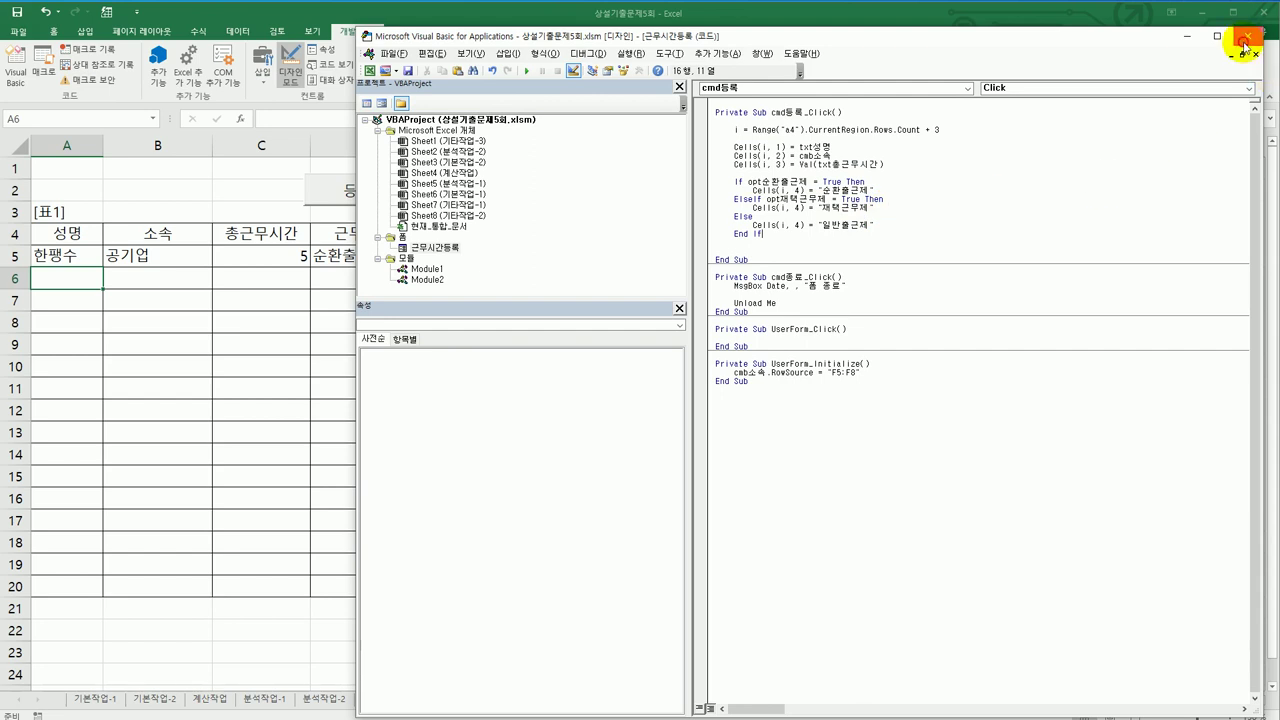
- Close the VBA editor, turn off design mode and open the 근무시간등록 form from the sheet's 등록 button
click(1250, 32)
click(921, 254)
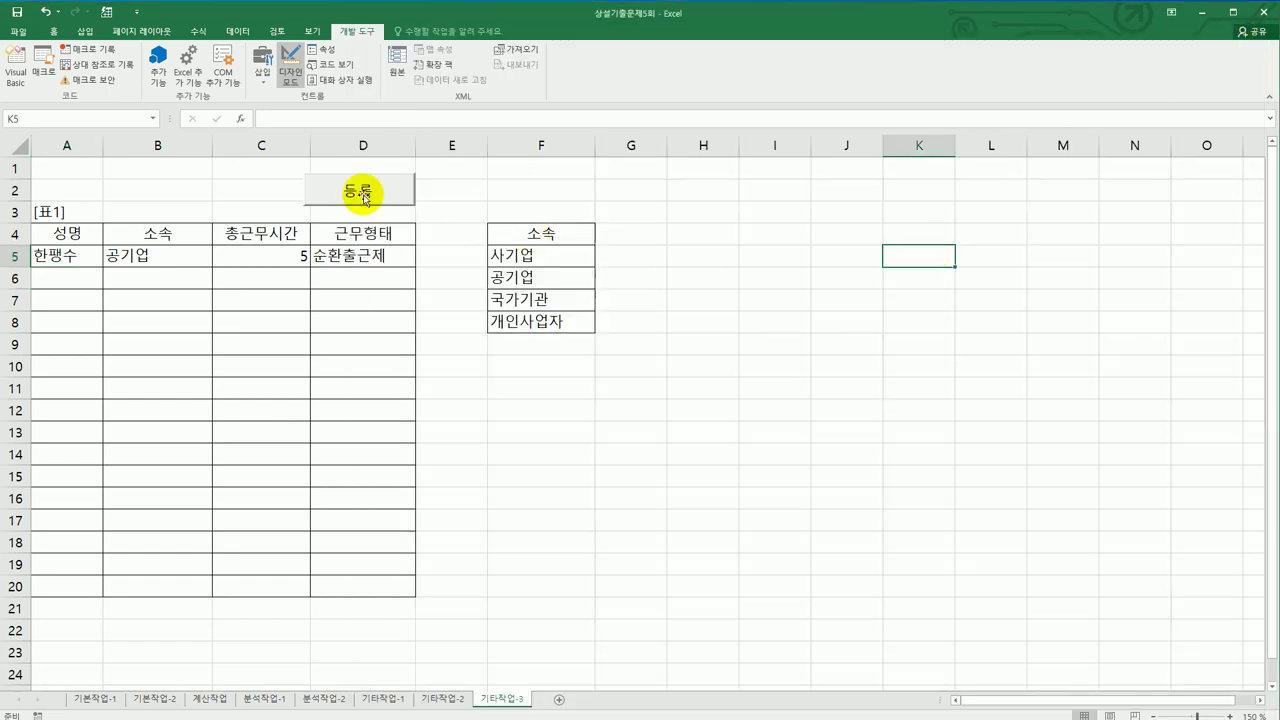
click(290, 70)
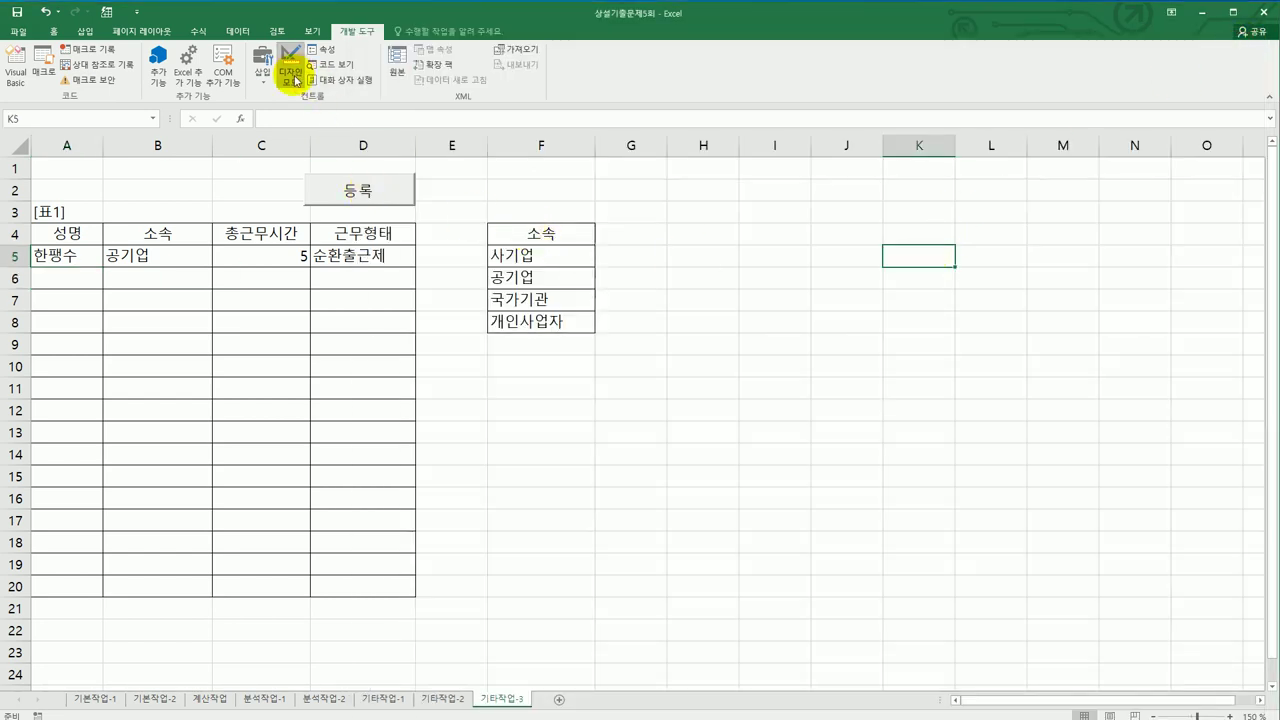
click(352, 184)
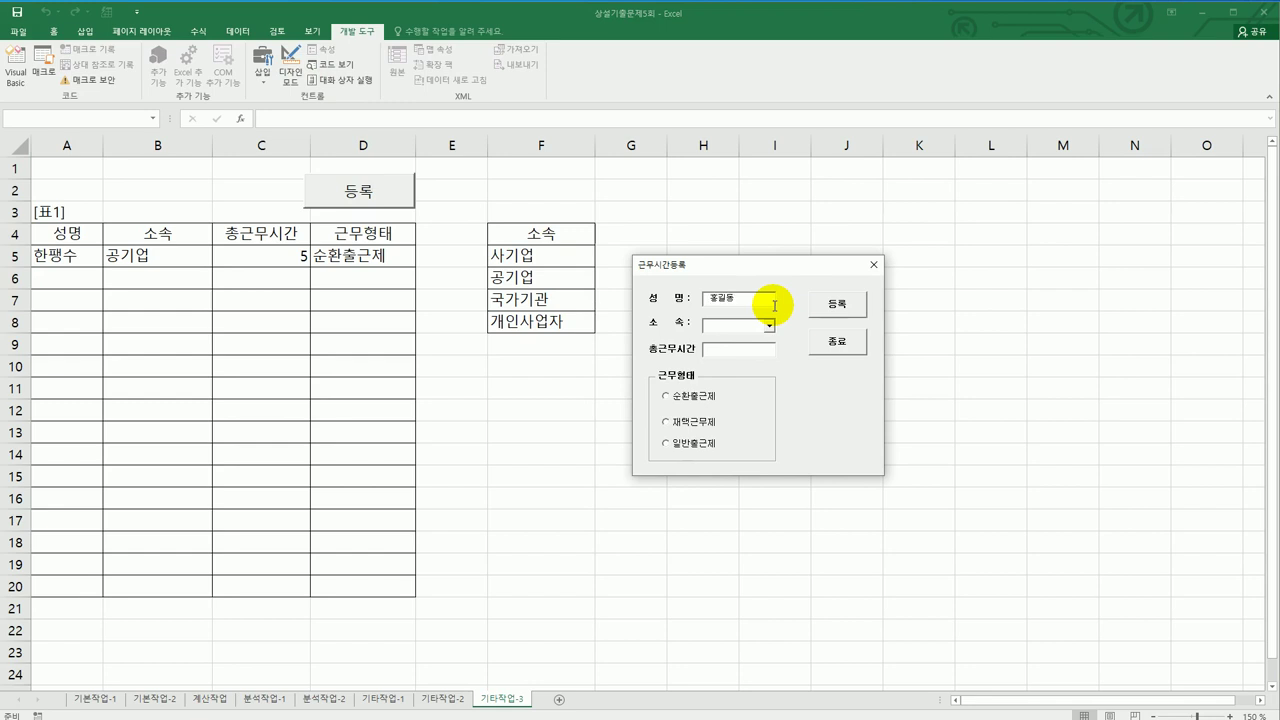
- Register a test entry with a person's name, 소속 공기업, 총근무시간 5 and 근무형태 재택근무제
click(769, 326)
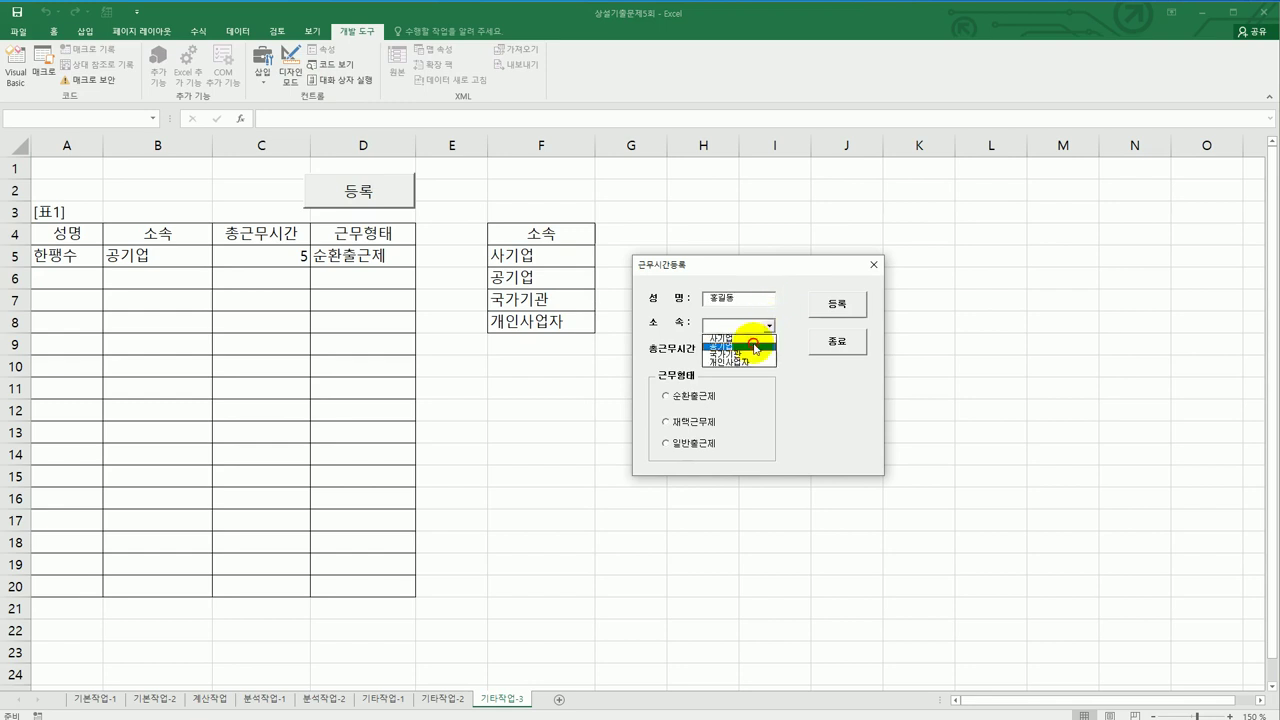
click(754, 345)
click(755, 350)
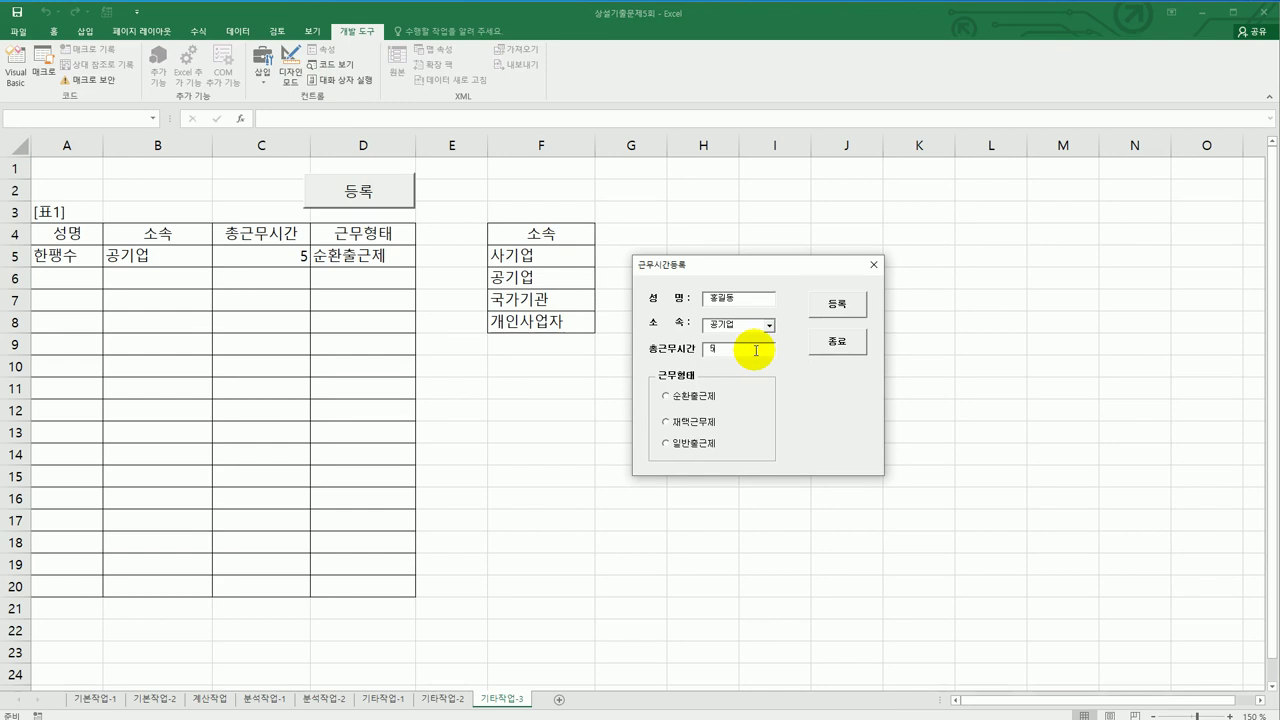
text(5)
click(704, 428)
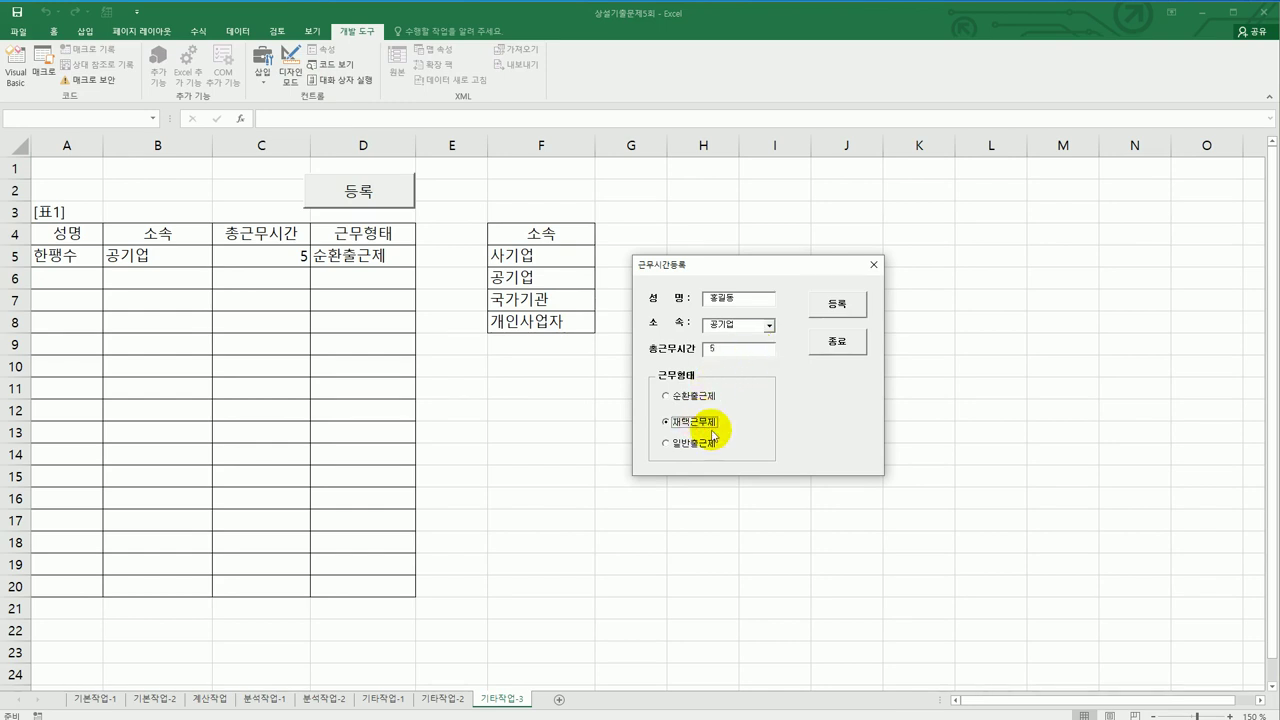
click(837, 307)
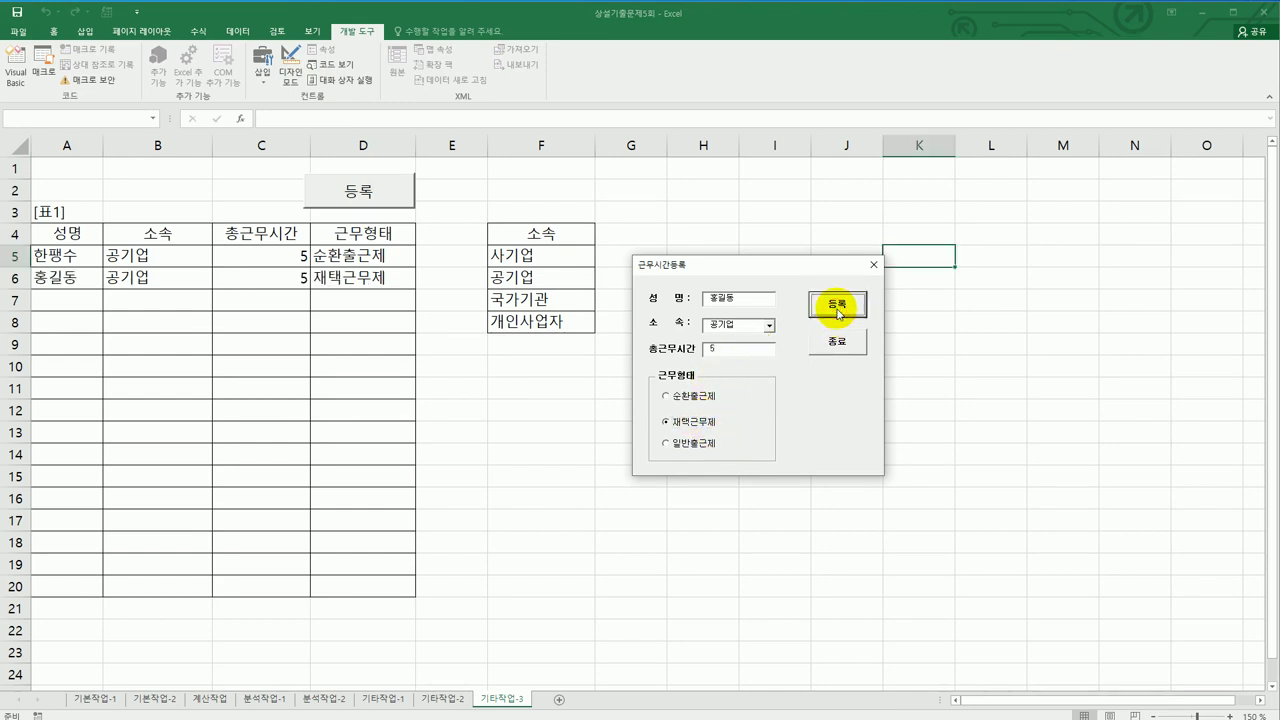
- Exit the 근무시간등록 form with its 종료 command and dismiss the date message box
click(837, 341)
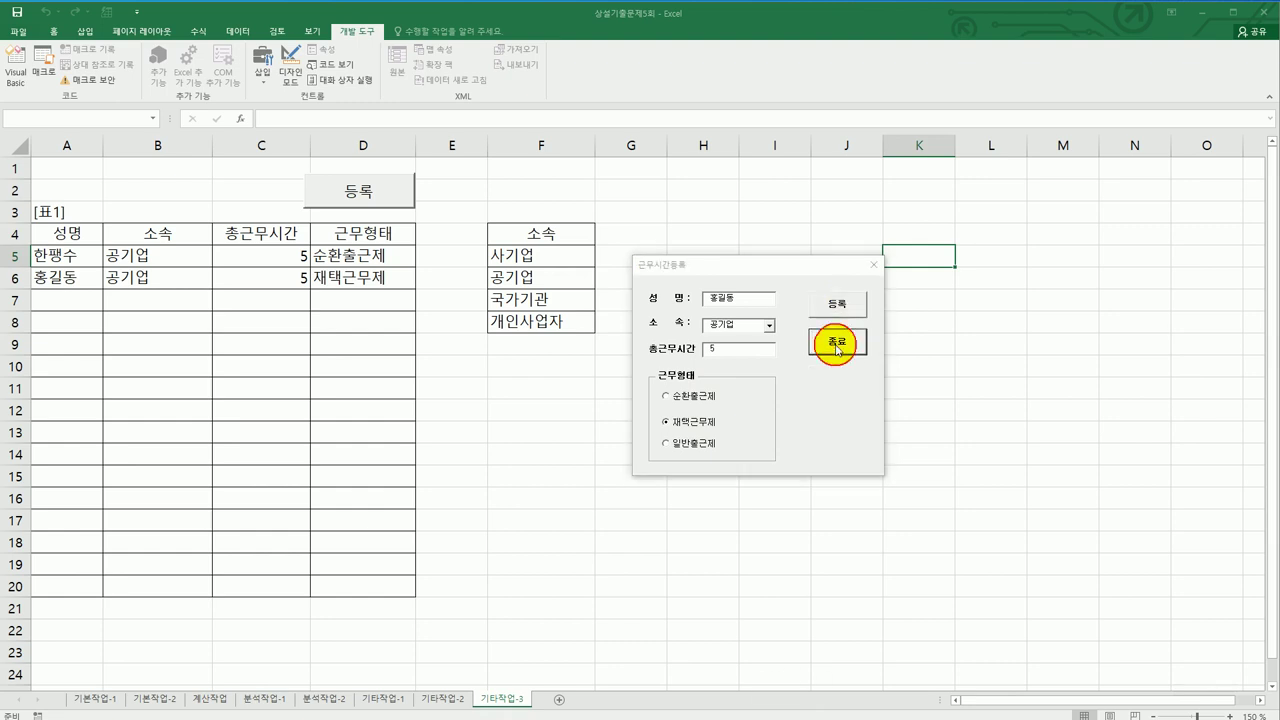
drag(778, 665, 956, 428)
click(955, 507)
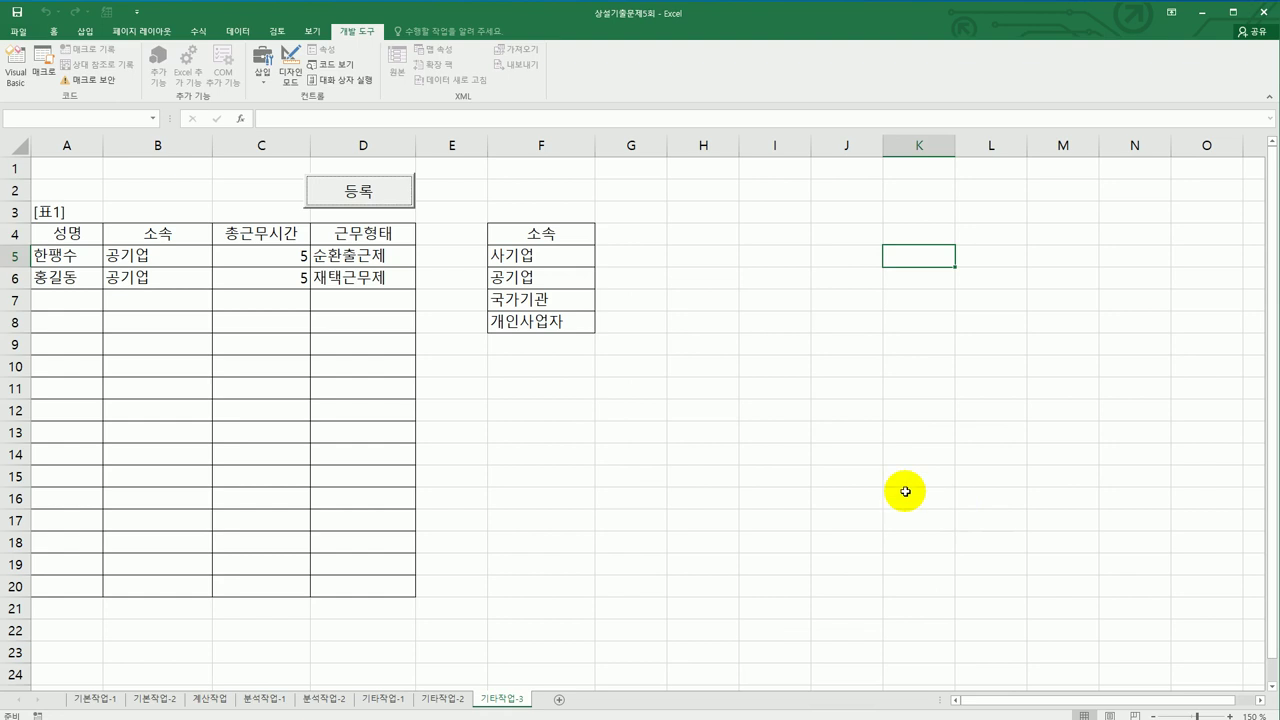
click(742, 435)
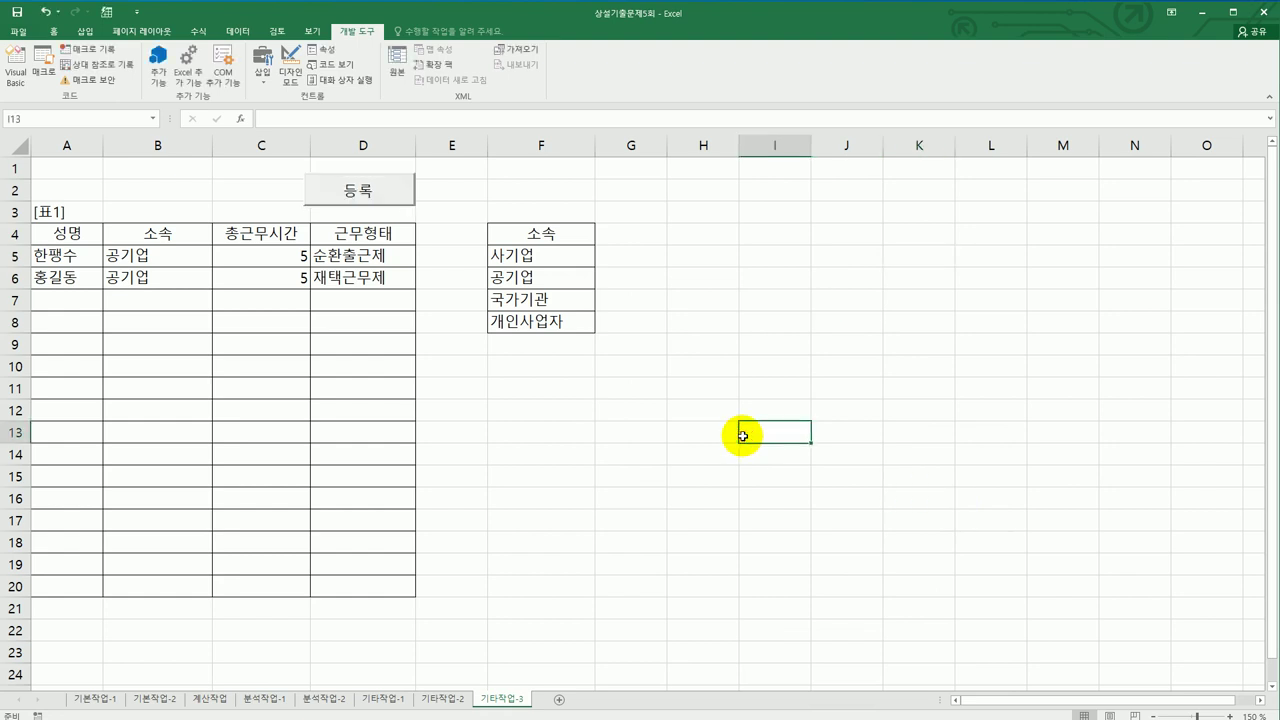